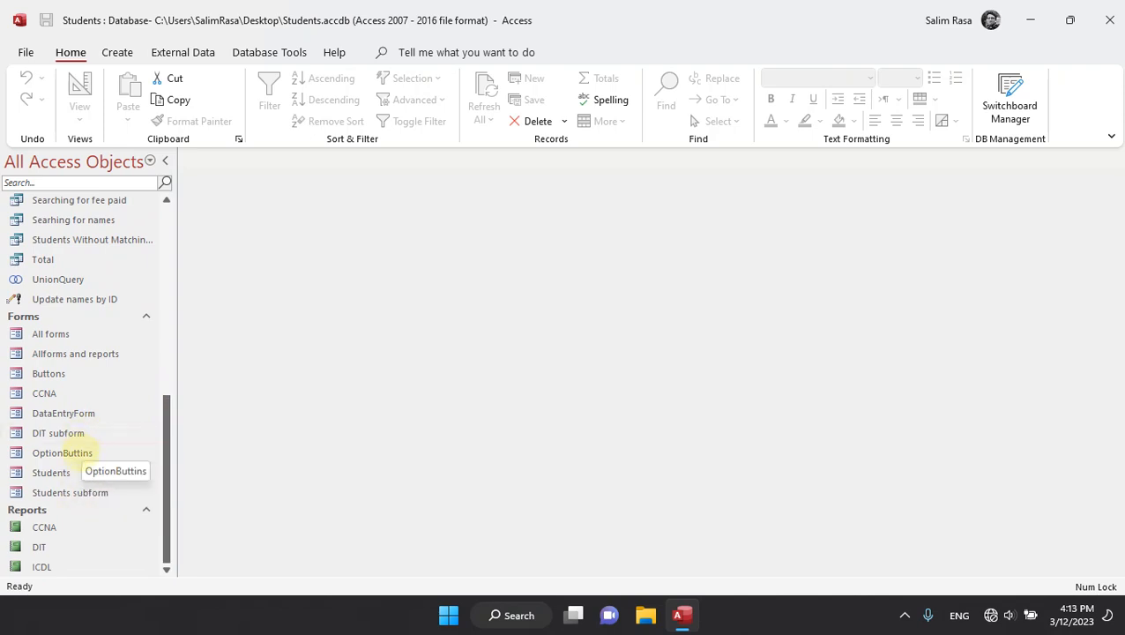
- Open the OptionButtins and DataEntryForm forms one after the other, examine their layouts and command buttons, and close both
double_click(84, 453)
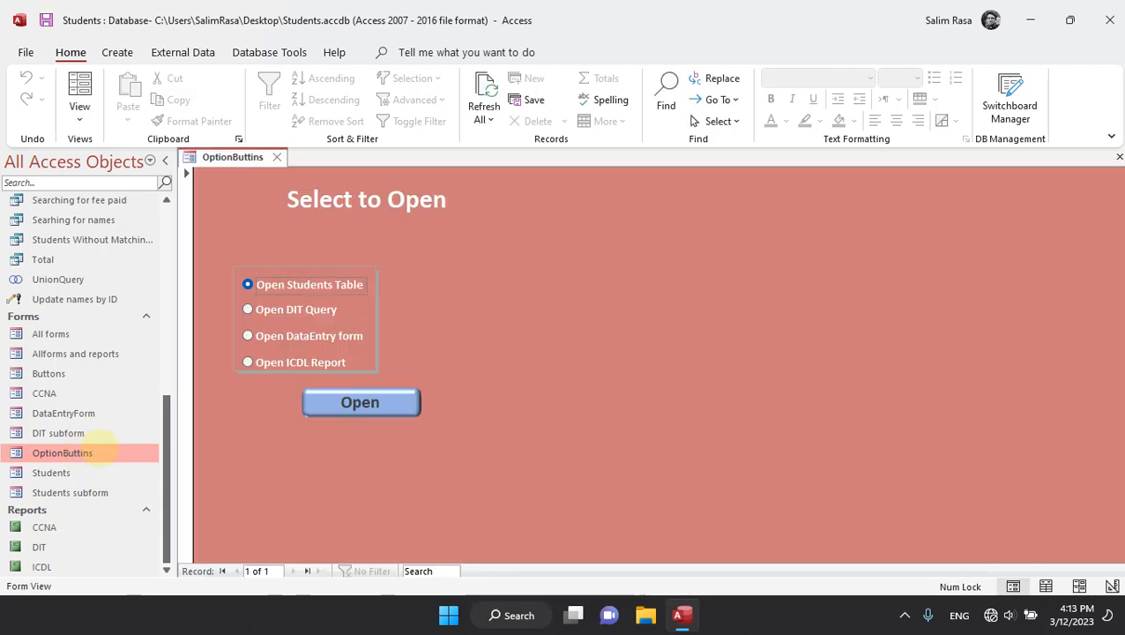
key("ctrl+w")
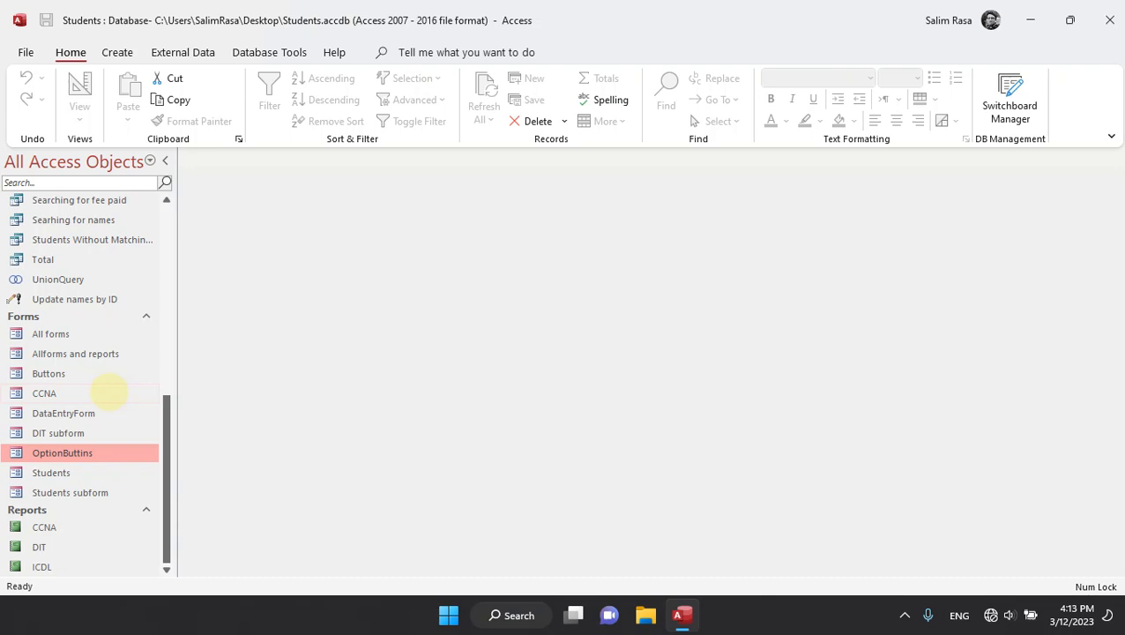
double_click(75, 412)
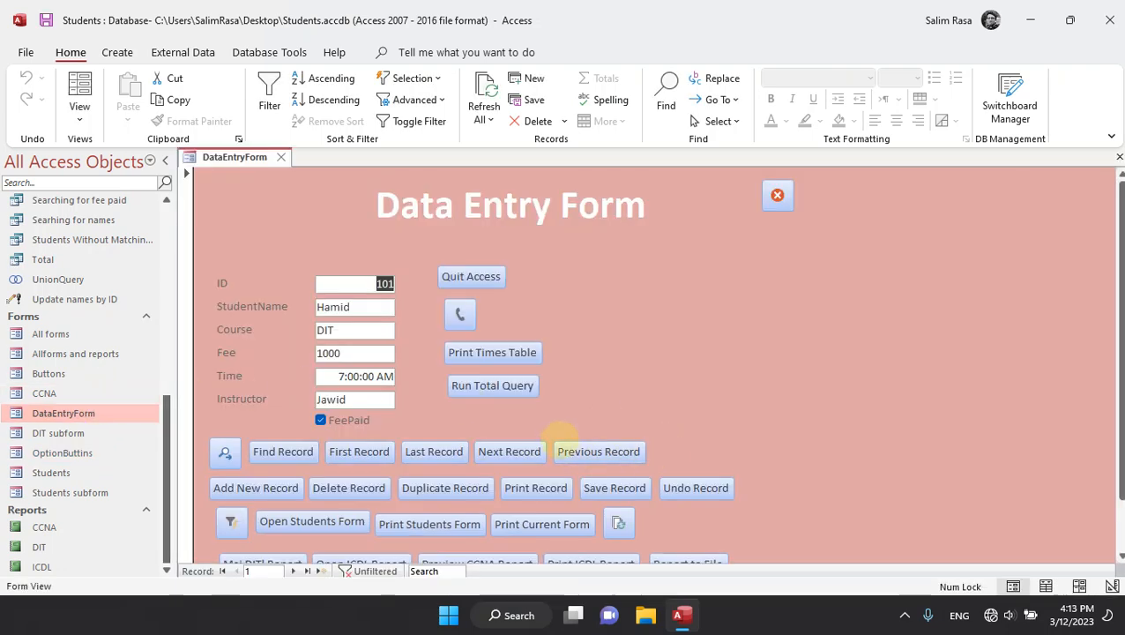
scroll(596, 421, "down", 2)
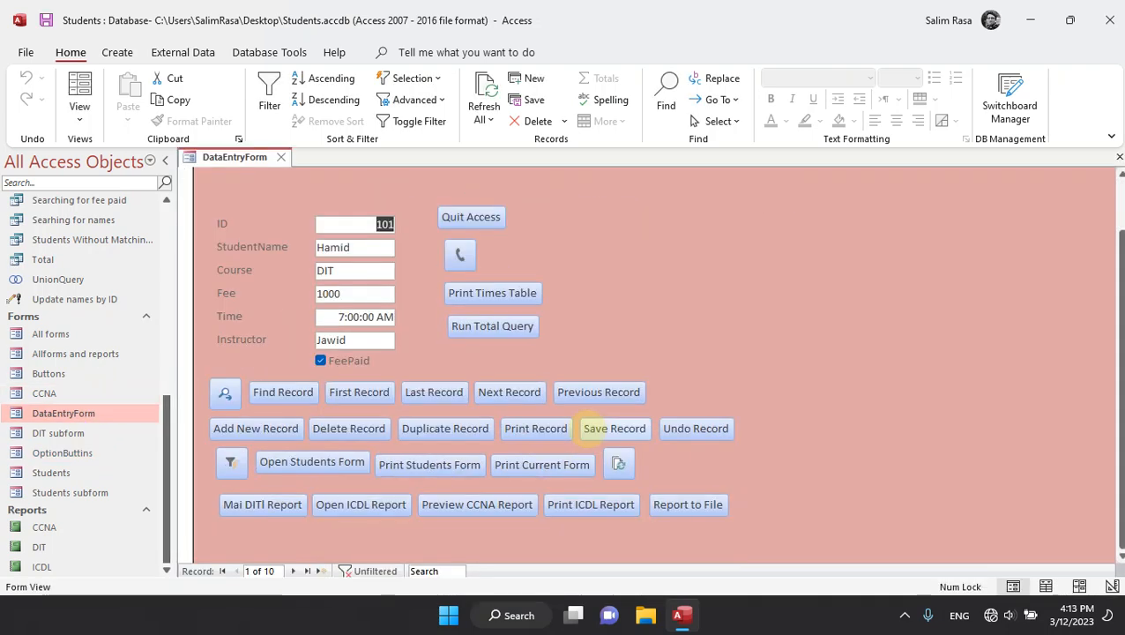
scroll(595, 427, "up", 2)
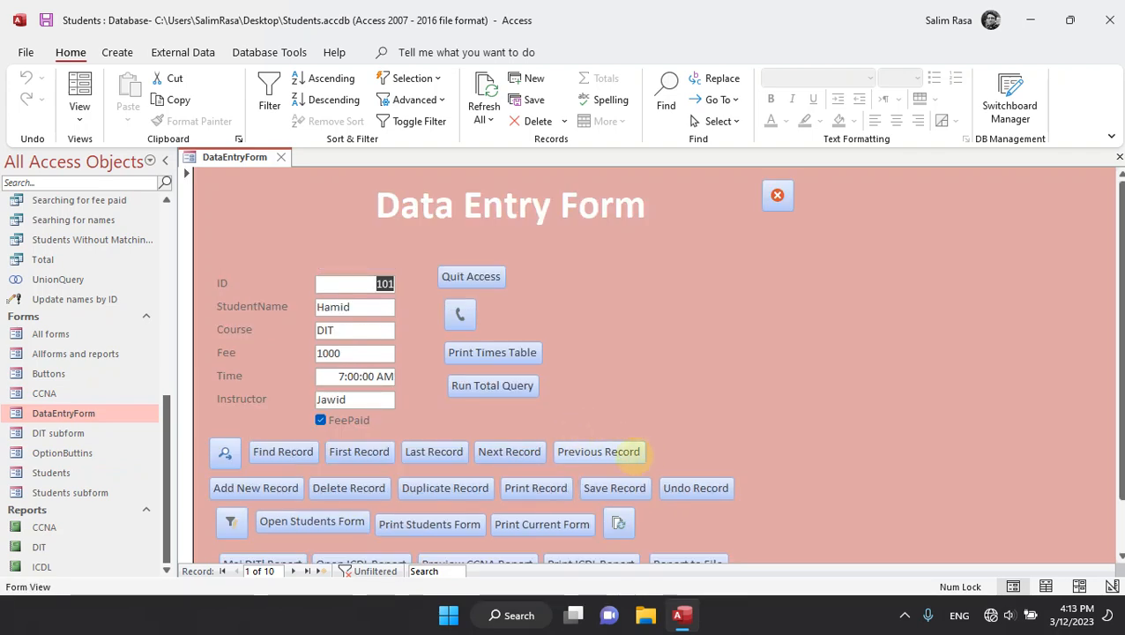
scroll(619, 460, "down", 2)
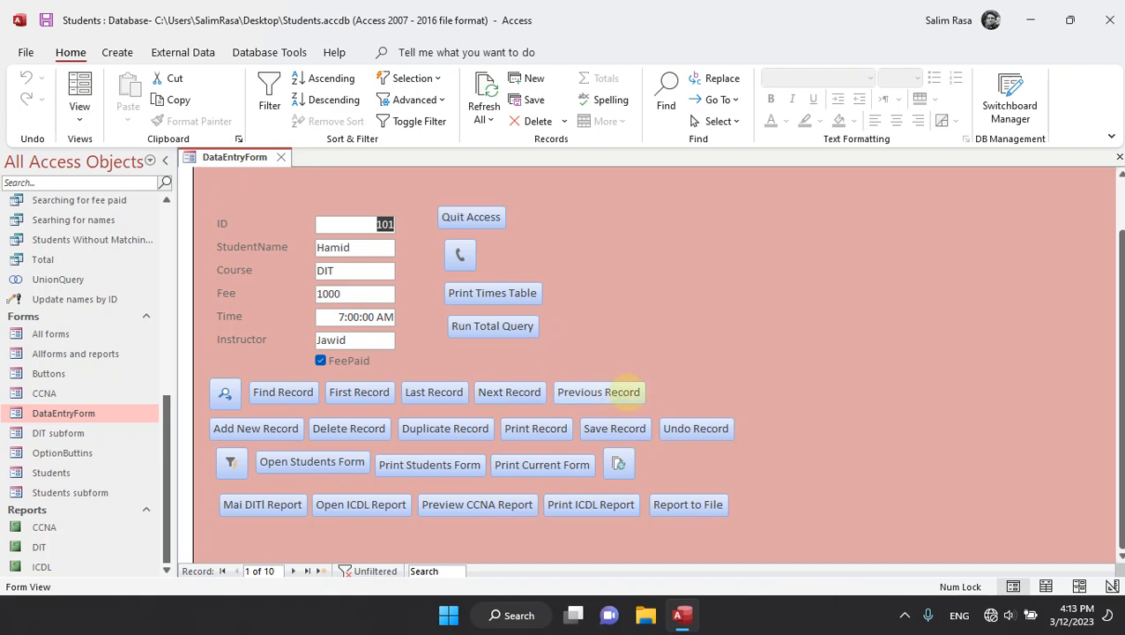
left_click(572, 391)
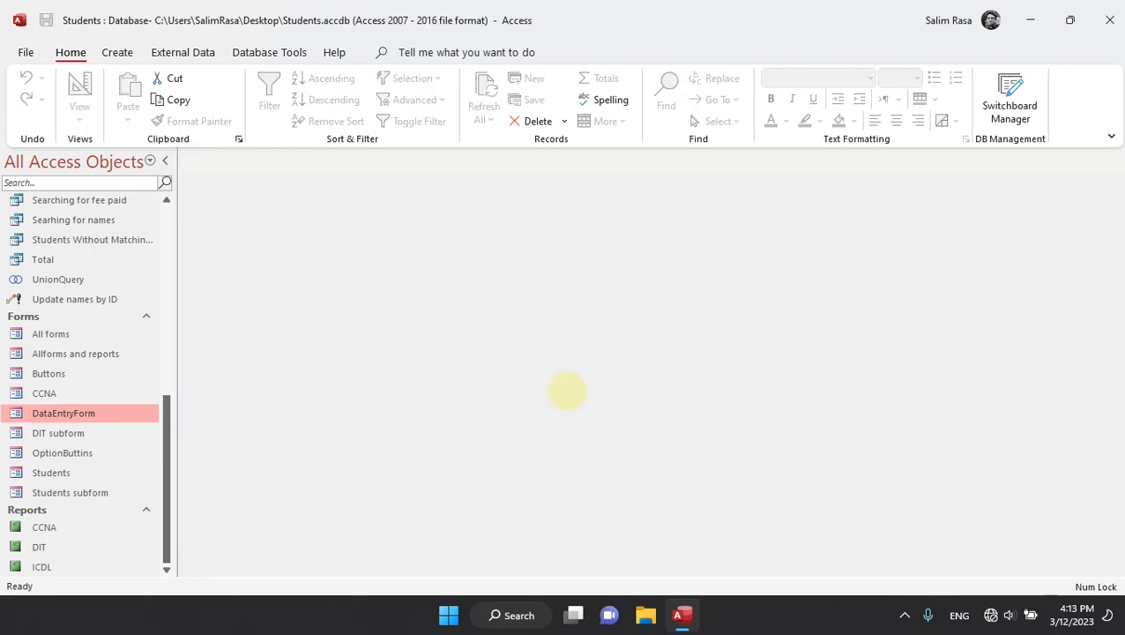
- Create a new blank form in Design view and look over the full set of available form controls
left_click(117, 52)
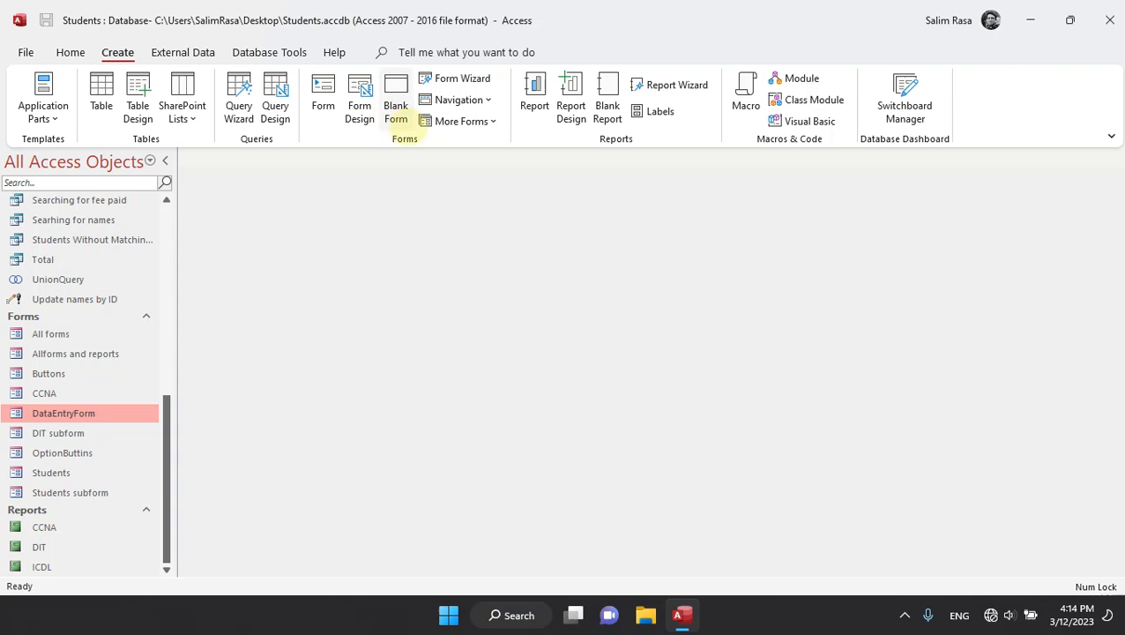
left_click(361, 106)
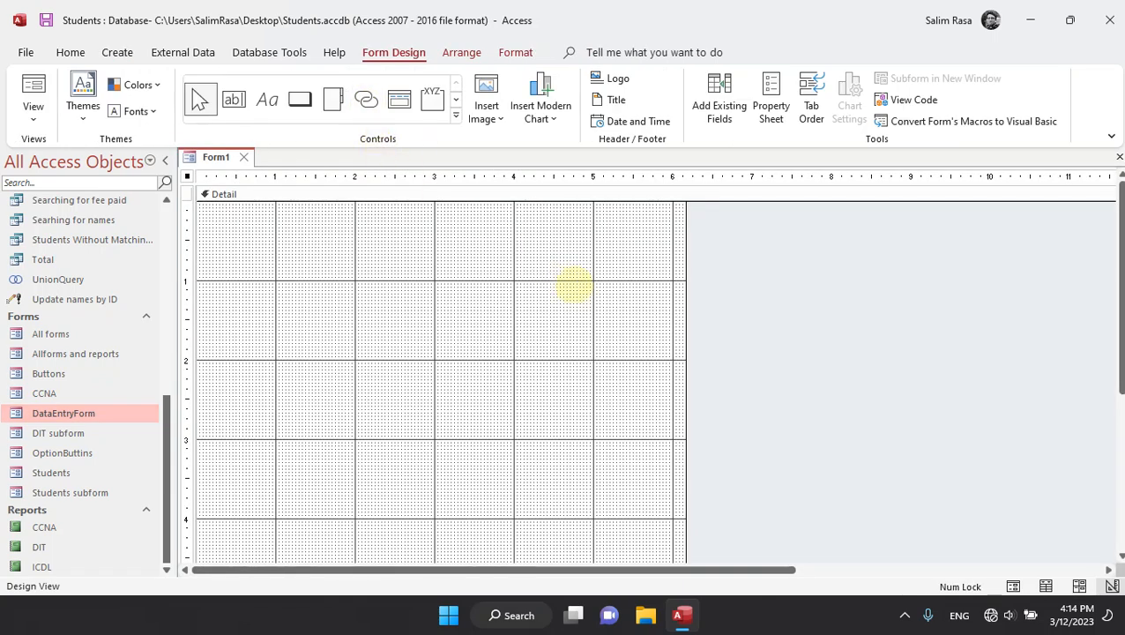
left_click(455, 115)
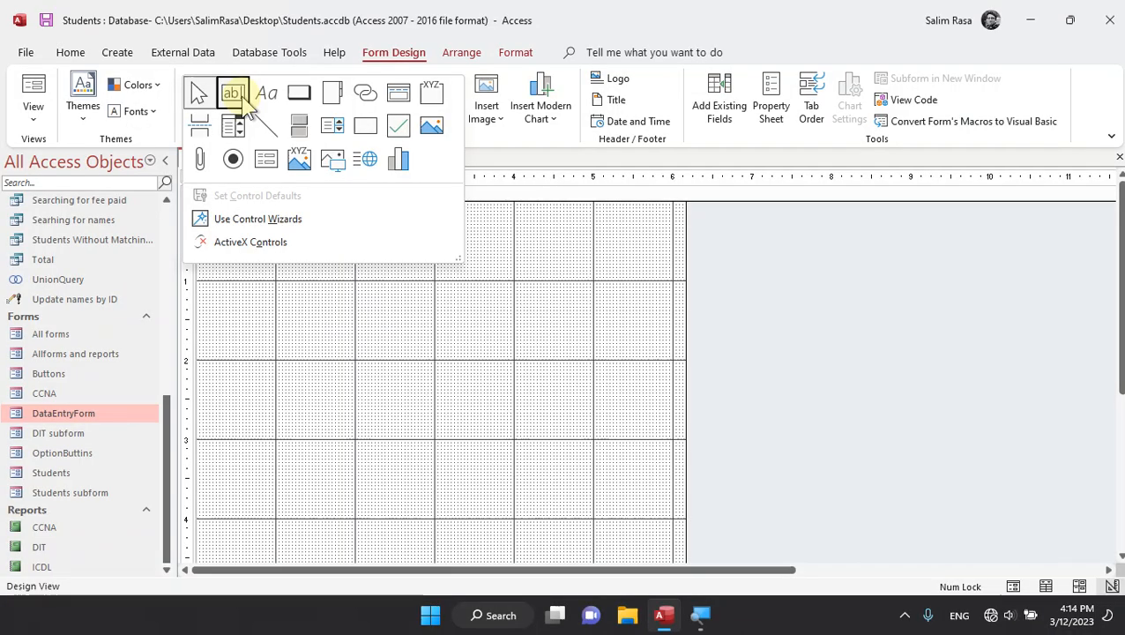
left_click(591, 348)
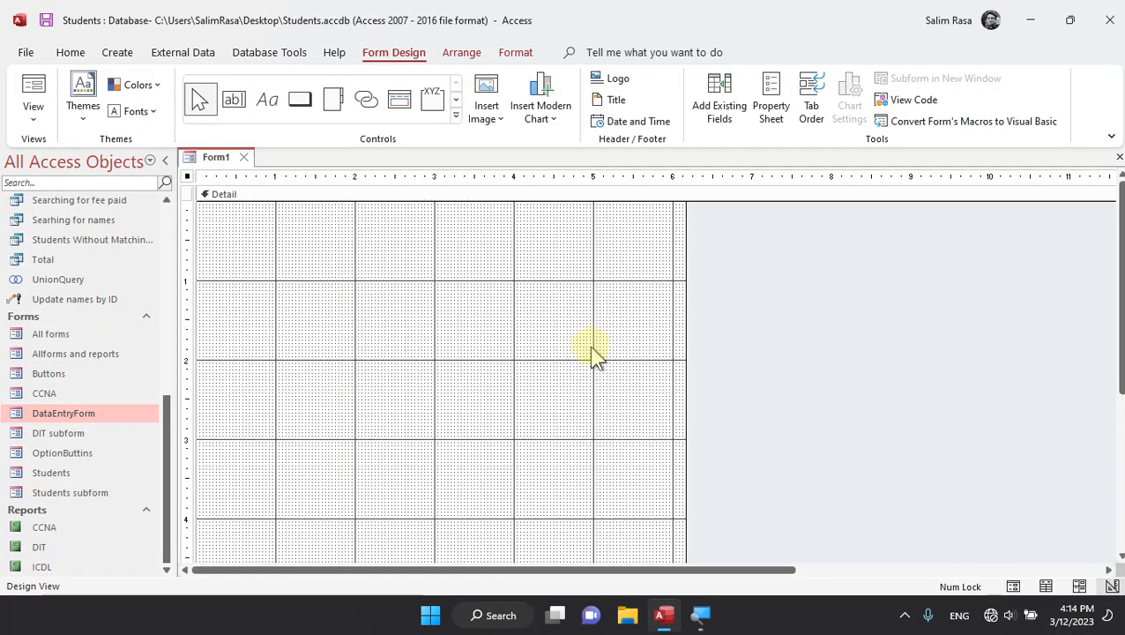
- Resize the form's Detail section to about 6.3 wide by 4.4 high on the rulers
scroll(589, 346, "down", 3)
scroll(590, 348, "up", 3)
scroll(589, 348, "down", 3)
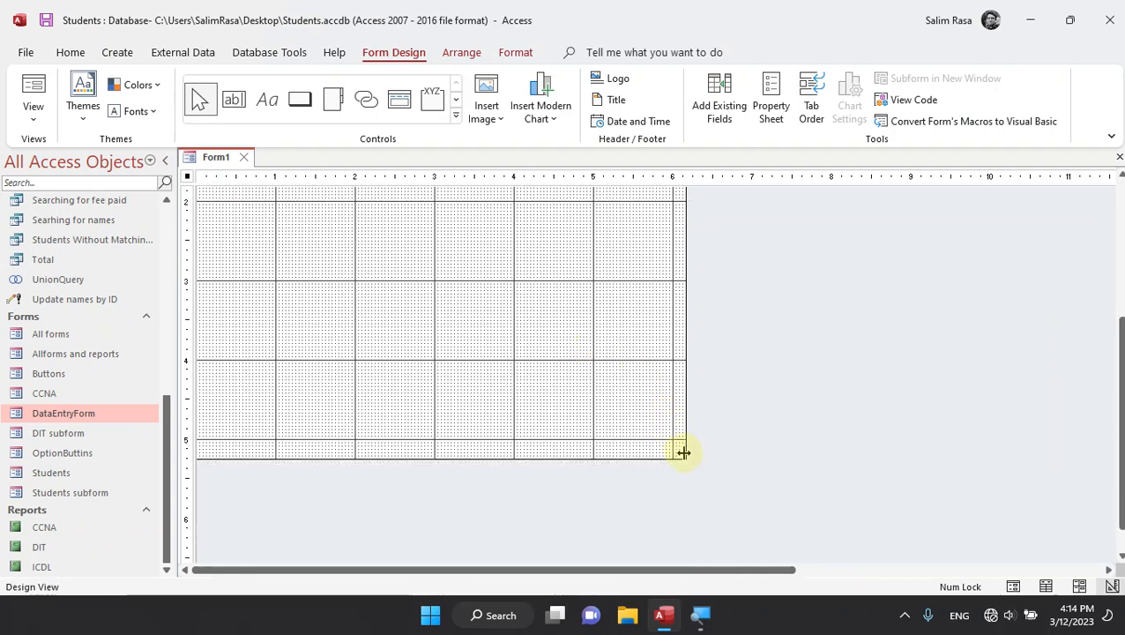
left_click_drag(684, 459, 698, 309)
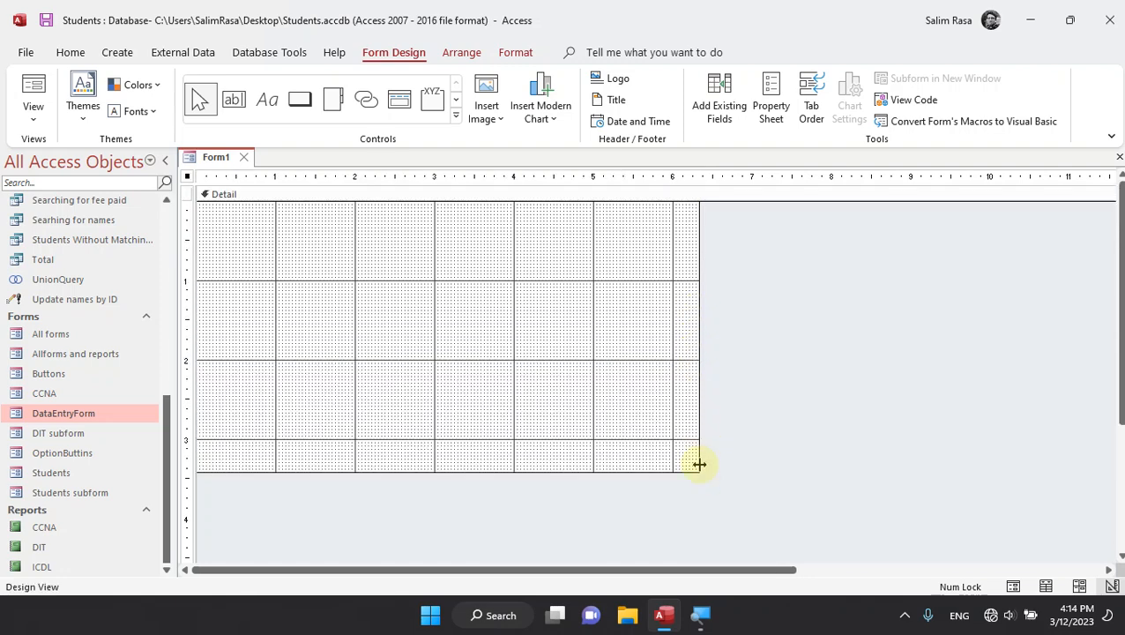
left_click_drag(696, 469, 695, 543)
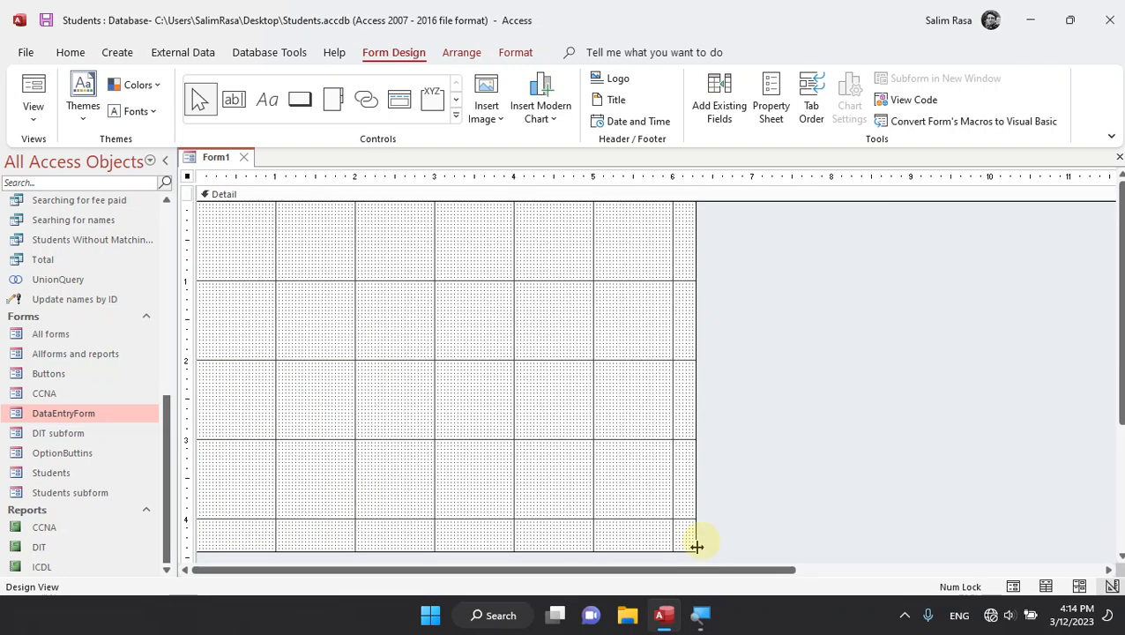
- Set the Detail section's background colour to a muted red from the theme palette
right_click(419, 315)
left_click(334, 272)
right_click(332, 263)
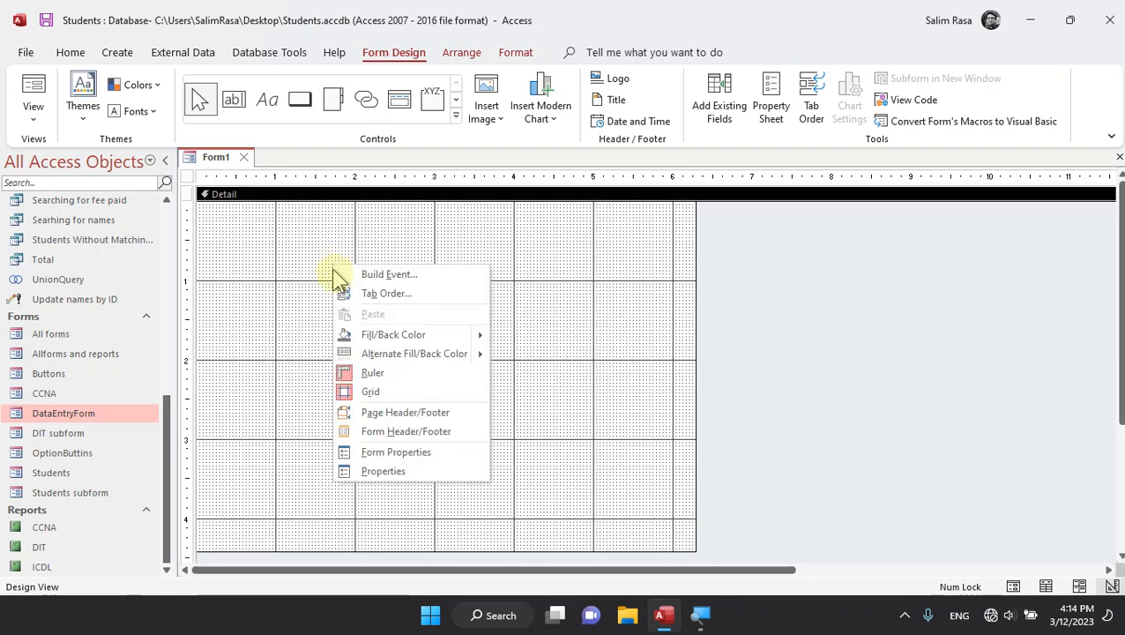
mouse_move(393, 334)
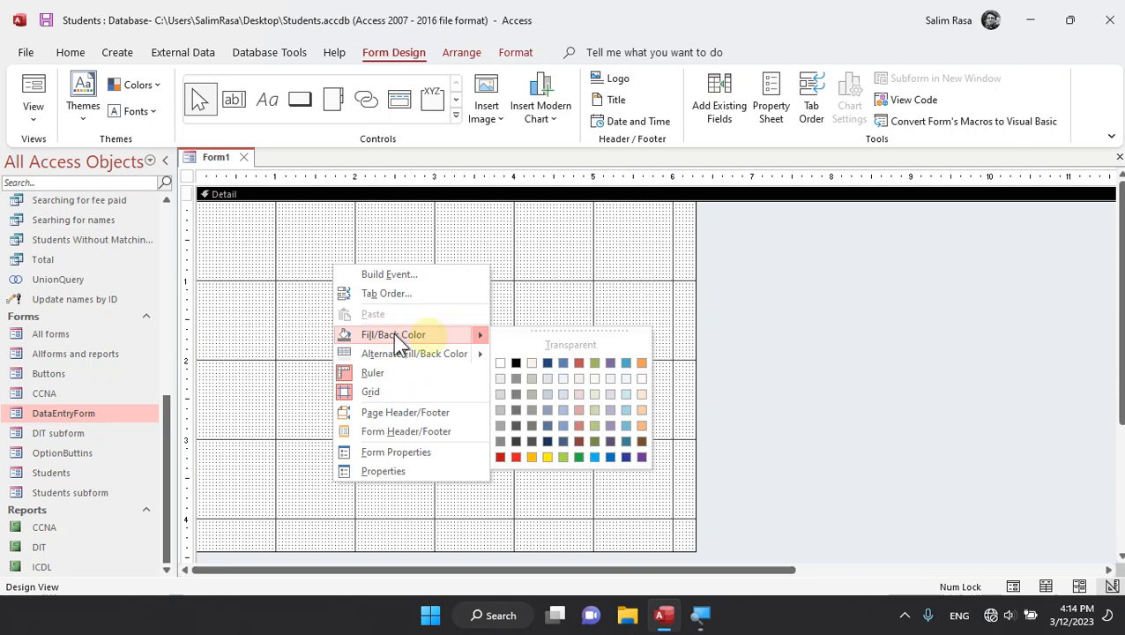
left_click(578, 424)
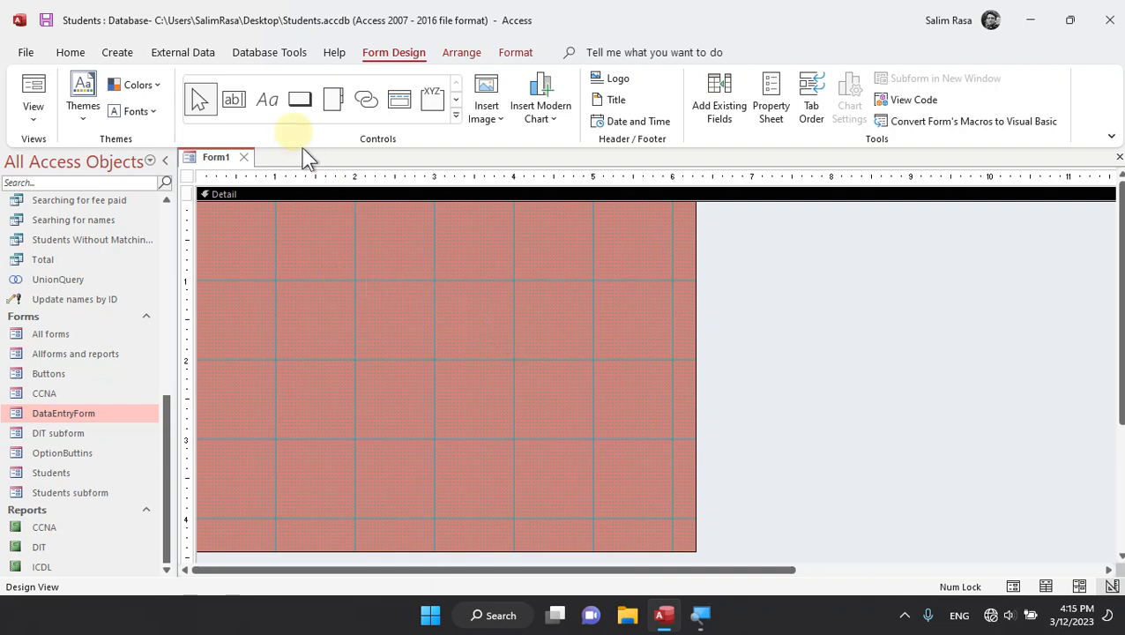
- Add an unbound text box about 2.2 wide by 0.4 high and move it with its label to start at about 2 across, 1 down
left_click(234, 100)
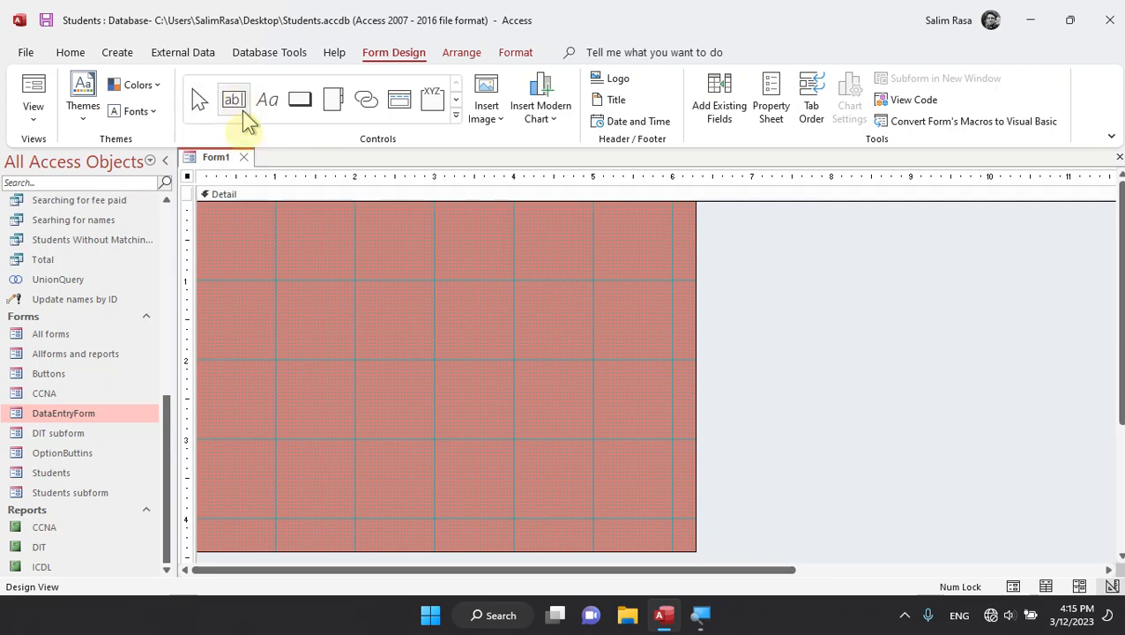
left_click_drag(287, 283, 465, 311)
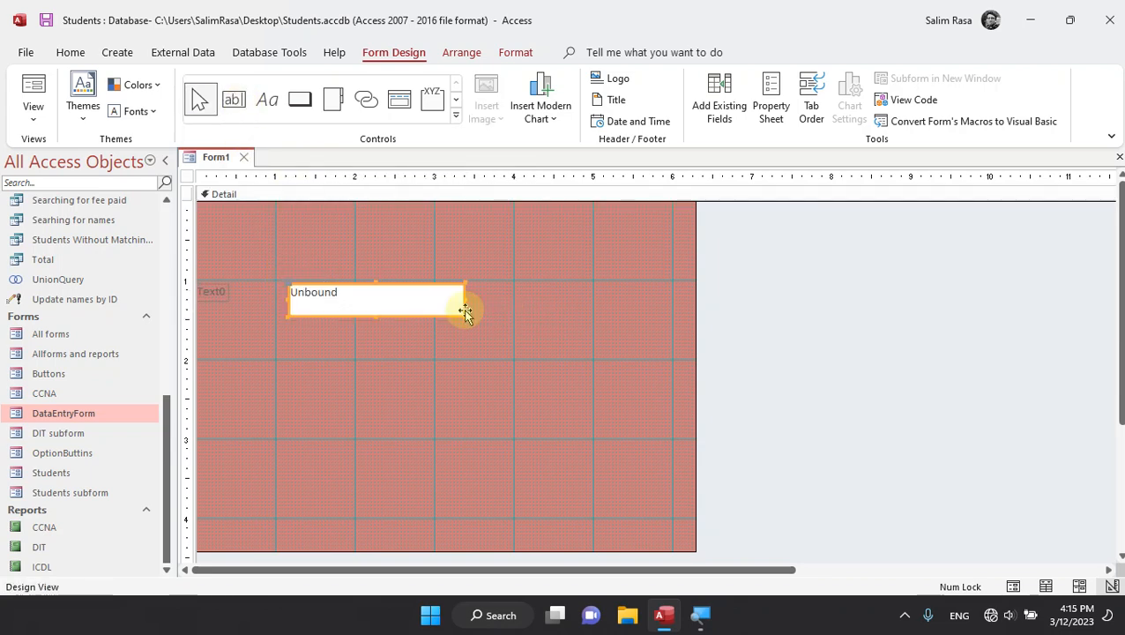
left_click_drag(326, 338, 215, 269)
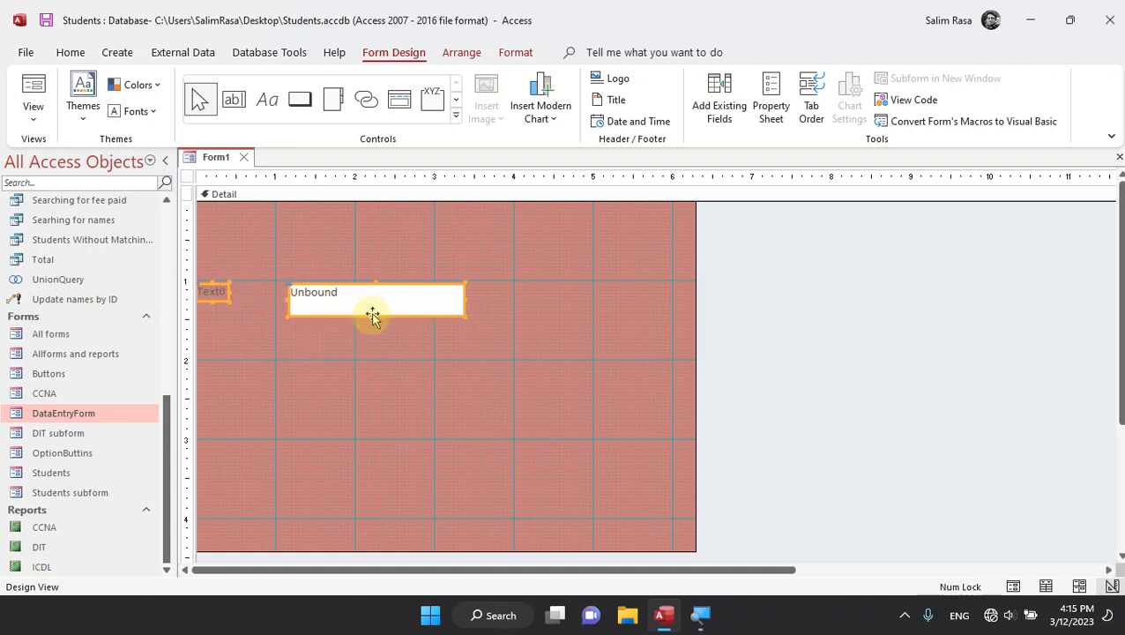
left_click_drag(384, 317, 452, 314)
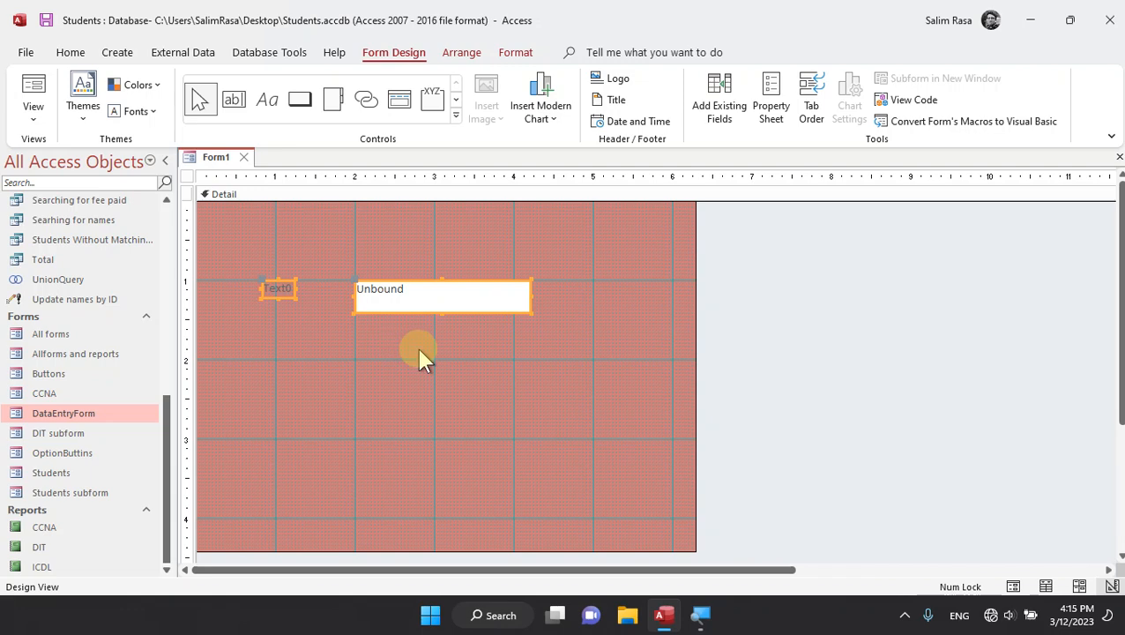
left_click(455, 321)
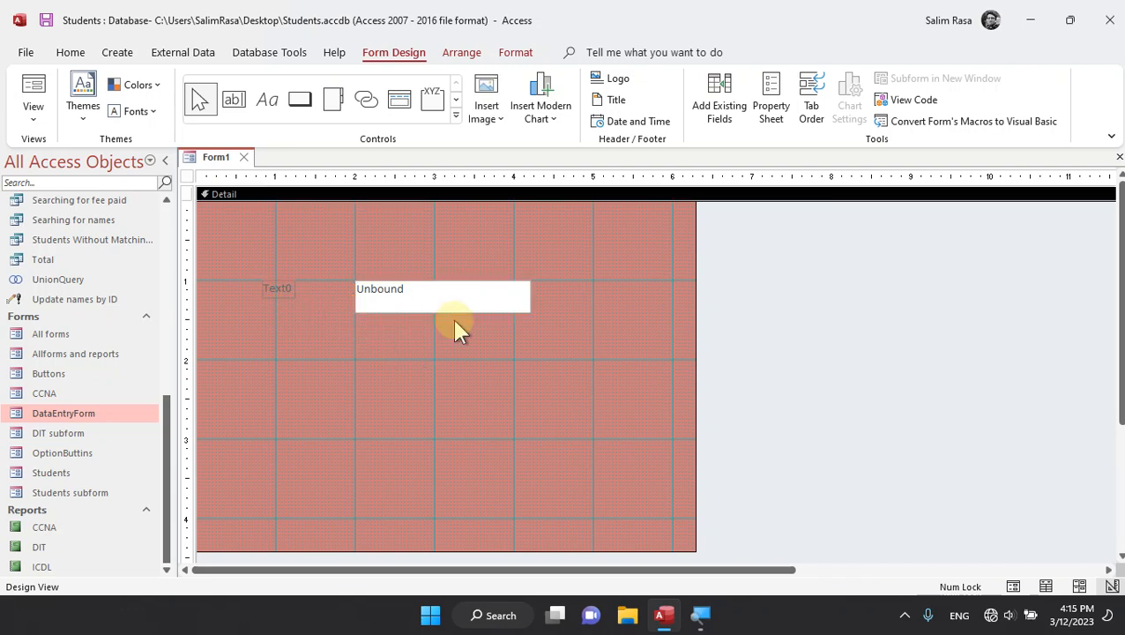
left_click(392, 310)
left_click(392, 309)
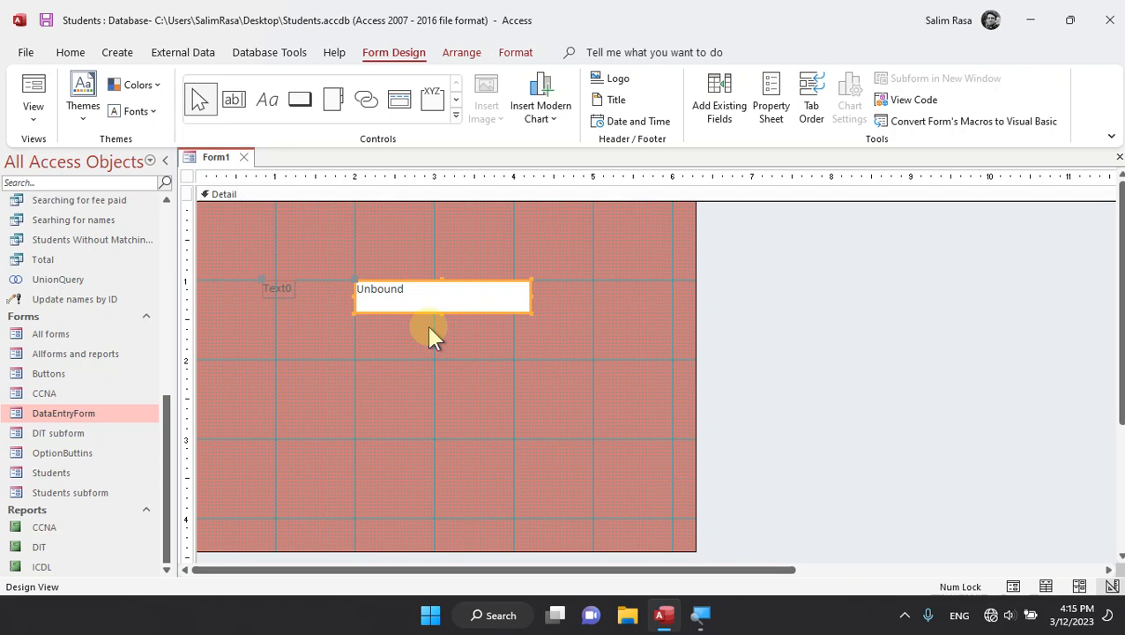
left_click(427, 328)
left_click(405, 307)
left_click(290, 296)
left_click(408, 318)
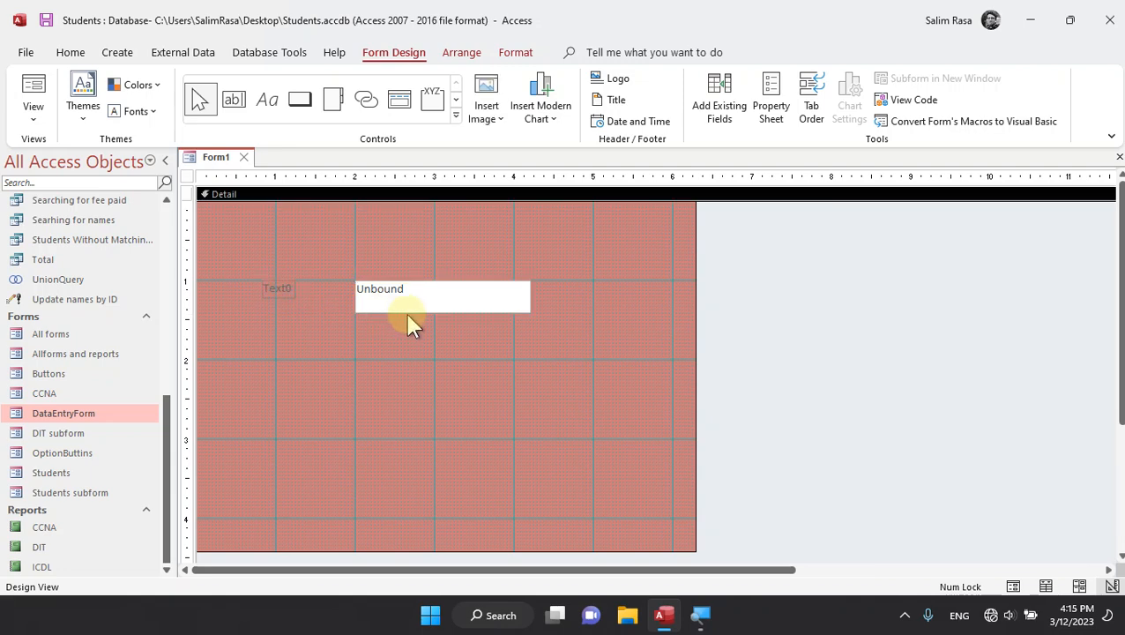
- Copy the text box together with its label and paste three duplicates stacked below the original
left_click(409, 298)
left_click_drag(429, 331, 268, 283)
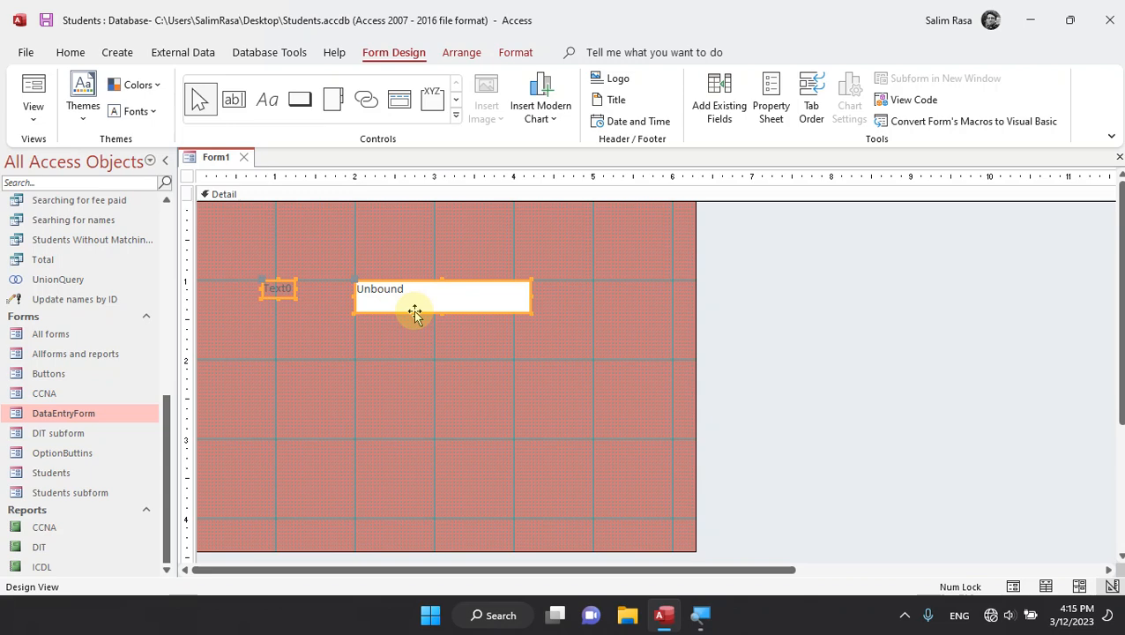
key("ctrl+v")
key("ctrl+v")
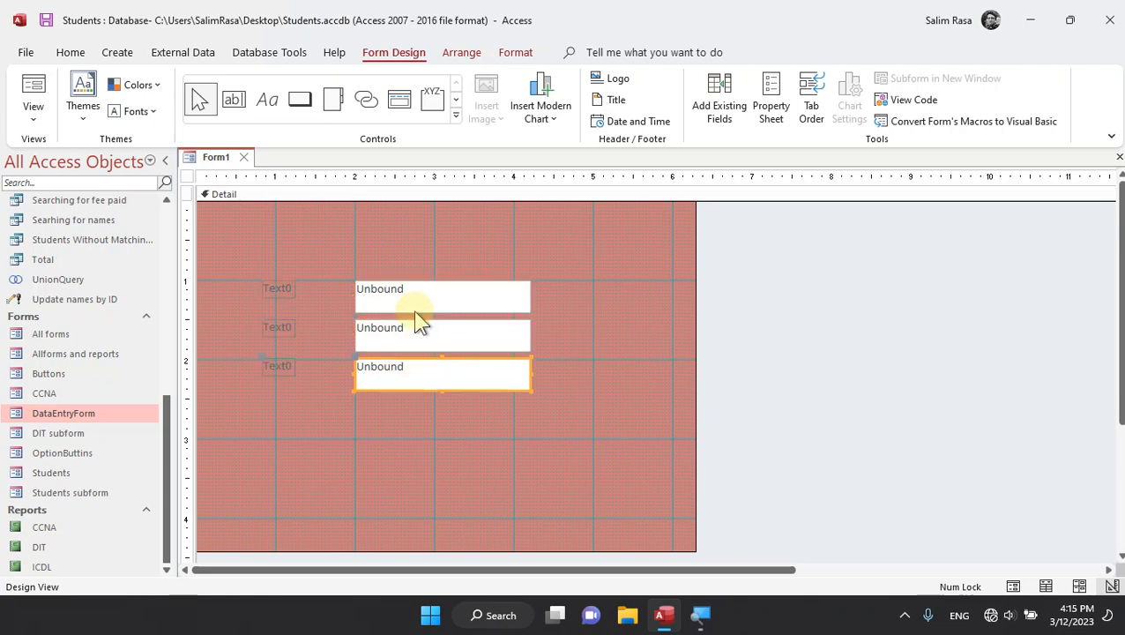
key("ctrl+v")
left_click(534, 343)
left_click(420, 300)
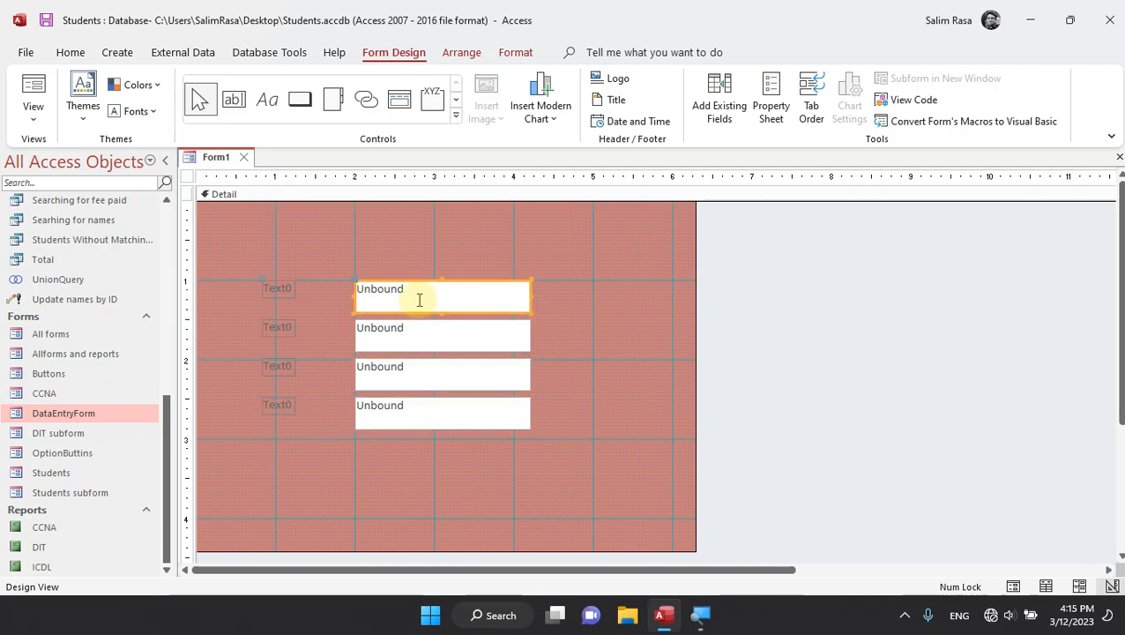
left_click(551, 289)
left_click(457, 291)
- Switch to Form view and try the text boxes: a lowercase first name, 1000, and the same name capitalised in the first three
left_click(36, 86)
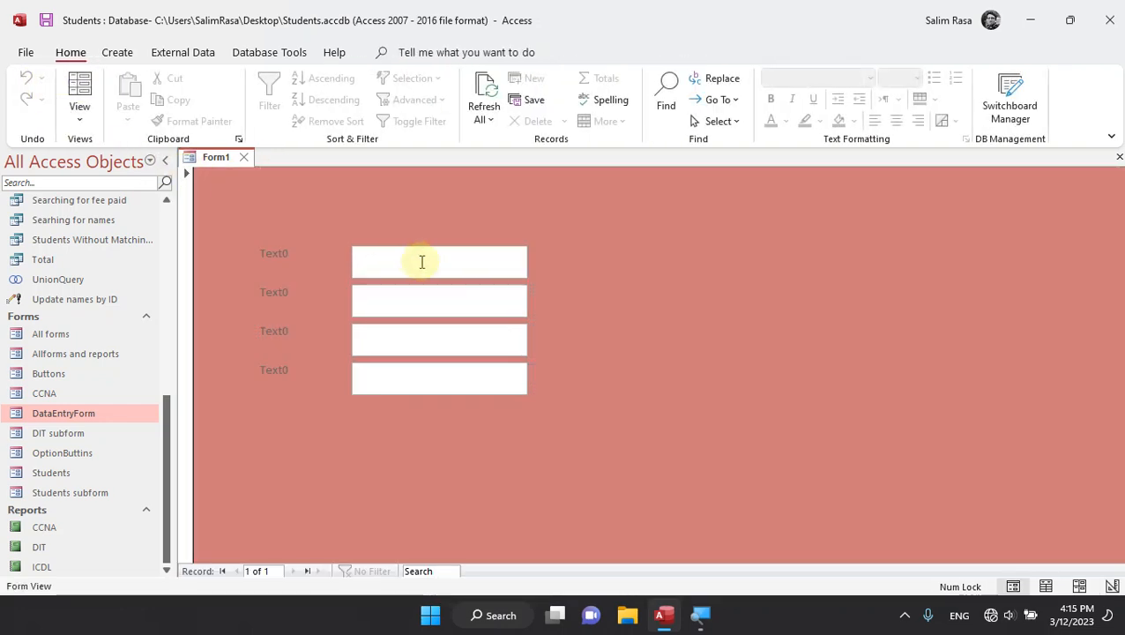
type("ahmad")
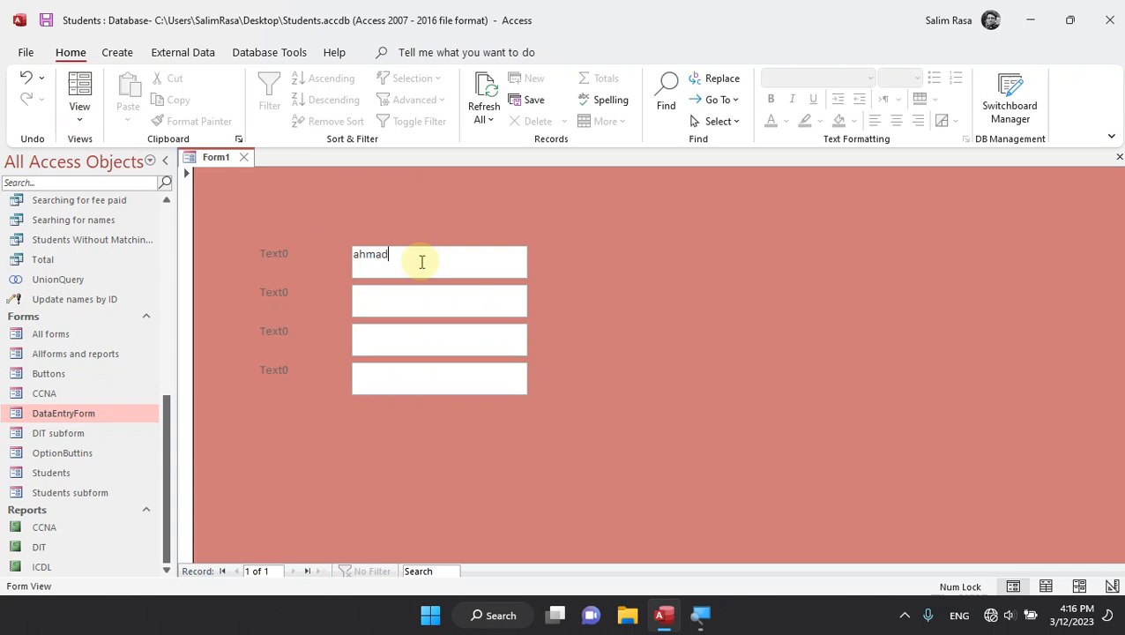
left_click(425, 298)
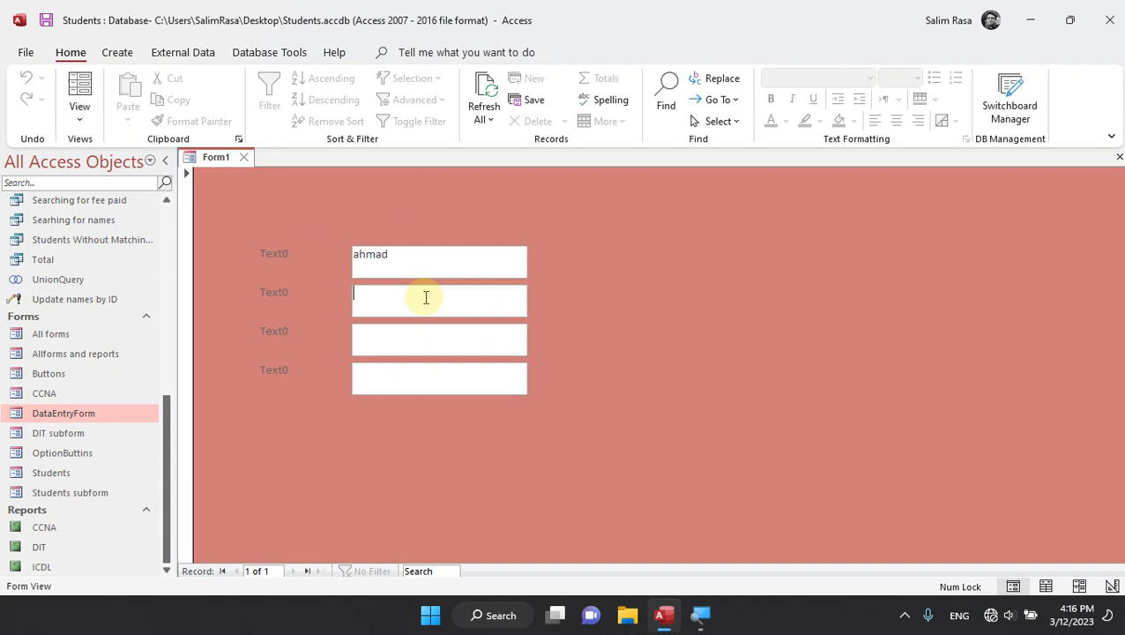
type("1000")
left_click(385, 337)
type("Ahmad")
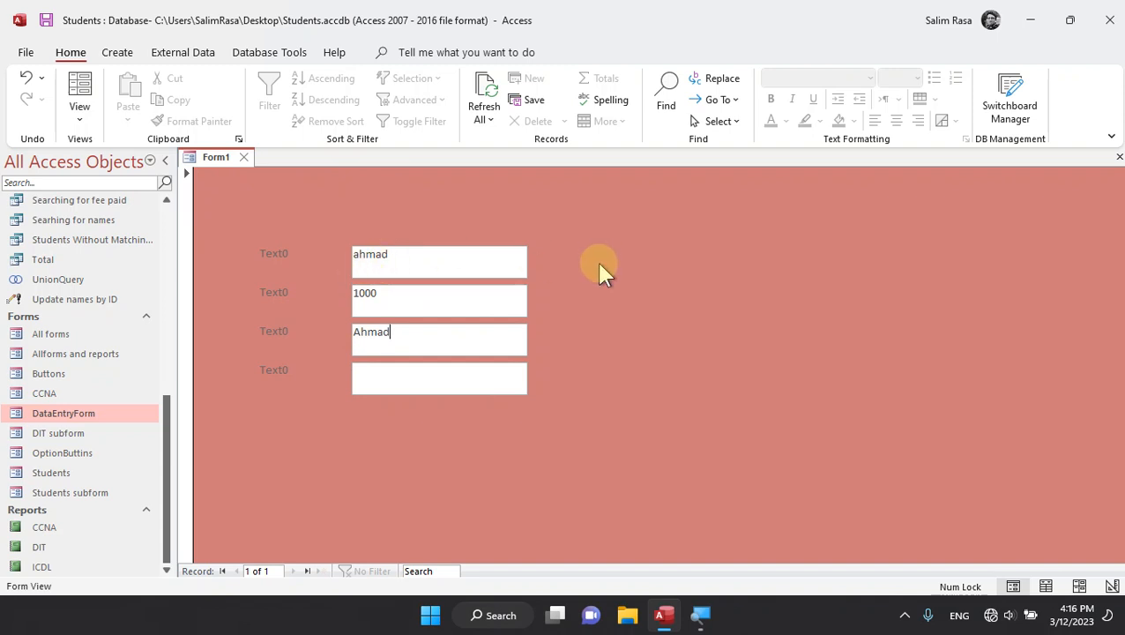
- Save the form under the name Form and close it
key("ctrl+s")
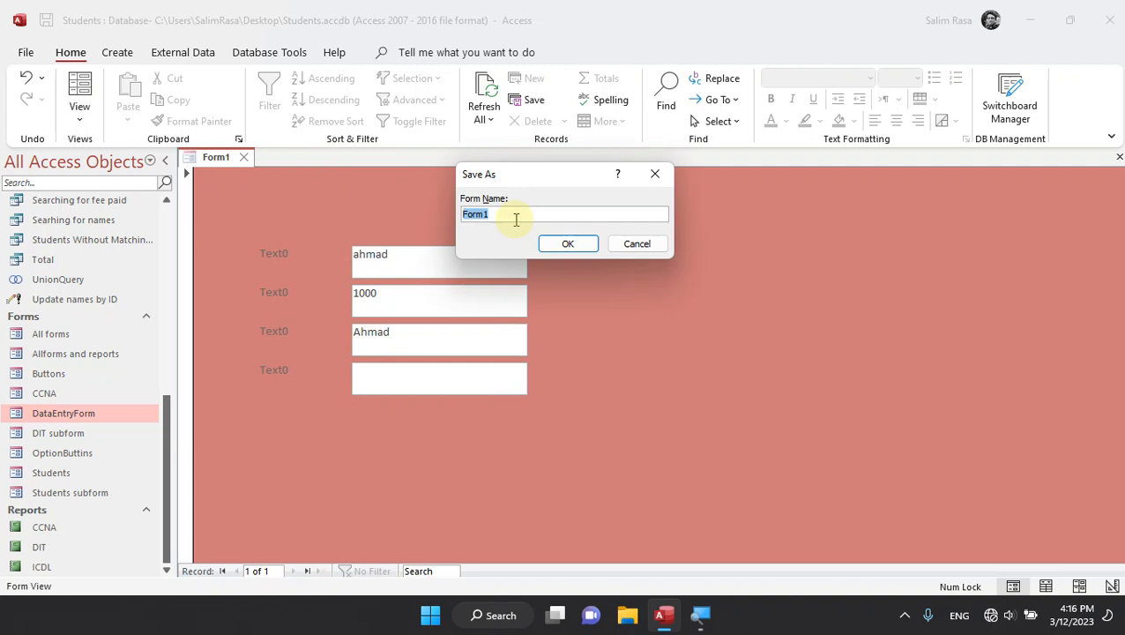
type("Form1")
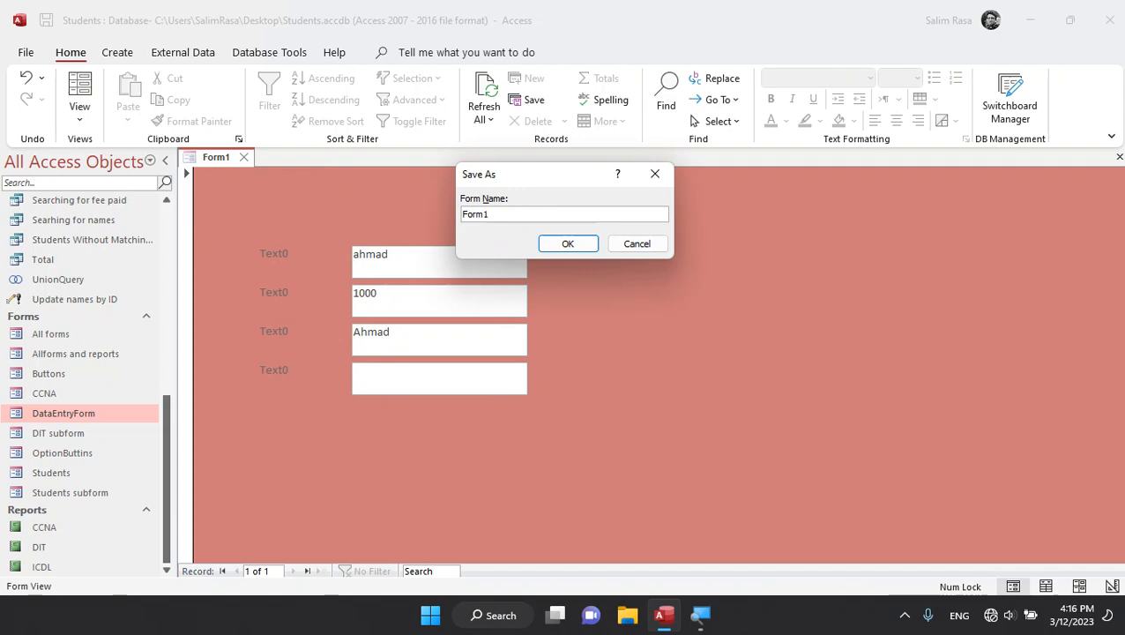
key("BackSpace")
left_click(565, 242)
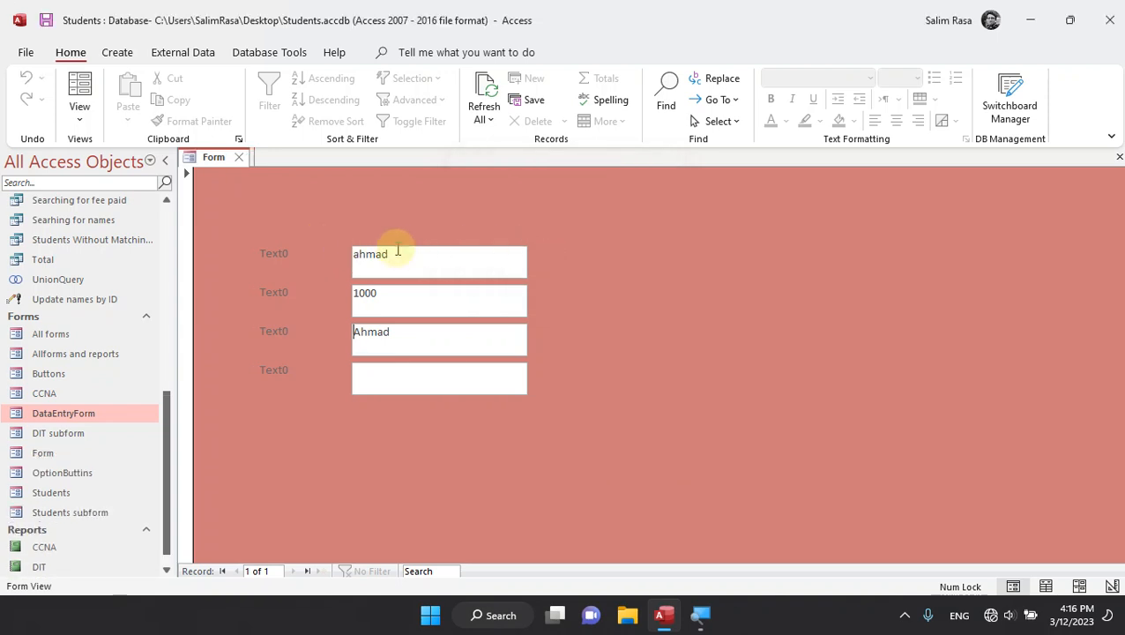
key("ctrl+w")
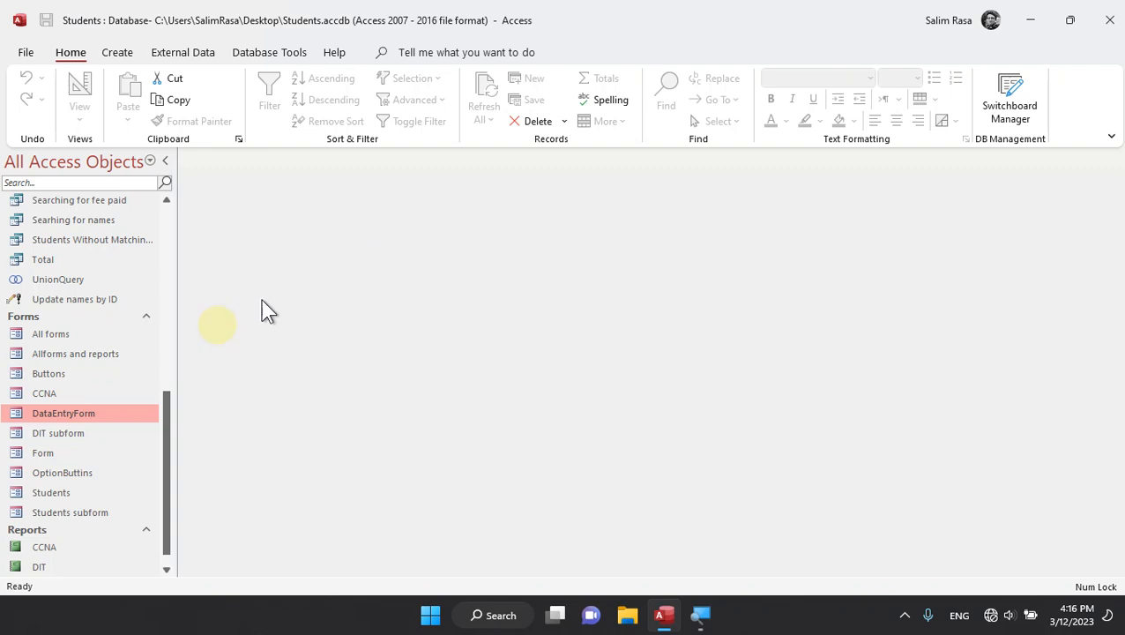
- Reopen the saved form named Form in Design view and select its first text box
double_click(70, 452)
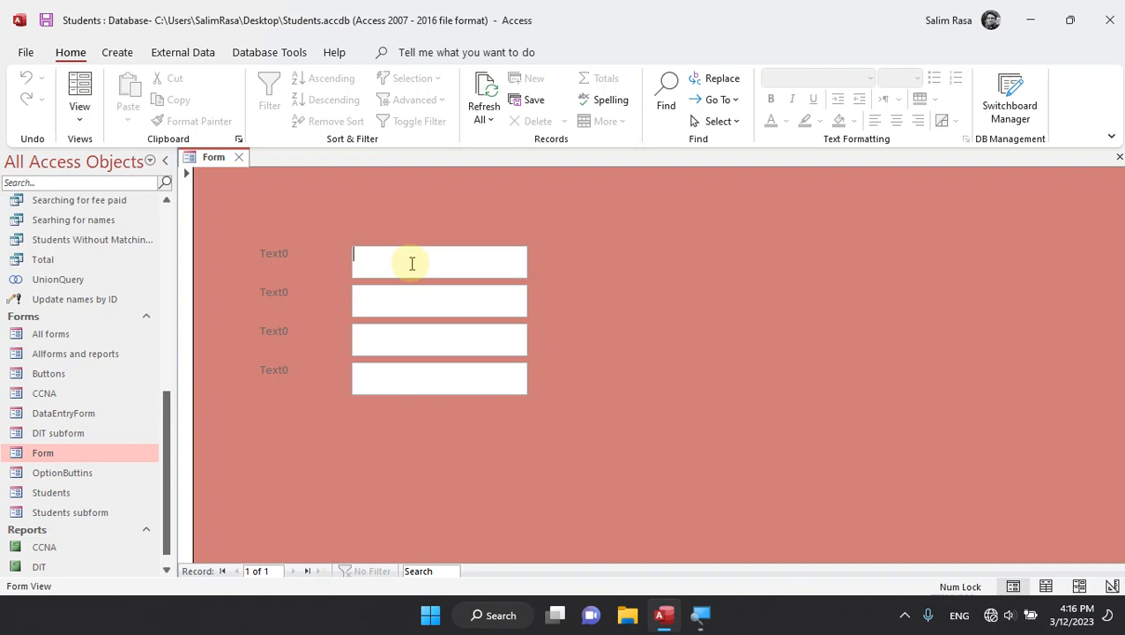
left_click(80, 119)
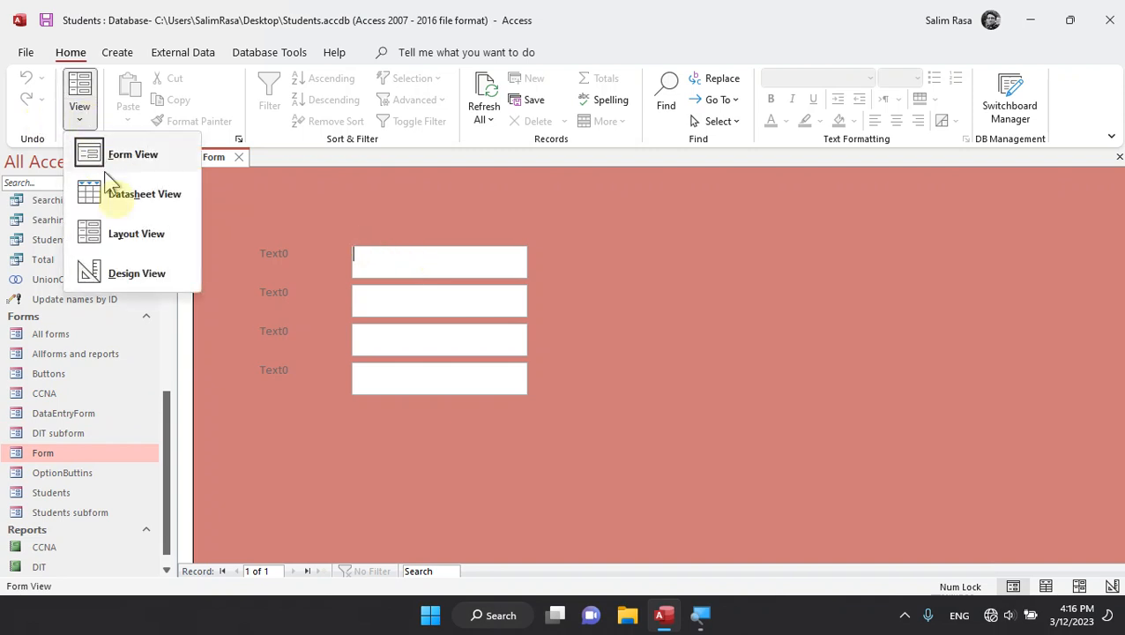
left_click(137, 273)
left_click(407, 304)
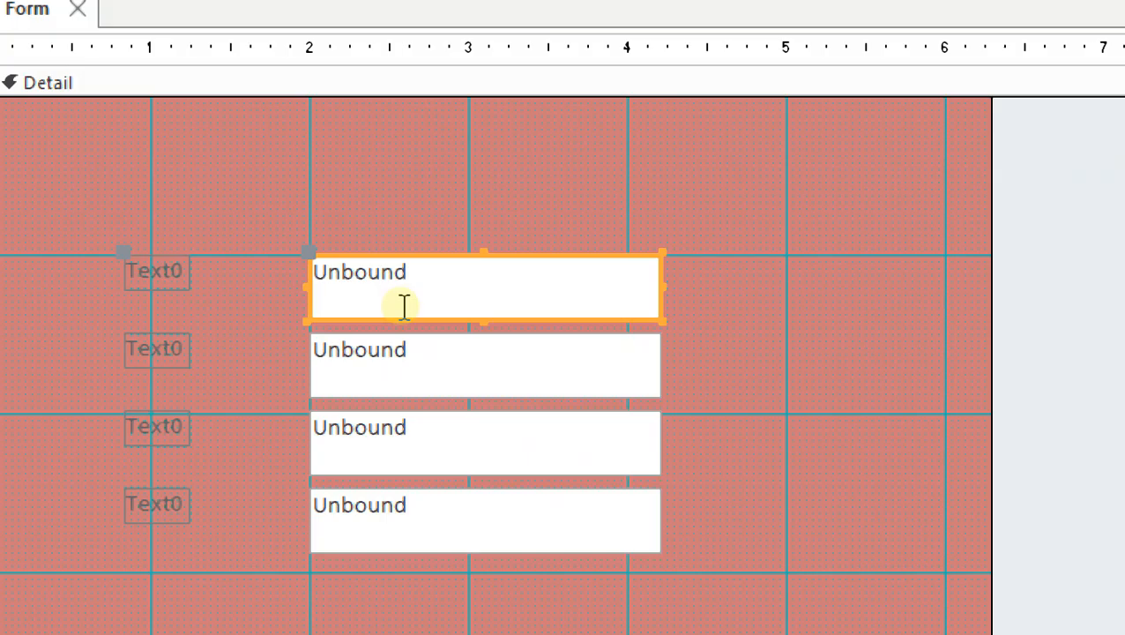
left_click(419, 388)
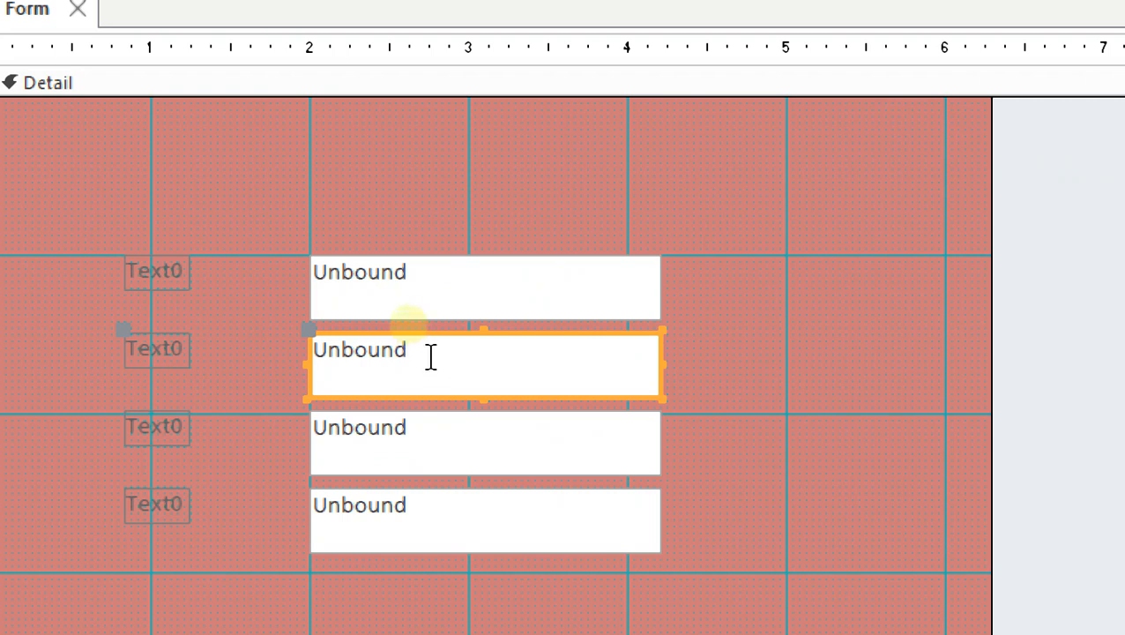
left_click(405, 295)
left_click(788, 316)
left_click(530, 312)
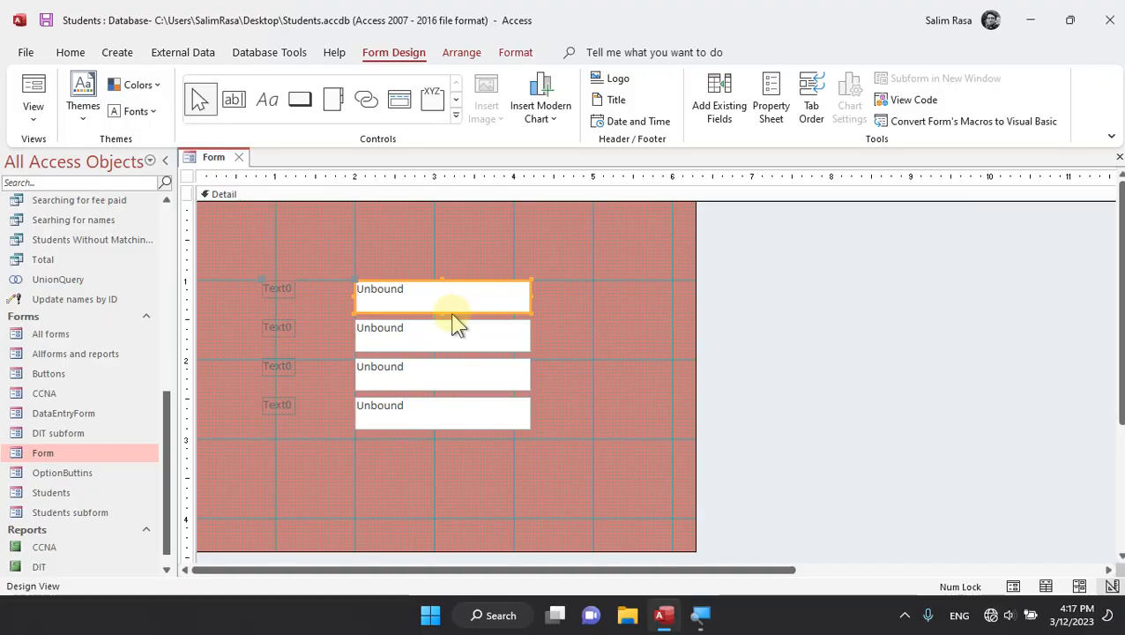
- Show the data properties of the whole form and set its Record Source to the Students table
left_click(771, 111)
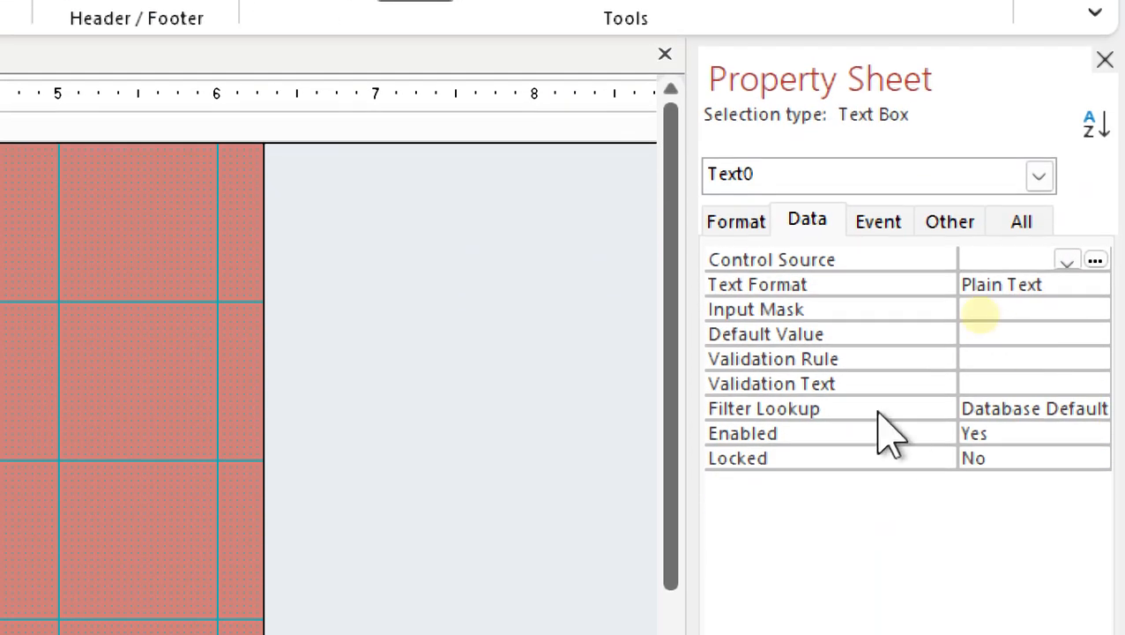
left_click(766, 344)
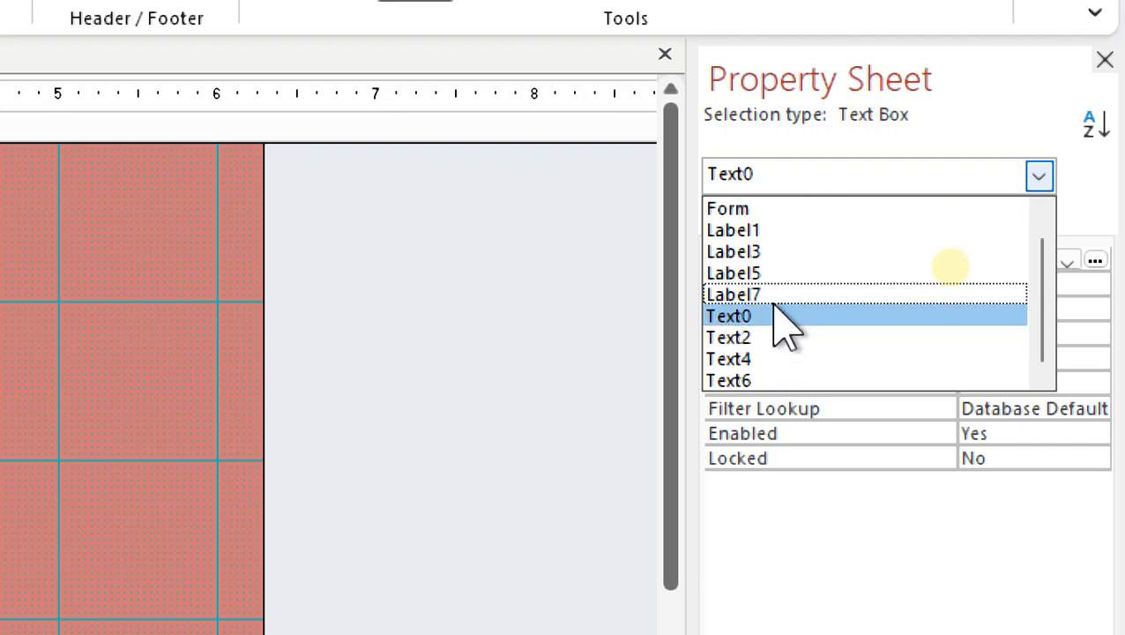
left_click(745, 209)
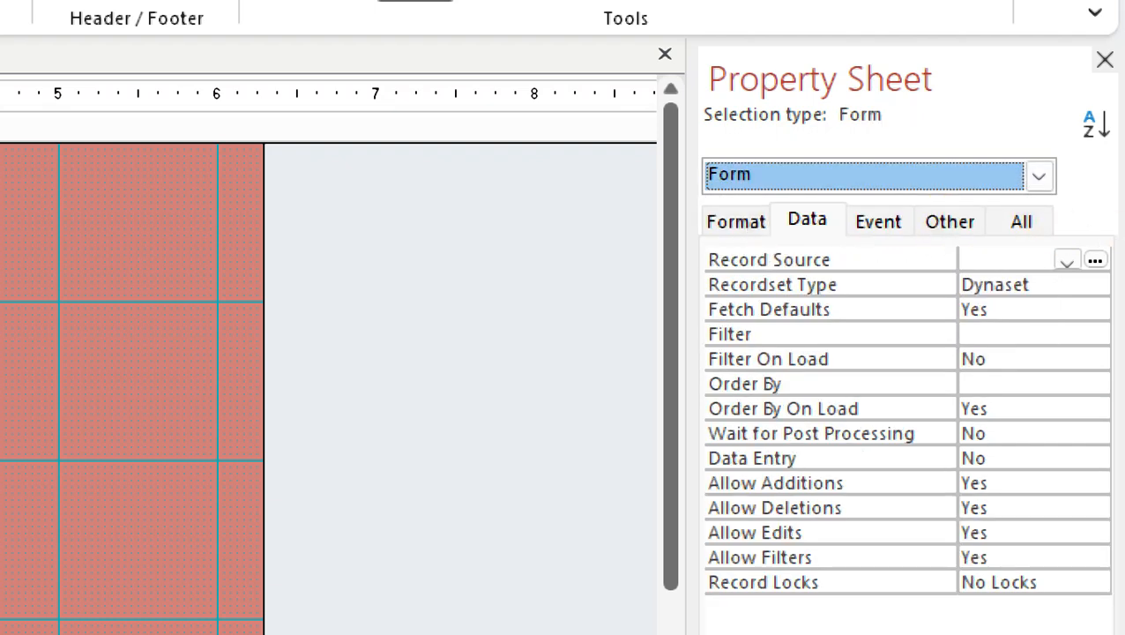
left_click(873, 225)
left_click(823, 222)
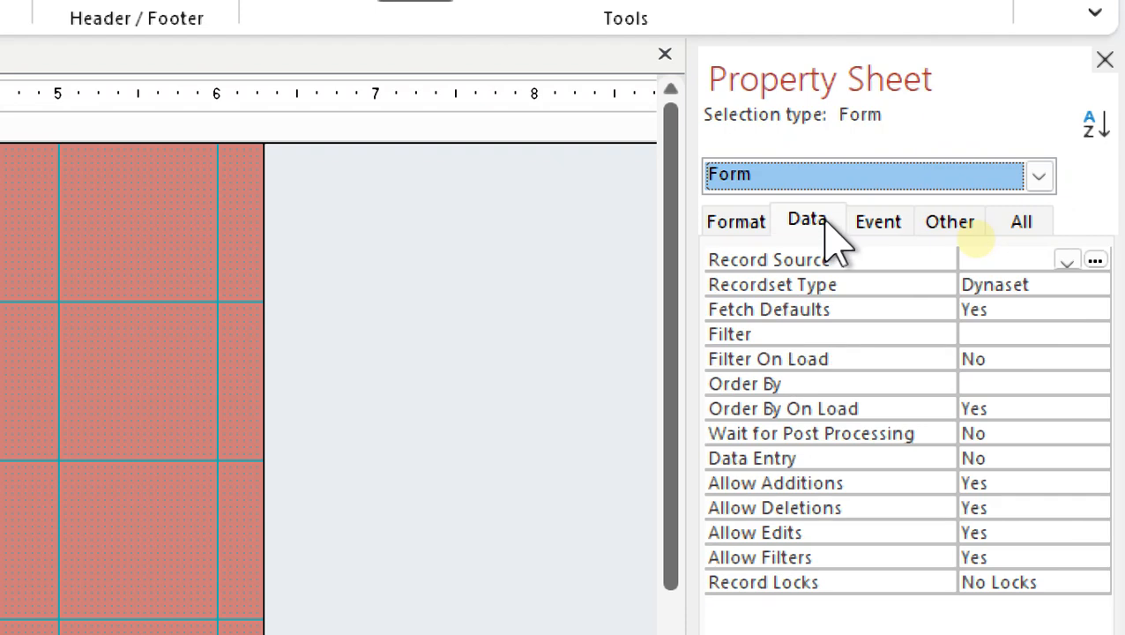
left_click(1066, 260)
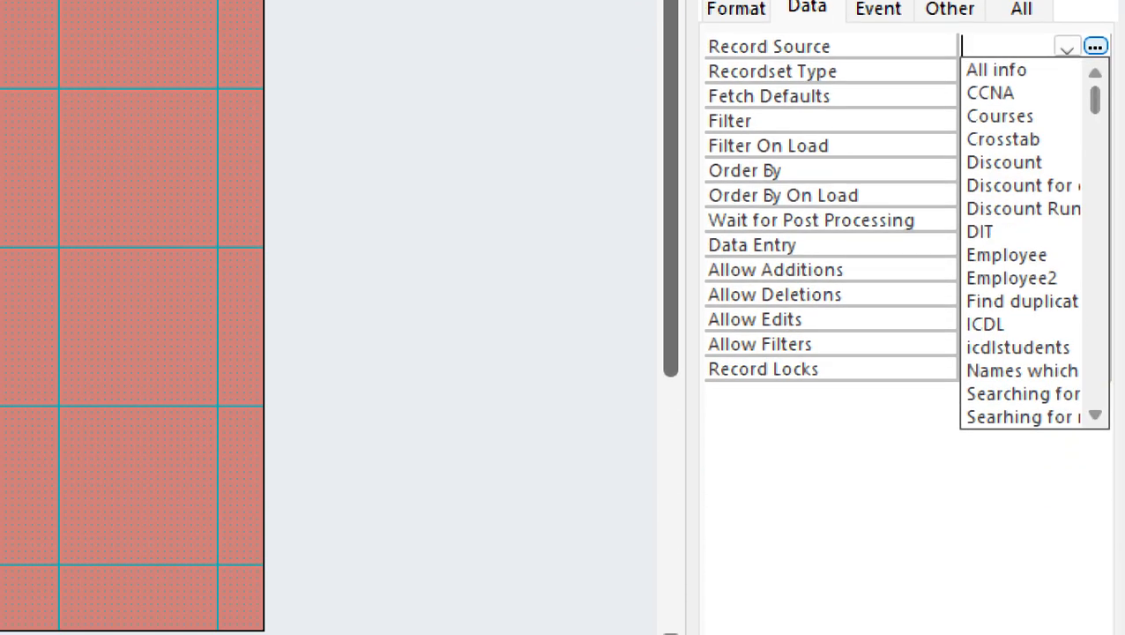
left_click_drag(1097, 102, 1104, 415)
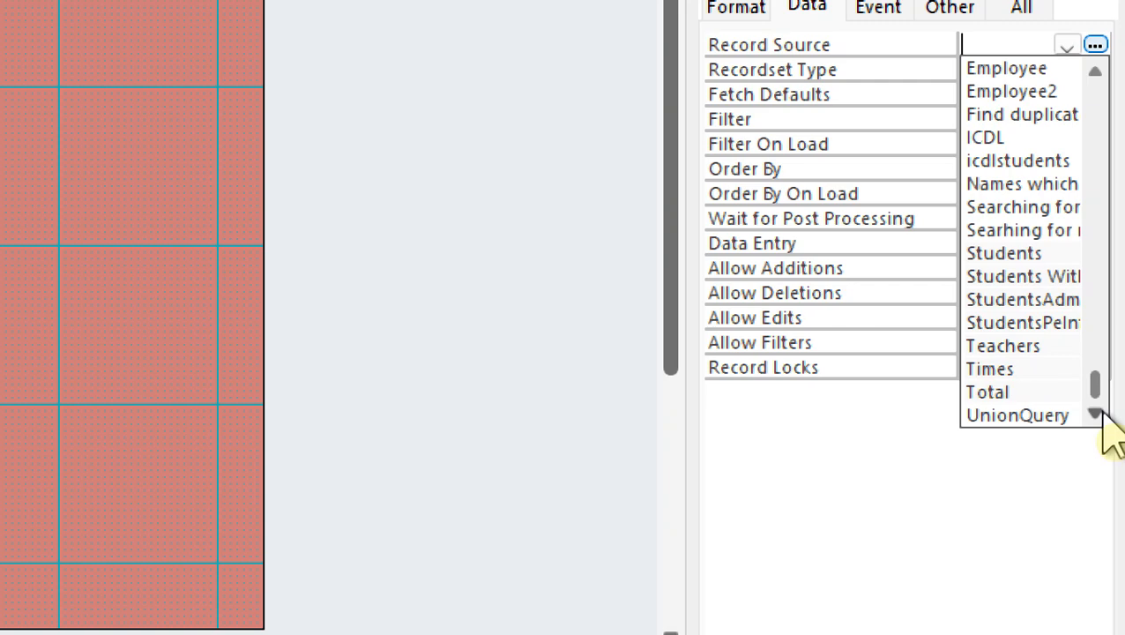
left_click_drag(1099, 394, 1095, 55)
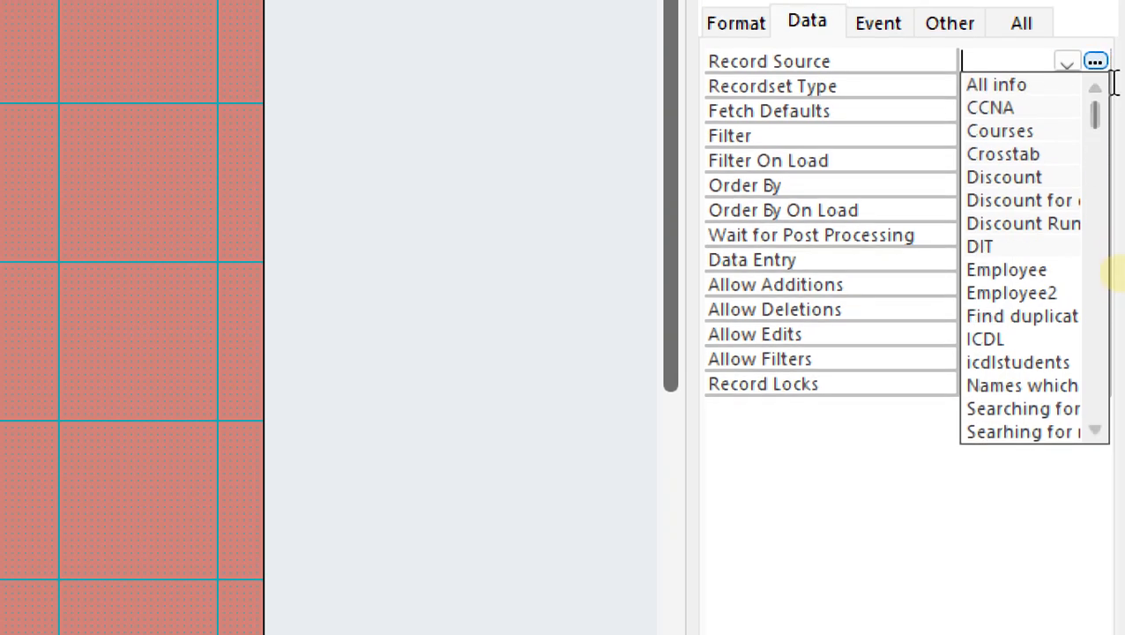
left_click_drag(1100, 119, 1100, 192)
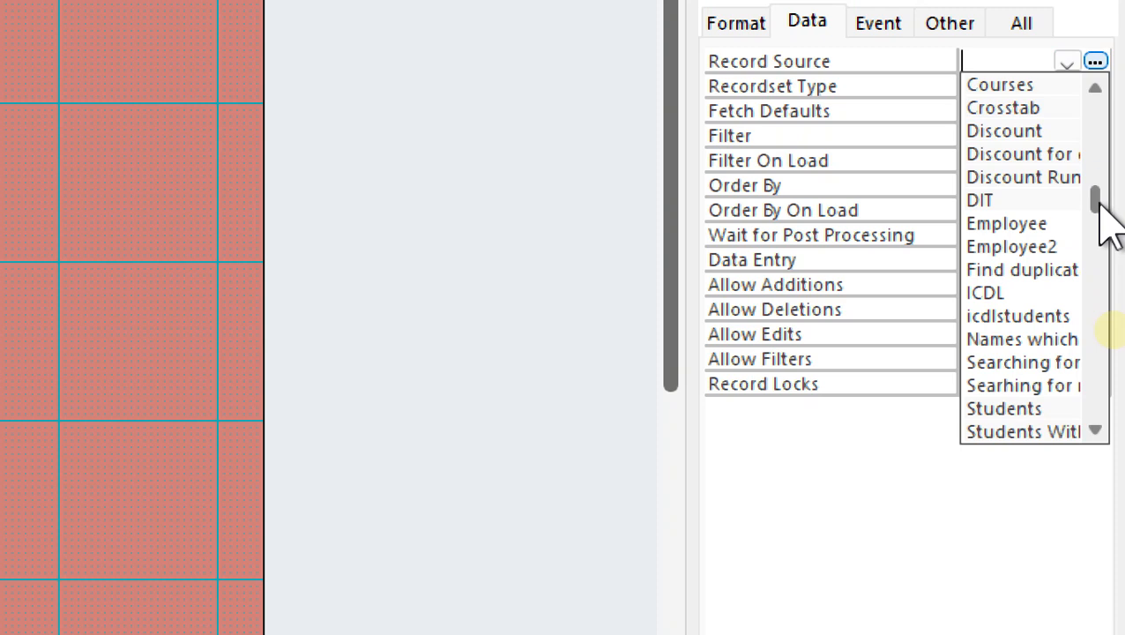
left_click_drag(1100, 203, 1097, 250)
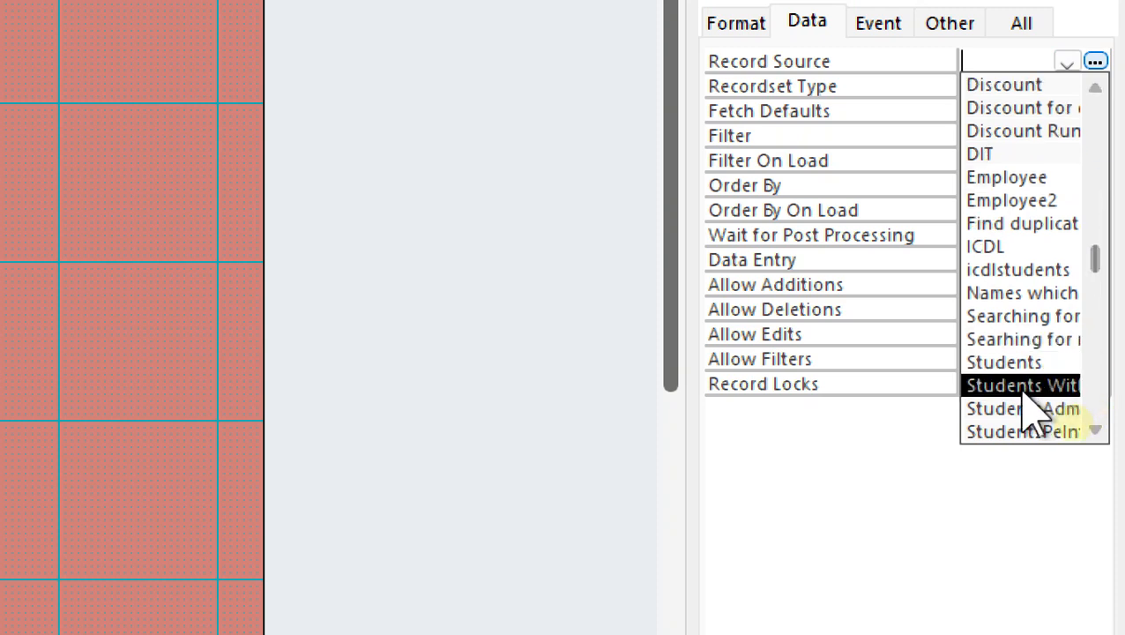
left_click(1013, 364)
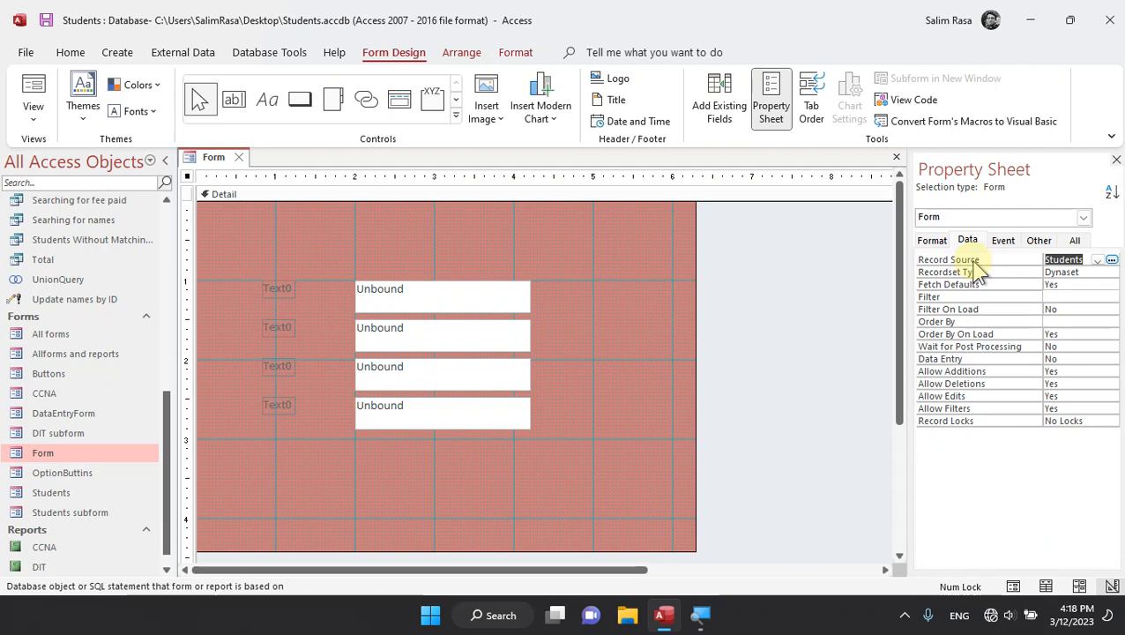
- Set the Control Source of the first text box to ID and of the second to StudentName
left_click(400, 301)
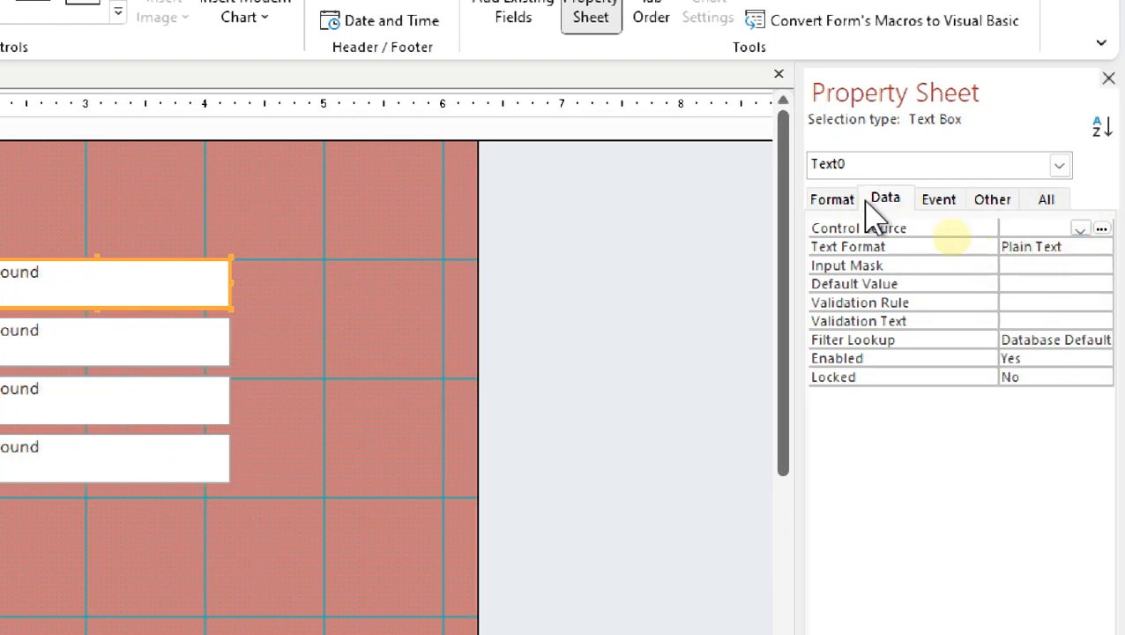
left_click(1082, 228)
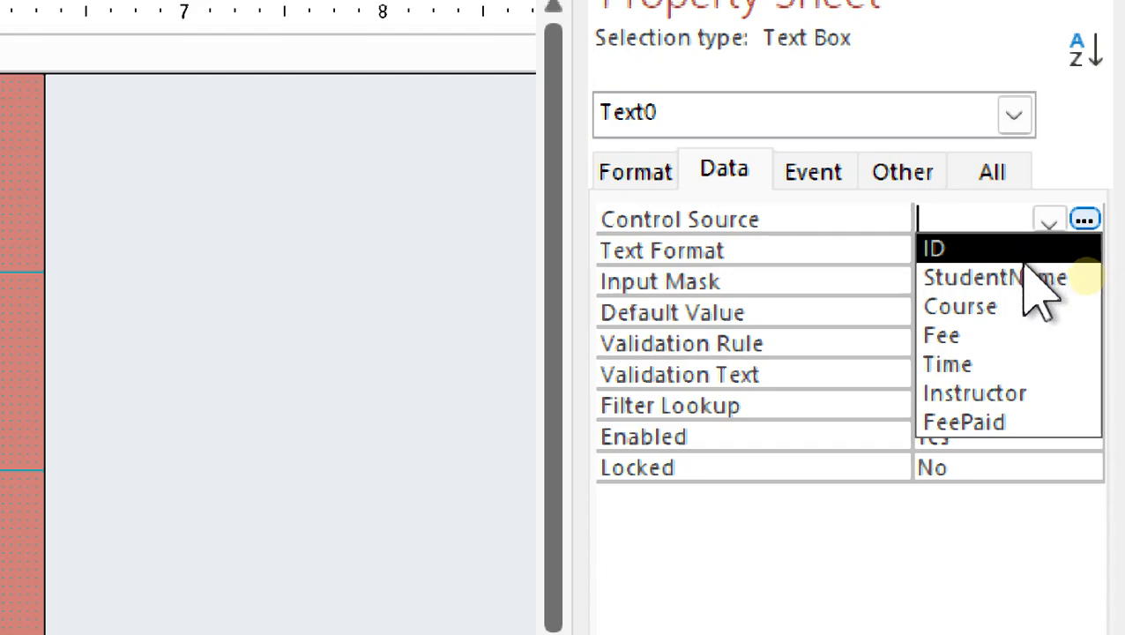
left_click(952, 250)
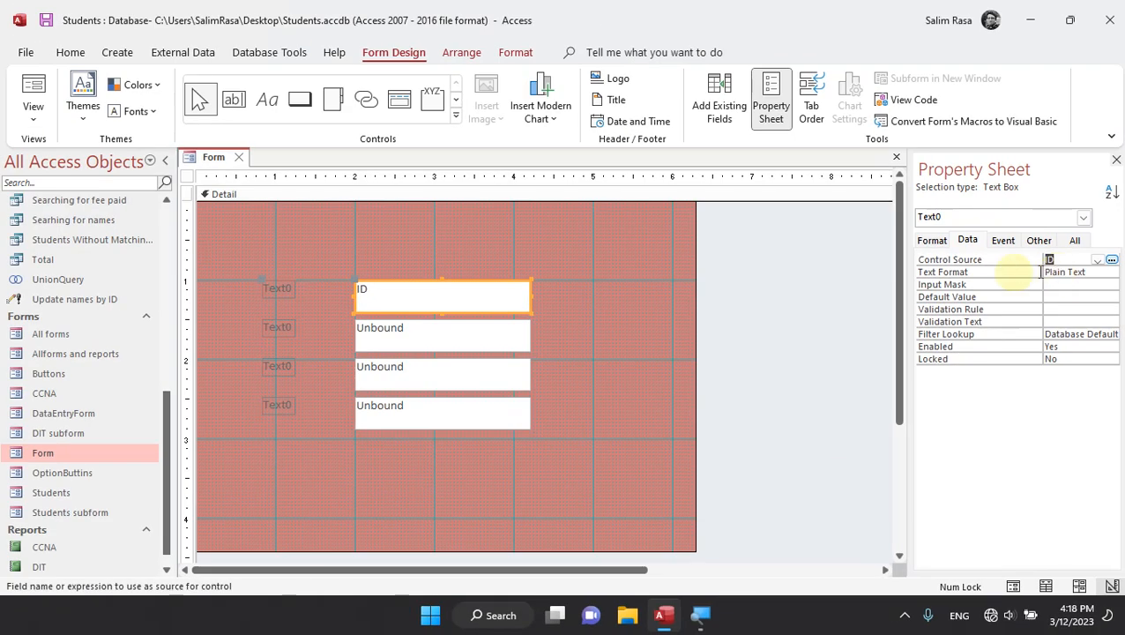
left_click(482, 322)
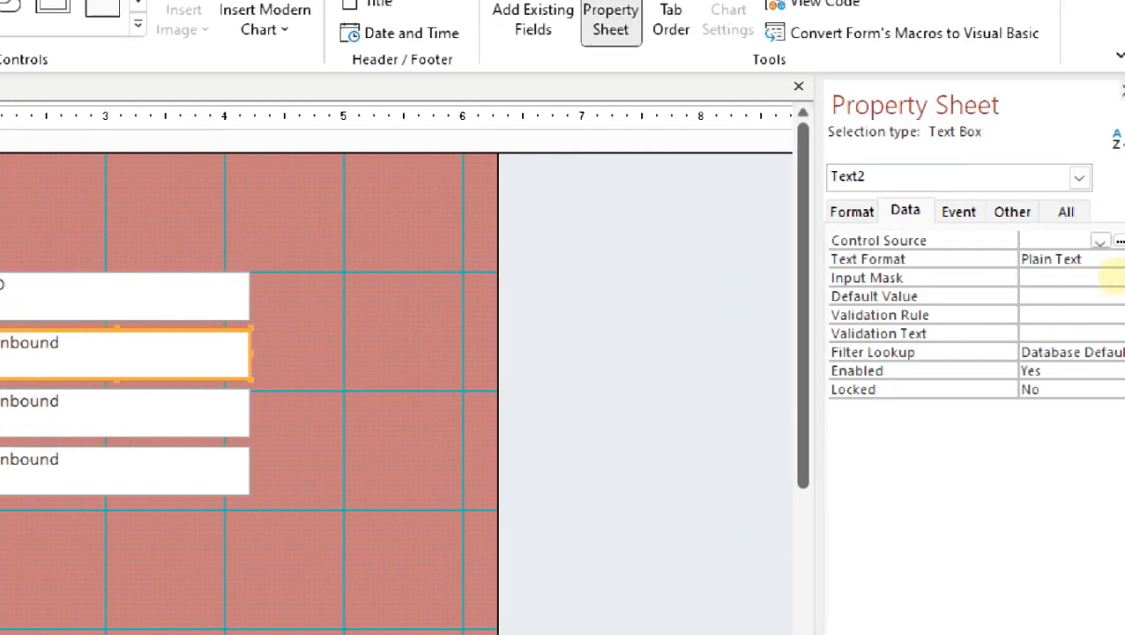
left_click(1106, 241)
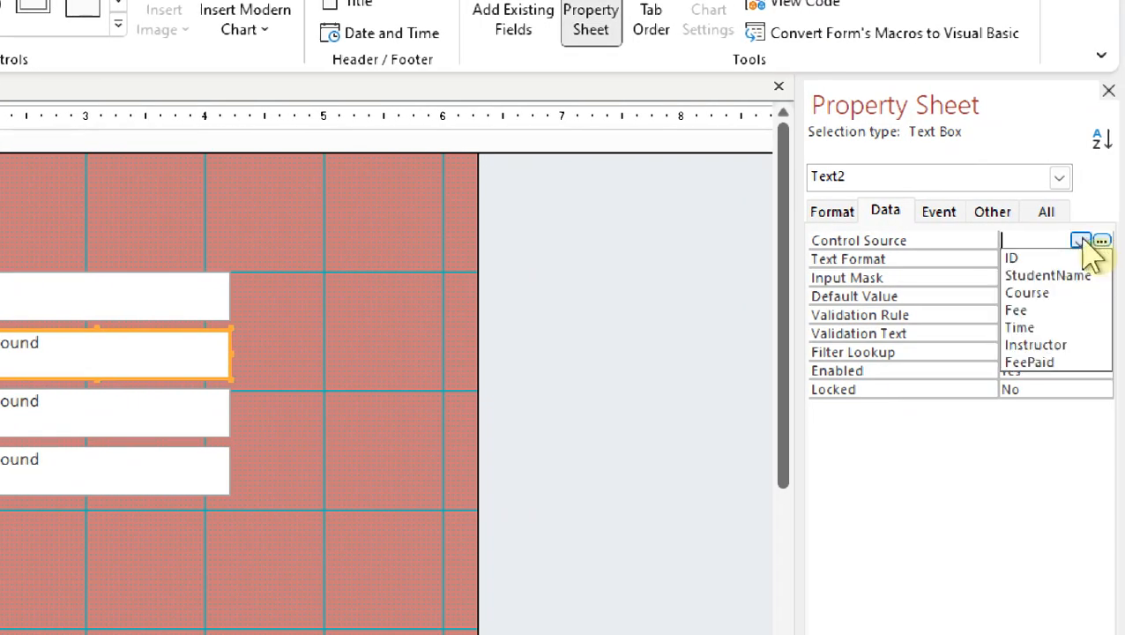
left_click(1053, 275)
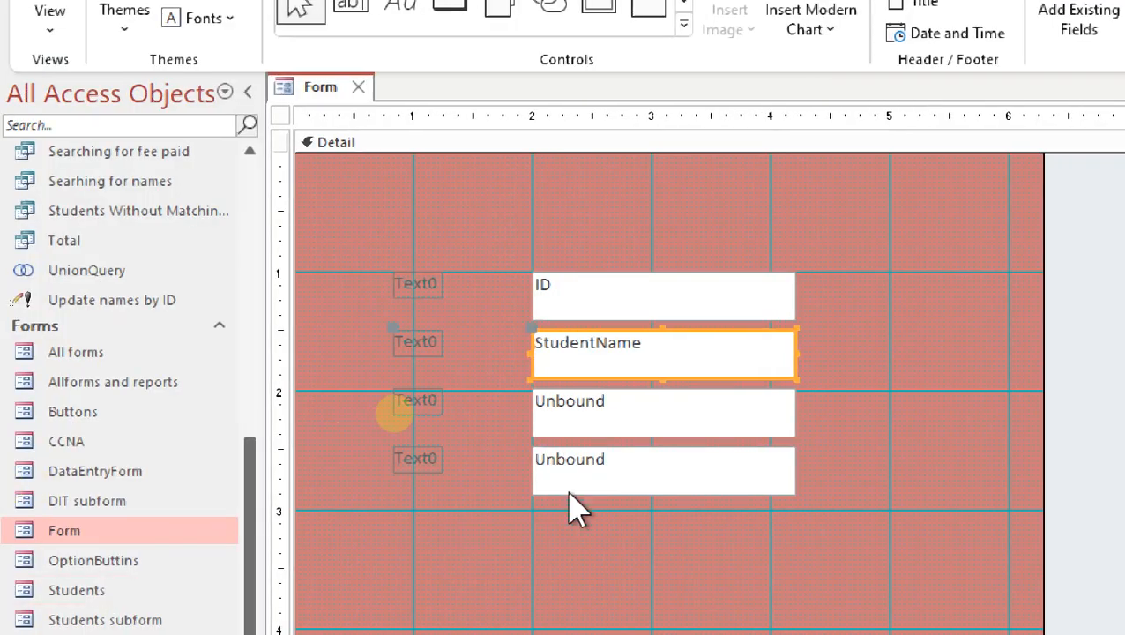
- Set the Control Source of the third text box to Course and of the fourth to Fee
left_click(605, 430)
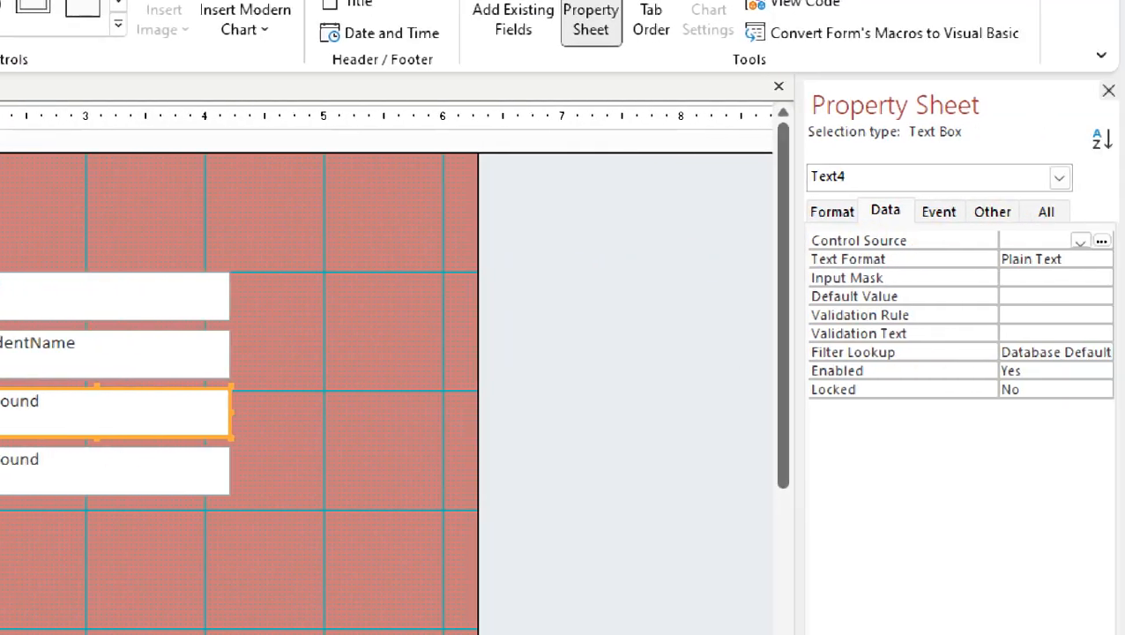
left_click(1080, 241)
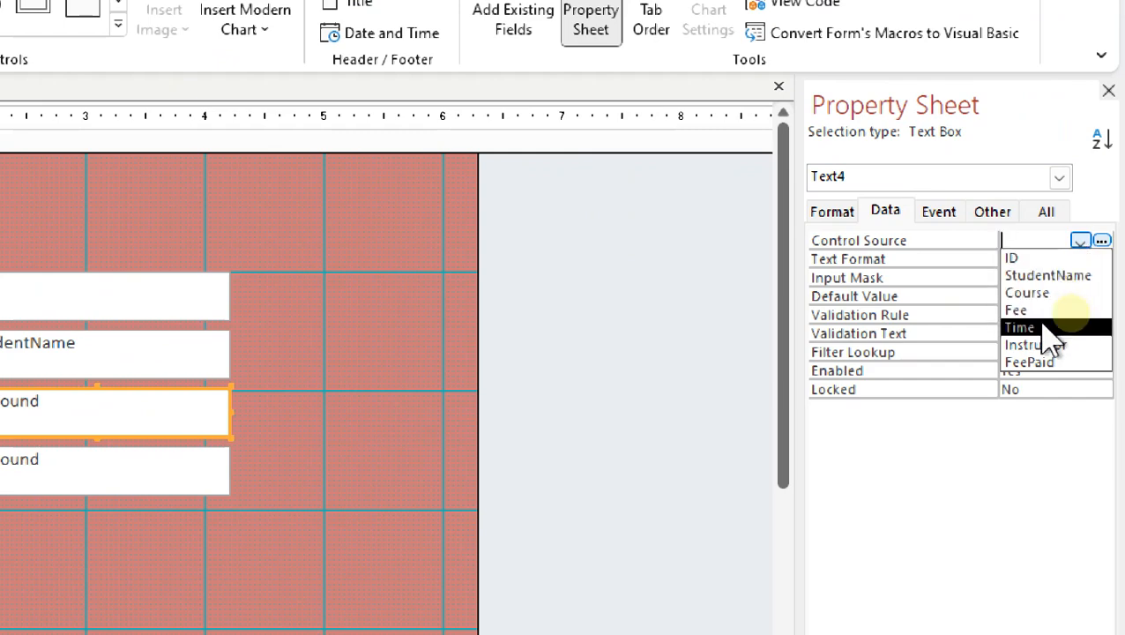
left_click(1018, 292)
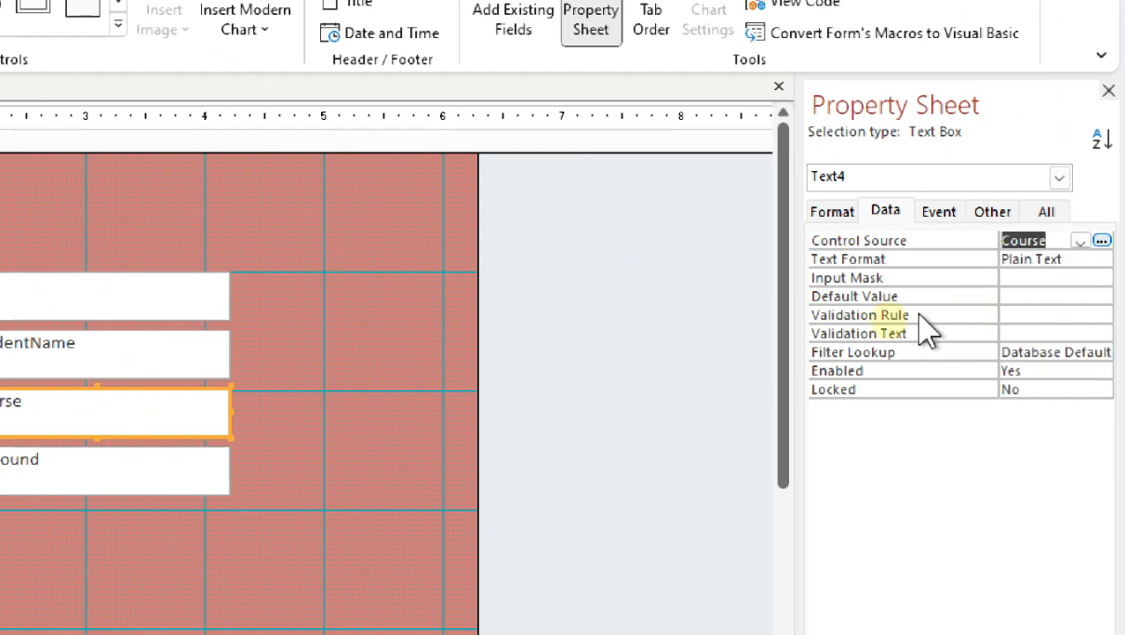
left_click(70, 468)
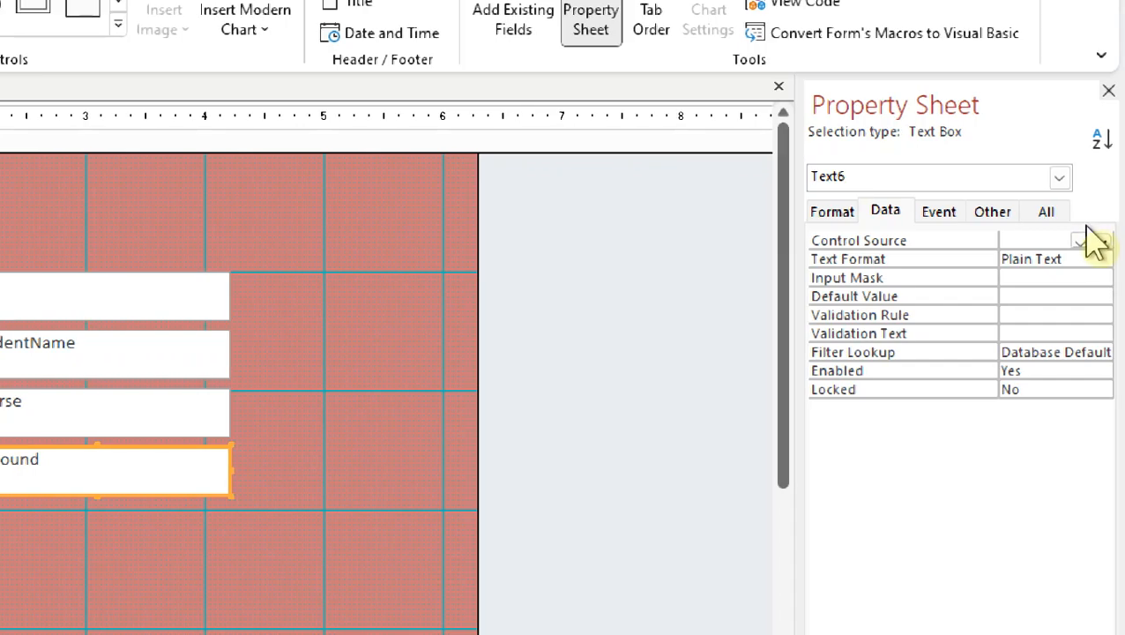
left_click(1080, 239)
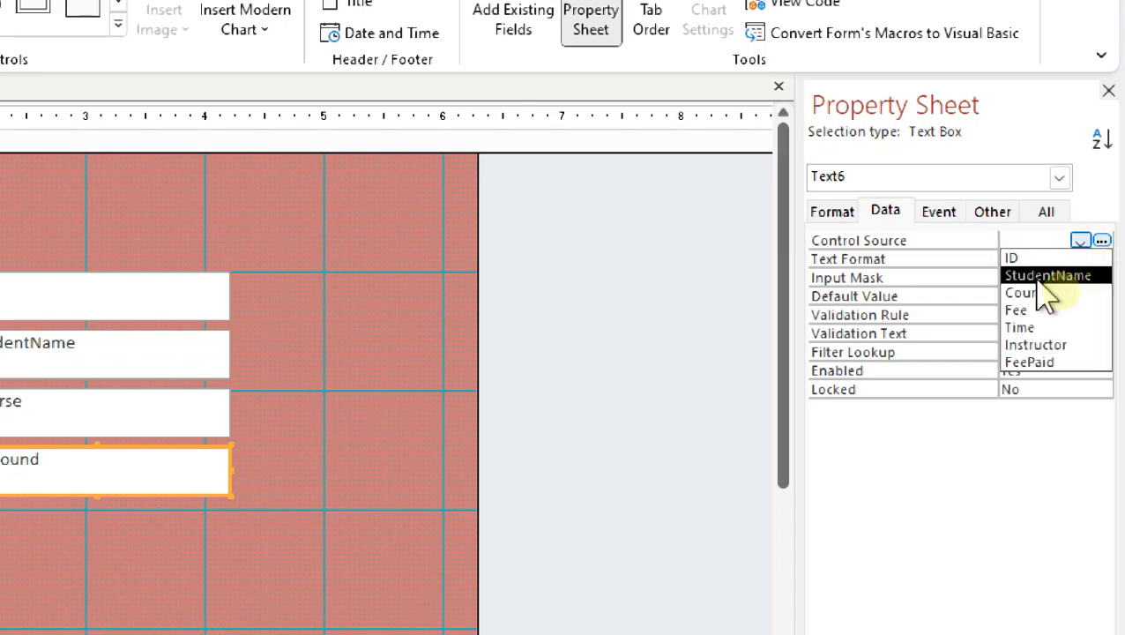
left_click(1021, 312)
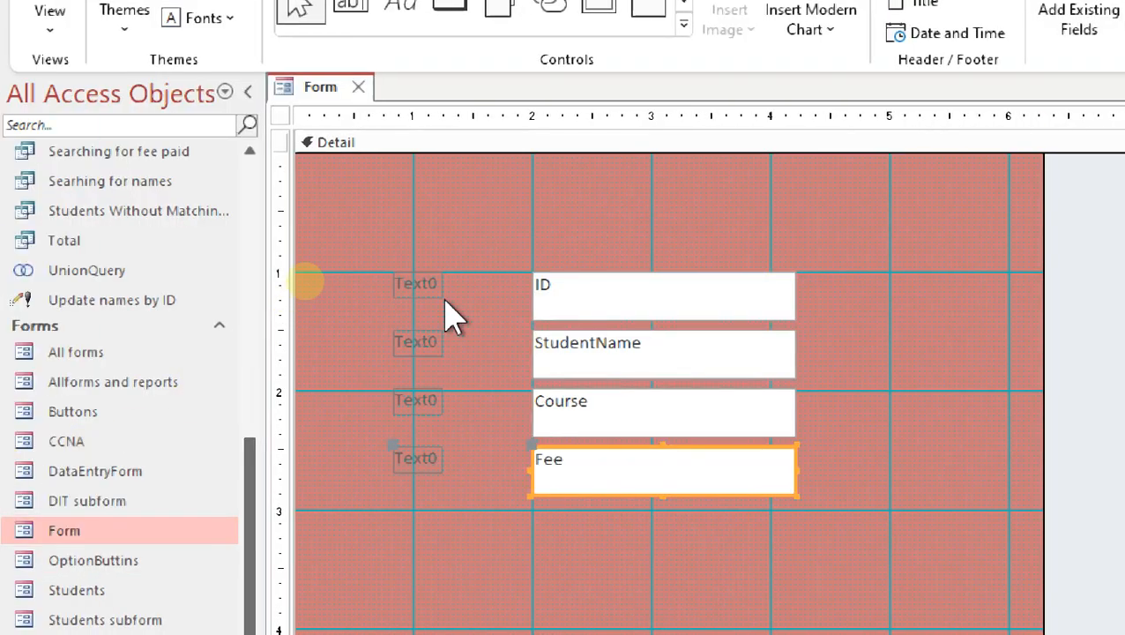
- Change the captions of the labels beside the first two text boxes to ID and StudentName
left_click(422, 284)
left_click(418, 284)
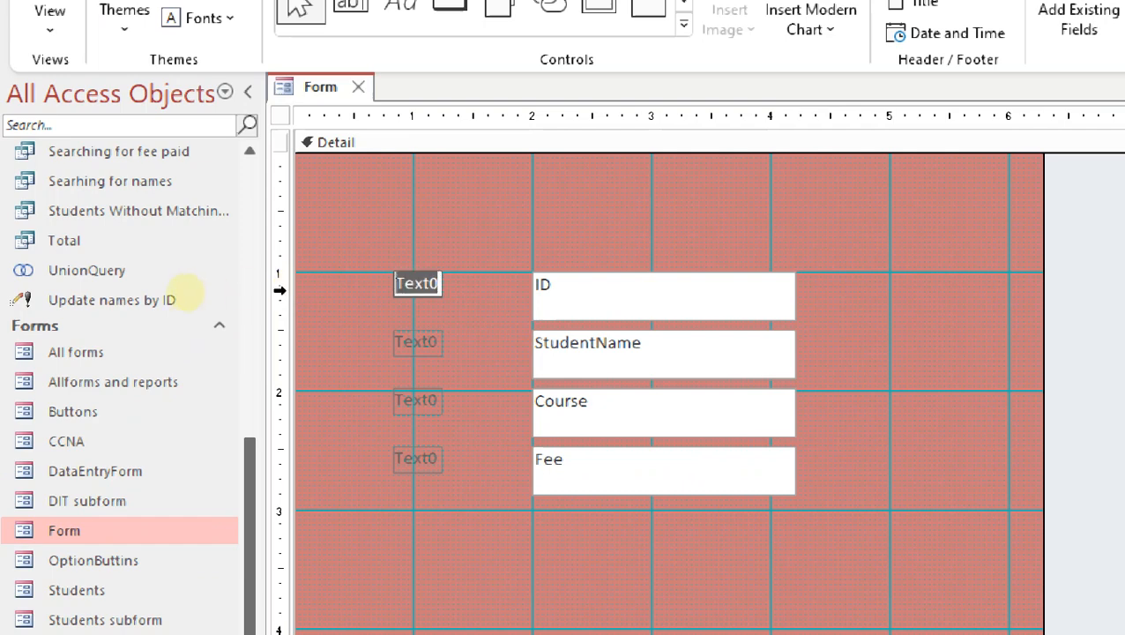
type("ID")
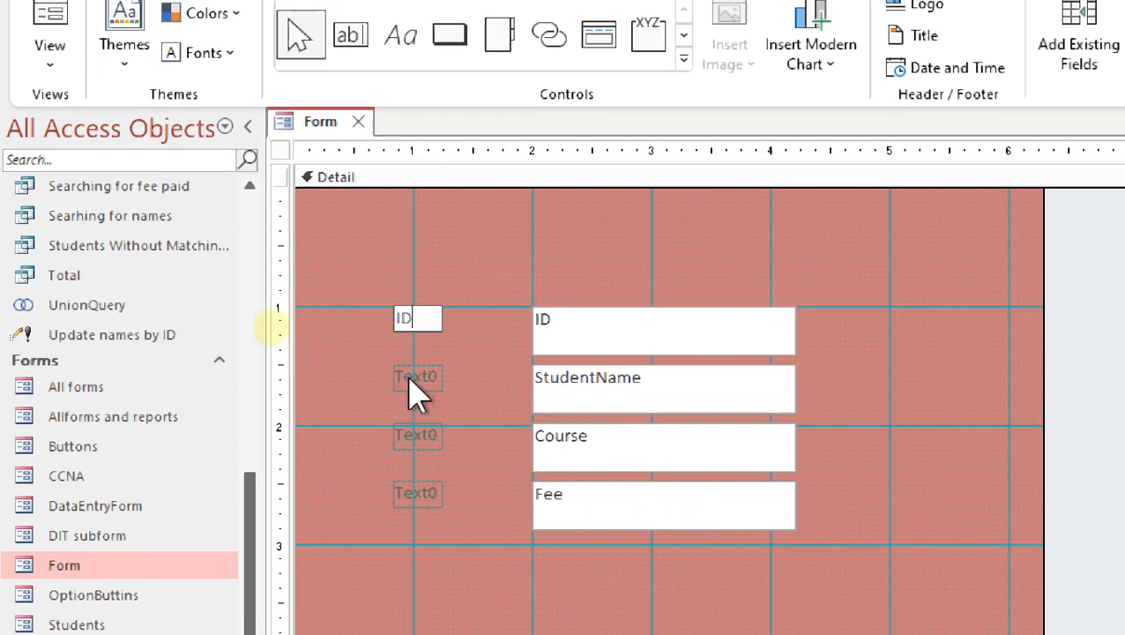
left_click(412, 343)
left_click(412, 379)
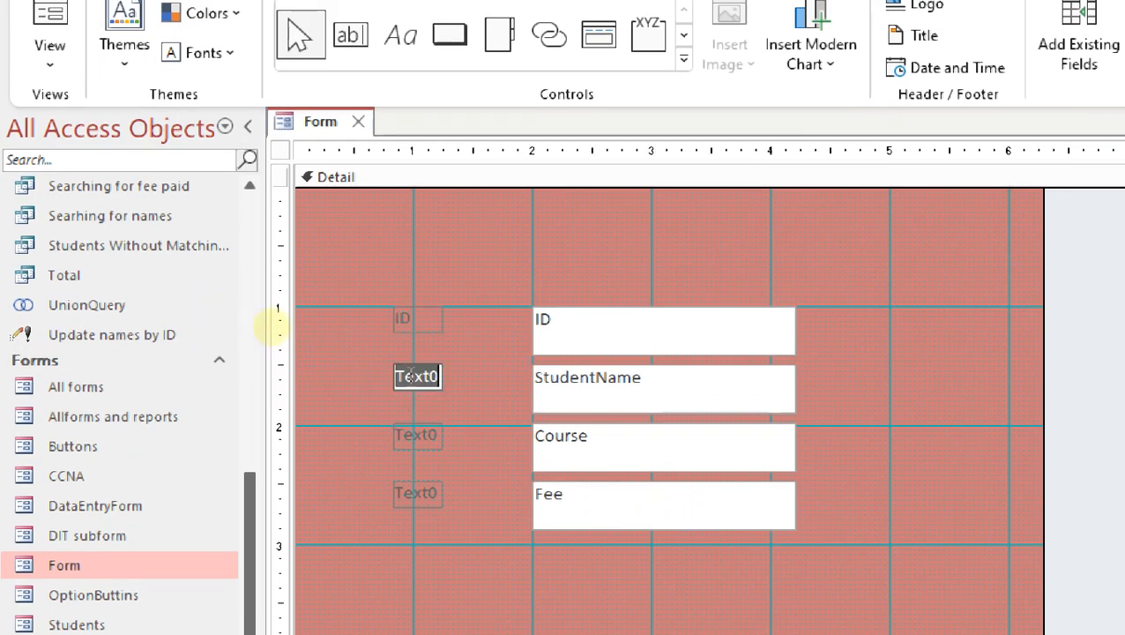
type("Student")
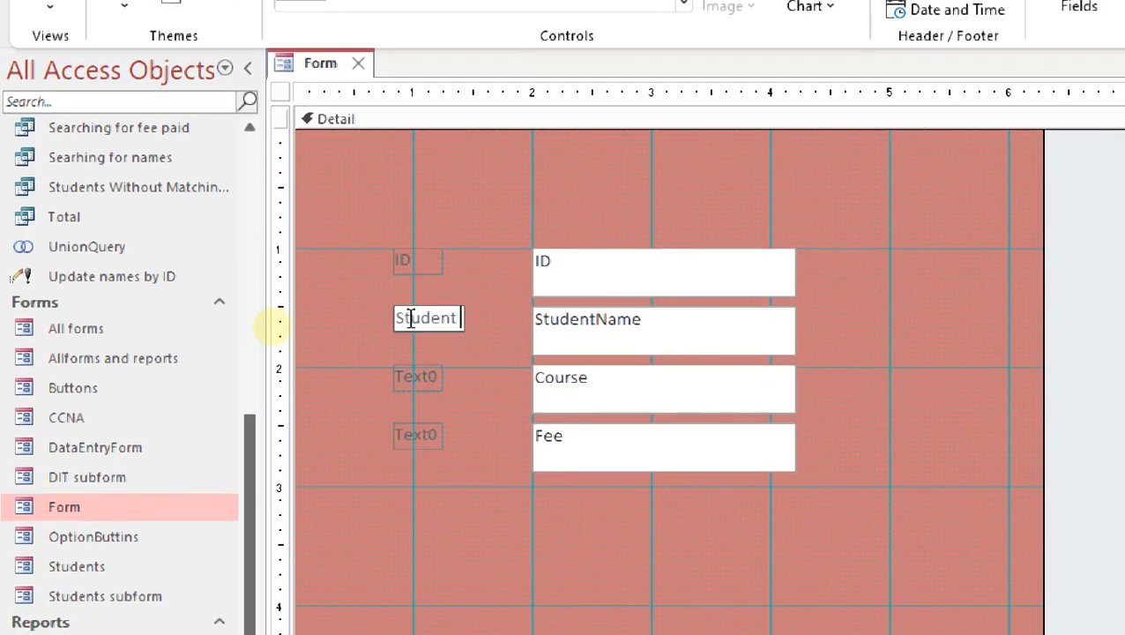
key("BackSpace")
type("Name")
- Change the captions of the third and fourth labels to Course and Fee, and display the form in Form view
left_click(423, 374)
left_click(424, 377)
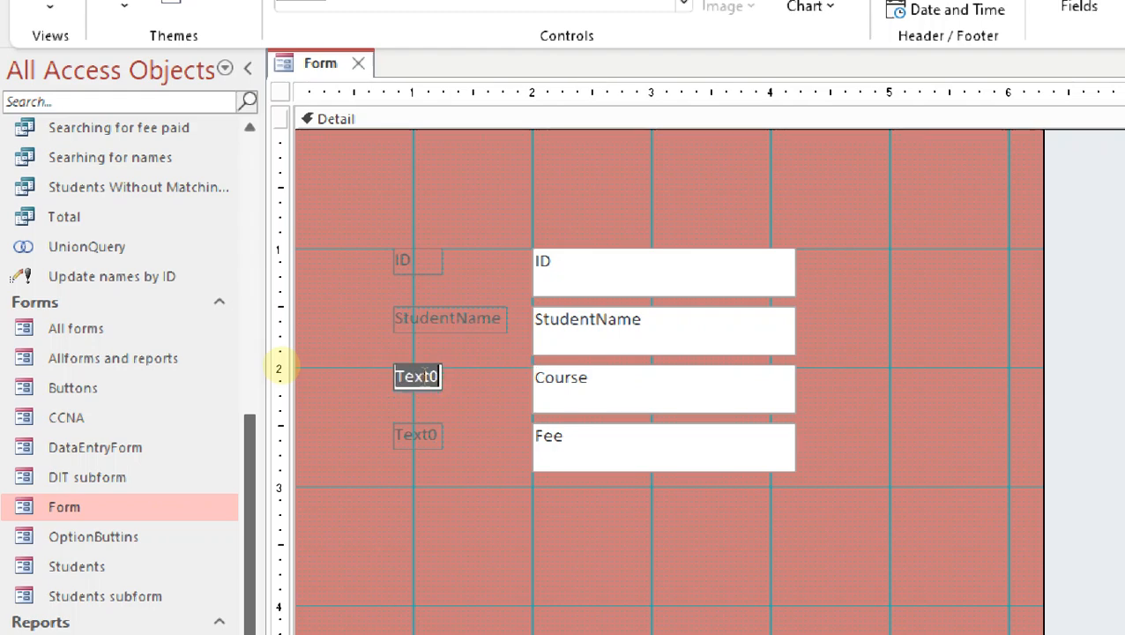
type("Course")
left_click(432, 444)
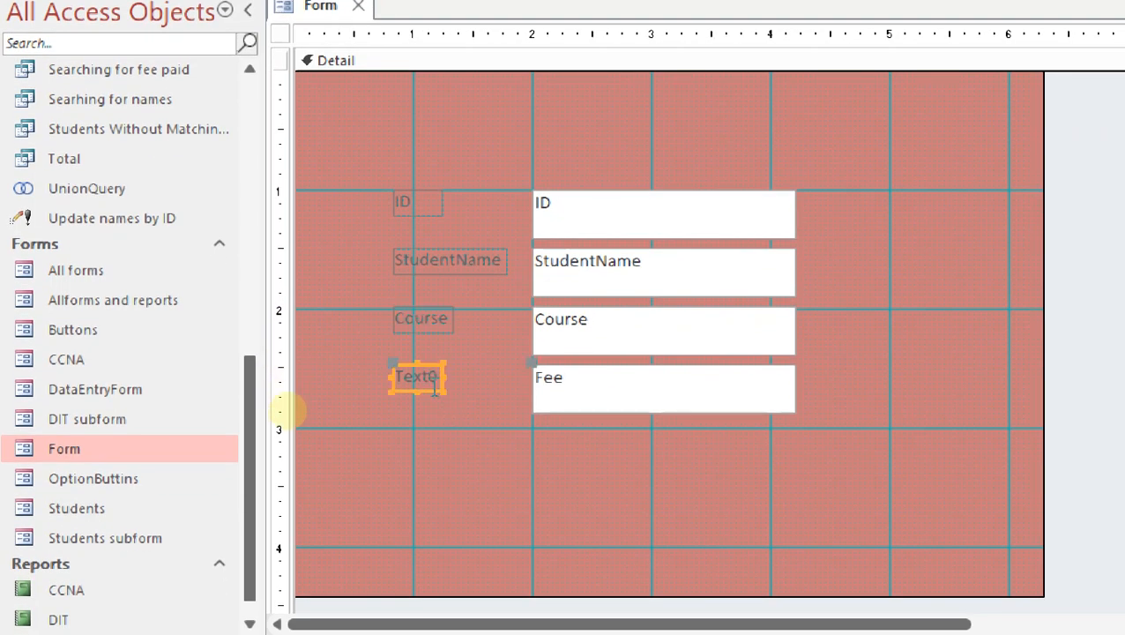
left_click(434, 388)
type("Fee")
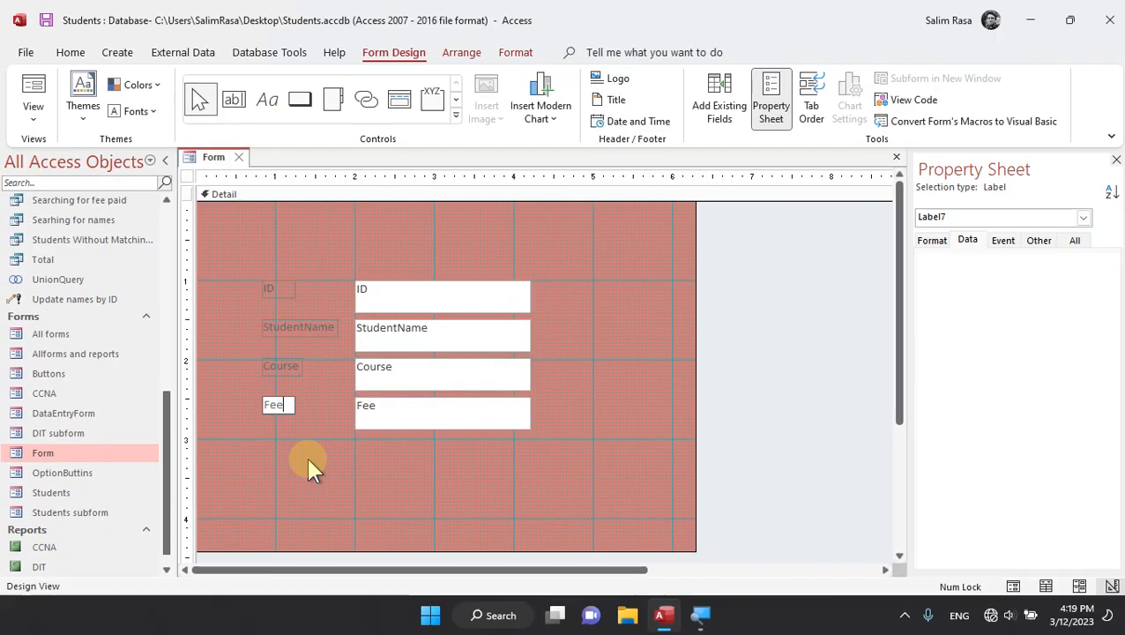
left_click(36, 93)
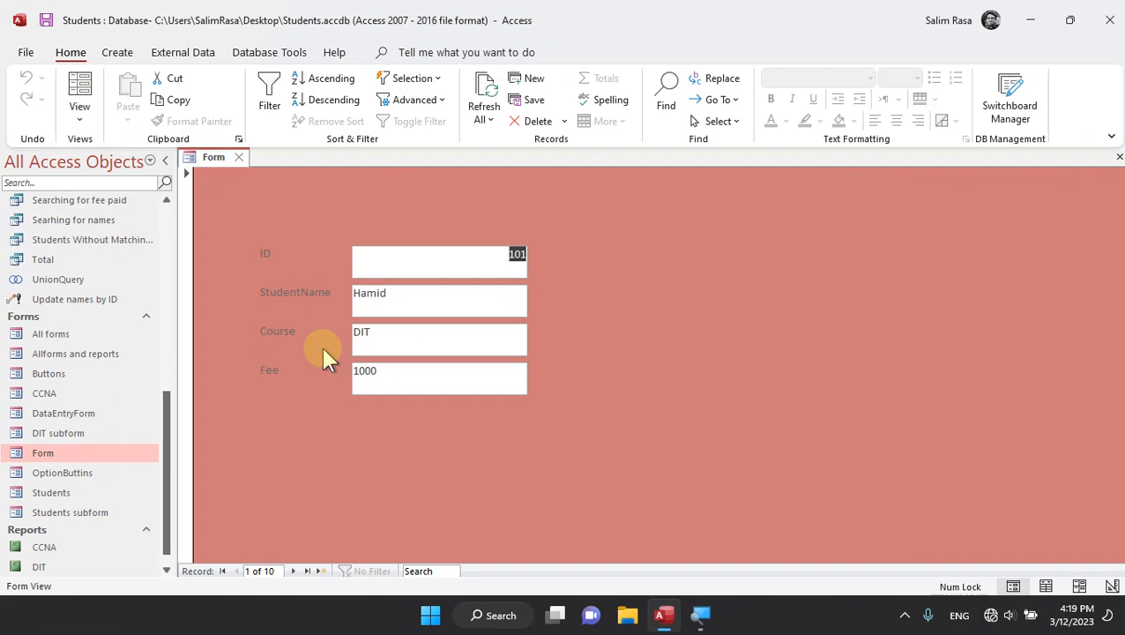
- Check the StudentName, Course and Fee text boxes of the first record, and page forward to the fourth record
left_click(408, 292)
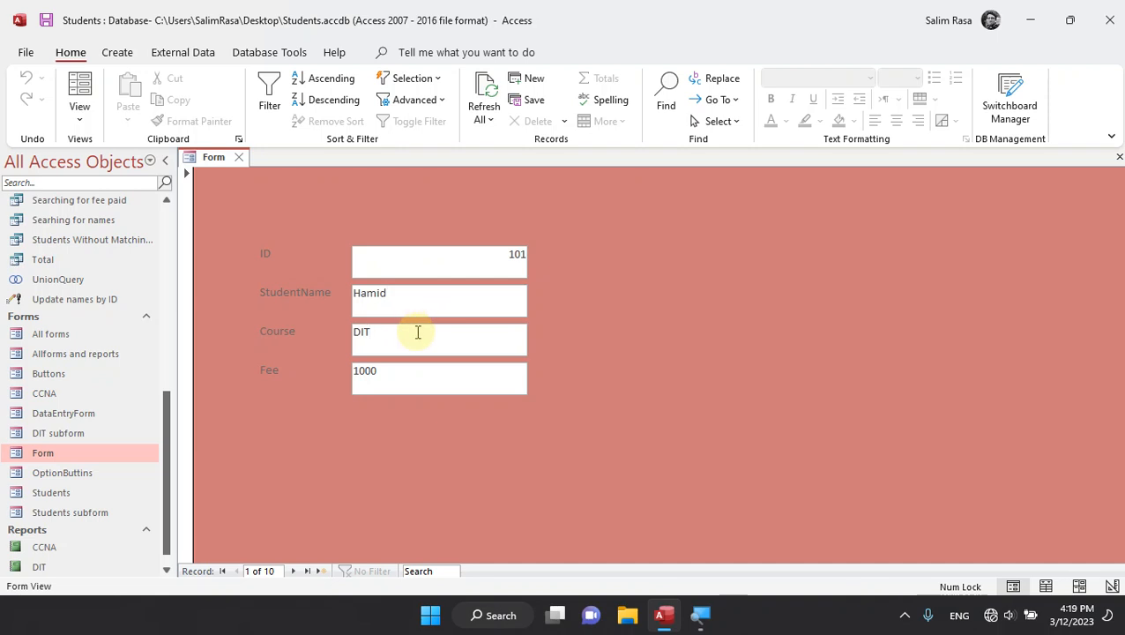
left_click(418, 332)
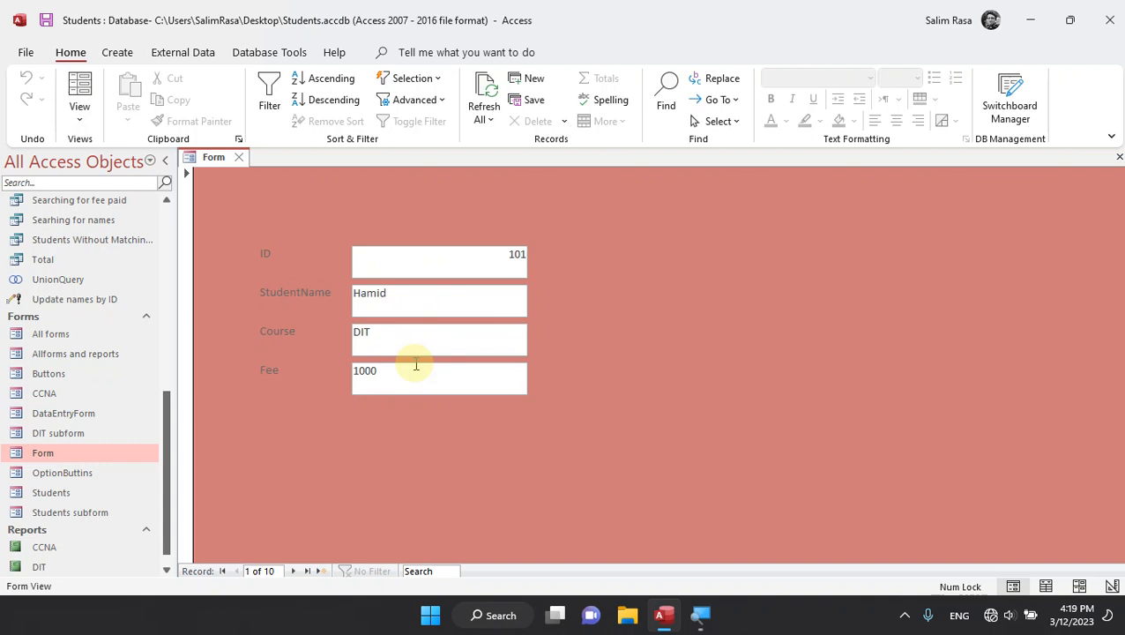
left_click(416, 365)
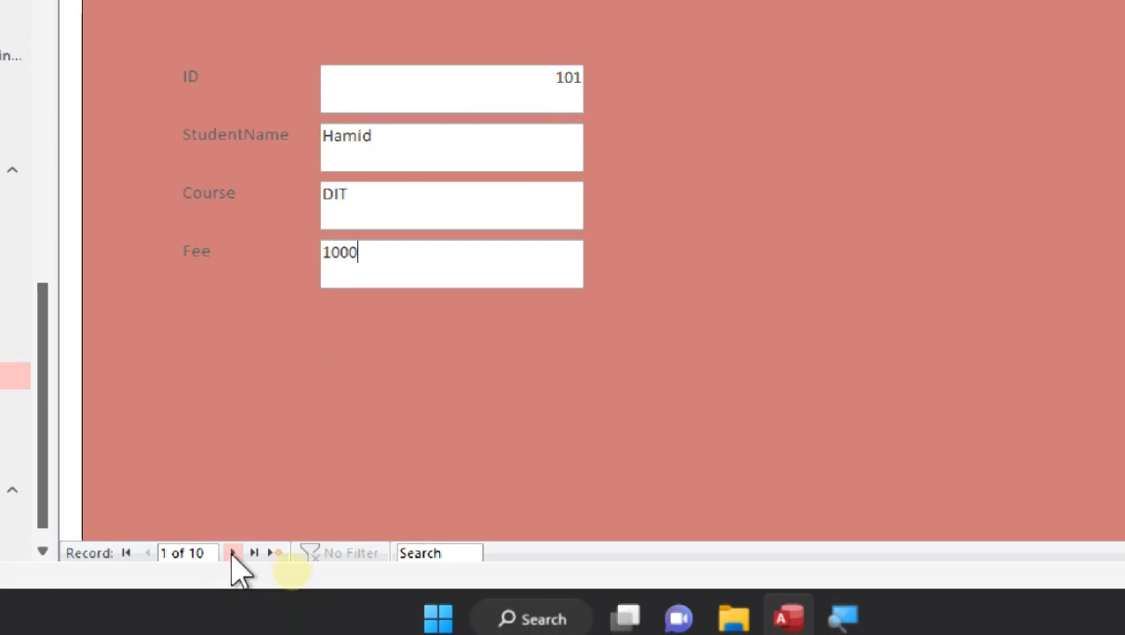
left_click(234, 553)
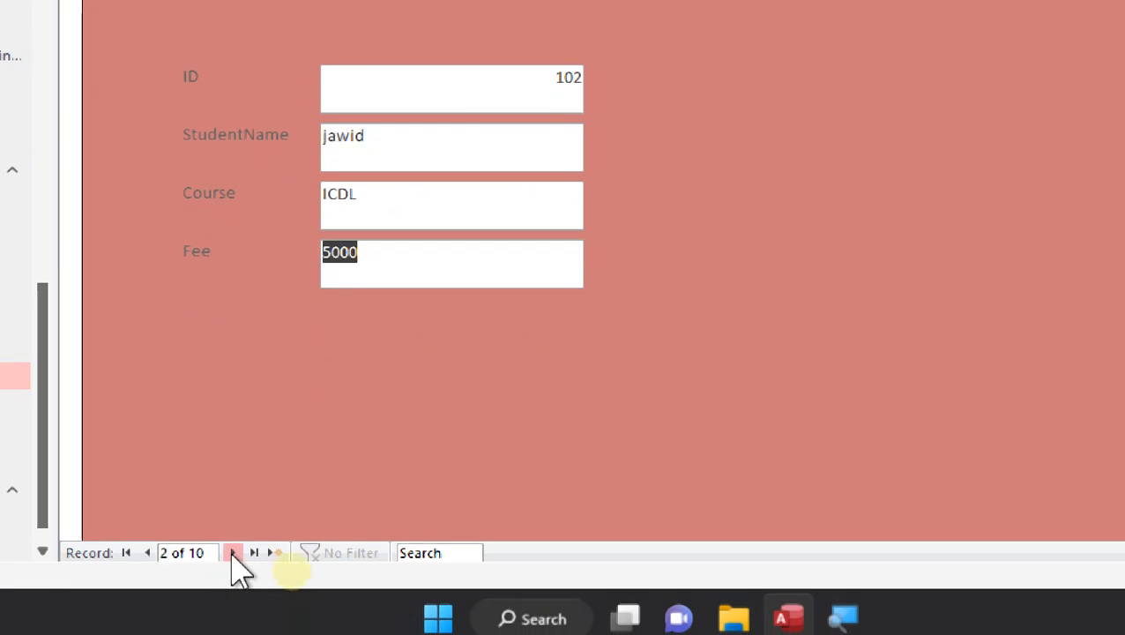
left_click(234, 552)
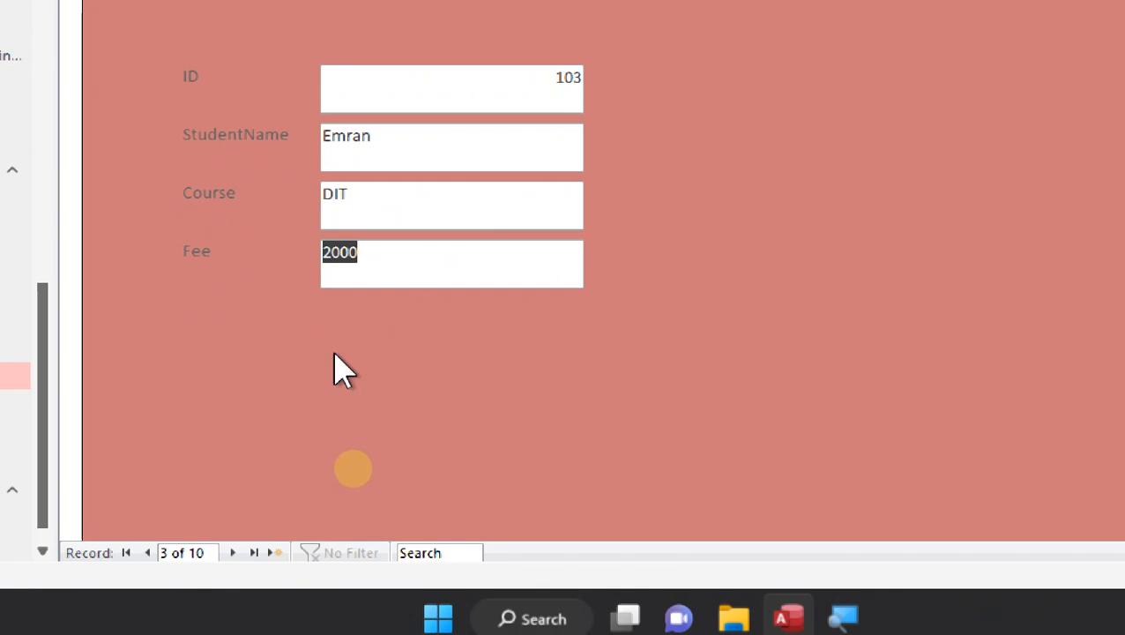
left_click(234, 553)
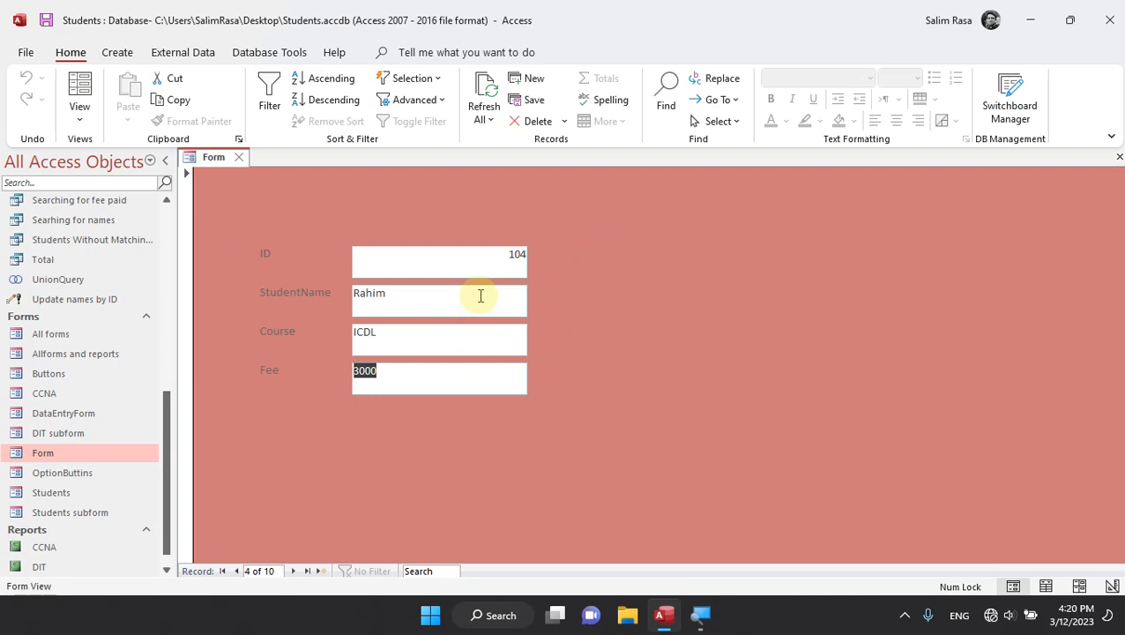
- Return the form to Design view and review the form's Record Source and the ID text box's Control Source
left_click(80, 111)
left_click(170, 273)
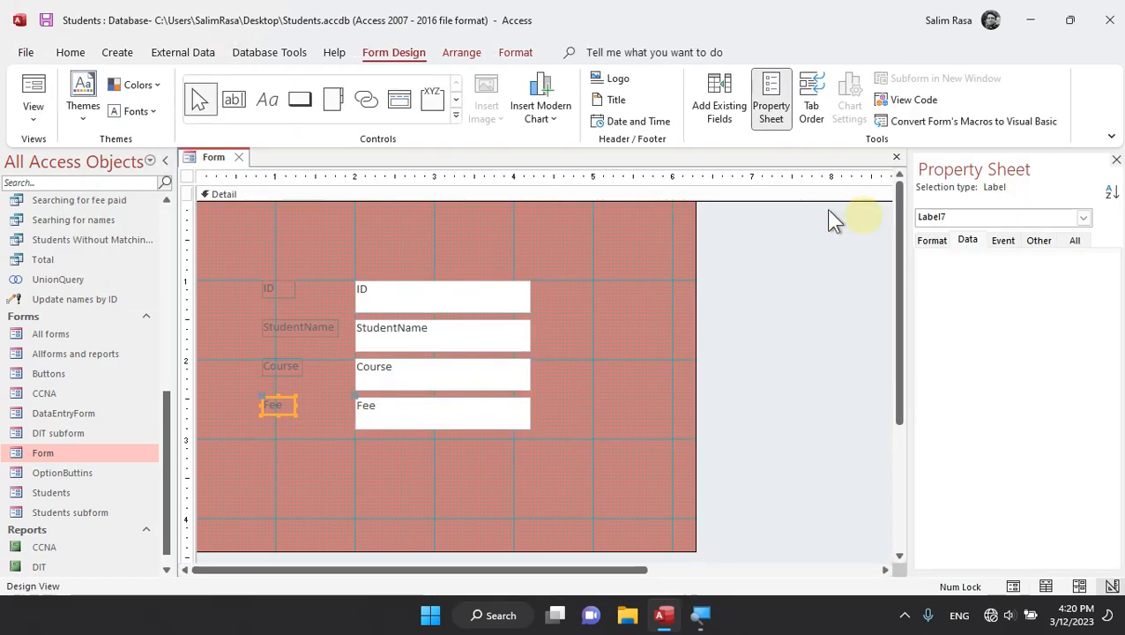
left_click(967, 216)
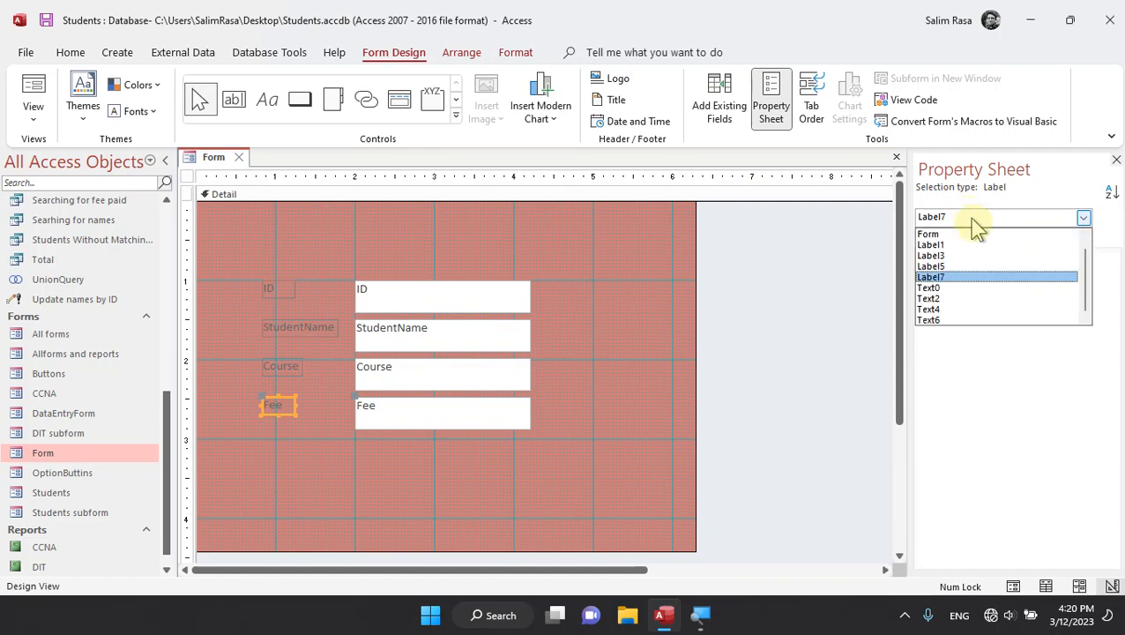
left_click(930, 234)
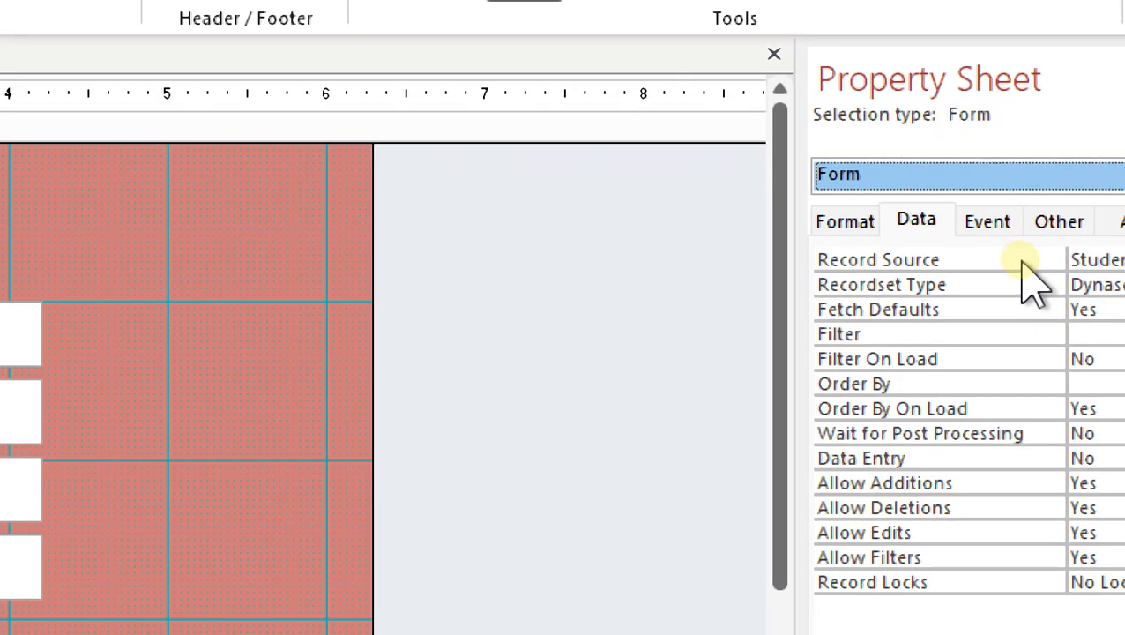
left_click(1067, 260)
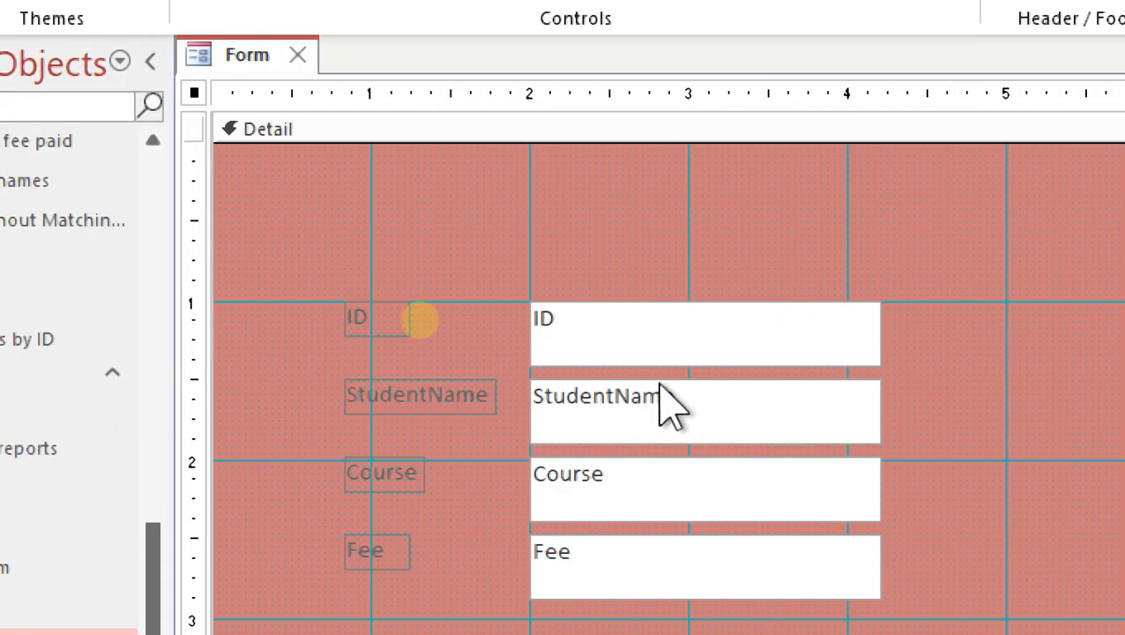
left_click(661, 360)
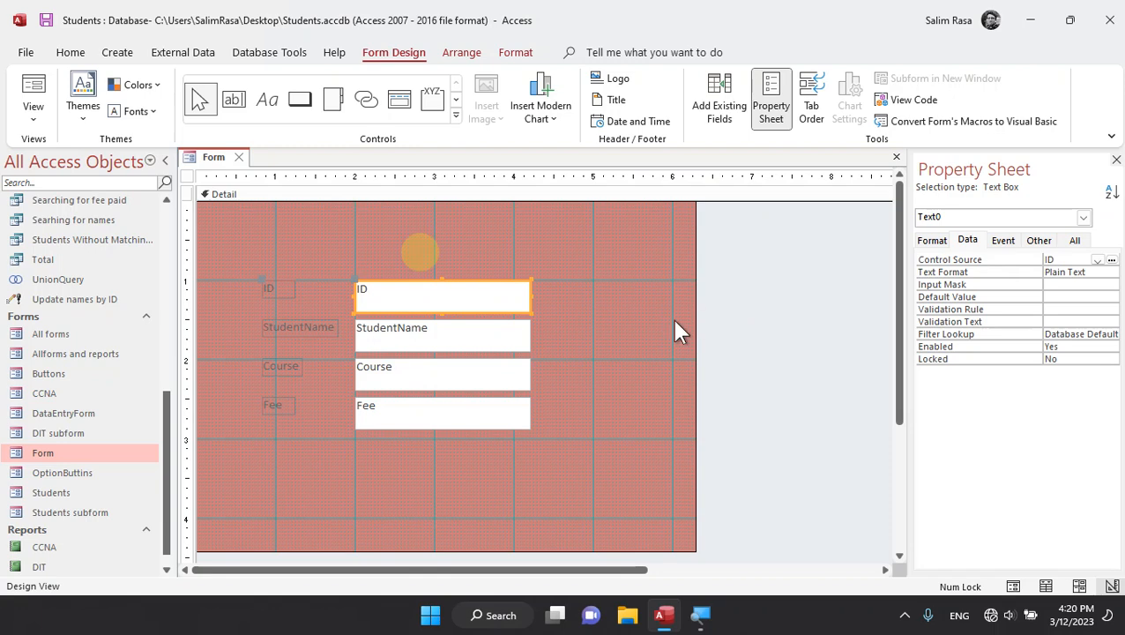
- In Form view, add a new record with ID 111, the student's name, course ICDL and fee 3000
left_click(36, 83)
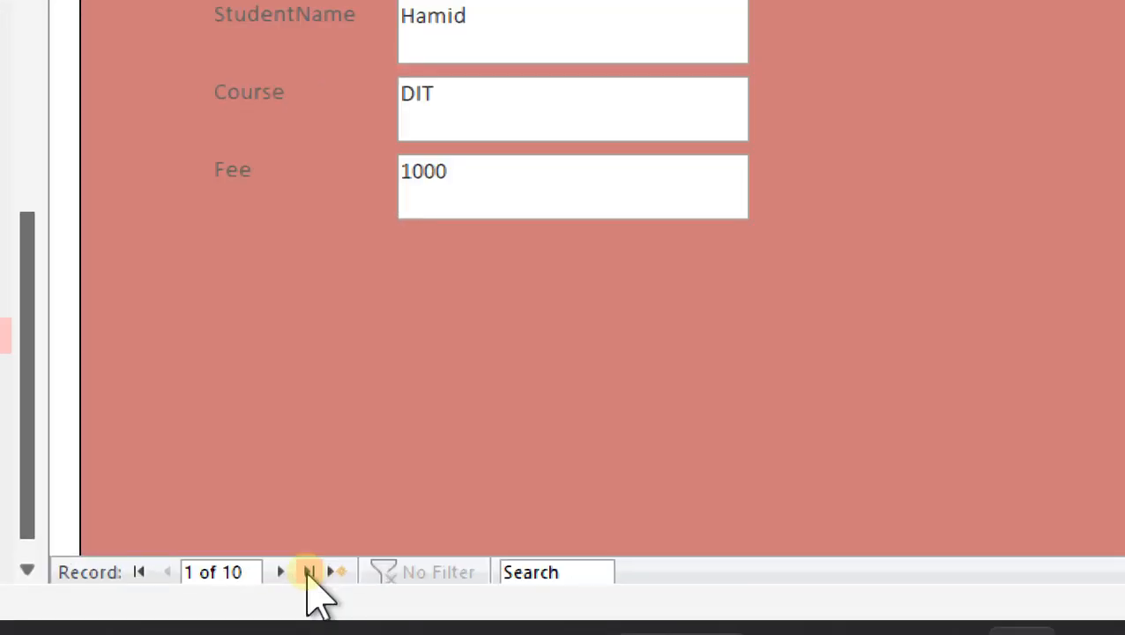
left_click(308, 571)
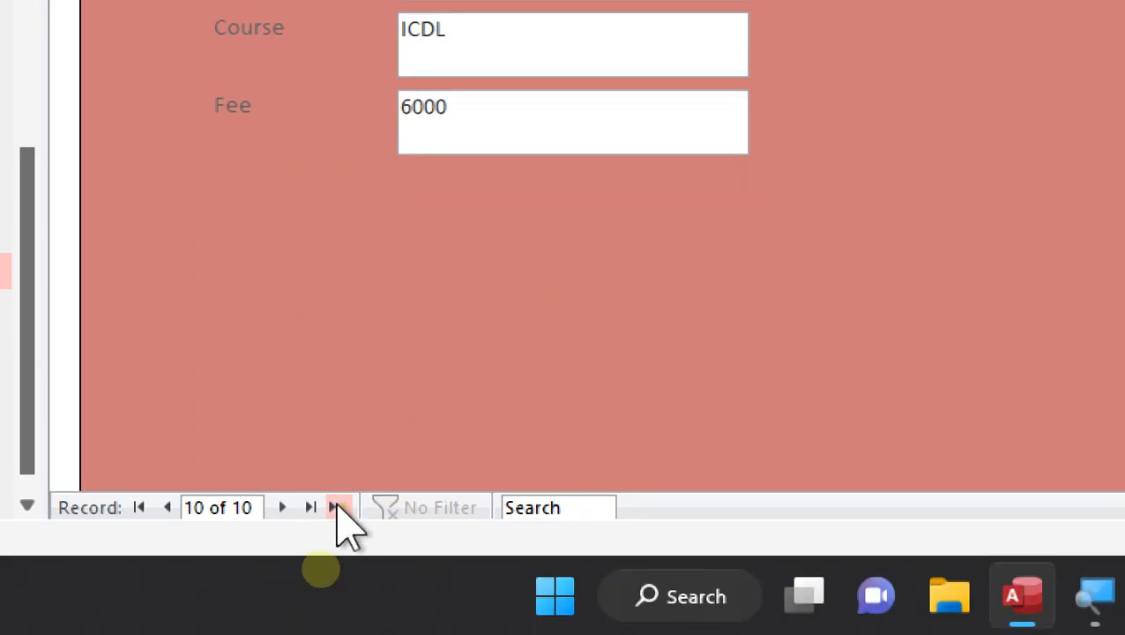
left_click(337, 507)
type("111")
key("Tab")
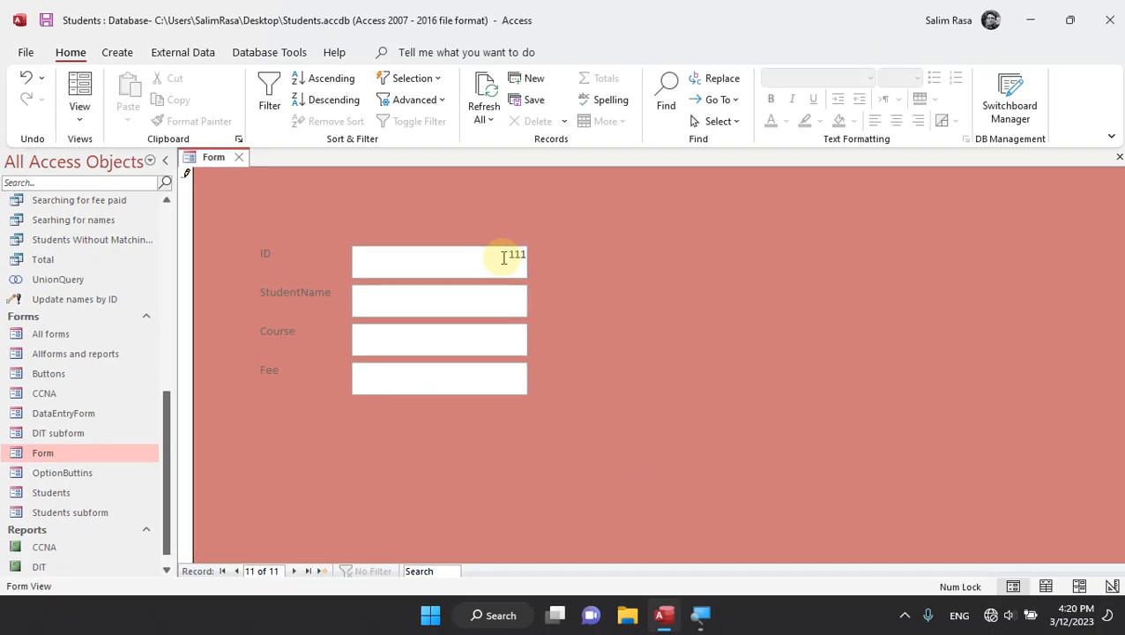
type("Mustafa")
type("ICDL")
key("Tab")
type("3000")
left_click(503, 258)
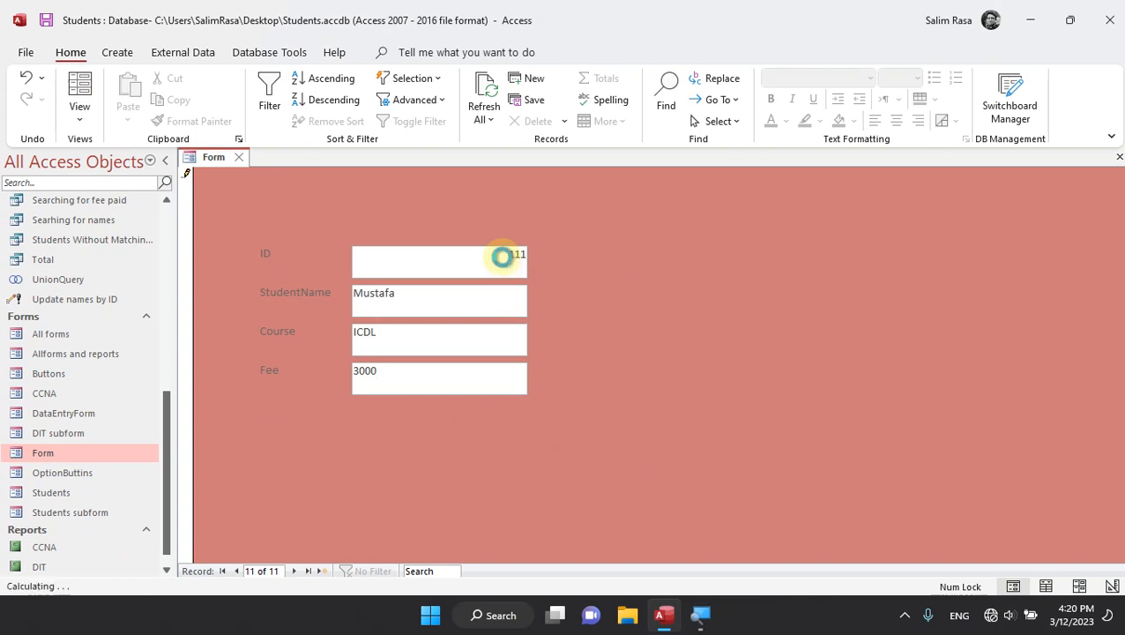
- Open the Students table to check the newly added record
scroll(84, 291, "up", 5)
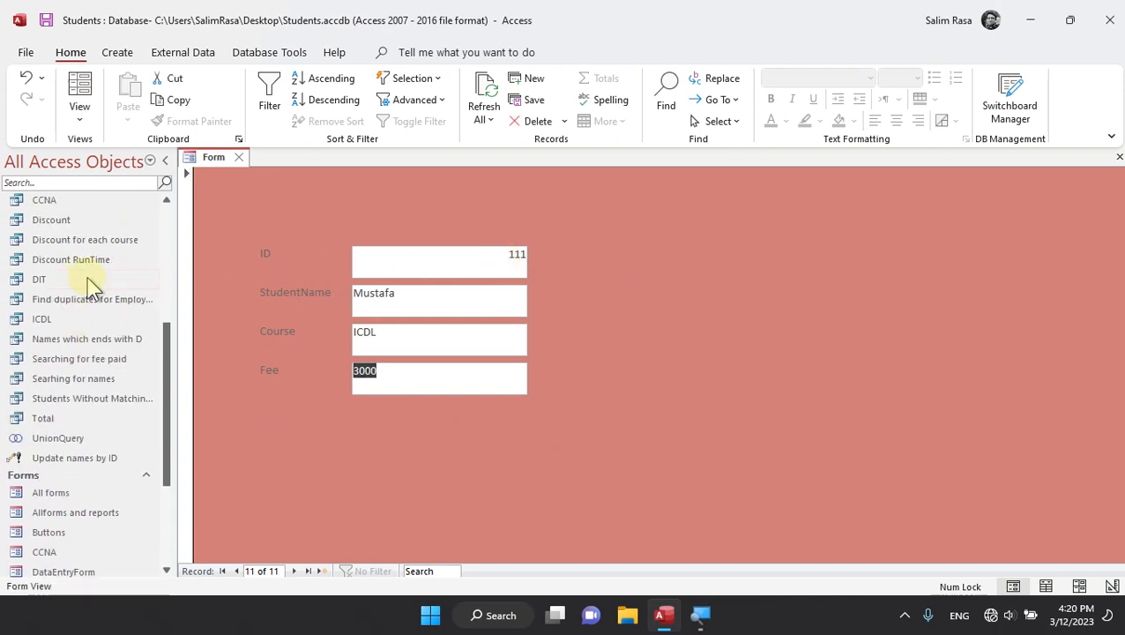
scroll(69, 289, "up", 3)
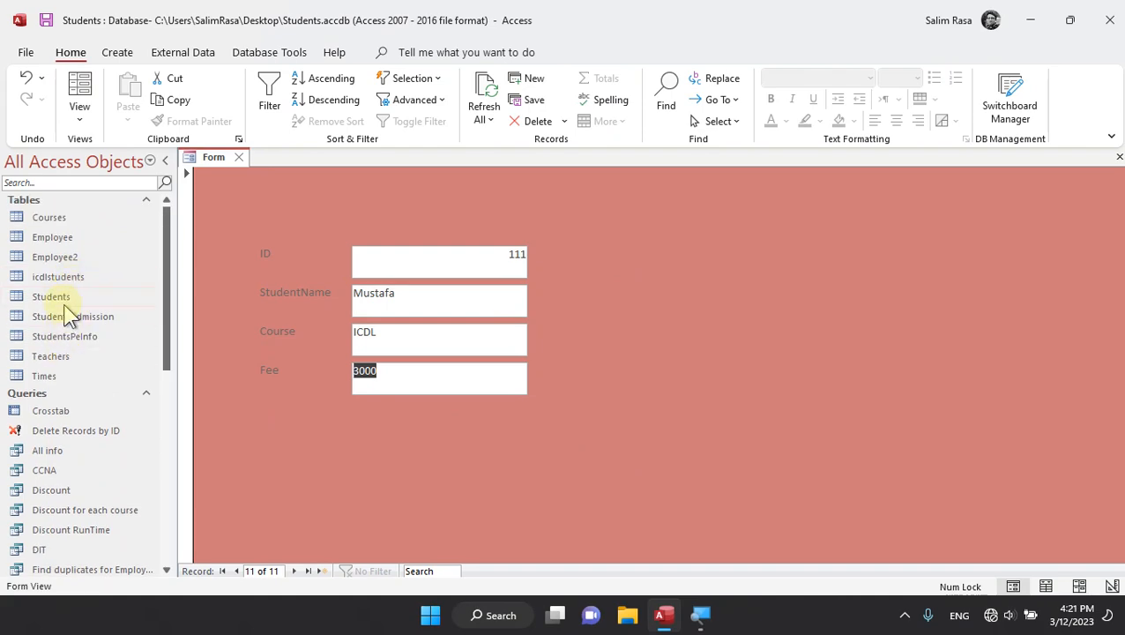
double_click(63, 298)
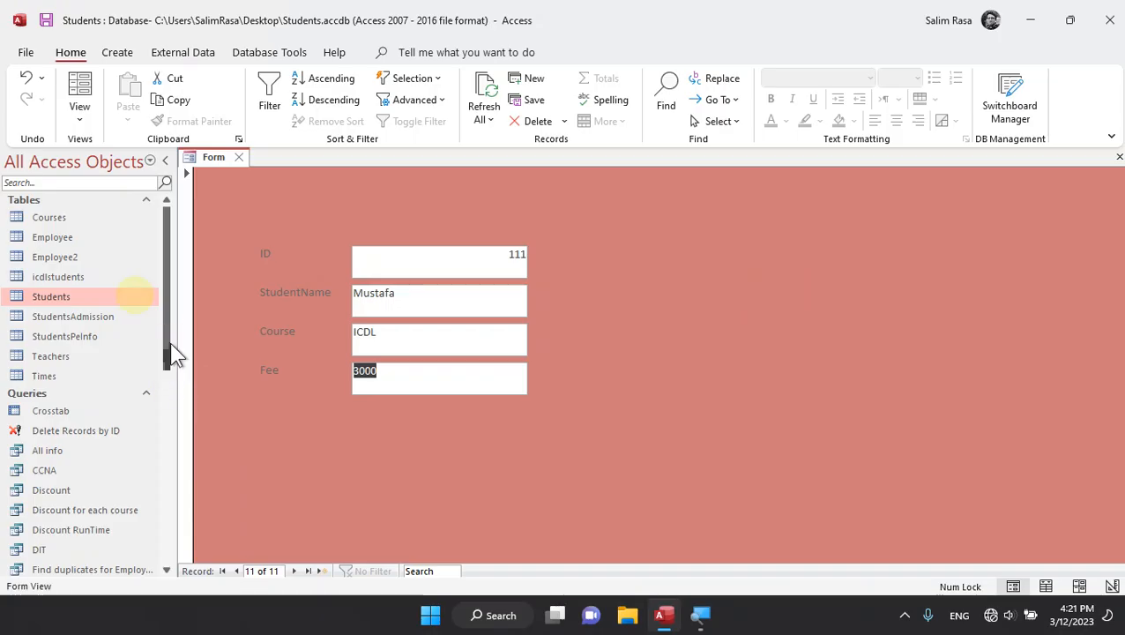
- Show the form in Design view once more and close it
left_click(85, 120)
left_click(150, 270)
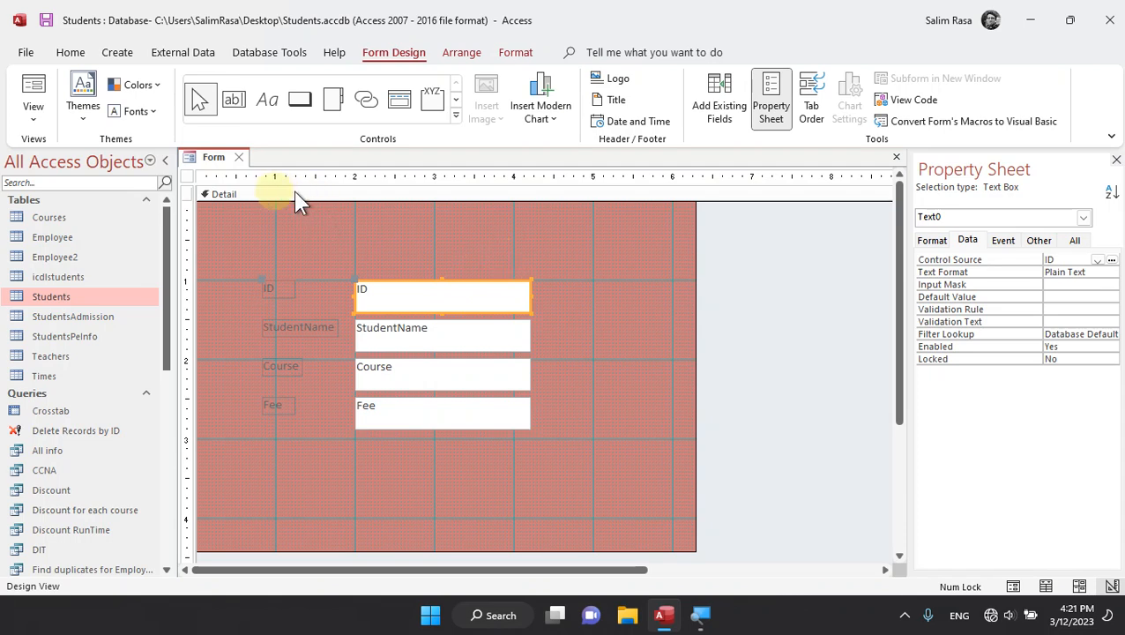
key("F5")
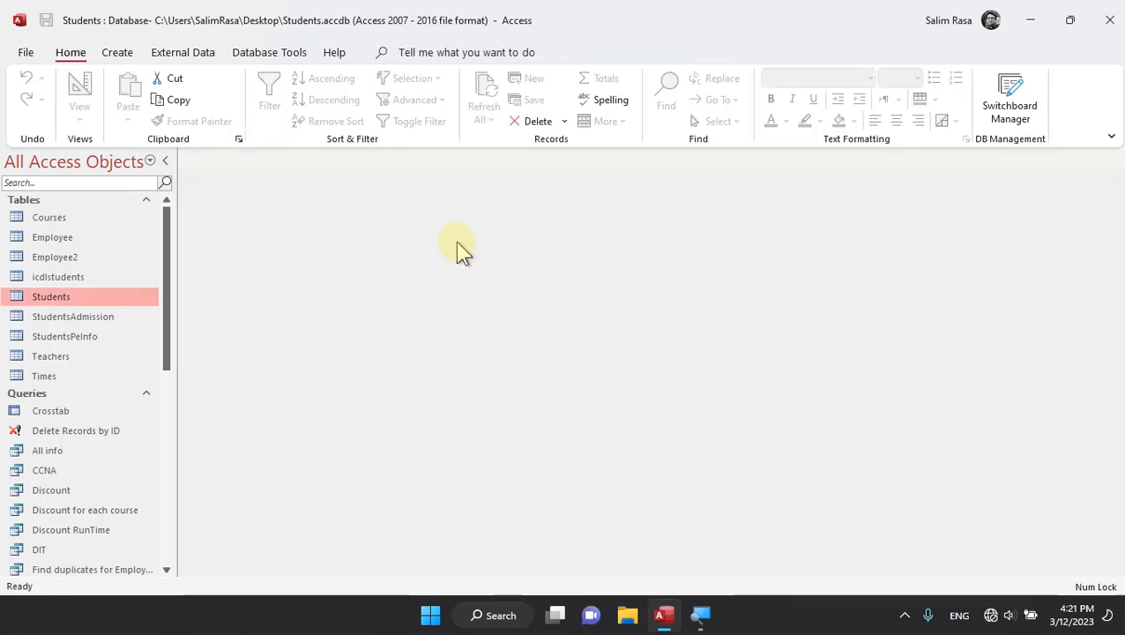
- Reopen the form named Form and page forward to its third record
left_click(117, 53)
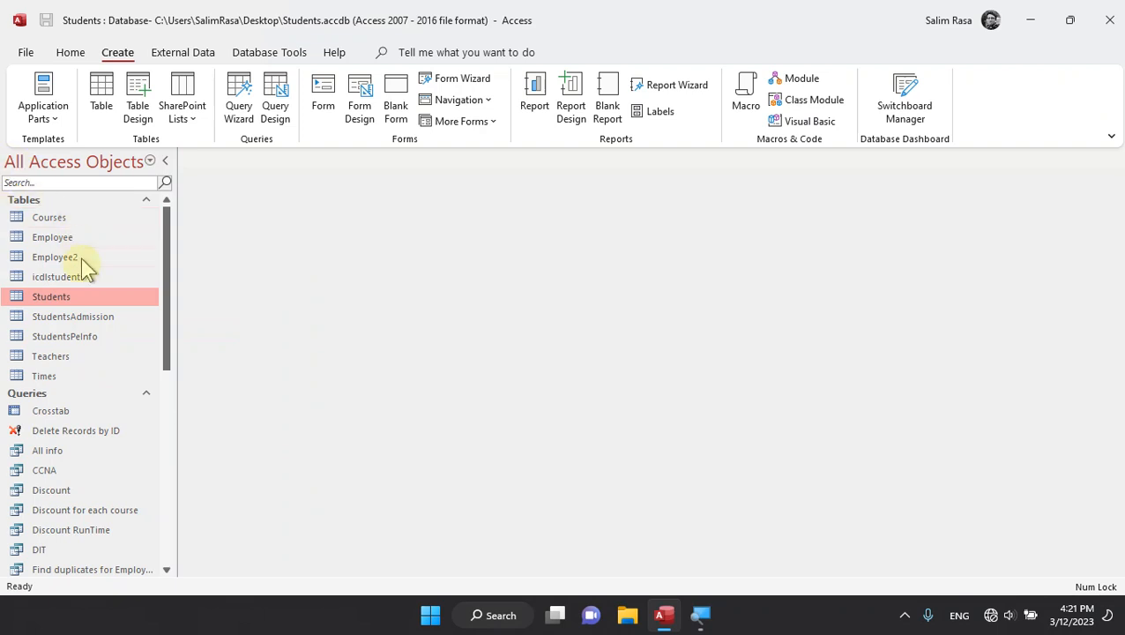
scroll(88, 290, "down", 2)
scroll(98, 309, "up", 2)
scroll(101, 353, "down", 10)
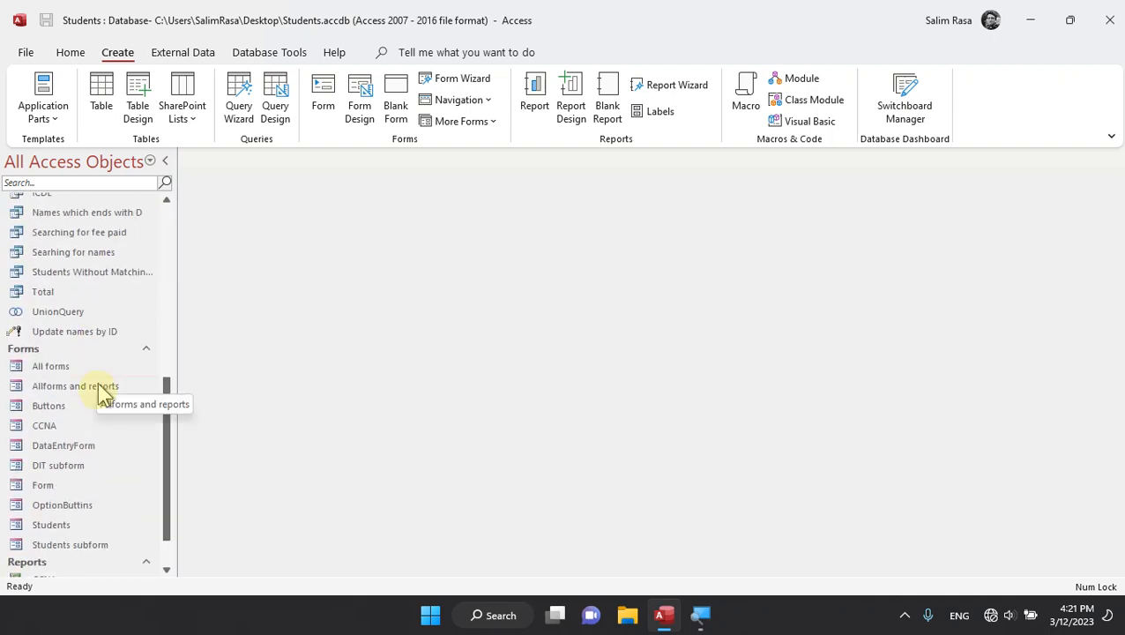
double_click(54, 433)
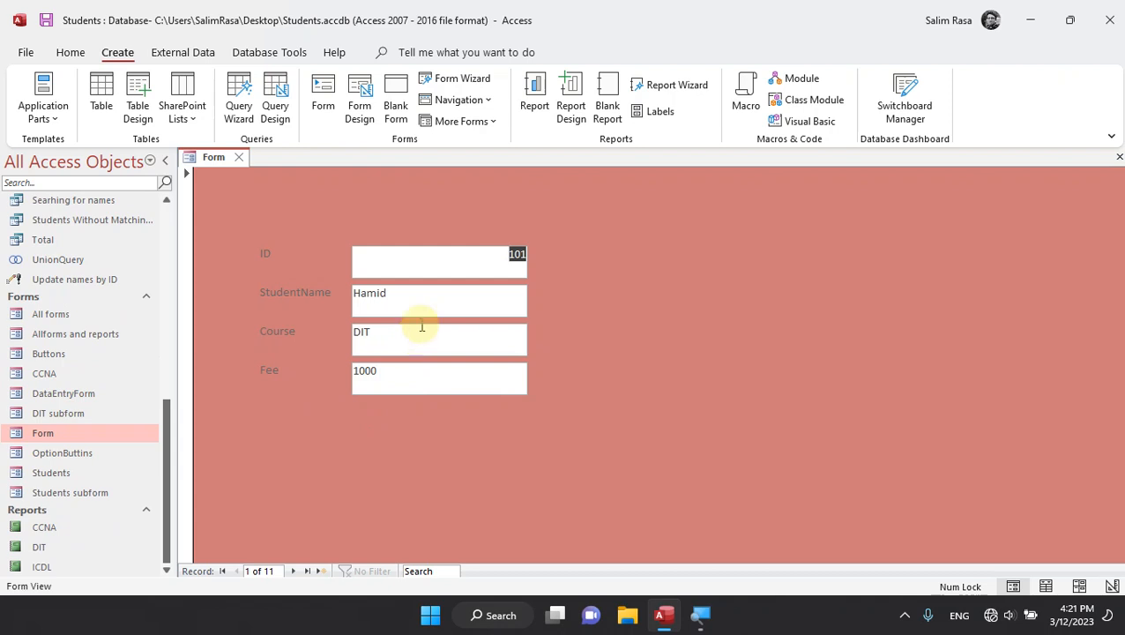
left_click(294, 571)
left_click(294, 570)
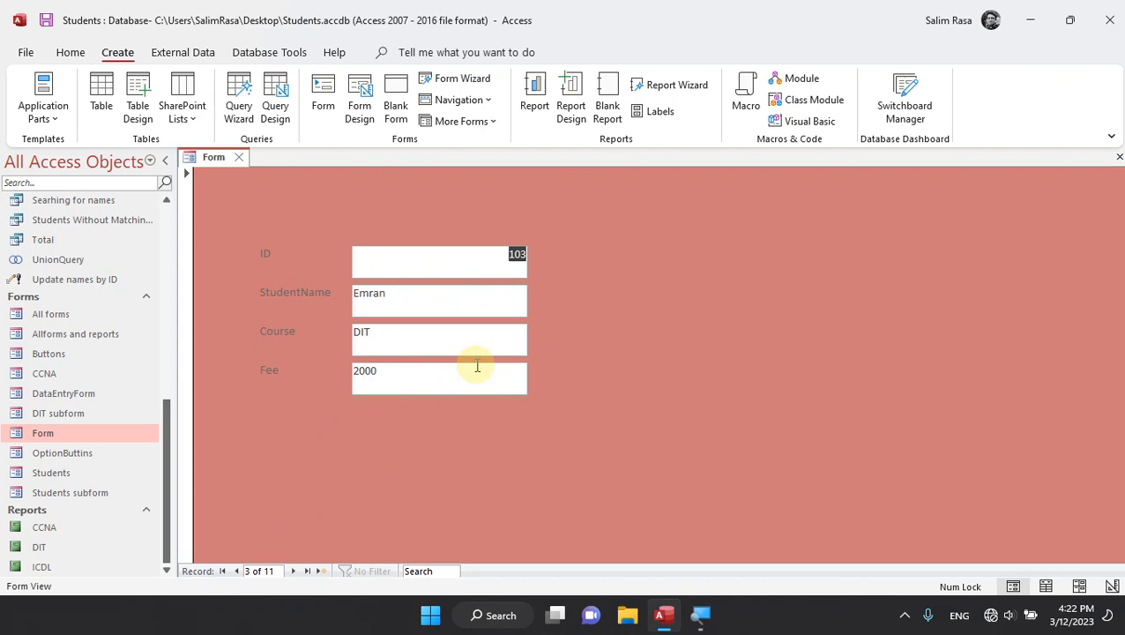
- Open the CCNA form, page through its records and close it
left_click(91, 374)
double_click(91, 373)
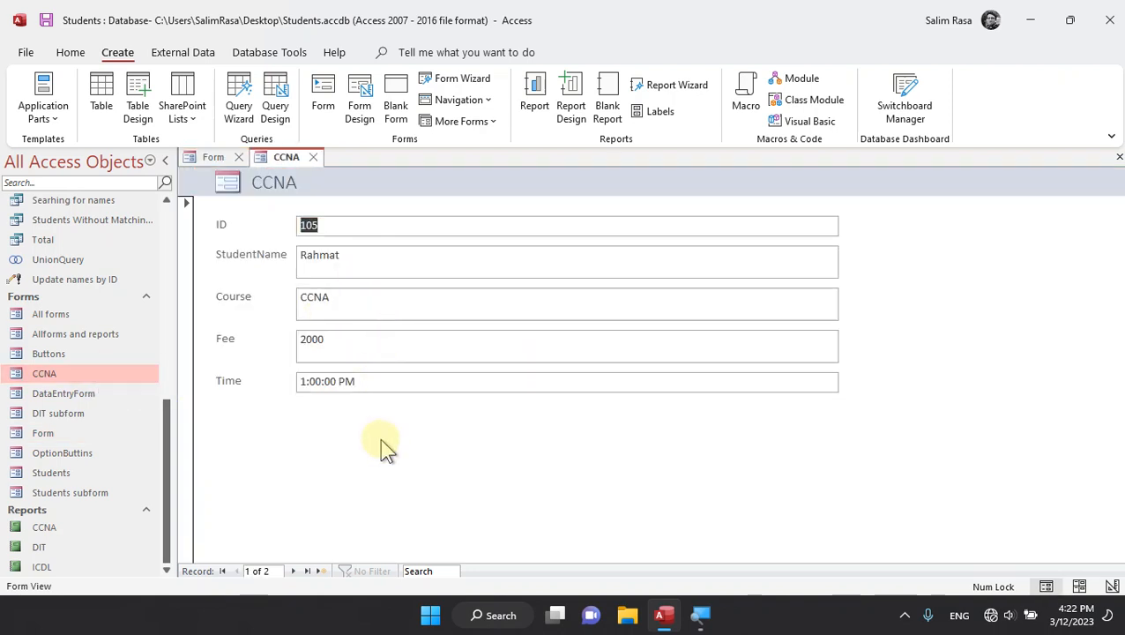
left_click(294, 570)
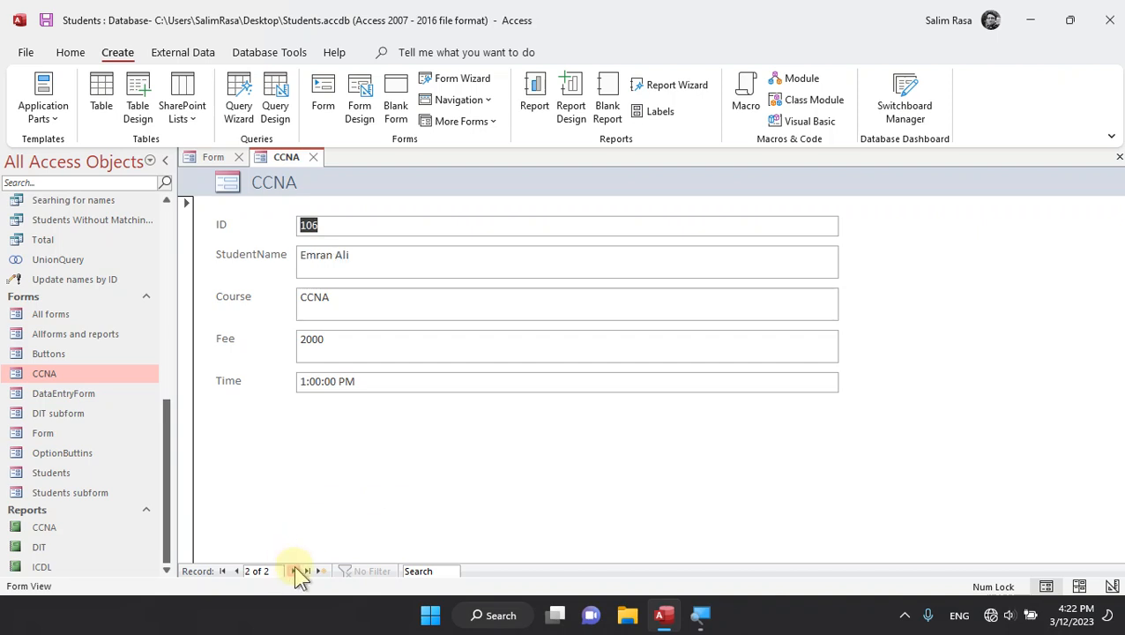
left_click(296, 571)
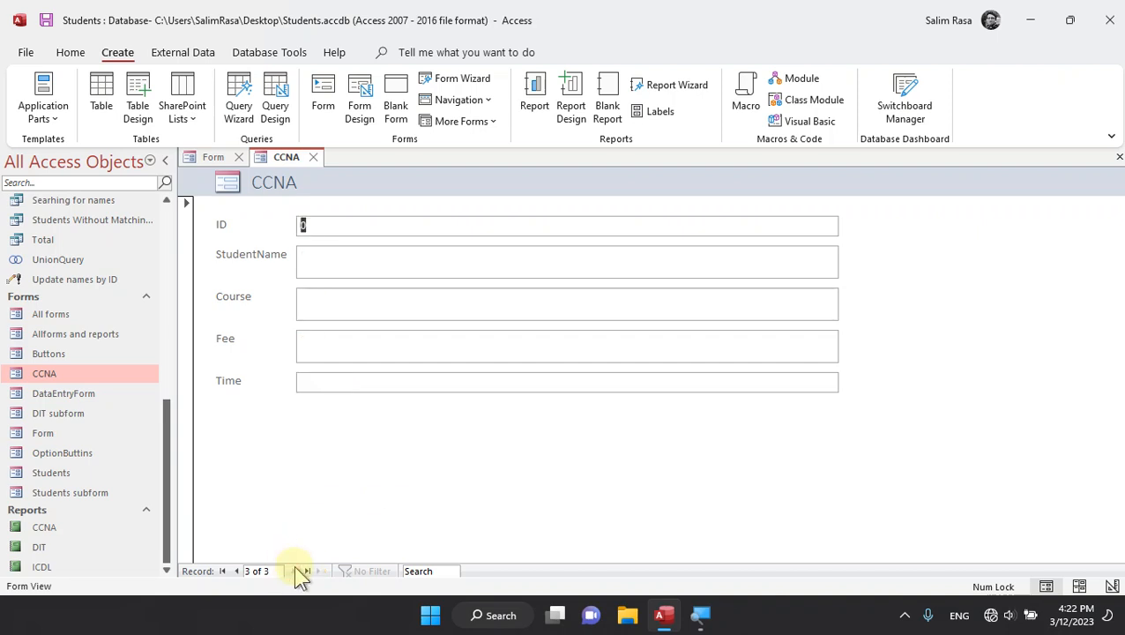
left_click(236, 571)
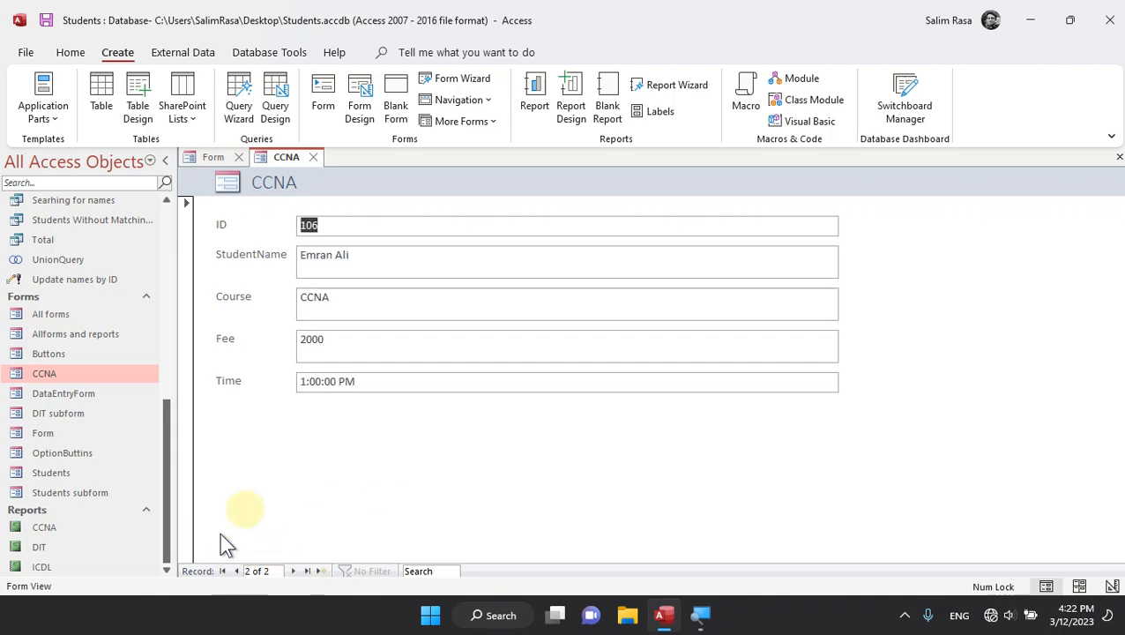
left_click(427, 434)
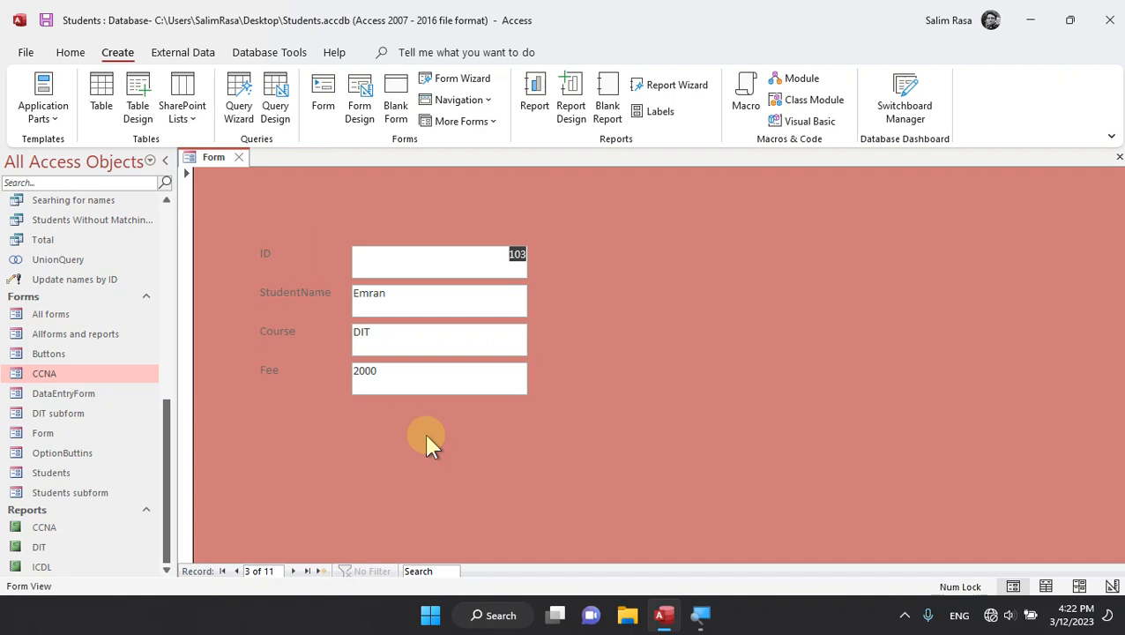
- Open the CCNA query to examine its records, and close both the query and the open form
scroll(35, 274, "up", 5)
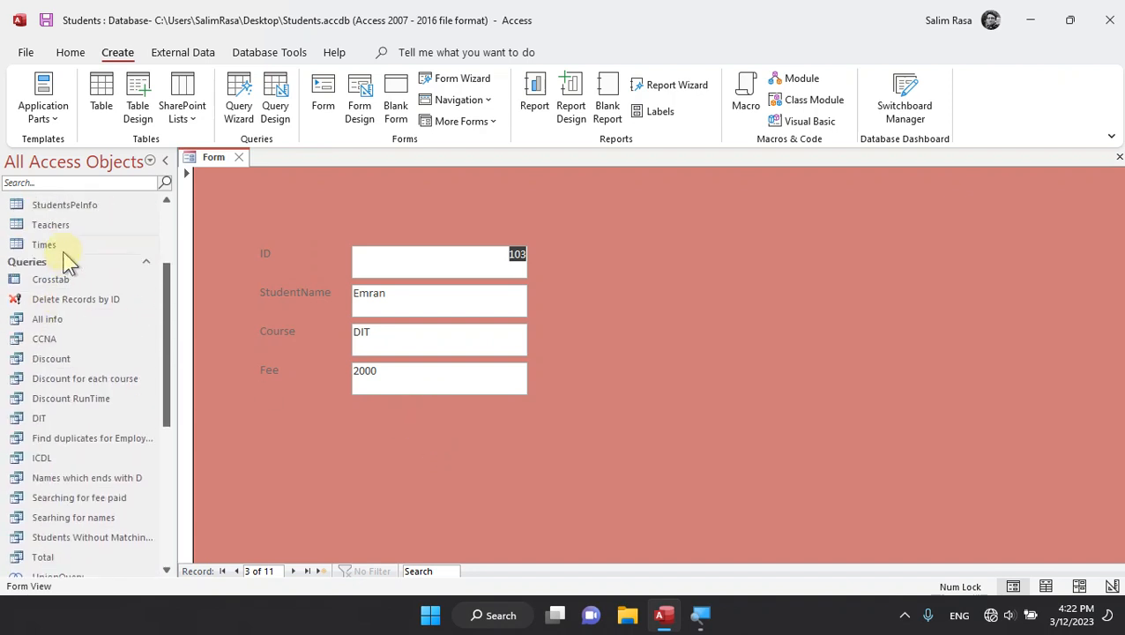
double_click(56, 332)
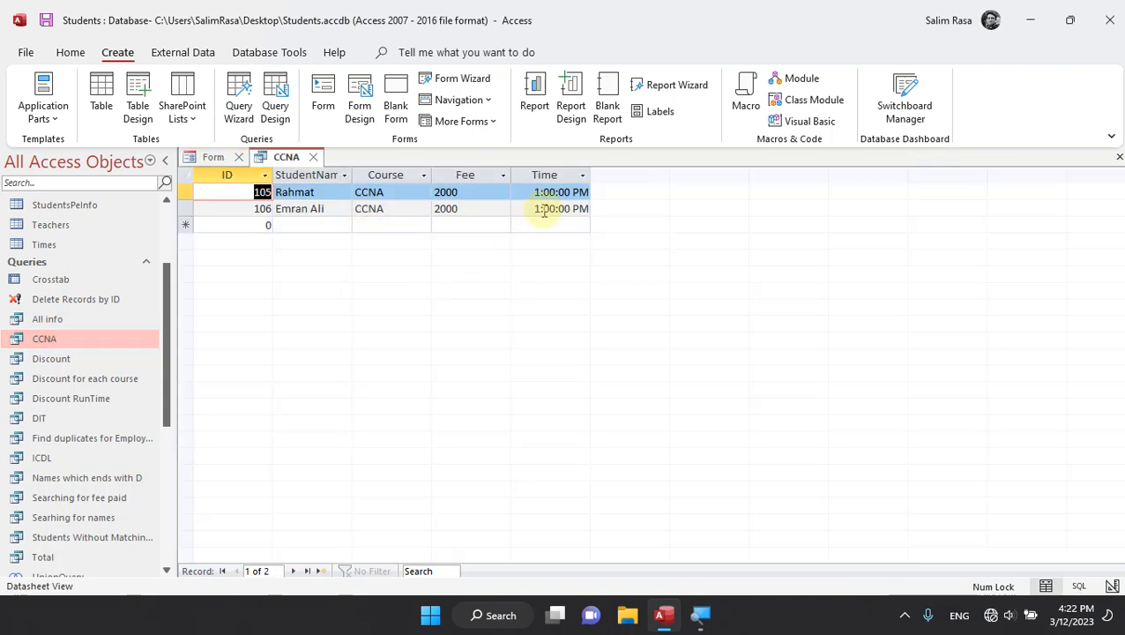
key("ctrl+F4")
key("ctrl+F4")
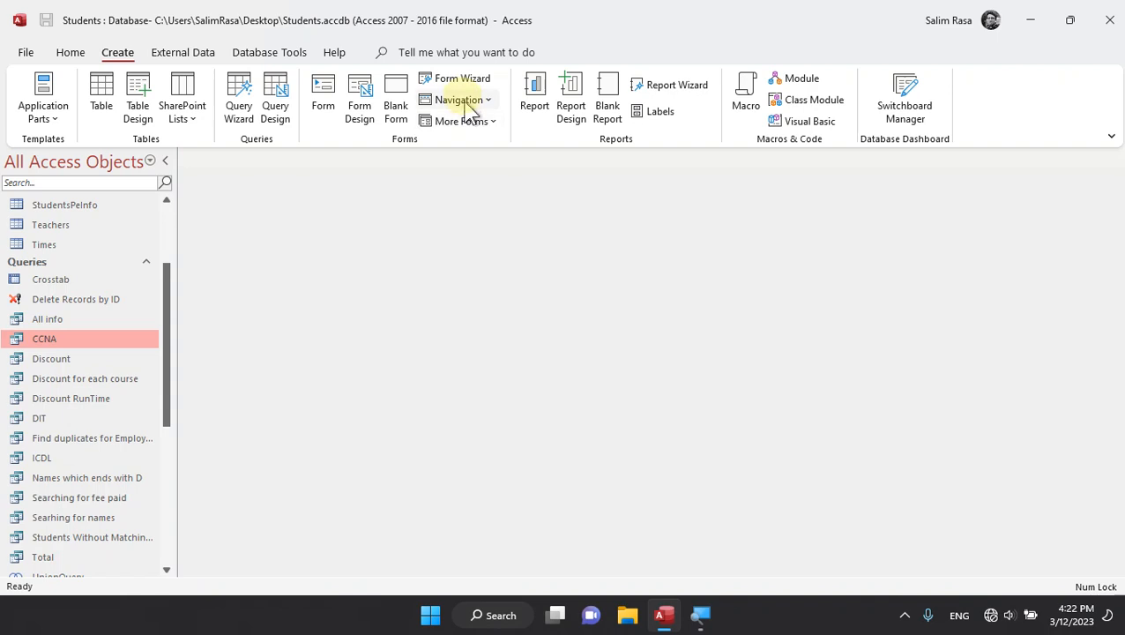
- Start the Form Wizard and choose the Students table as the source of the form's fields
scroll(353, 220, "up", 3)
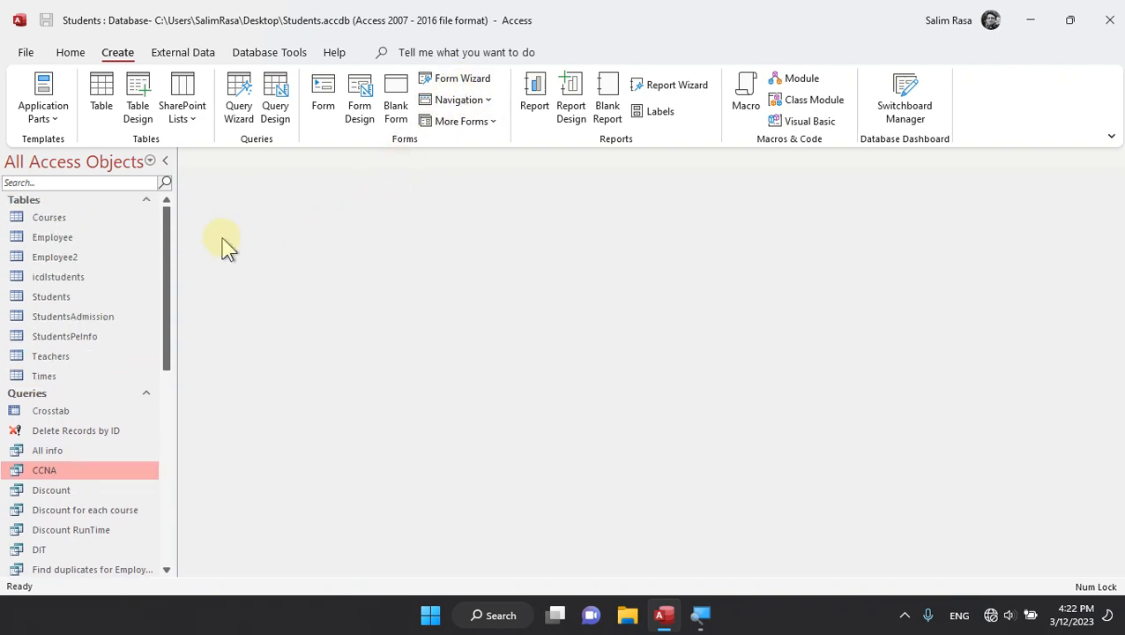
left_click(445, 81)
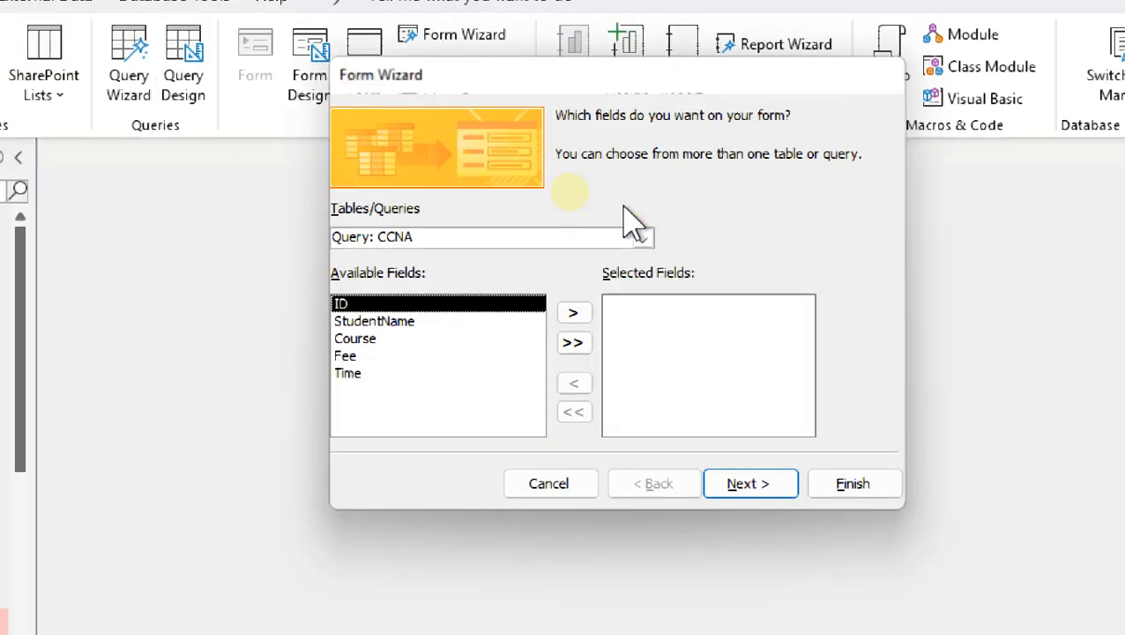
left_click(643, 238)
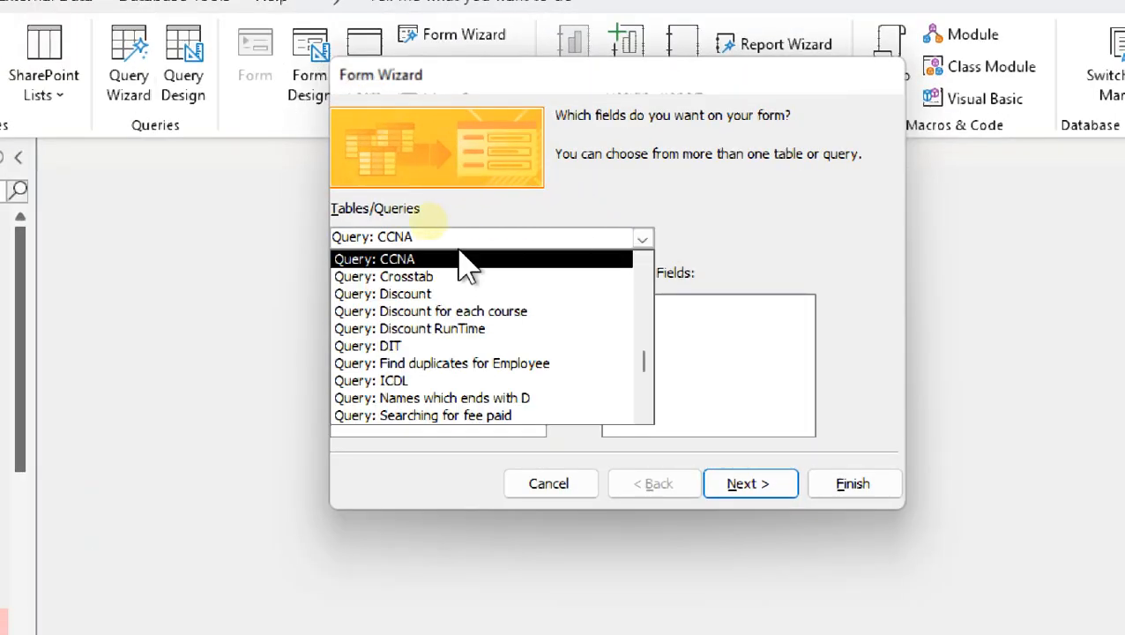
scroll(502, 359, "down", 1)
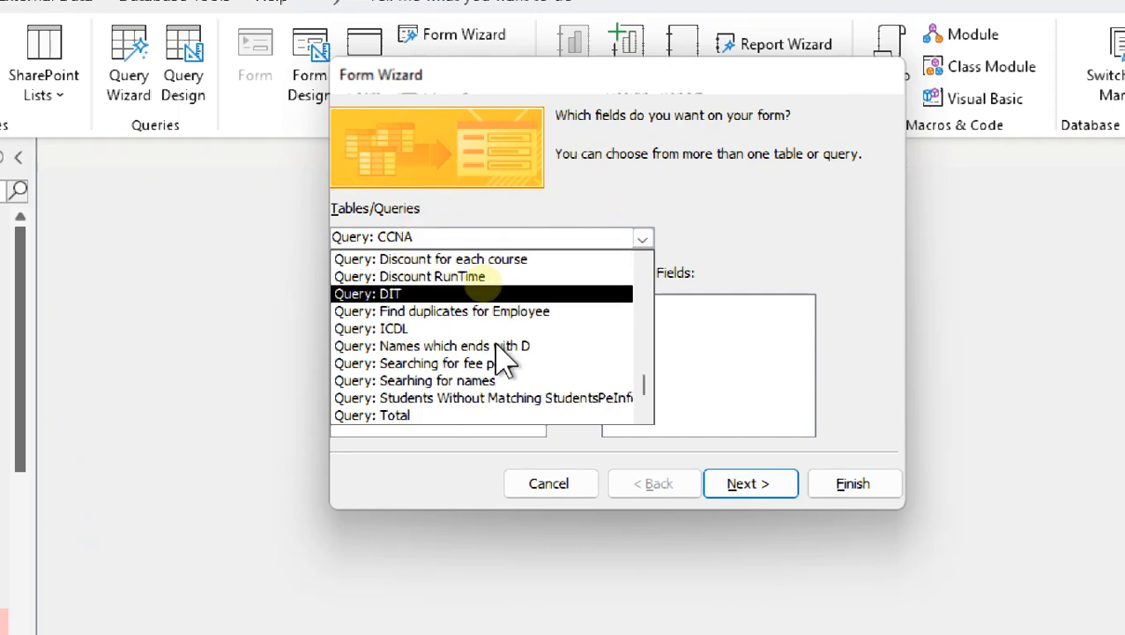
scroll(504, 362, "down", 1)
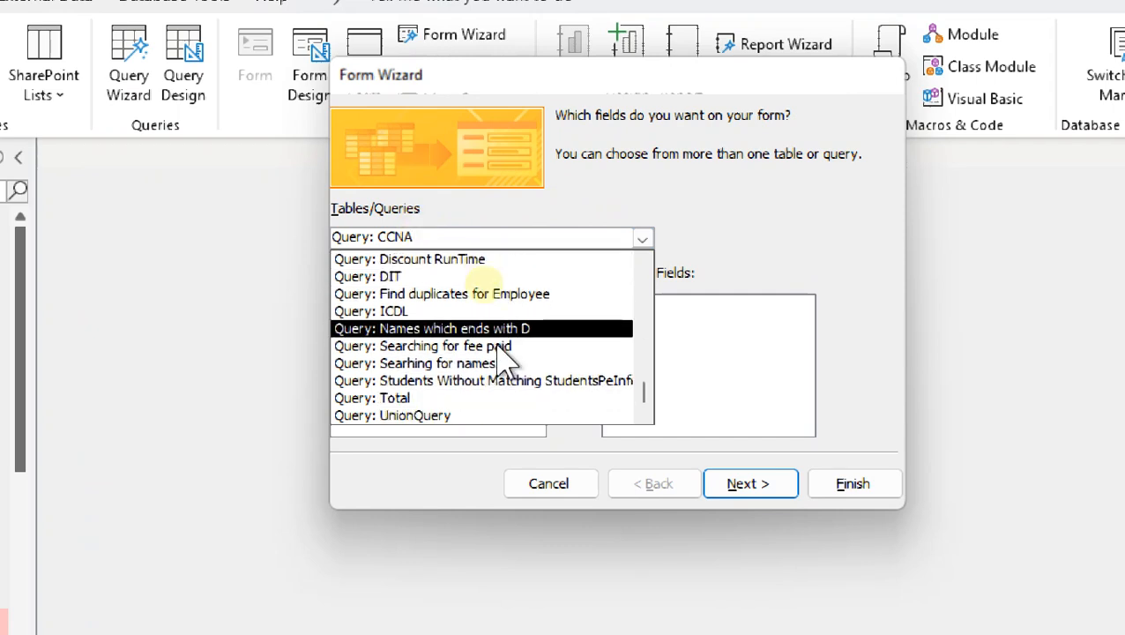
scroll(502, 359, "up", 4)
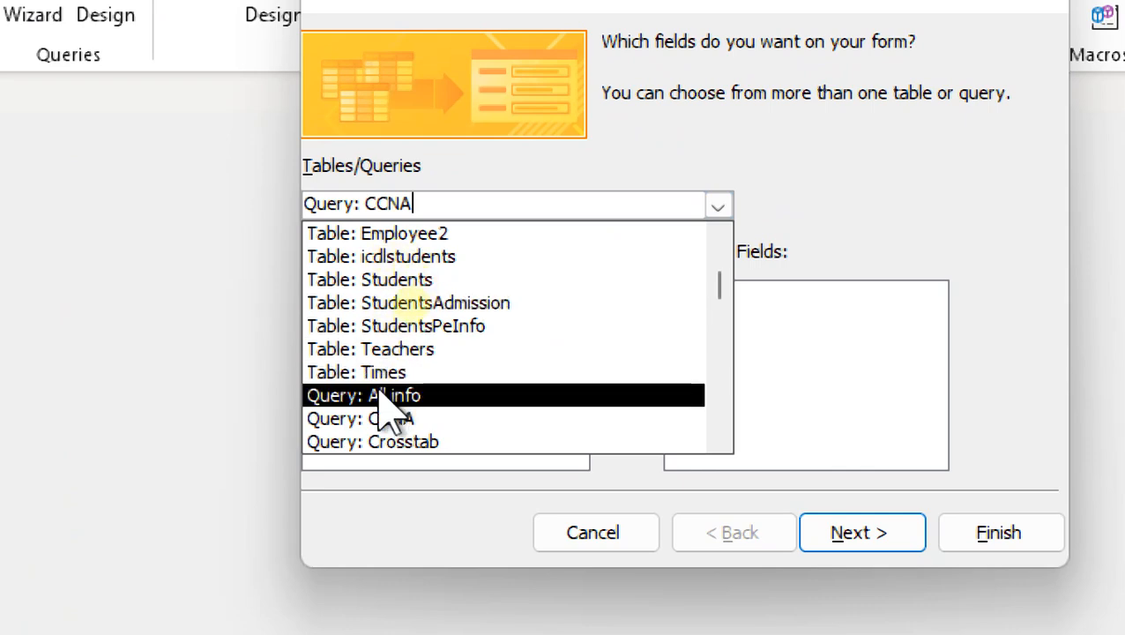
scroll(387, 414, "up", 1)
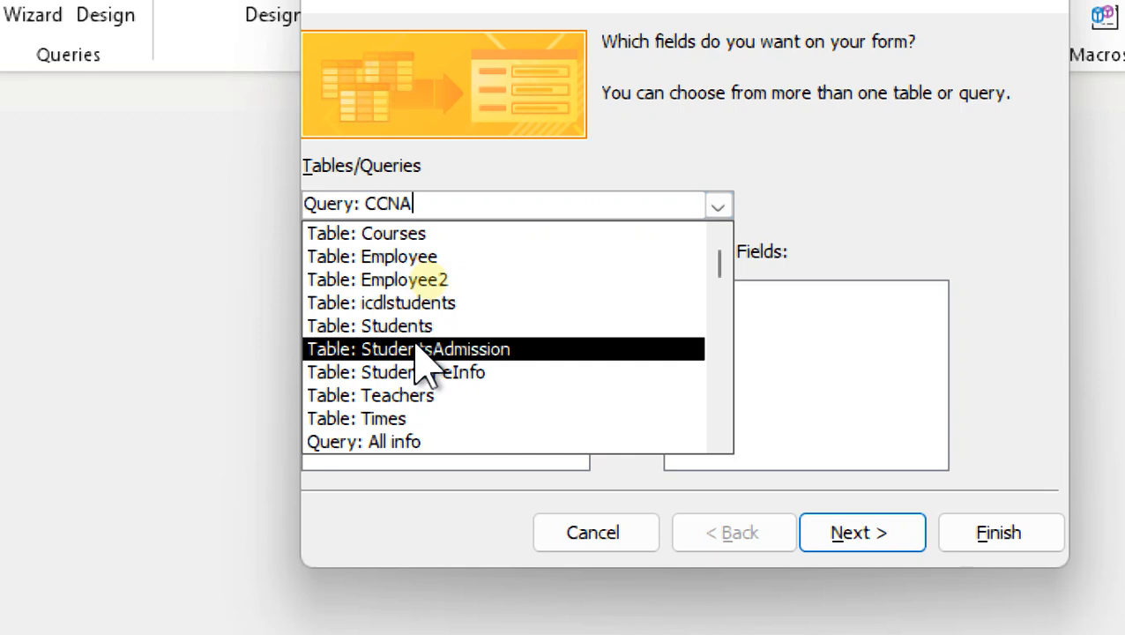
left_click(397, 328)
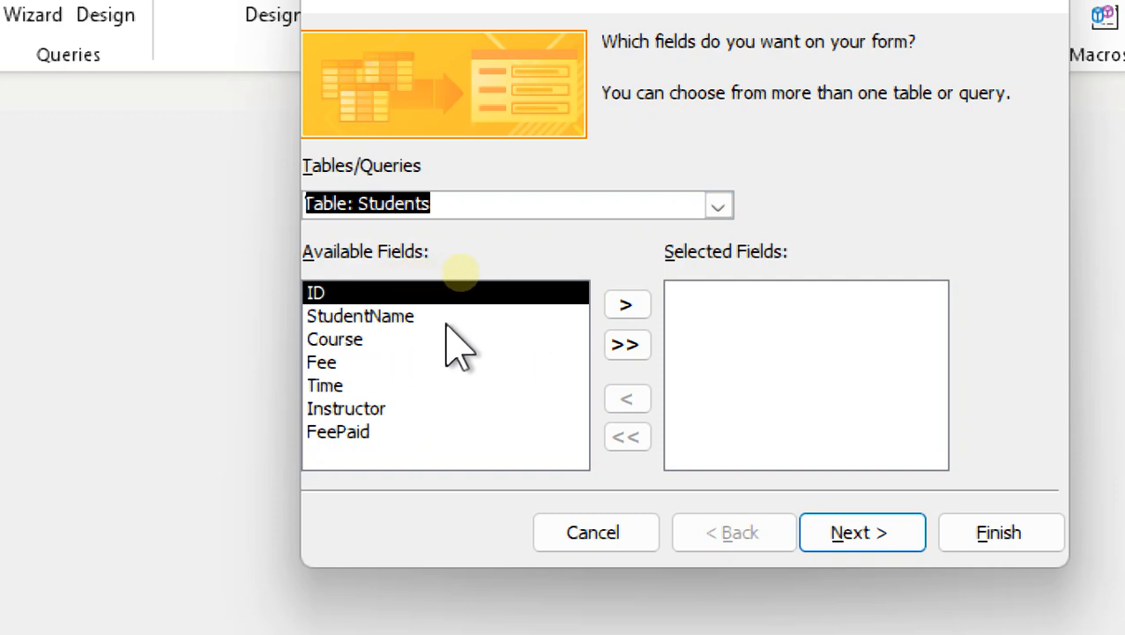
- Try adding ID and StudentName individually and the remaining Students fields all at once, and clear the entire selection
left_click(627, 304)
left_click(627, 304)
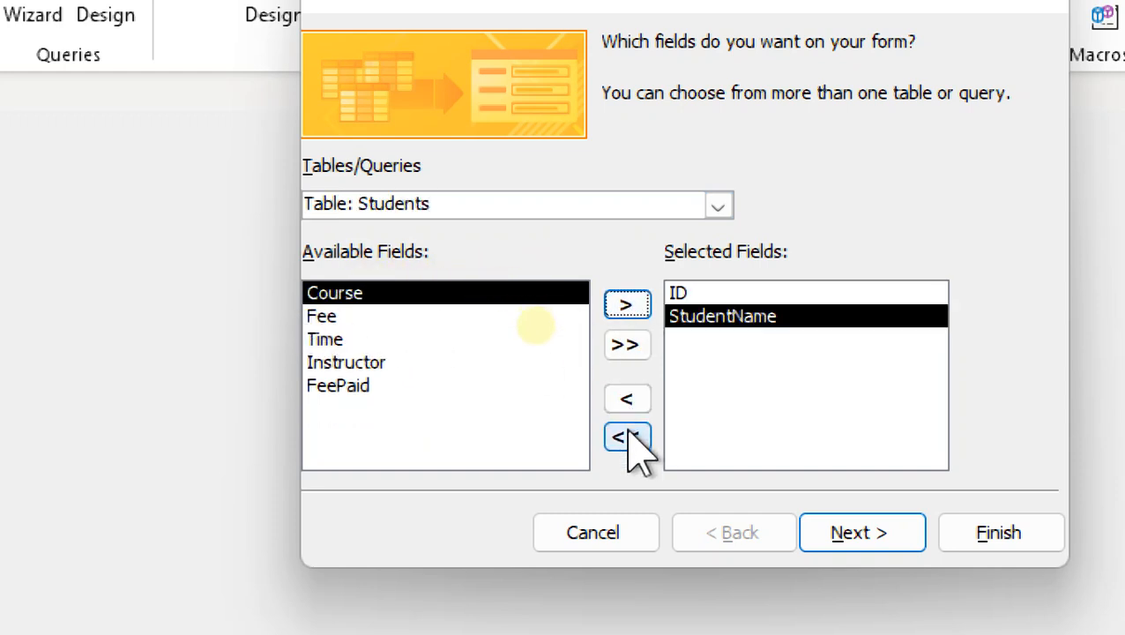
left_click(634, 352)
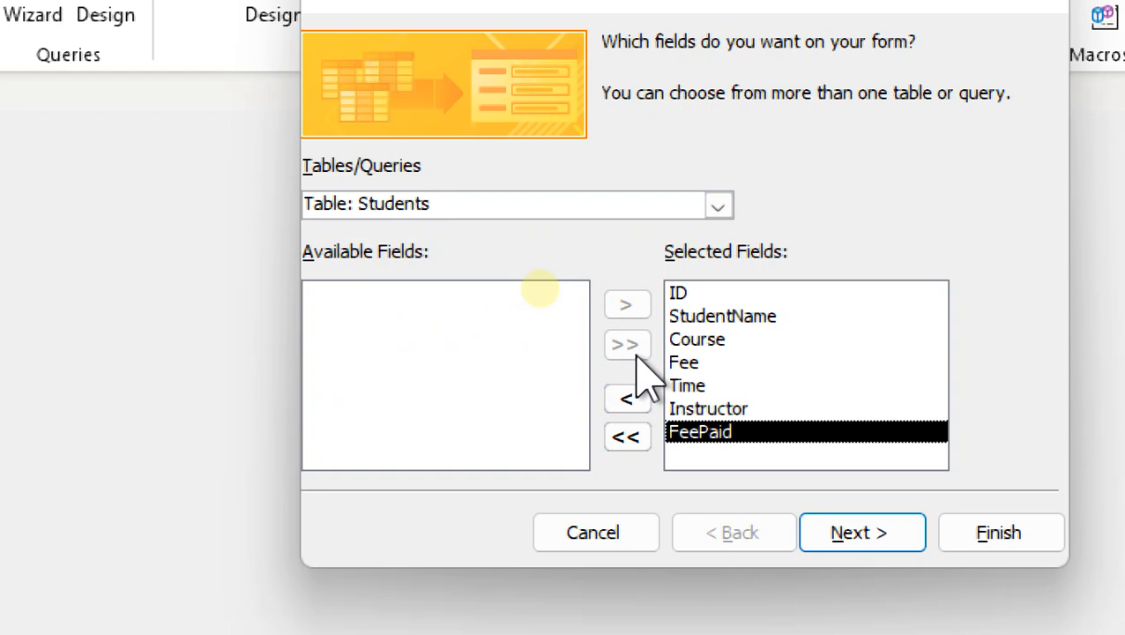
left_click(619, 439)
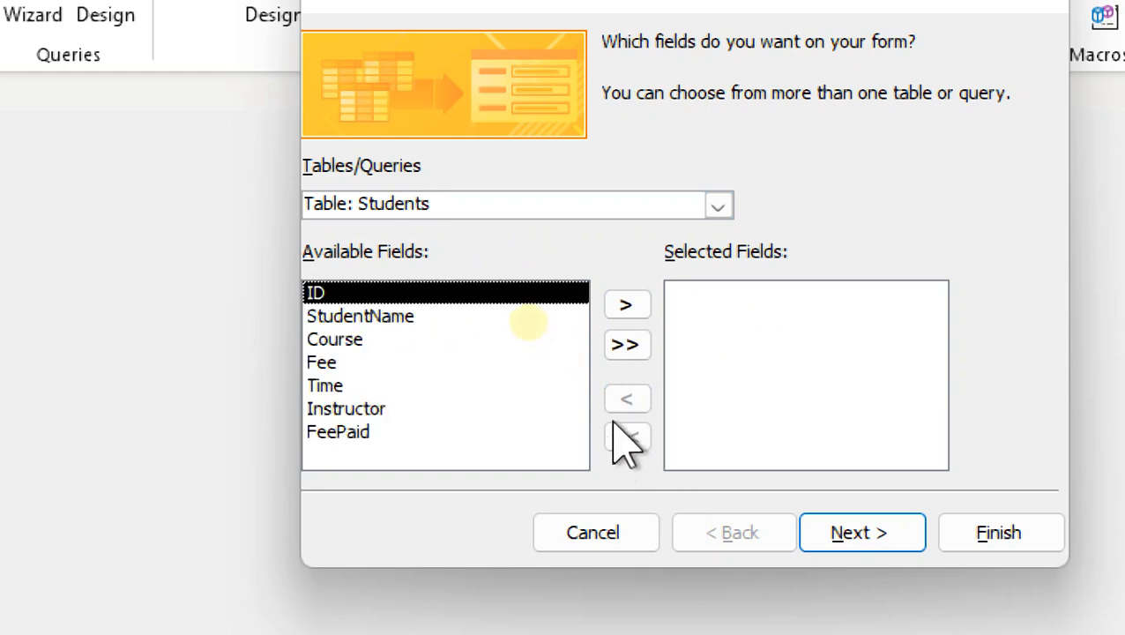
- Add the ID, StudentName, Course, Fee, Time and Instructor fields to the form and continue to the layout choice
left_click(633, 305)
left_click(634, 306)
left_click(635, 306)
left_click(634, 306)
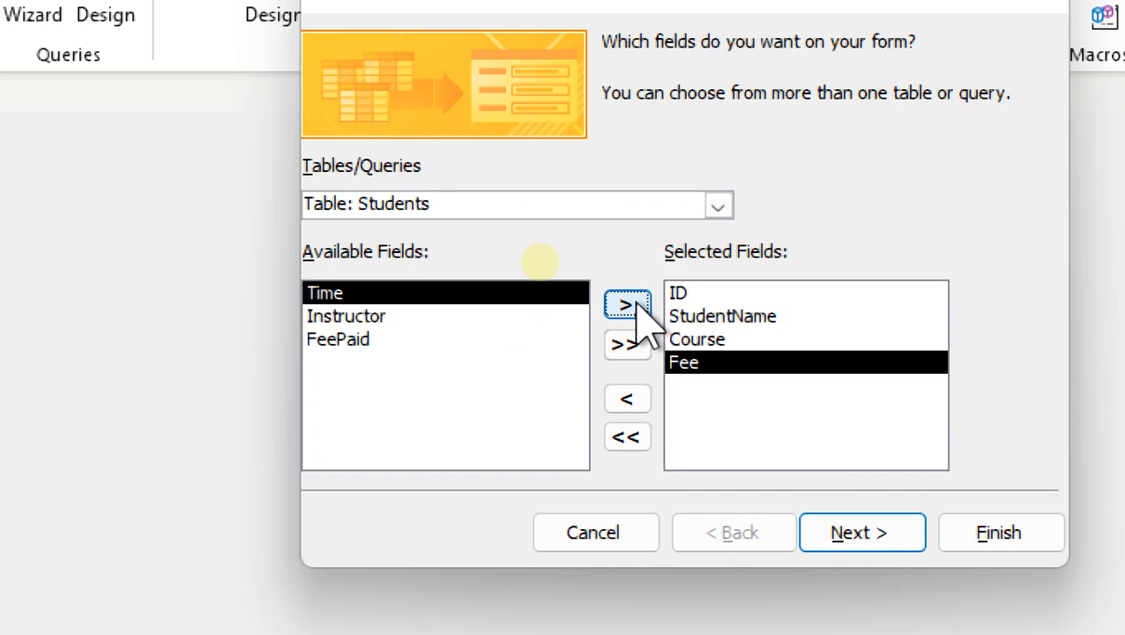
left_click(634, 305)
left_click(635, 305)
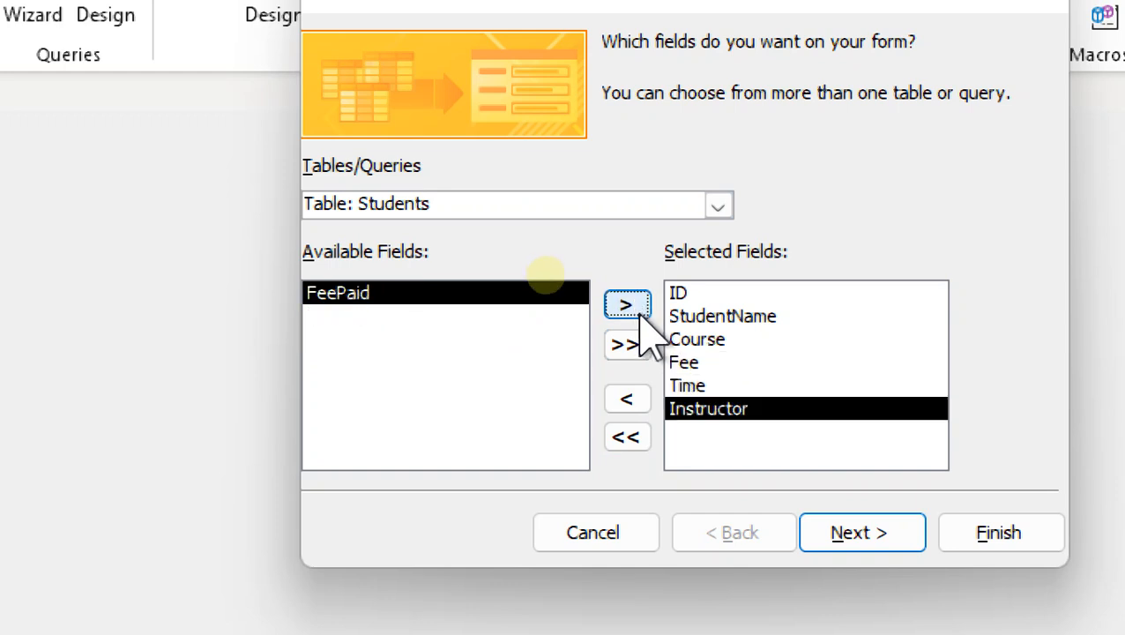
left_click(876, 538)
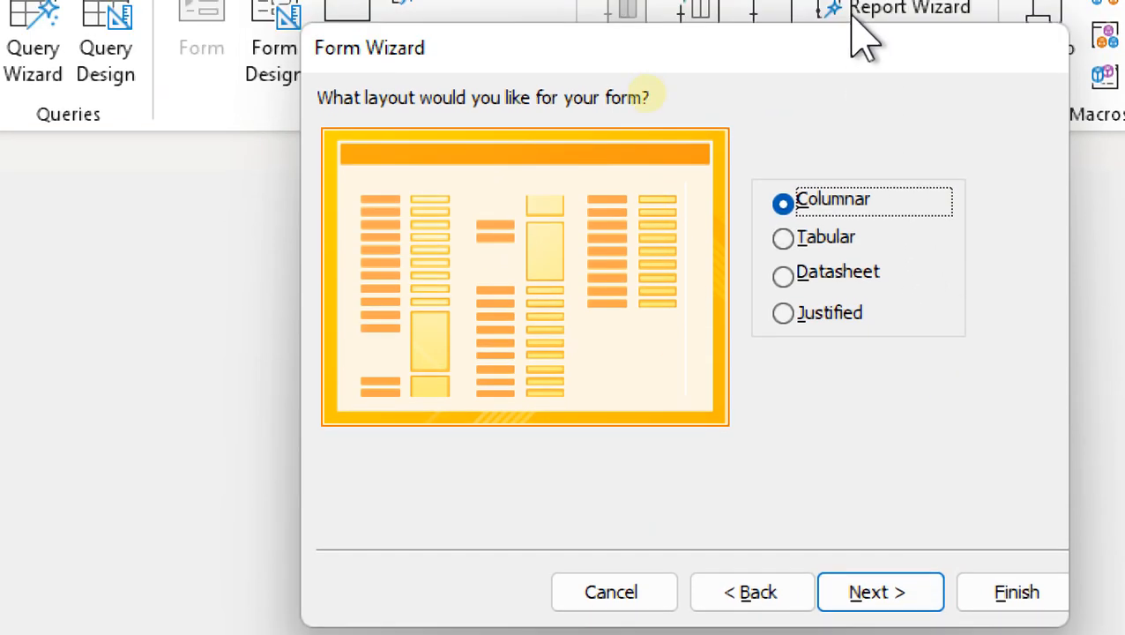
- Preview the Tabular, Datasheet and Justified layouts, and settle on Tabular for the form
left_click(807, 242)
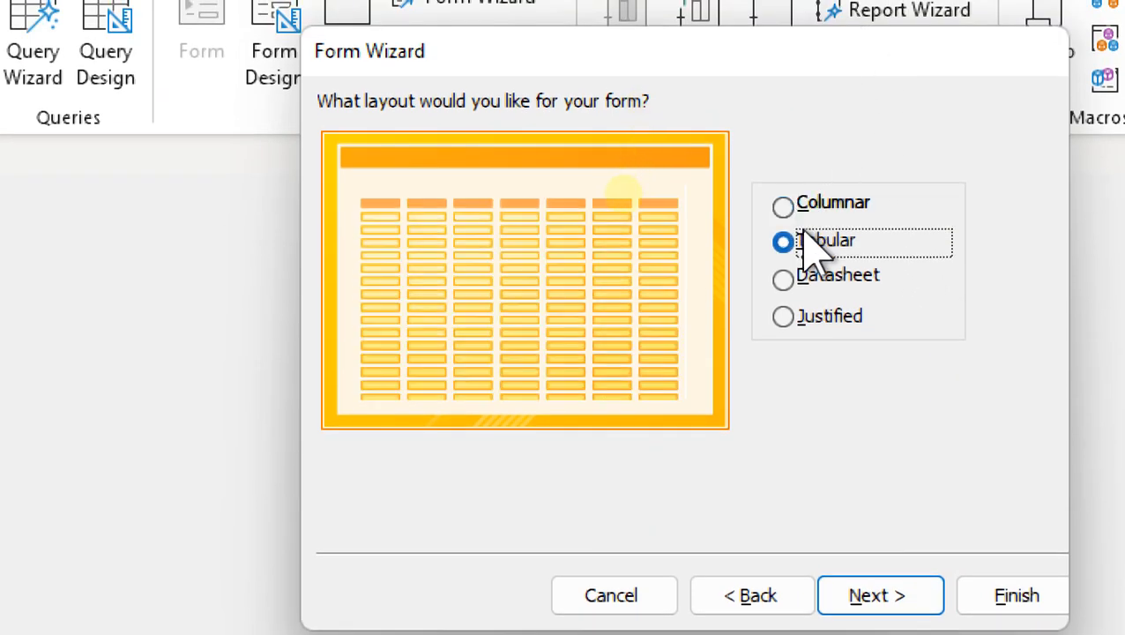
left_click(818, 280)
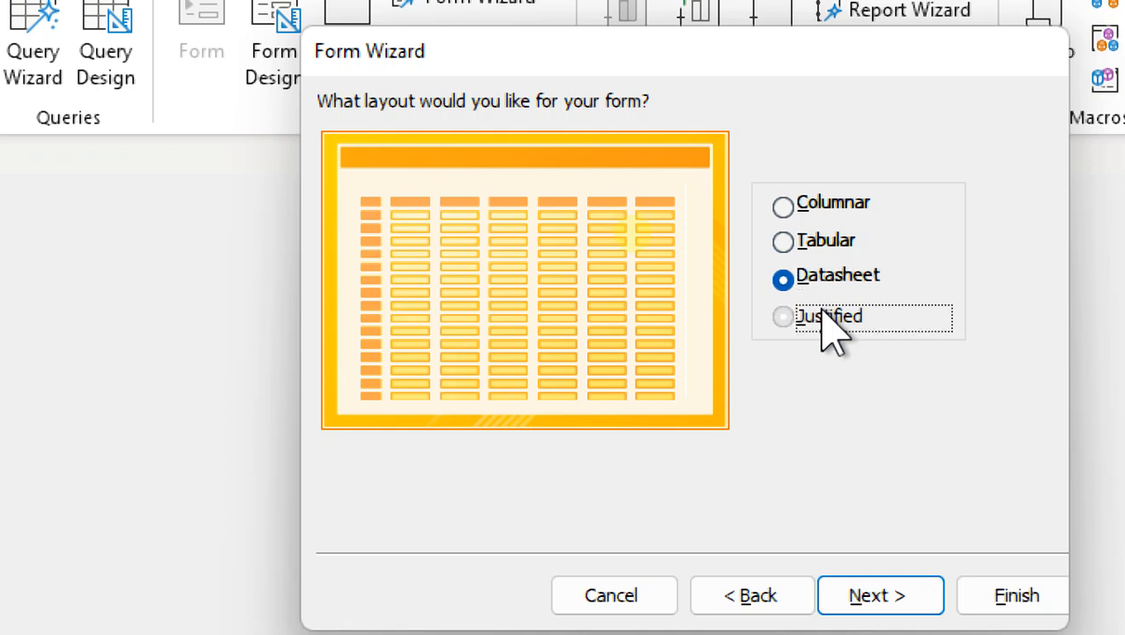
left_click(824, 317)
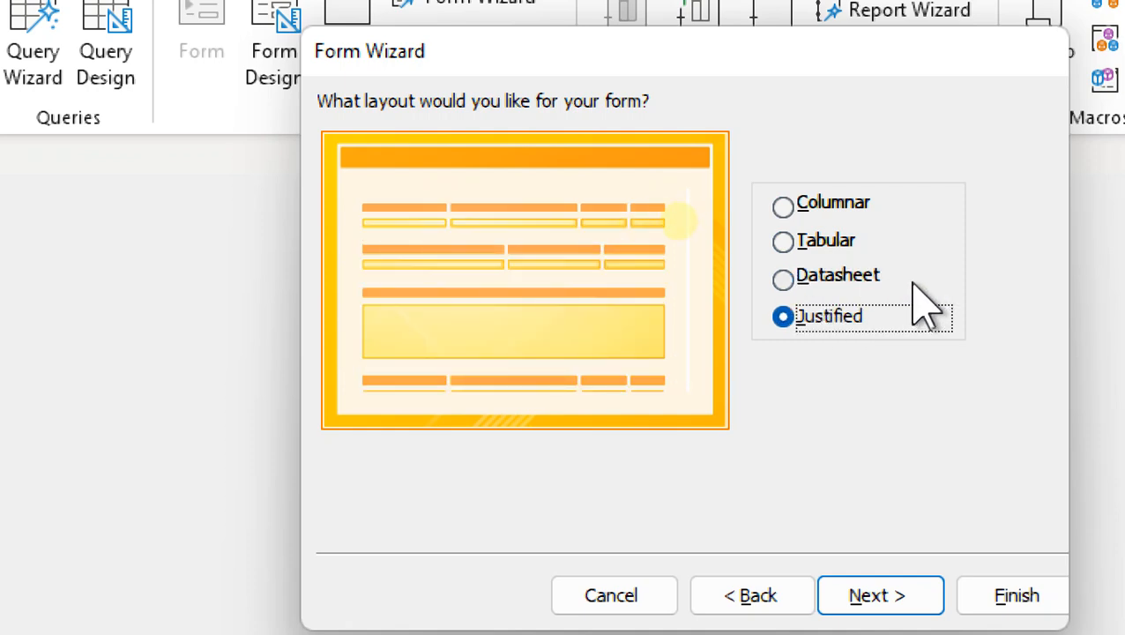
left_click(796, 249)
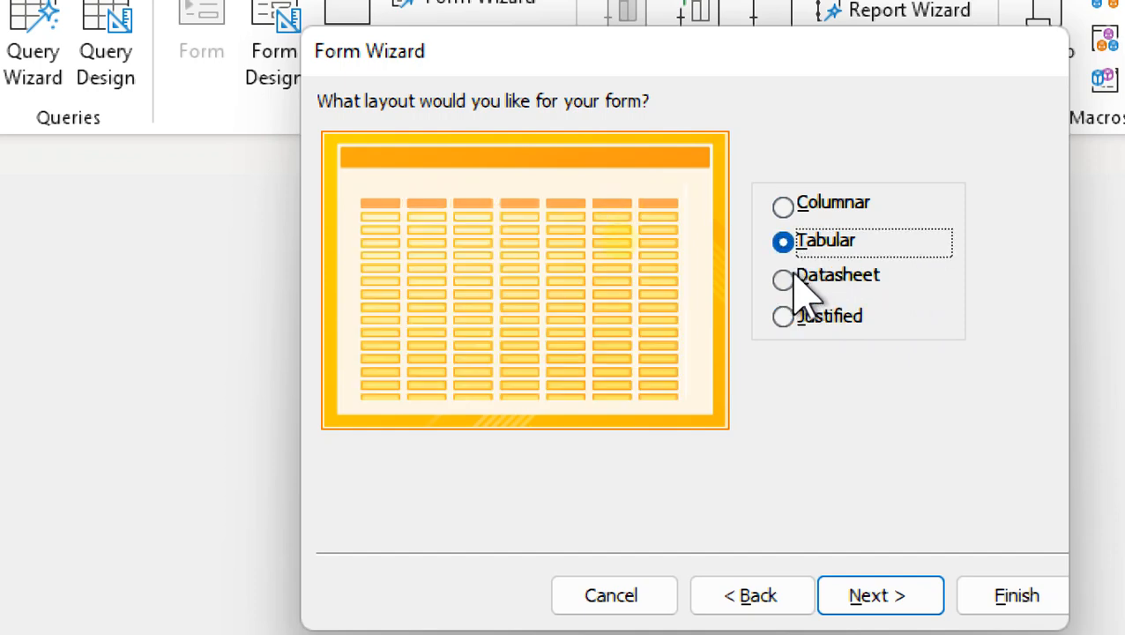
left_click(891, 591)
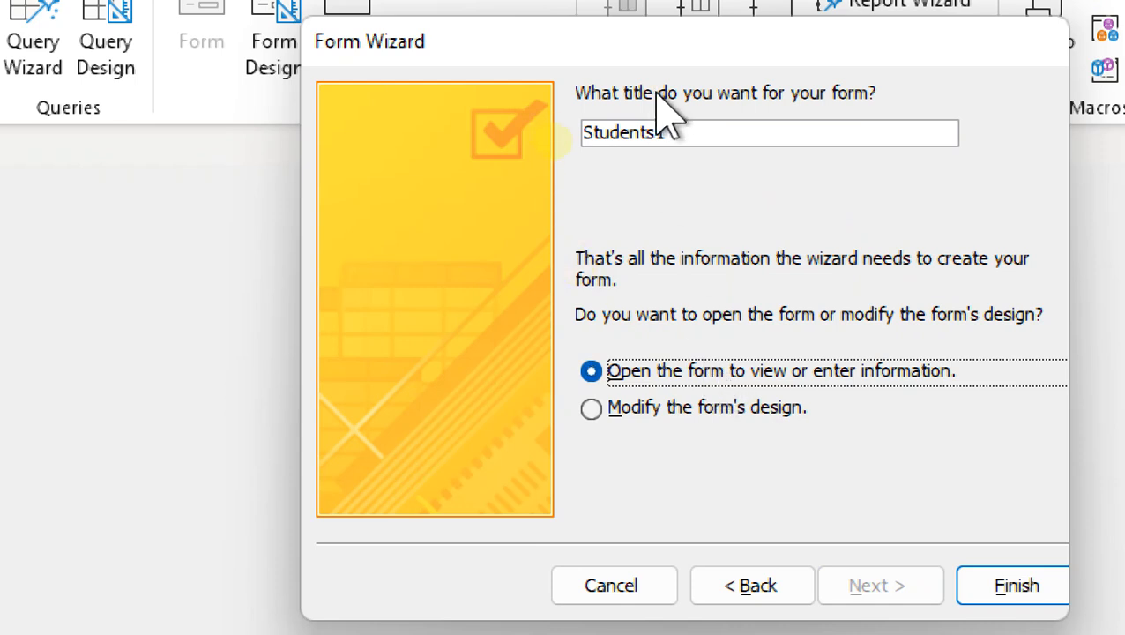
- Title the form All Students and finish the wizard with the form opening to view or enter information
left_click_drag(665, 133, 379, 137)
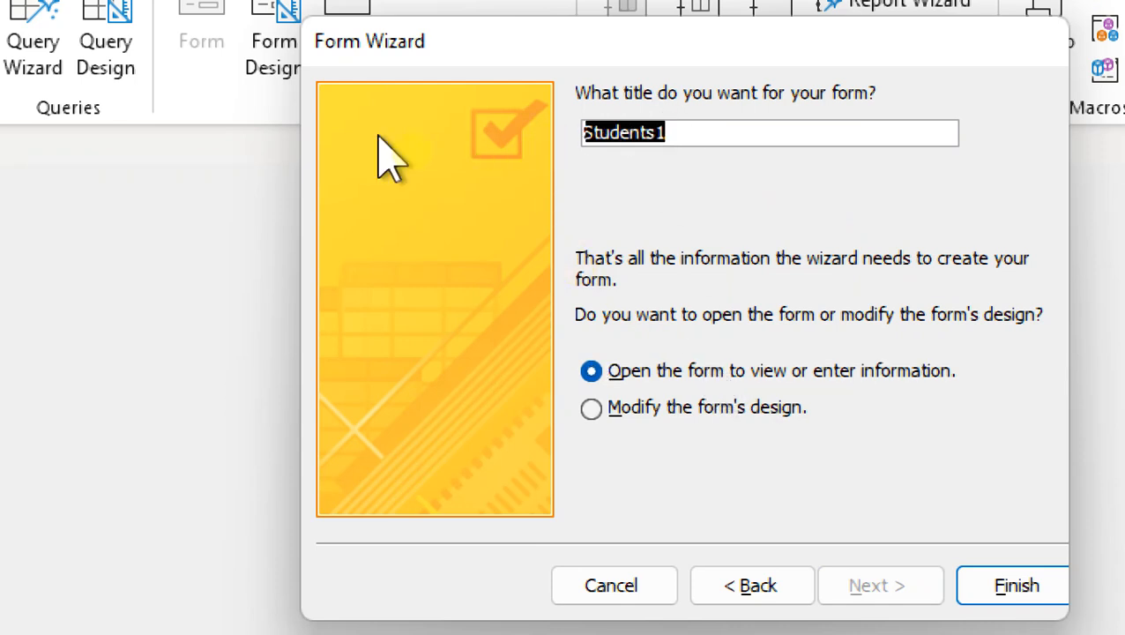
type("All Student")
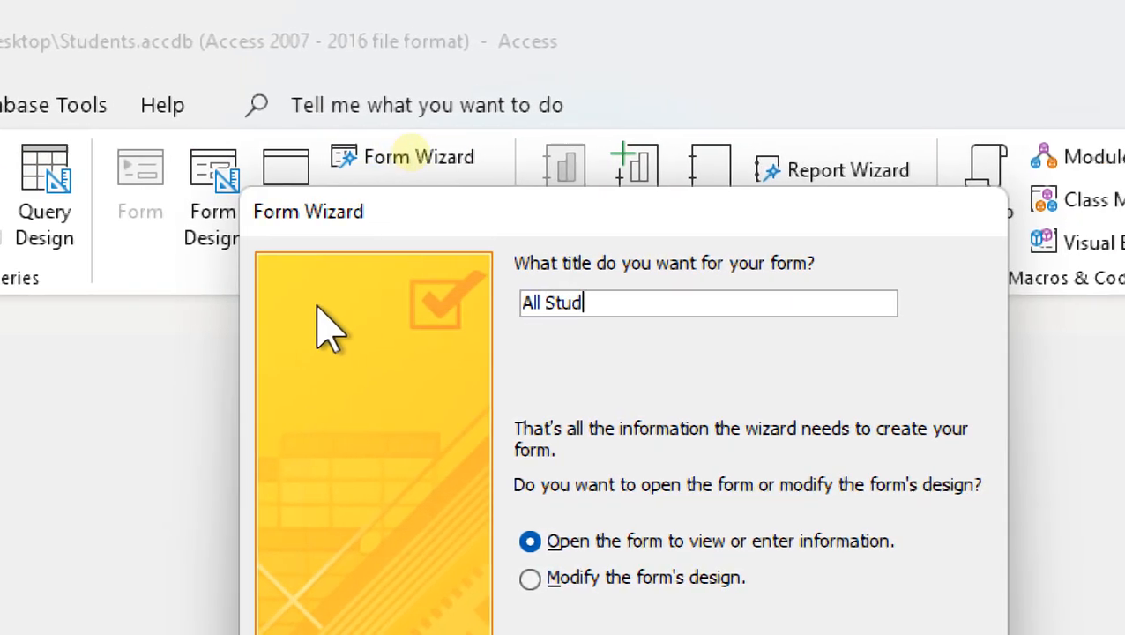
type("s")
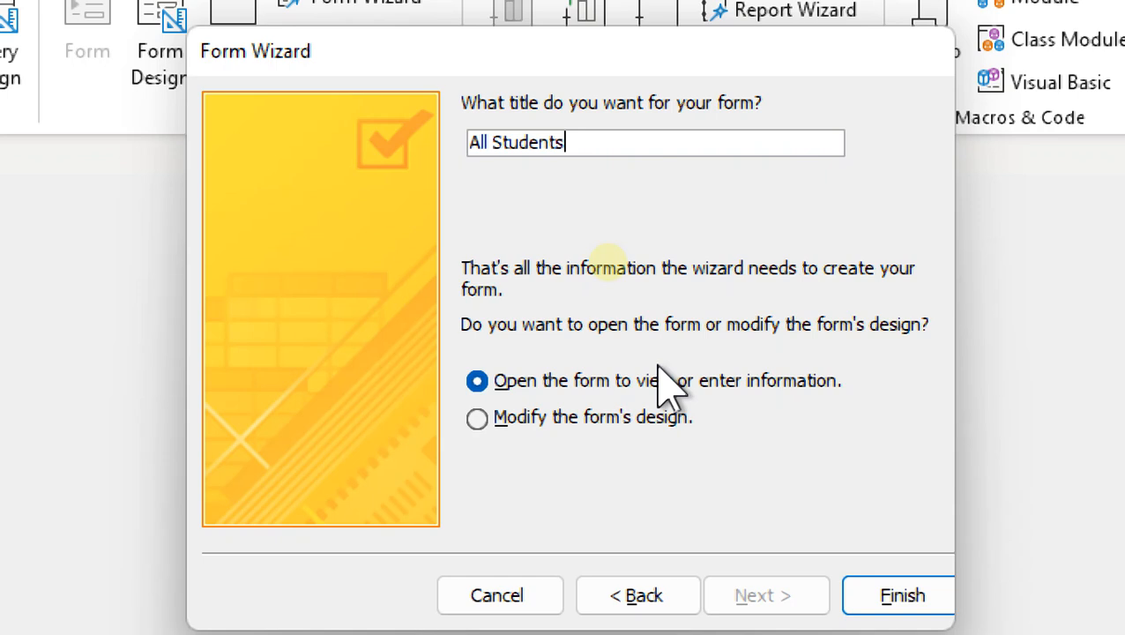
left_click(546, 420)
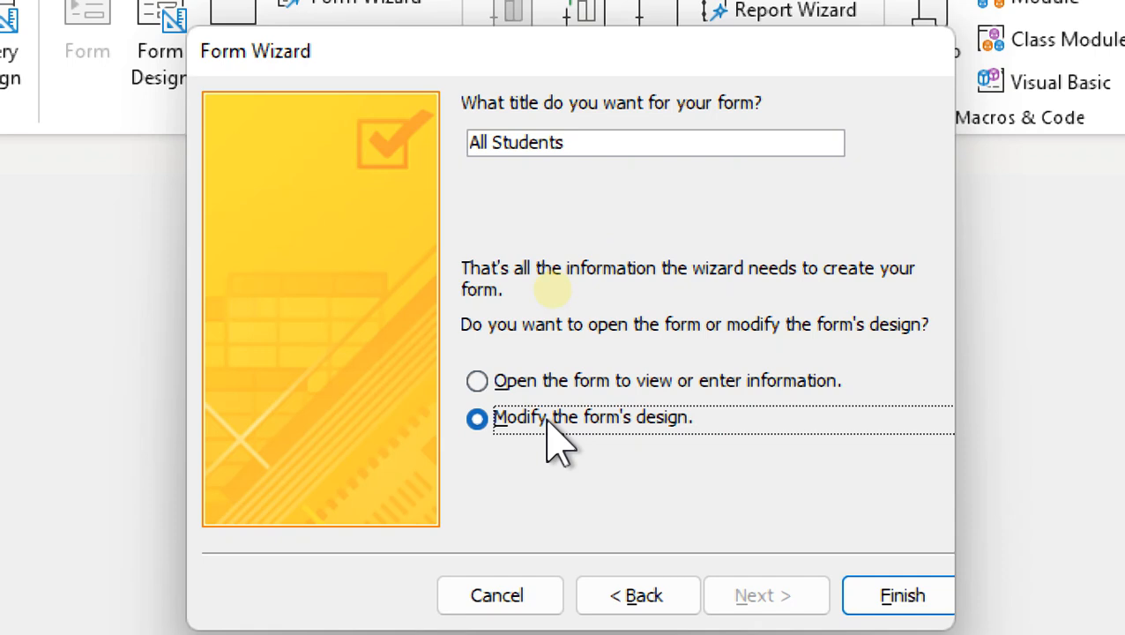
left_click(538, 393)
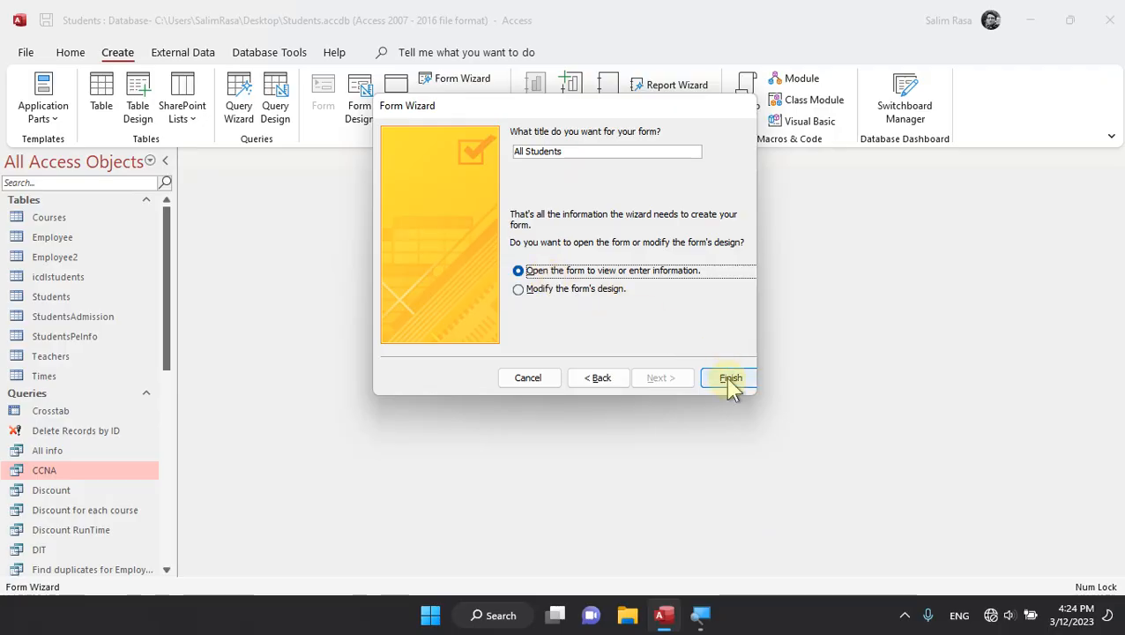
left_click(894, 598)
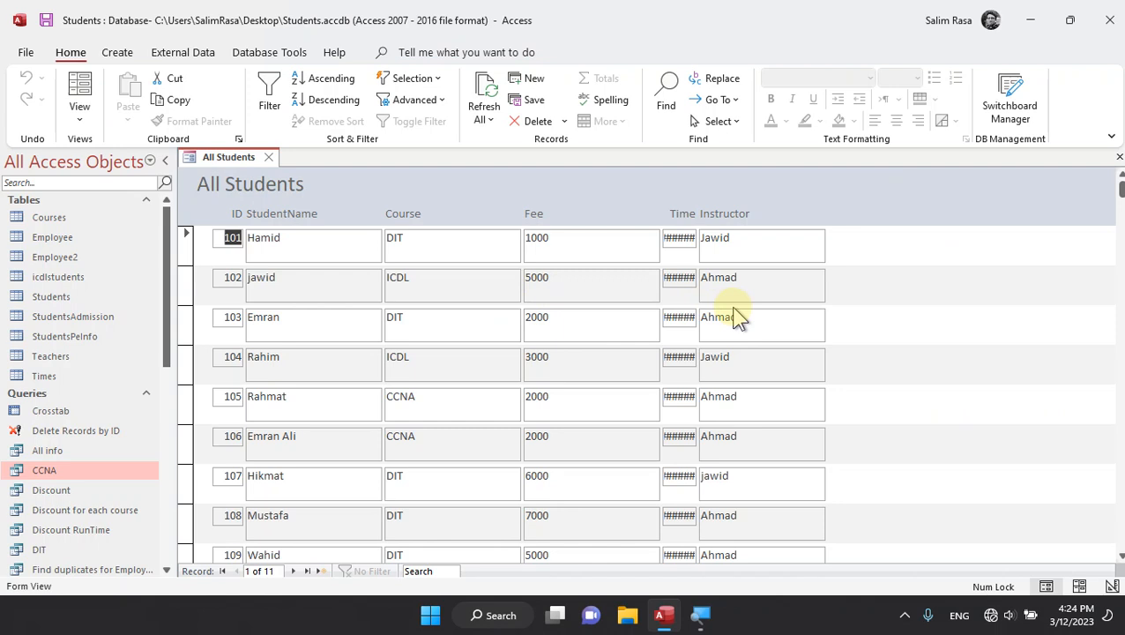
- Look through the records in the All Students form and switch the form to Design view
scroll(435, 352, "down", 5)
scroll(427, 364, "up", 4)
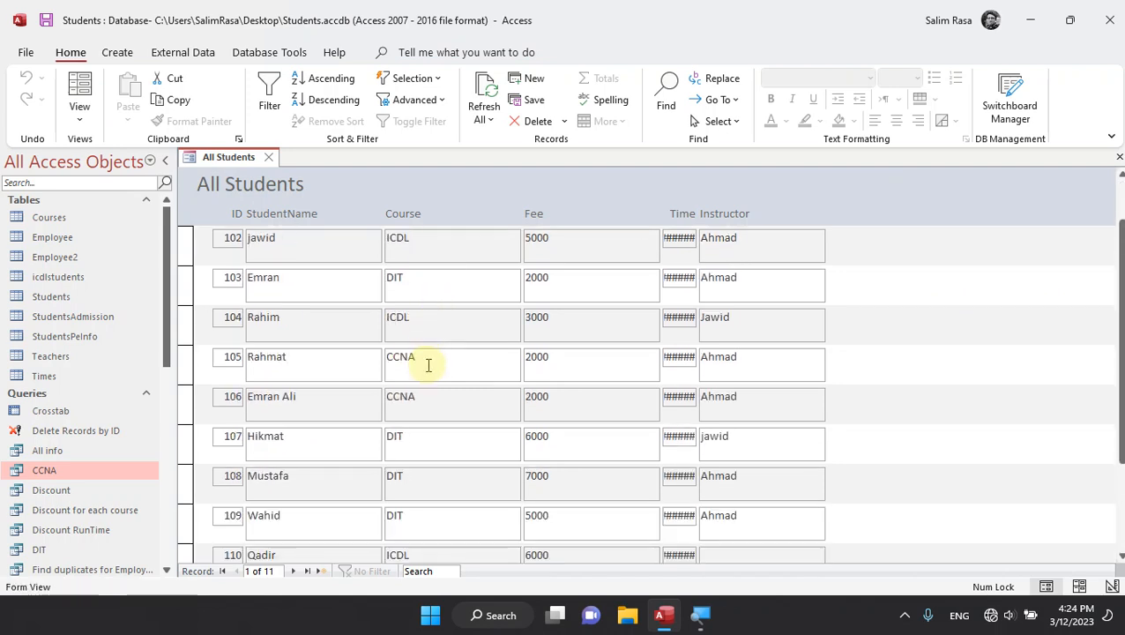
scroll(428, 365, "up", 1)
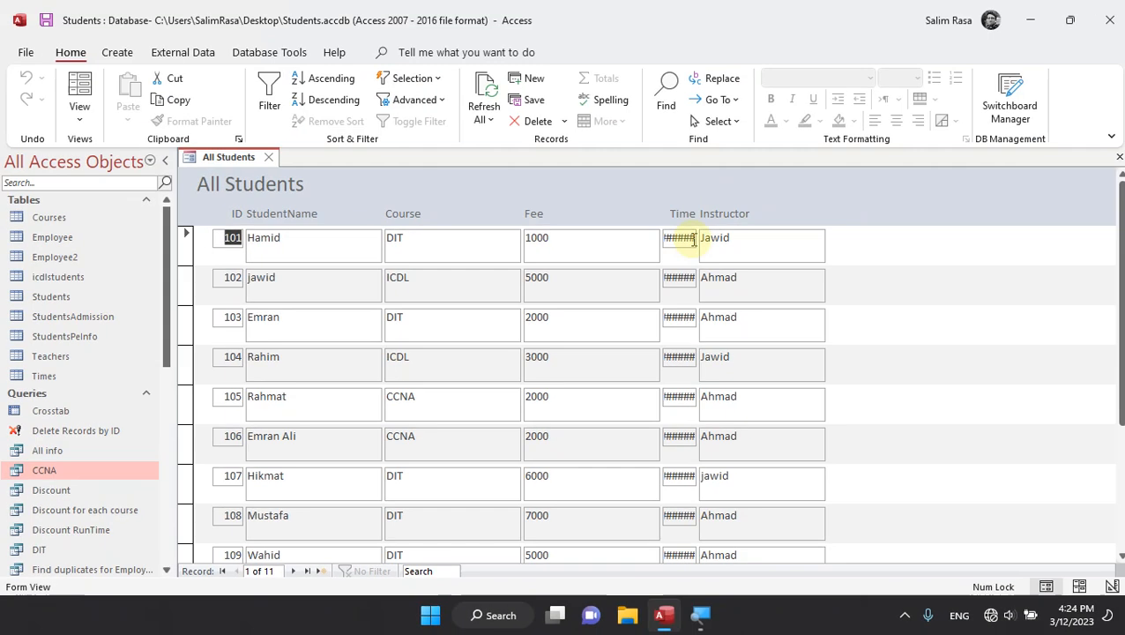
left_click(81, 112)
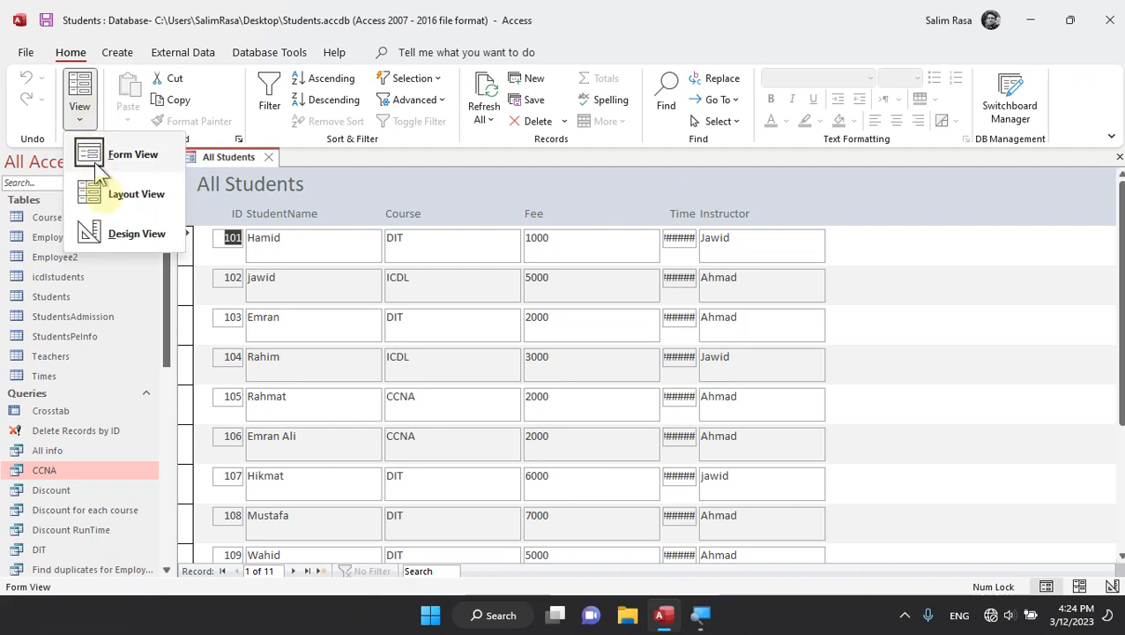
left_click(110, 233)
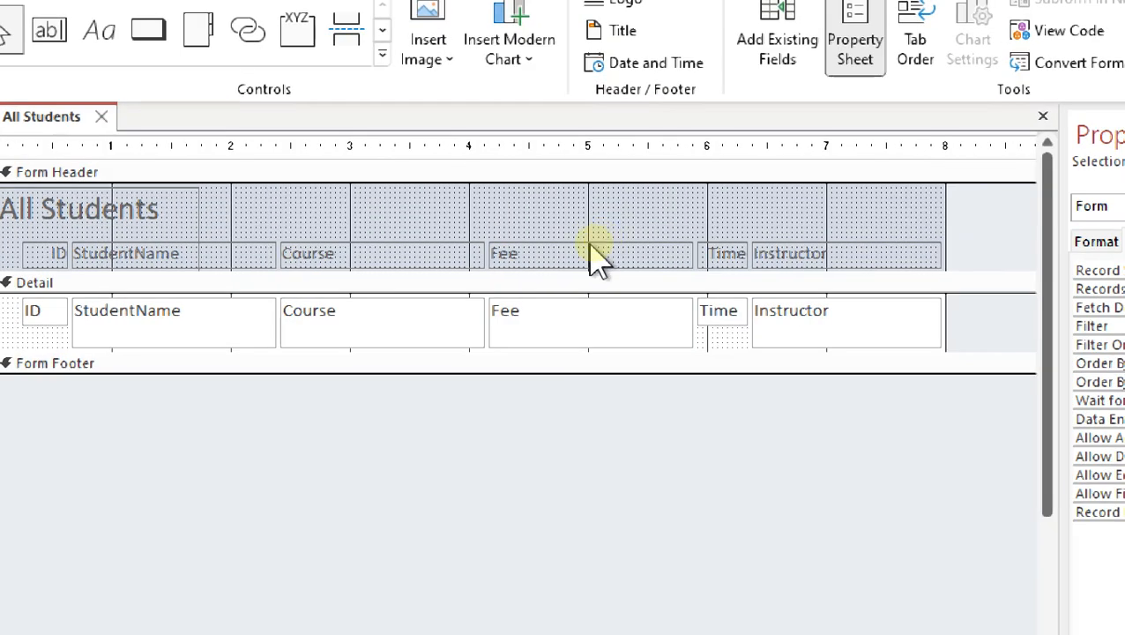
- Narrow the Fee header label and detail text box together so they end near the ruler's 5 mark
left_click(595, 245)
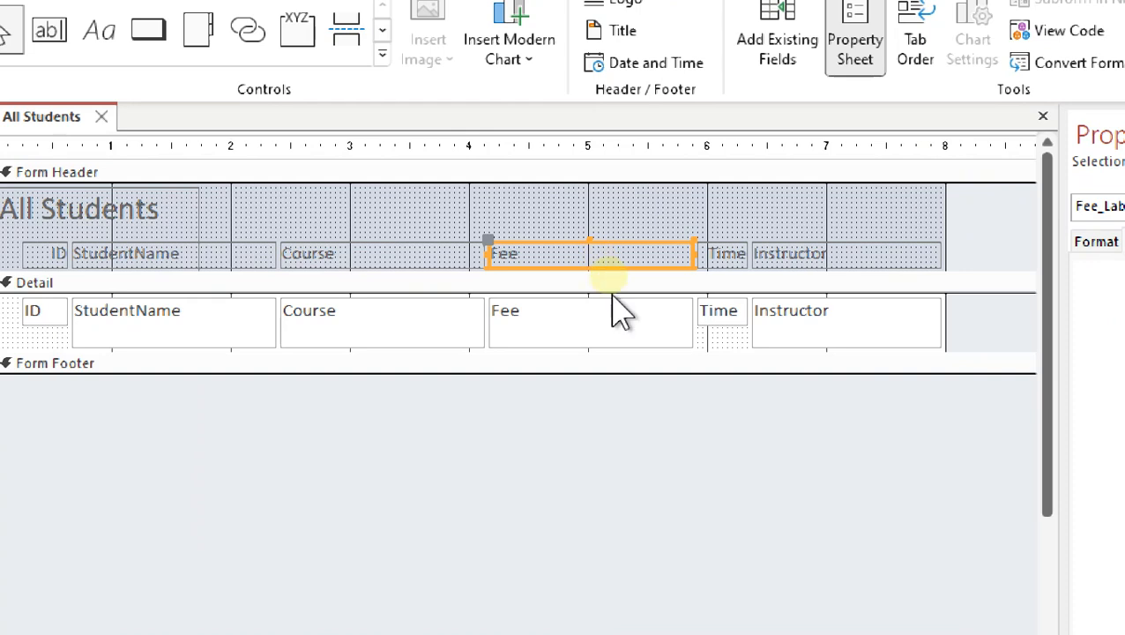
left_click(656, 331)
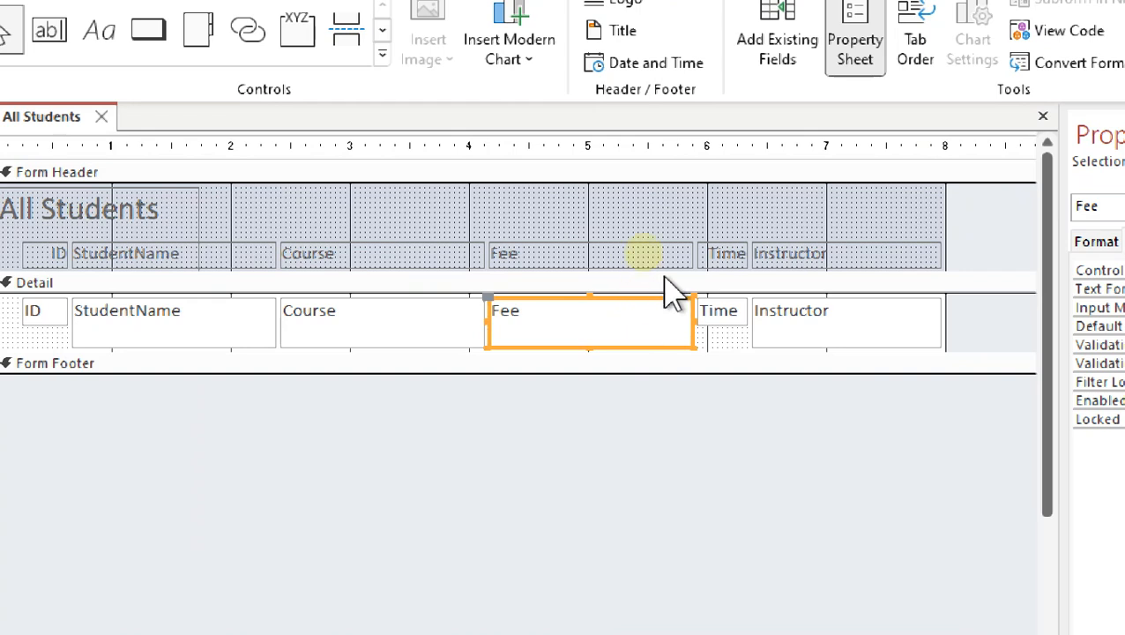
left_click_drag(652, 222, 595, 328)
- Narrow the Course label and text box to end just past the ruler's 3 mark, and the StudentName pair near 2
left_click_drag(343, 208, 398, 345)
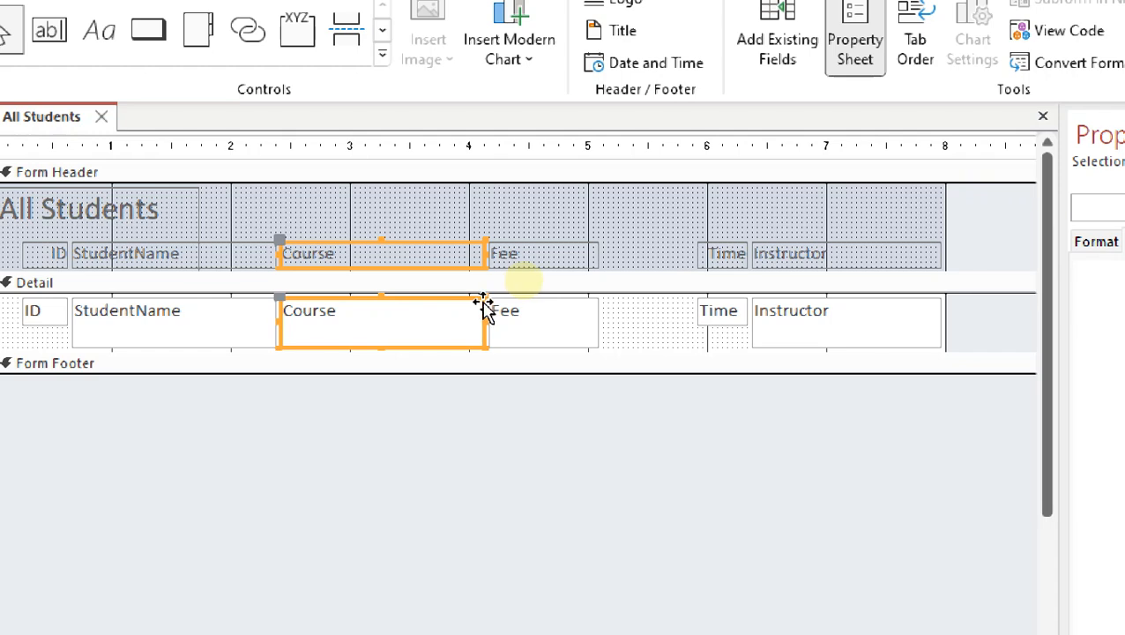
left_click_drag(484, 320, 389, 330)
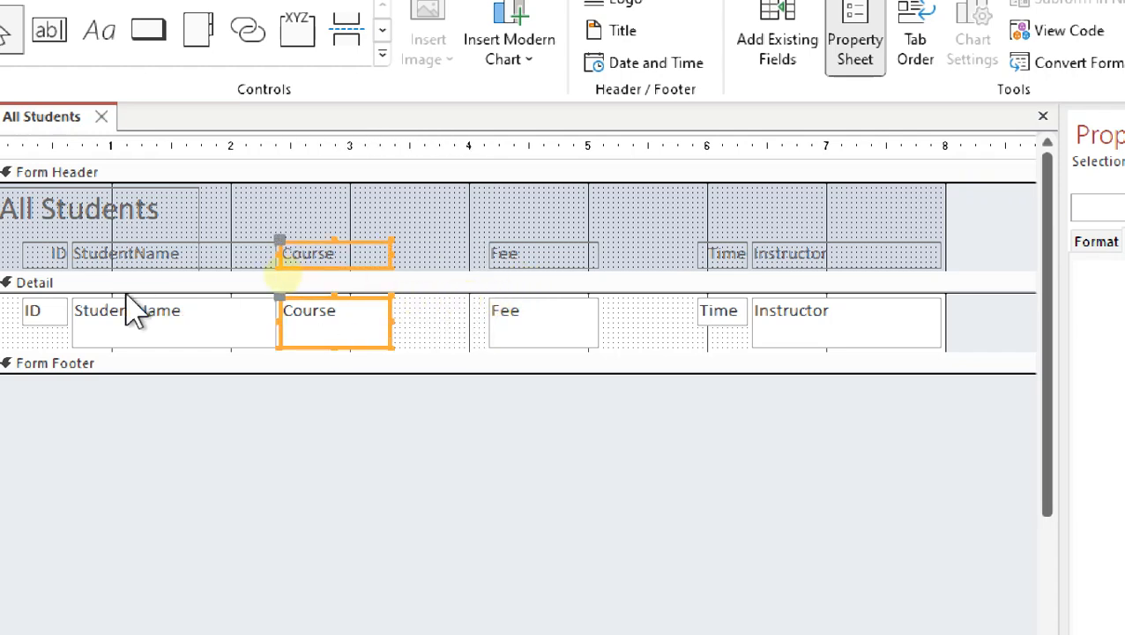
left_click_drag(238, 229, 228, 357)
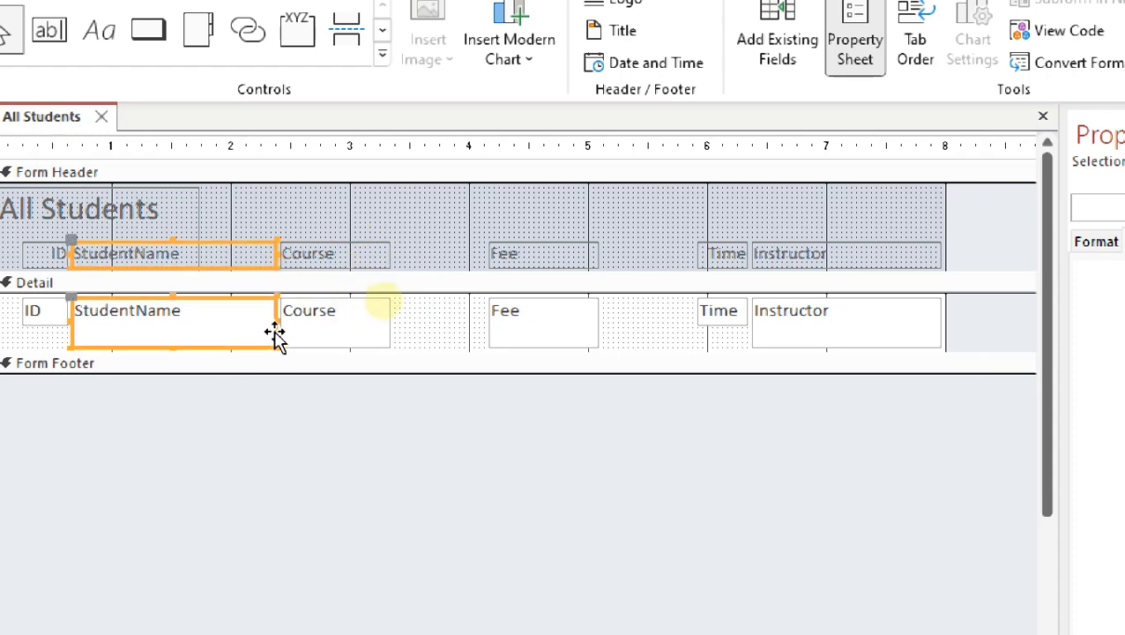
left_click_drag(273, 324, 226, 333)
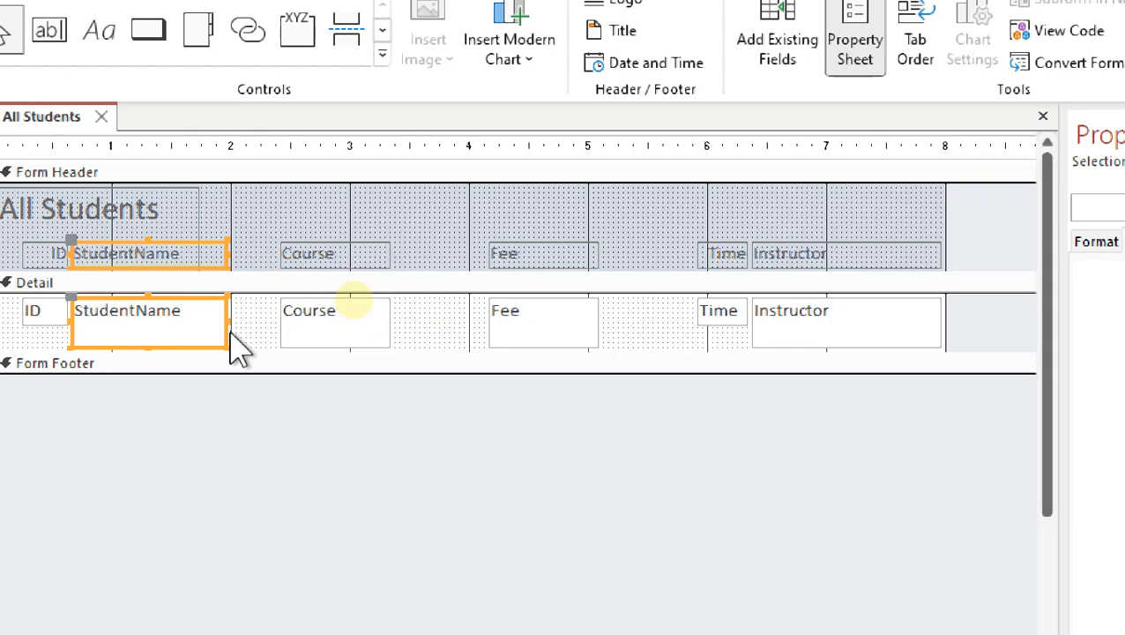
- Shift the Course, Fee, Time and Instructor label and text box pairs to start just past ruler marks 2, 3, 4 and 5, closing the gaps
left_click_drag(270, 233, 304, 329)
left_click(481, 220)
left_click_drag(480, 221, 402, 326)
left_click_drag(673, 223, 598, 306)
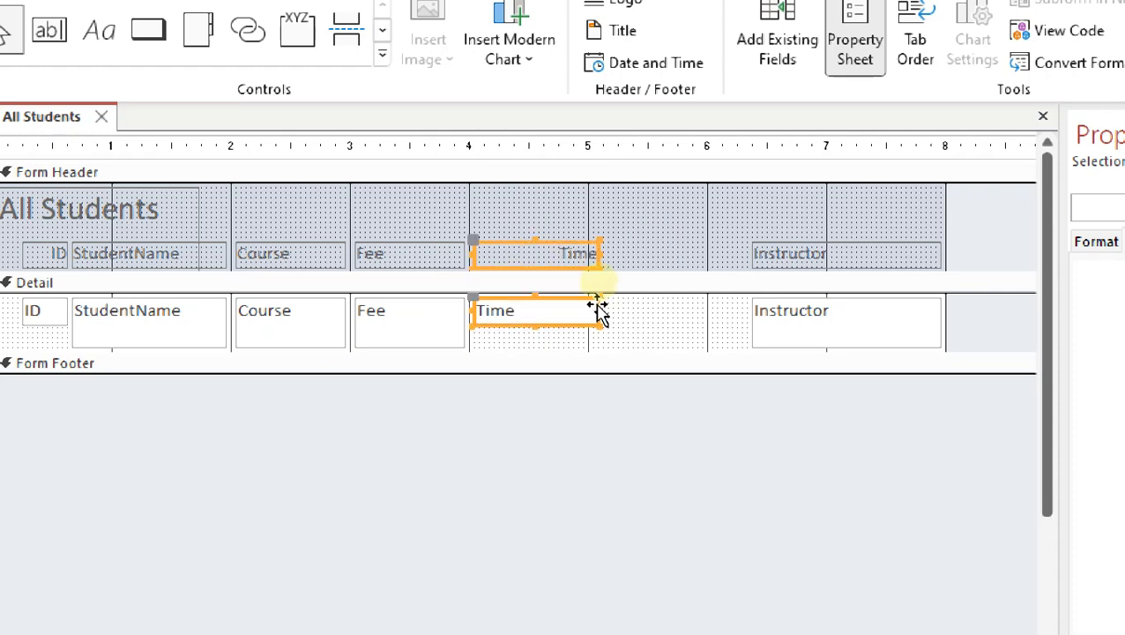
left_click_drag(748, 196, 657, 324)
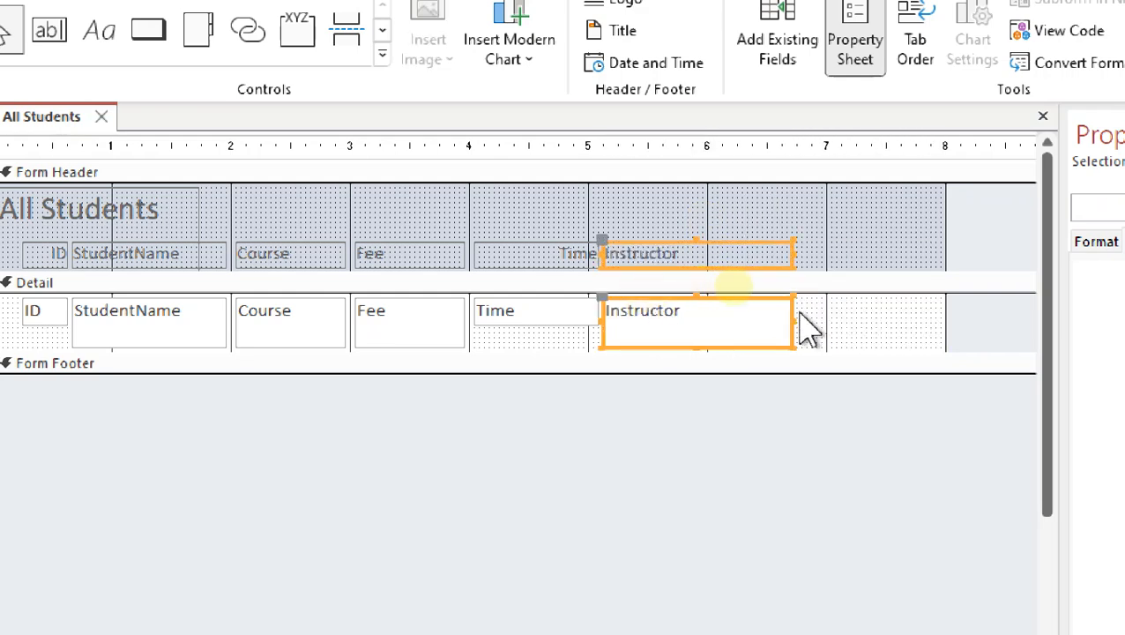
- Narrow the Instructor label and text box to end near ruler mark 6.3, and reduce the form width to about 6.5
left_click_drag(790, 320, 745, 322)
left_click(780, 335)
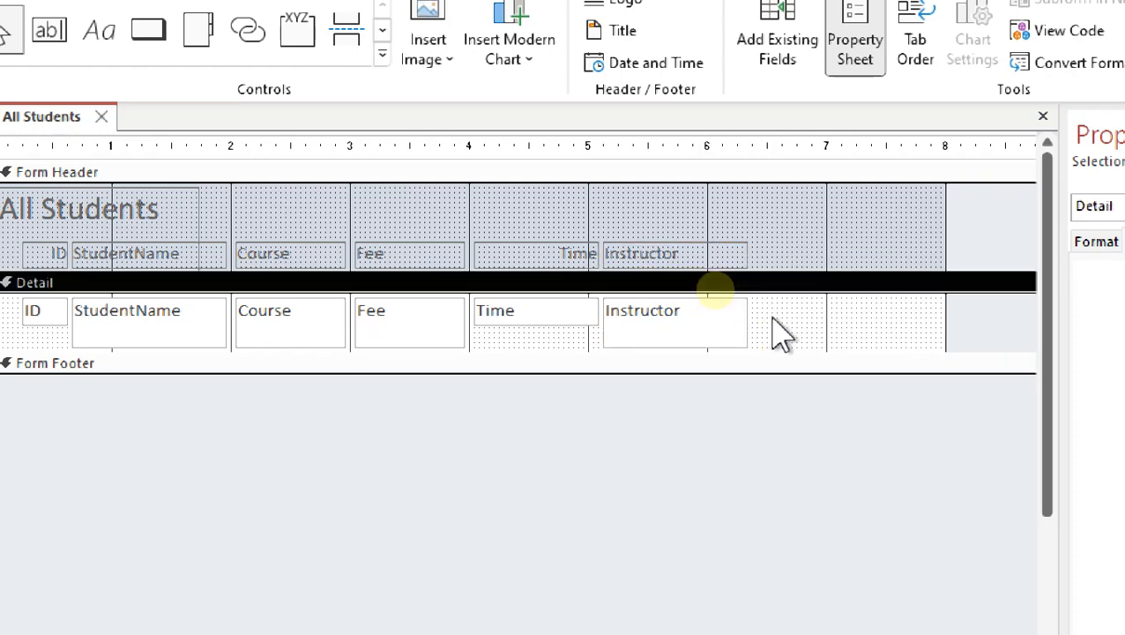
left_click_drag(942, 220, 758, 229)
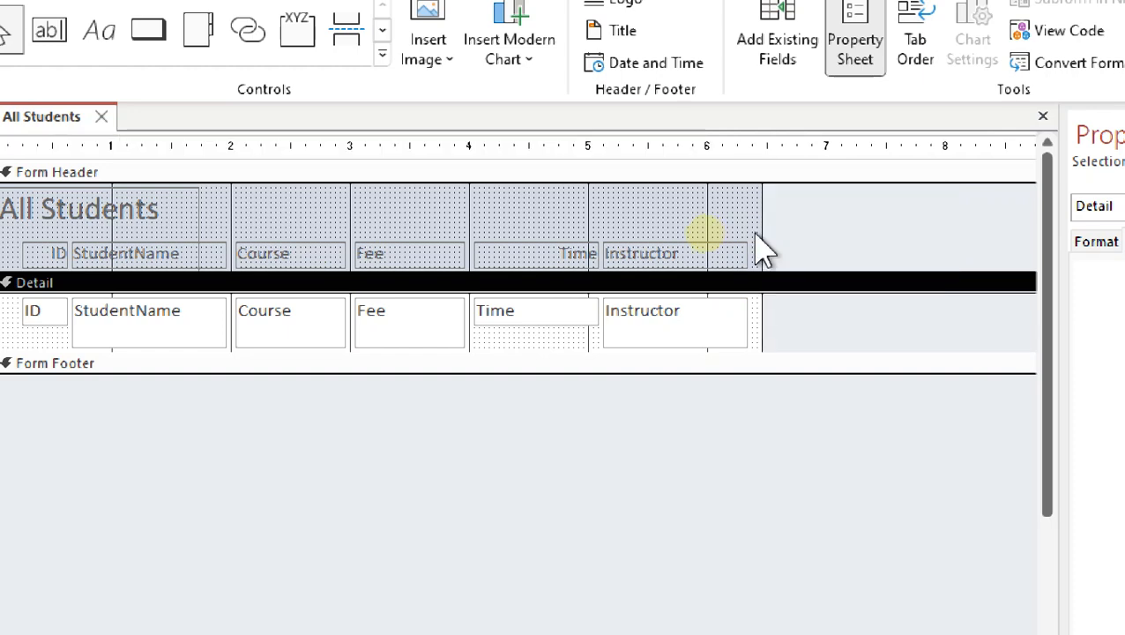
- Change the header title to All Students Form and widen its label to about the ruler's 2.5 mark so it fits one line
left_click(93, 220)
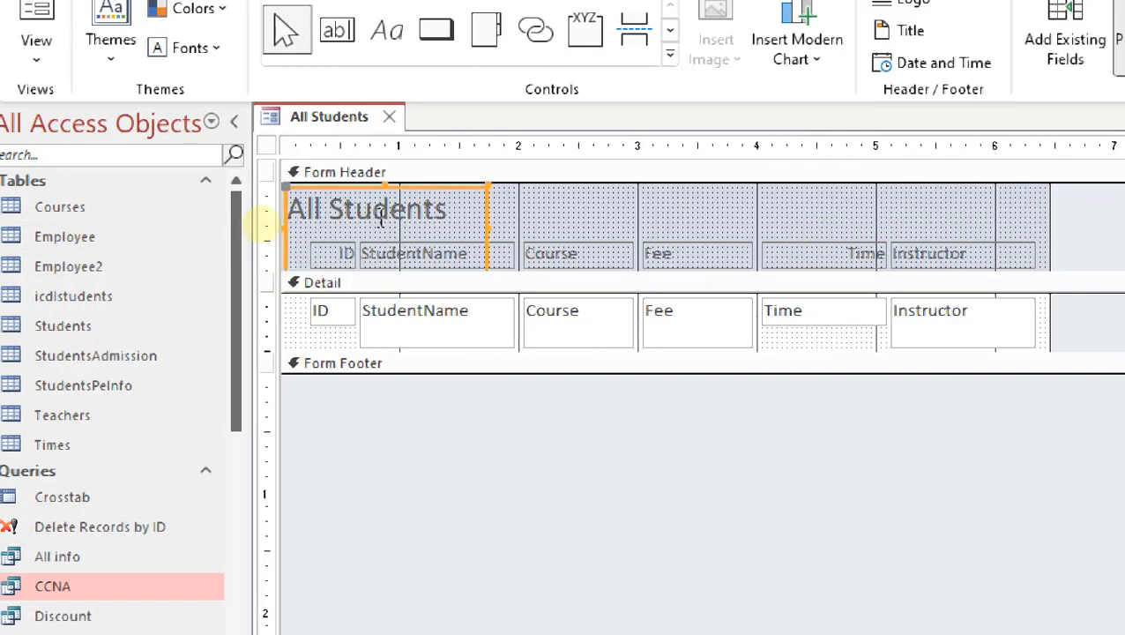
left_click(381, 220)
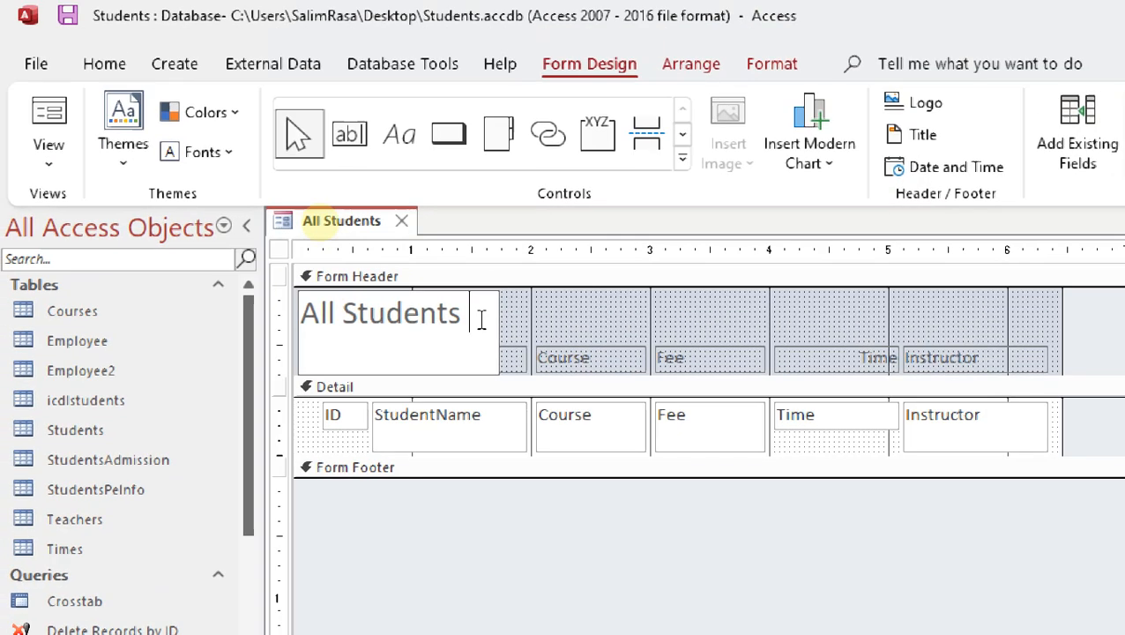
type("Form")
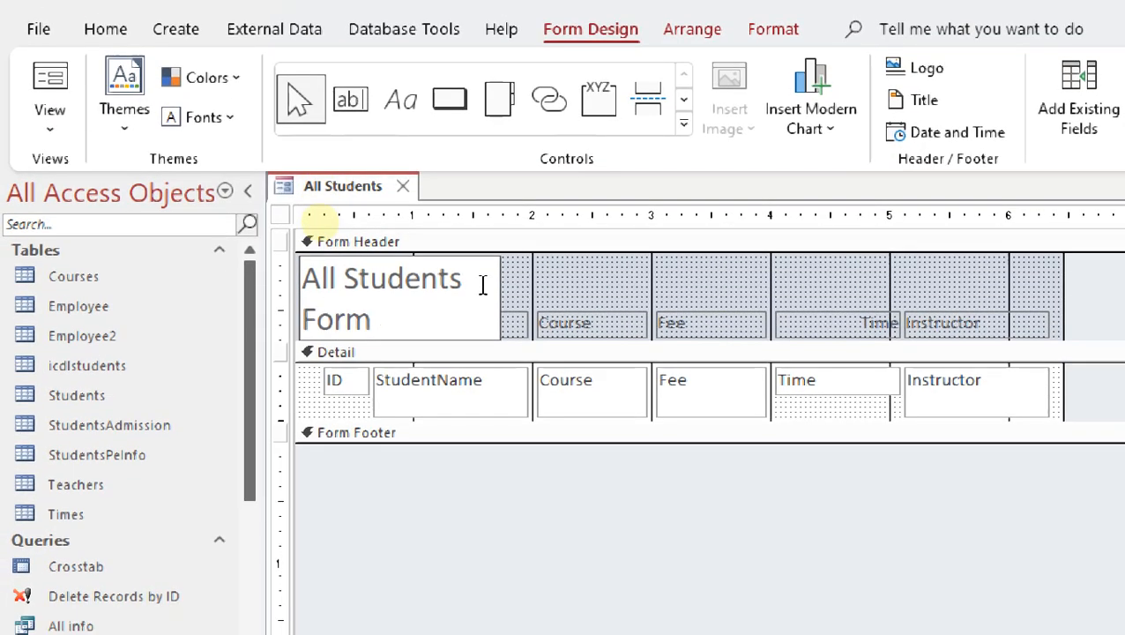
left_click(542, 296)
left_click(471, 278)
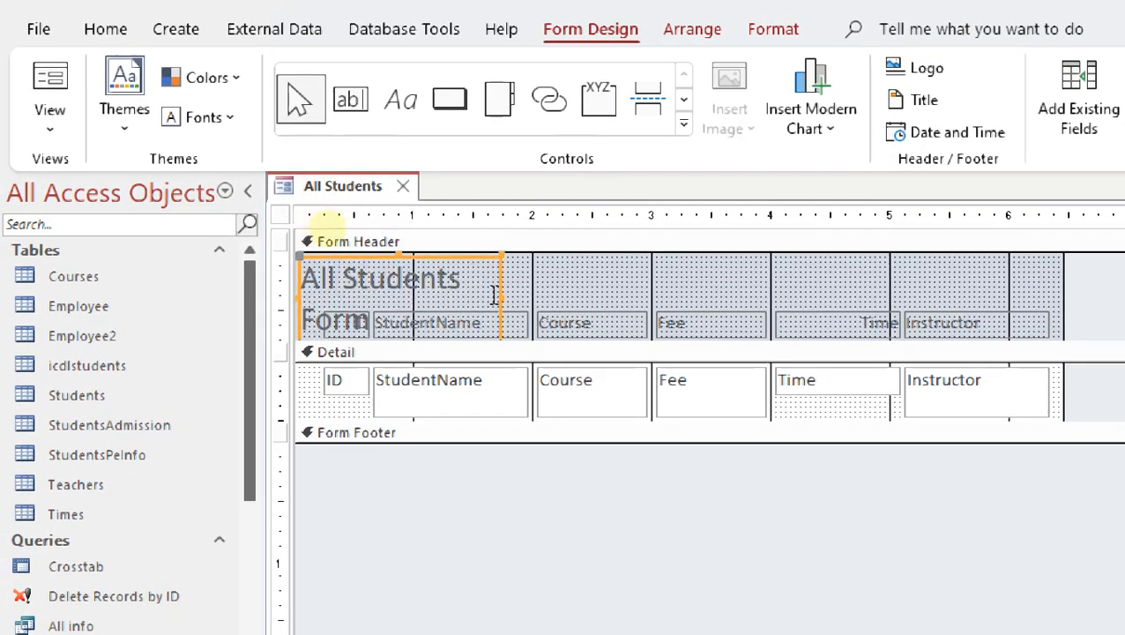
left_click_drag(496, 294, 592, 291)
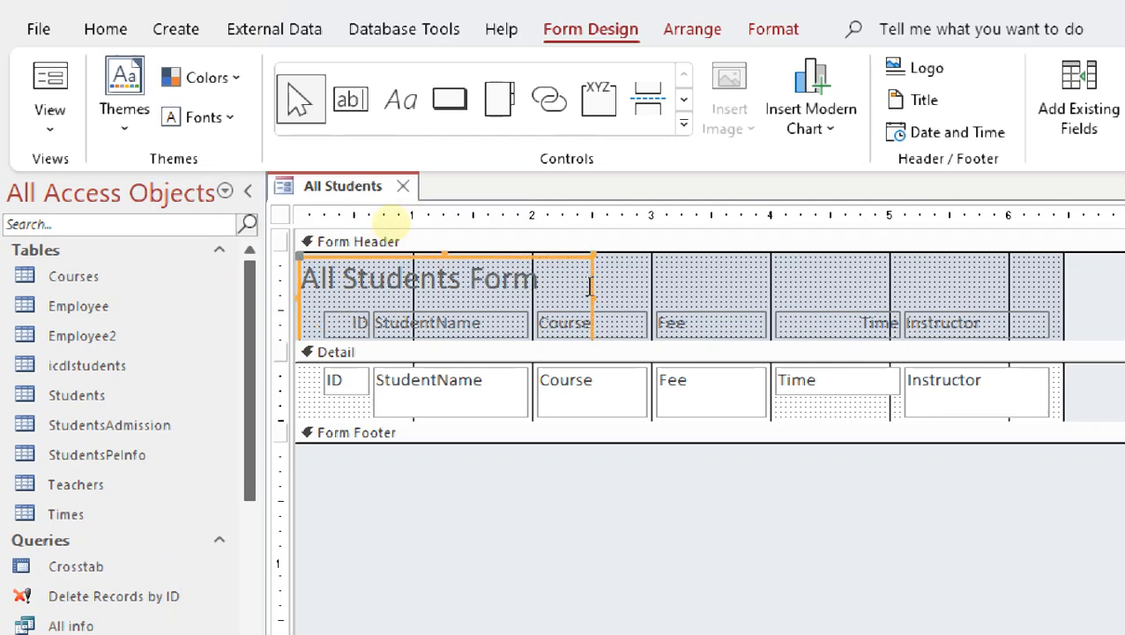
left_click(648, 291)
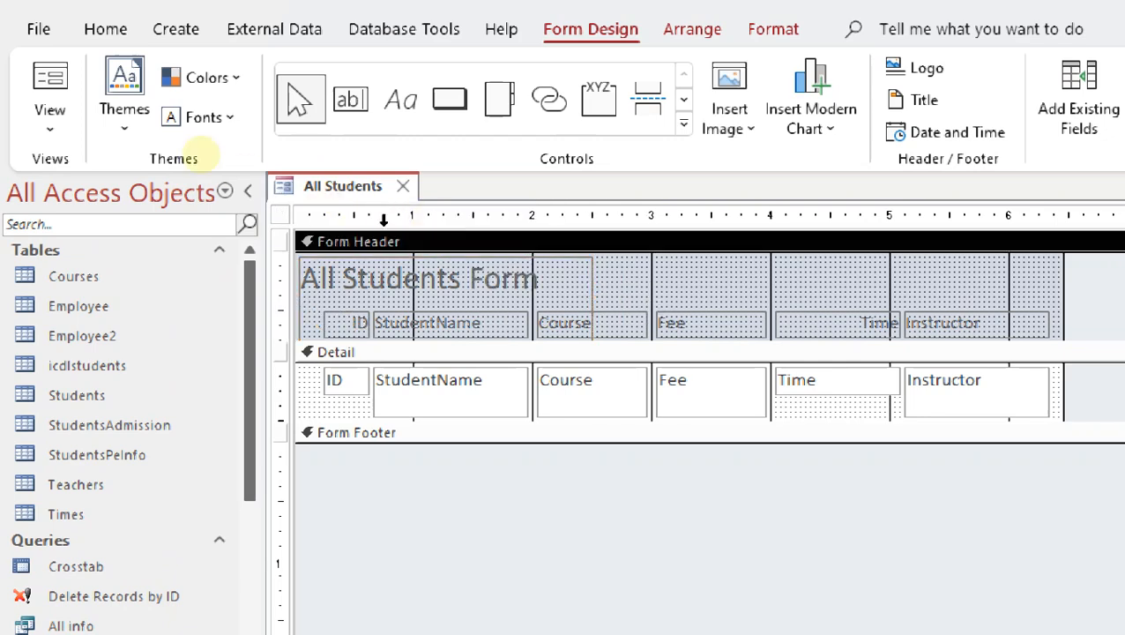
- Switch to Form view and start a new record with ID 112 and the student's name
left_click(50, 88)
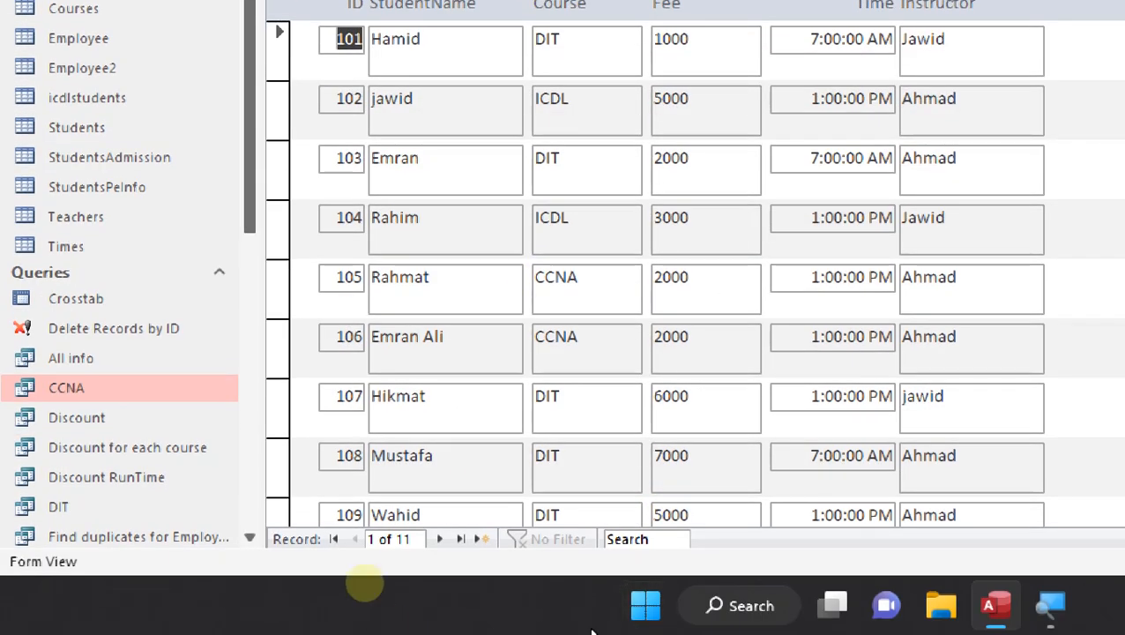
scroll(503, 588, "down", 5)
left_click(346, 397)
type("10")
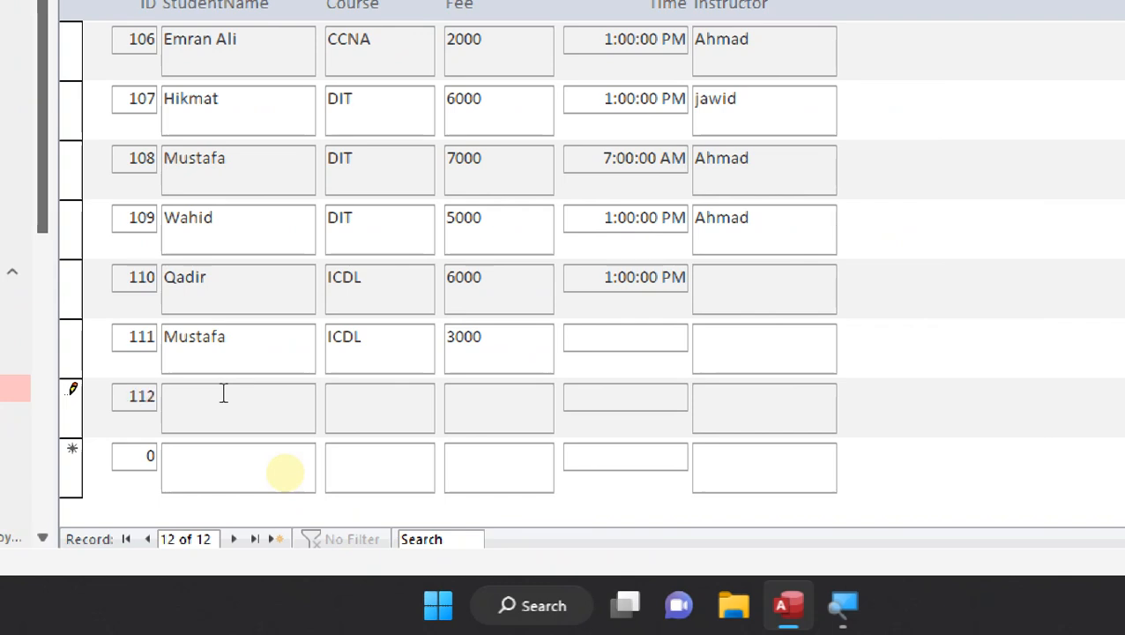
left_click(223, 395)
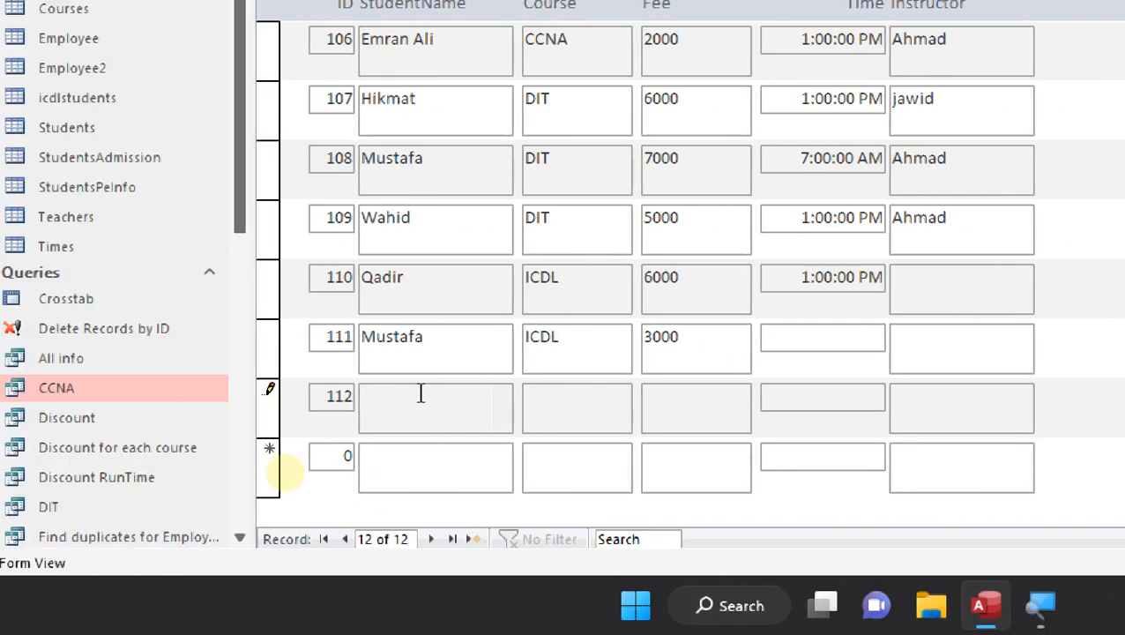
type("Jawad")
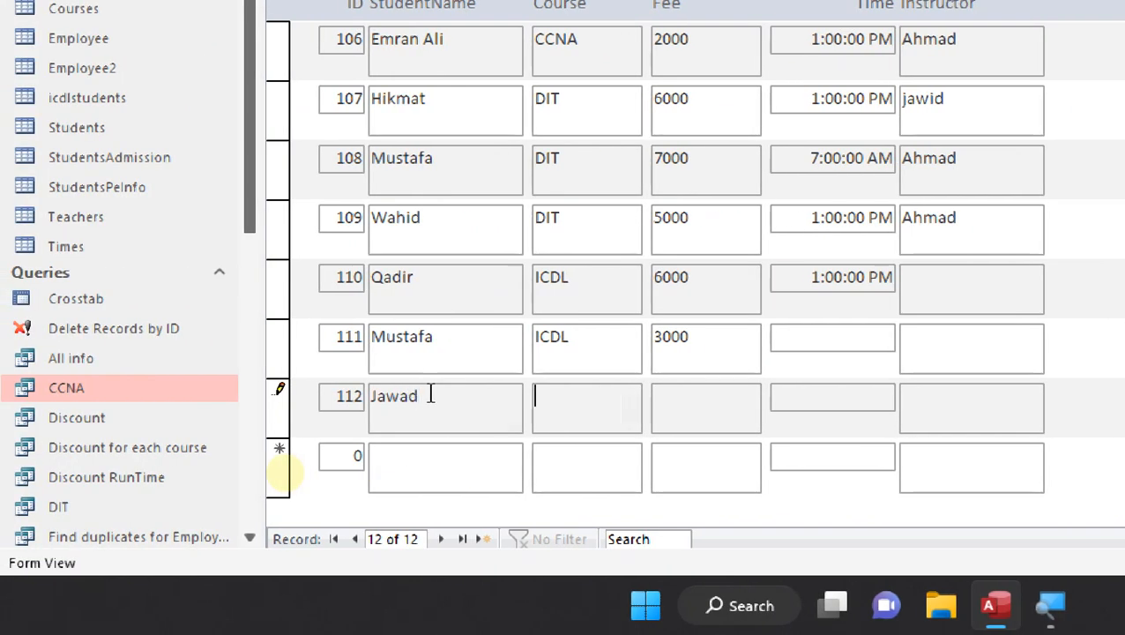
- Enter DIT as the course and 5000 as the fee for record 112
type("DIT")
key("Tab")
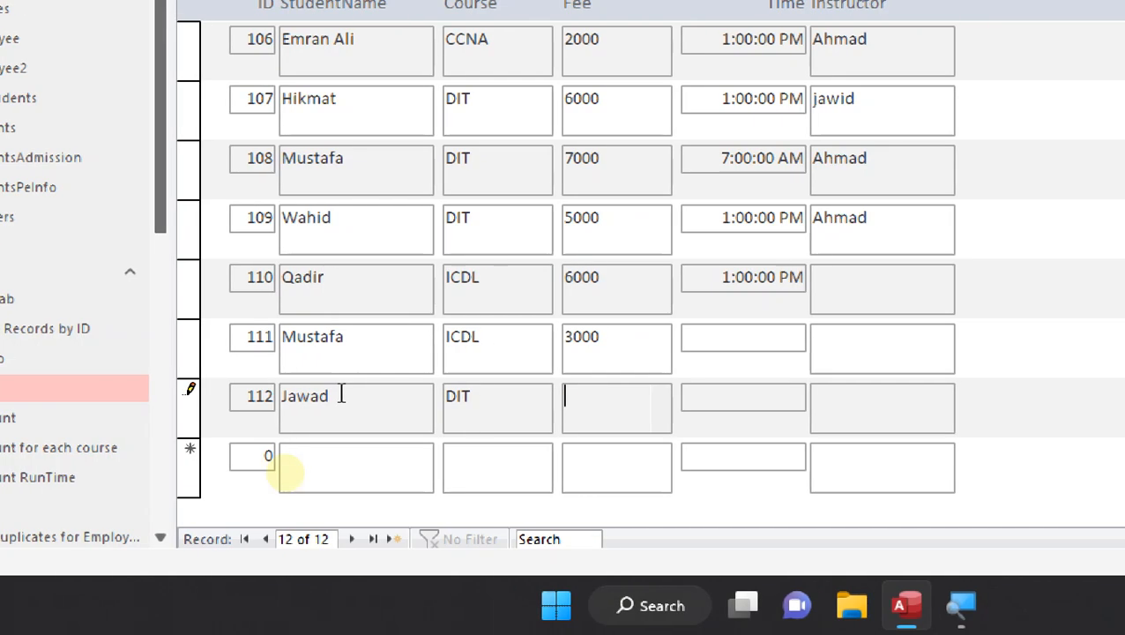
type("590")
key("BackSpace")
key("BackSpace")
type("000")
key("Tab")
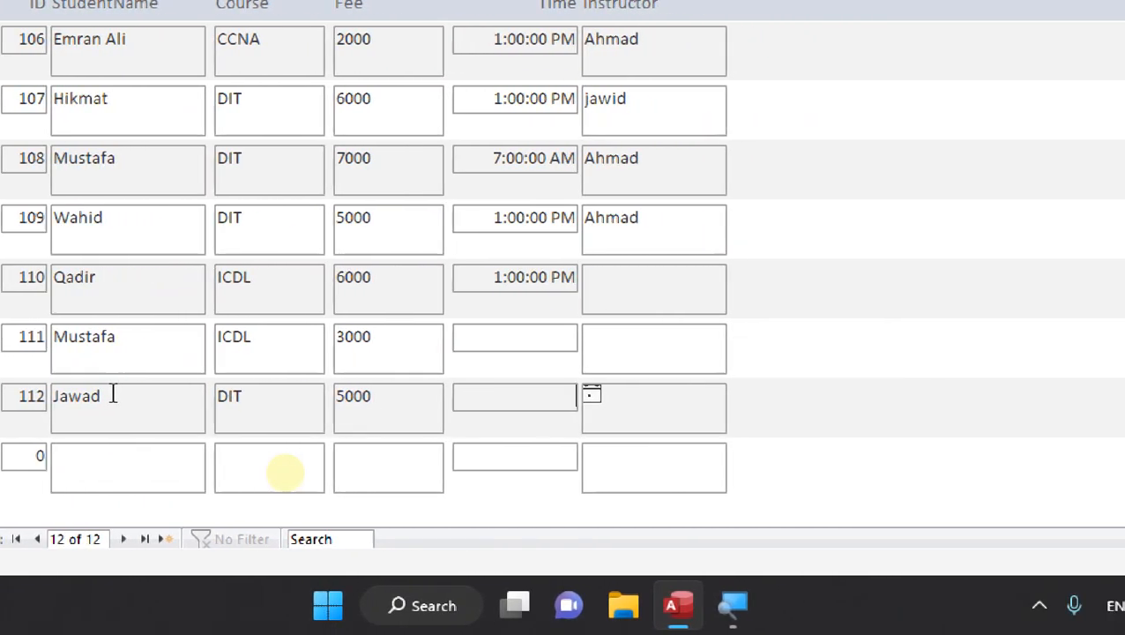
- Enter the time 7:00:00 AM and the instructor's name for record 112, and save the record
type("7:00:00 AM")
key("Tab")
type("Jawid")
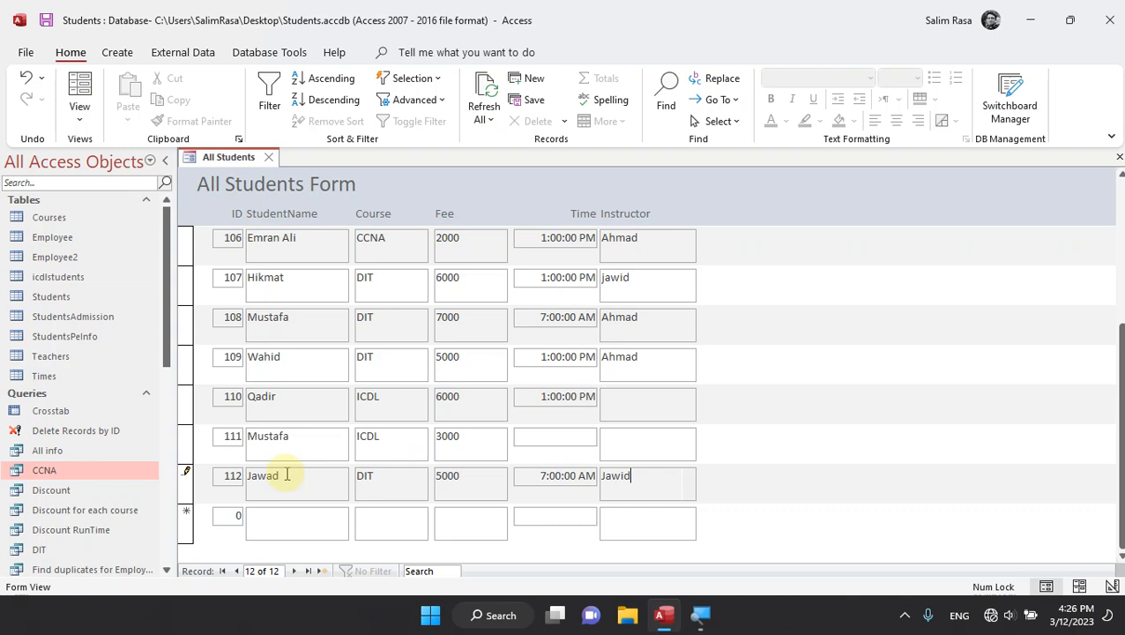
key("ctrl+s")
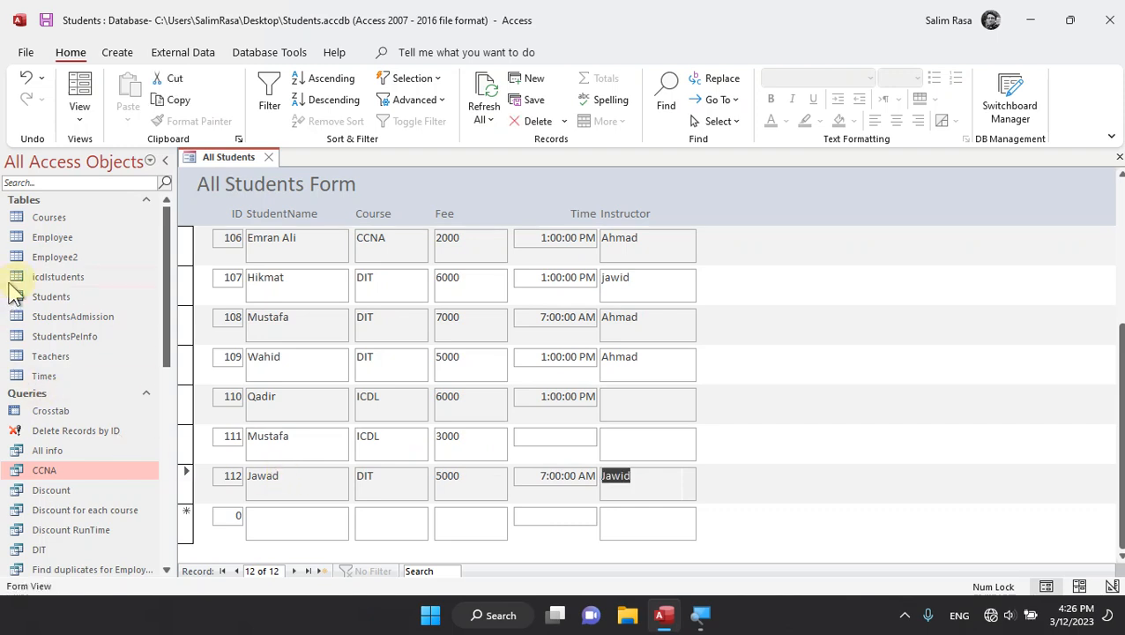
- Check the Students table for the new record, and close both the table and the All Students form
double_click(66, 299)
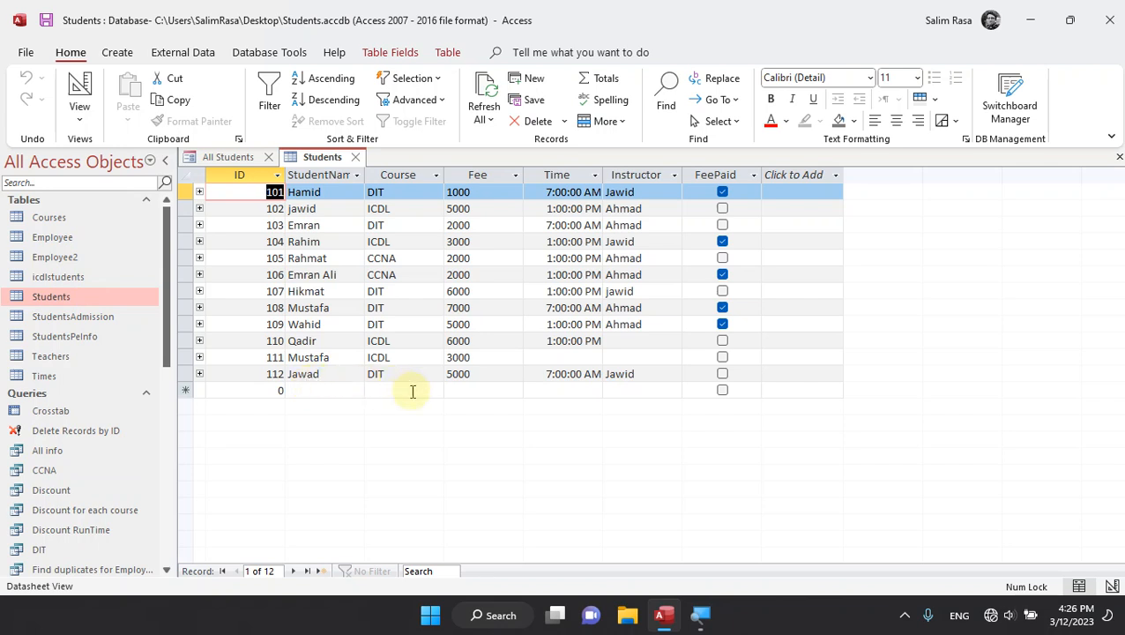
key("ctrl+w")
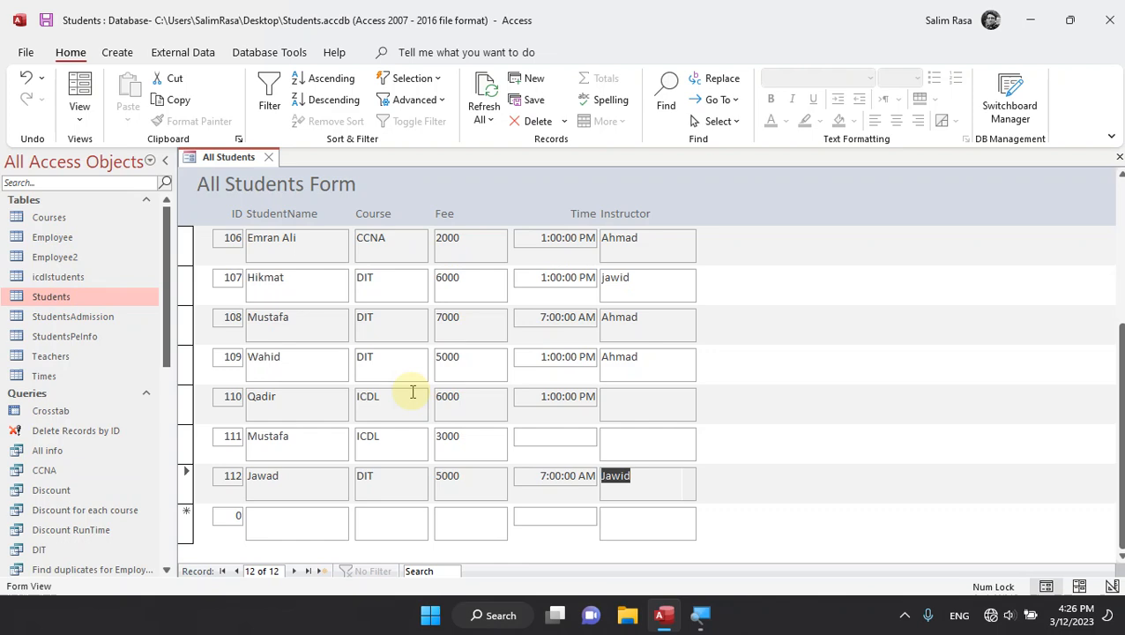
key("ctrl+w")
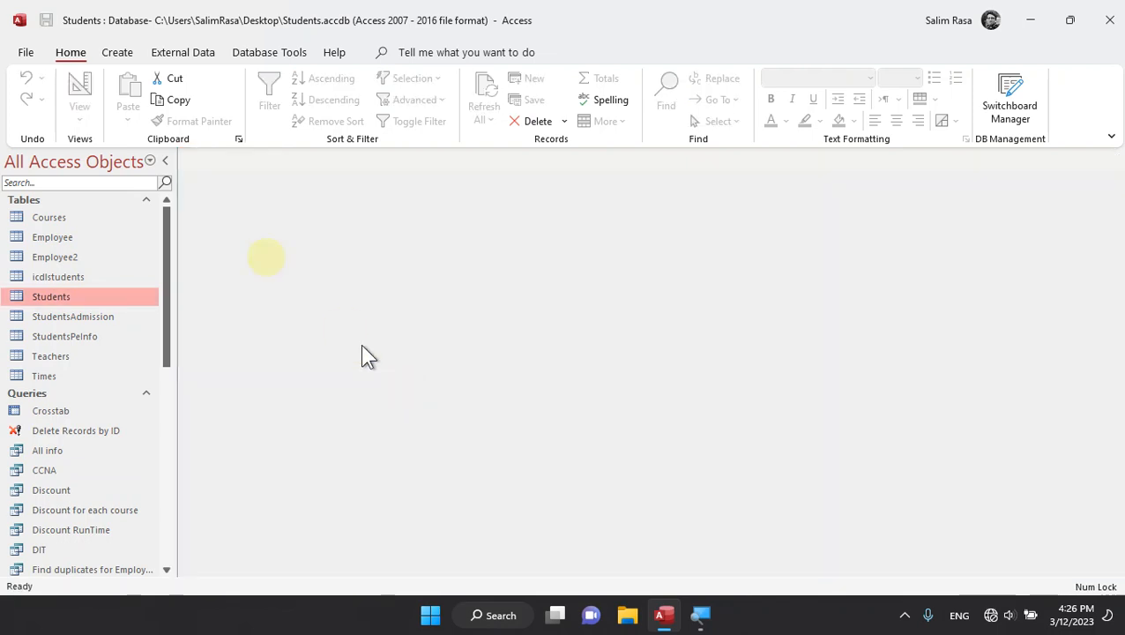
- Bring up the report creation commands and launch Notepad from the Run dialog
left_click(117, 52)
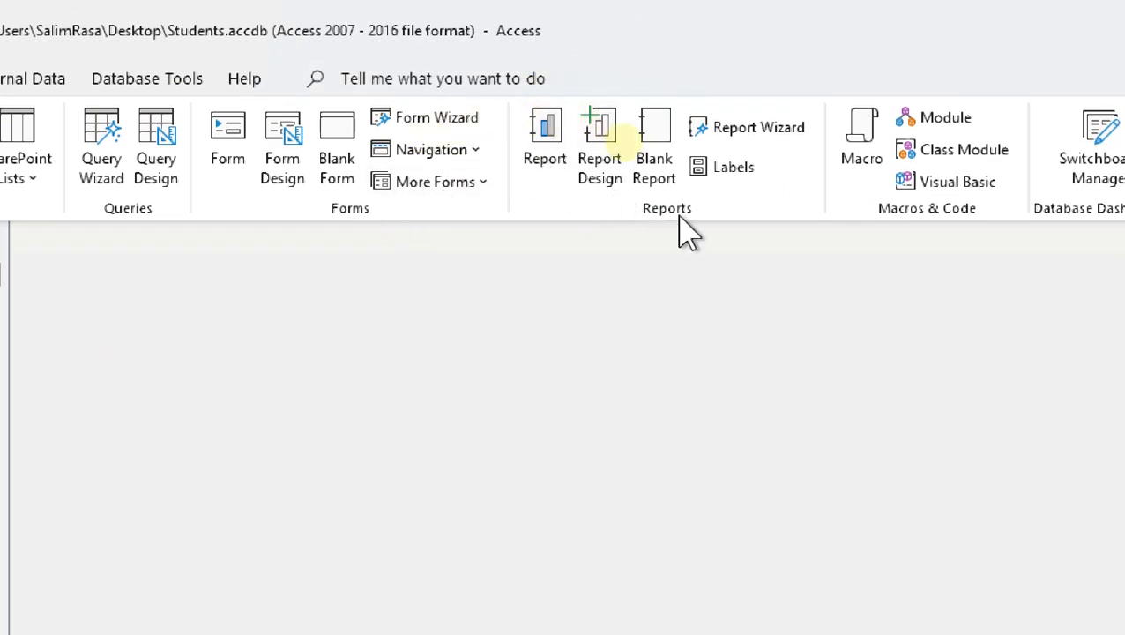
key("super+r")
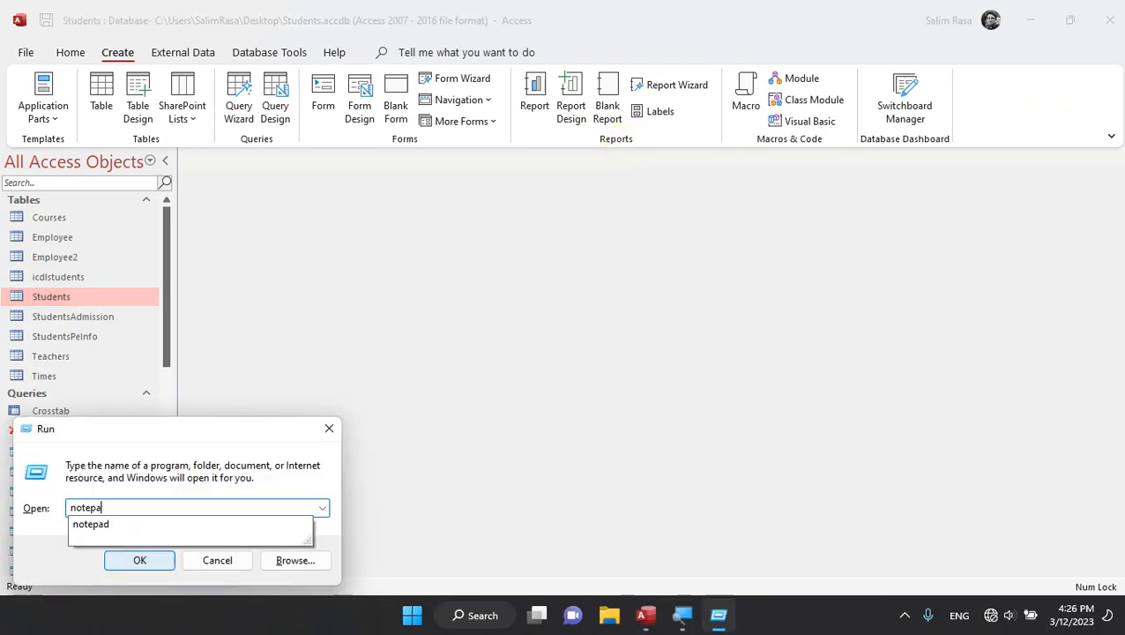
type("d")
left_click(139, 560)
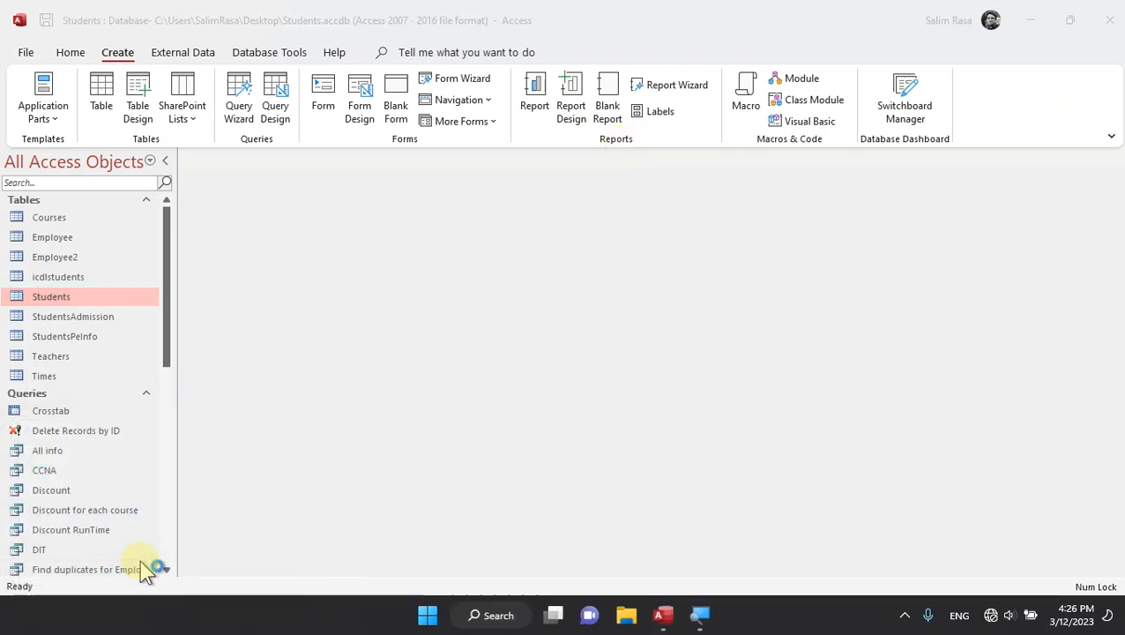
- Write the note "Report: printing, exporting data" followed by a new line in Notepad, and minimize its window
type("Report: ")
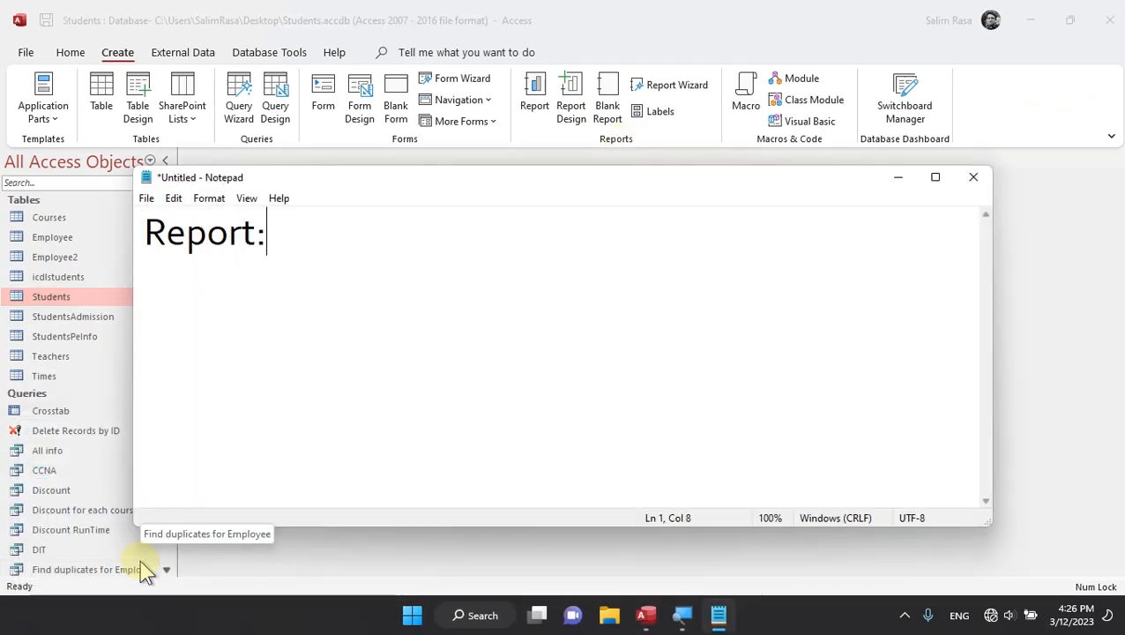
type("pri")
type("nting da")
key("BackSpace")
key("BackSpace")
key("BackSpace")
type(", ")
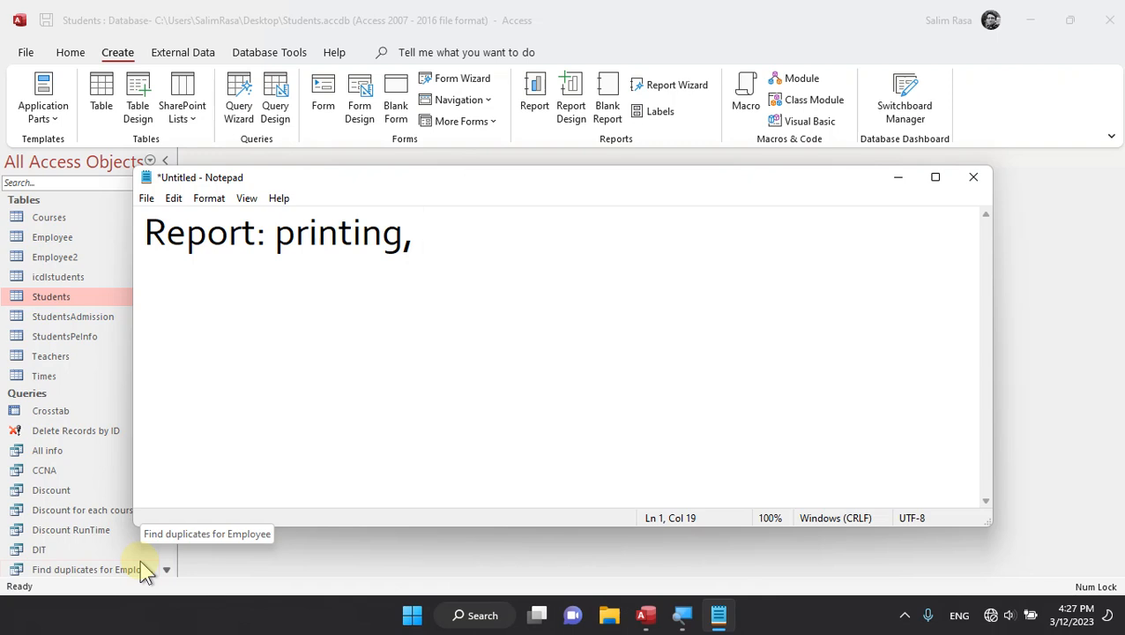
type("expore")
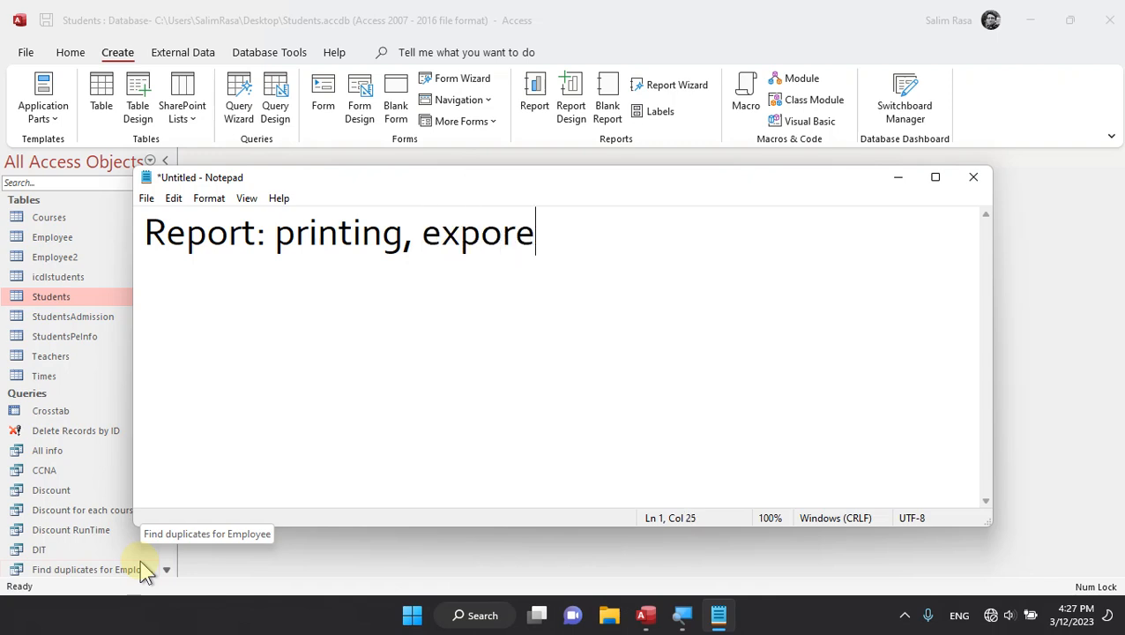
key("BackSpace")
type("ting ")
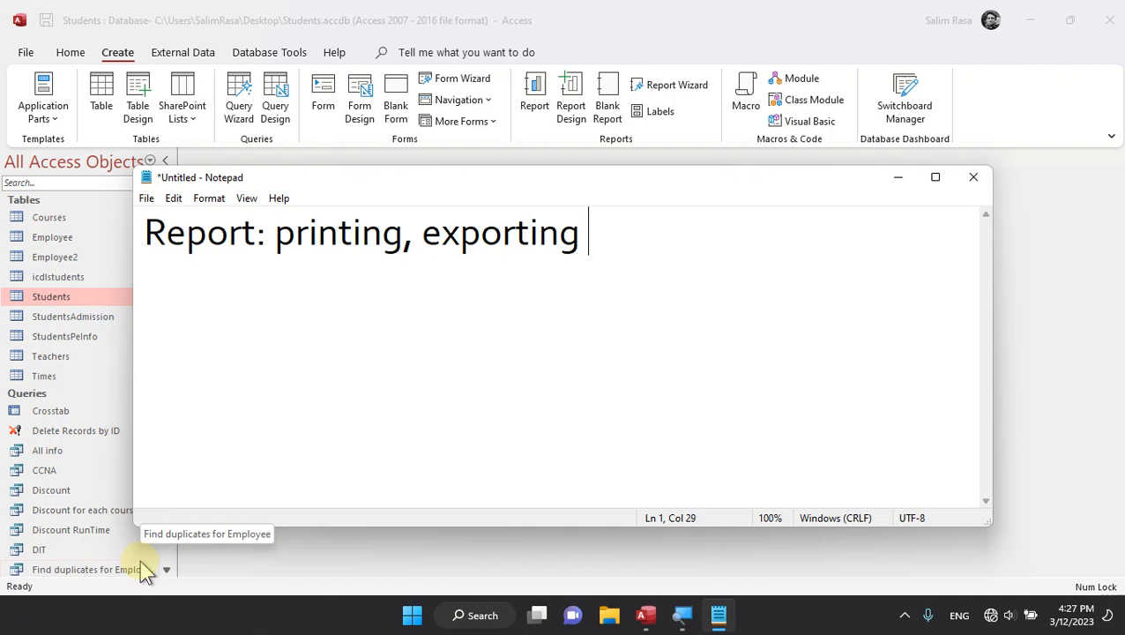
type("data")
key("Return")
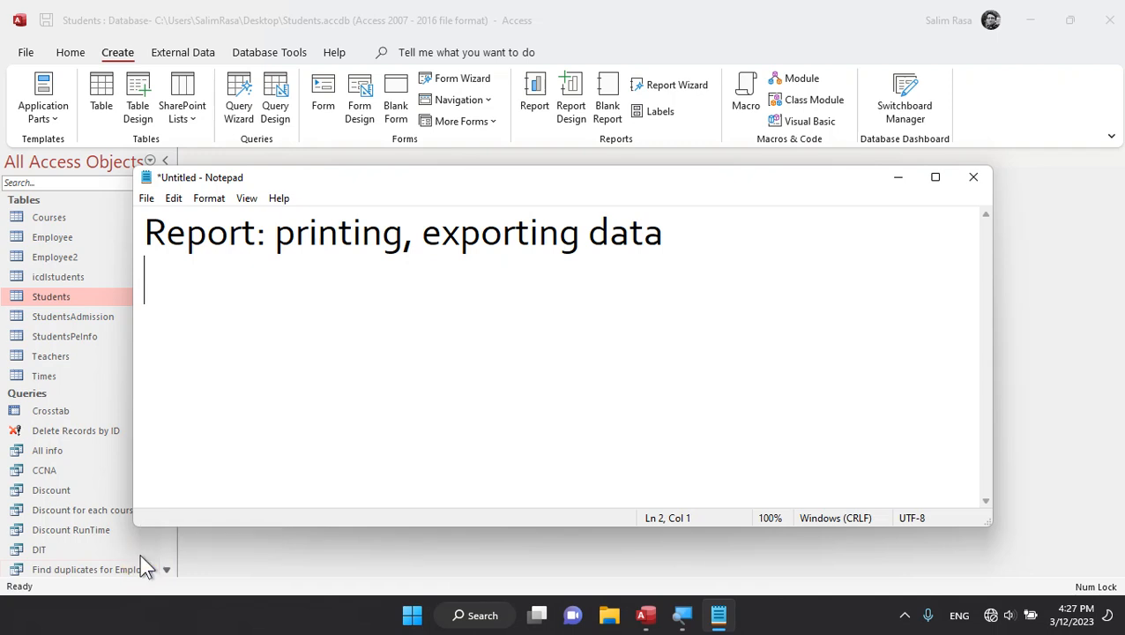
left_click(900, 185)
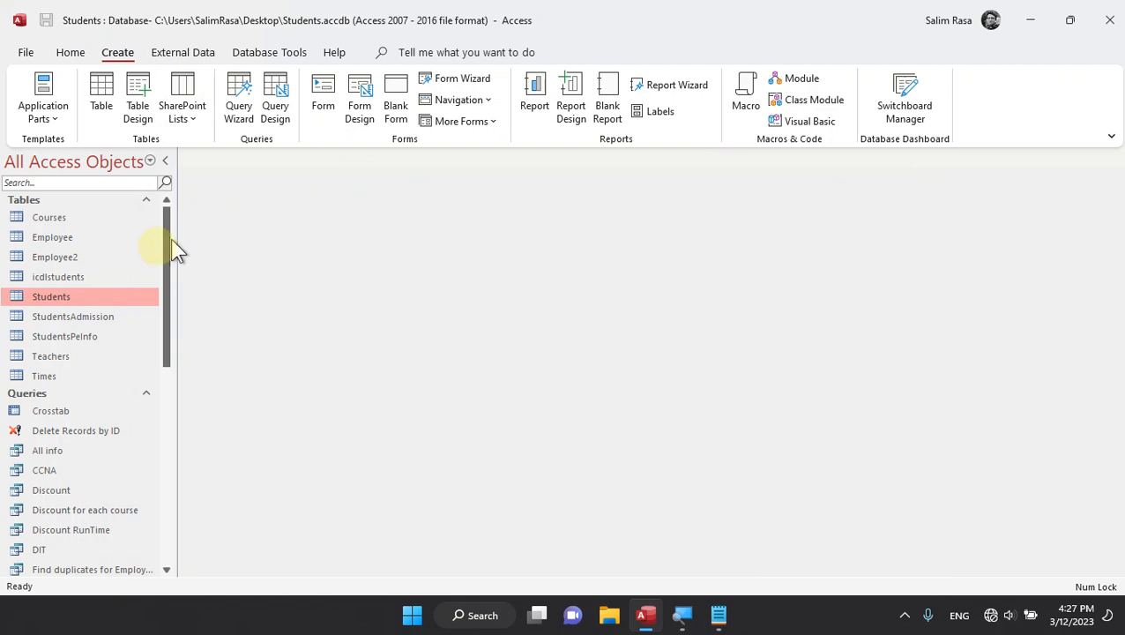
- Create a basic report from the Students table in Access, close the property sheet, and review the report down to its page footer
left_click(80, 317)
left_click(64, 299)
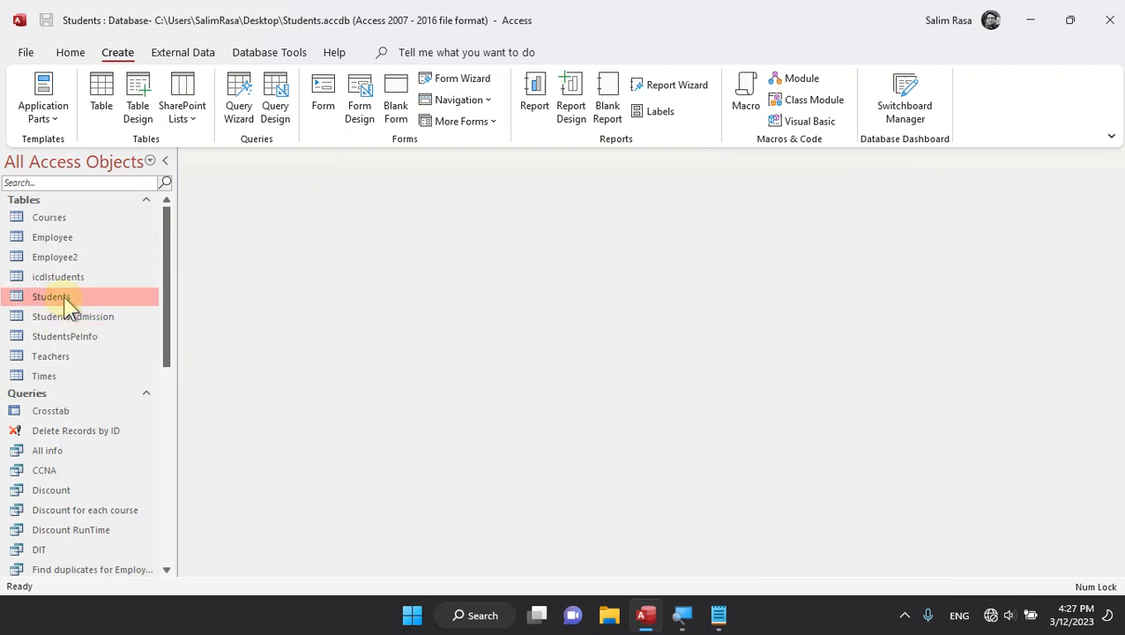
left_click(533, 98)
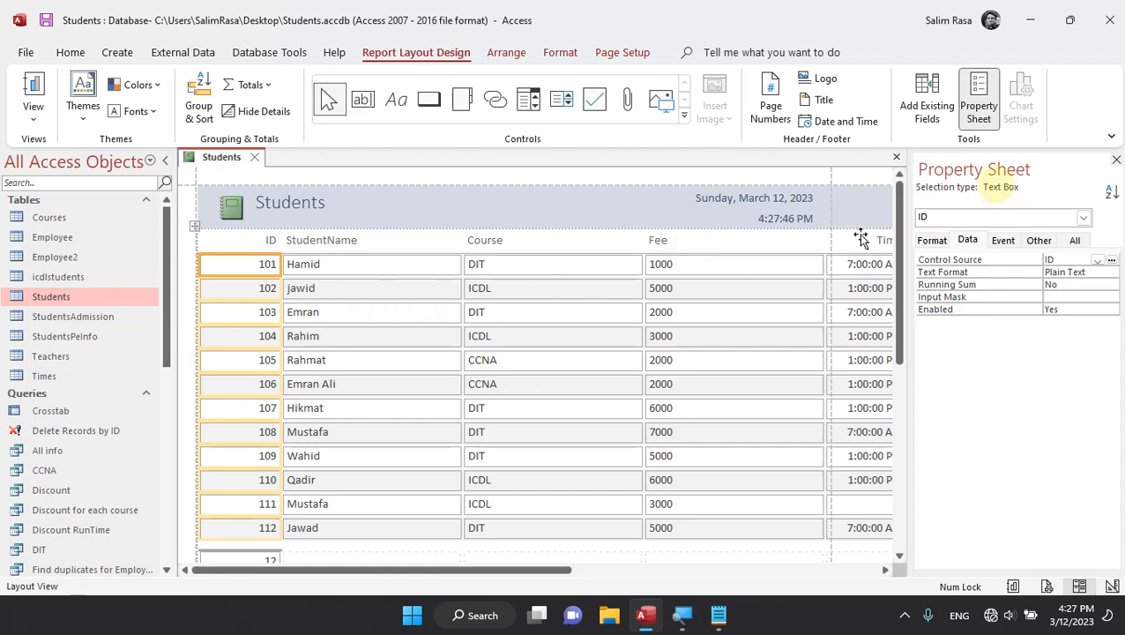
left_click(1115, 159)
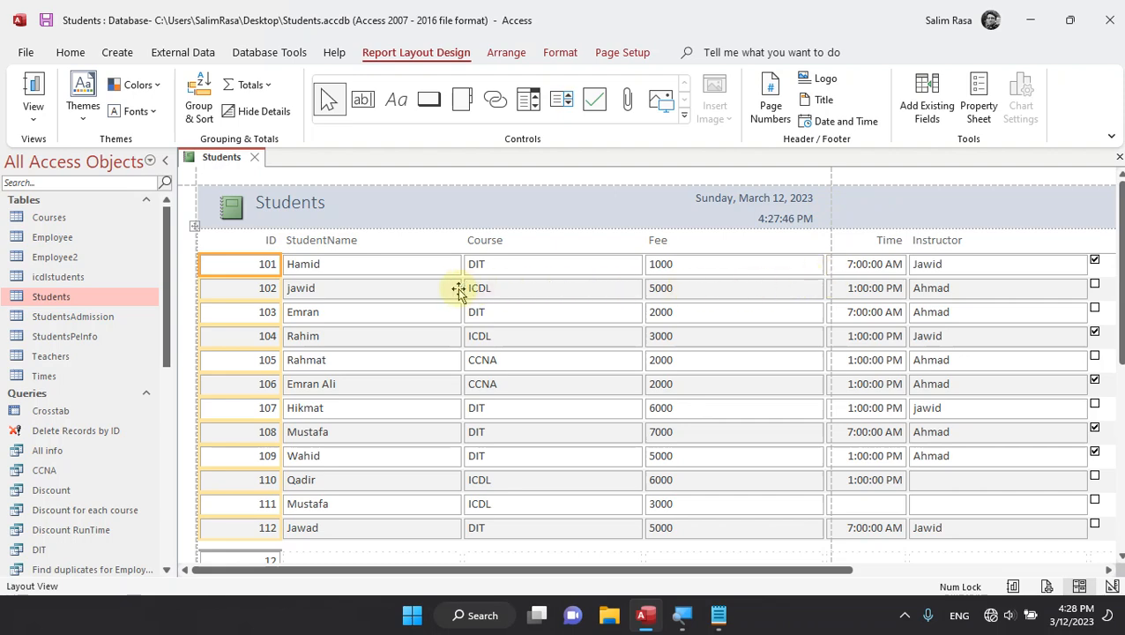
scroll(470, 311, "down", 1)
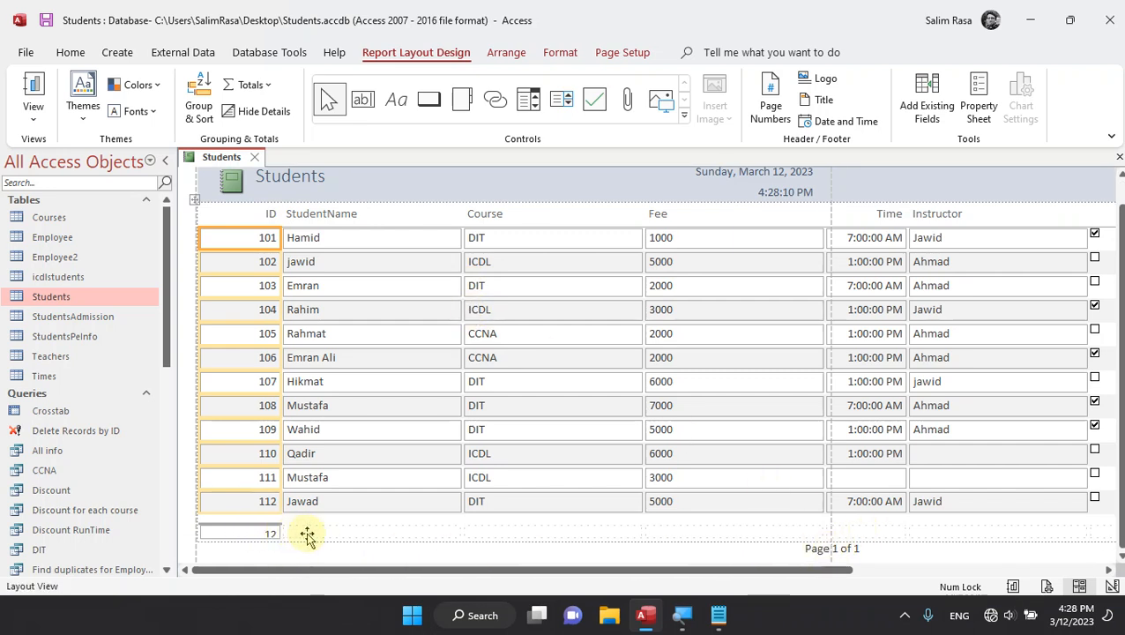
left_click_drag(820, 565, 409, 615)
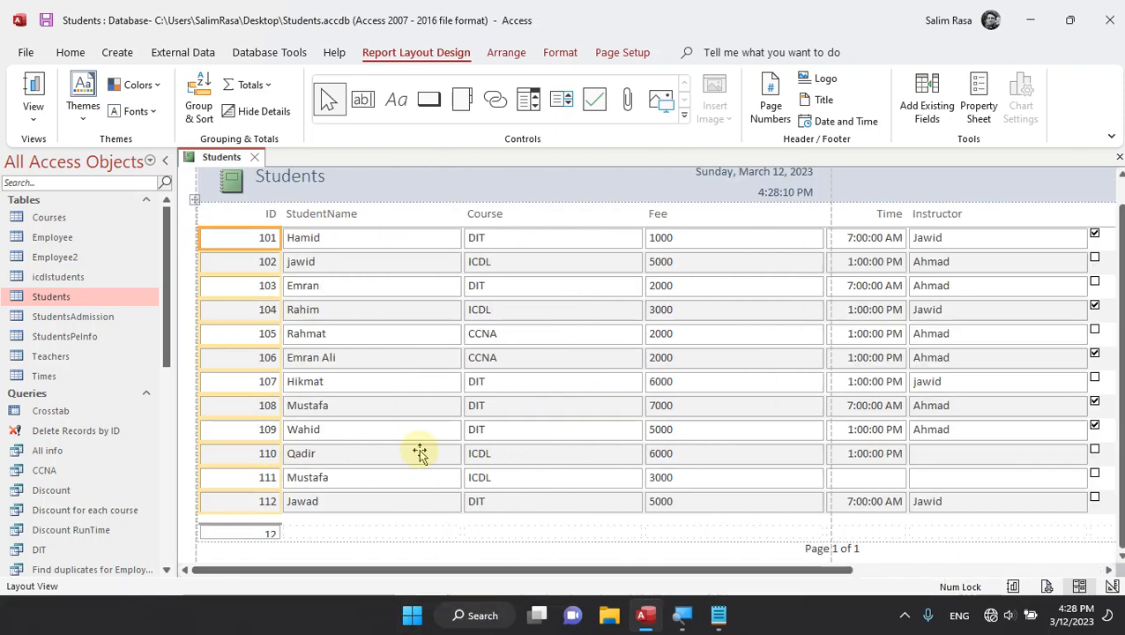
- Save the basic report under the name Students and close it
key("ctrl+s")
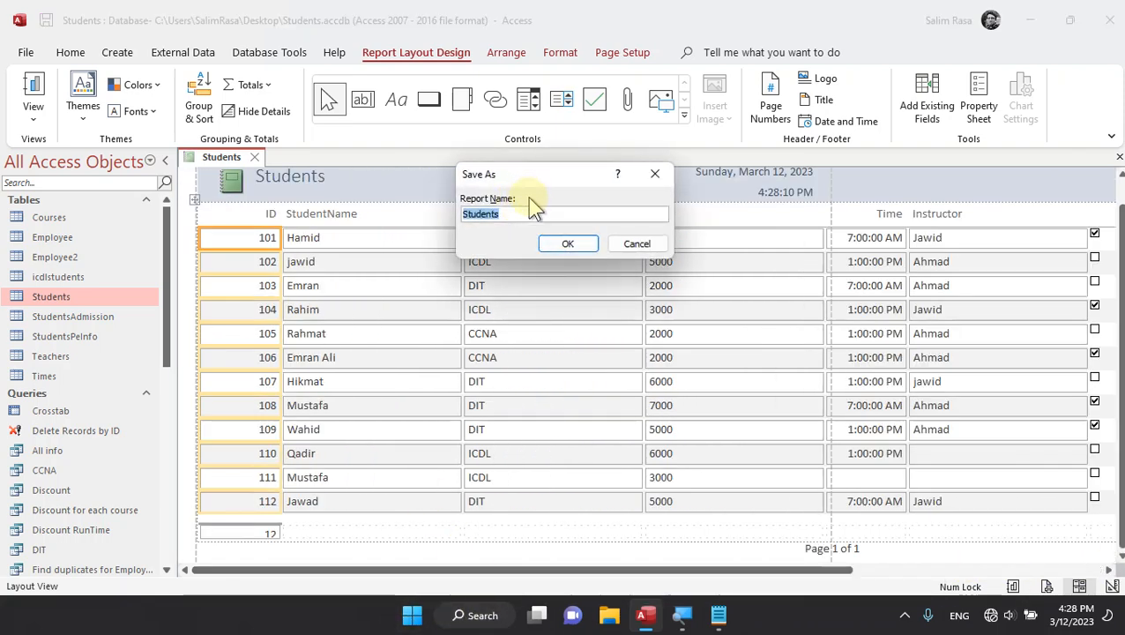
left_click(562, 243)
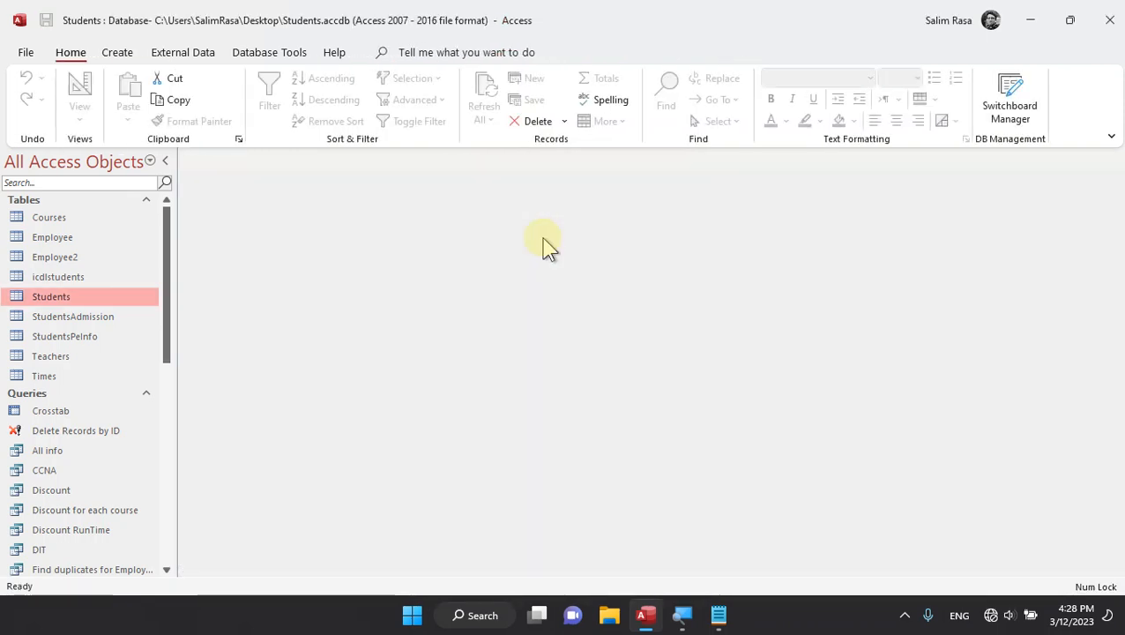
- Start the Report Wizard and choose the Students table as the source of the new report
left_click(122, 54)
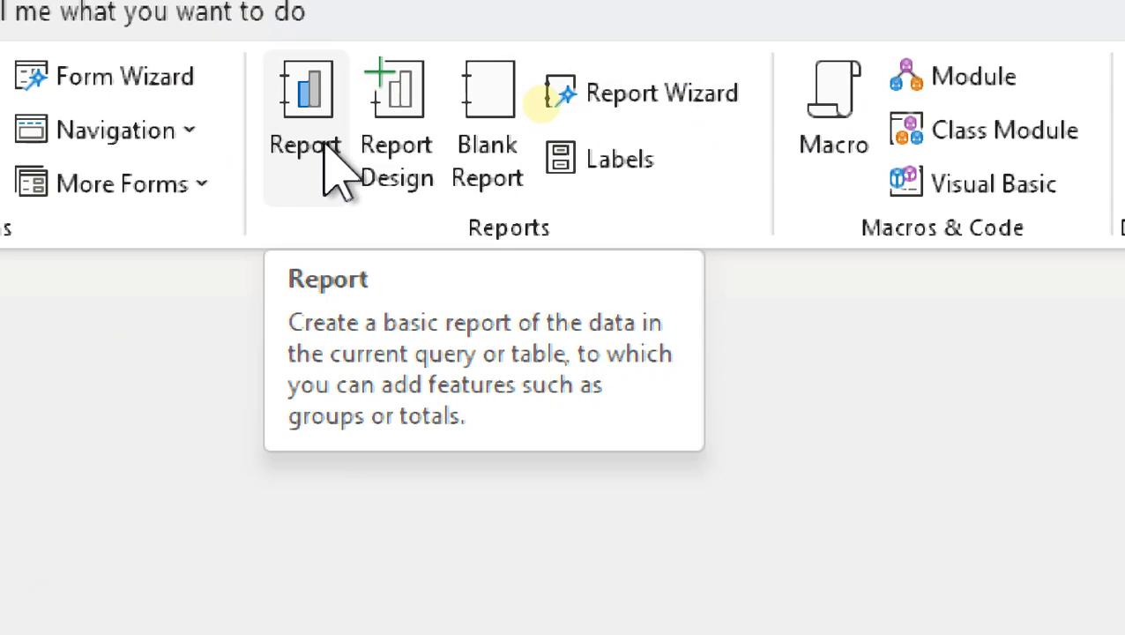
left_click(699, 86)
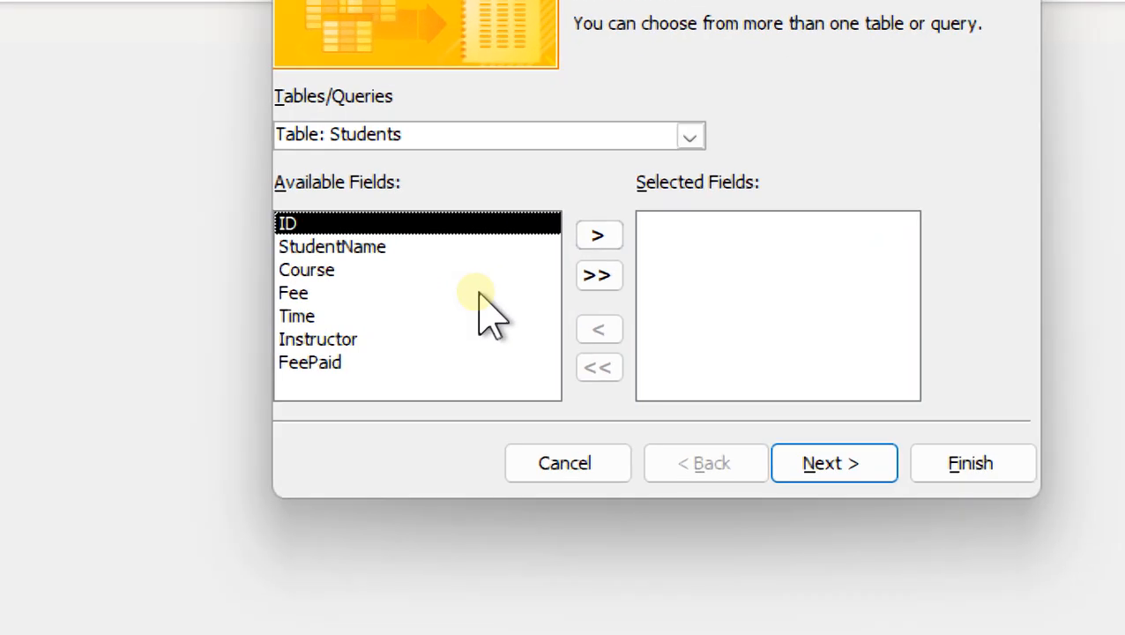
left_click(689, 137)
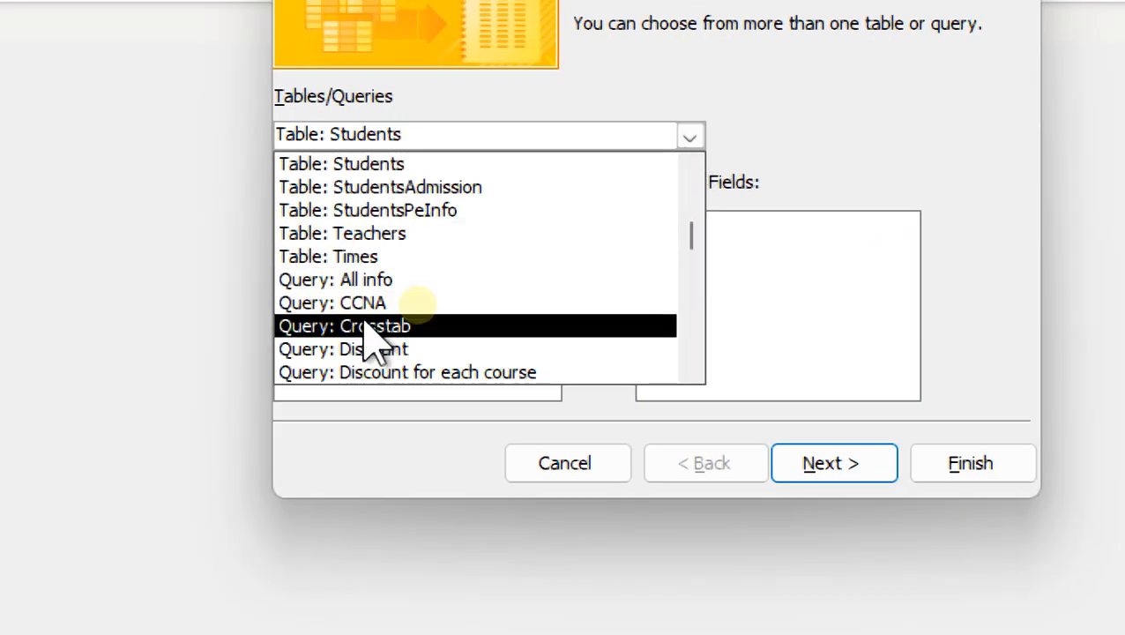
scroll(372, 348, "down", 2)
scroll(373, 348, "down", 3)
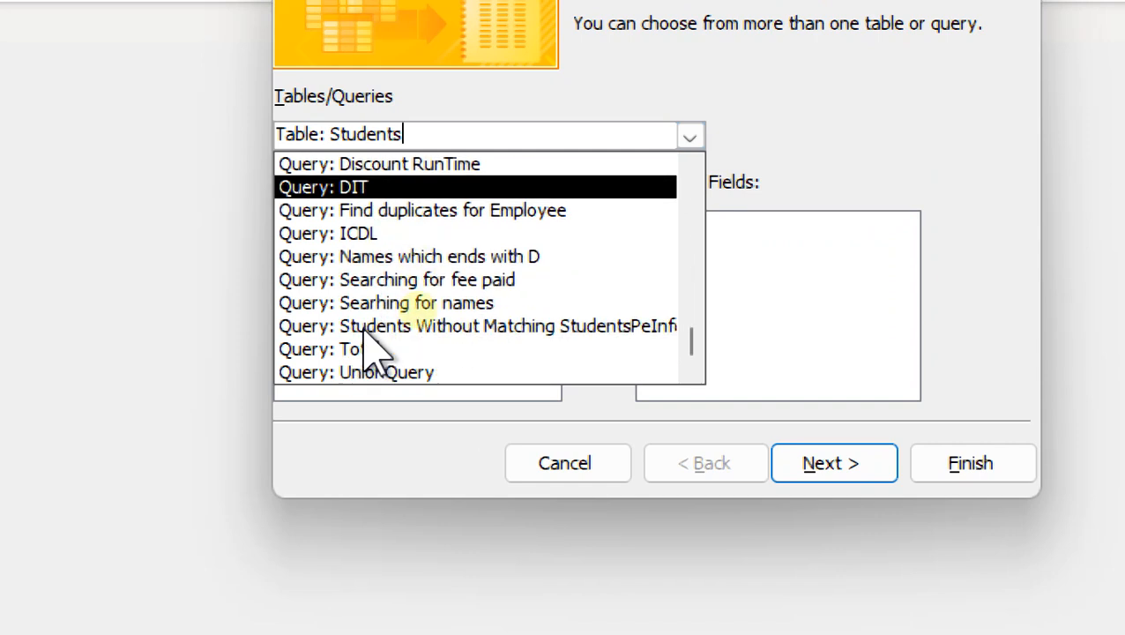
scroll(370, 339, "up", 5)
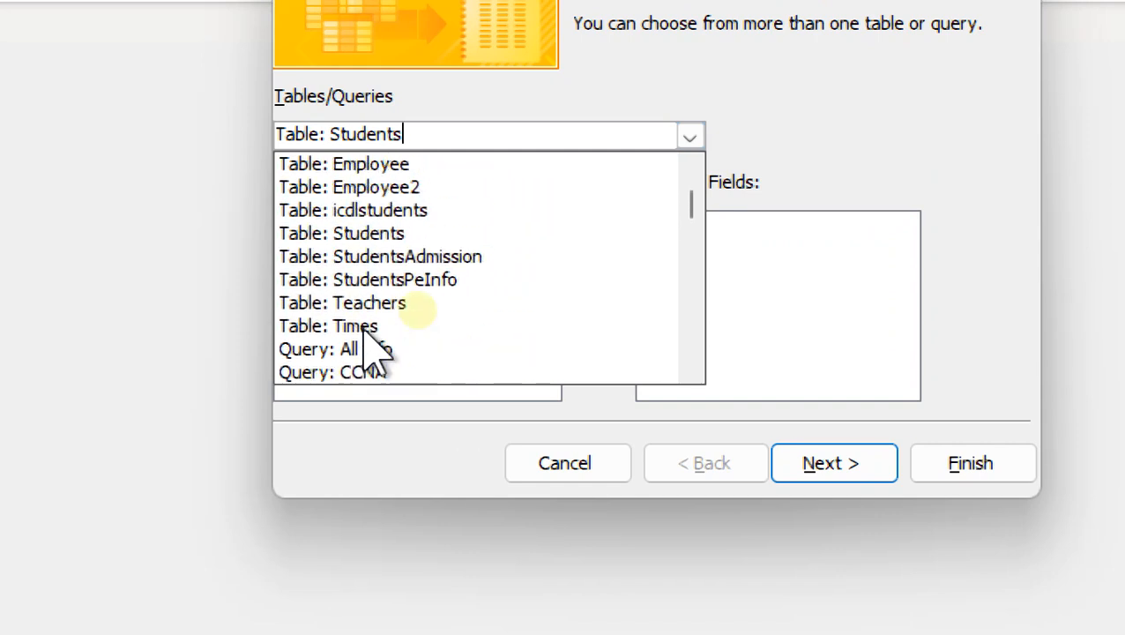
left_click(373, 238)
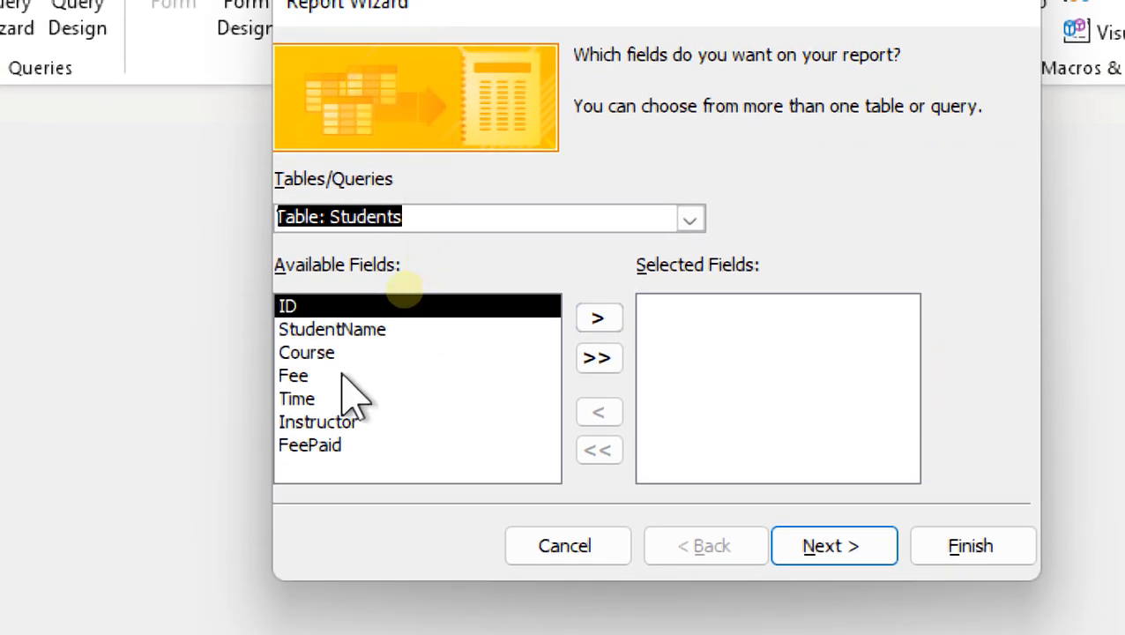
- Add the ID, StudentName, Course and Fee fields to the report and continue to the grouping options
left_click(599, 319)
left_click(599, 318)
left_click(599, 318)
left_click(598, 319)
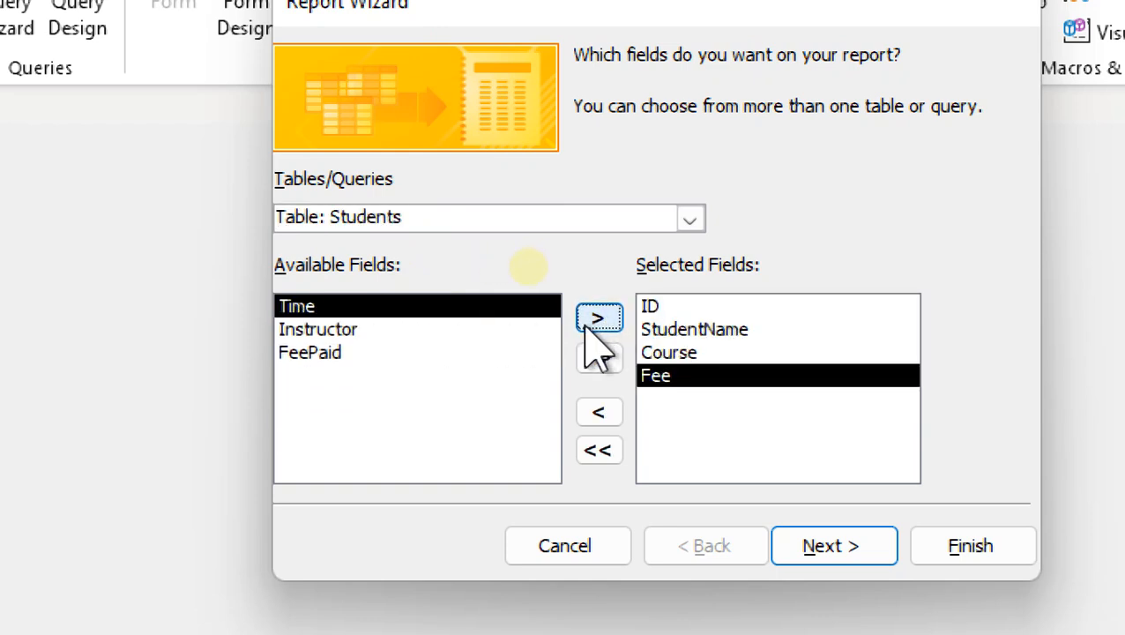
left_click(850, 535)
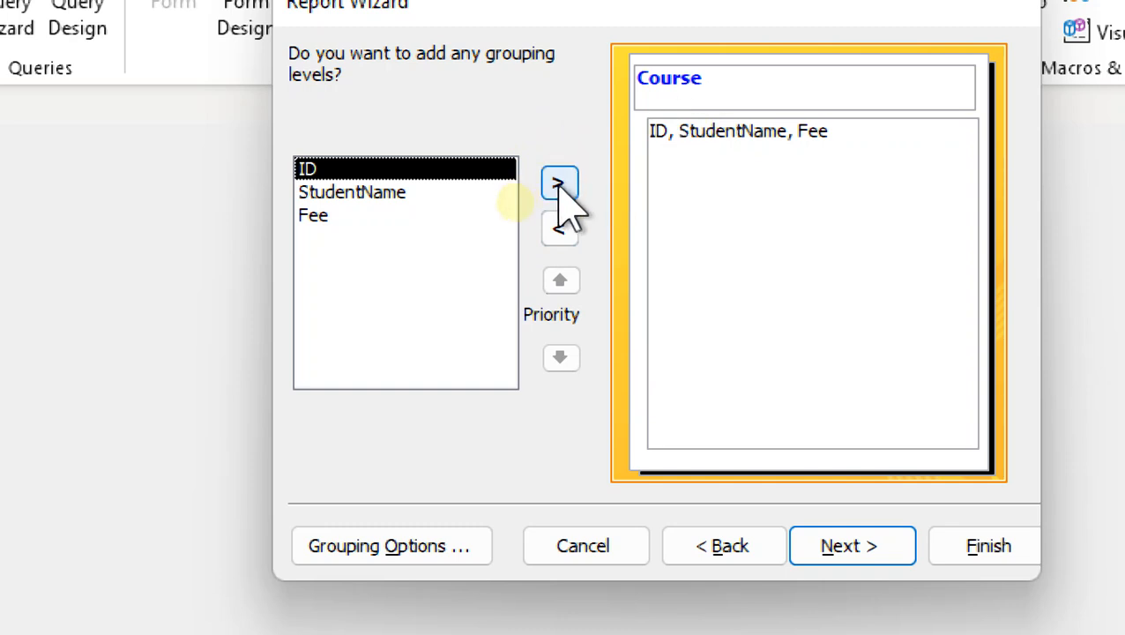
- Redo the report's grouping level by Course and continue to the sort options
left_click(557, 231)
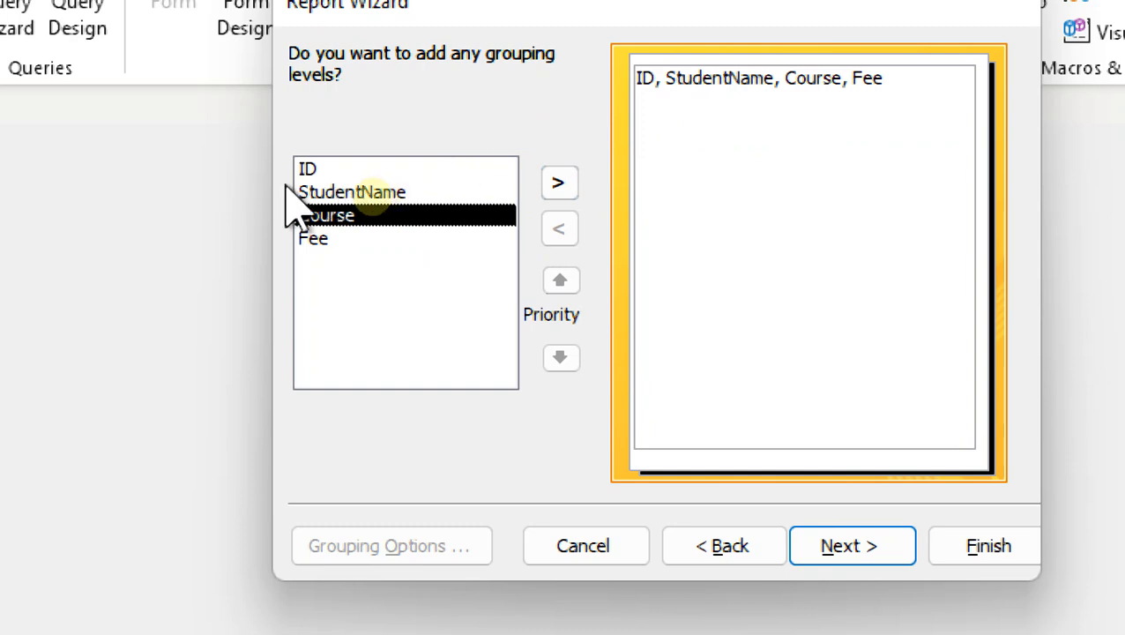
left_click(559, 197)
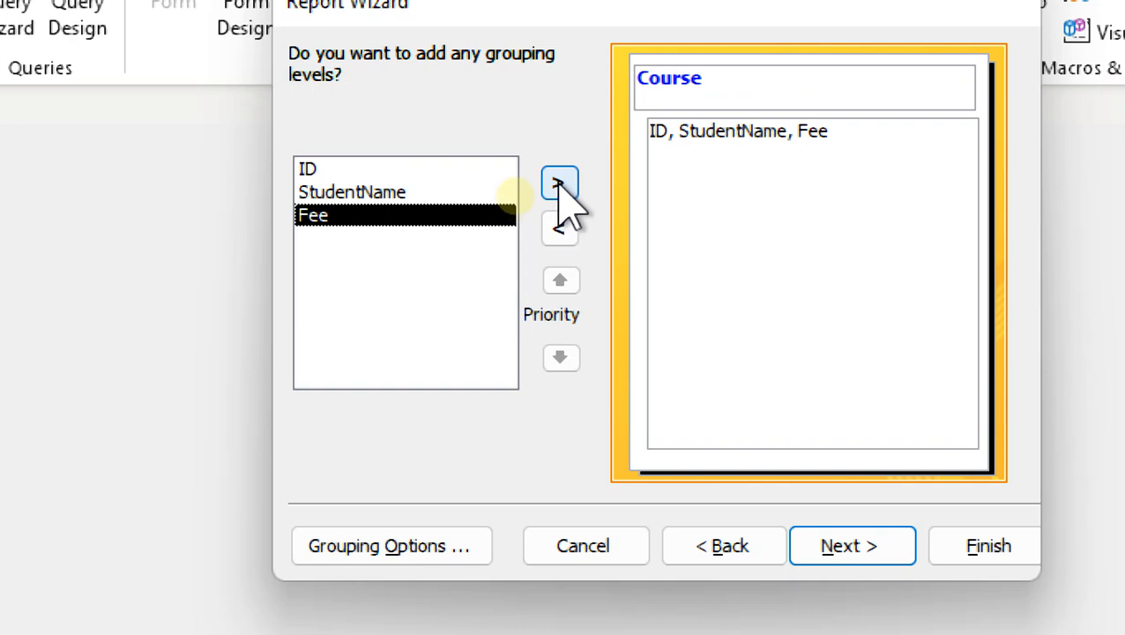
left_click(892, 545)
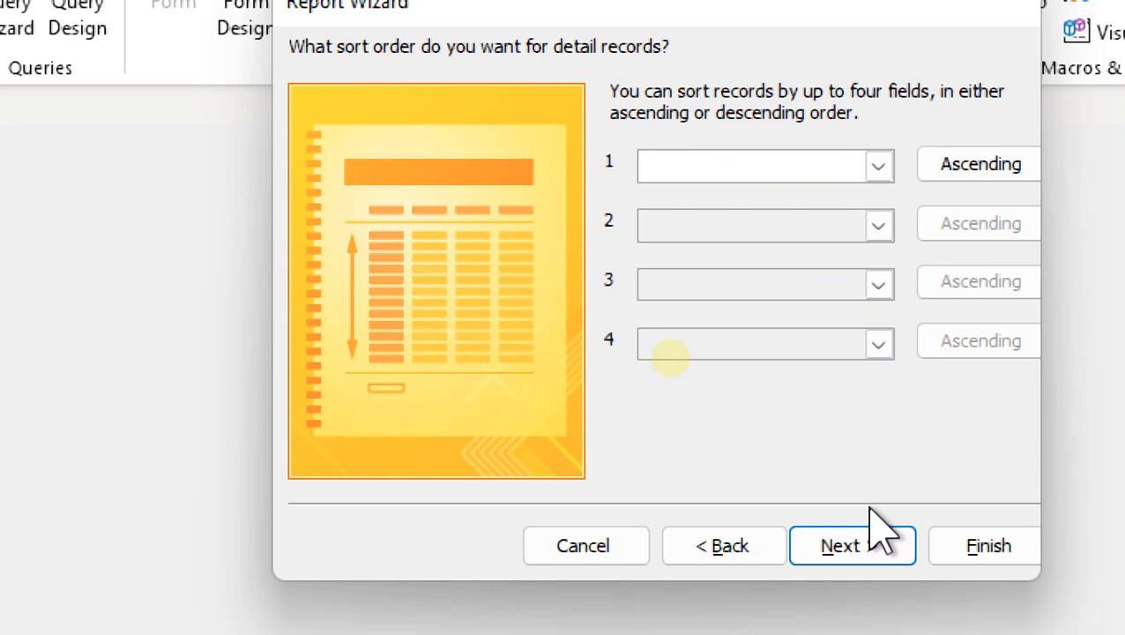
- Sort the detail records by ID in ascending order and continue to the layout options
left_click(886, 173)
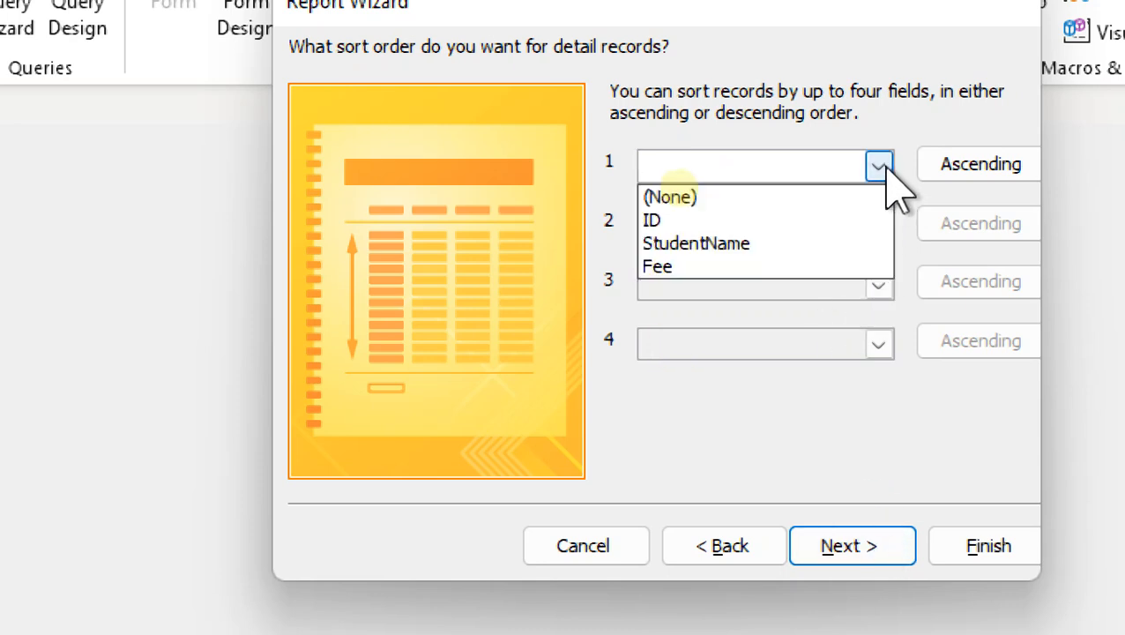
left_click(681, 222)
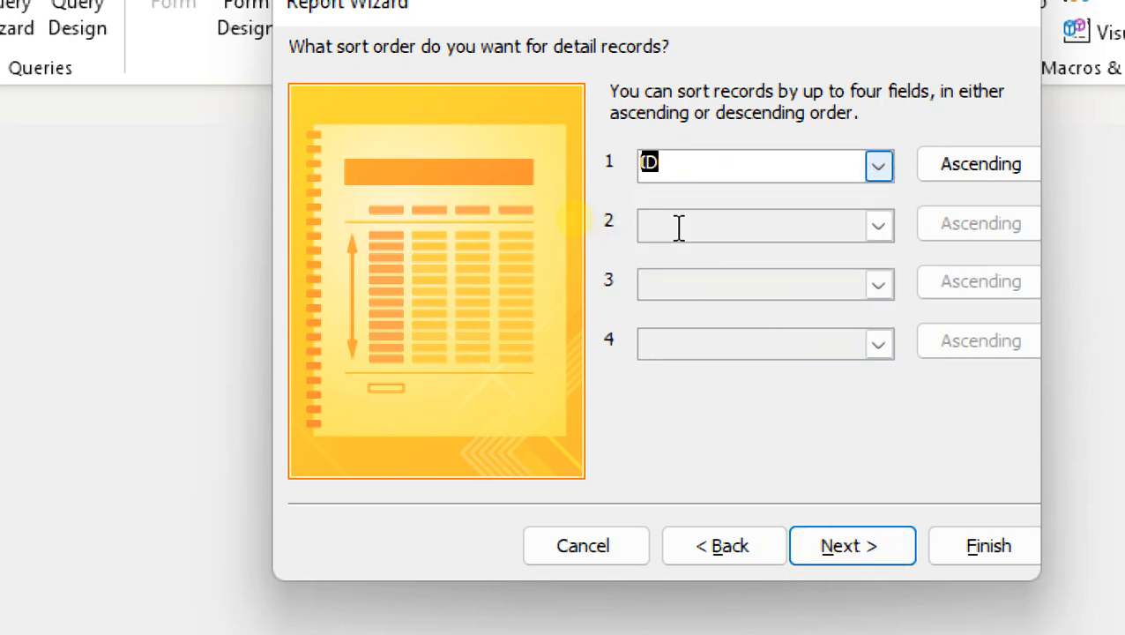
left_click(952, 172)
left_click(980, 168)
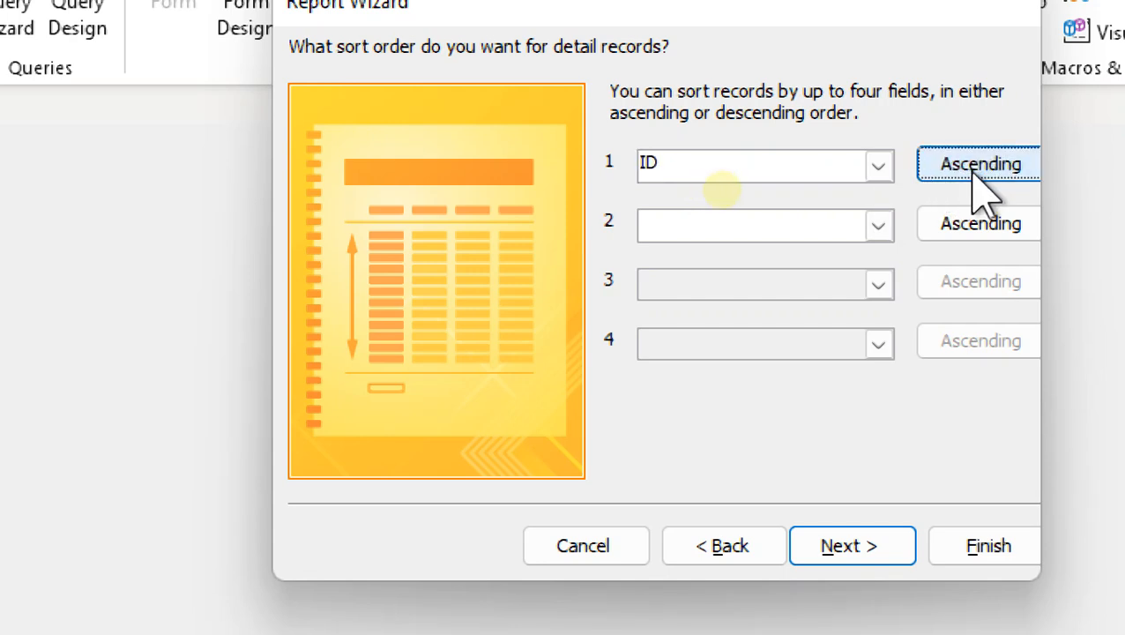
left_click(980, 167)
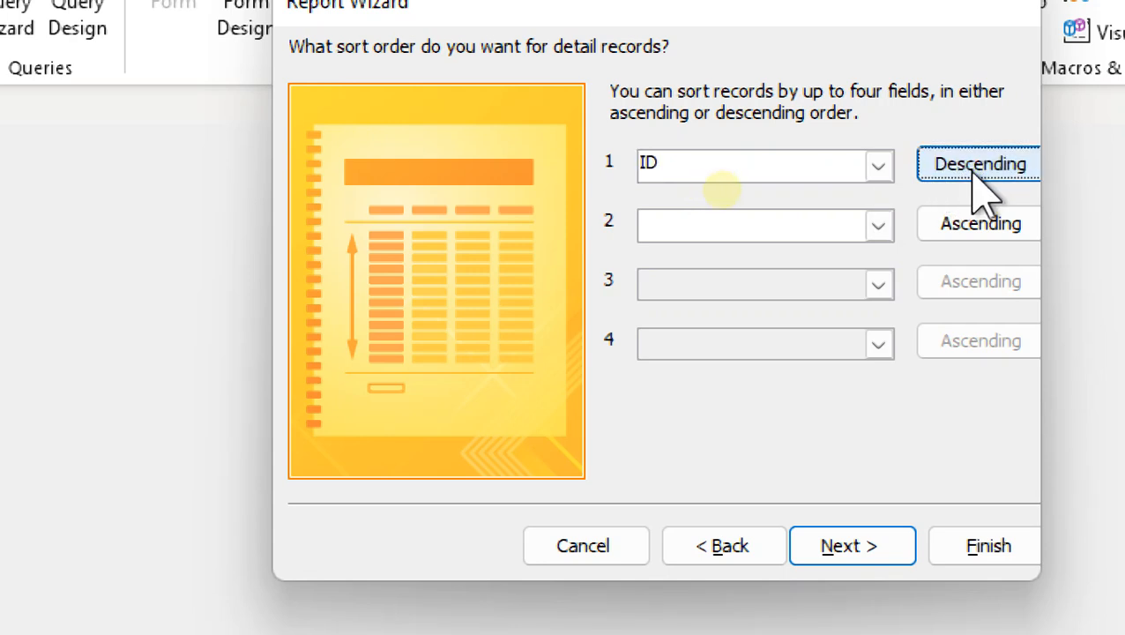
left_click(979, 176)
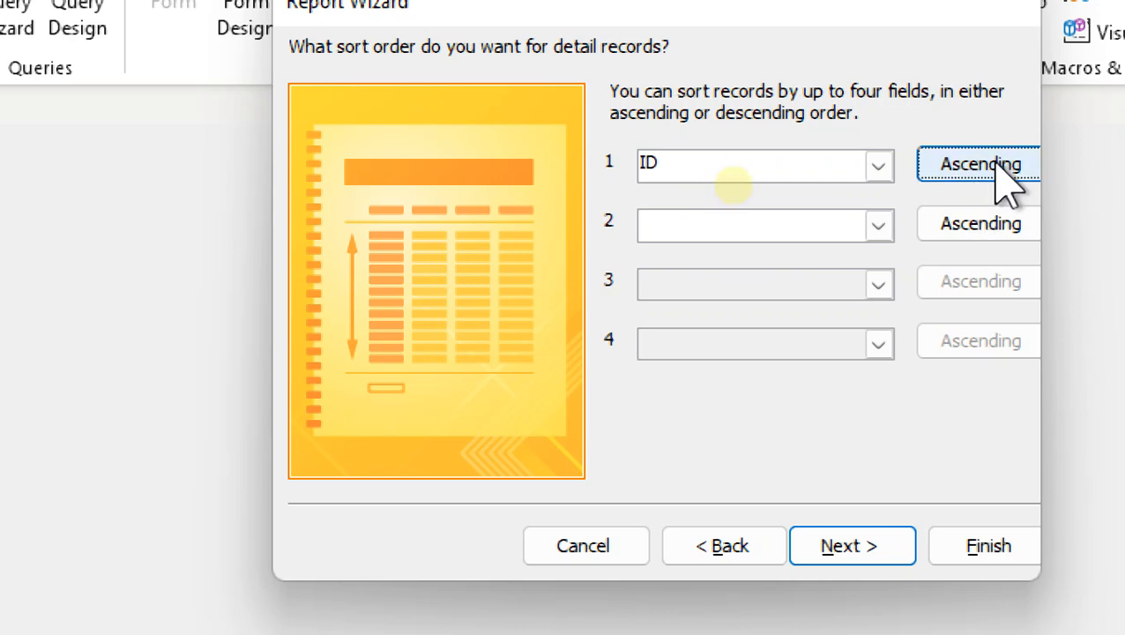
left_click(890, 548)
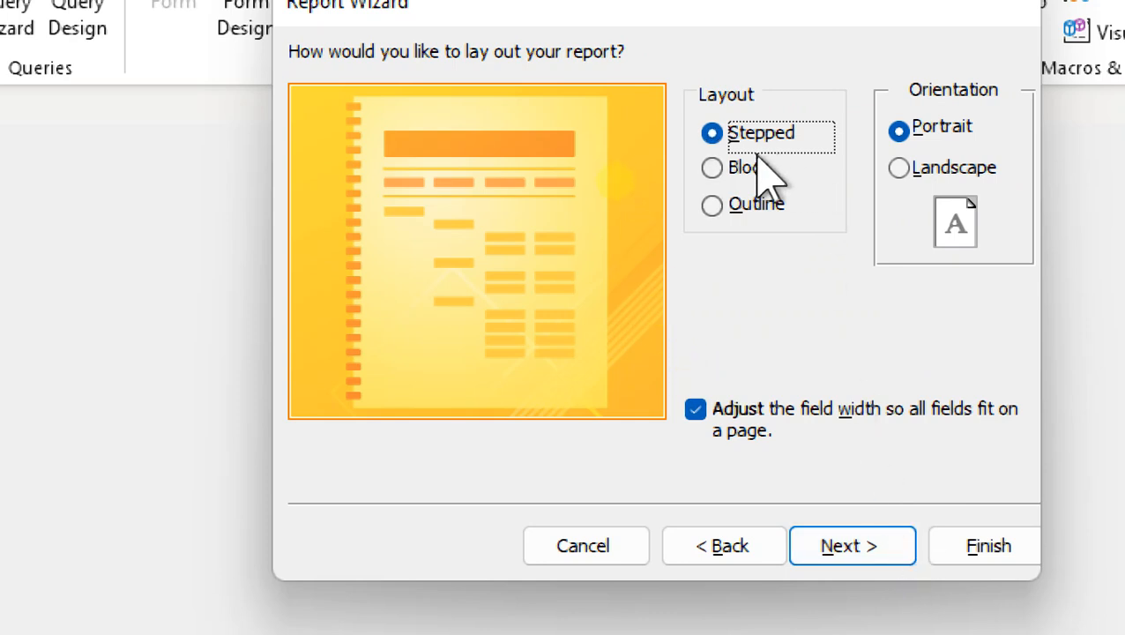
- Compare the layout and orientation choices, set the report to Block layout in Portrait orientation, and continue
left_click(730, 169)
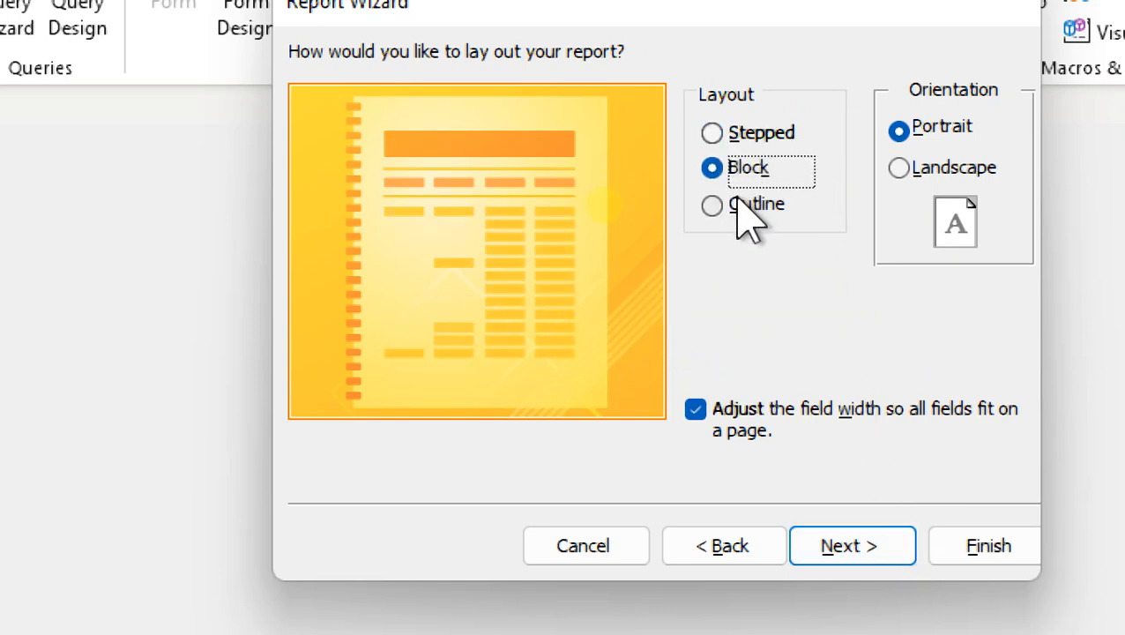
left_click(738, 208)
left_click(742, 144)
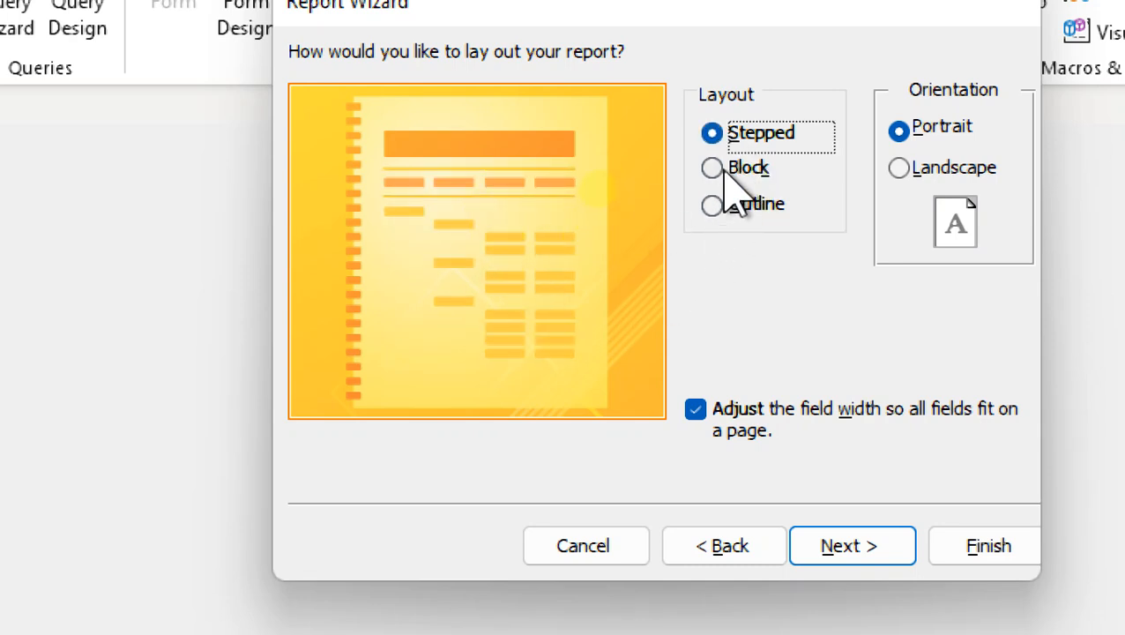
left_click(721, 171)
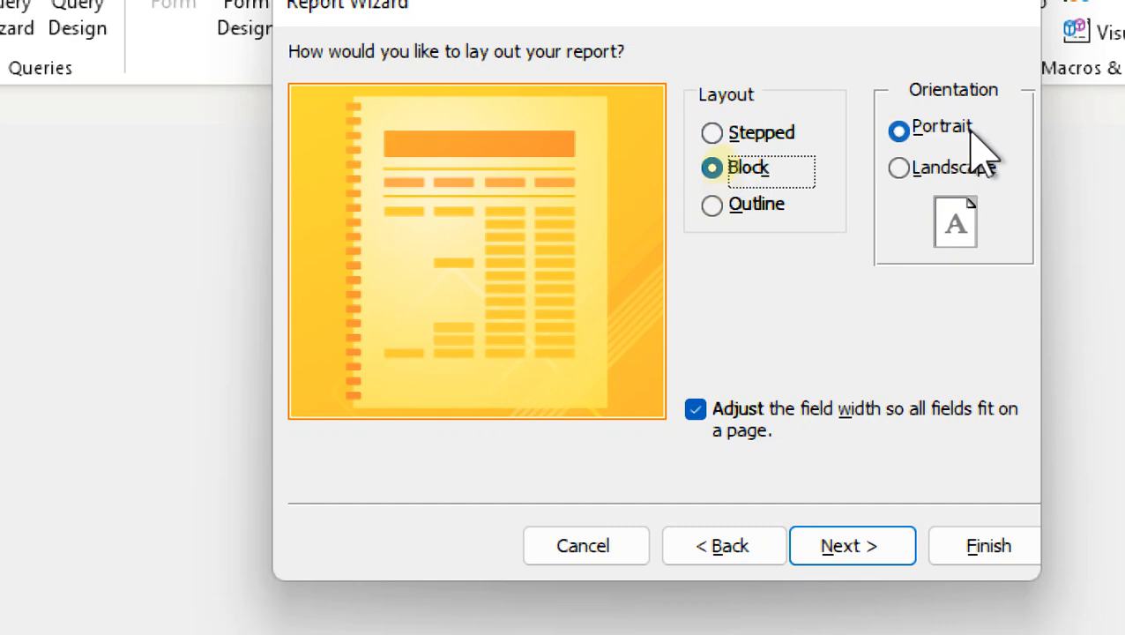
left_click(919, 170)
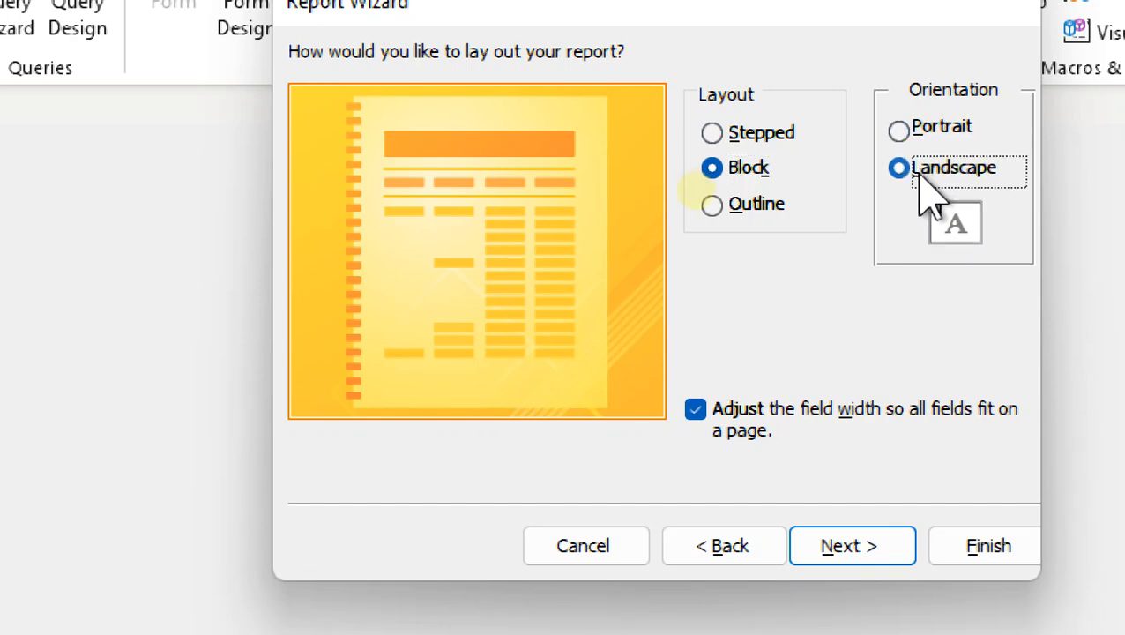
left_click(913, 129)
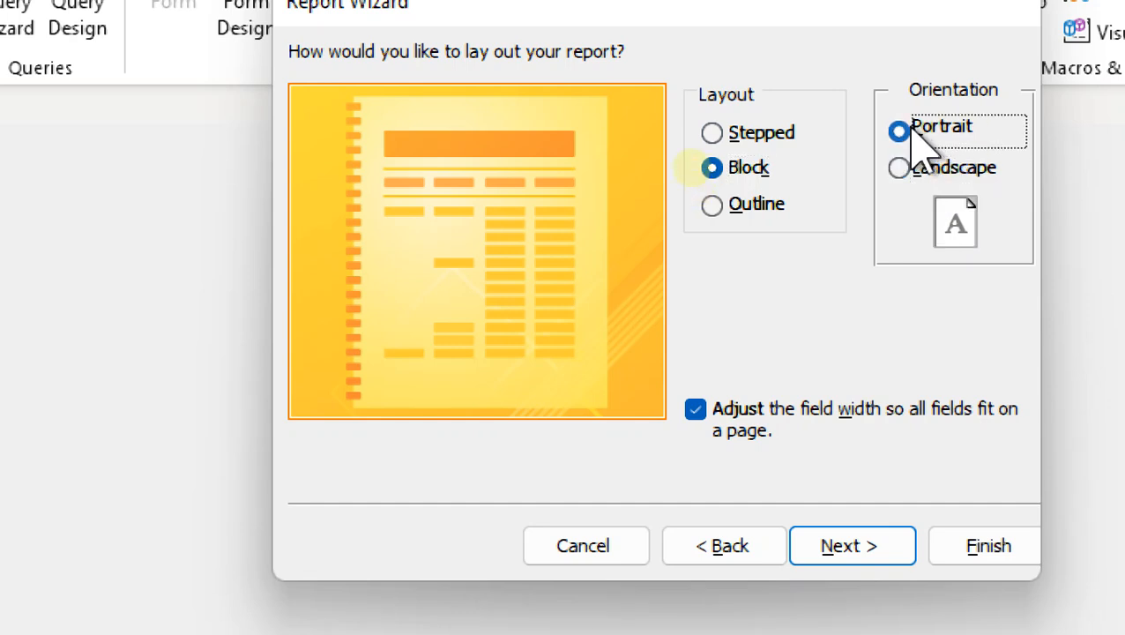
left_click(860, 549)
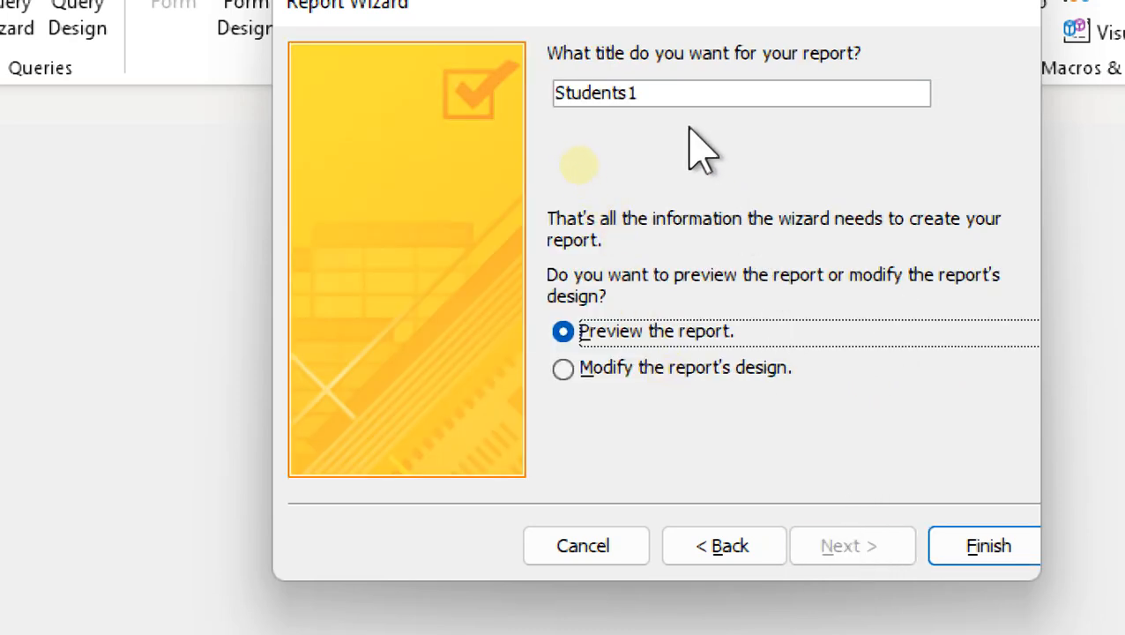
- Title the report StudentsReport and finish the wizard with the report opened in preview
left_click_drag(672, 99, 527, 101)
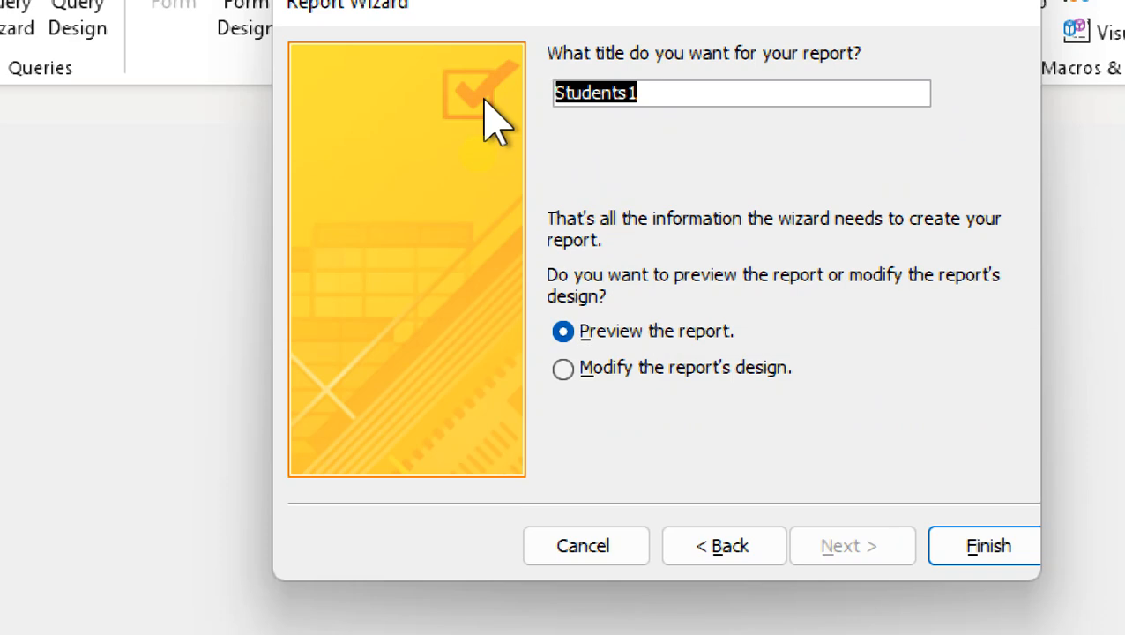
key("Right")
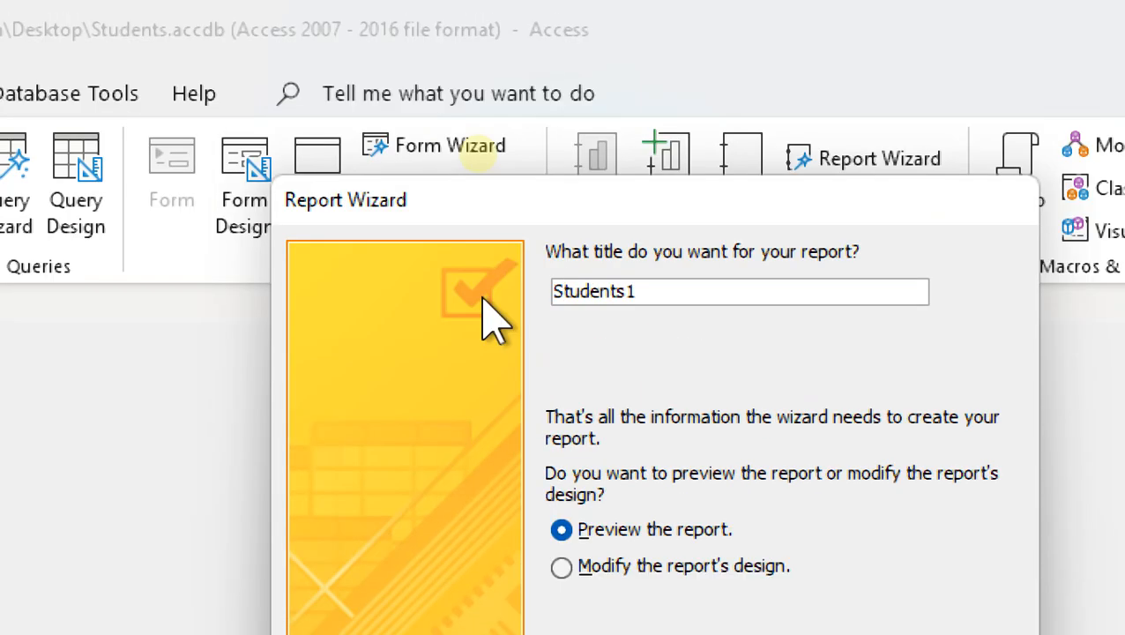
left_click(674, 289)
key("BackSpace")
type("Rep")
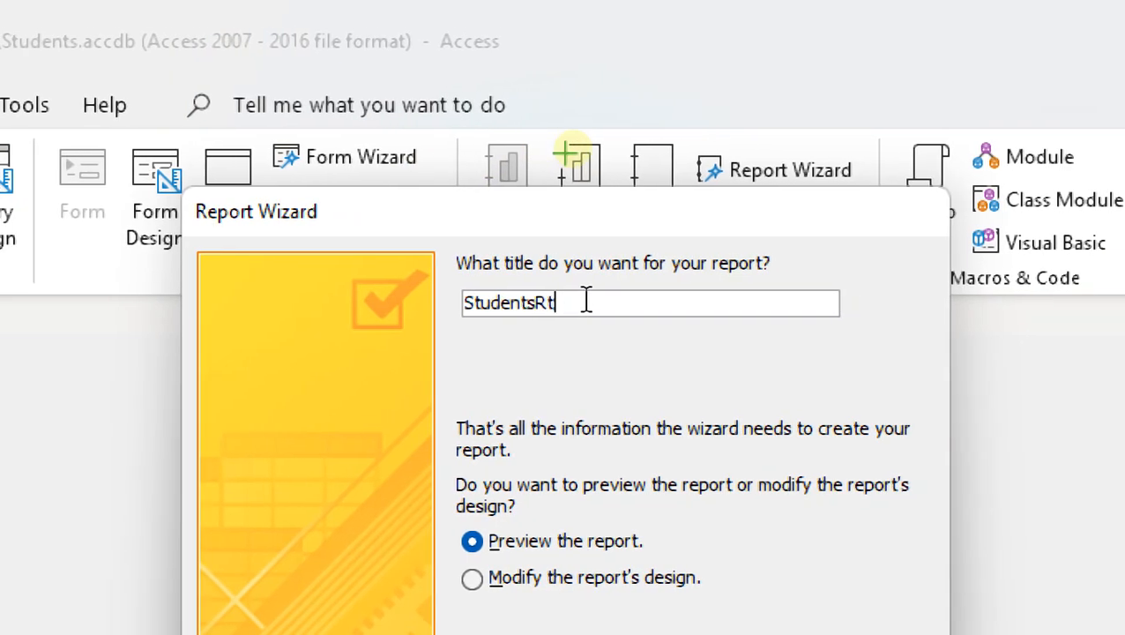
type("ort")
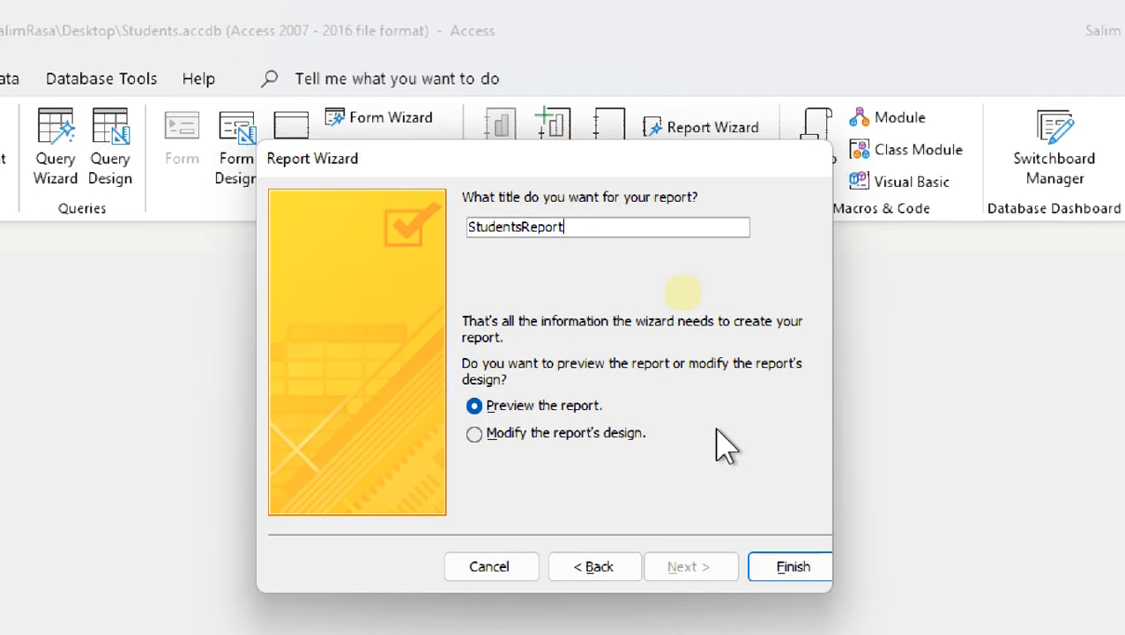
left_click(793, 569)
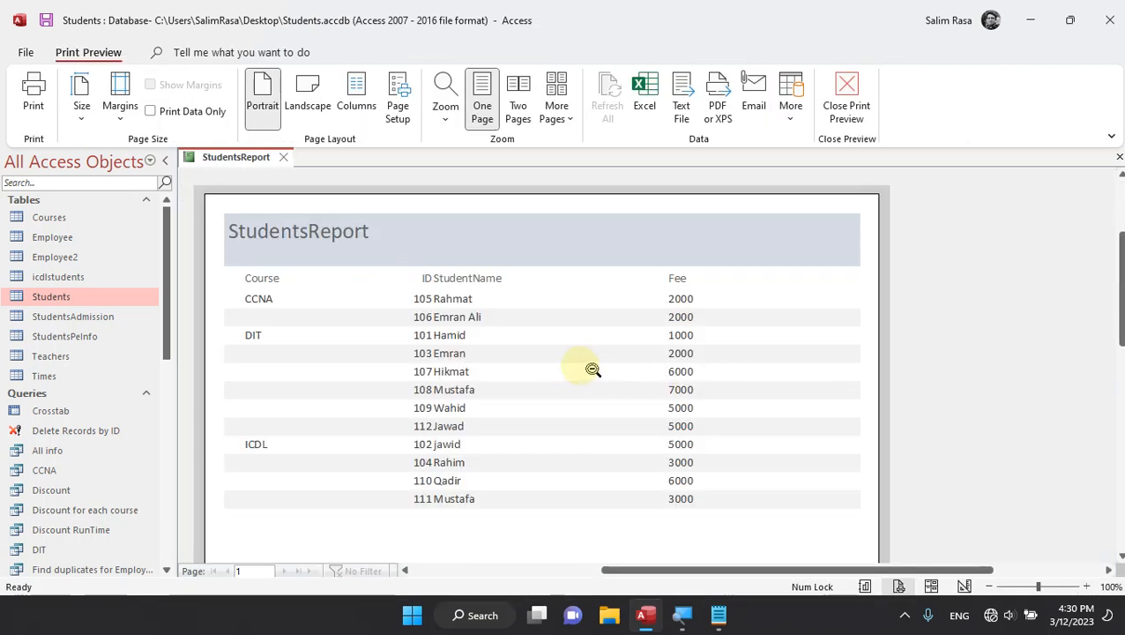
- Examine the StudentsReport print preview, checking how the student records are grouped by course down the page
scroll(589, 376, "down", 2)
scroll(571, 381, "down", 2)
scroll(568, 383, "up", 4)
scroll(566, 385, "down", 2)
scroll(567, 387, "down", 1)
scroll(538, 370, "up", 3)
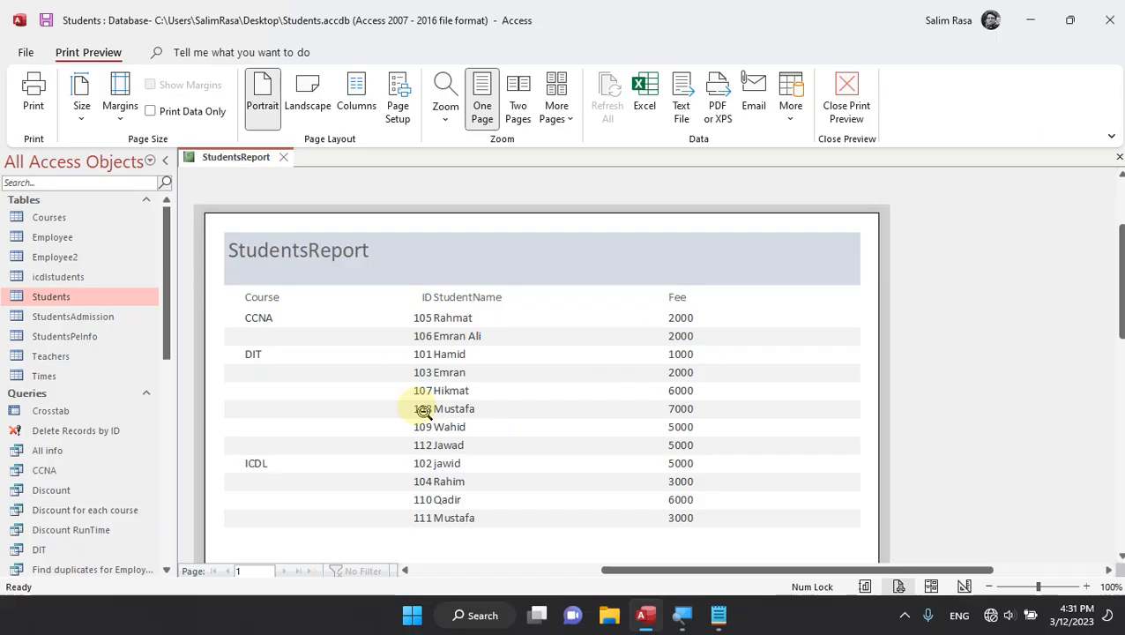
scroll(670, 256, "down", 2)
scroll(433, 397, "down", 1)
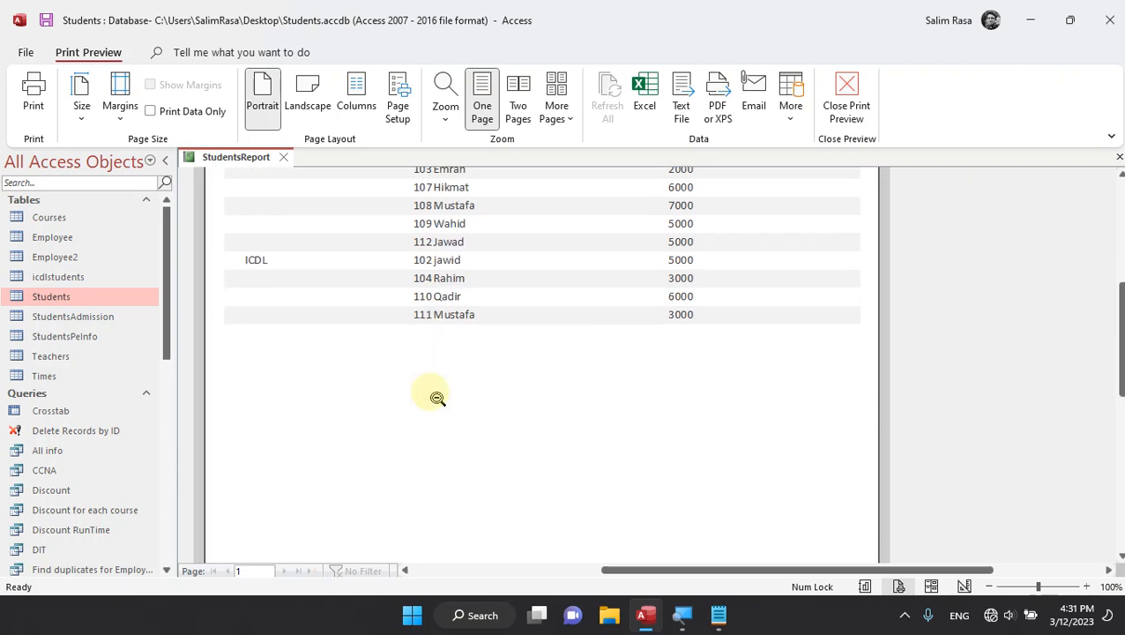
scroll(433, 397, "up", 3)
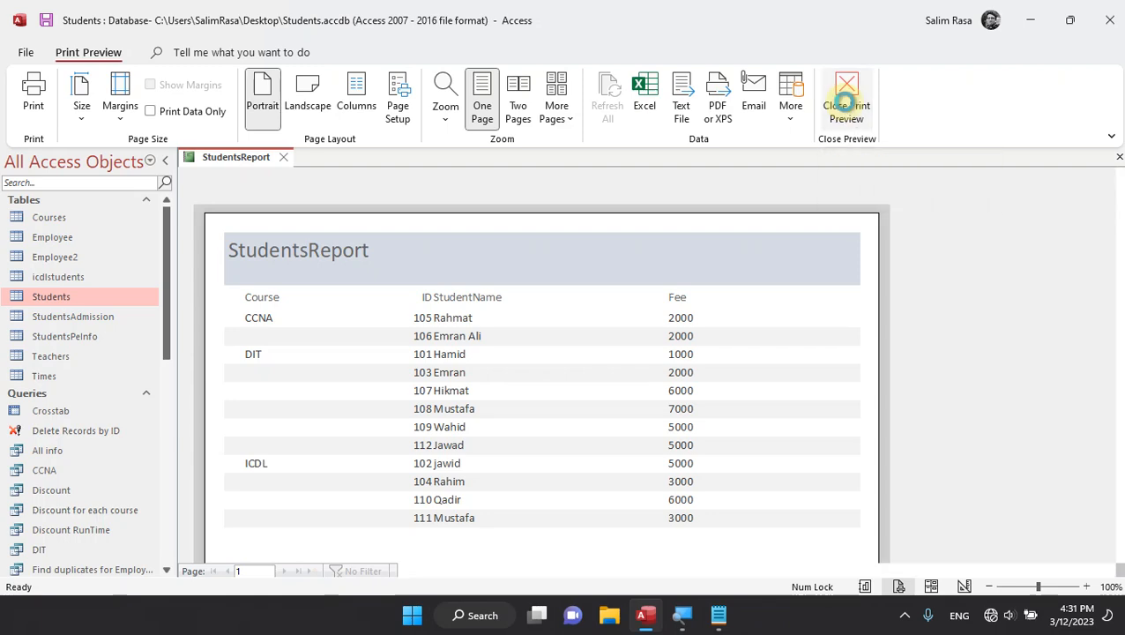
- Close the StudentsReport print preview and the report itself, returning to the list of database objects
left_click(846, 105)
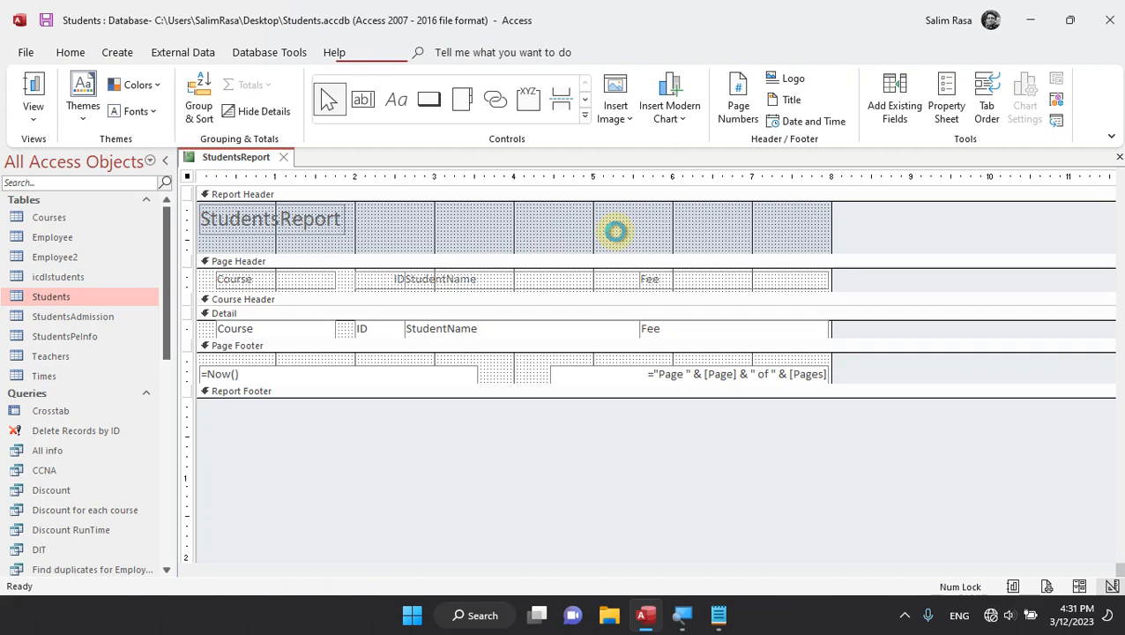
key("ctrl+w")
scroll(113, 388, "down", 3)
scroll(113, 388, "down", 2)
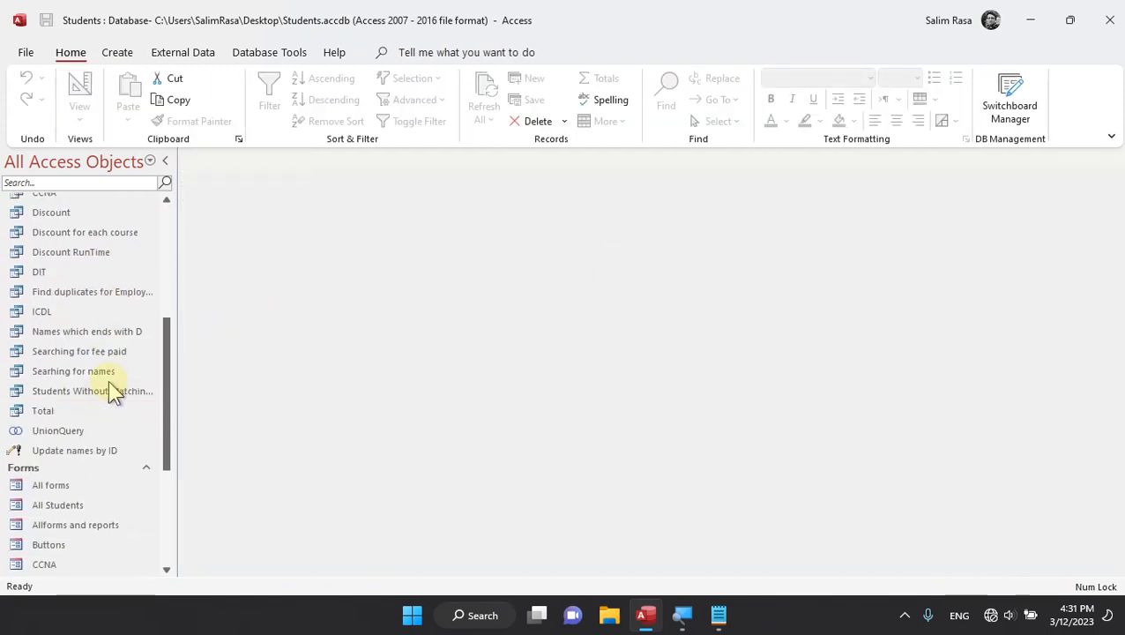
scroll(113, 392, "up", 3)
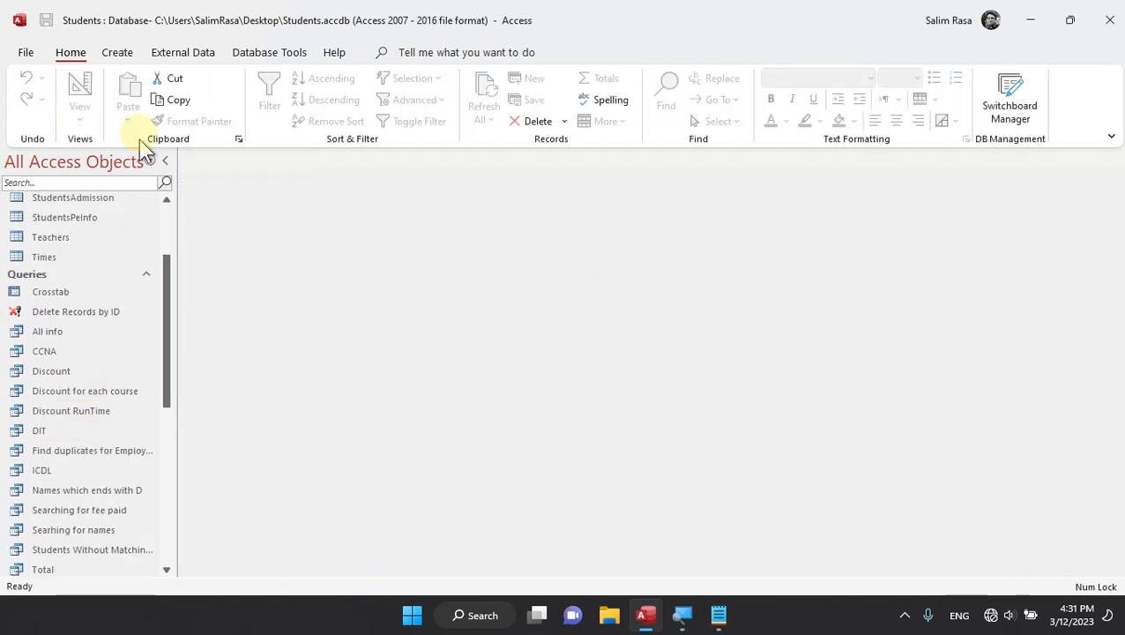
- Create a new empty report in Design view and check its Page Header and Detail sections
left_click(117, 52)
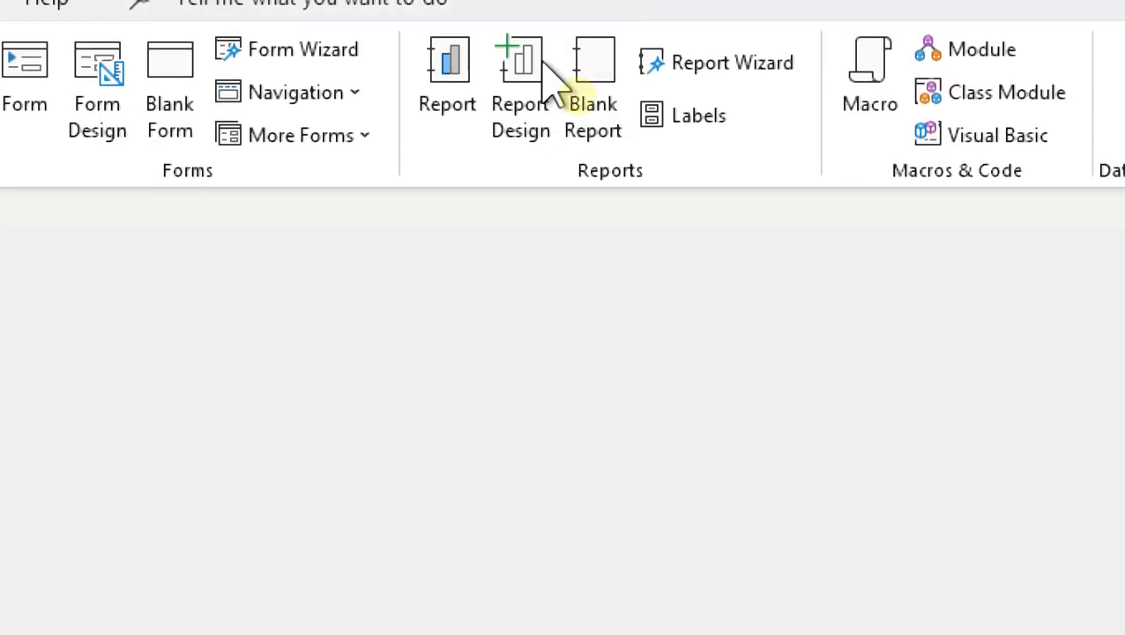
left_click(520, 118)
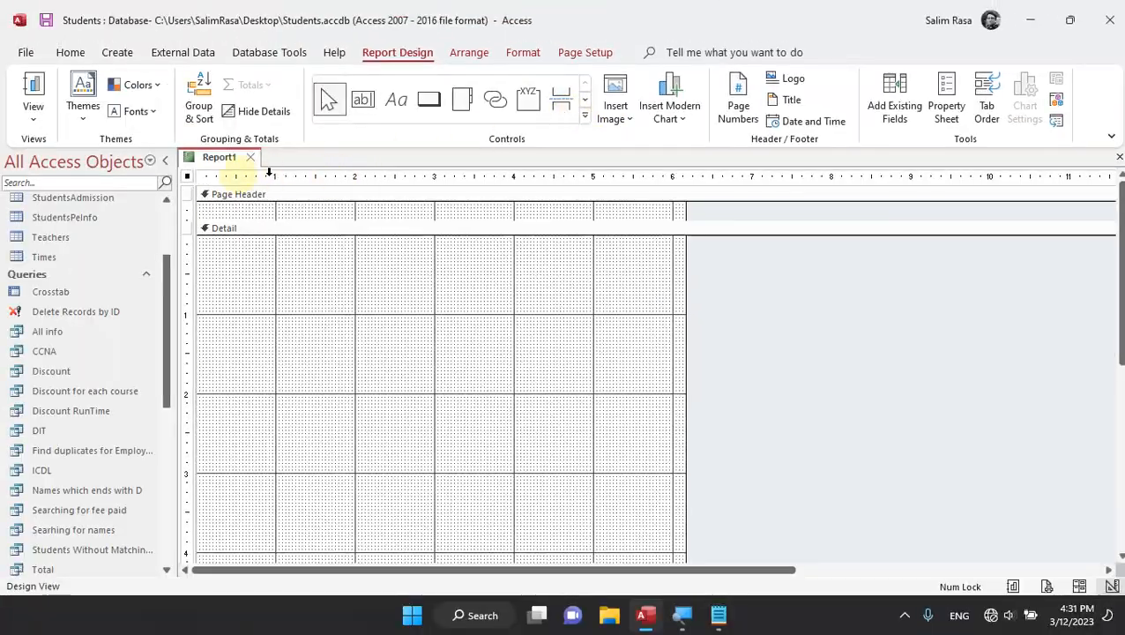
left_click(227, 198)
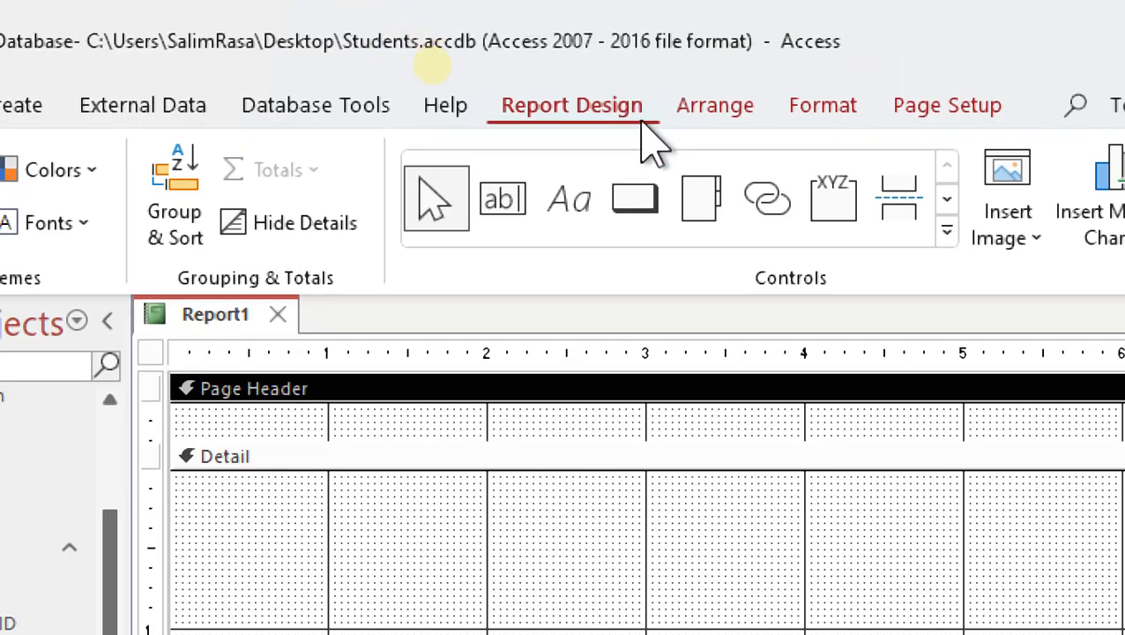
left_click(254, 457)
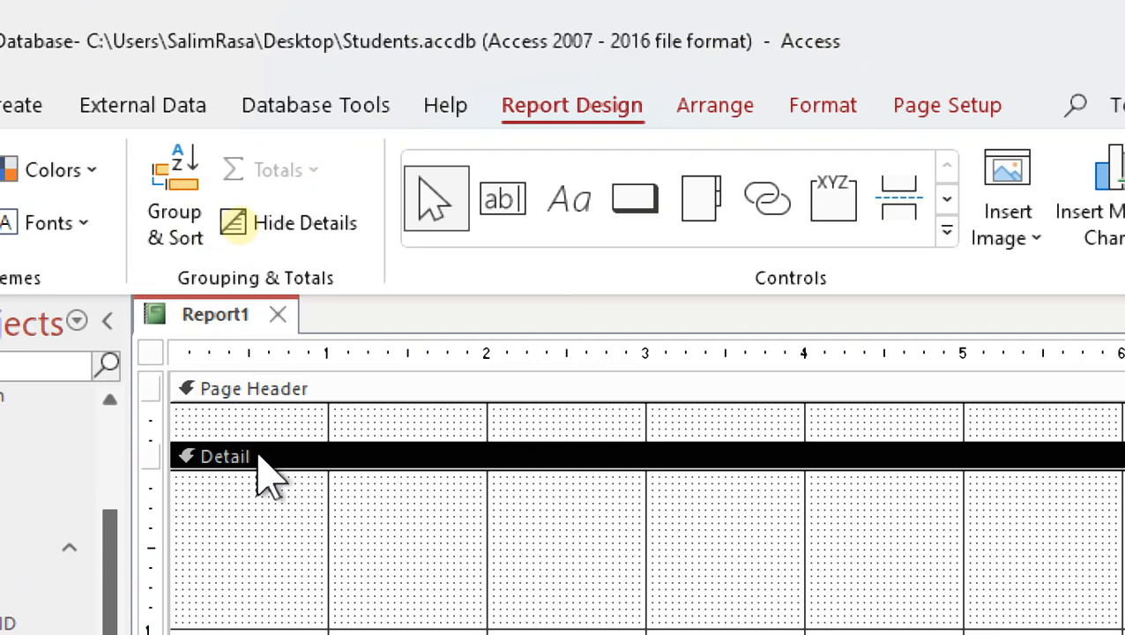
left_click(263, 396)
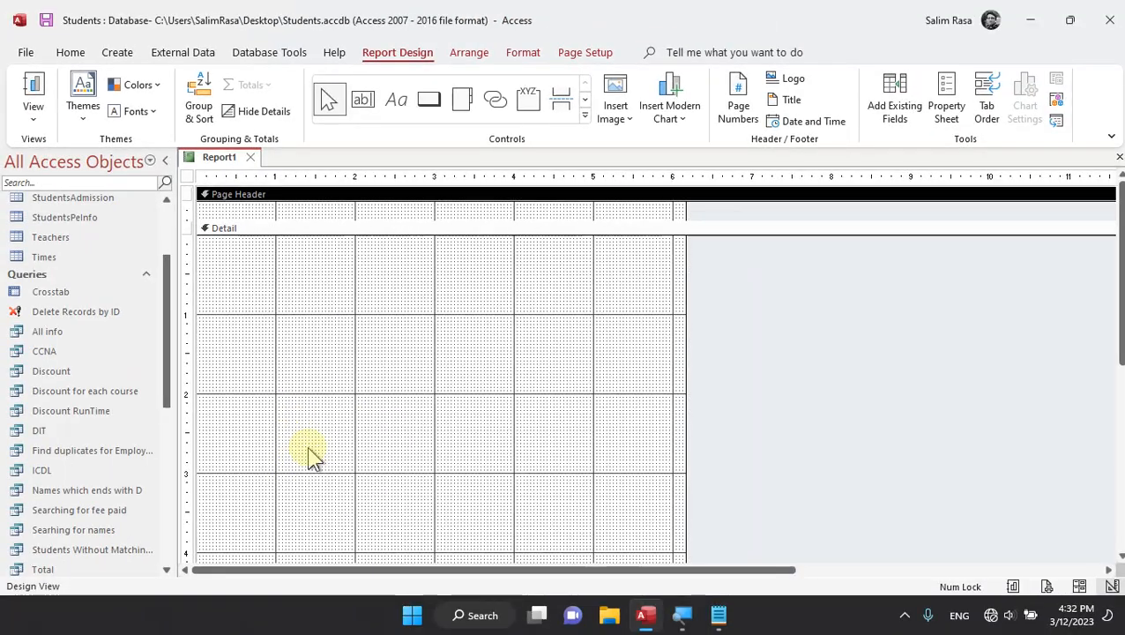
- Shorten the Detail section to about 2 inches high by moving the Page Footer up
scroll(346, 586, "down", 5)
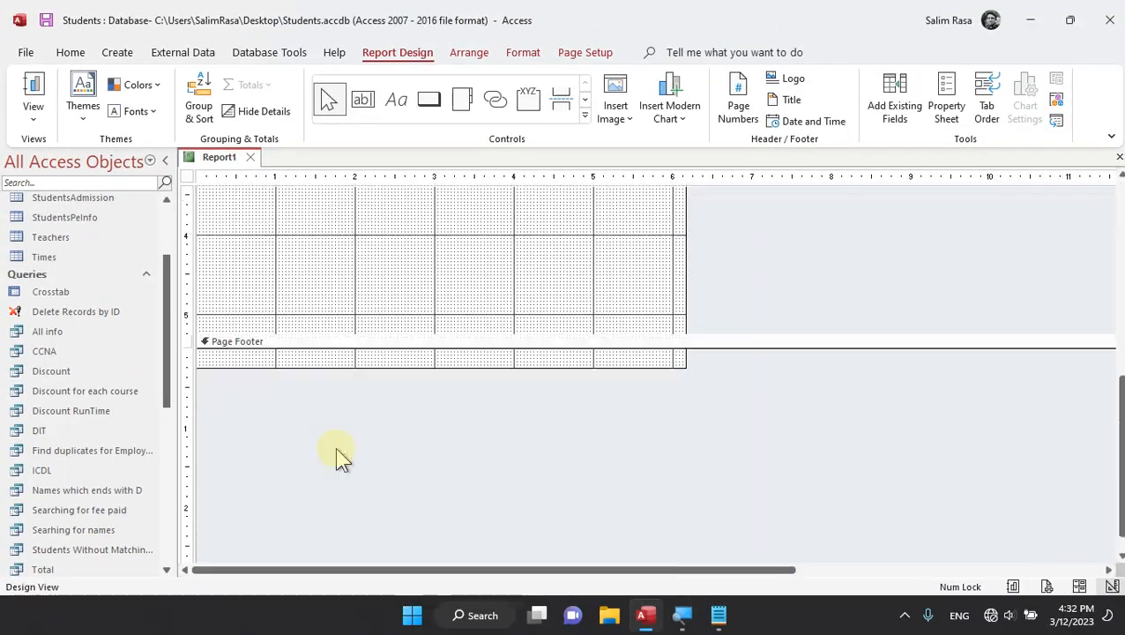
left_click_drag(291, 335, 291, 192)
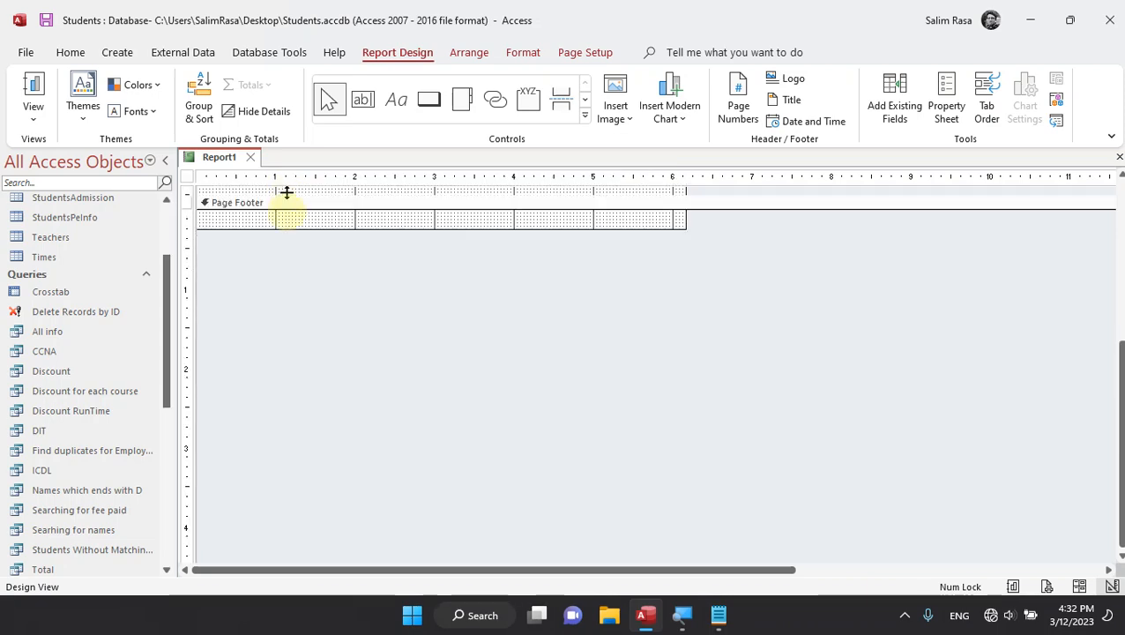
left_click_drag(298, 511, 306, 392)
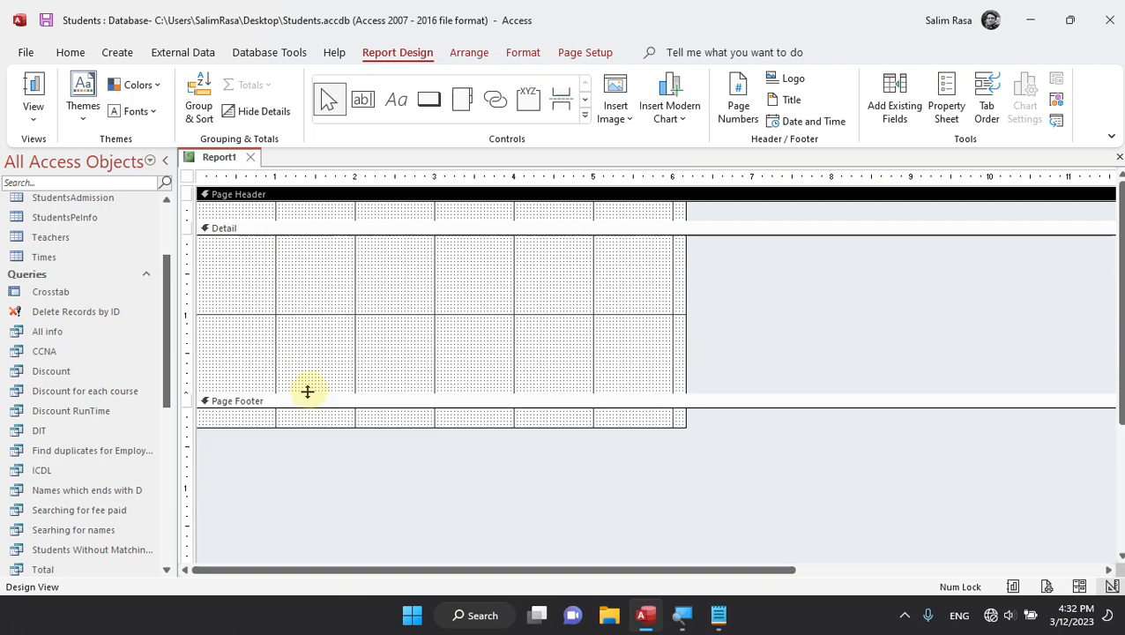
- Review the report's existing sections and add the Report Header/Footer sections to the design
left_click(284, 286)
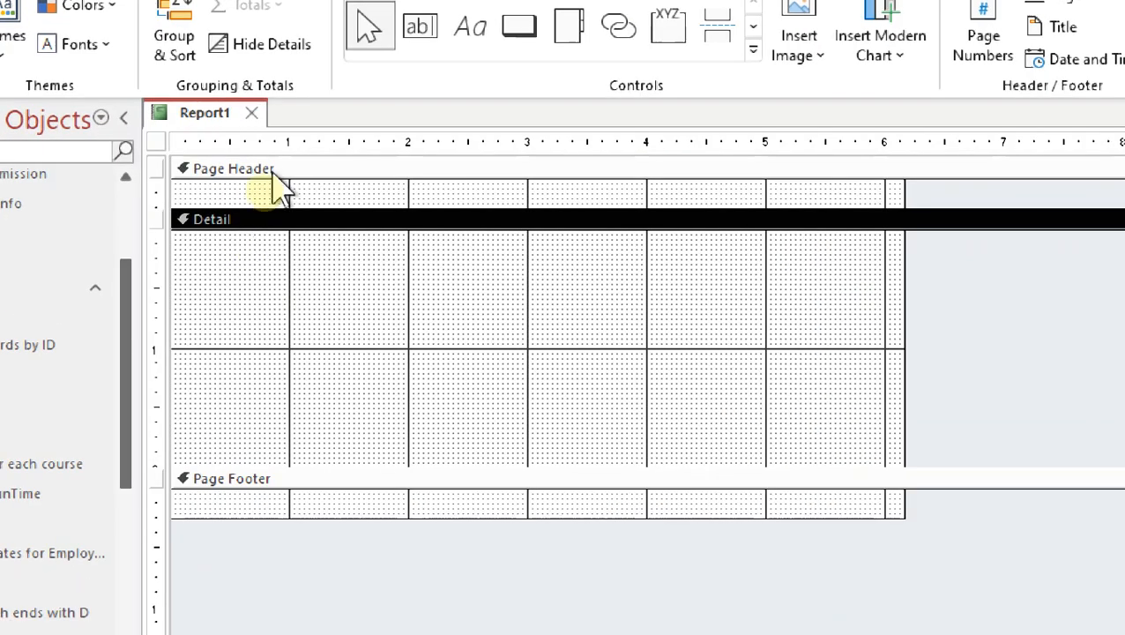
left_click(280, 189)
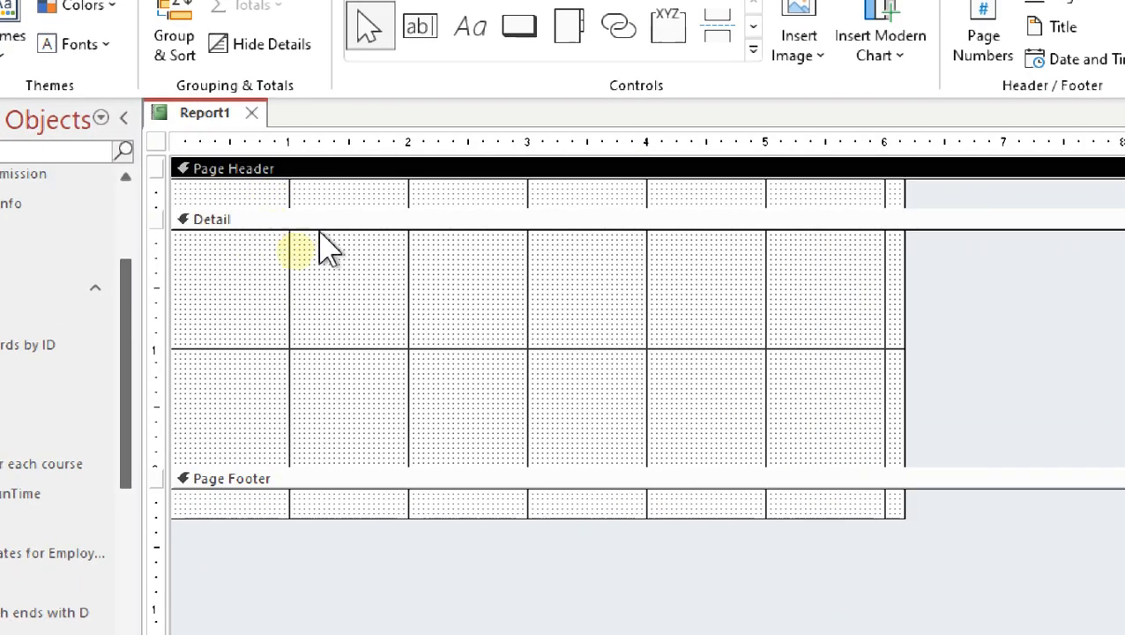
left_click(269, 481)
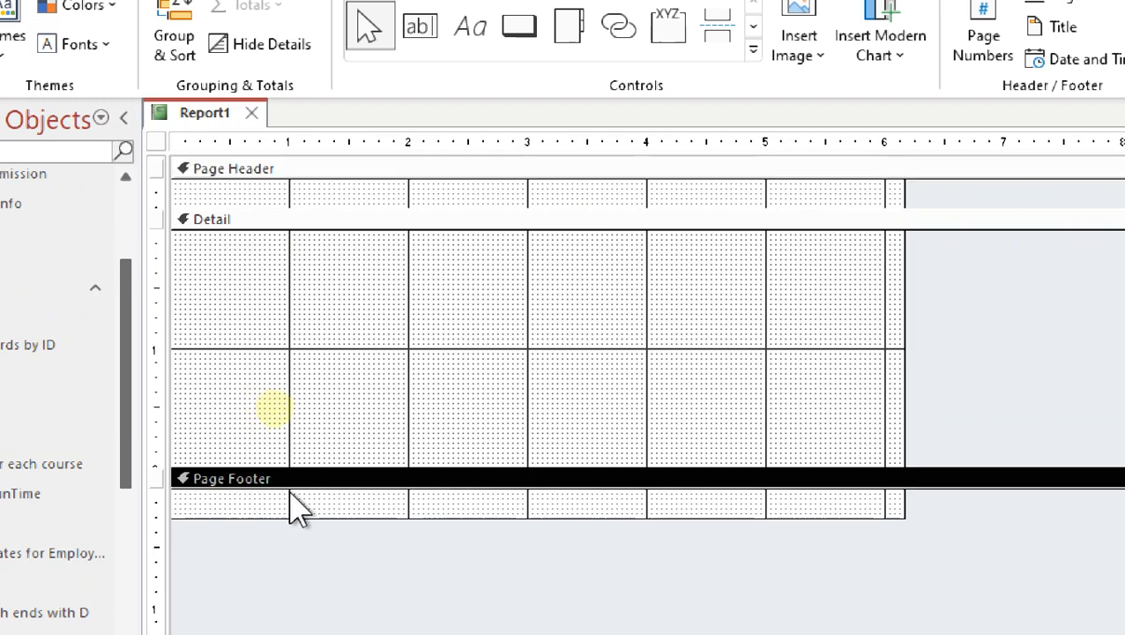
right_click(332, 299)
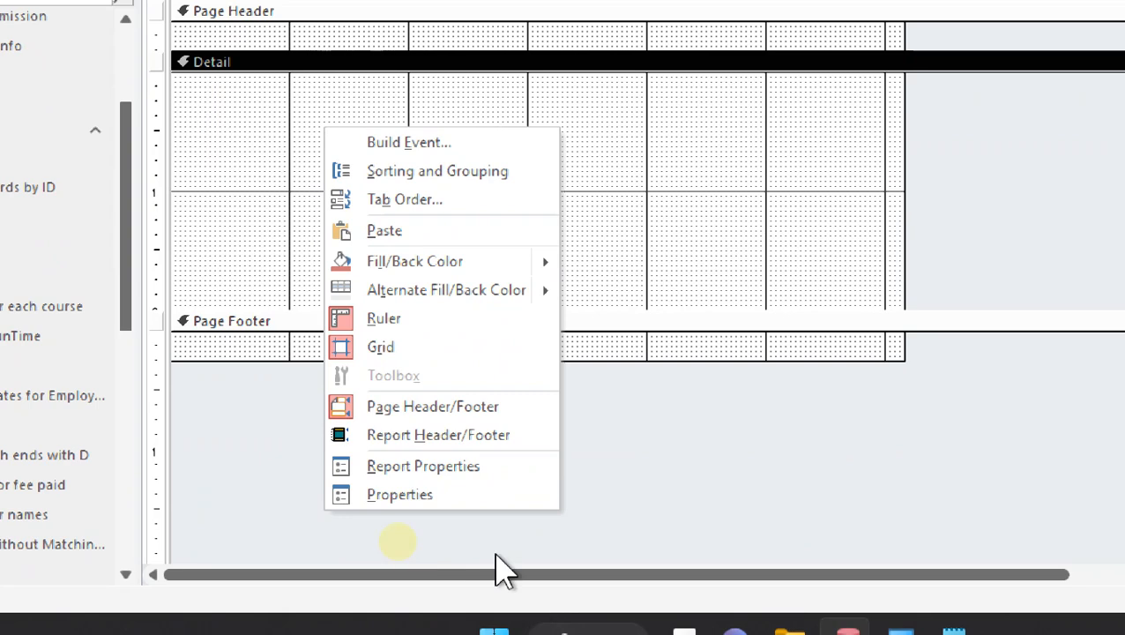
left_click(453, 435)
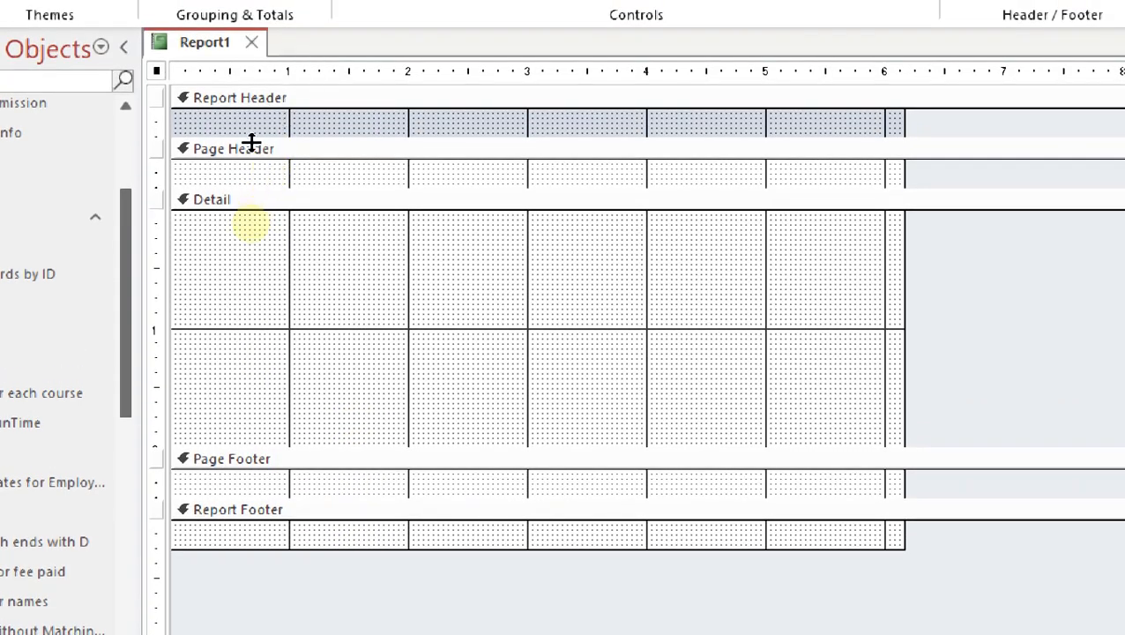
- Compare the Report Header with the Page Header and the Page Footer with the Report Footer
left_click(252, 147)
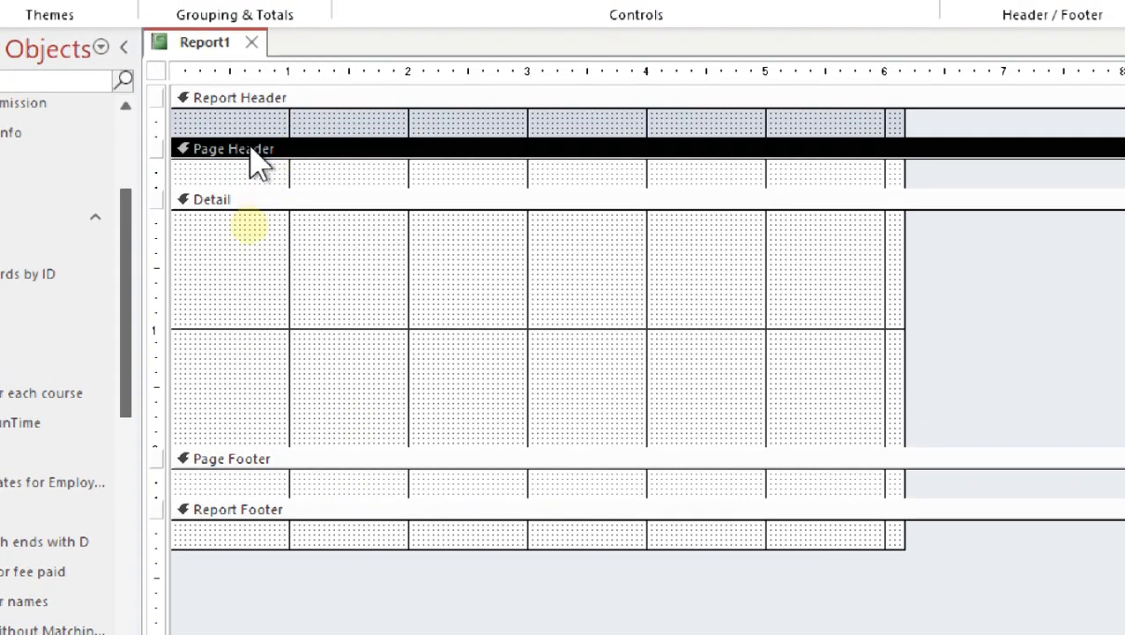
left_click(222, 99)
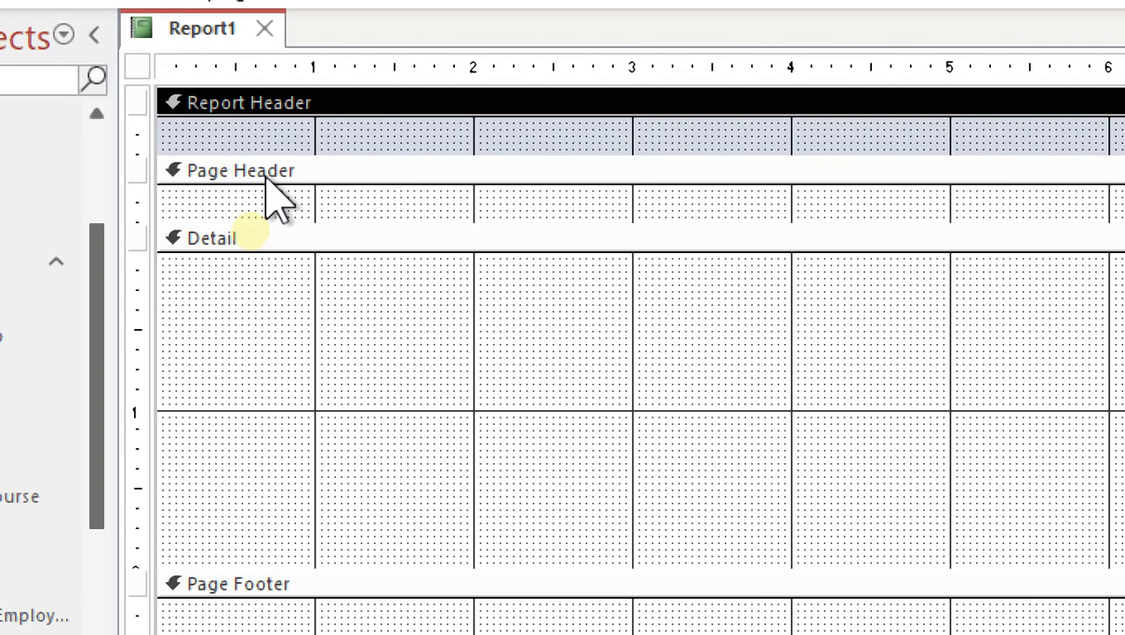
left_click(248, 155)
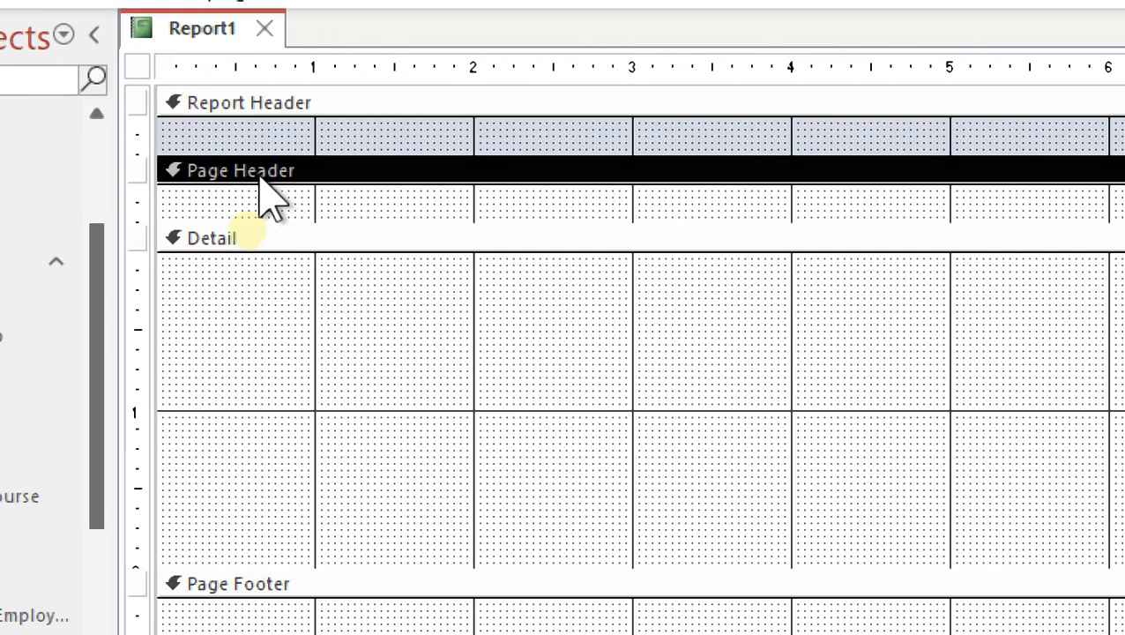
left_click(281, 113)
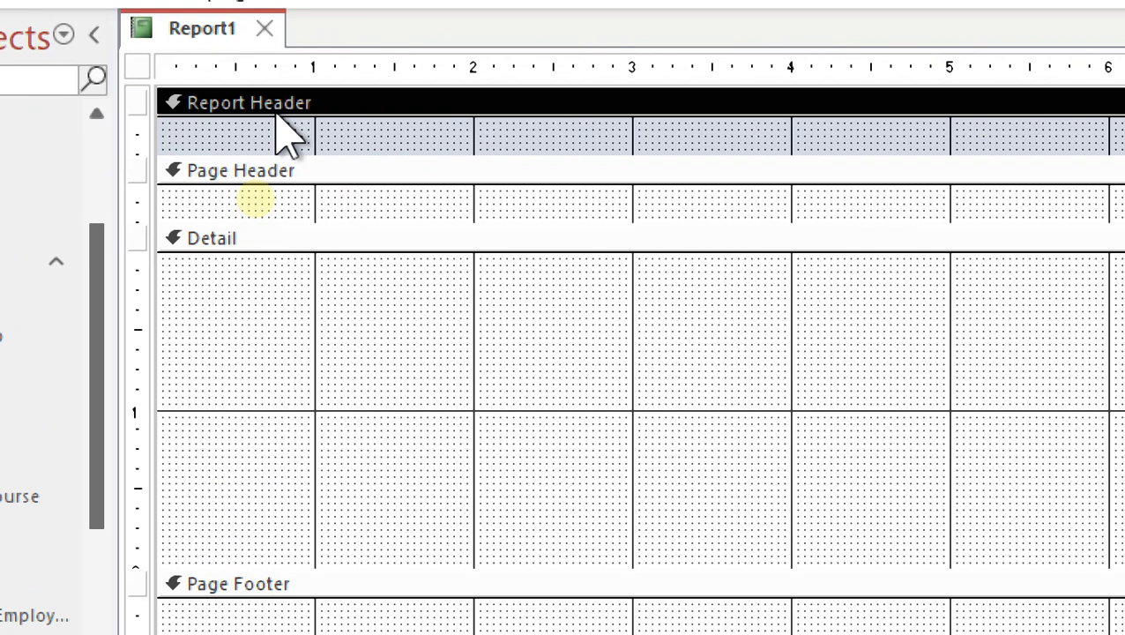
left_click(262, 173)
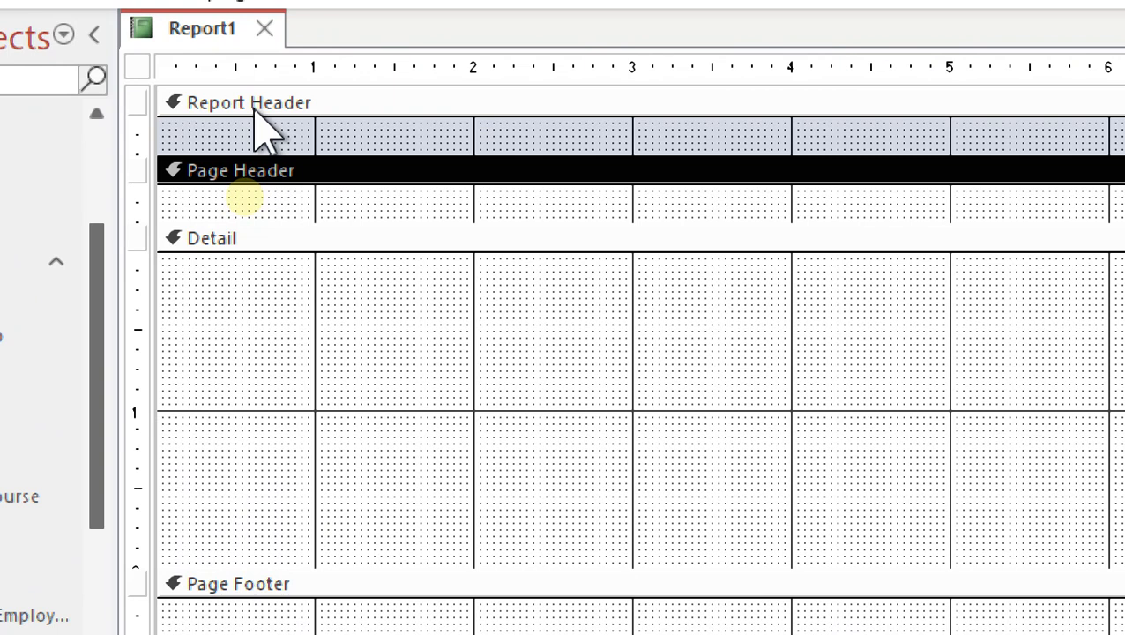
left_click(348, 139)
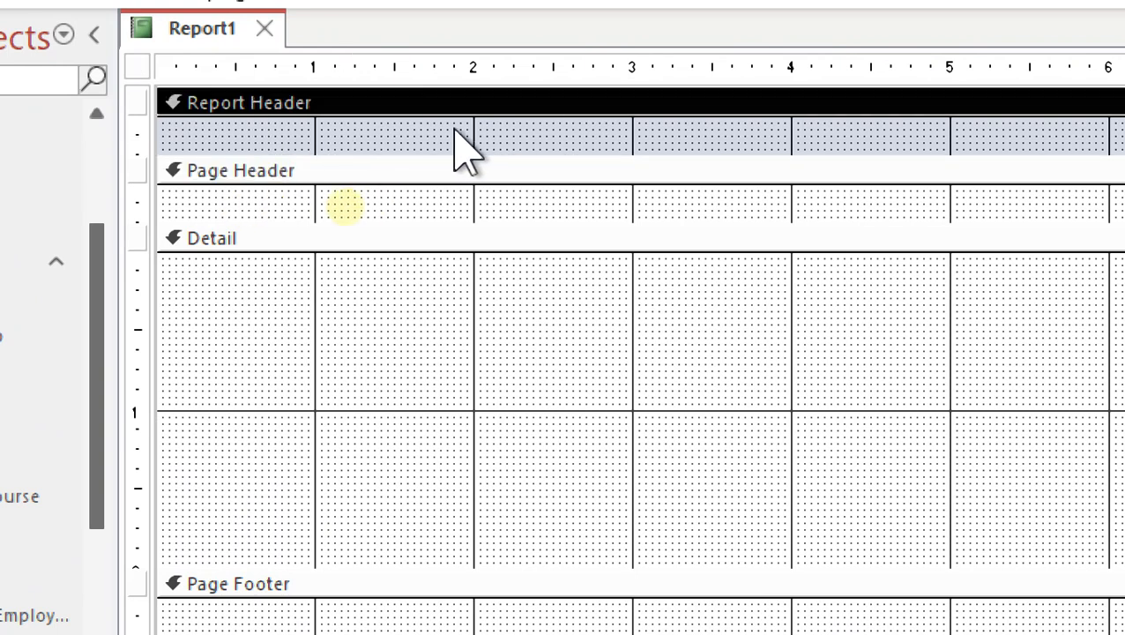
left_click(275, 172)
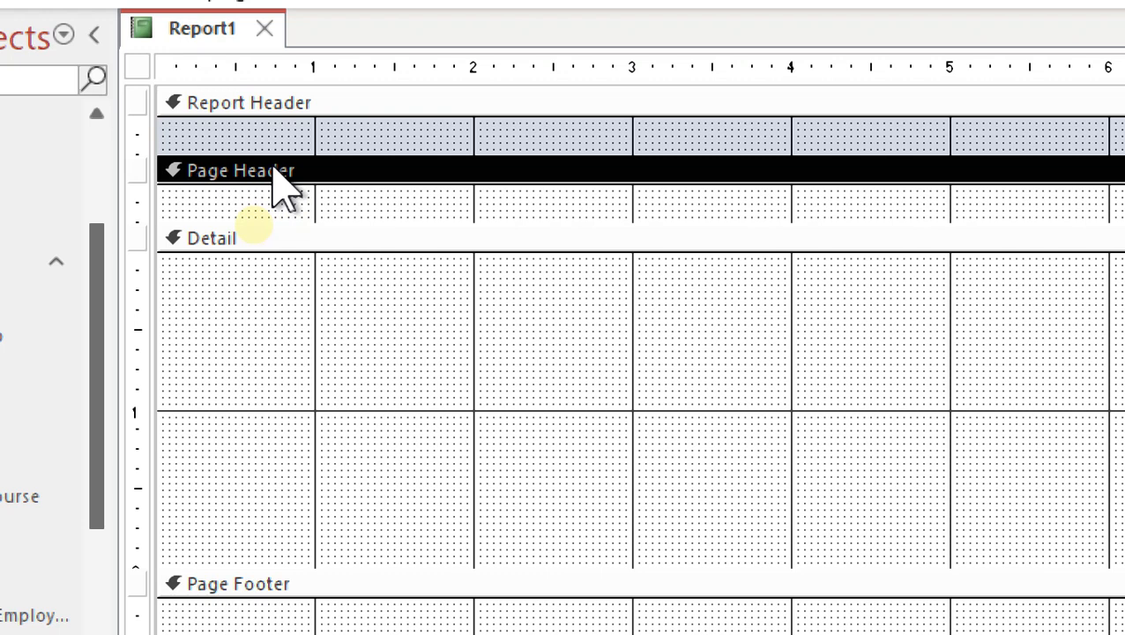
left_click(251, 367)
scroll(327, 419, "down", 3)
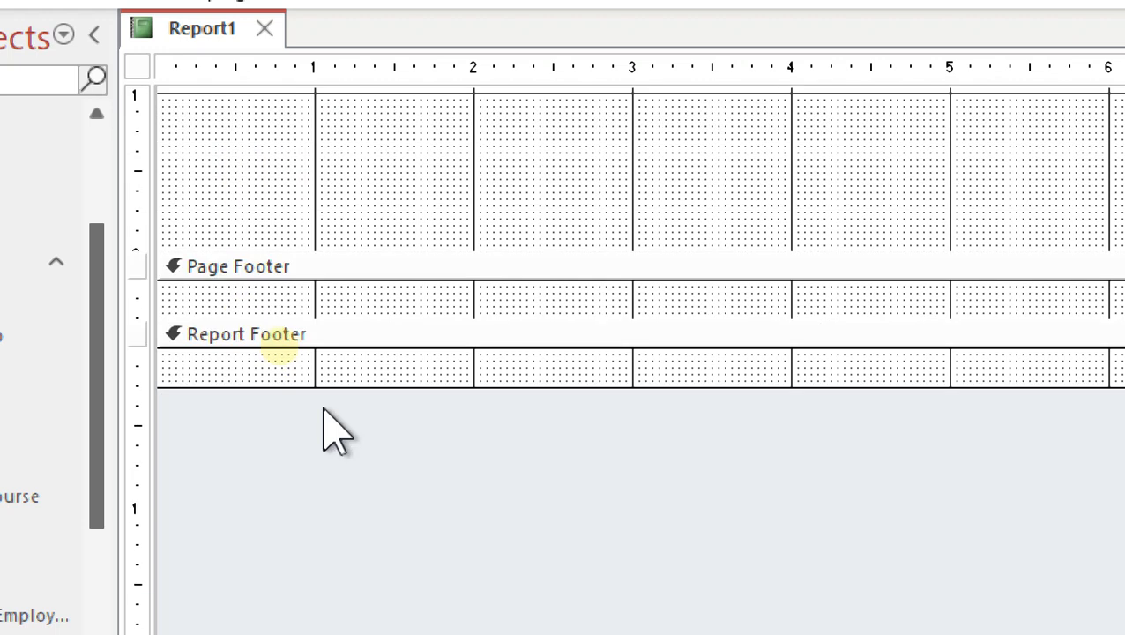
left_click(269, 267)
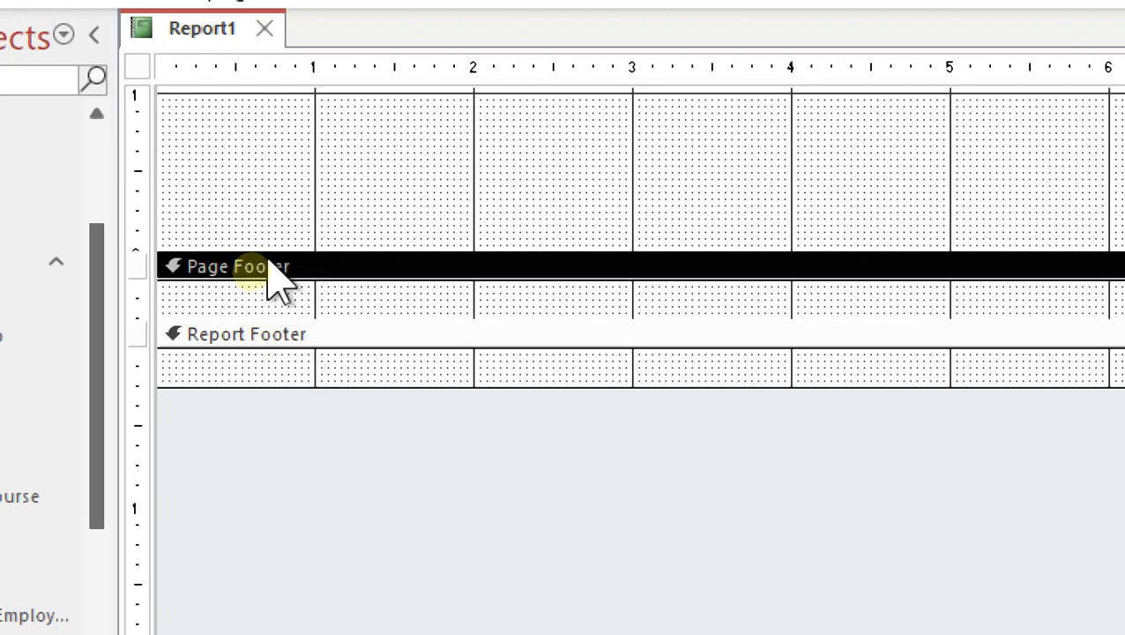
left_click(275, 334)
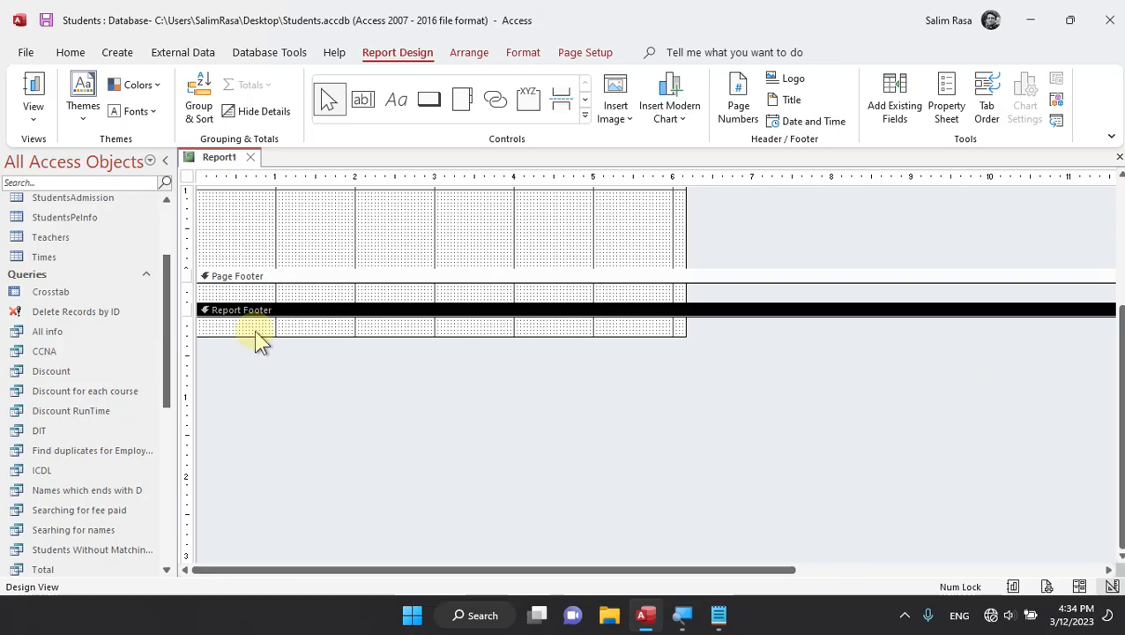
- Enlarge the Detail section to about 2.5 inches high and make the Report Header slightly taller
scroll(273, 381, "up", 3)
left_click_drag(312, 426, 302, 469)
left_click(275, 262)
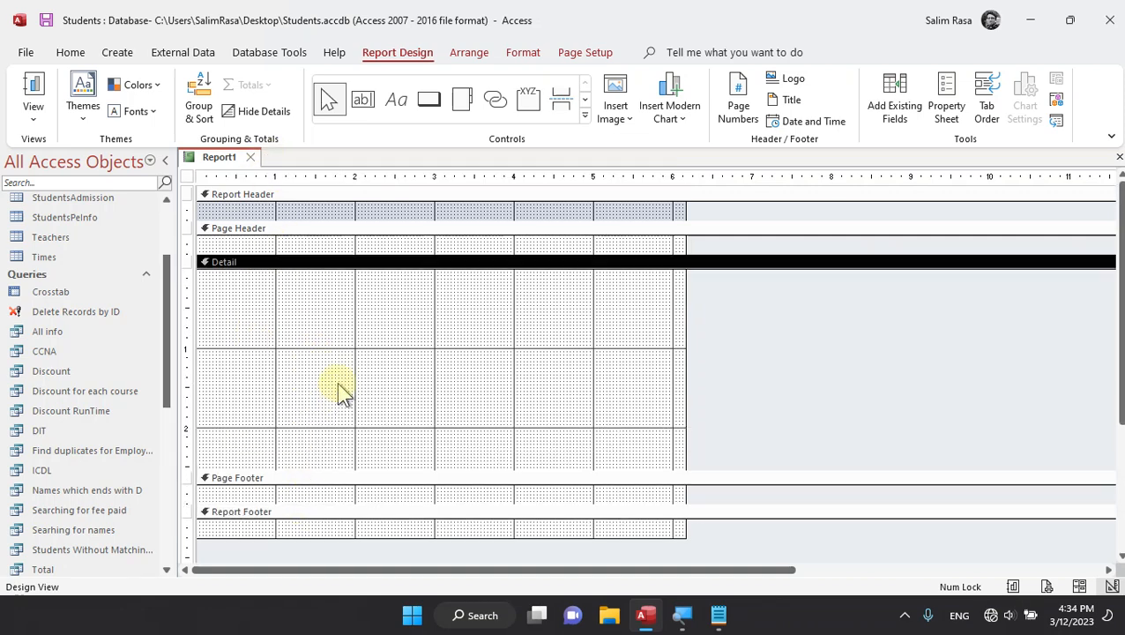
left_click_drag(264, 218, 264, 222)
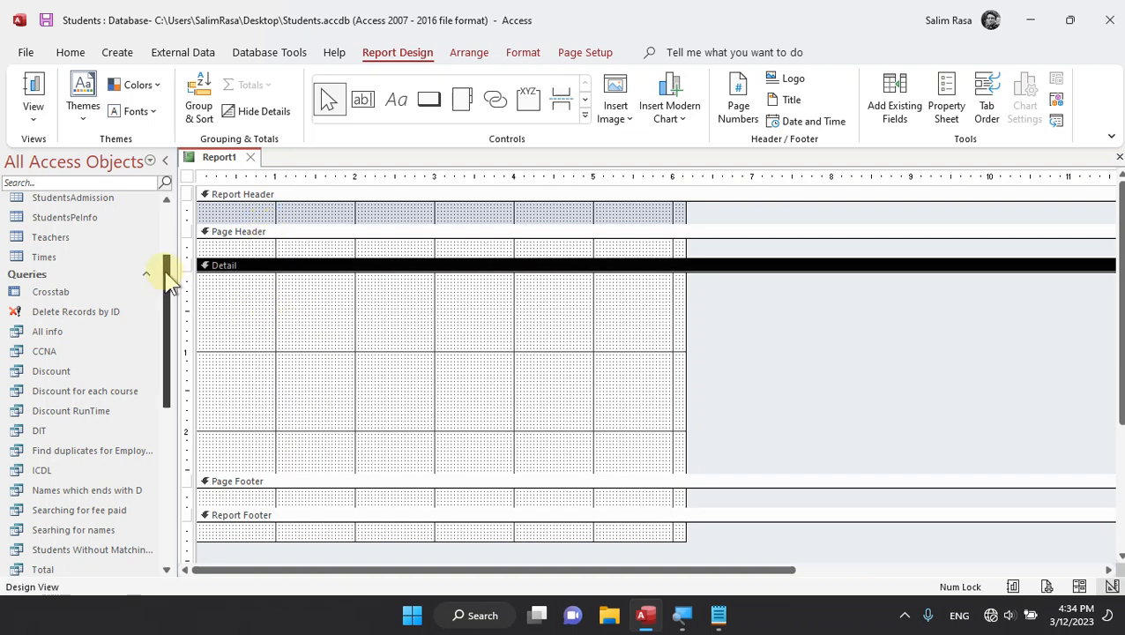
- Open the Field List for the new report, show all tables and expand the Students table
left_click_drag(167, 272, 164, 188)
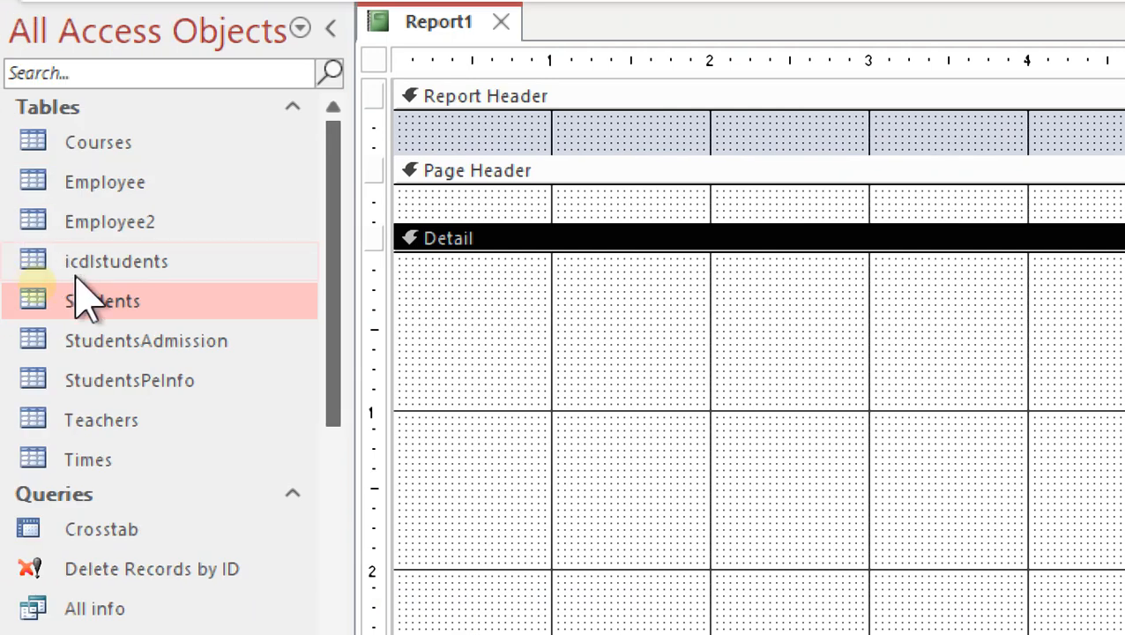
left_click(78, 289)
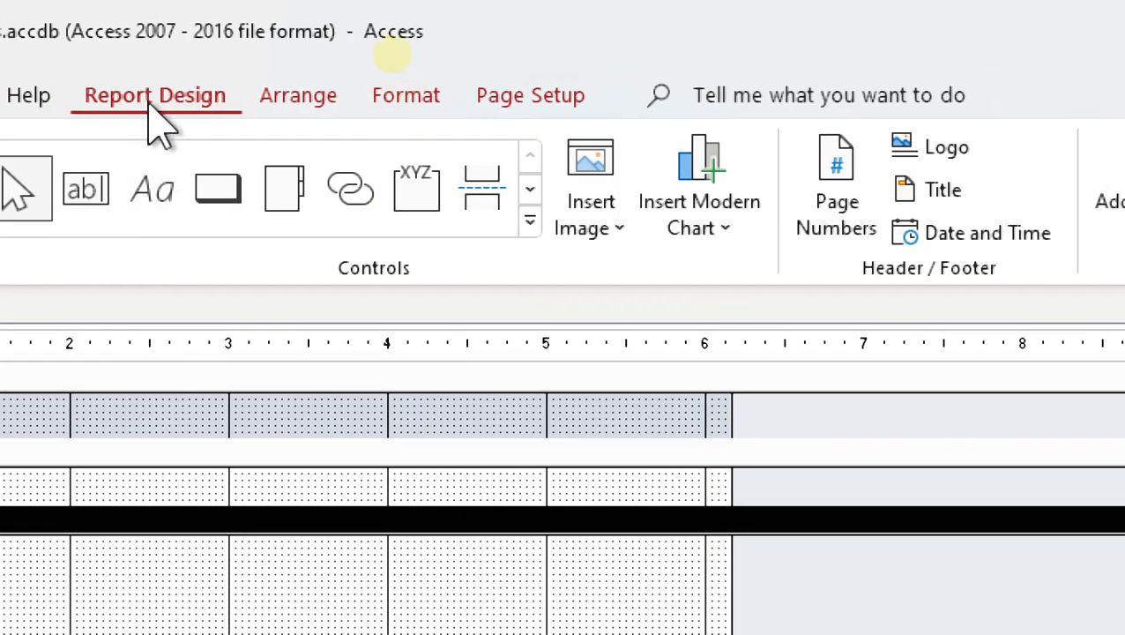
left_click(684, 212)
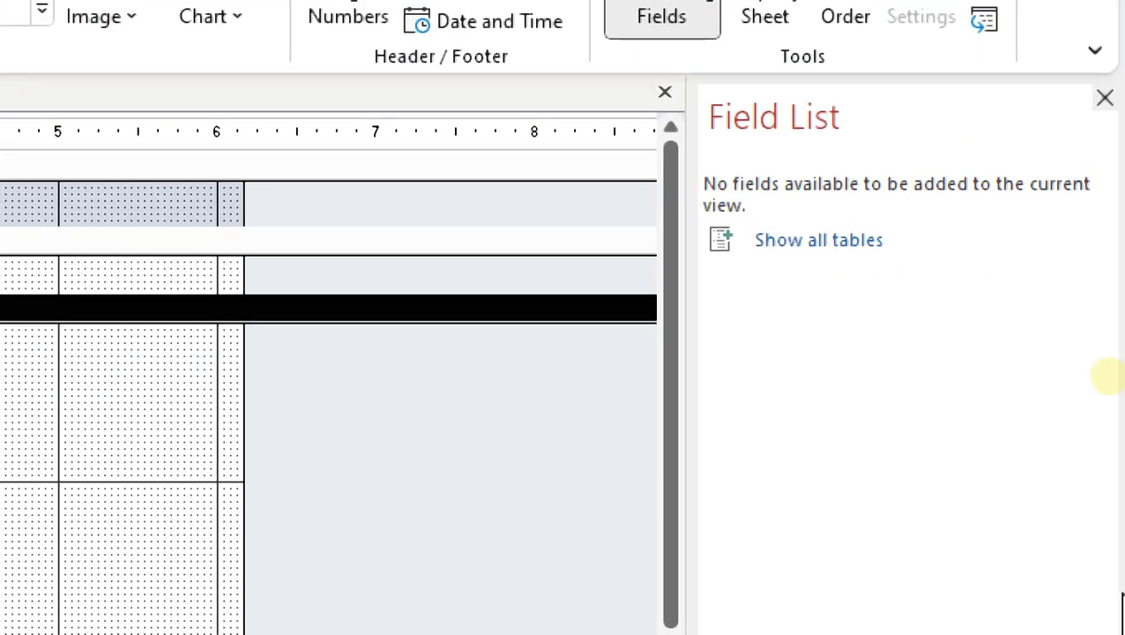
left_click(820, 256)
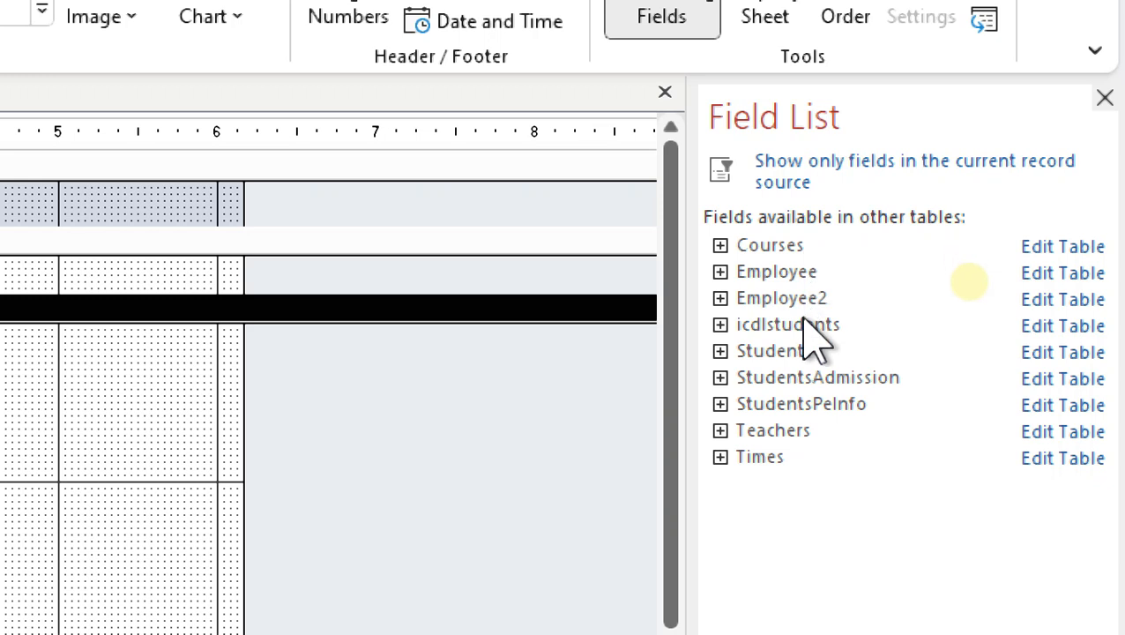
left_click(720, 352)
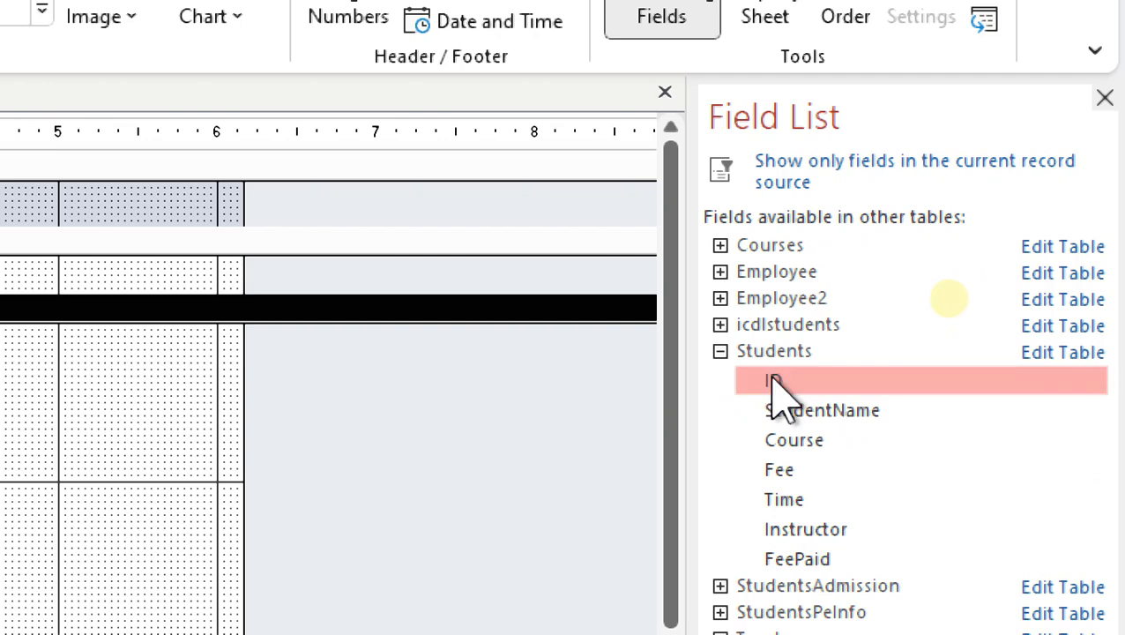
- Add the ID, StudentName, Course and Fee fields from the Students table to the report
double_click(773, 382)
left_click(799, 304)
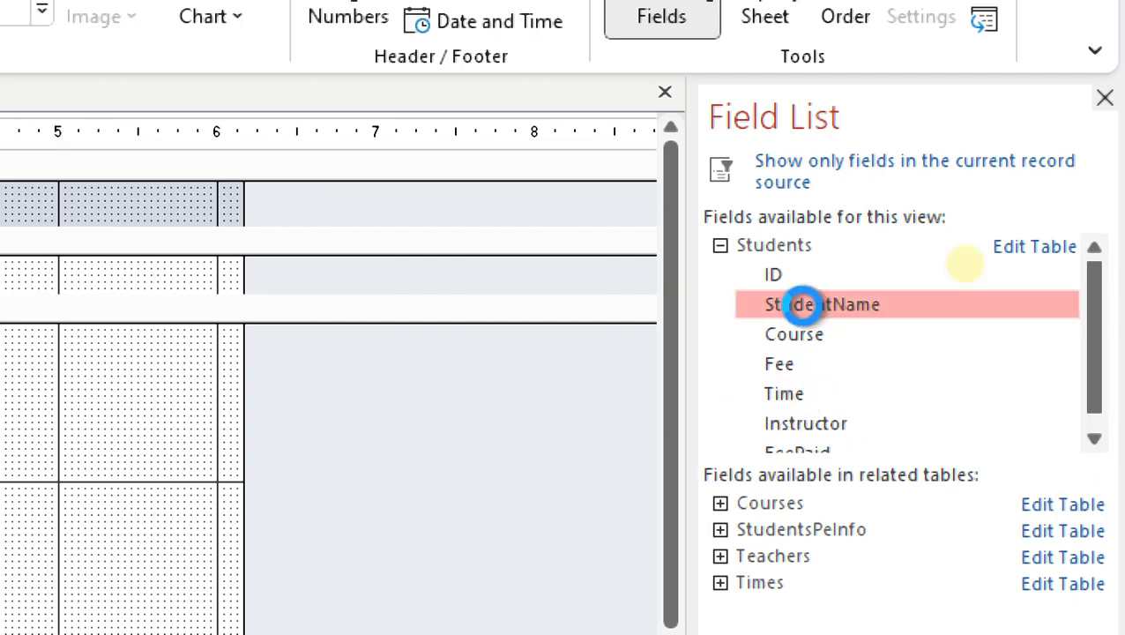
left_click(803, 335)
left_click(797, 364)
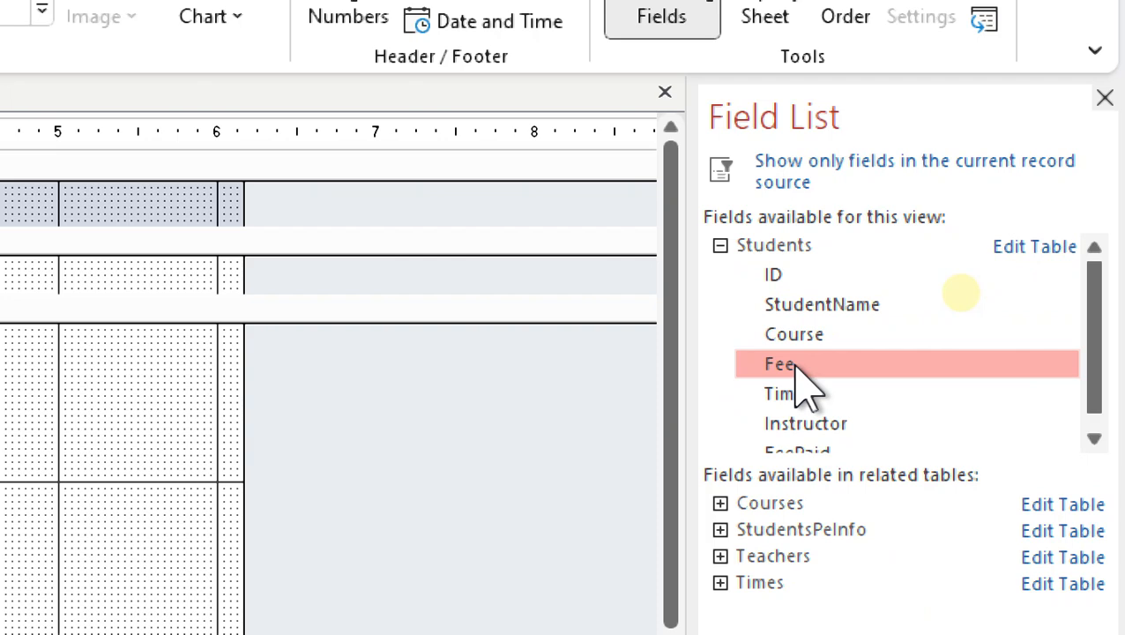
- Add the Time and Instructor fields from the Students table to the report
left_click(807, 396)
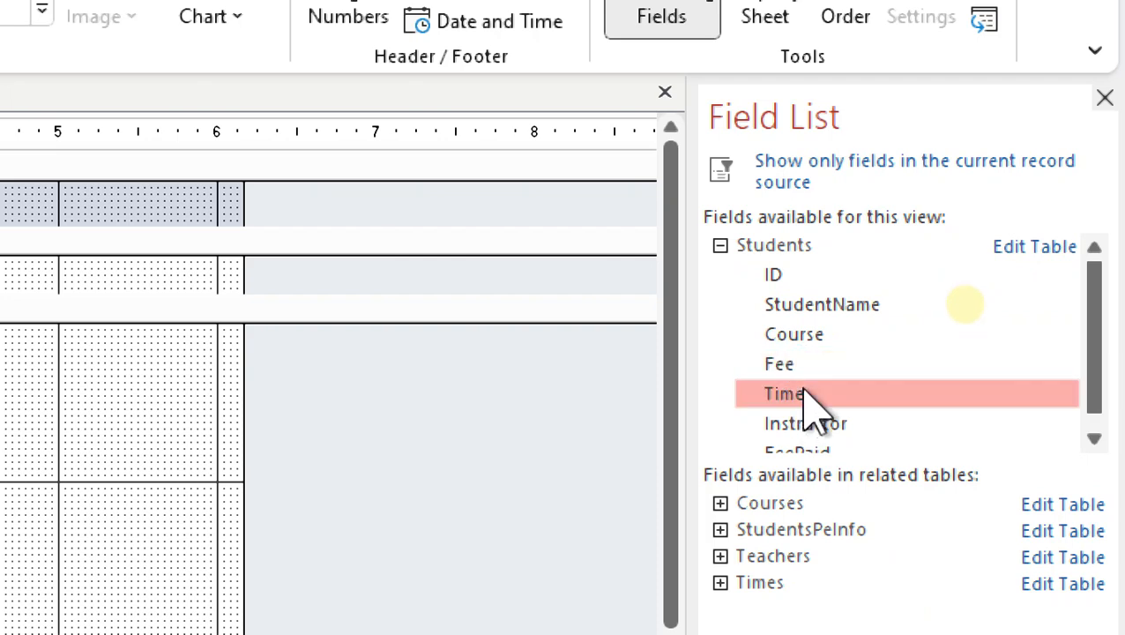
left_click(810, 430)
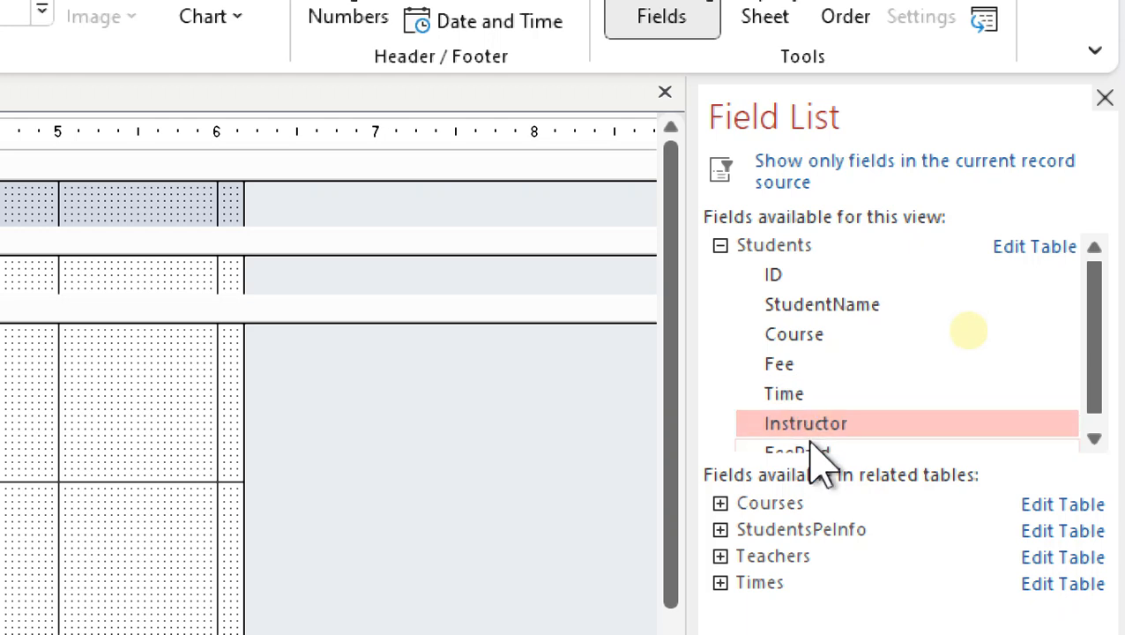
scroll(811, 457, "down", 1)
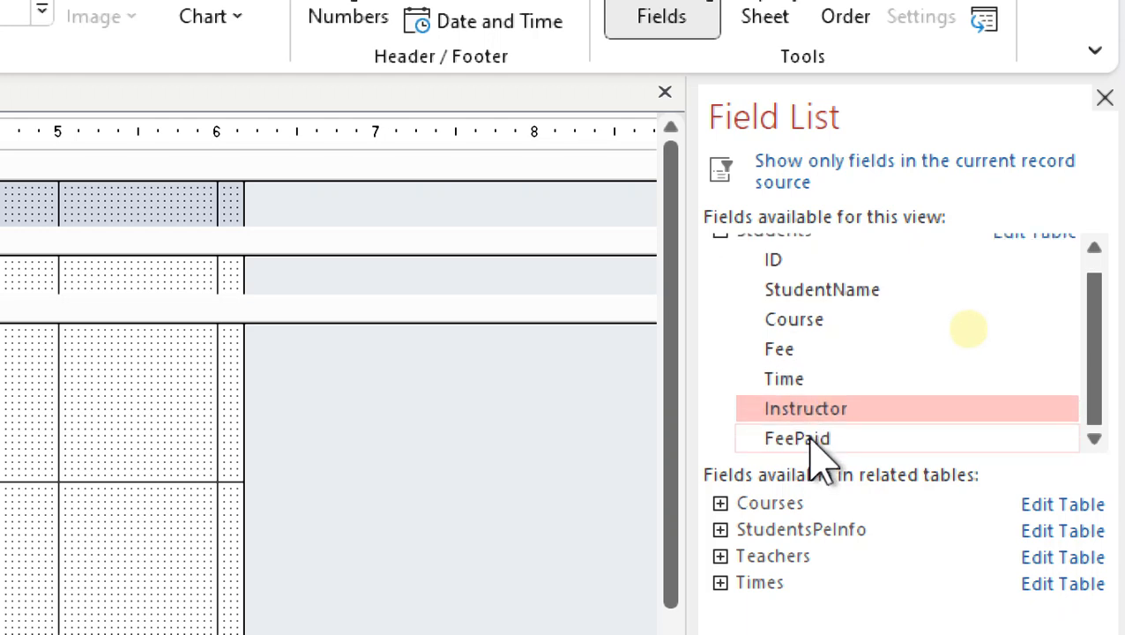
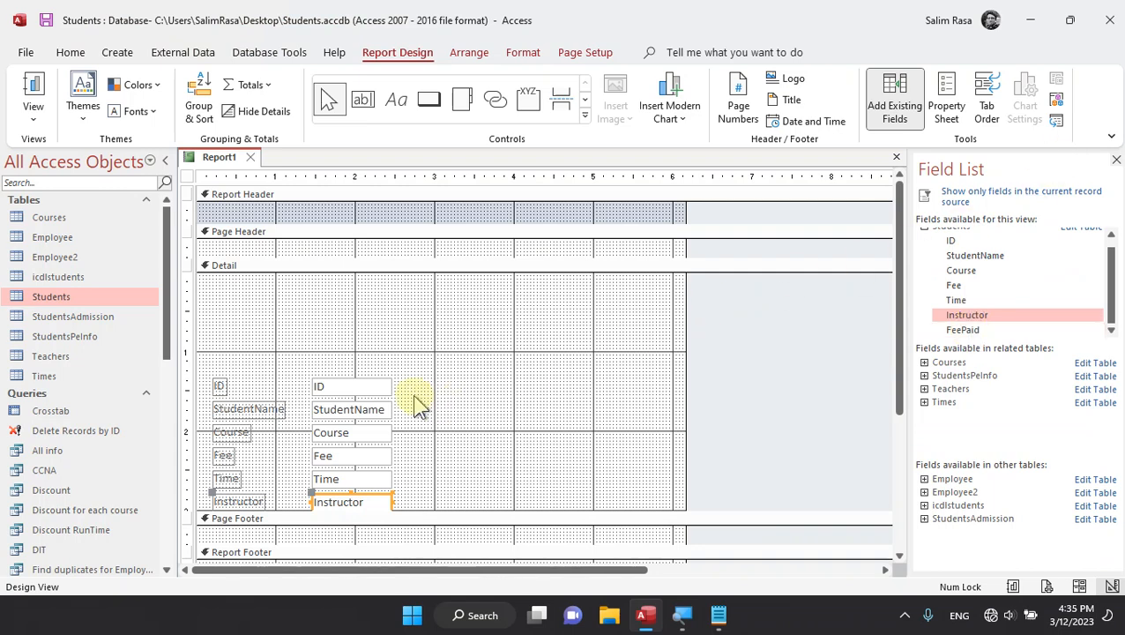
- Move all the added fields with their labels up to the start of the Detail section and close the Field List
left_click_drag(425, 370, 222, 389)
left_click(449, 367)
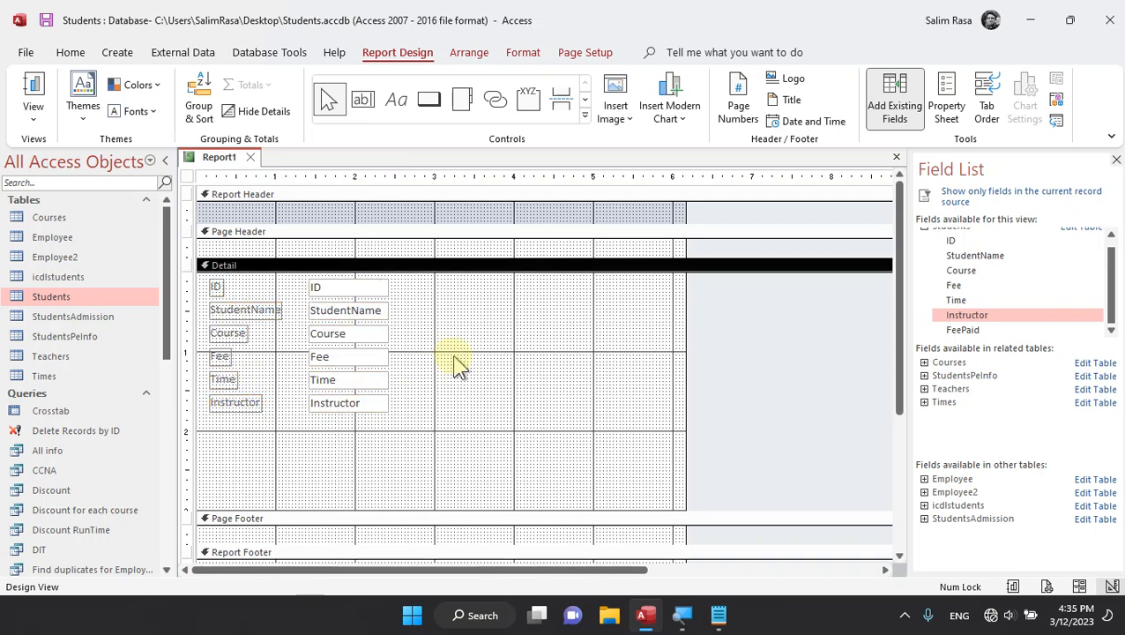
left_click(1116, 160)
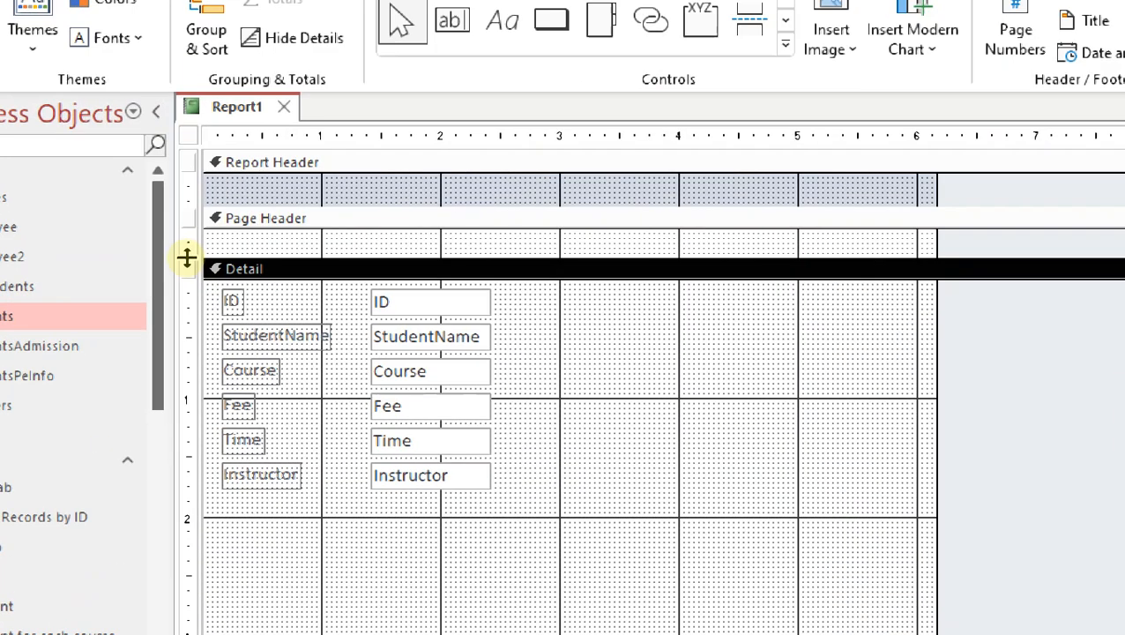
- Cut the ID label from the Detail section, keeping its text box
left_click(231, 301)
left_click(249, 245)
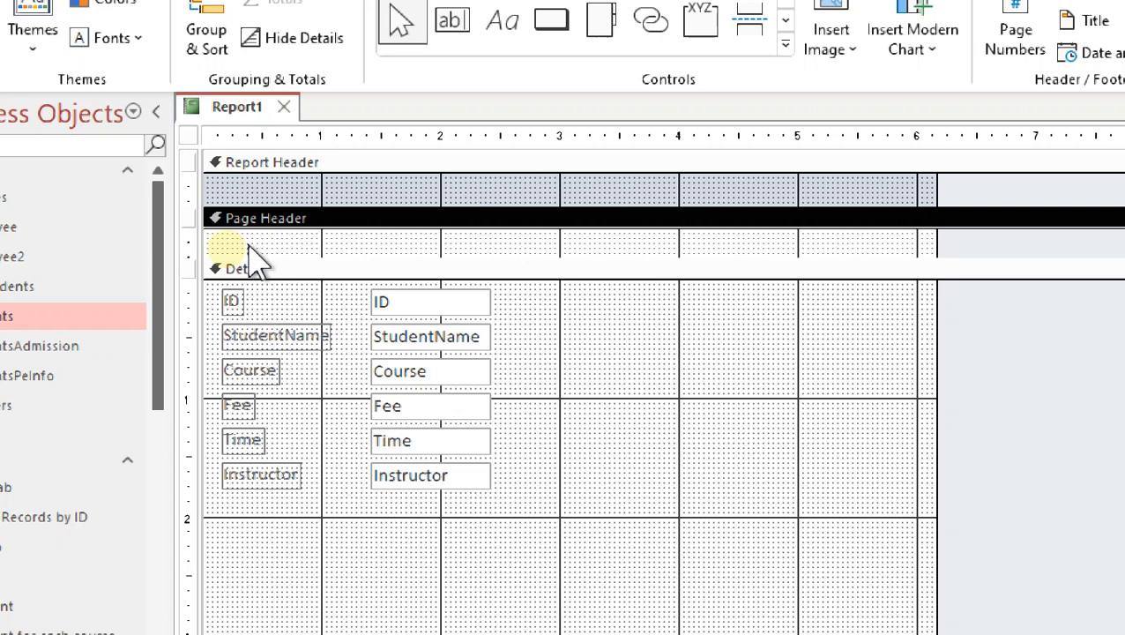
left_click(232, 301)
key("Delete")
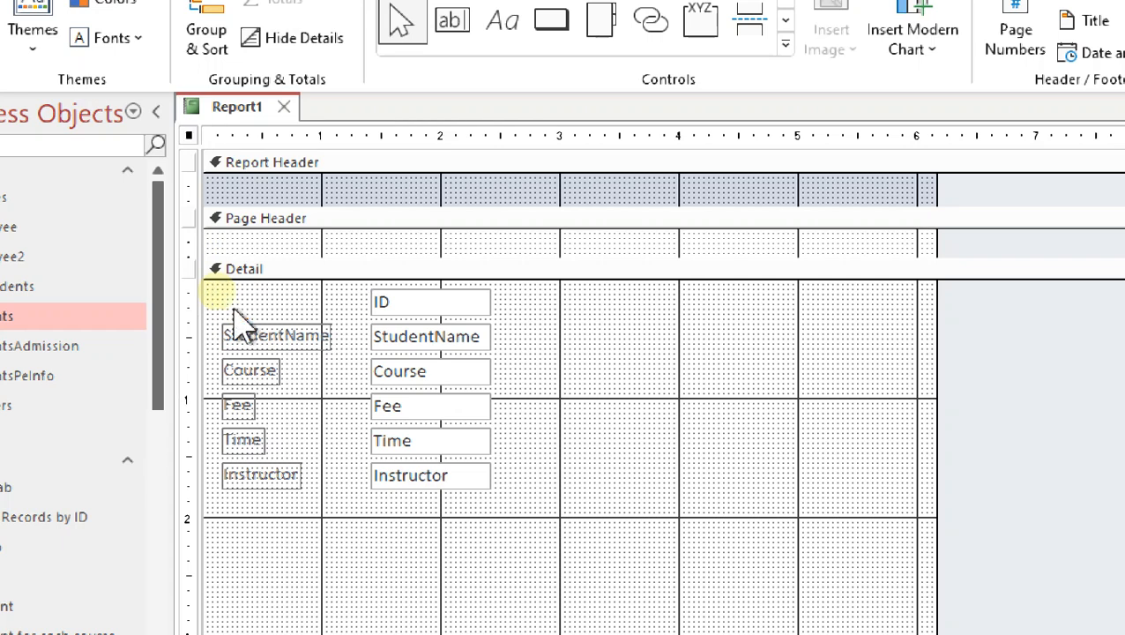
- Enlarge the Page Header to about 0.6 inch high and fill its background with a medium blue-grey
left_click(250, 237)
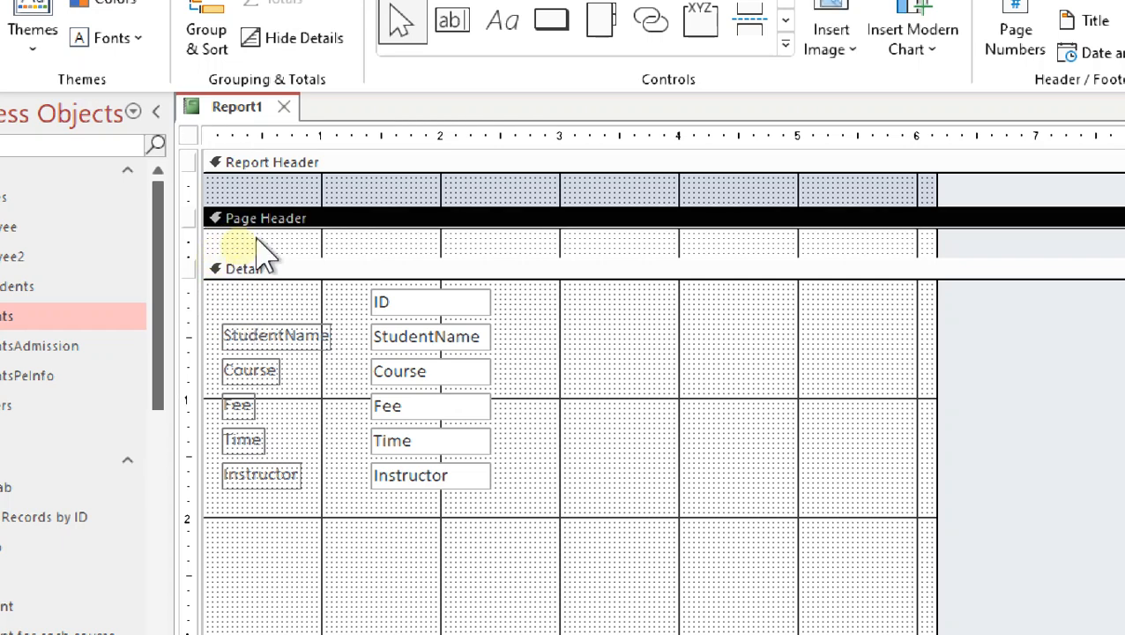
left_click(270, 268)
left_click_drag(271, 260, 273, 324)
left_click(259, 272)
right_click(266, 276)
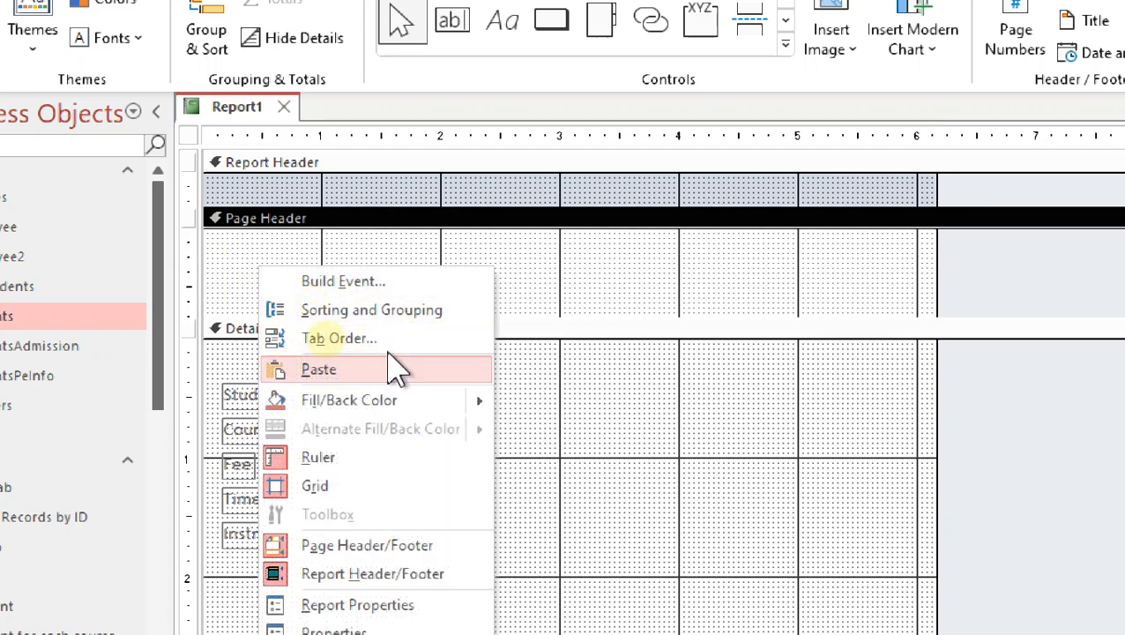
mouse_move(402, 402)
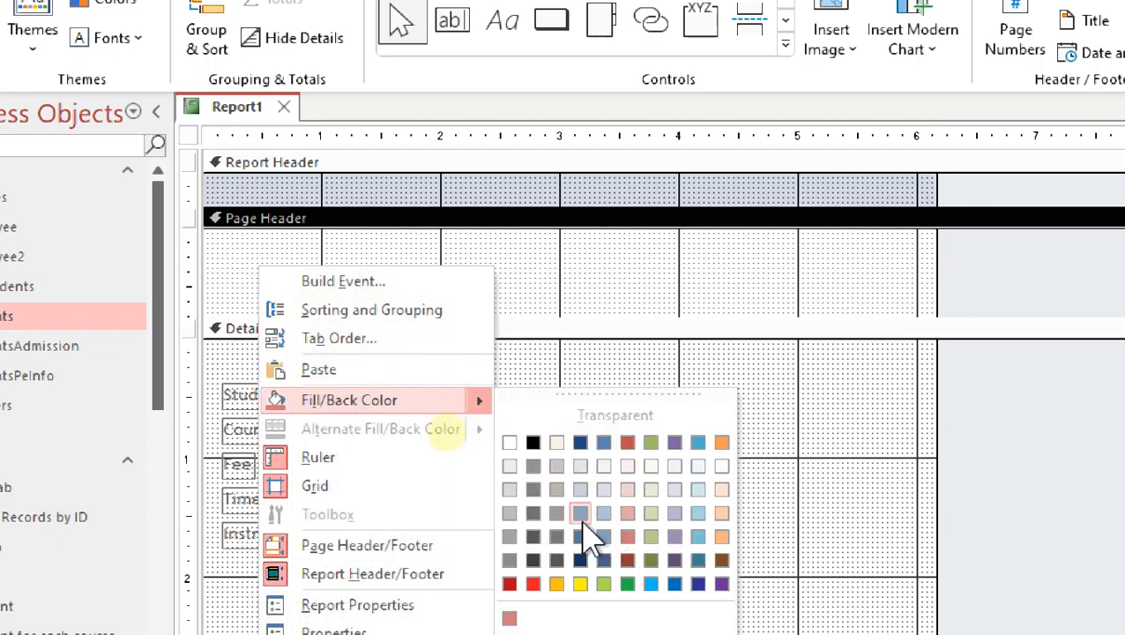
left_click(580, 513)
left_click_drag(376, 318, 370, 305)
- Paste the ID label into the Page Header and nudge it slightly right and down from the section's corner
left_click(313, 273)
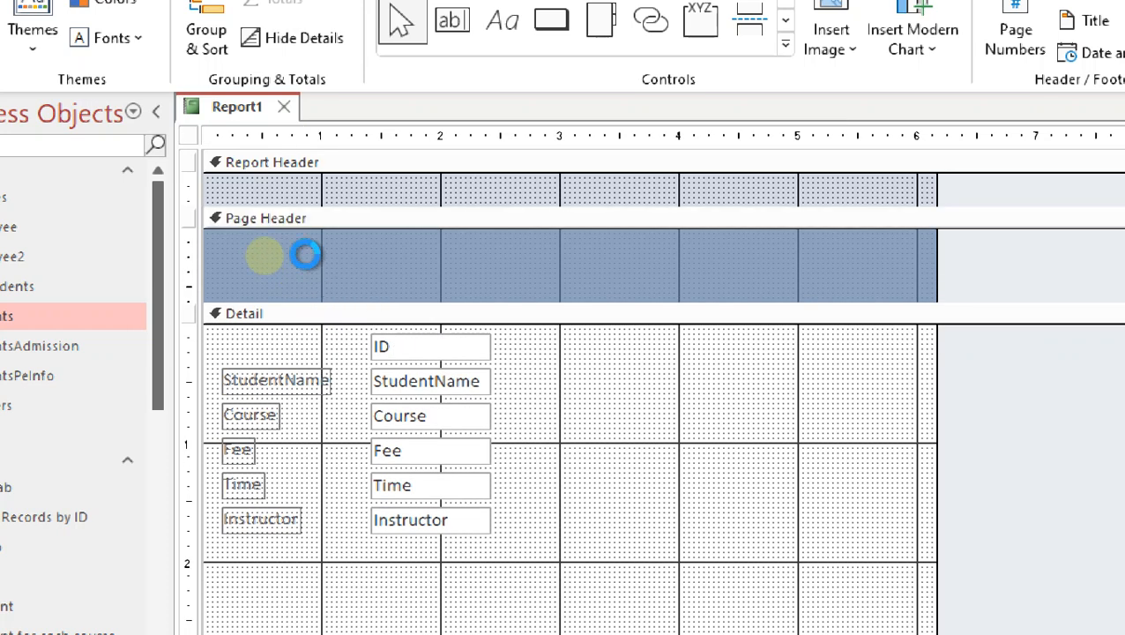
key("ctrl+v")
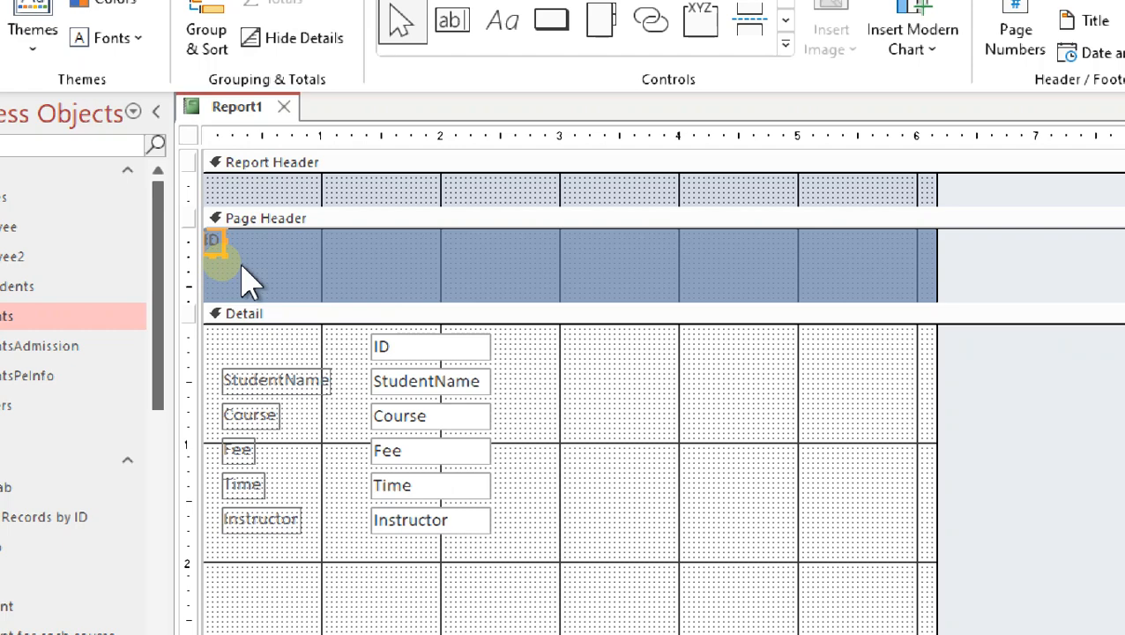
key("Right")
key("Down")
key("Down")
key("Right")
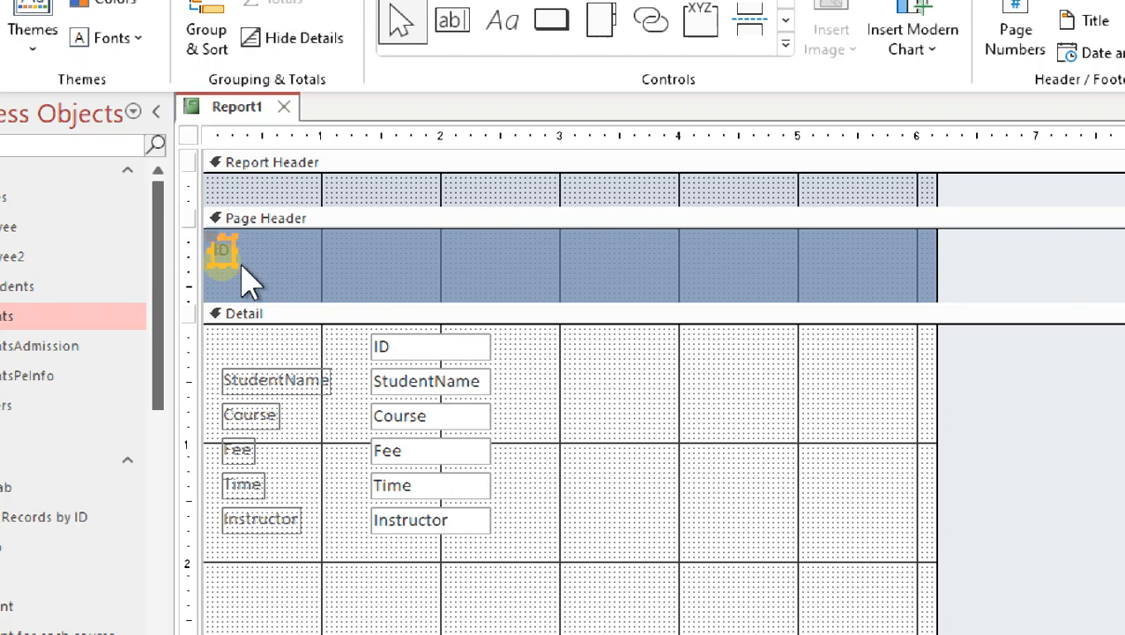
key("Right")
- Transfer the StudentName label from the Detail section to the Page Header, placing it to the right of the ID label
left_click(295, 385)
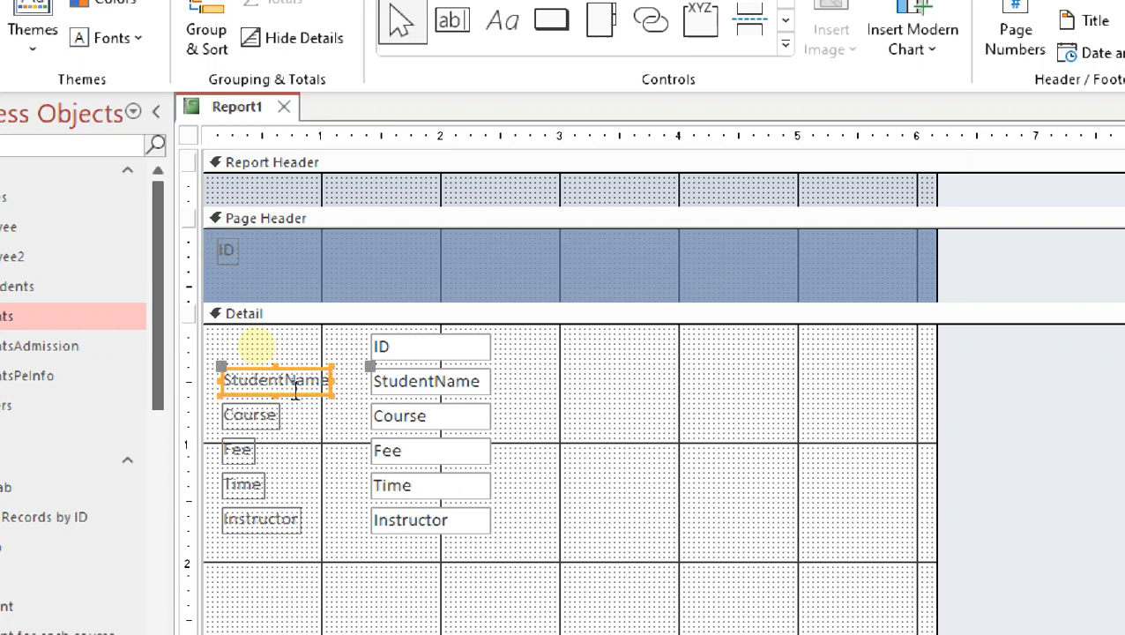
key("ctrl+x")
left_click(440, 252)
key("ctrl+v")
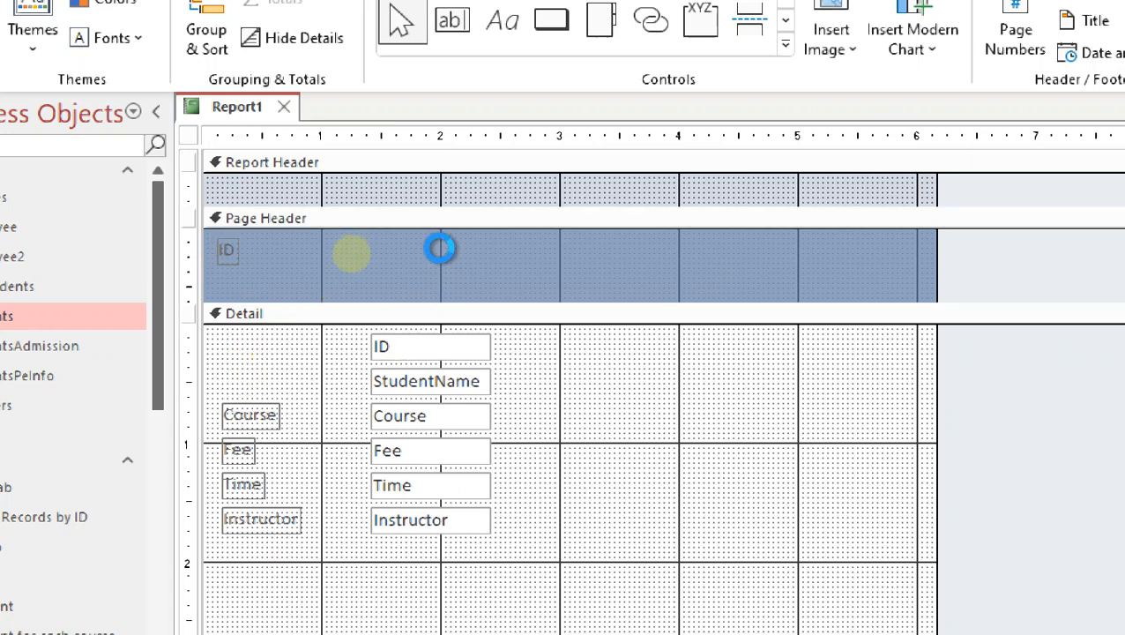
left_click_drag(276, 259, 364, 264)
left_click(387, 291)
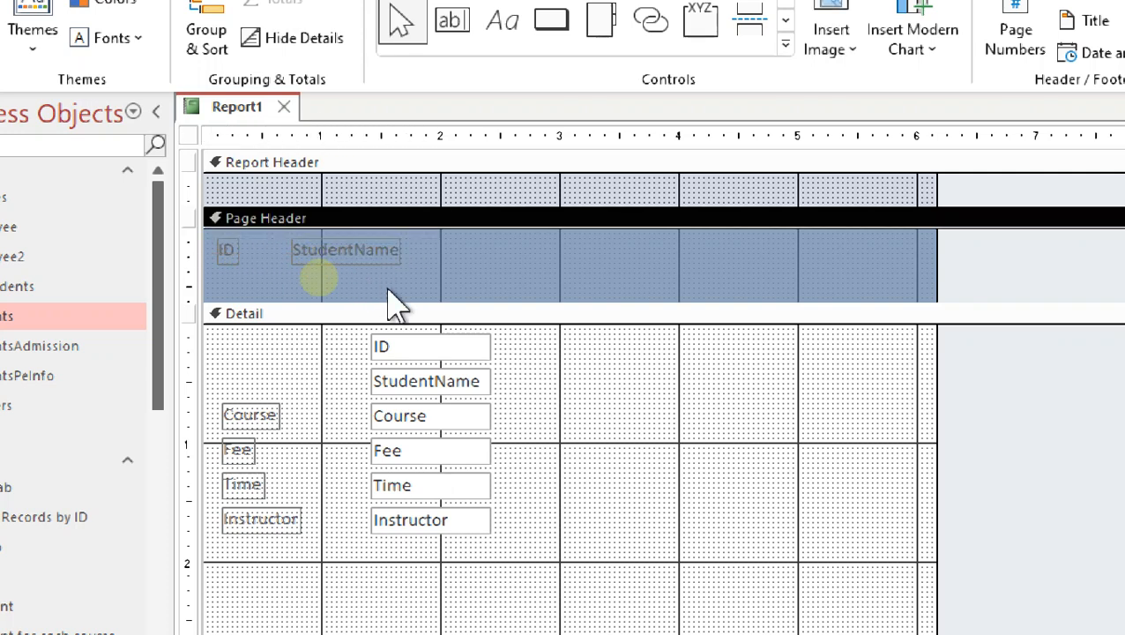
- Transfer the Course label from the Detail section to the Page Header, placing it at the 2-inch mark beside StudentName
left_click(259, 445)
left_click(256, 418)
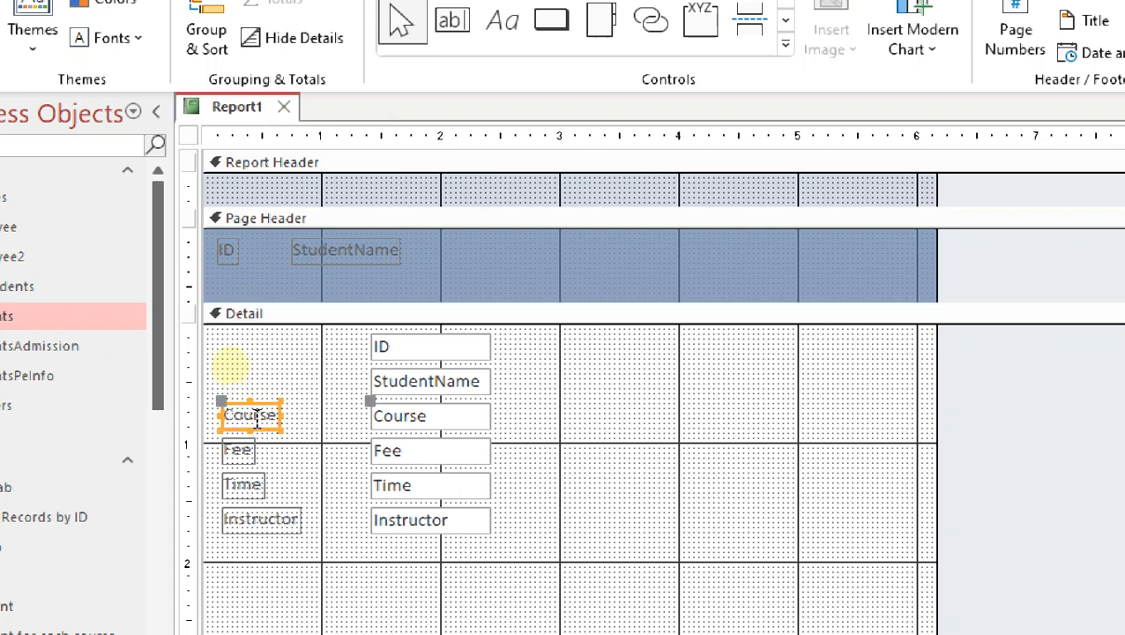
key("ctrl+x")
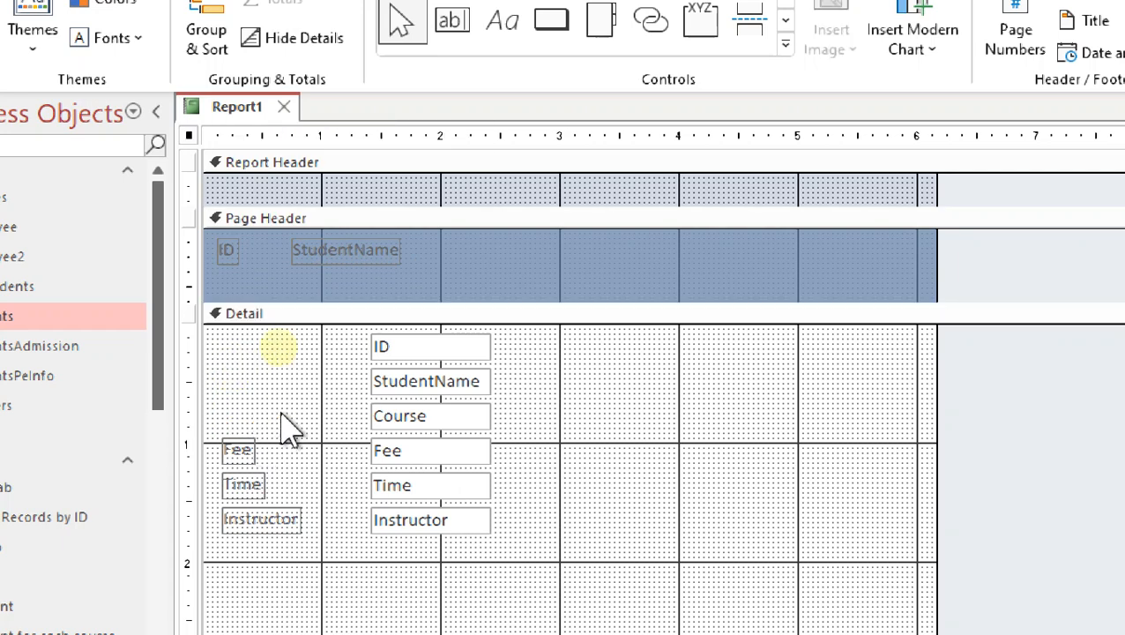
left_click(475, 257)
key("ctrl+v")
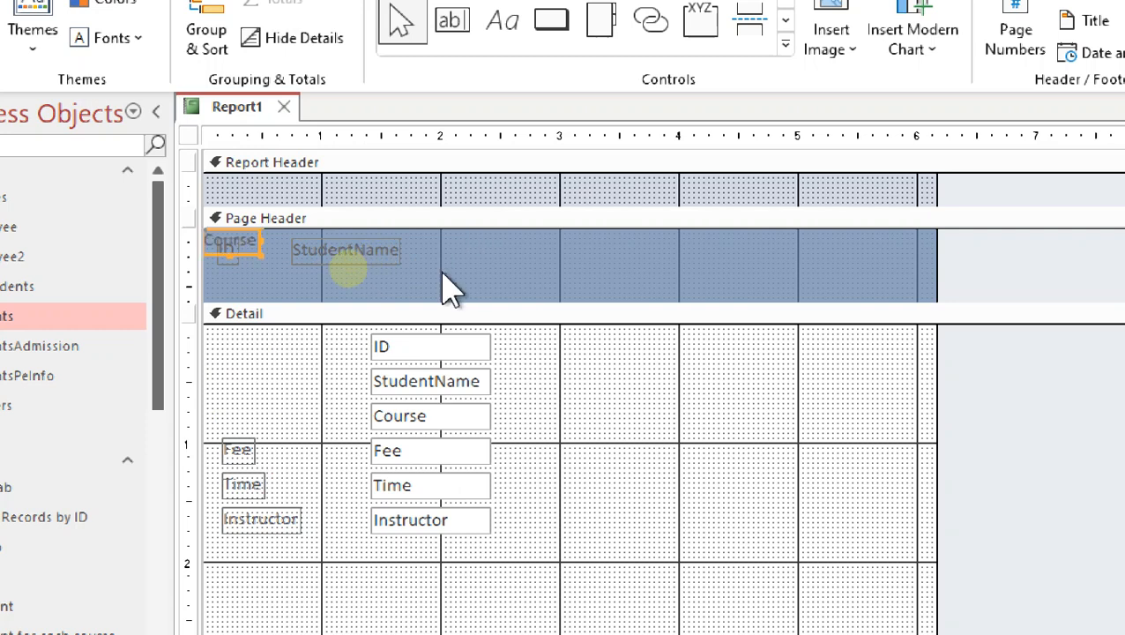
mouse_move(256, 255)
left_mouse_down()
mouse_move(515, 261)
mouse_move(490, 266)
left_mouse_up()
left_click(532, 296)
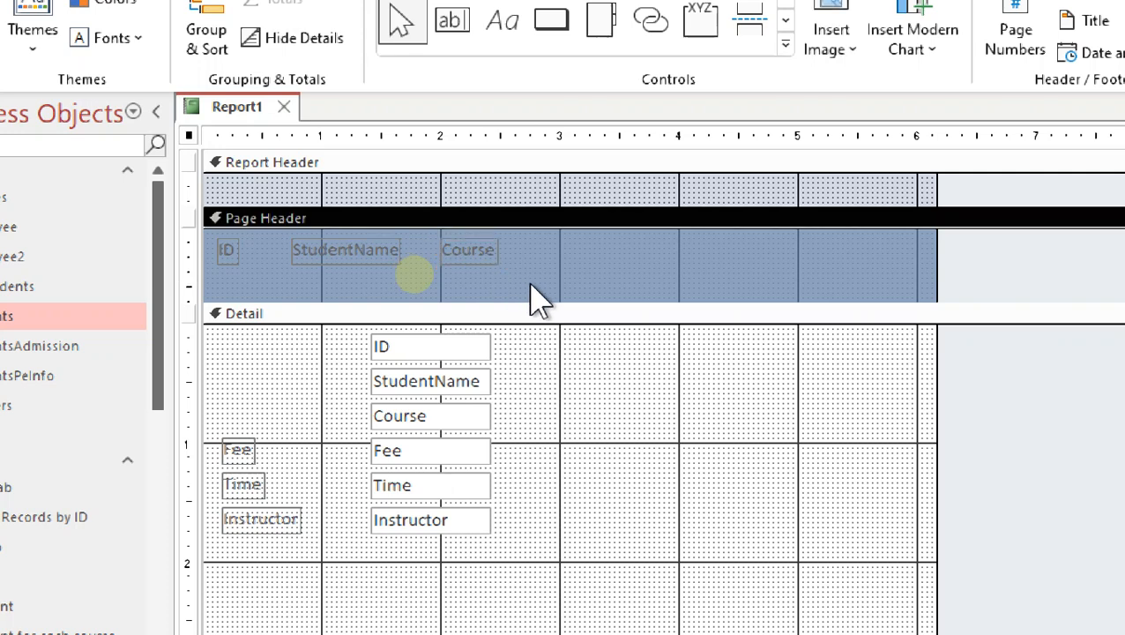
- Transfer the Fee label from the Detail section to the Page Header, placing it at the 3-inch mark
left_click(238, 450)
left_click(236, 447)
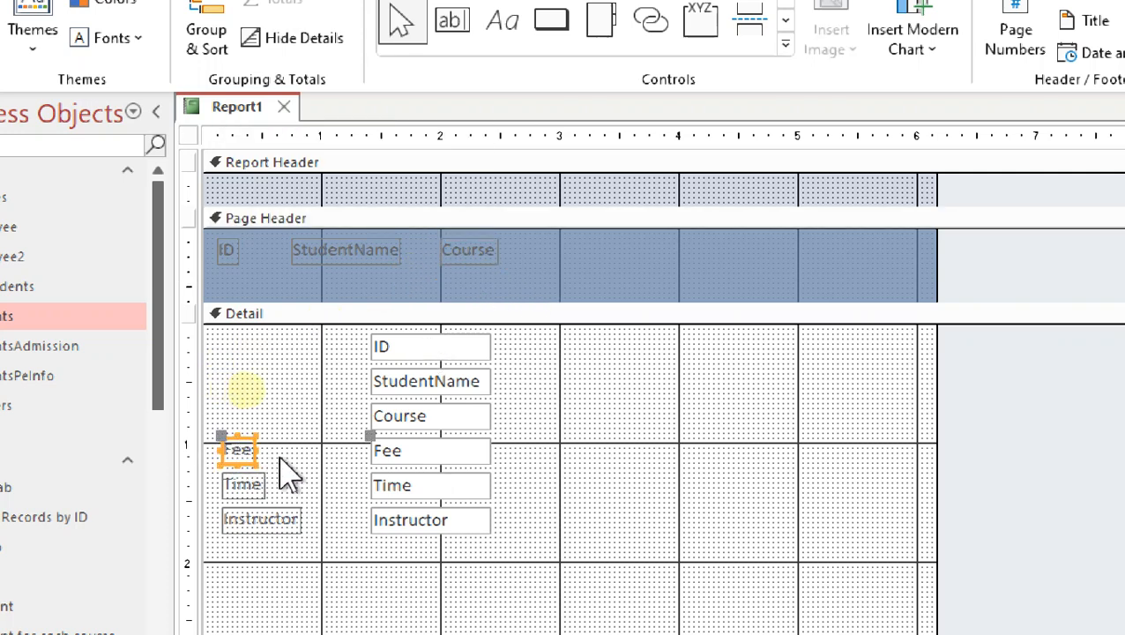
key("ctrl+x")
left_click(541, 280)
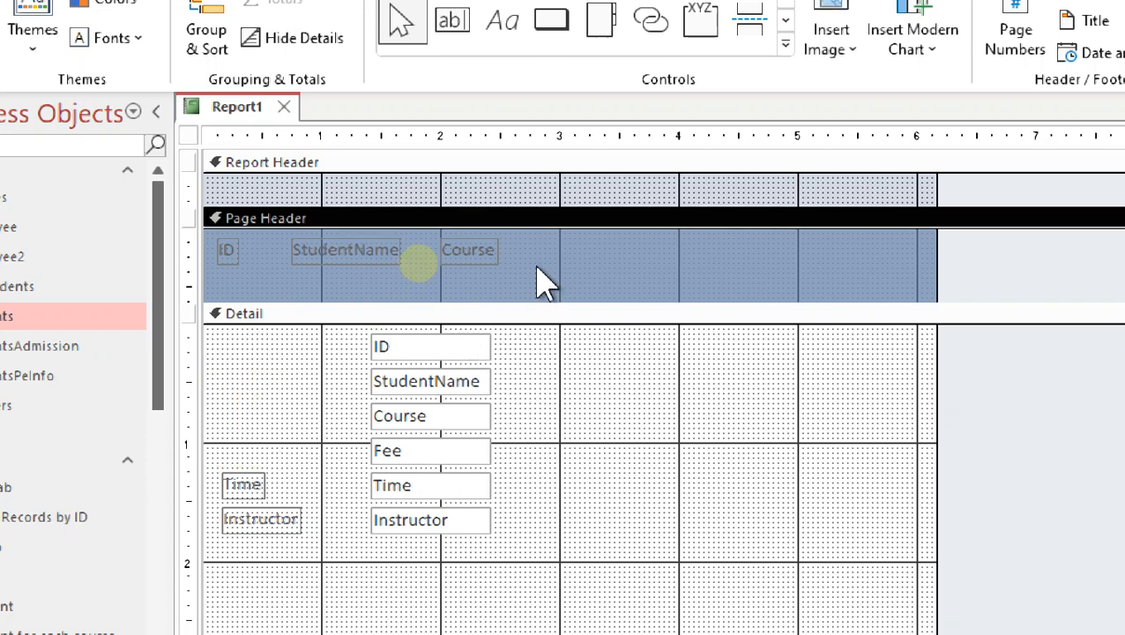
key("ctrl+v")
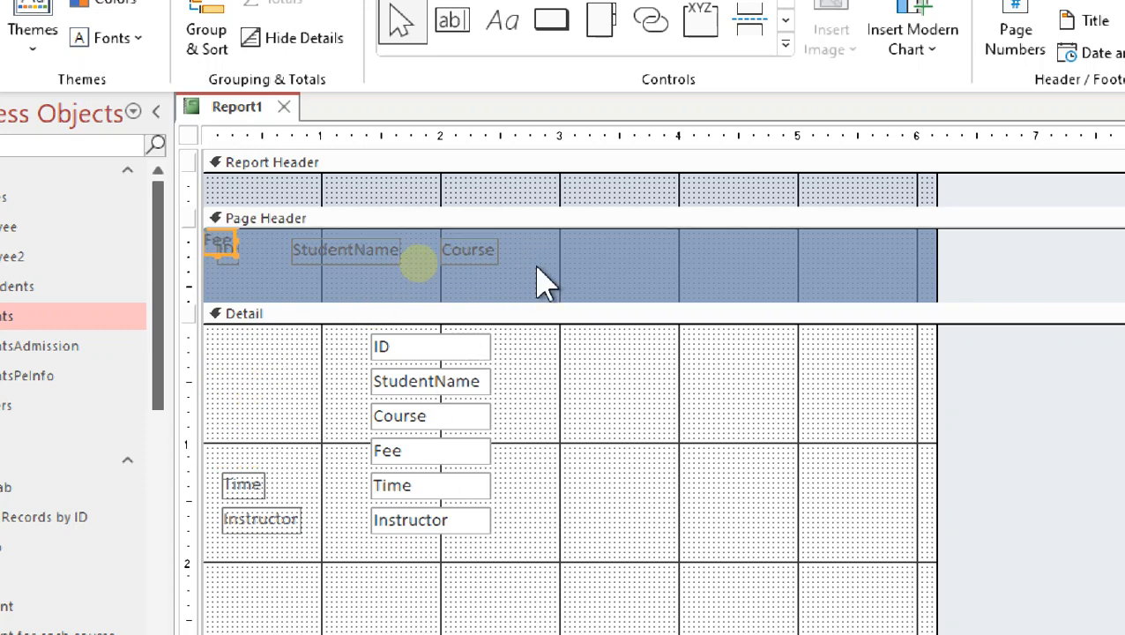
mouse_move(227, 251)
left_mouse_down()
mouse_move(583, 254)
mouse_move(562, 263)
mouse_move(581, 268)
left_mouse_up()
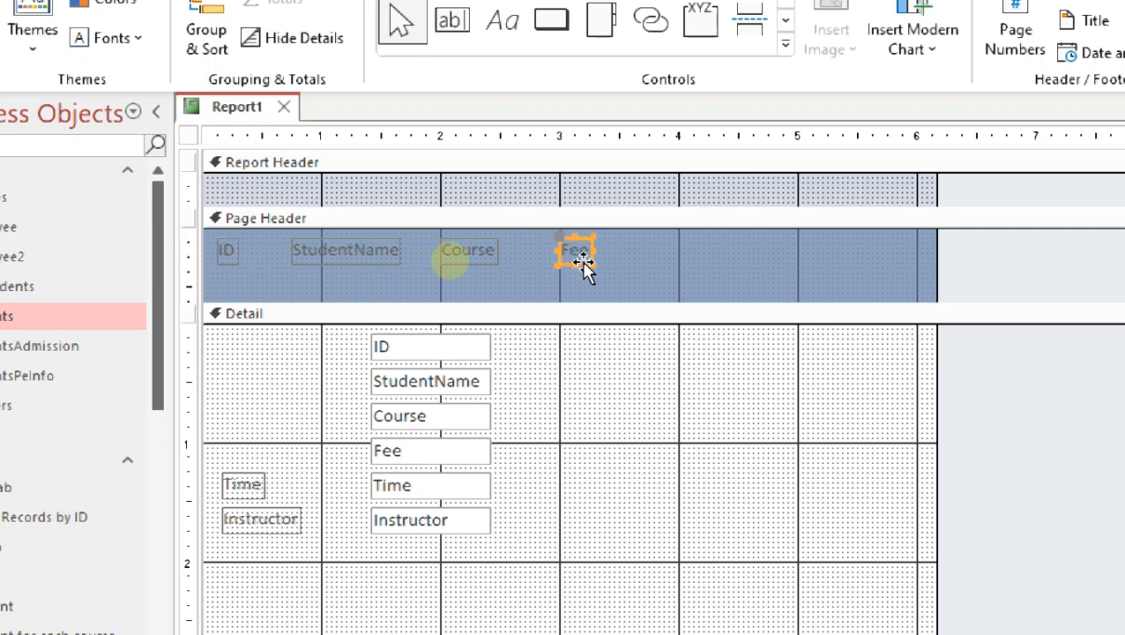
left_click(530, 285)
- Transfer the Time label from the Detail section to the Page Header, placing it at the 4-inch mark
left_click(225, 513)
left_click(250, 488)
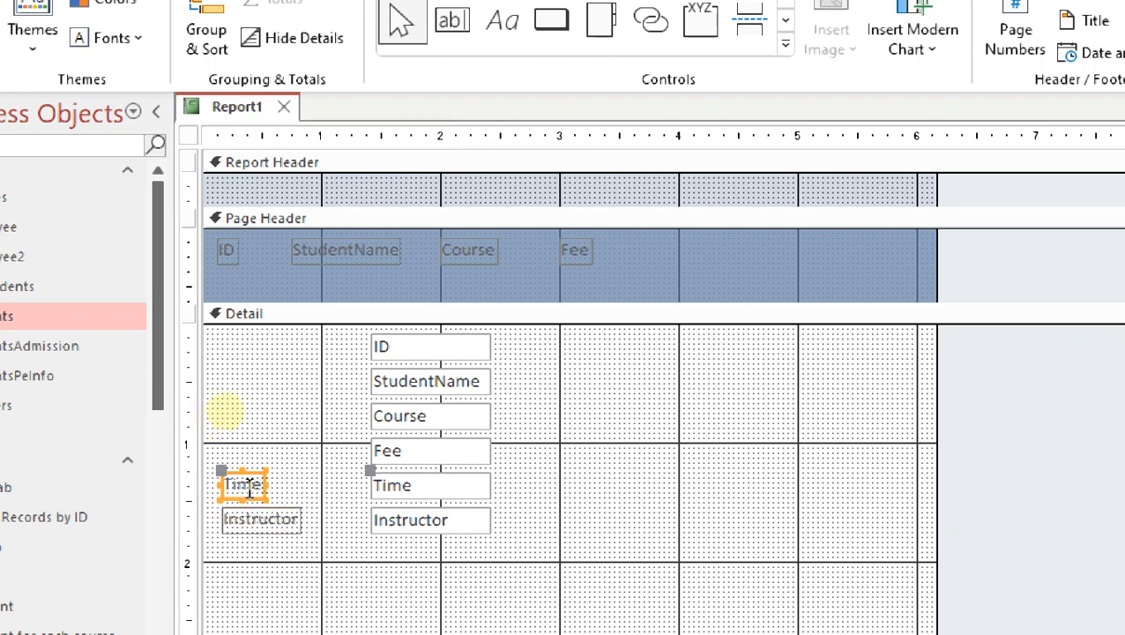
key("Delete")
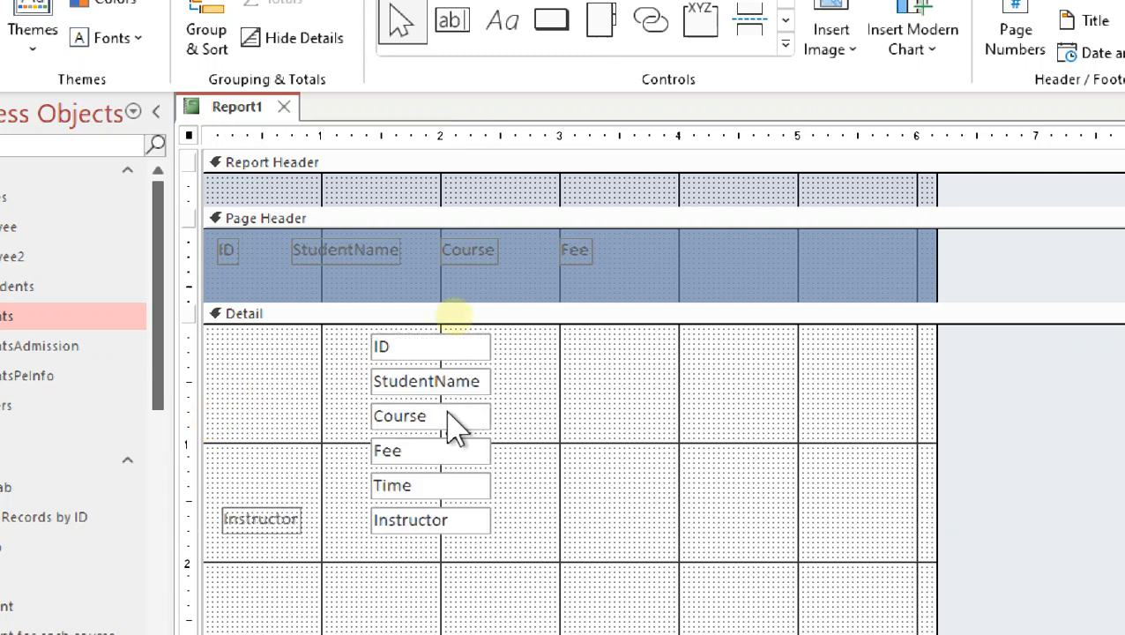
left_click(525, 252)
key("ctrl+v")
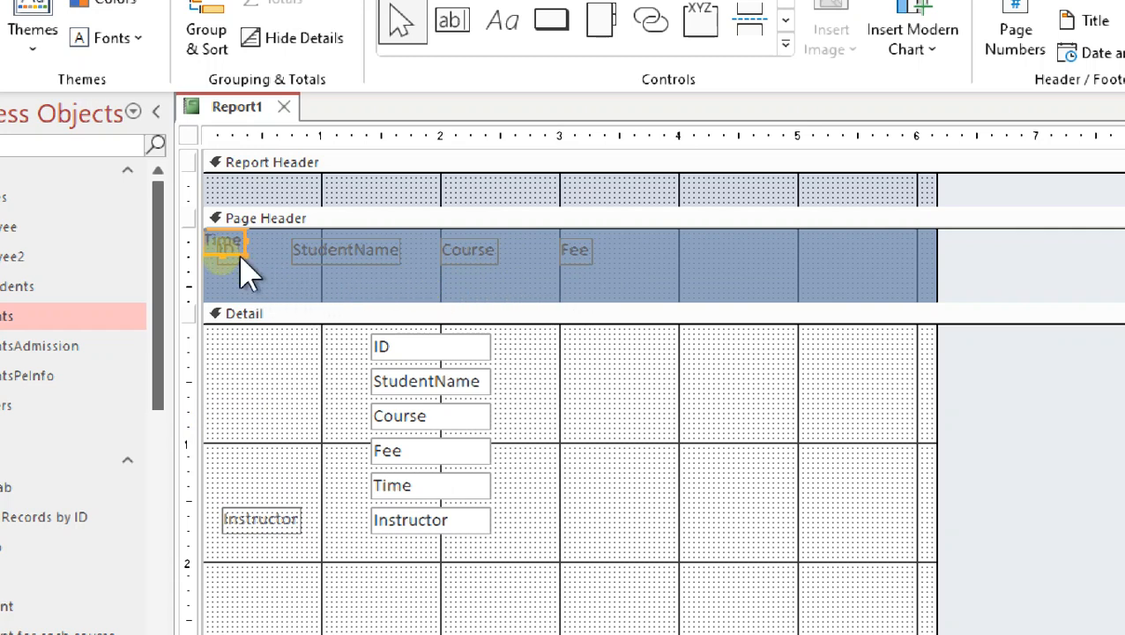
mouse_move(240, 254)
left_mouse_down()
mouse_move(678, 287)
mouse_move(696, 274)
mouse_move(685, 261)
mouse_move(714, 262)
left_mouse_up()
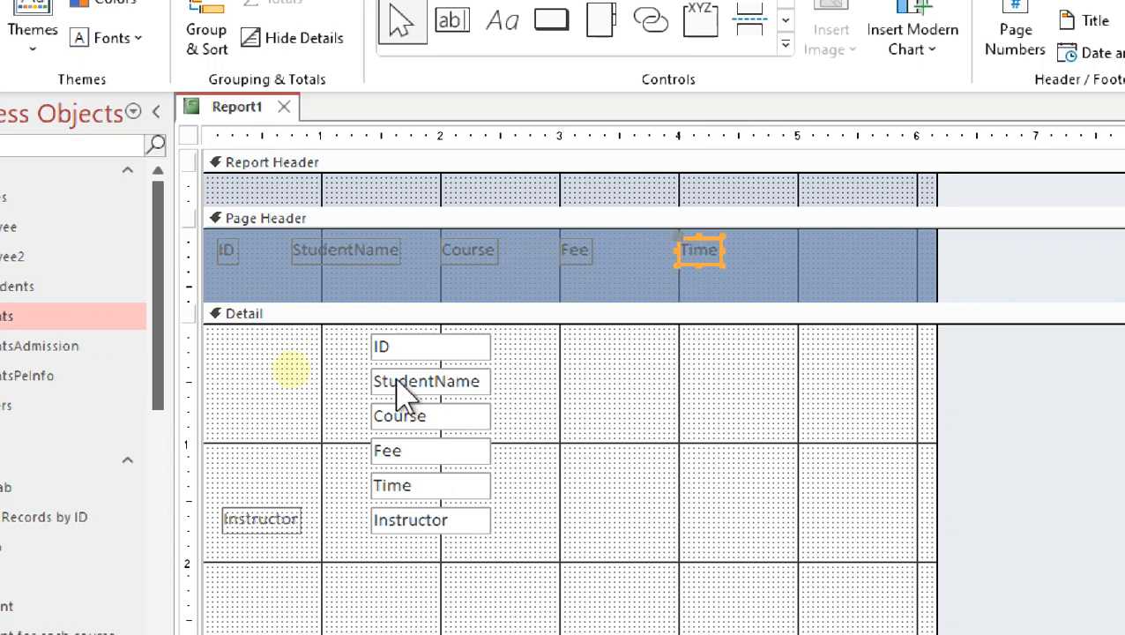
- Transfer the Instructor label from the Detail section to the Page Header, placing it near the 5-inch mark
left_click(274, 520)
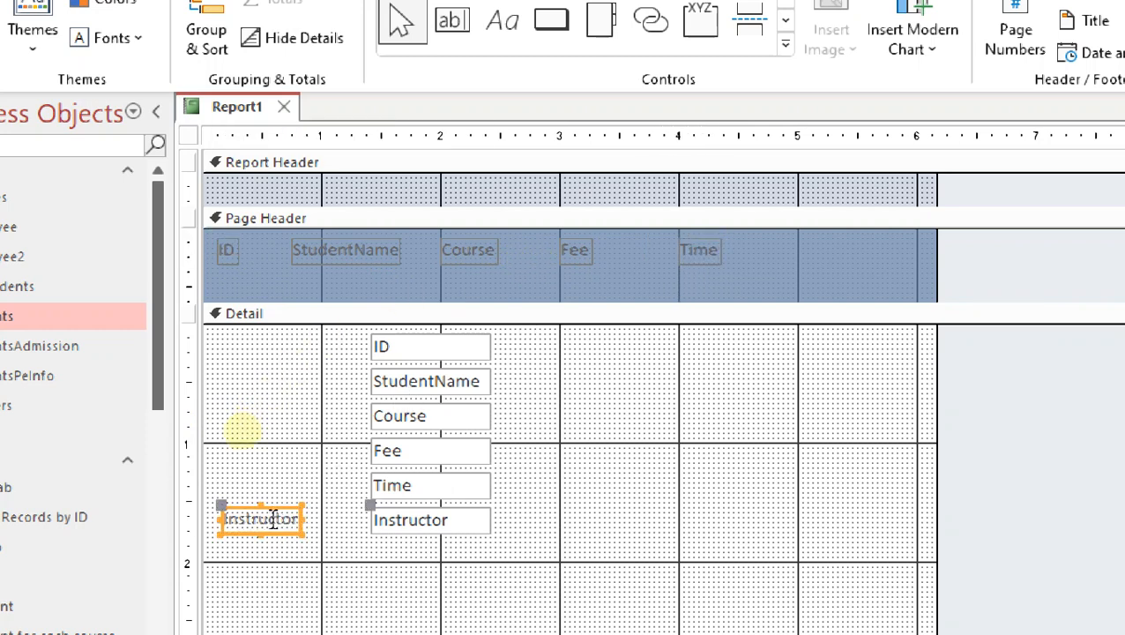
key("ctrl+x")
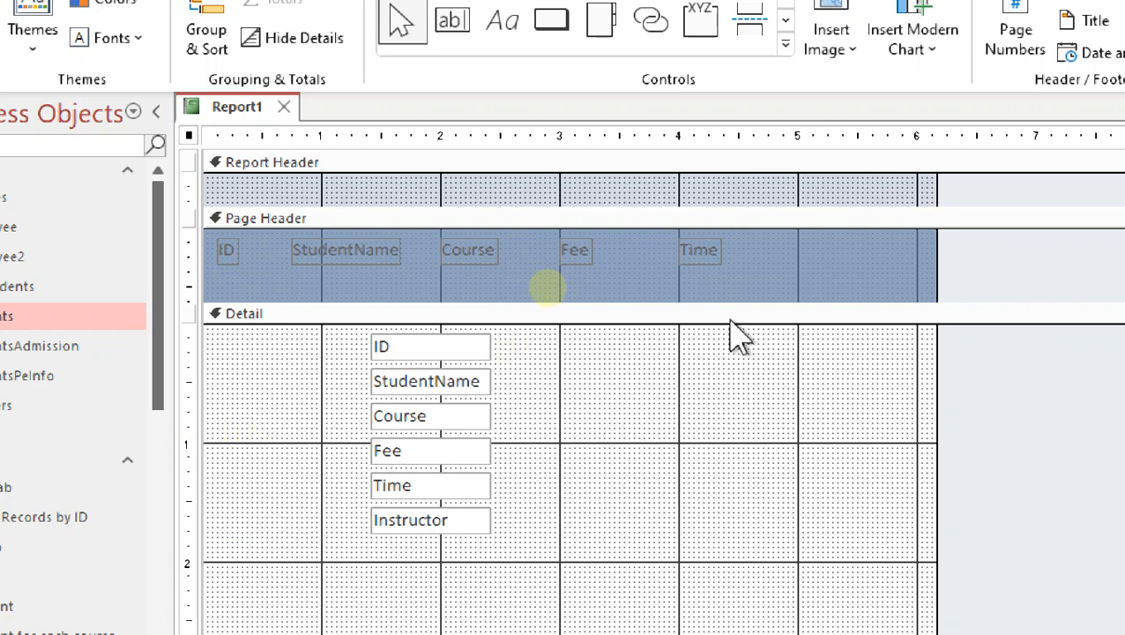
left_click(766, 261)
key("ctrl+v")
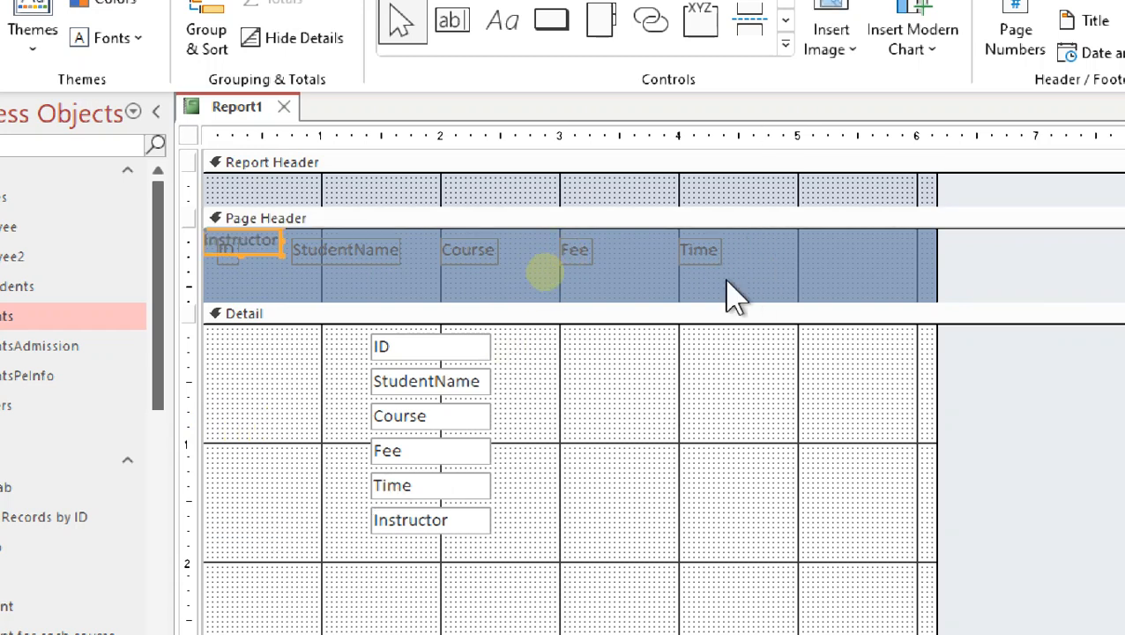
left_click_drag(264, 252, 863, 259)
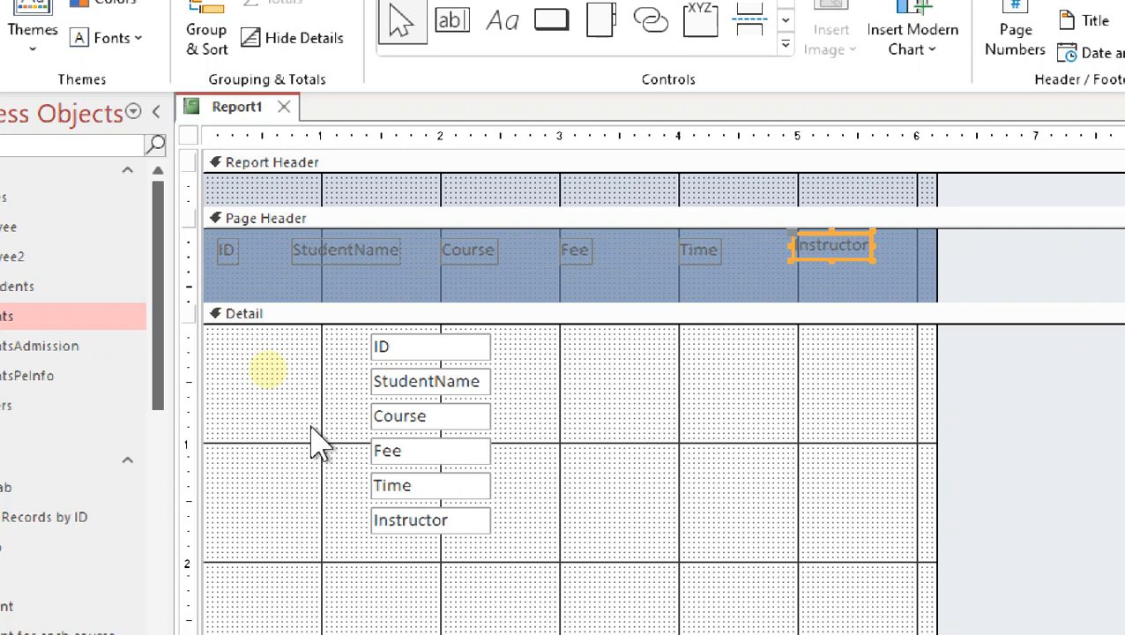
- Shrink the Page Header to just below its labels and nudge the Instructor label right to about 5.25 inches, level with the other labels
left_click_drag(300, 299, 302, 271)
left_click(901, 253)
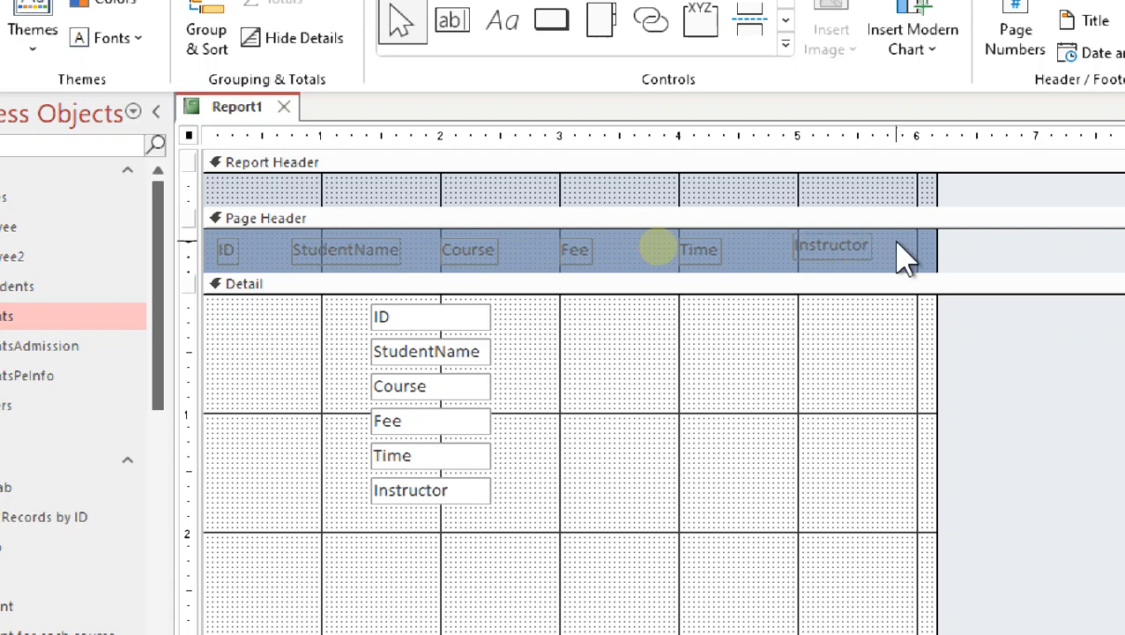
left_click(825, 254)
left_click(824, 254)
key("Right")
key("Right")
key("Right")
key("Right")
key("Right")
key("Right")
key("Right")
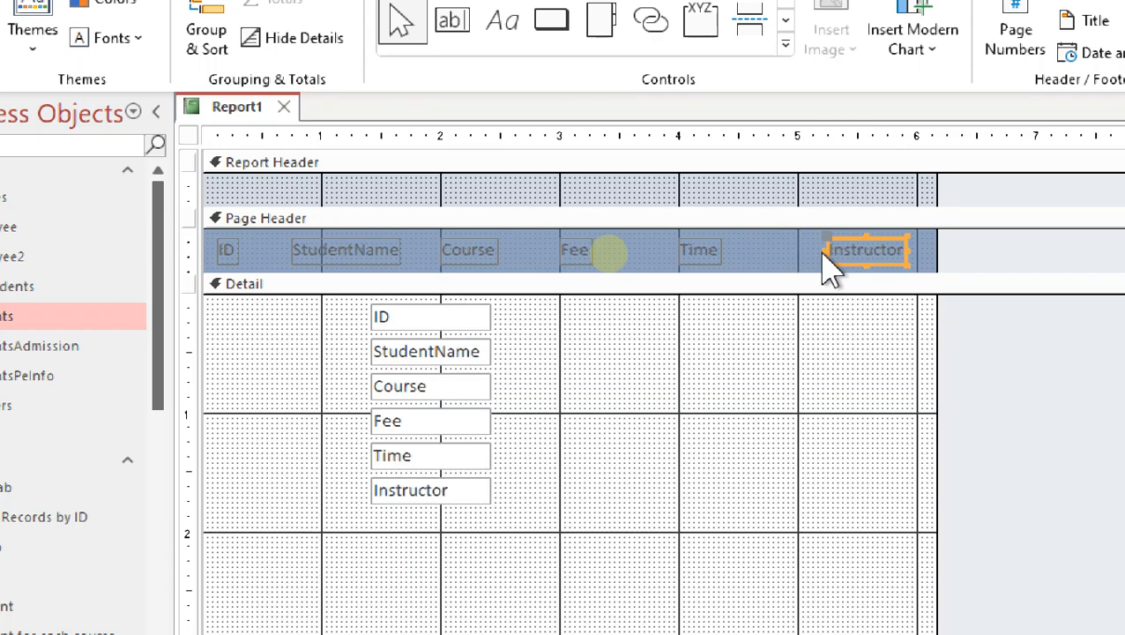
- Nudge the Instructor label up in the Page Header and raise the other five labels level with it
key("Up")
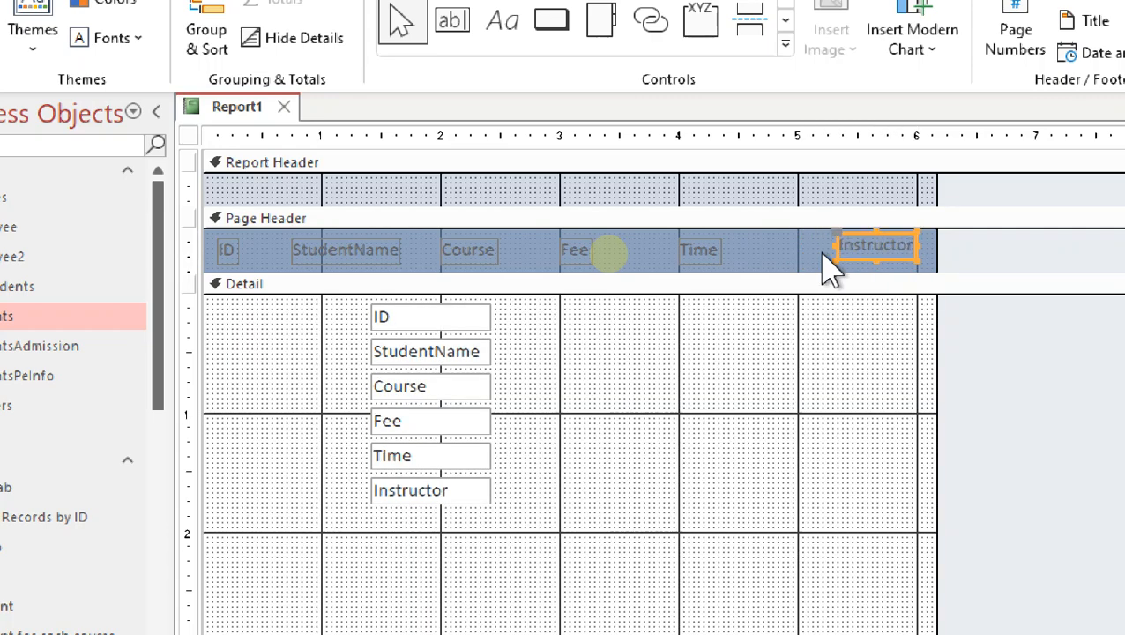
left_click_drag(745, 247, 224, 251)
key("Up")
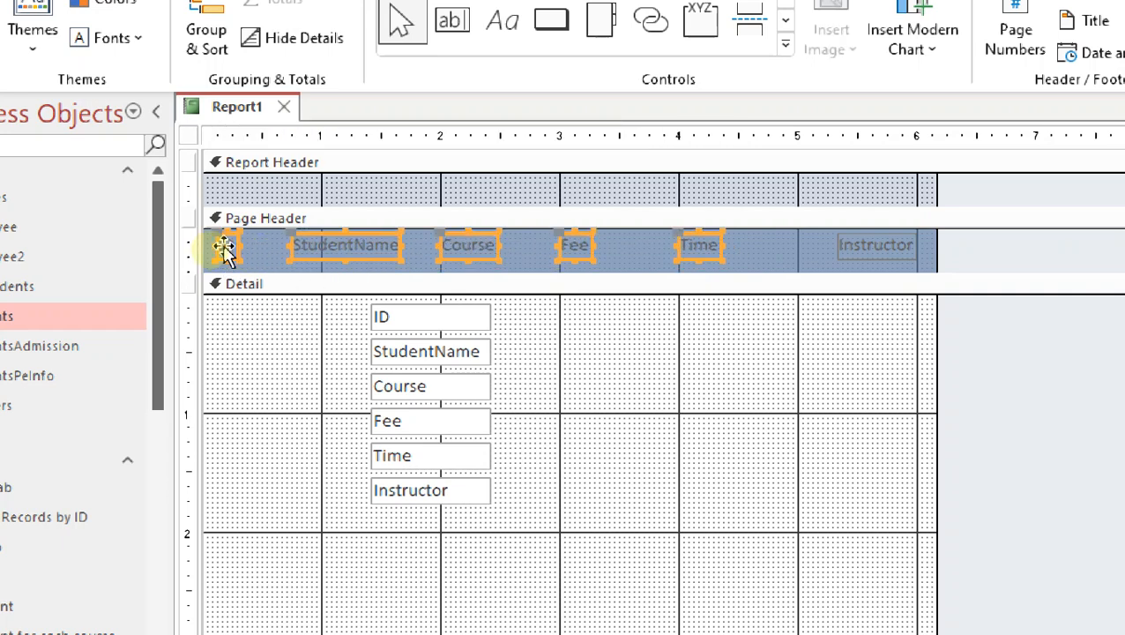
- Move the Time label in the Page Header right to about the 4.25-inch mark
left_click(746, 269)
left_click(712, 254)
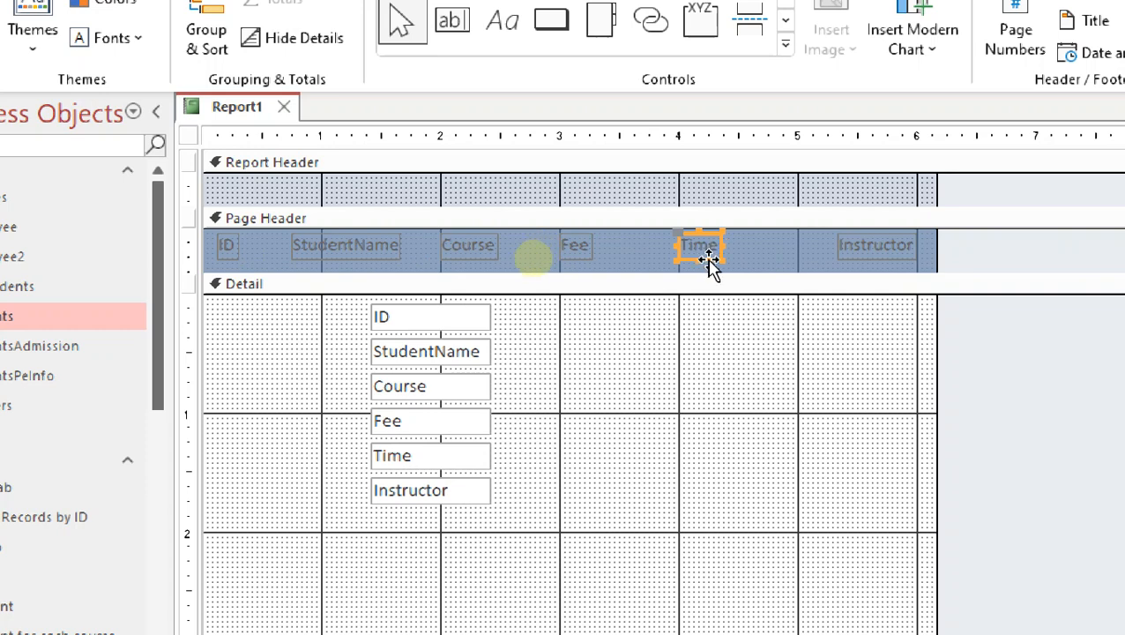
key("Right")
key("Right")
key("Right")
key("Right")
key("Right")
key("Right")
key("Right")
key("Right")
key("Right")
key("Right")
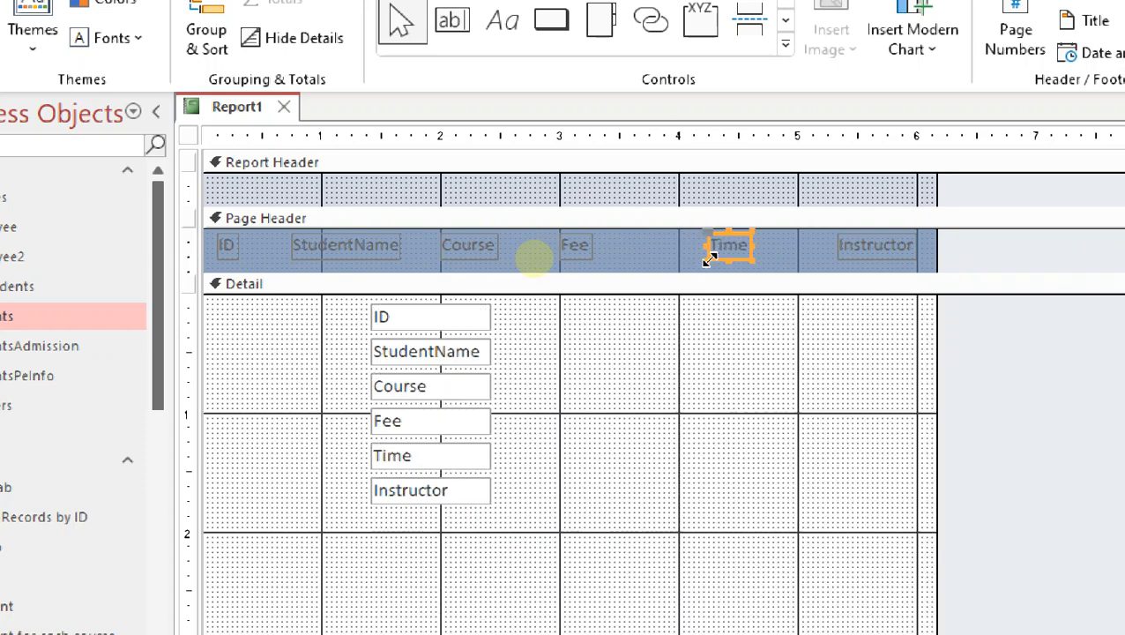
- Widen the Time label to about 1 inch and nudge it slightly left to leave a gap before the Instructor label
left_click_drag(748, 244, 829, 232)
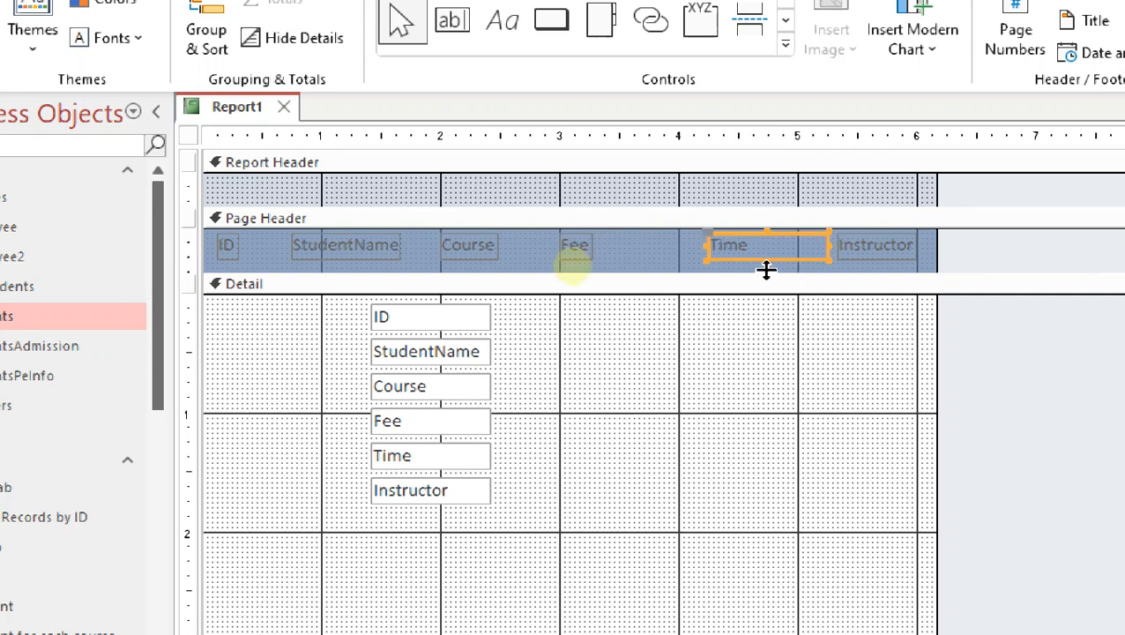
left_click(683, 270)
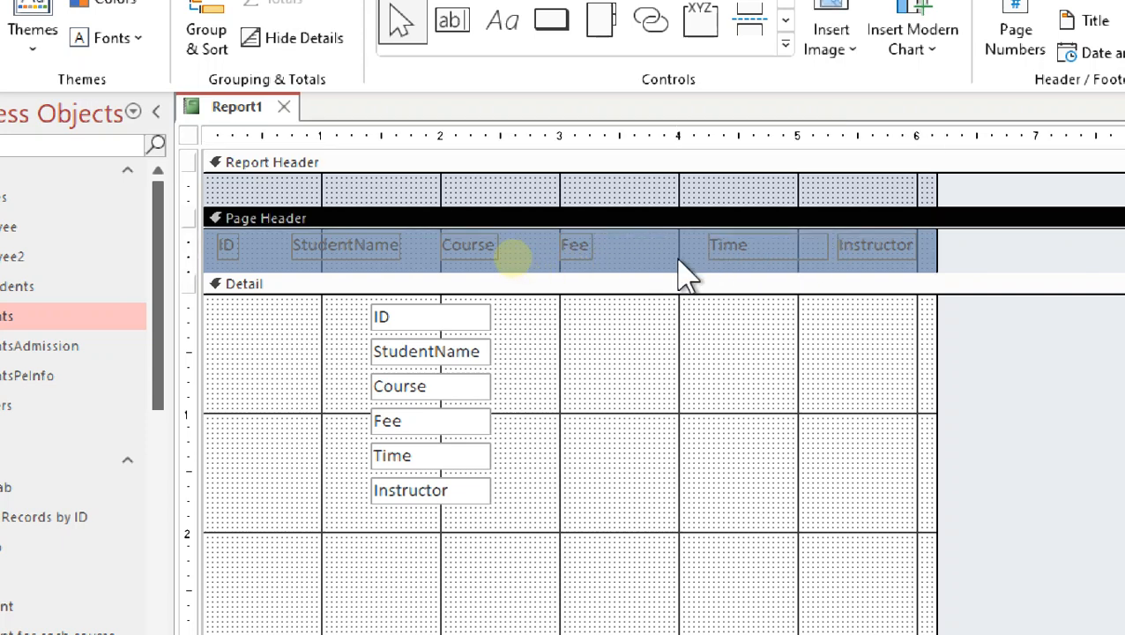
left_click(757, 252)
key("Right")
key("Right")
key("Right")
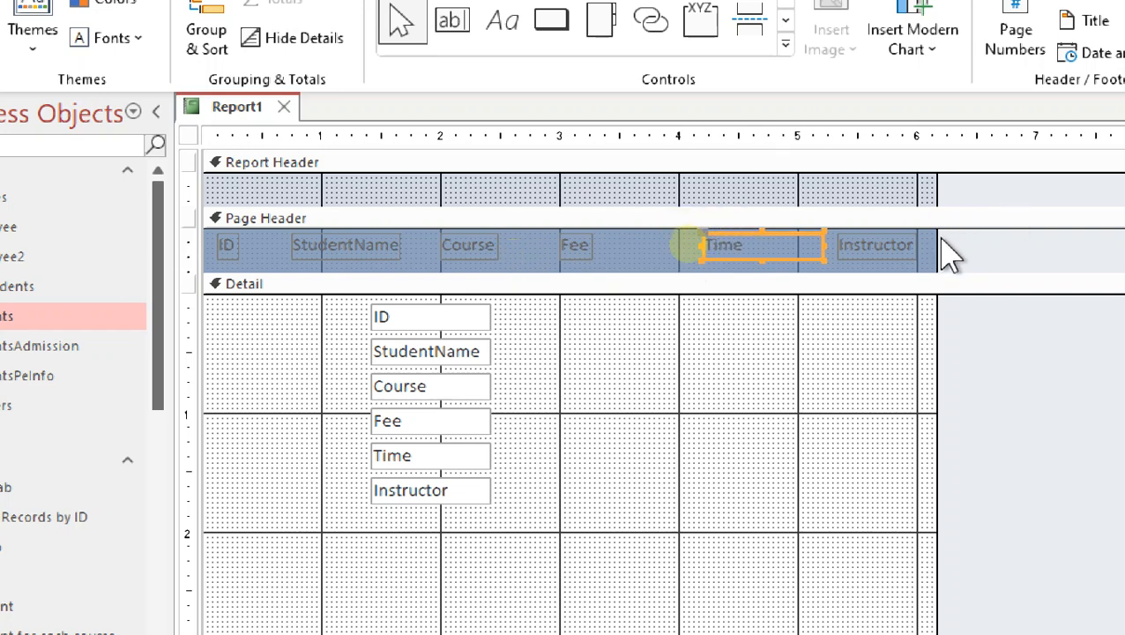
- Widen the report to about 6.3 inches and extend the Instructor label's right edge to about 6.2 inches
mouse_move(934, 240)
left_mouse_down()
mouse_move(951, 243)
mouse_move(927, 246)
mouse_move(938, 246)
left_mouse_up()
left_click(875, 249)
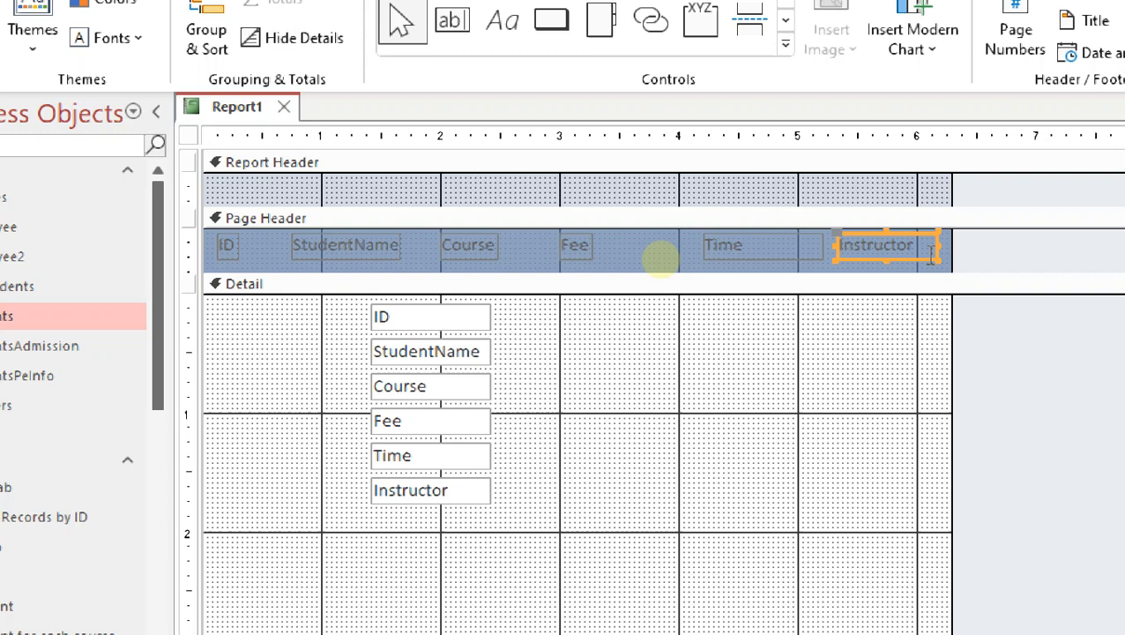
- Extend the Fee label's right edge to about 4.1 inches and the Course label's right edge to about 2.9 inches
left_click(586, 245)
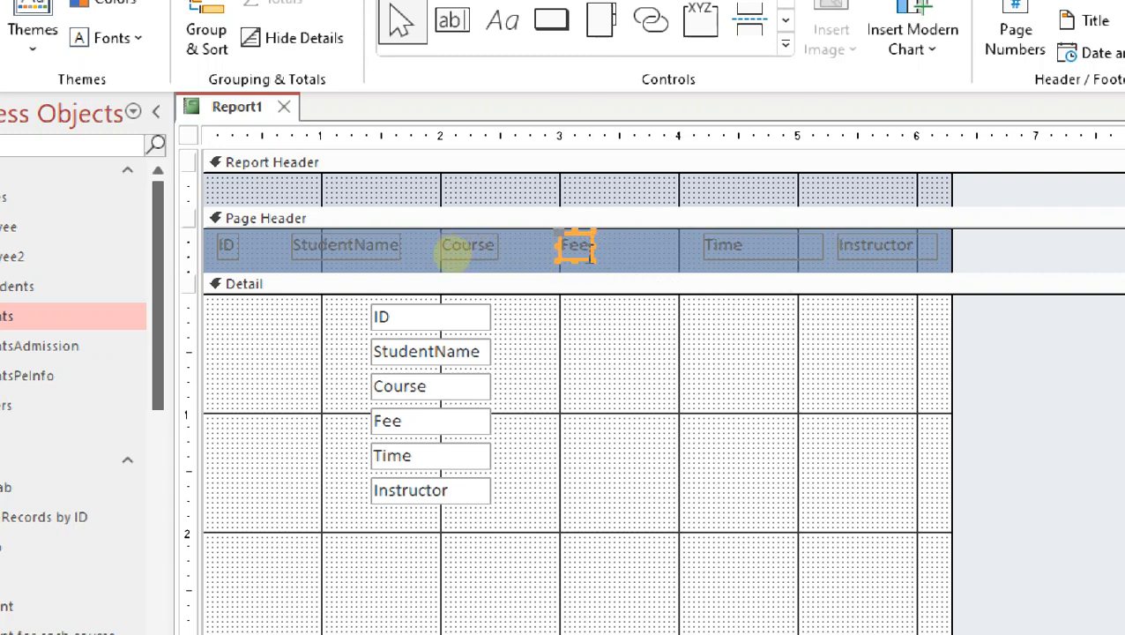
left_click_drag(589, 246, 680, 246)
left_click(709, 249)
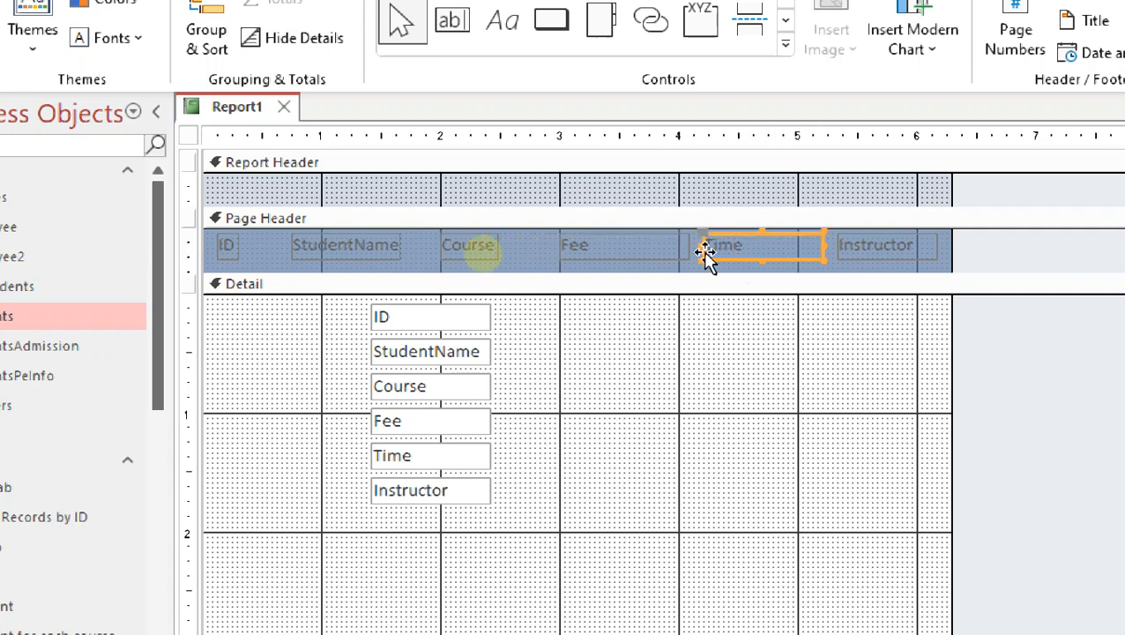
left_click(465, 249)
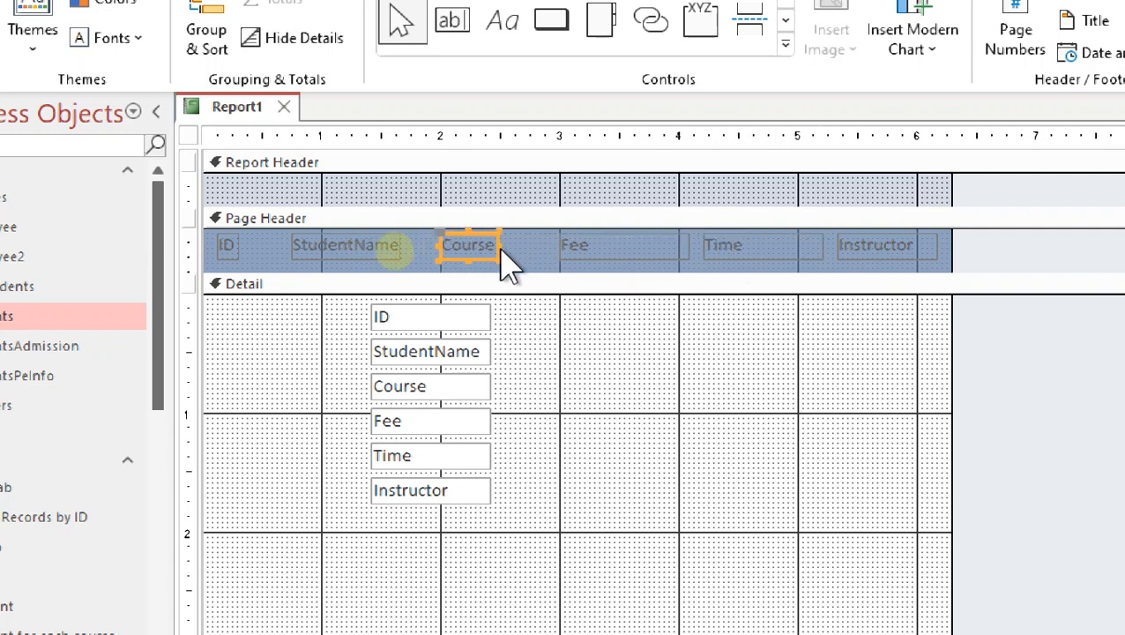
left_click_drag(499, 247, 549, 252)
- Widen the ID label in the Page Header until its right edge meets the StudentName label
left_click(370, 248)
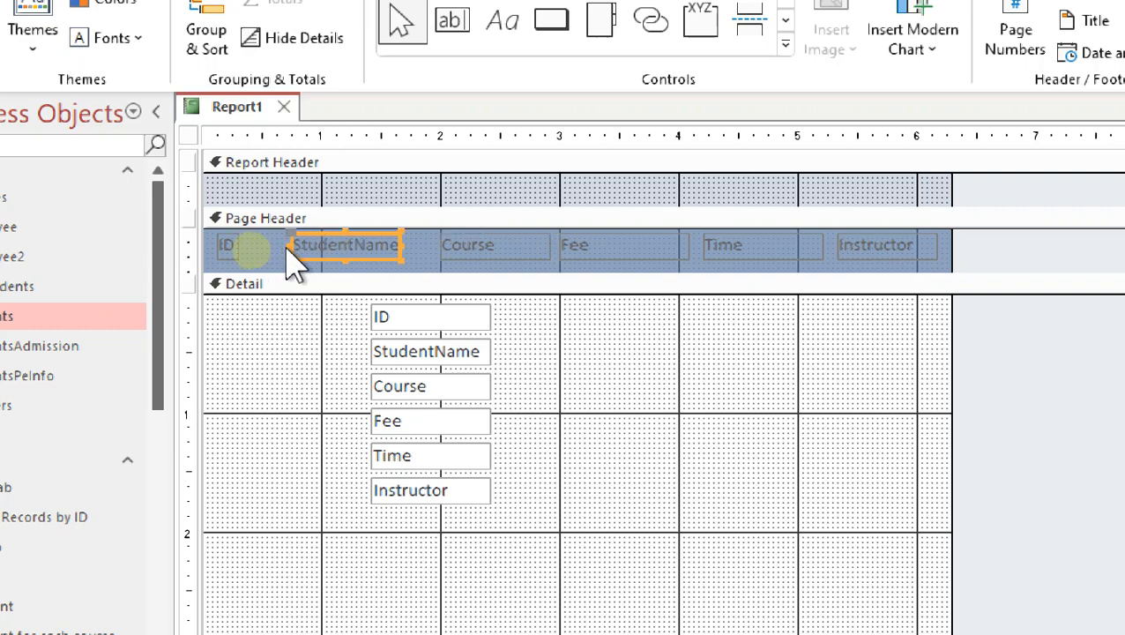
left_click(234, 247)
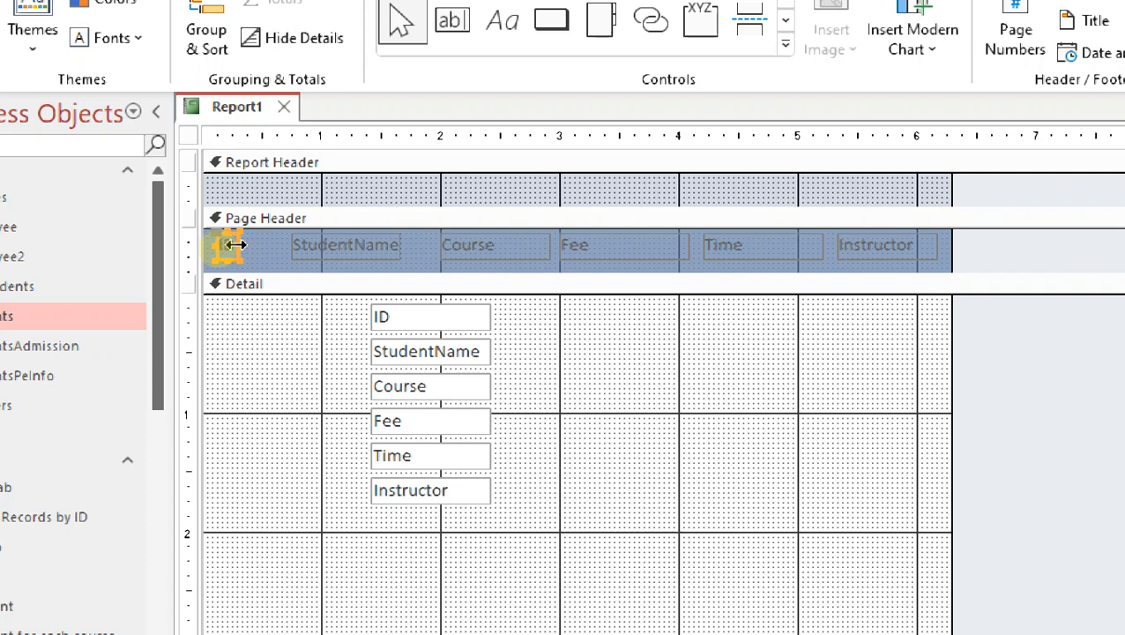
left_click_drag(235, 245, 280, 250)
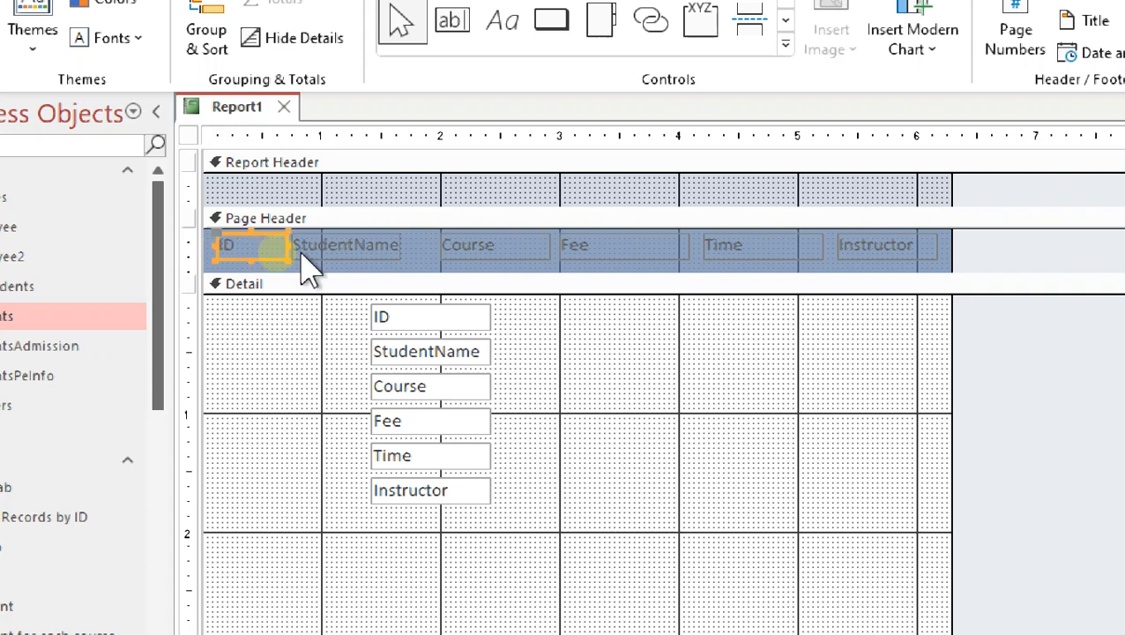
- Select the StudentName label in the Page Header
left_click(369, 254)
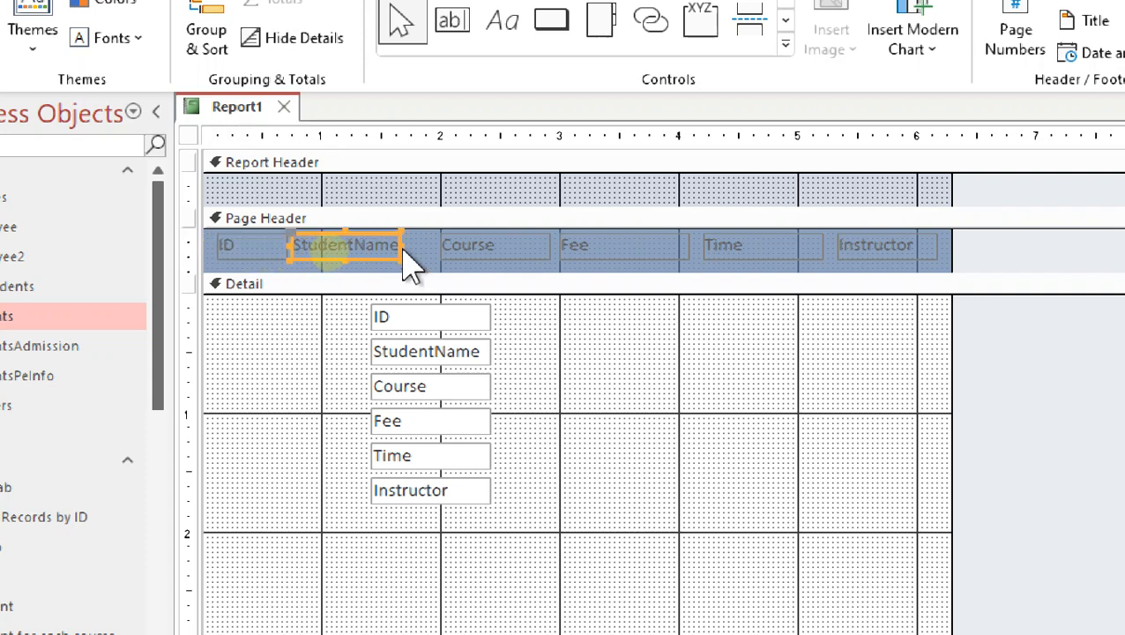
- Widen the StudentName label in the Page Header until it nearly reaches the Course label
left_click_drag(401, 243, 432, 246)
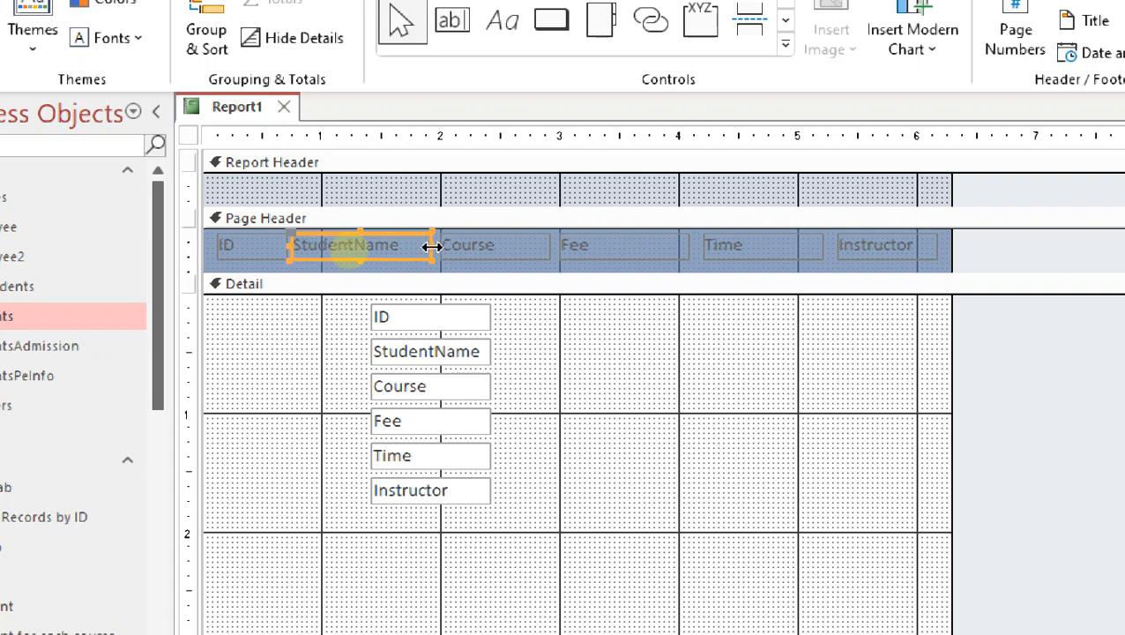
left_click(620, 346)
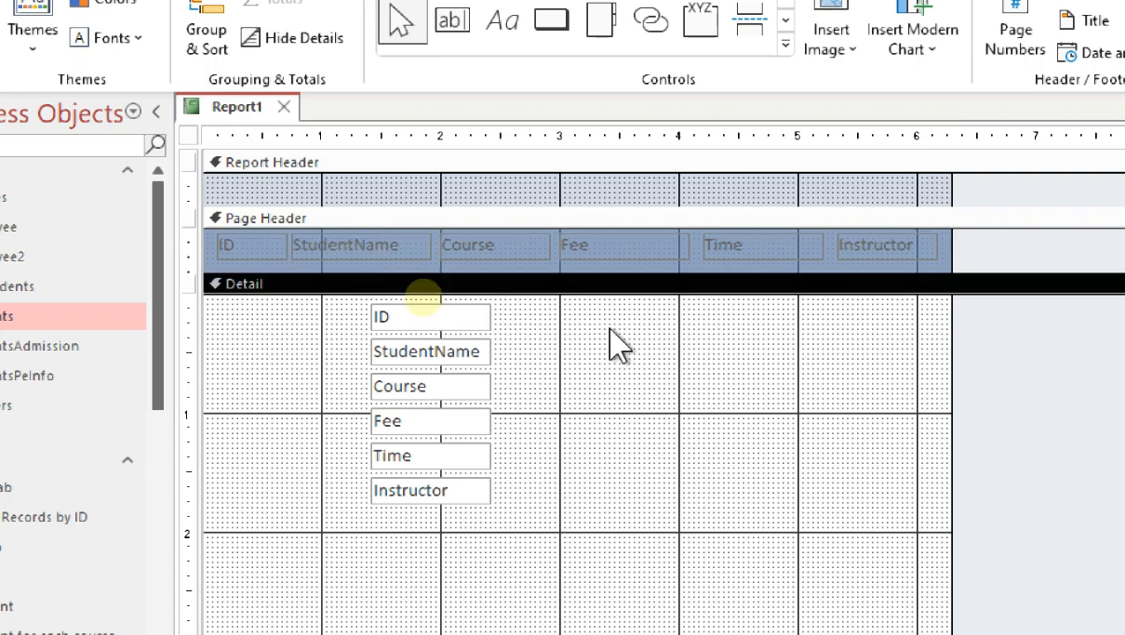
- Place the ID field in the Detail section beneath its header label and narrow it to the label's width
left_click(411, 322)
left_click_drag(410, 331, 253, 326)
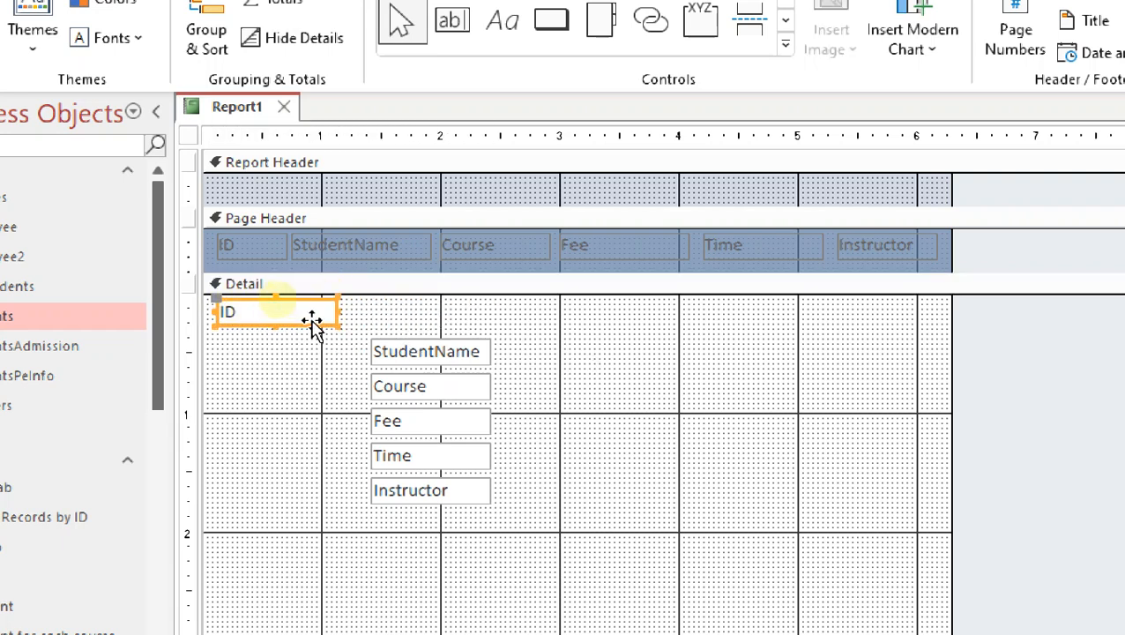
left_click_drag(338, 311, 287, 312)
left_click(364, 344)
- Move the StudentName field beside the ID field in the Detail section, beneath its header label
left_click(426, 346)
left_click_drag(415, 344, 340, 301)
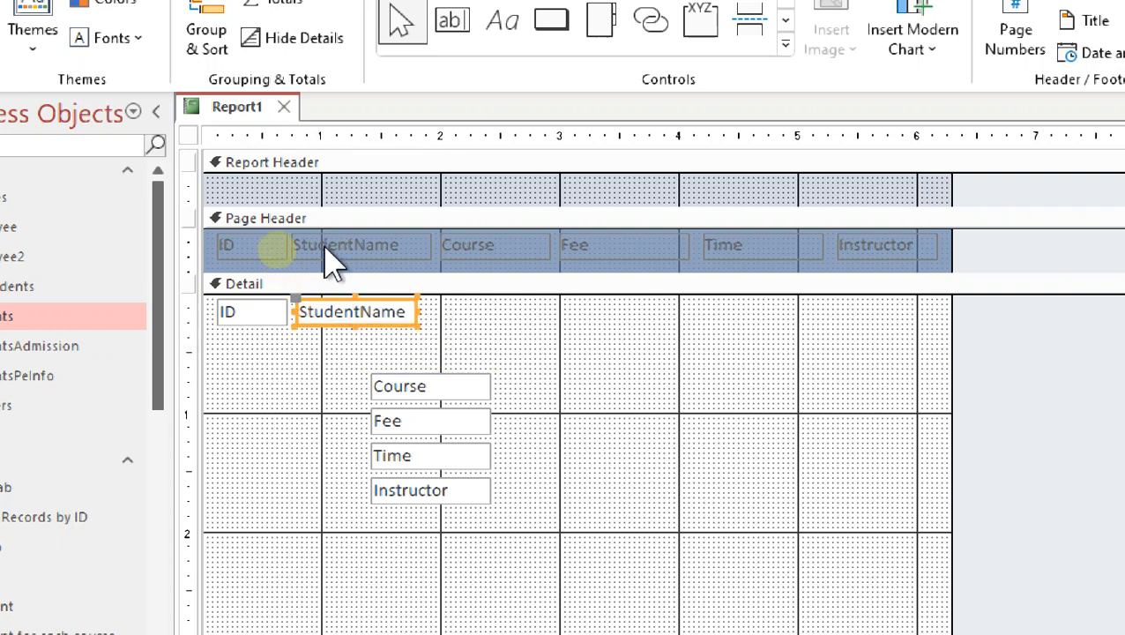
left_click(371, 357)
left_click(342, 321)
left_click(255, 313)
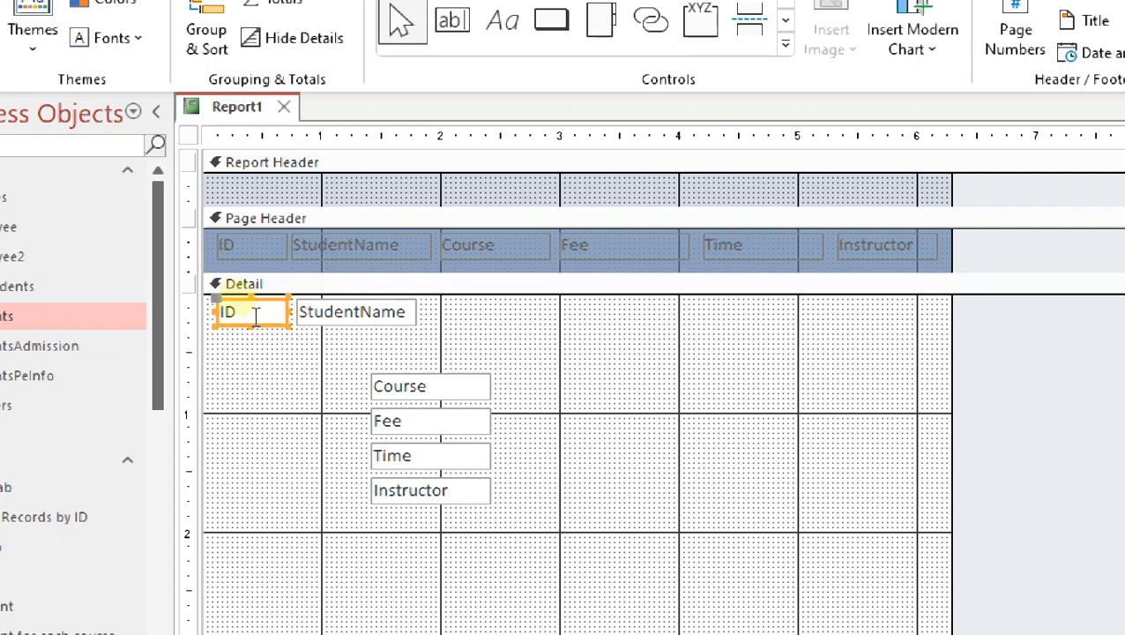
left_click(339, 326)
- Move the Course field beneath its header label and widen the StudentName field to nearly reach it
left_click(445, 384)
left_click_drag(407, 382, 480, 300)
left_click(407, 321)
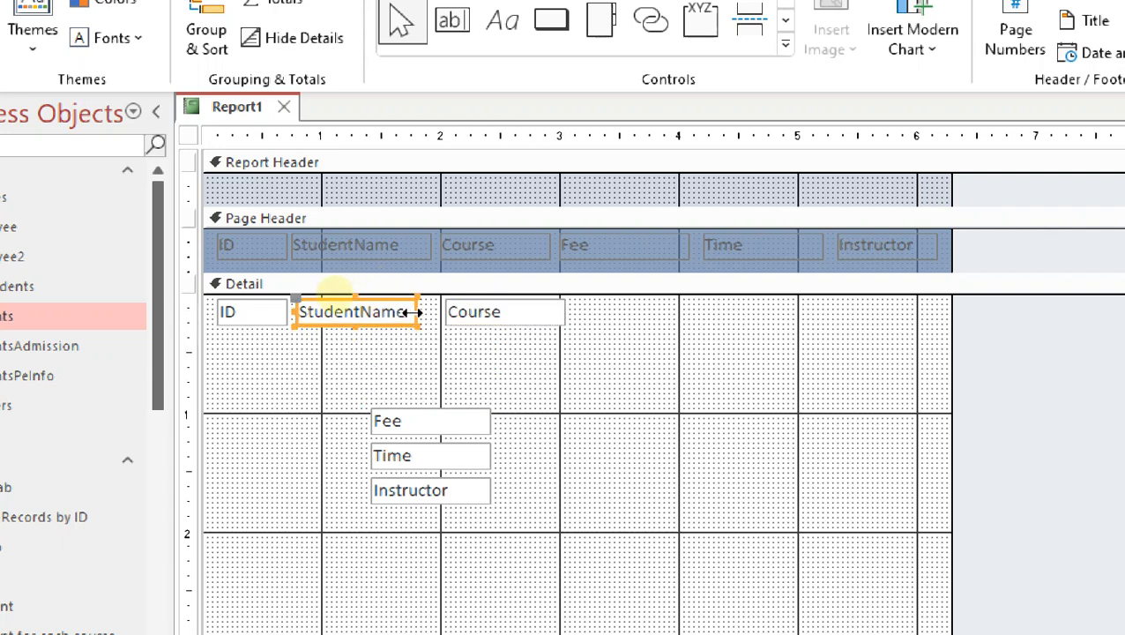
left_click_drag(412, 312, 435, 313)
left_click(484, 328)
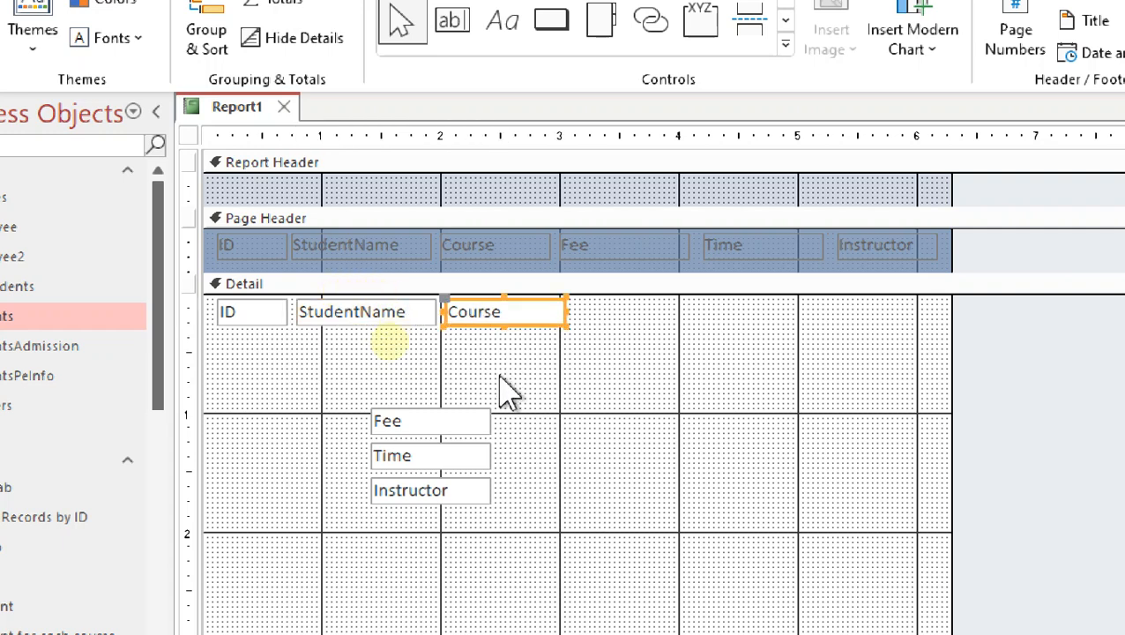
- Move the Fee field into the Detail row after Course and narrow the Course field slightly
left_click(423, 422)
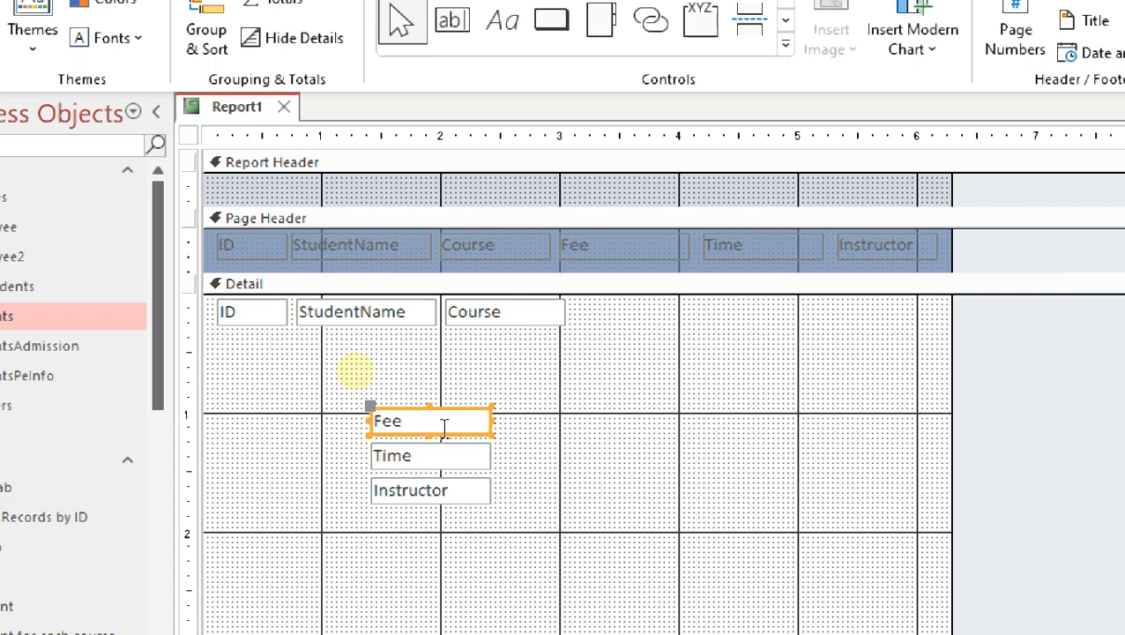
left_click_drag(445, 428, 648, 324)
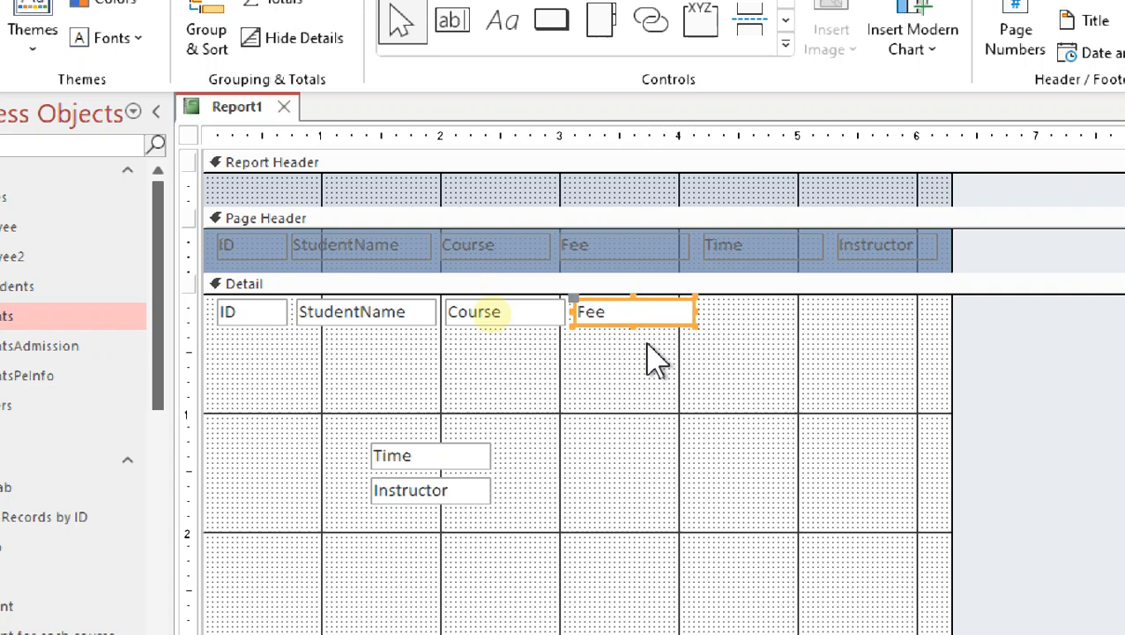
left_click(553, 312)
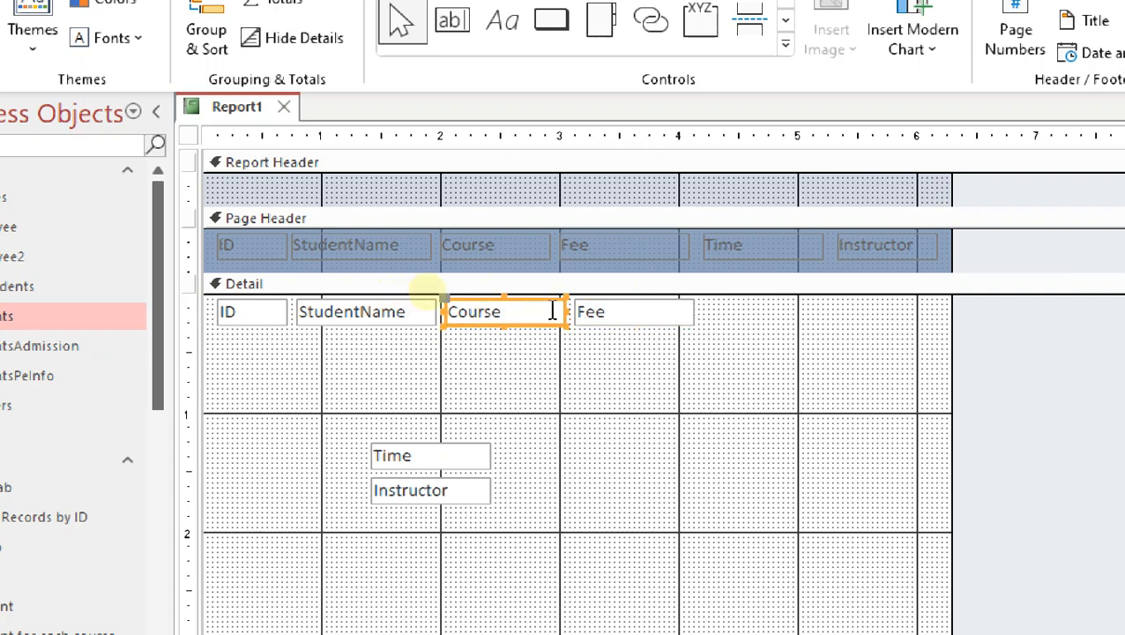
left_click_drag(562, 310, 551, 312)
- Nudge the Fee field closer to Course and widen it to roughly match its header label
left_click(629, 319)
key("Left")
key("Left")
key("Left")
key("Left")
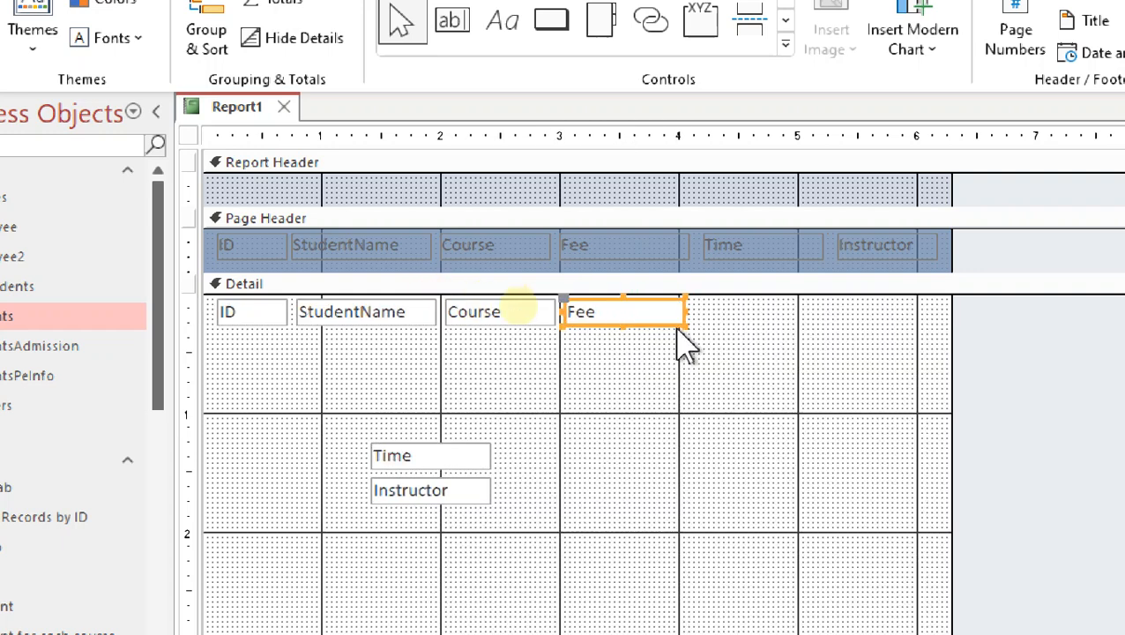
left_click_drag(681, 307, 690, 309)
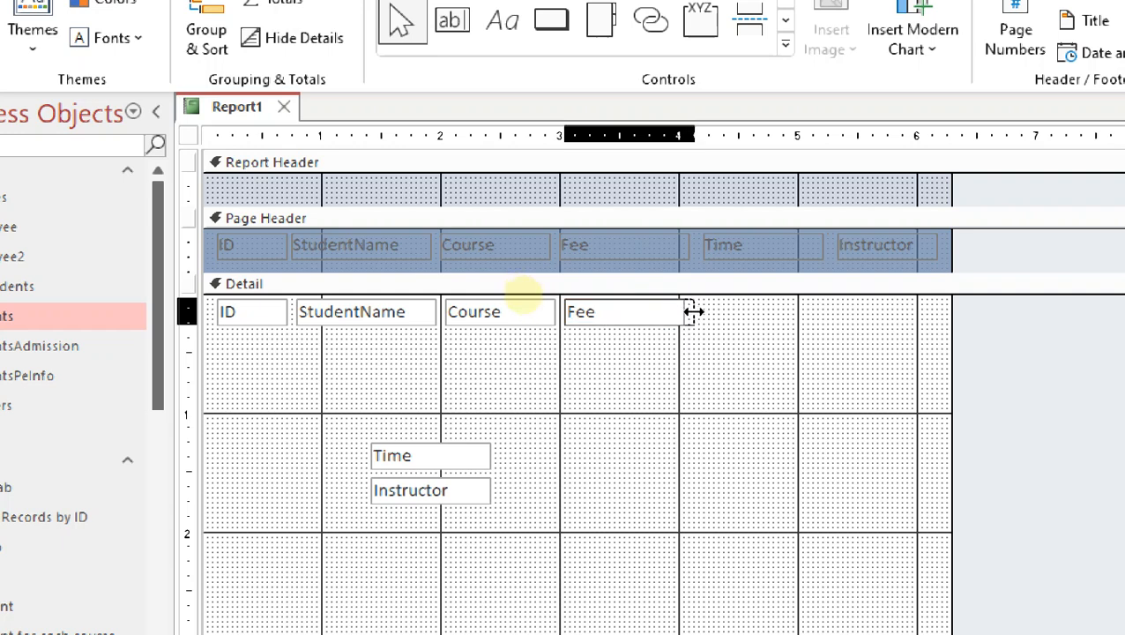
left_click_drag(693, 311, 694, 311)
left_click(723, 329)
- Move the Time field into the Detail row beneath its header label
left_click(379, 465)
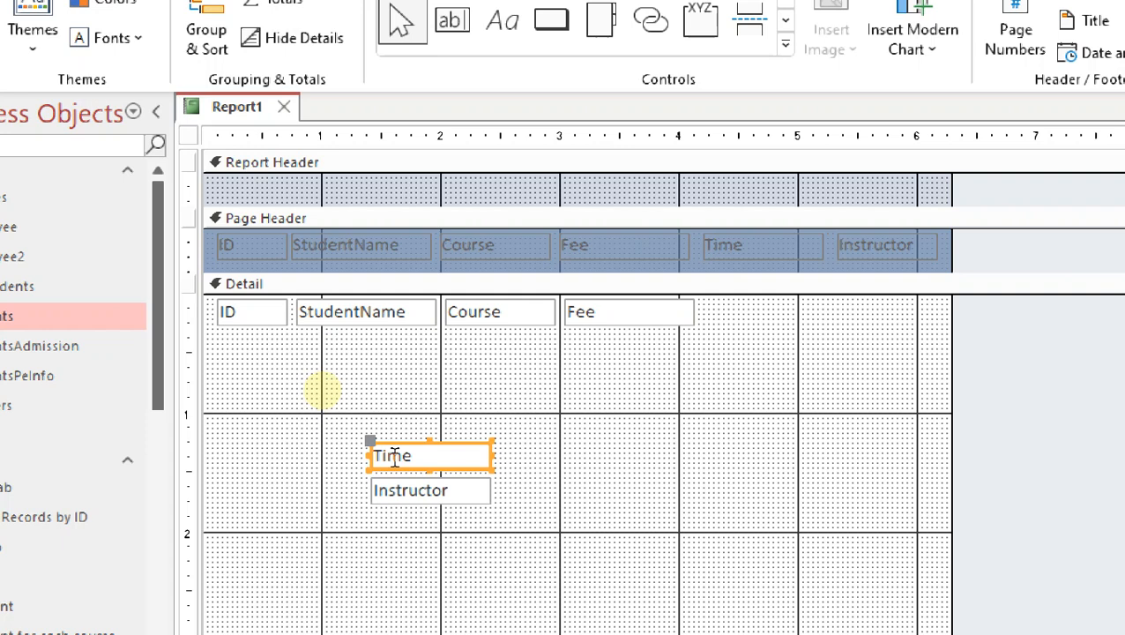
left_click_drag(397, 472, 728, 328)
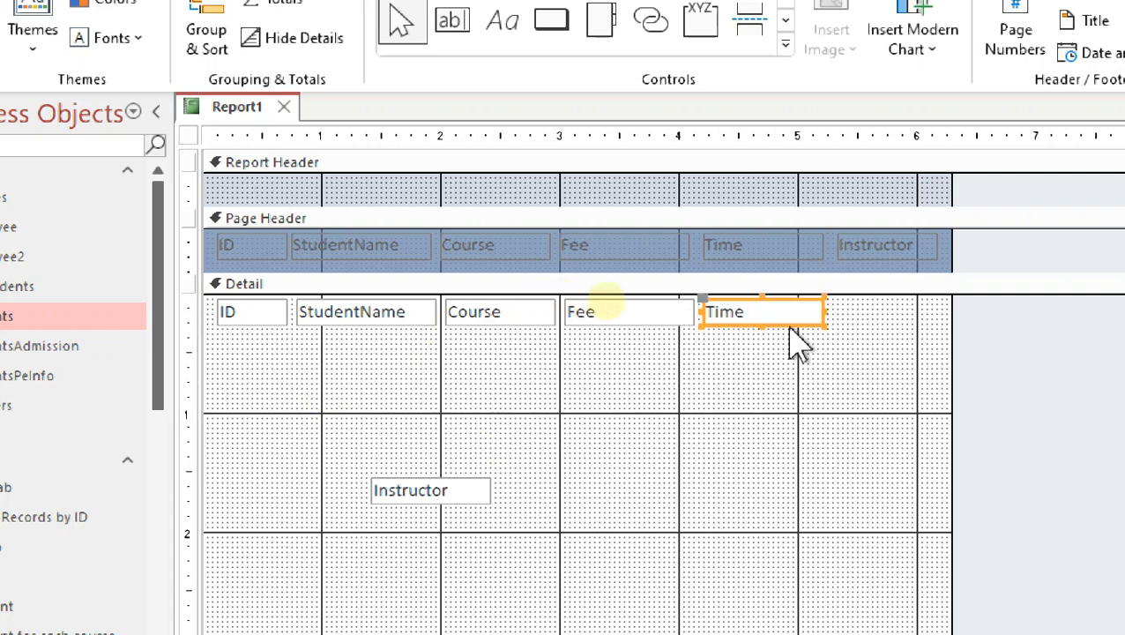
left_click(803, 388)
- Move the Instructor field to the end of the Detail row beneath its header label
left_click(412, 491)
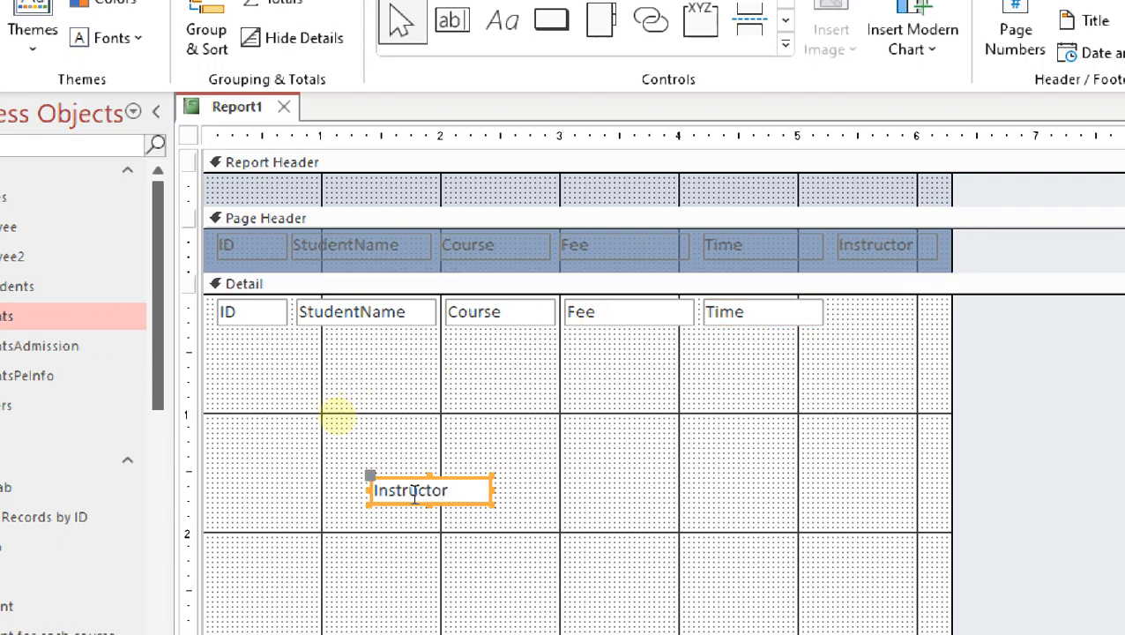
left_click_drag(418, 507, 883, 327)
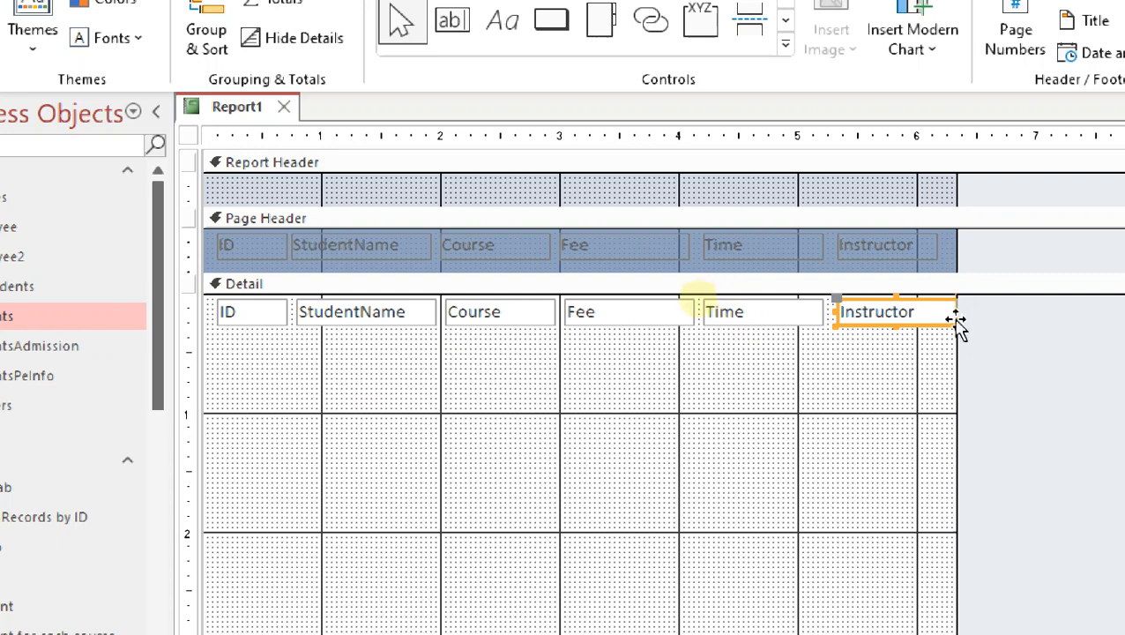
left_click(953, 371)
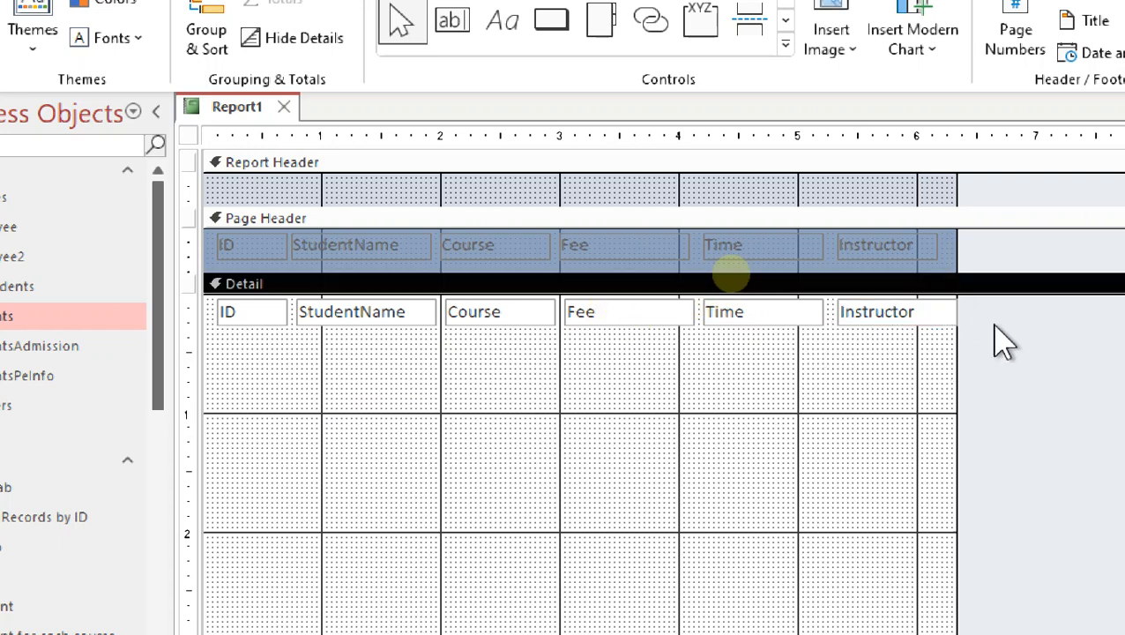
- Narrow the Instructor field to about its header label's width and set the report width to about 6.3 inches
left_click_drag(956, 255, 979, 257)
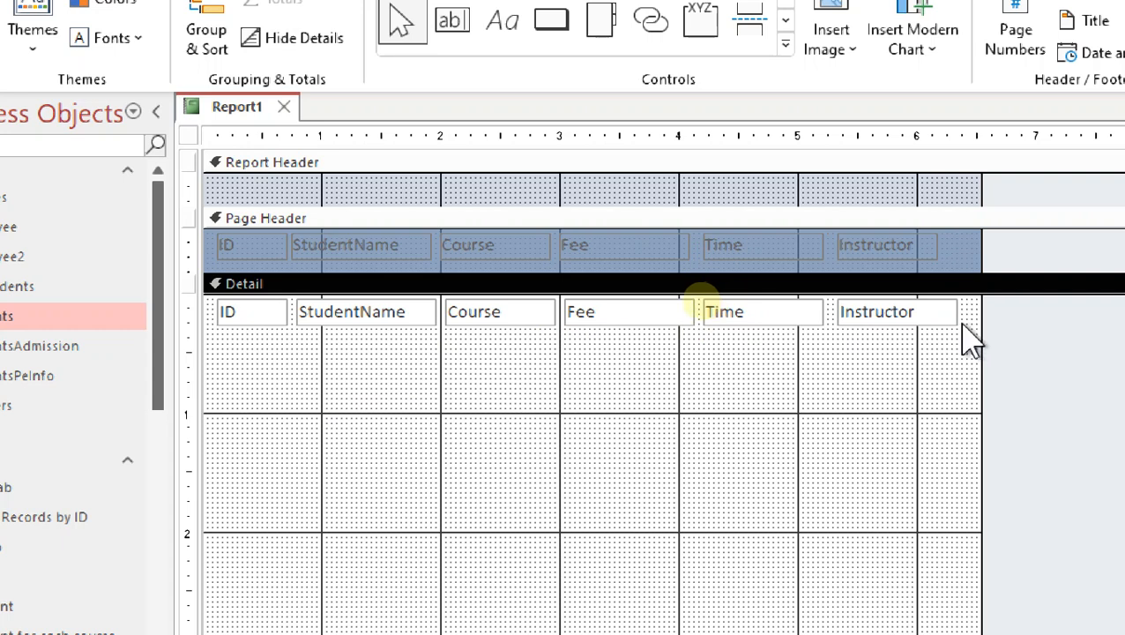
left_click(936, 319)
left_click_drag(958, 311, 941, 312)
left_click(974, 348)
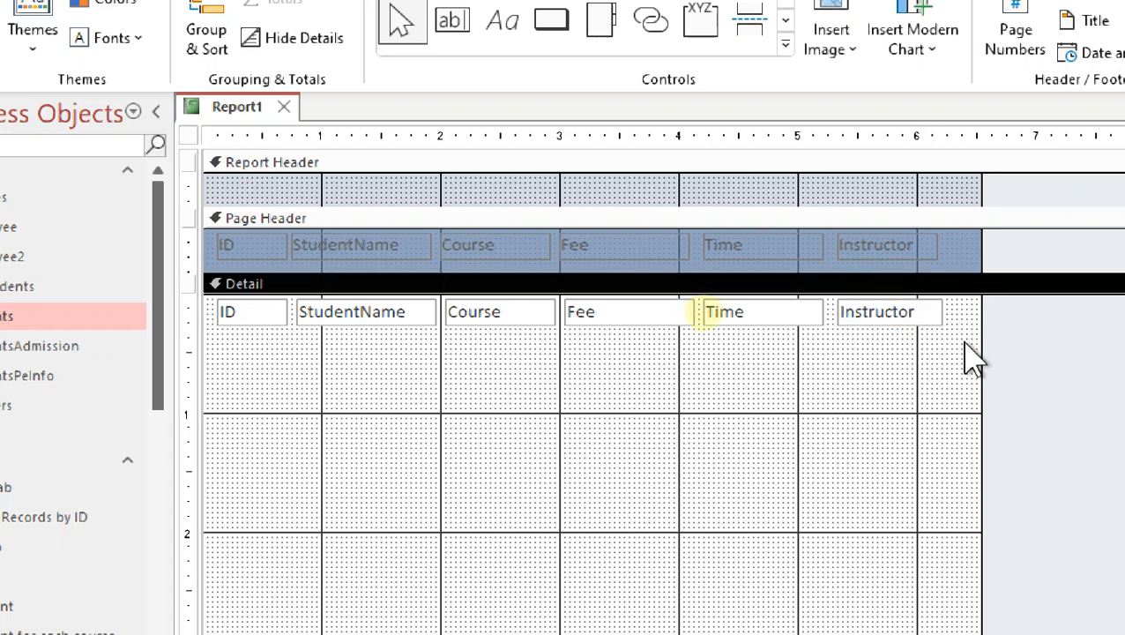
left_click_drag(976, 339, 950, 344)
- Shorten the Detail section to about 0.5 inch so it only holds the single row of fields
scroll(793, 406, "down", 2)
scroll(705, 414, "up", 1)
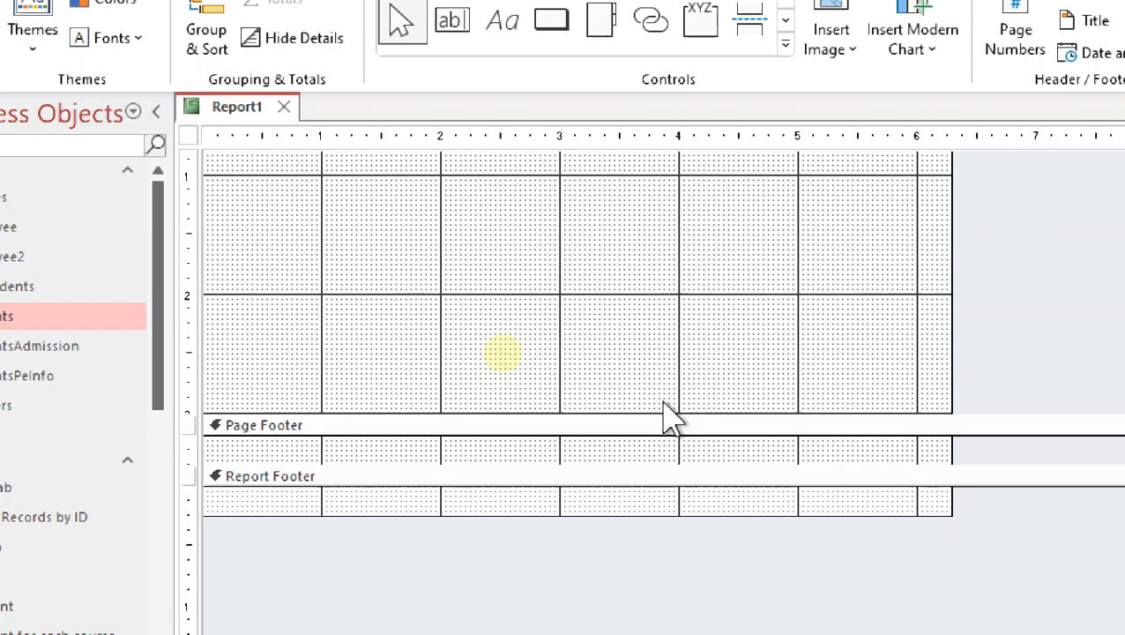
left_click_drag(564, 416, 560, 269)
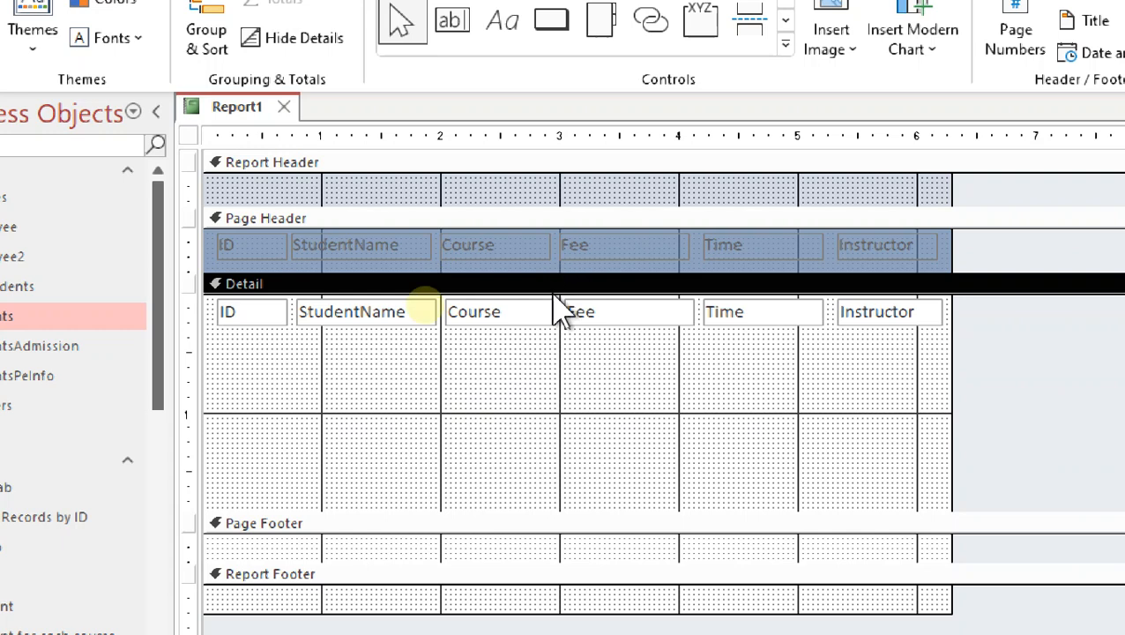
left_click_drag(521, 512, 502, 355)
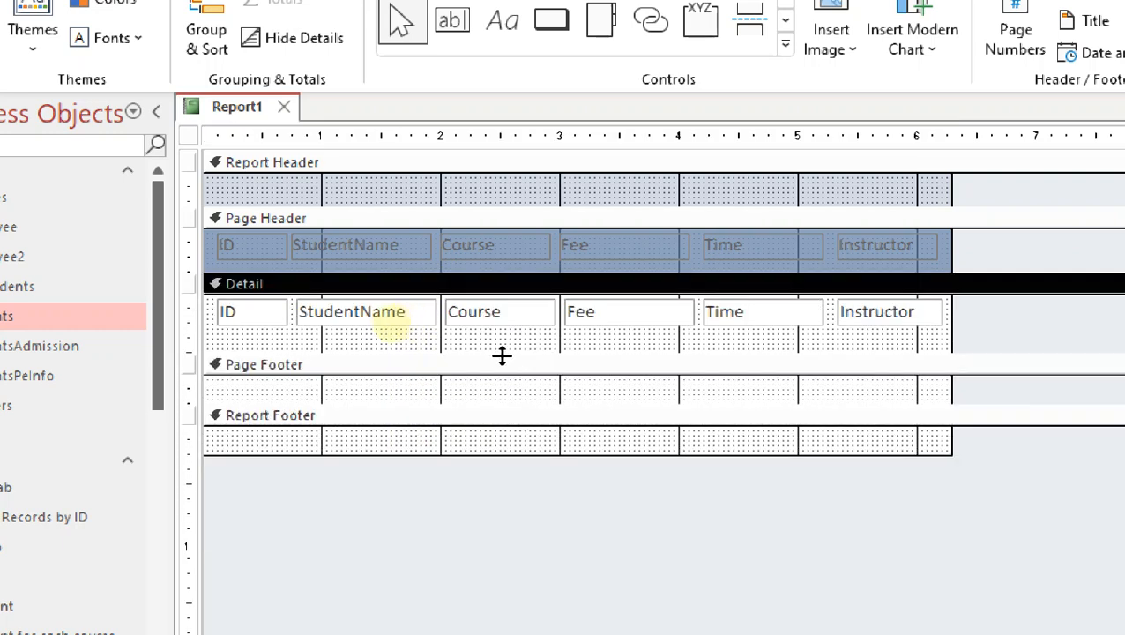
left_click(424, 388)
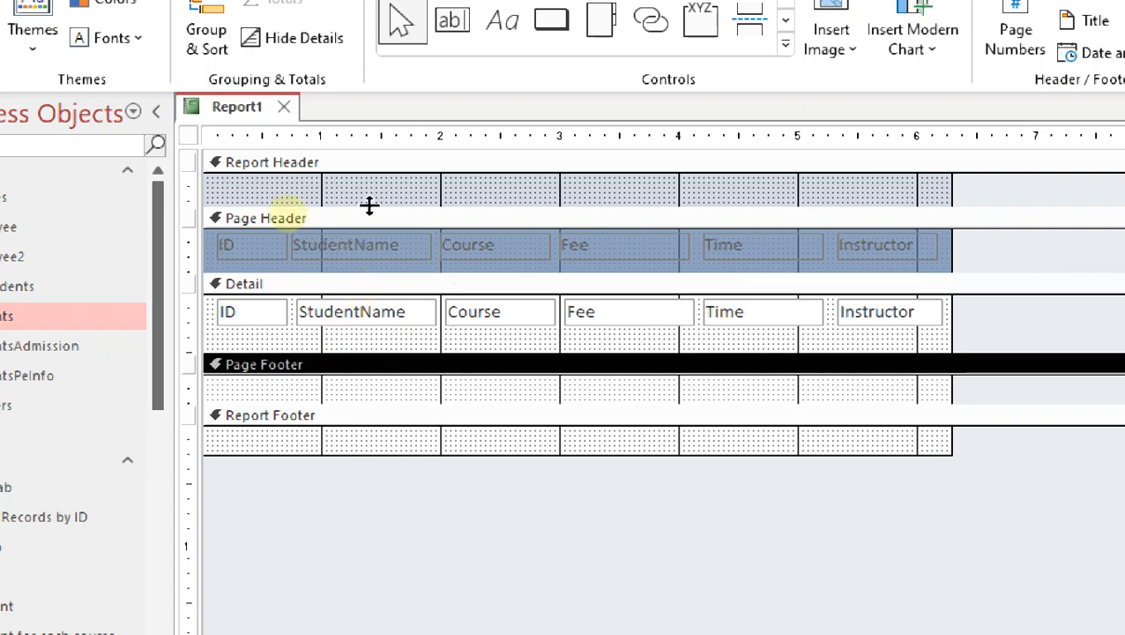
- Increase the Report Header's height to about 0.6 inch and give it a light red background color
left_click(330, 189)
left_click_drag(328, 206, 324, 239)
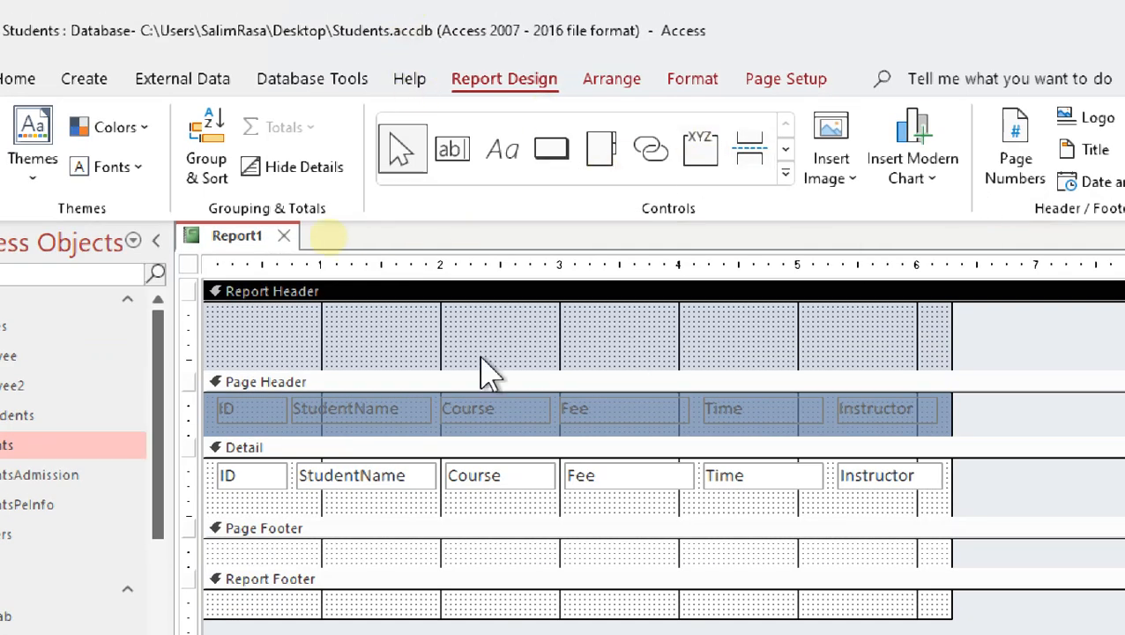
right_click(781, 337)
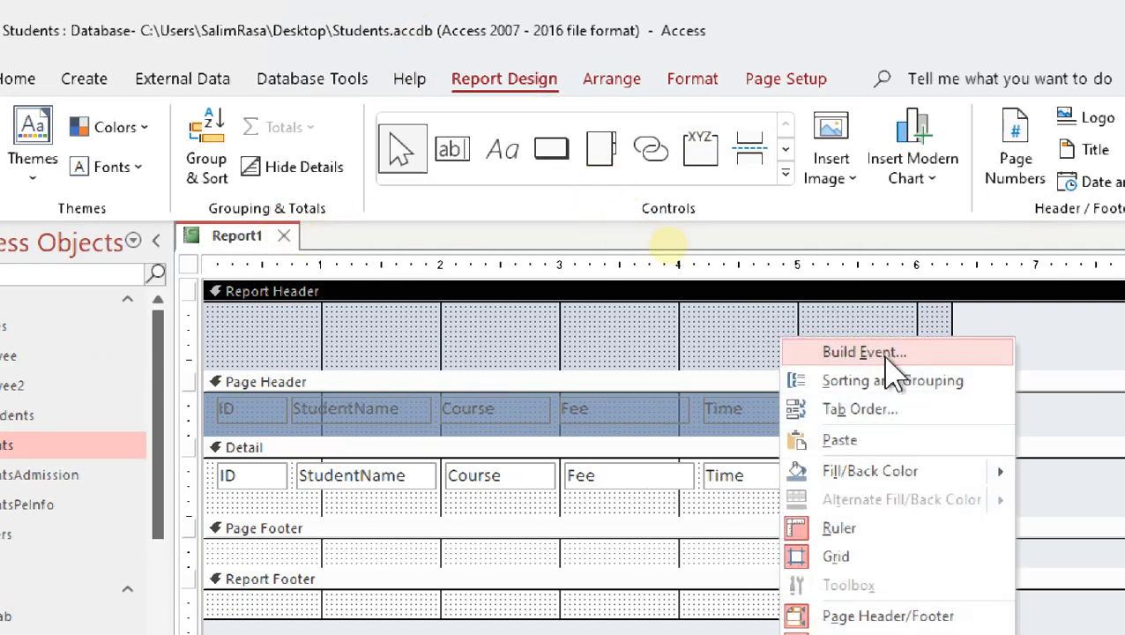
mouse_move(999, 480)
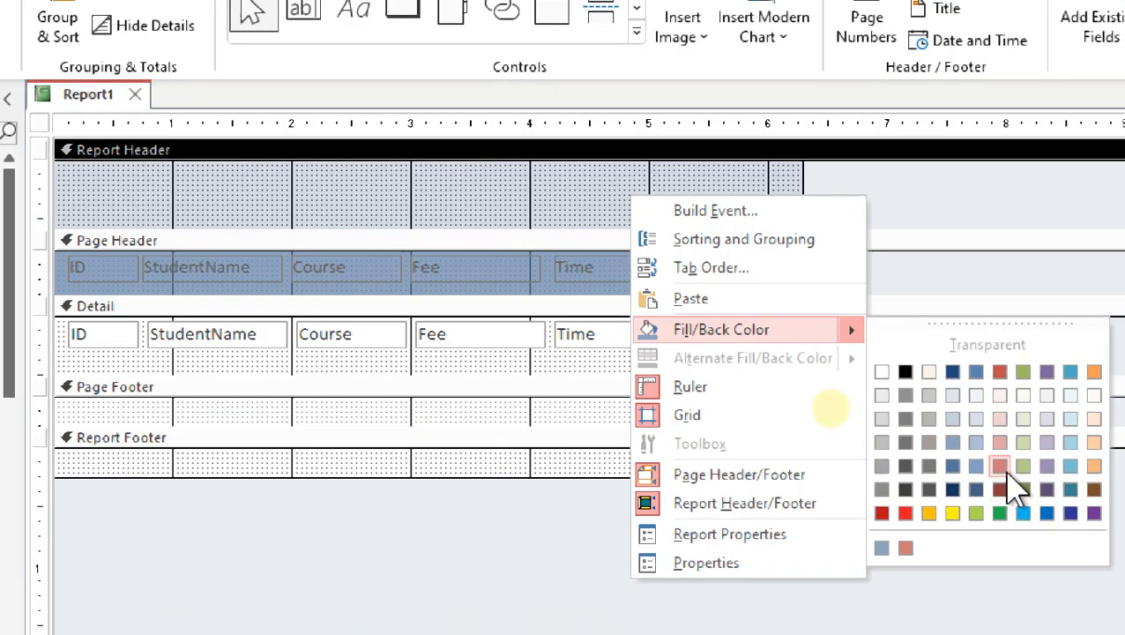
left_click(1005, 473)
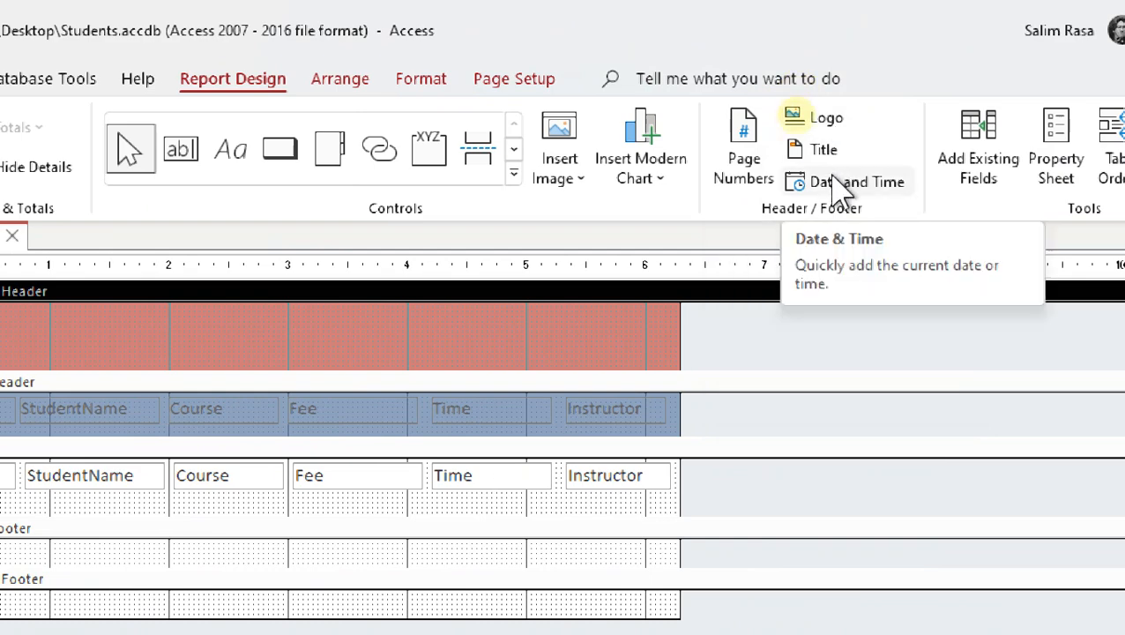
- Insert the ballons image from the Pictures folder as the report logo and enlarge it to nearly fill the header's height
left_click(815, 117)
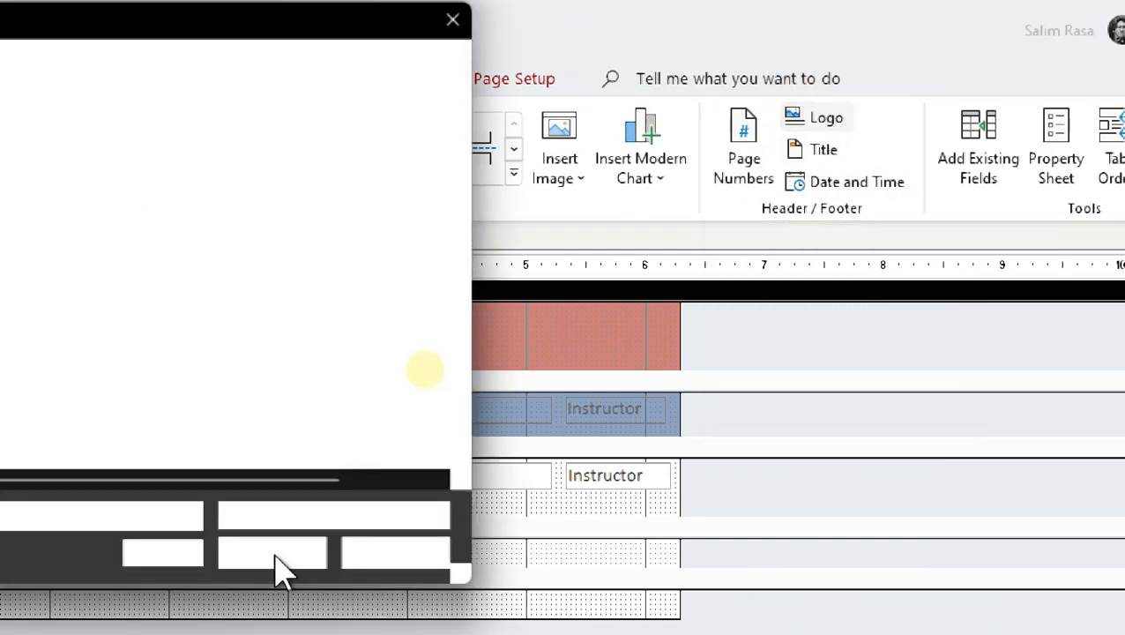
scroll(296, 401, "down", 5)
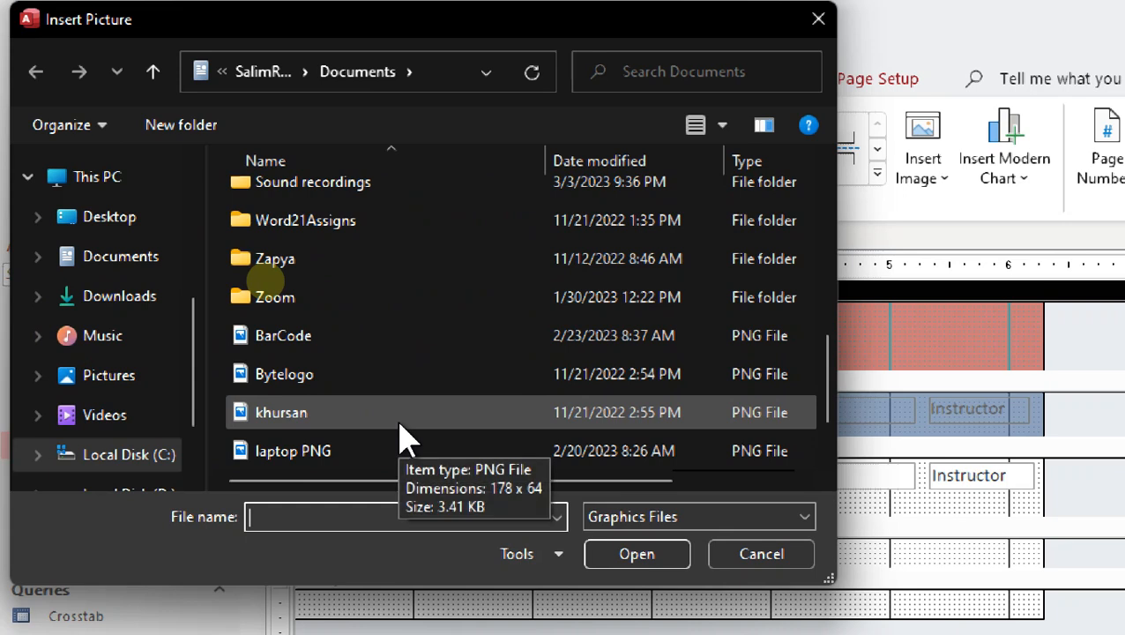
left_click(107, 377)
left_click(702, 375)
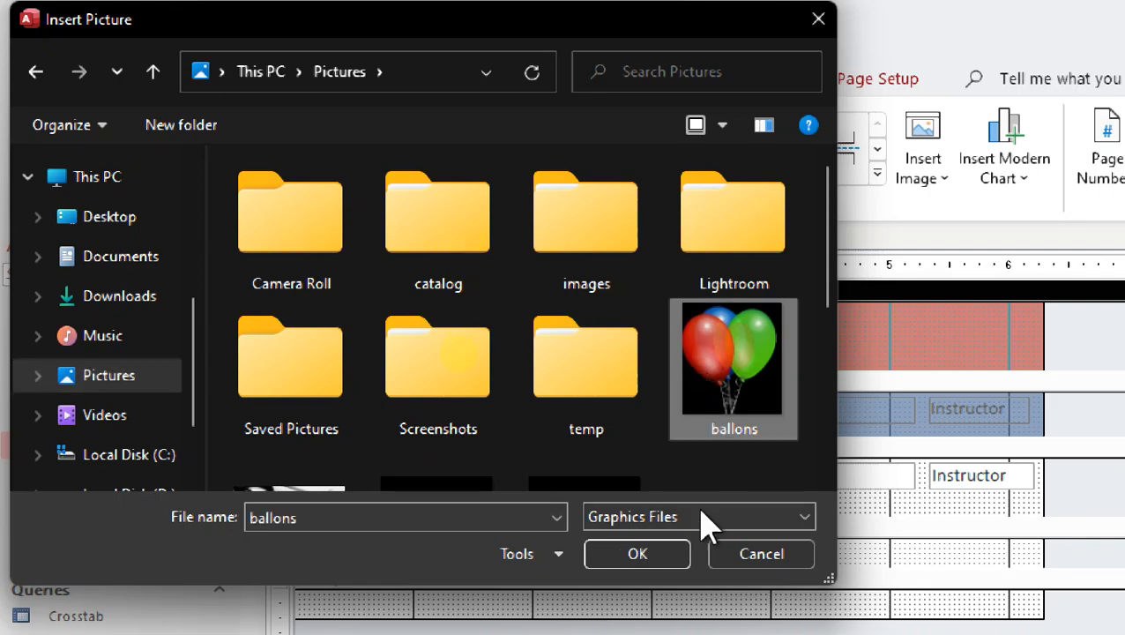
left_click(678, 564)
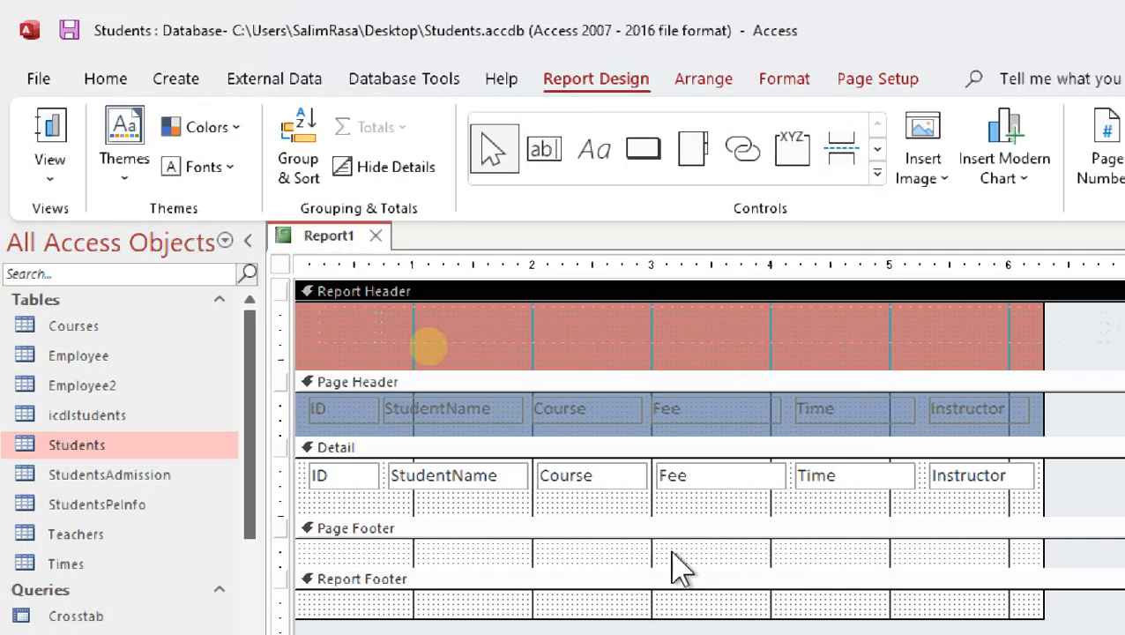
left_click(353, 357)
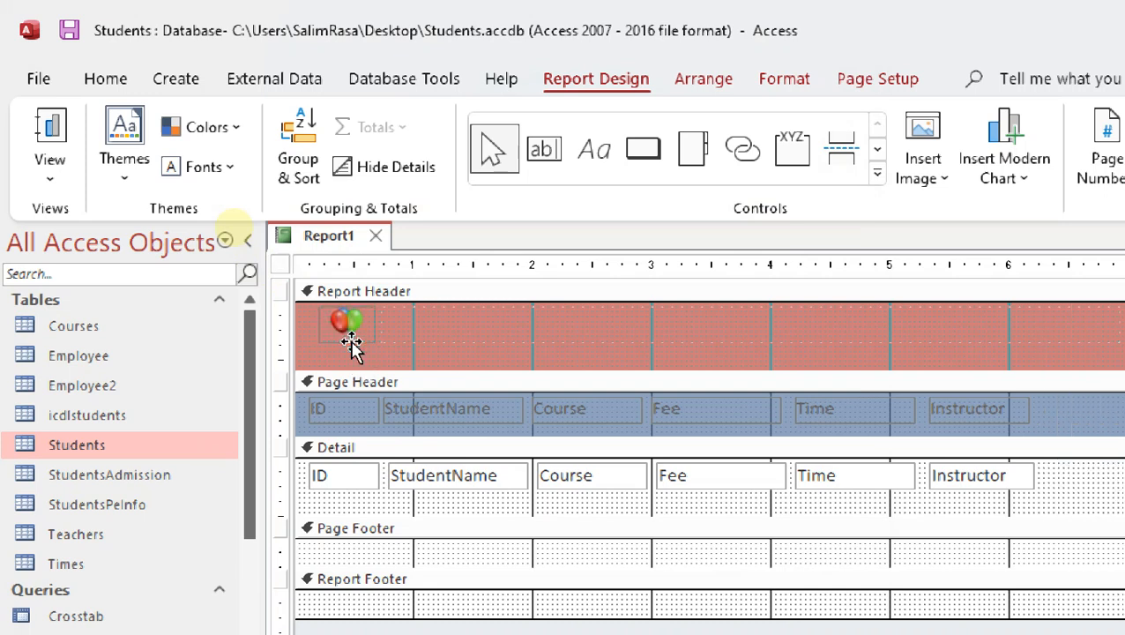
left_click_drag(378, 345, 377, 362)
- Enter "Students Report" in the empty title label beside the logo in the Report Header
left_click(421, 357)
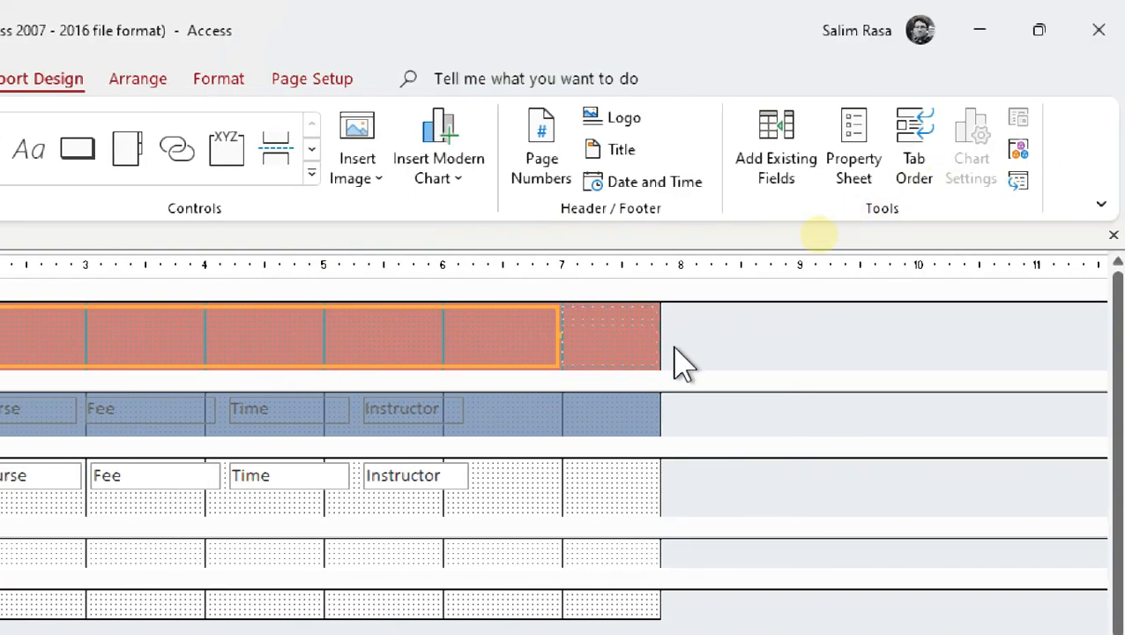
left_click(648, 361)
left_click(467, 322)
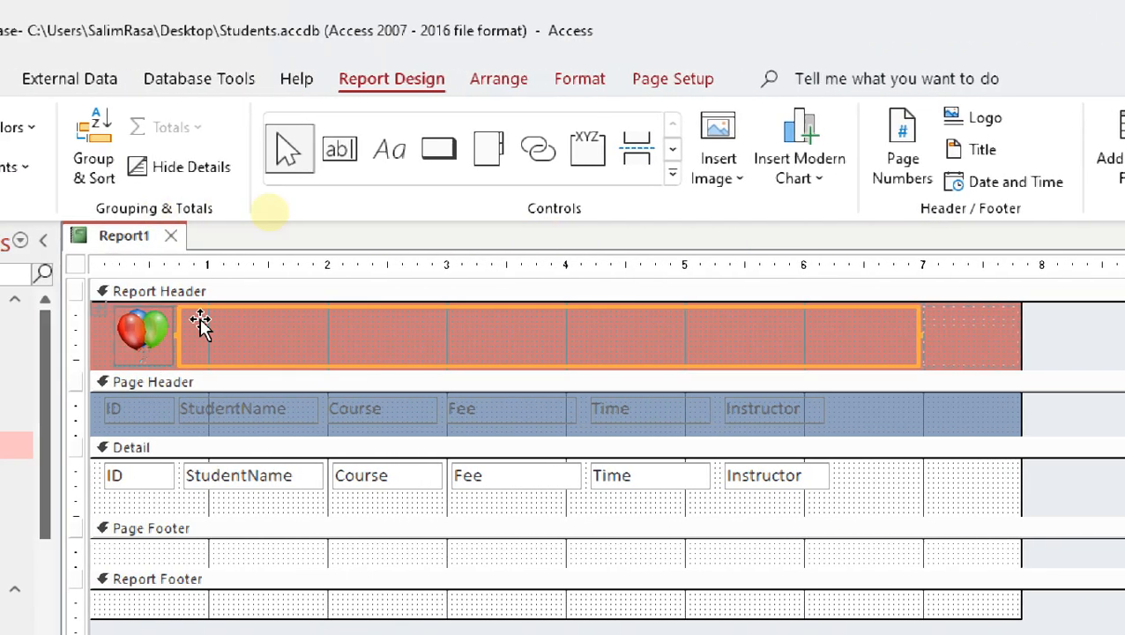
left_click(201, 325)
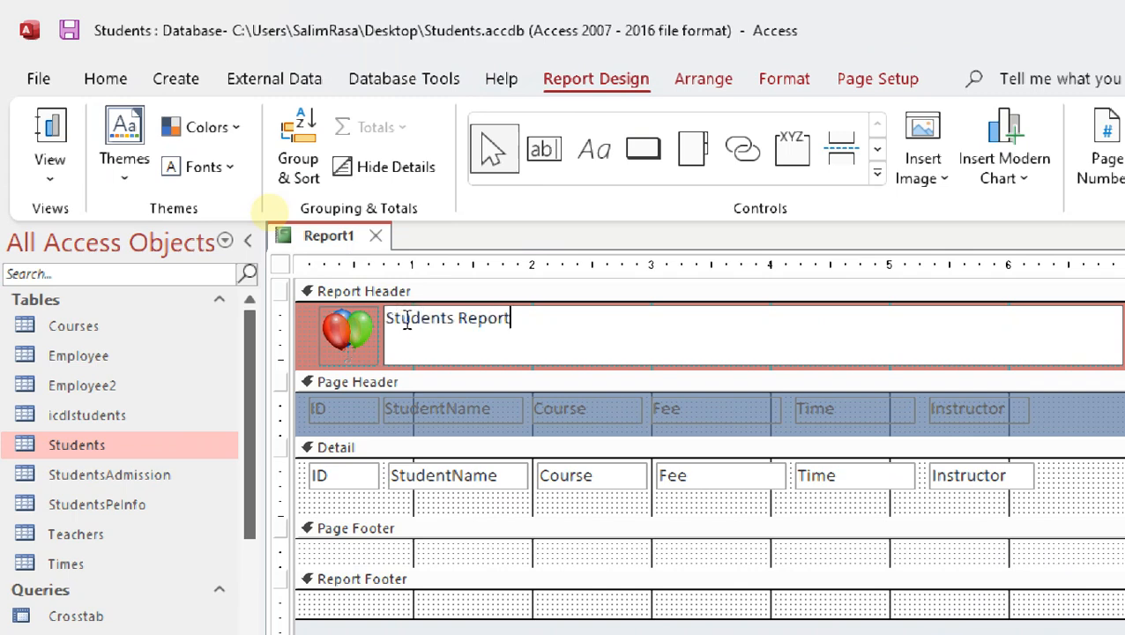
- Enlarge the "Students Report" title in the Report Header to font size 24
key("Return")
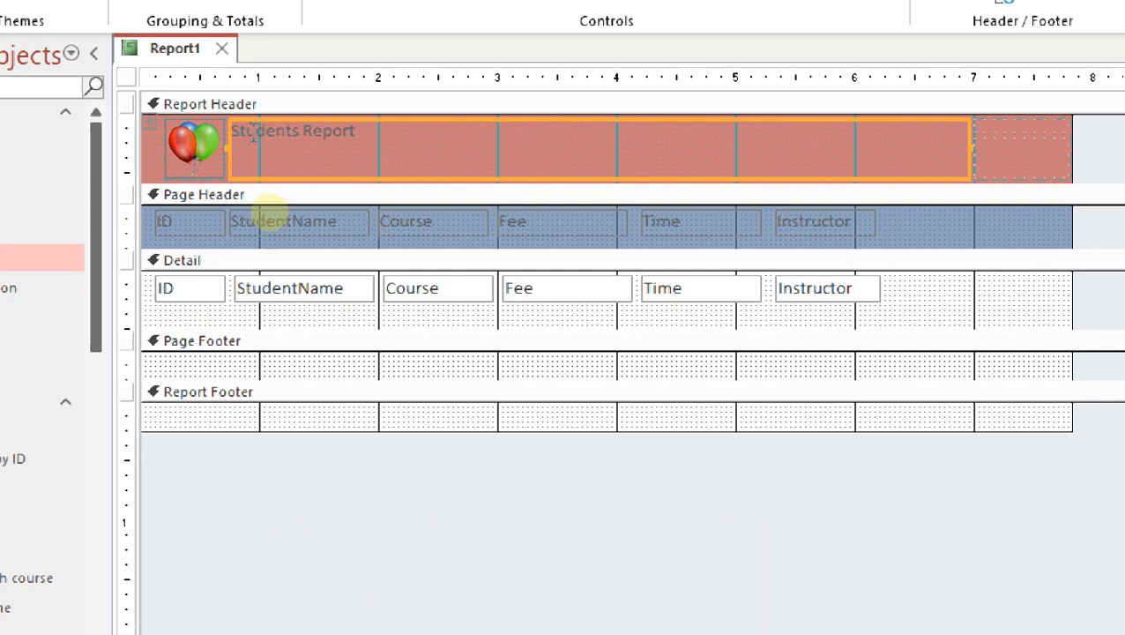
key("ctrl+shift+period")
key("ctrl+shift+period")
key("ctrl+shift+period")
key("ctrl+shift+period")
key("ctrl+shift+period")
key("ctrl+shift+period")
key("ctrl+shift+period")
key("ctrl+shift+comma")
key("ctrl+shift+comma")
key("ctrl+shift+period")
key("ctrl+shift+period")
key("ctrl+shift+period")
key("ctrl+shift+comma")
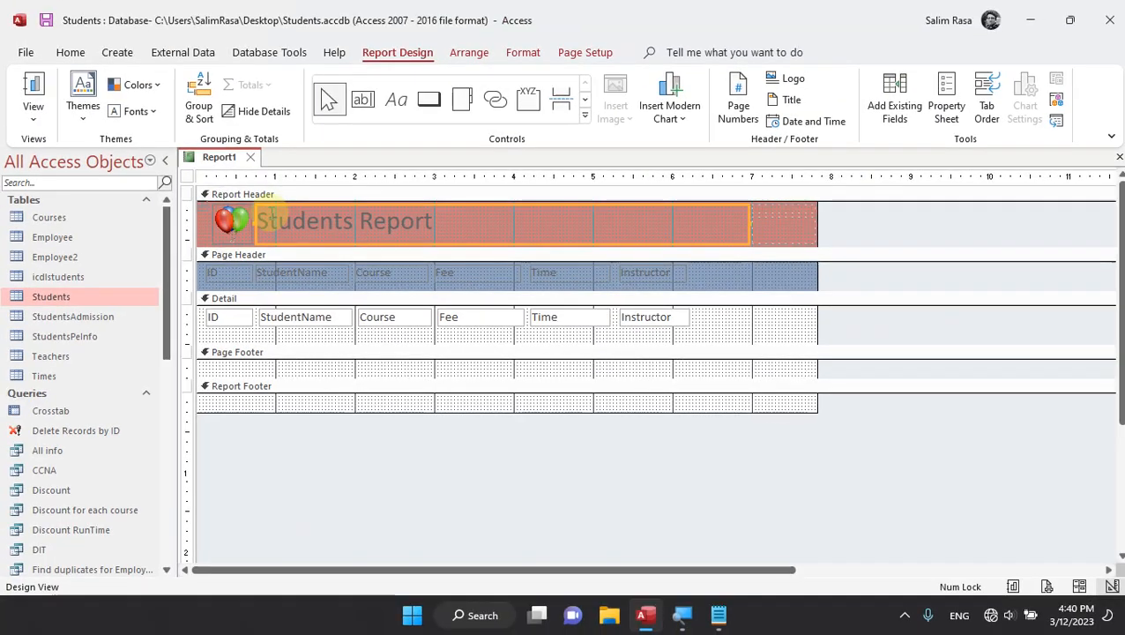
- Make the report title Automatic black and bold, and narrow its label to about 3.7 inches
left_click(601, 52)
left_click(529, 52)
left_click(220, 110)
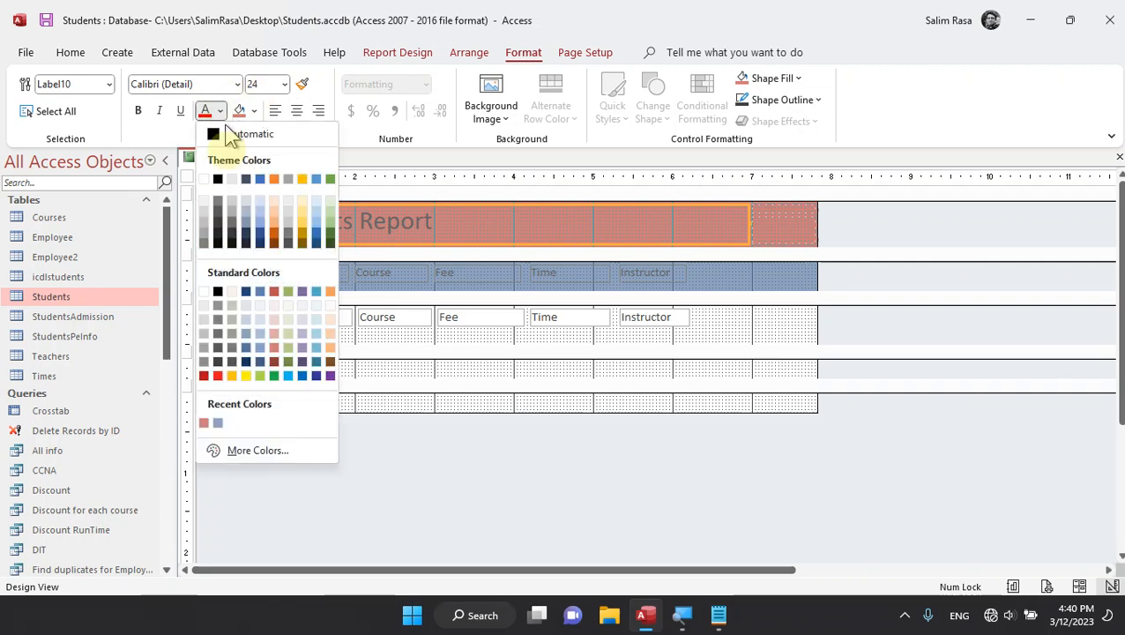
left_click(213, 136)
left_click(474, 222)
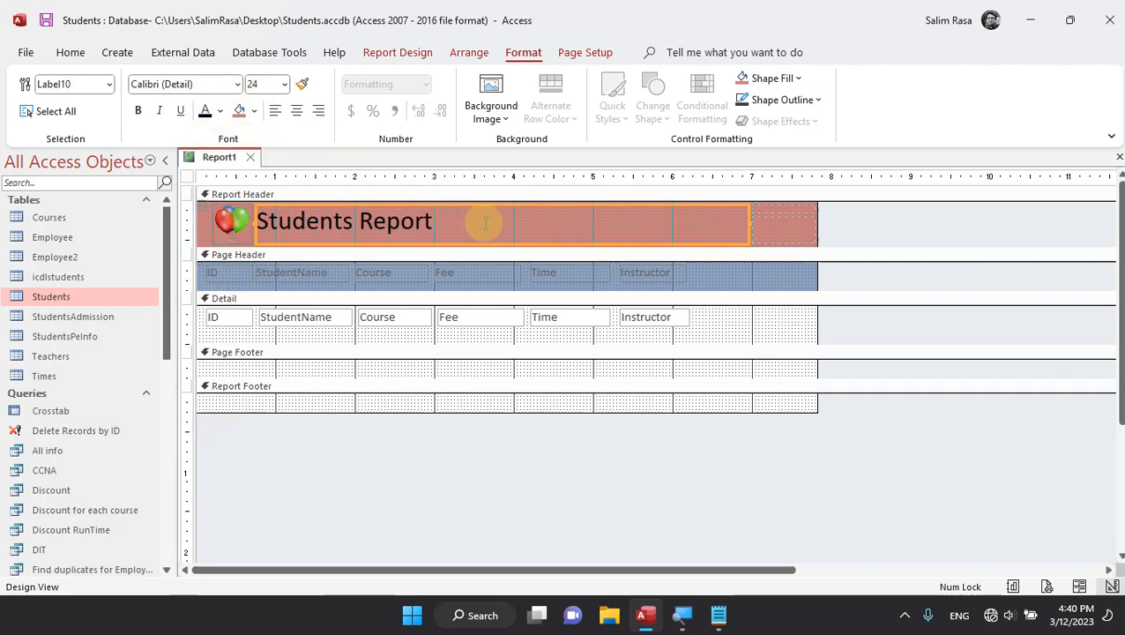
key("ctrl+b")
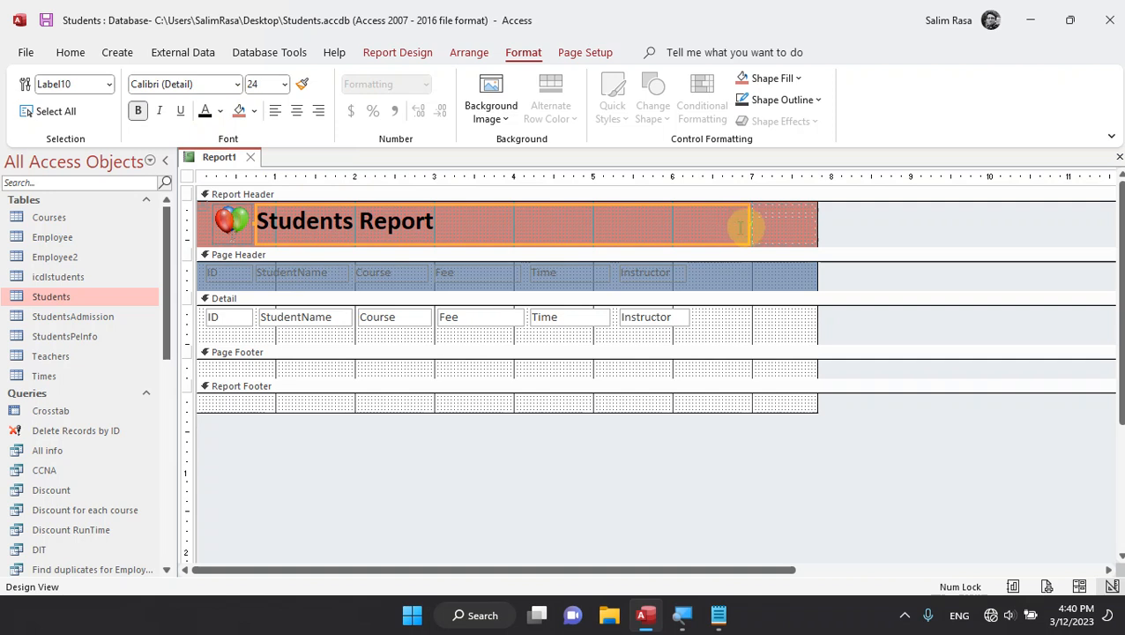
left_click_drag(747, 223, 544, 226)
left_click(703, 229)
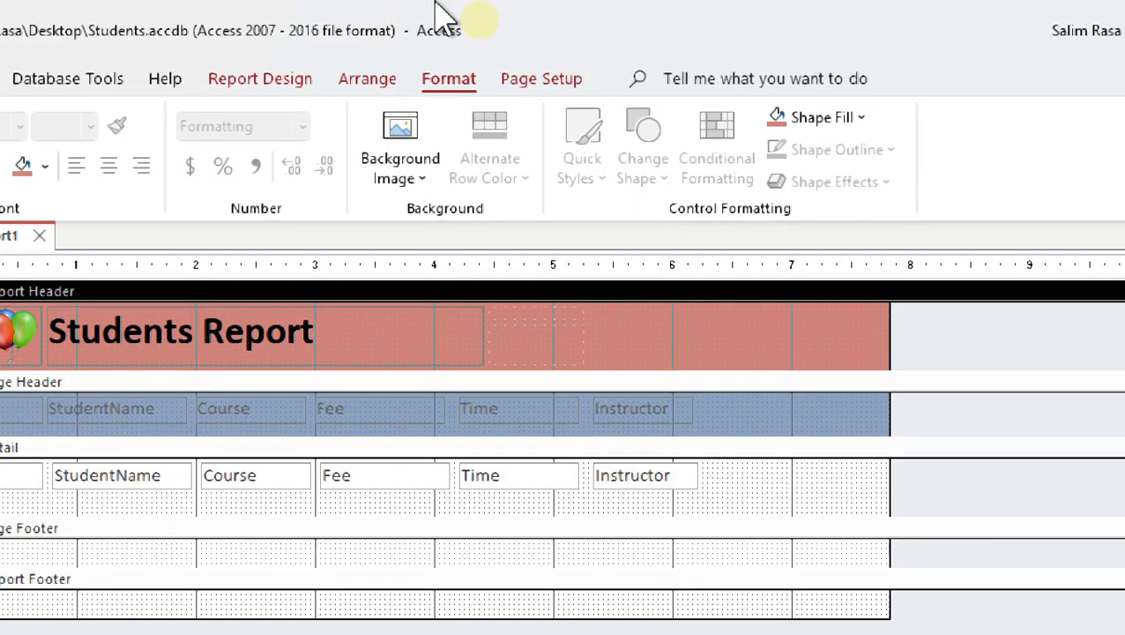
- Insert the date in the 3/12/2023 format and the time with seconds and AM/PM into the Report Header
left_click(264, 80)
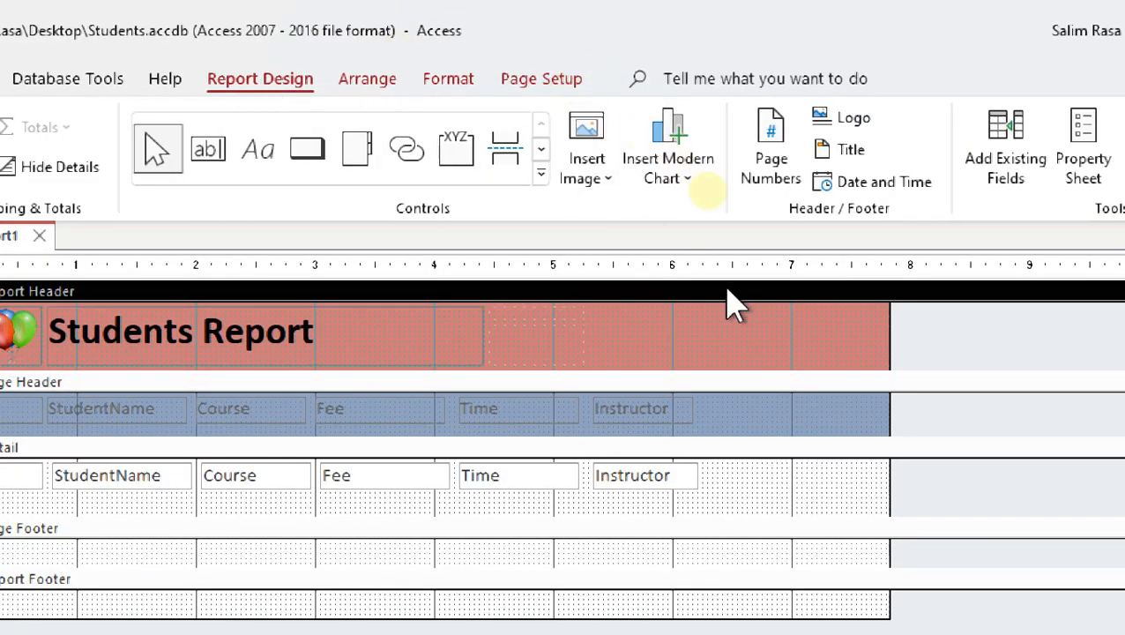
left_click(871, 182)
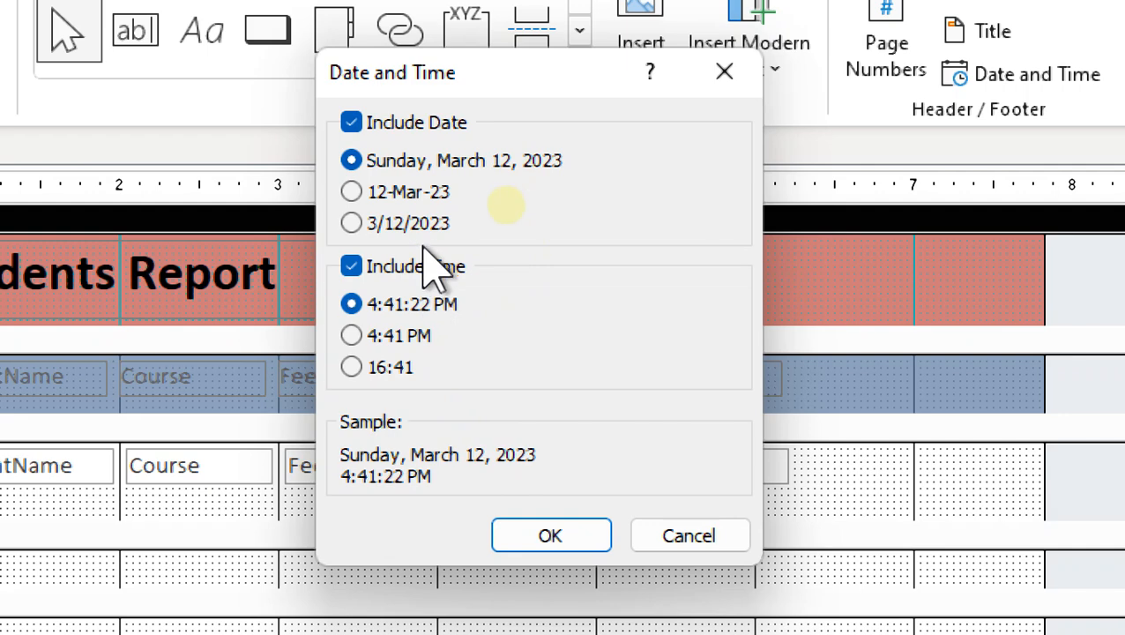
left_click(402, 222)
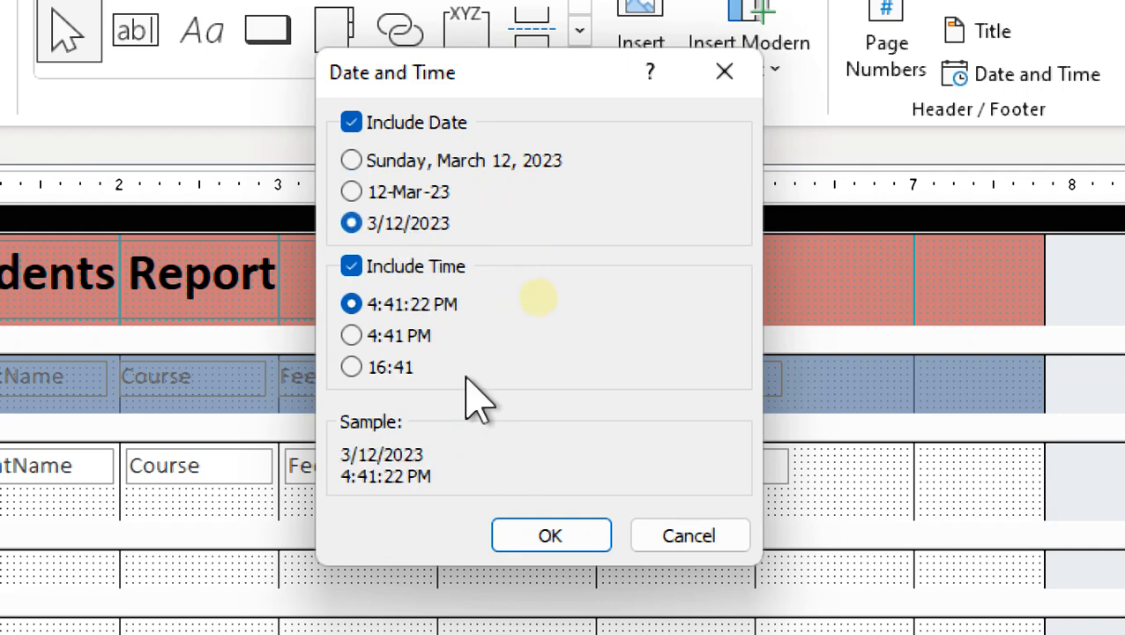
left_click(548, 533)
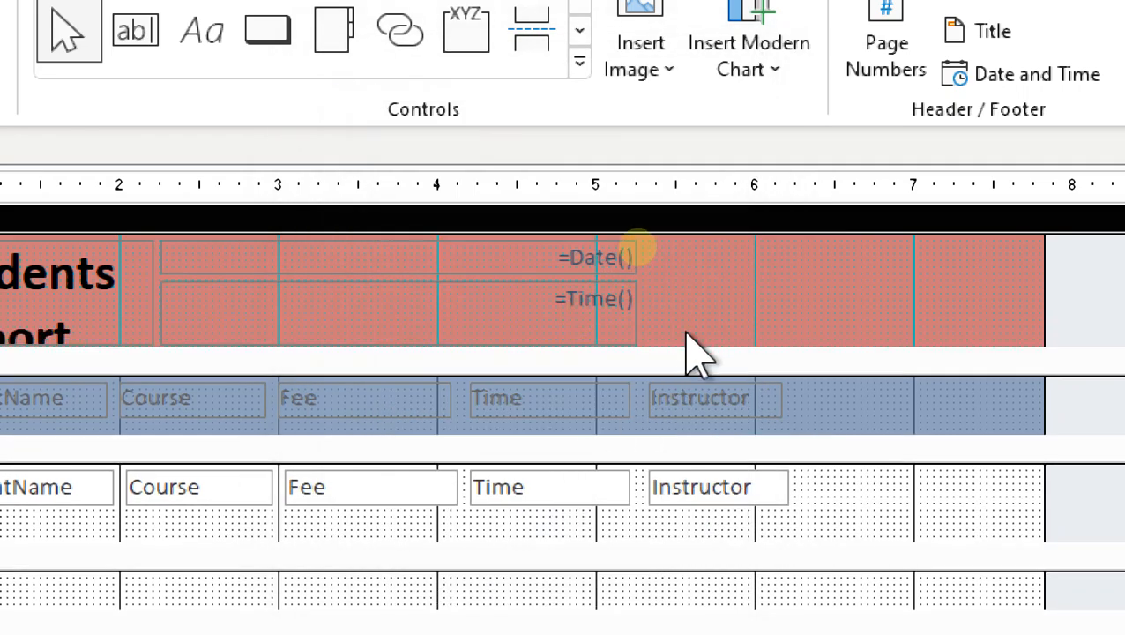
- Try to move the date and time boxes toward the right end of the Report Header
left_click(520, 313)
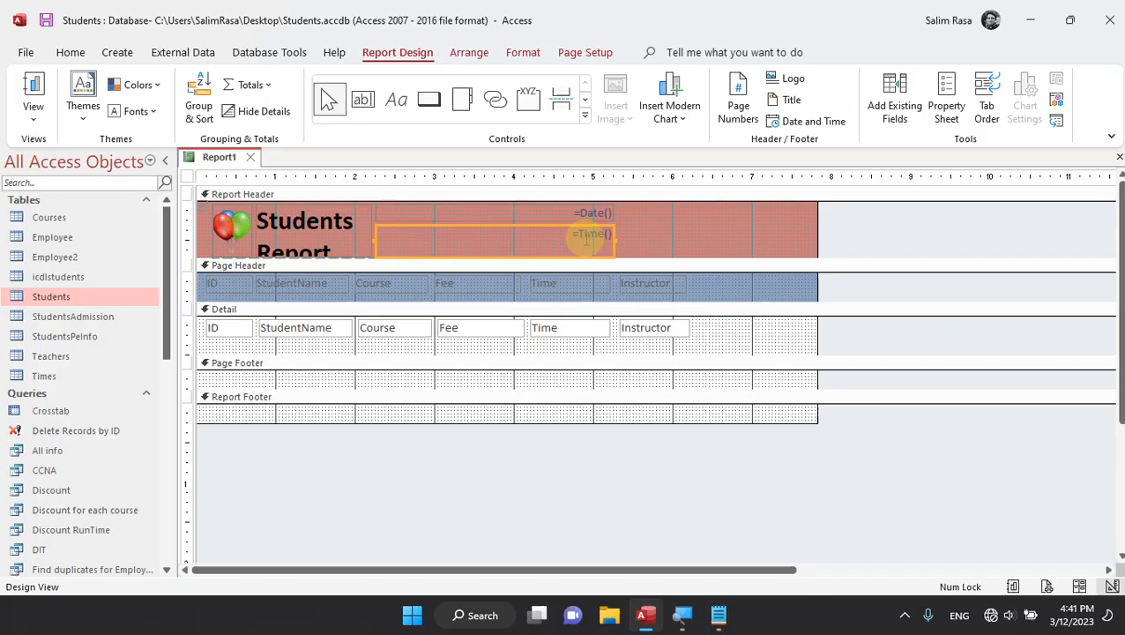
left_click_drag(650, 240, 561, 215)
mouse_move(572, 214)
left_mouse_down()
mouse_move(756, 209)
mouse_move(763, 221)
left_mouse_up()
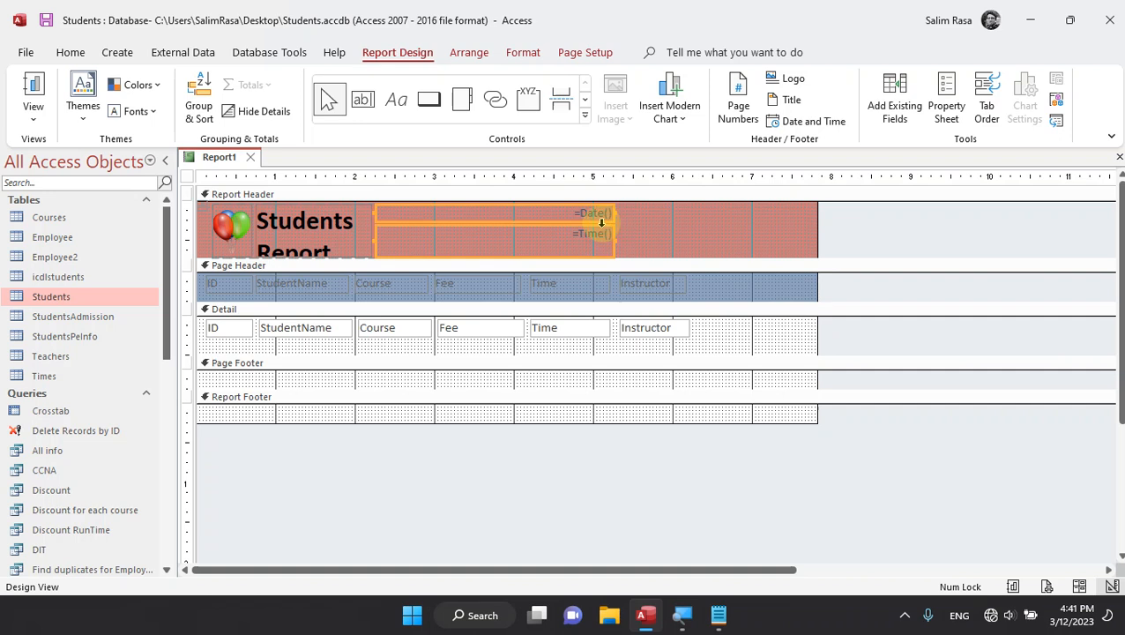
mouse_move(637, 235)
left_mouse_down()
mouse_move(563, 212)
mouse_move(704, 231)
left_mouse_up()
left_click(657, 245)
left_click(542, 243)
left_click_drag(613, 239, 740, 231)
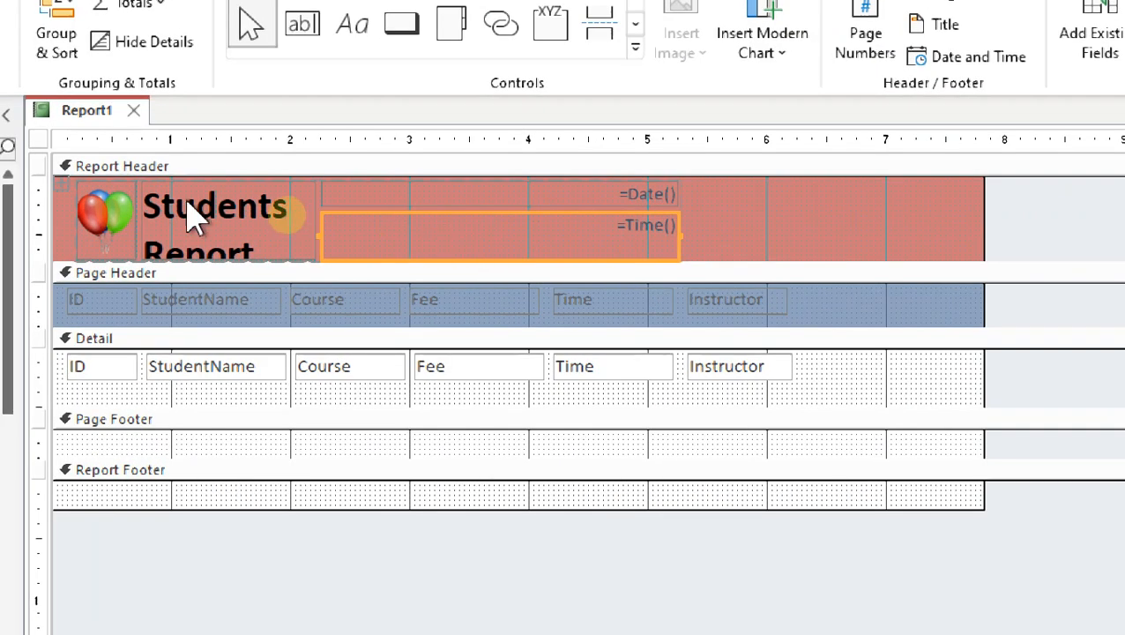
- Cut the time box out of the header layout and paste it back into the Report Header
left_click(294, 226)
left_click(359, 229)
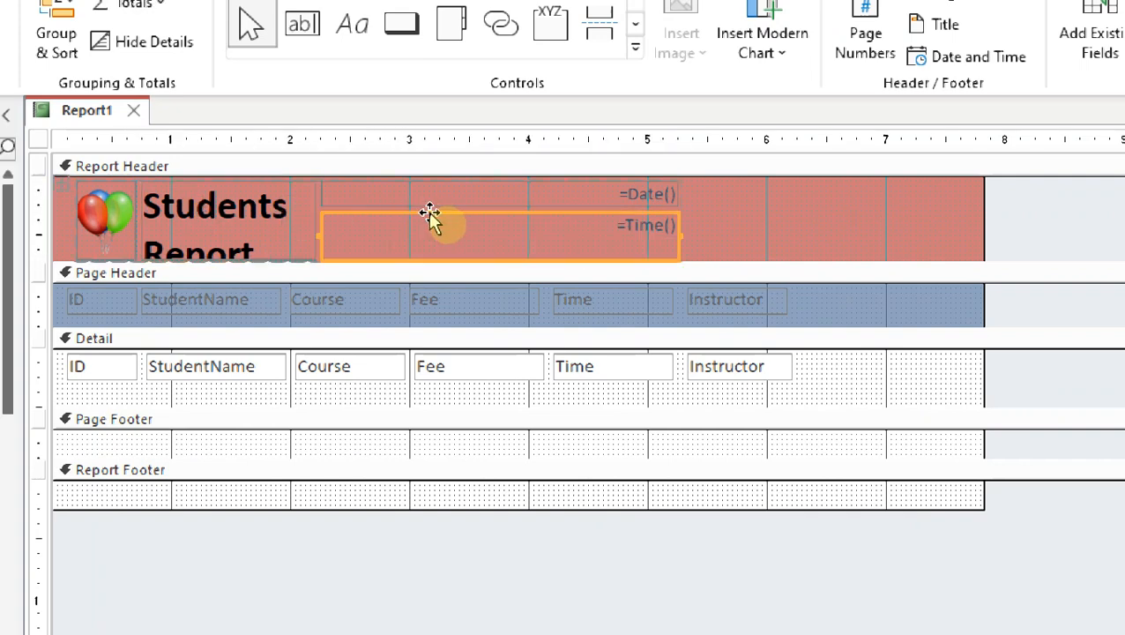
key("Delete")
left_click(969, 230)
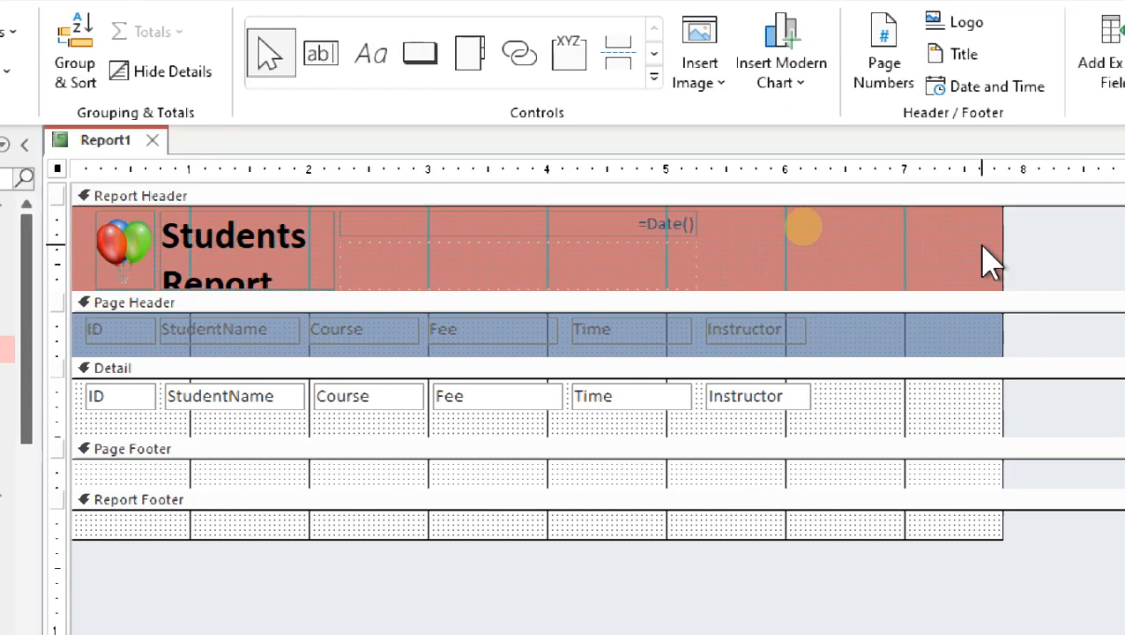
key("ctrl+z")
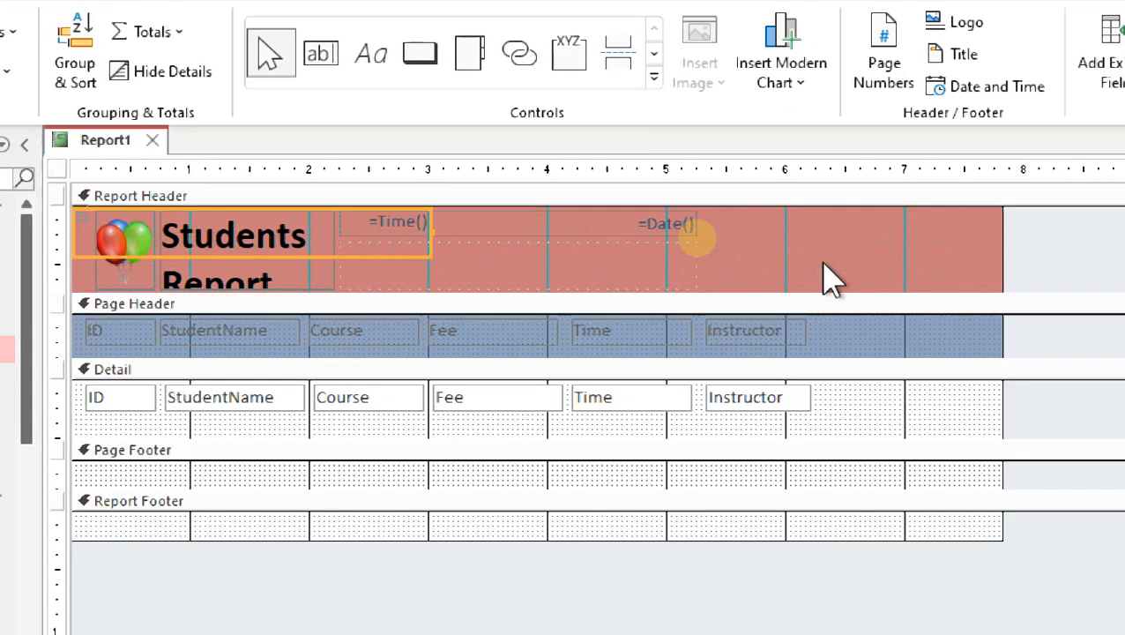
- Move the time box so it ends at the 7-inch mark of the Report Header and narrow it to about 1.5 inches
left_click(392, 249)
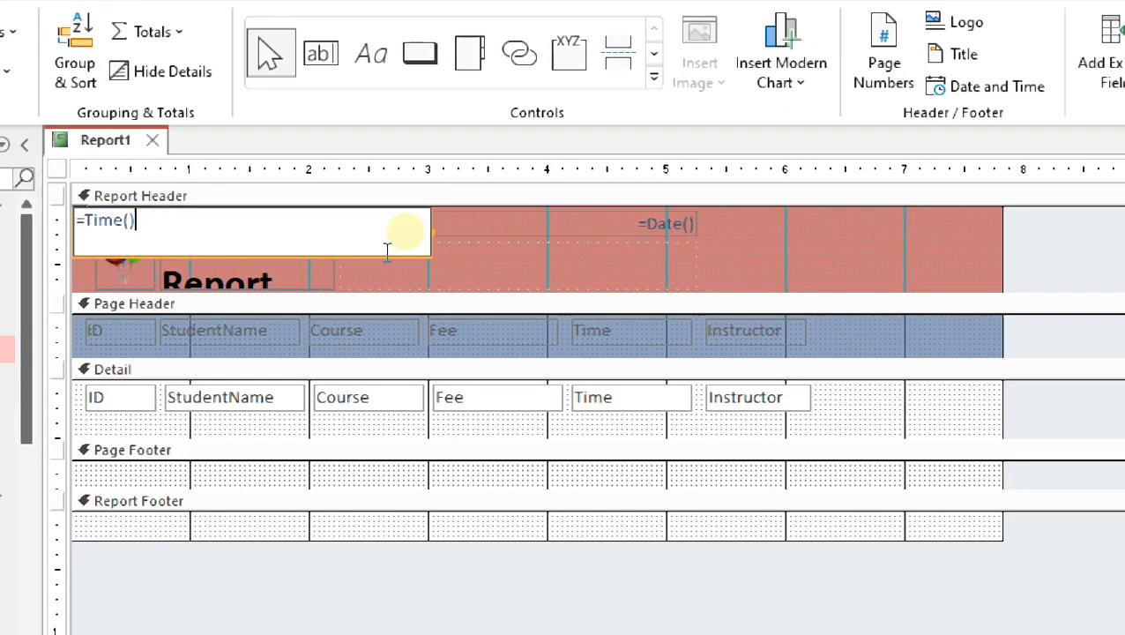
left_click(446, 261)
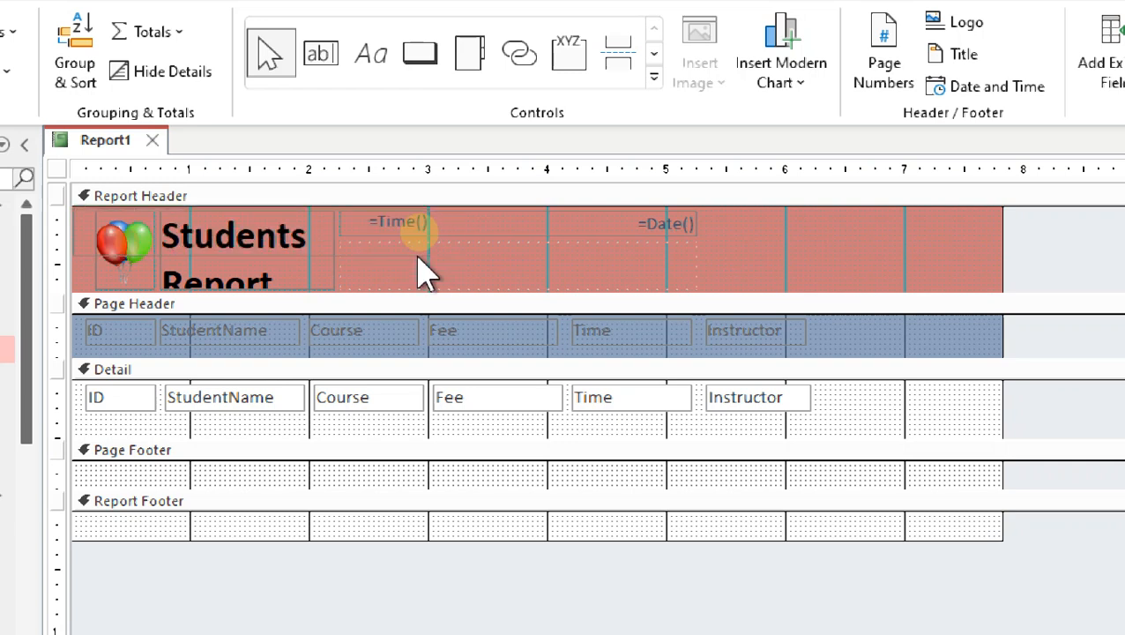
left_click(325, 253)
left_click_drag(323, 257, 793, 290)
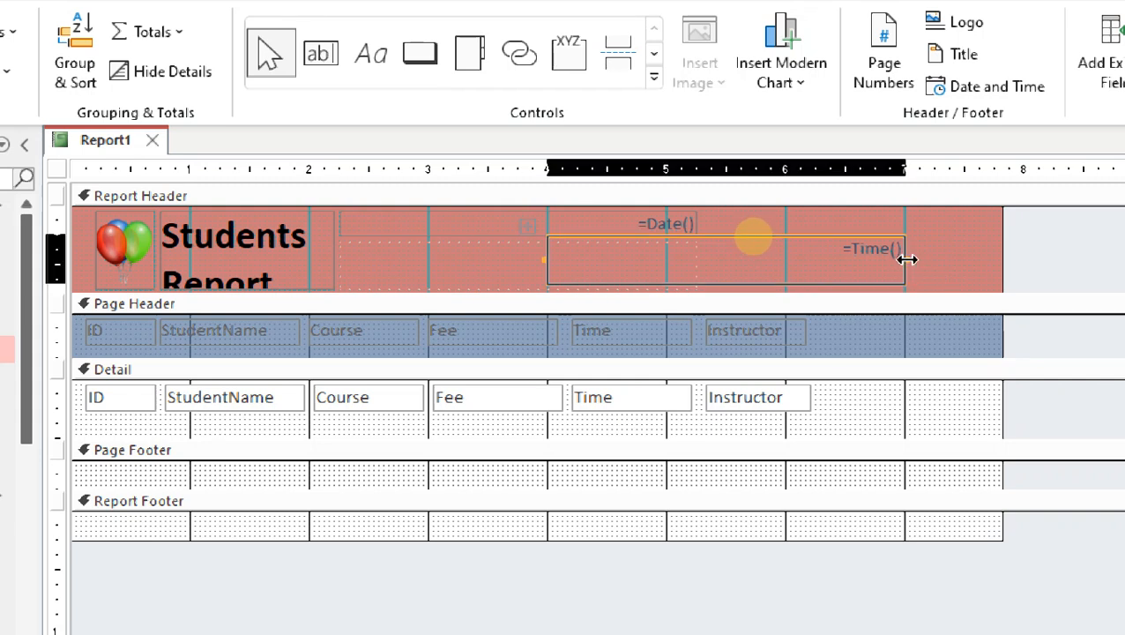
left_click(906, 259)
left_click(907, 259)
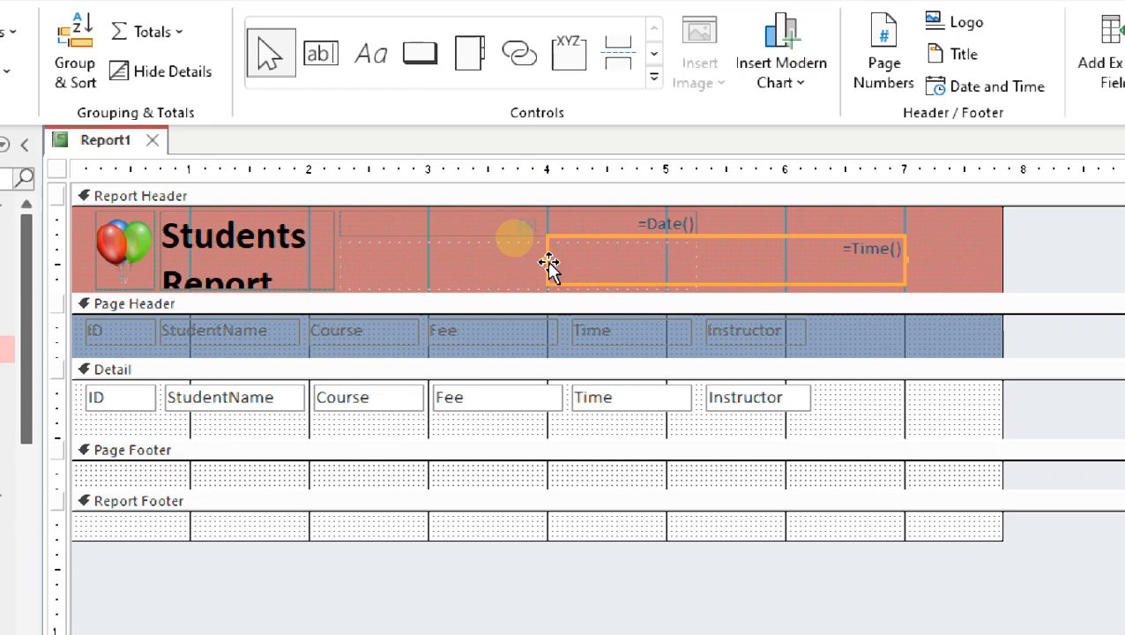
left_click_drag(549, 260, 731, 254)
left_click(735, 233)
- Cut the date box, paste it back into the Report Header and place it directly above the time box at matching width
left_click(639, 229)
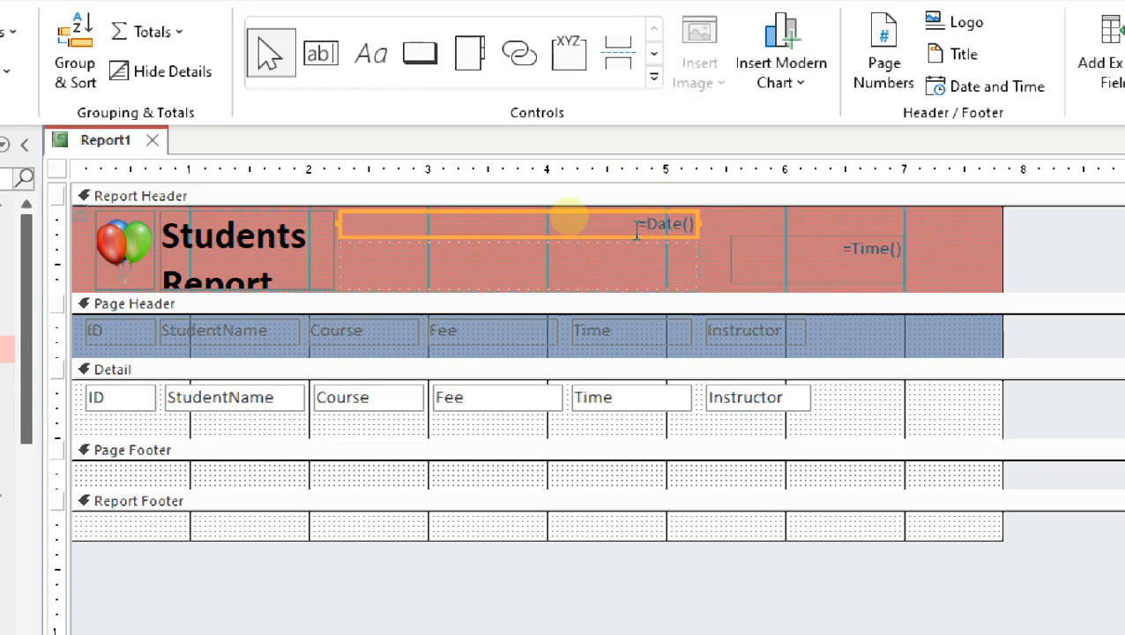
key("Delete")
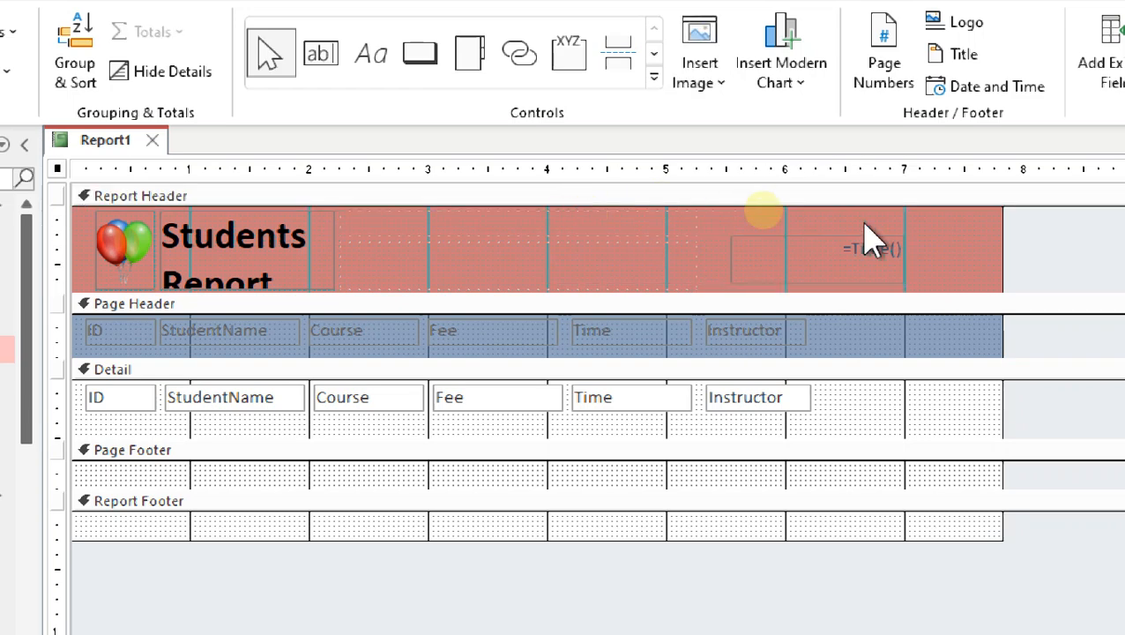
left_click(947, 240)
key("ctrl+v")
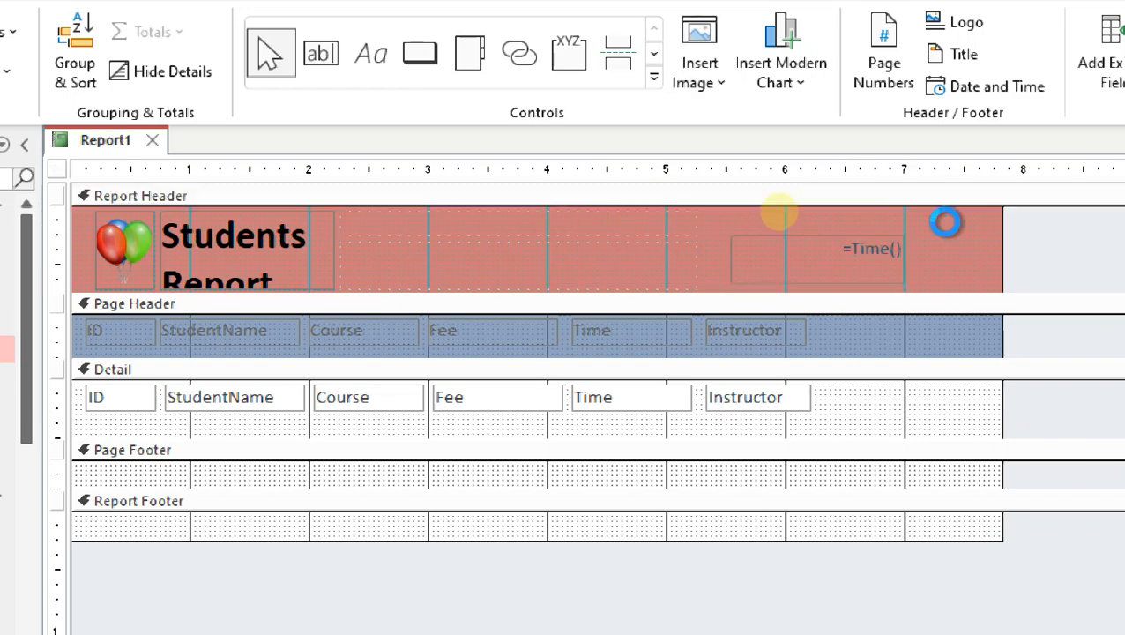
left_click_drag(386, 231, 857, 237)
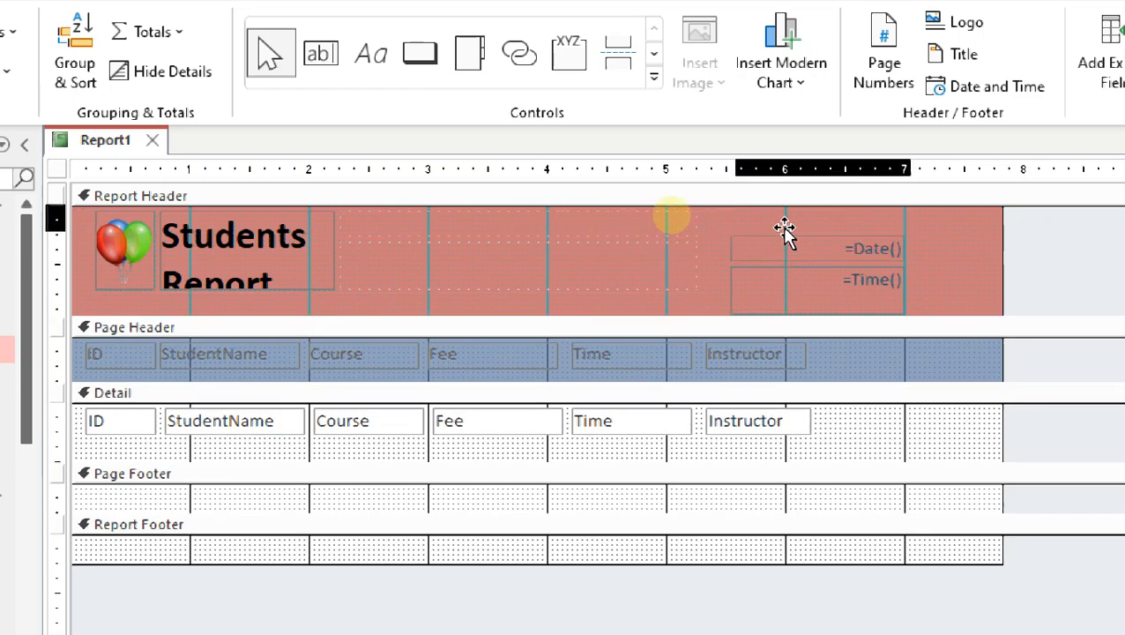
- Move the date and time boxes together up to the Report Header's upper edge
left_click(985, 297)
left_click_drag(961, 287, 865, 228)
left_click(956, 259)
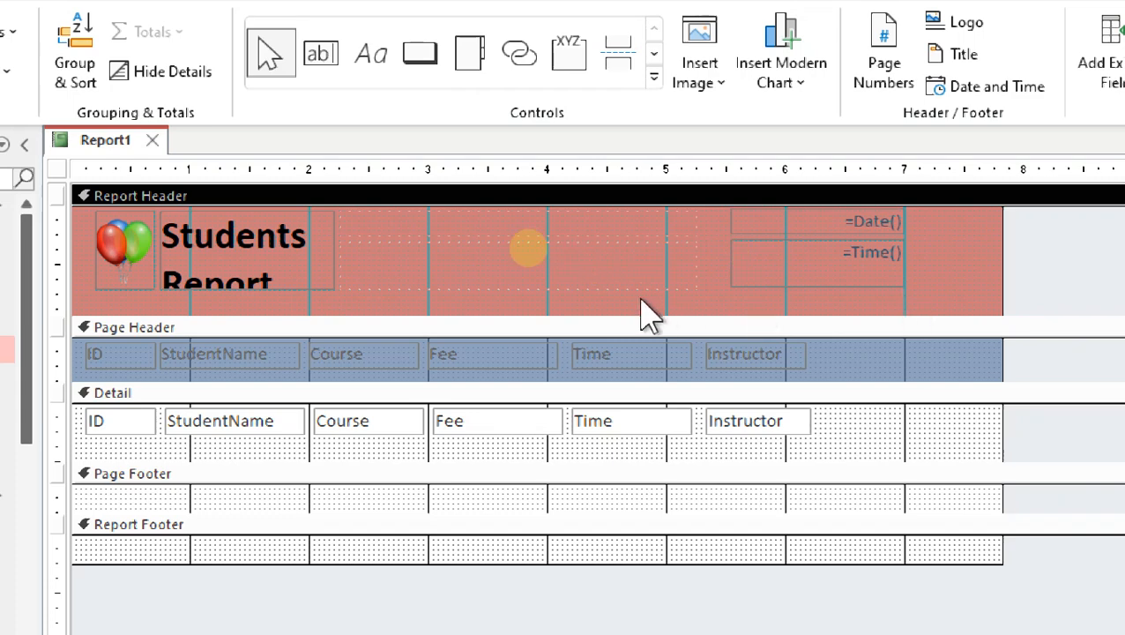
- Delete the empty layout cells beside the title and widen the title label to about 2.9 inches so it fits one line
left_click(561, 271)
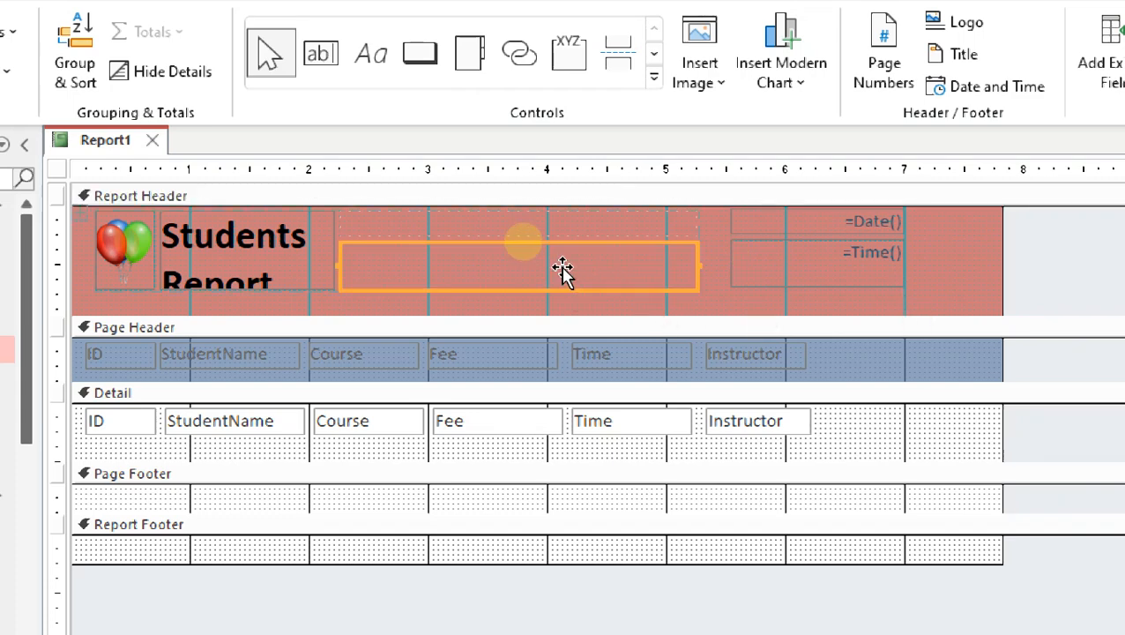
key("Delete")
left_click(571, 282)
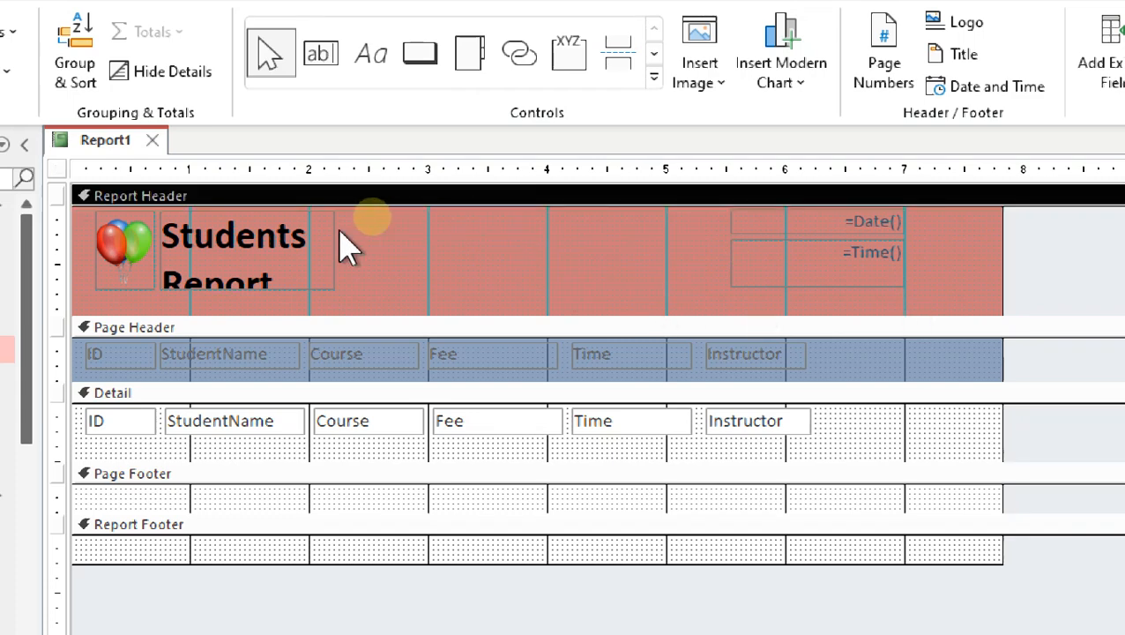
left_click(334, 247)
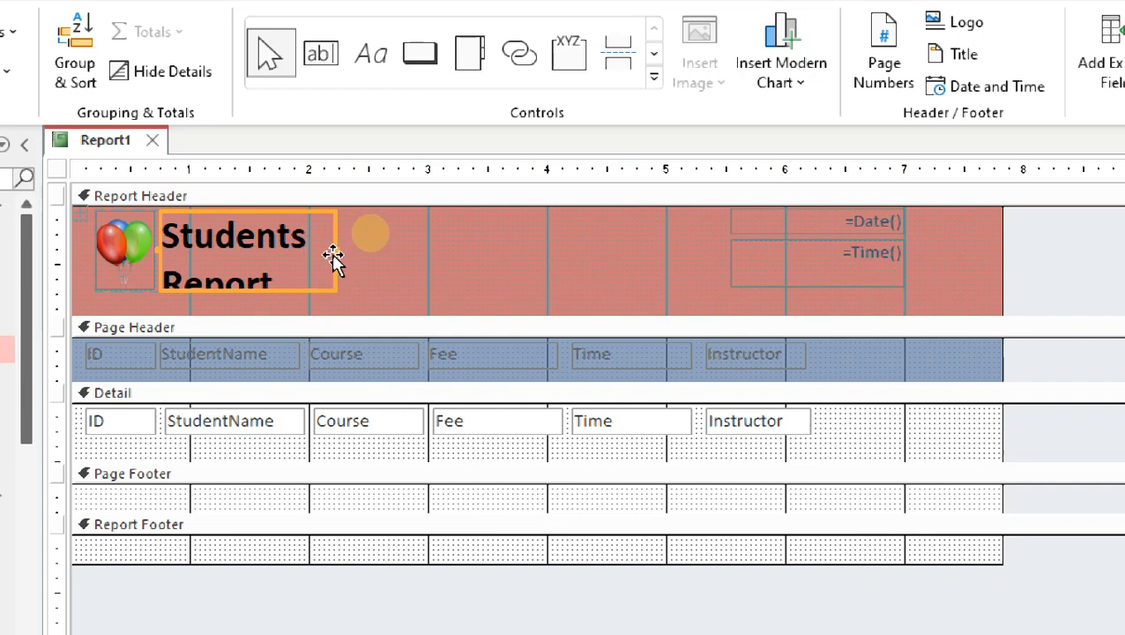
left_click_drag(338, 252, 503, 257)
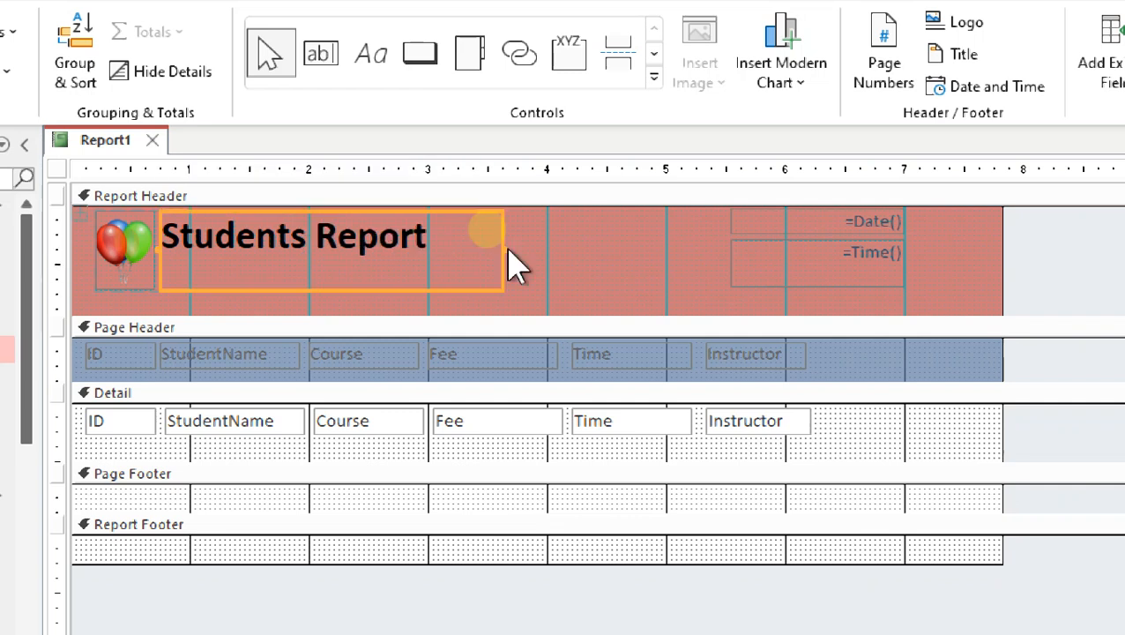
- Shift the date and time boxes left to end at the 6-inch mark and narrow the report to about 6.3 inches
left_click(701, 269)
left_click_drag(828, 295, 702, 226)
left_click_drag(810, 258, 780, 260)
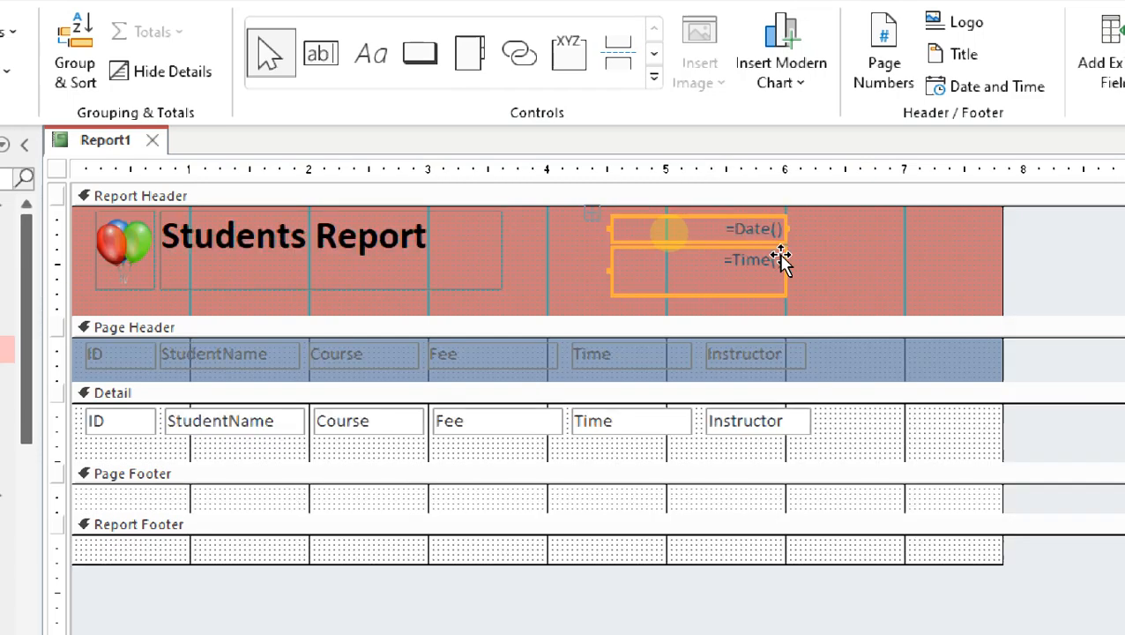
left_click(793, 276)
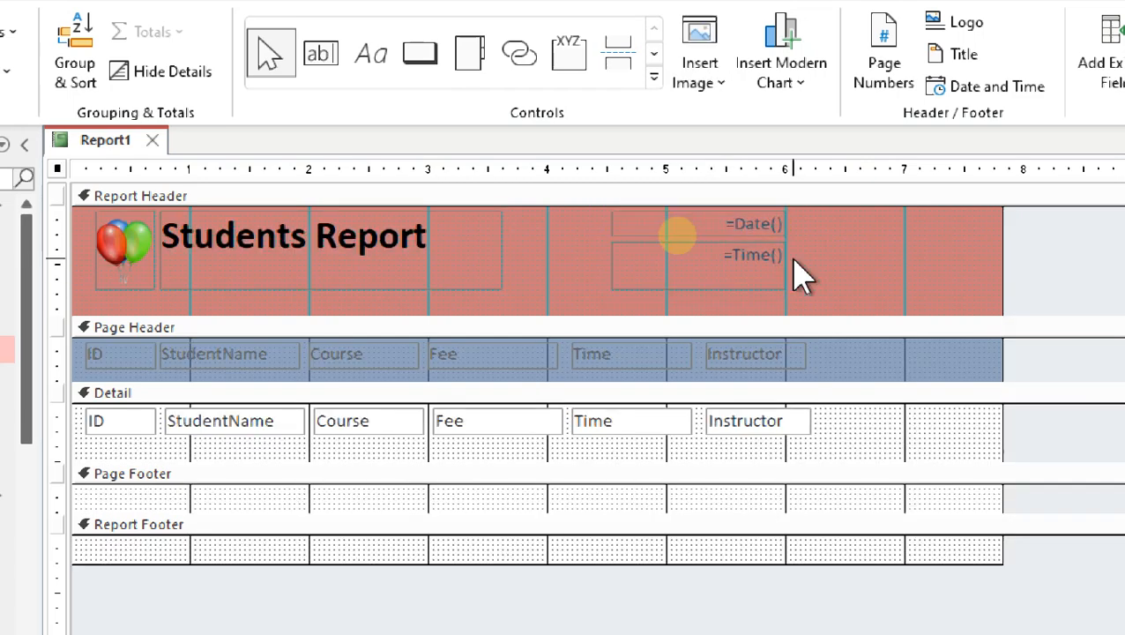
left_click_drag(904, 269, 727, 288)
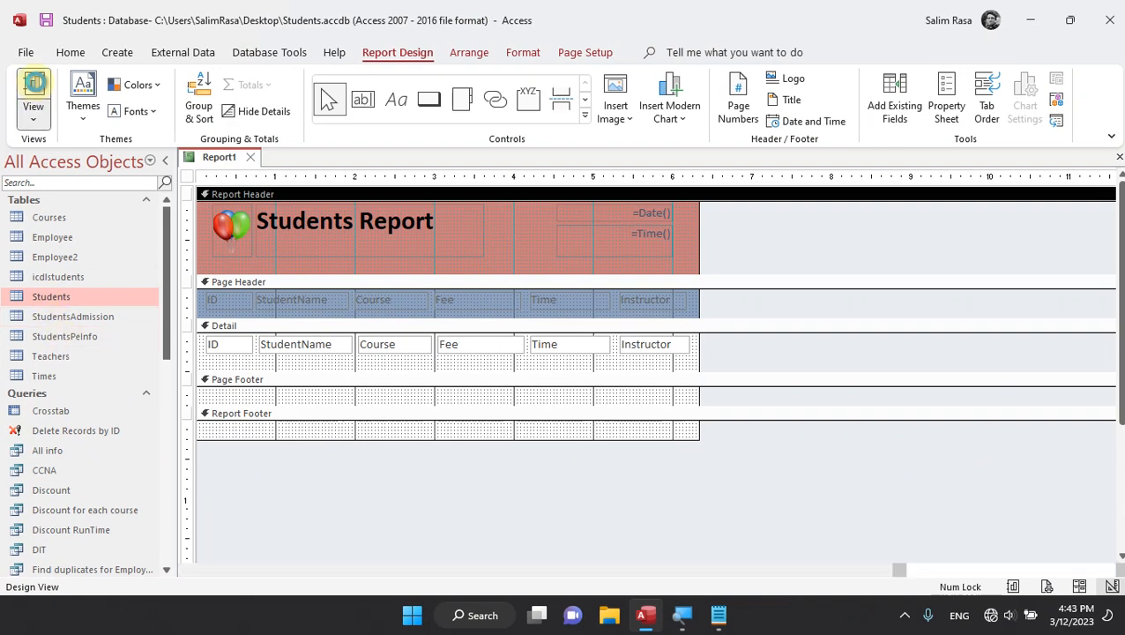
- Check the header and student records in Report View, and return to Design View
left_click(35, 88)
scroll(577, 351, "down", 2)
scroll(577, 351, "up", 2)
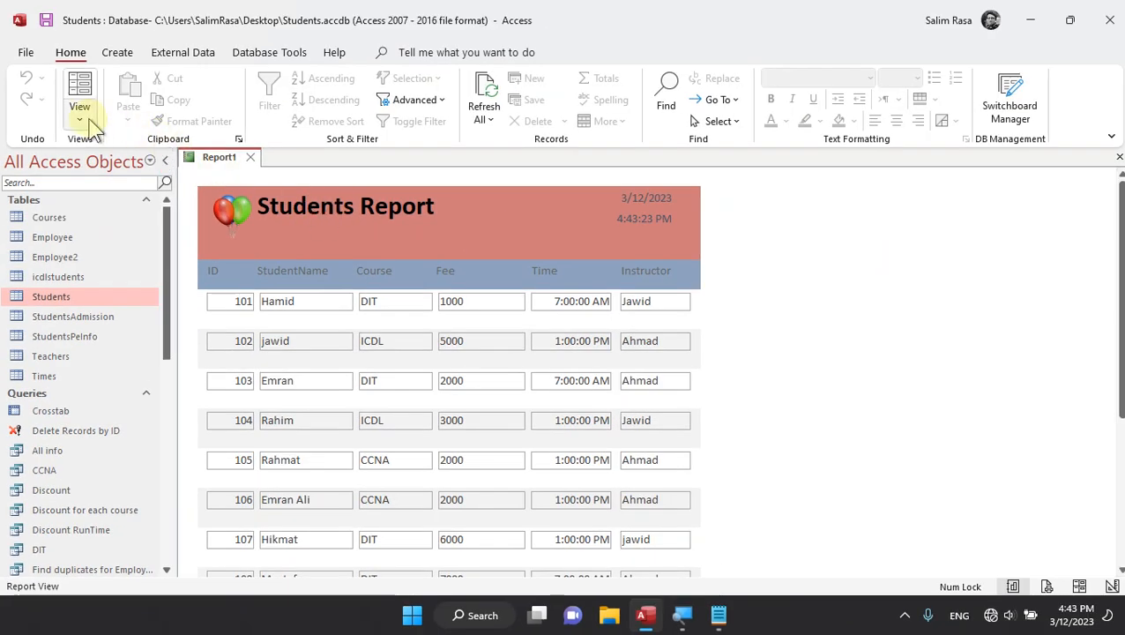
left_click(90, 118)
left_click(148, 278)
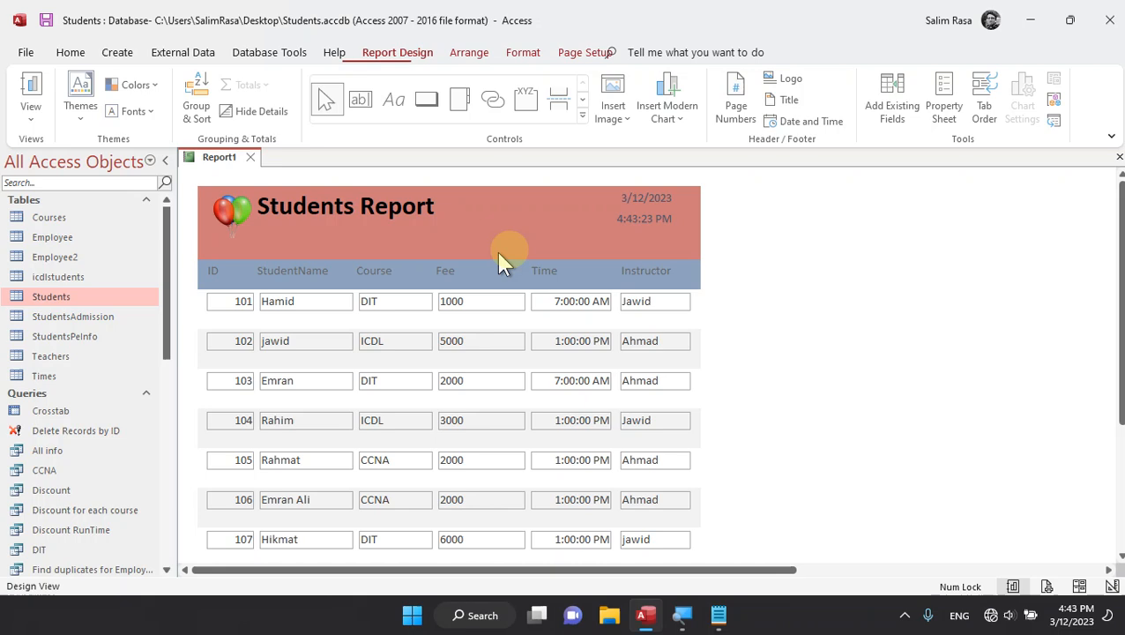
- Shorten the Report Header to about 0.7 inch, trim the report's width to about 6.2 inches and select the date and time boxes
left_click_drag(413, 273, 410, 257)
left_click(476, 248)
left_click(620, 239)
left_click(678, 232)
left_click_drag(699, 240, 657, 239)
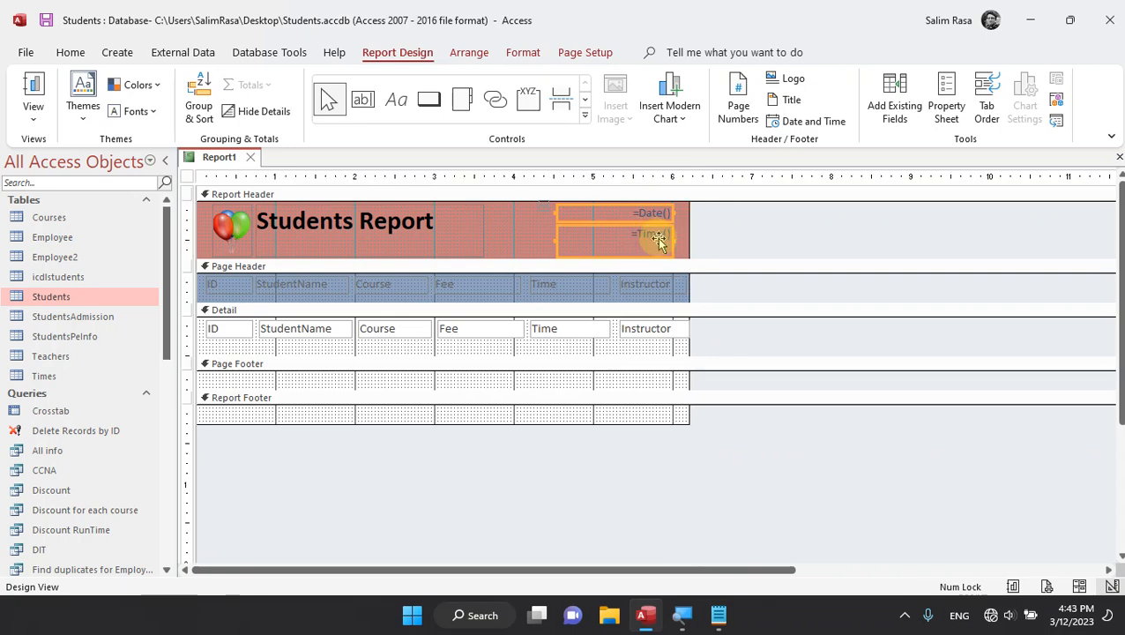
- Undo the last report width change and set the header's date and time text to black
key("ctrl+z")
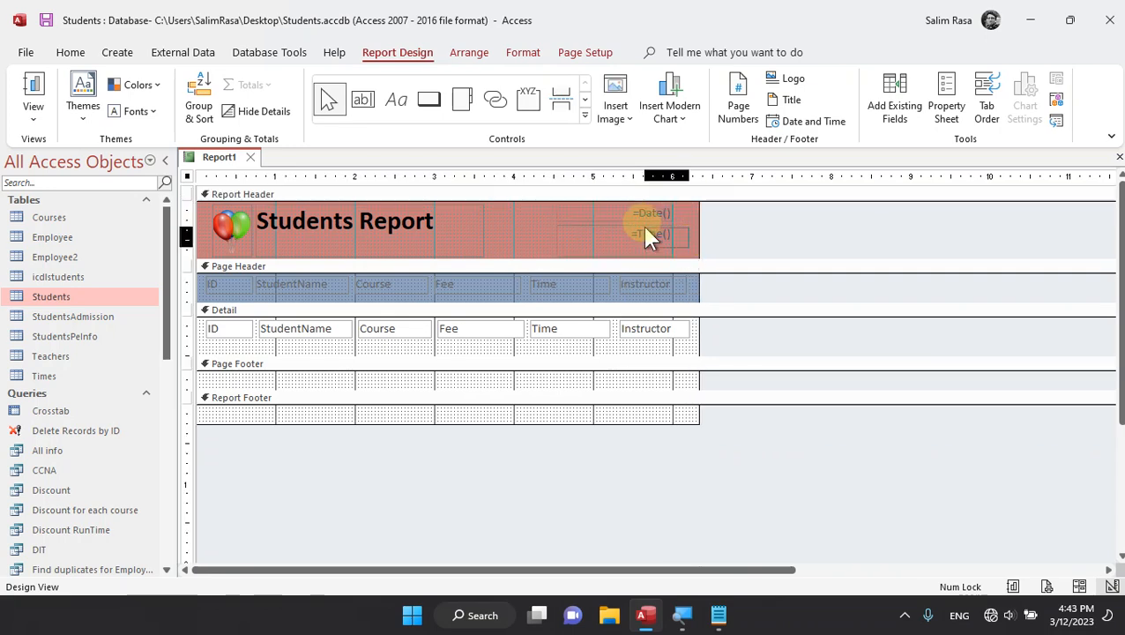
left_click(523, 53)
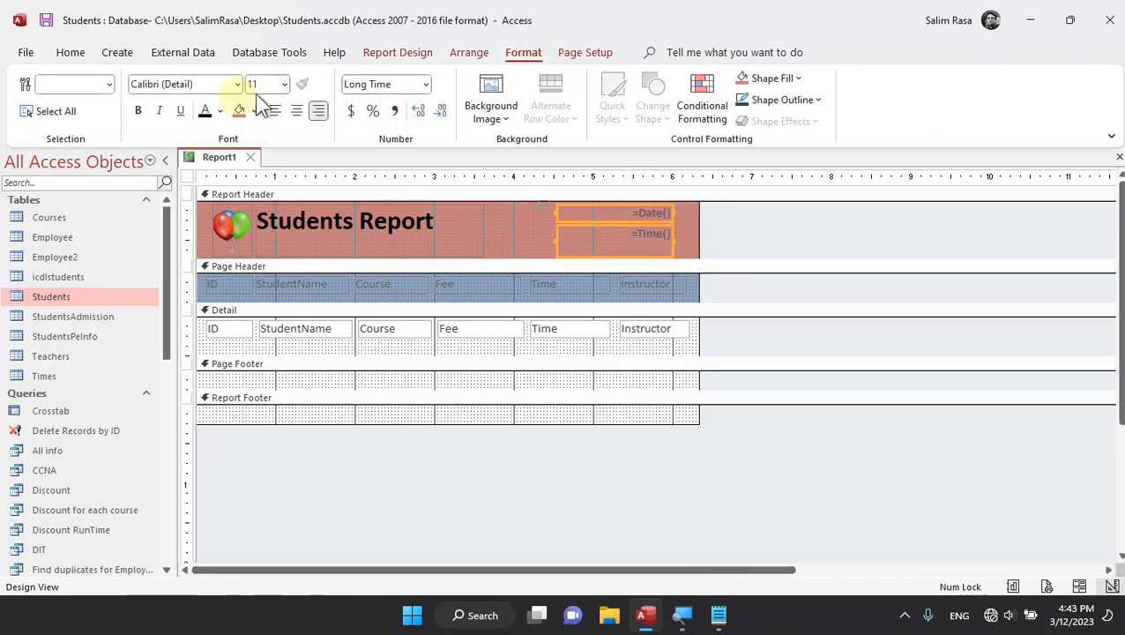
left_click(205, 113)
left_click(483, 211)
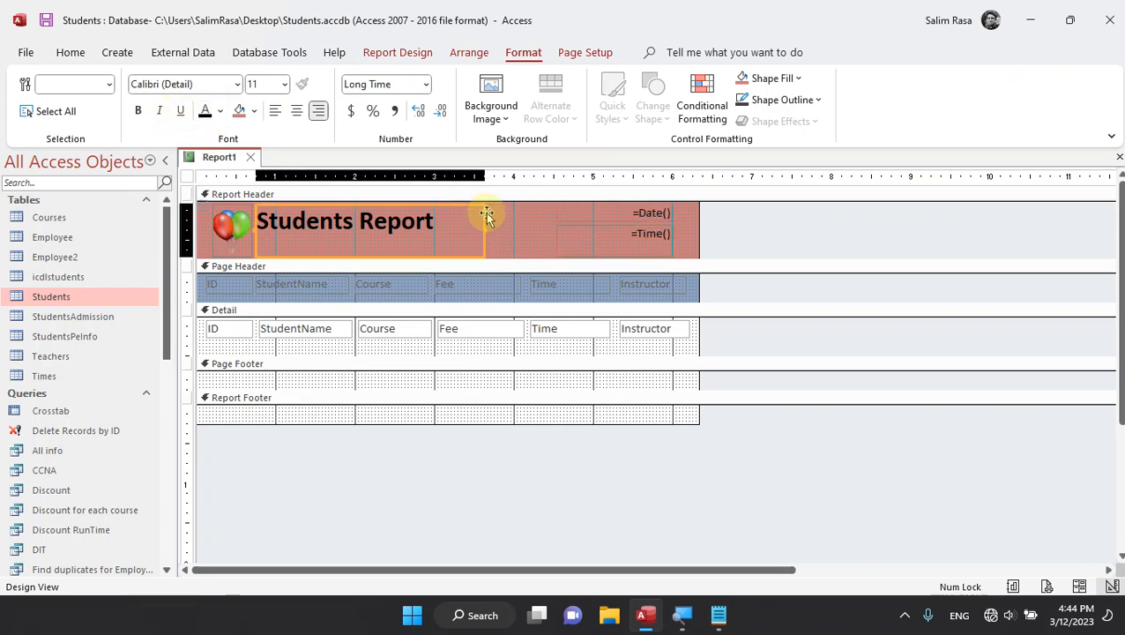
key("Delete")
left_click(507, 230)
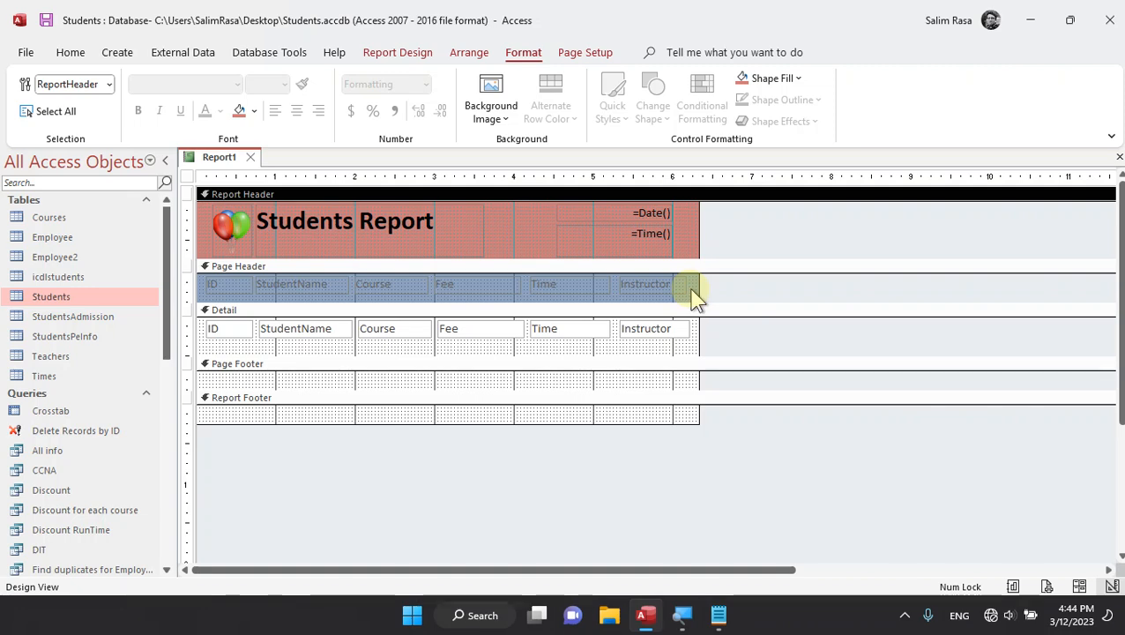
- Make all the column labels in the Page Header black and bold
left_click(179, 282)
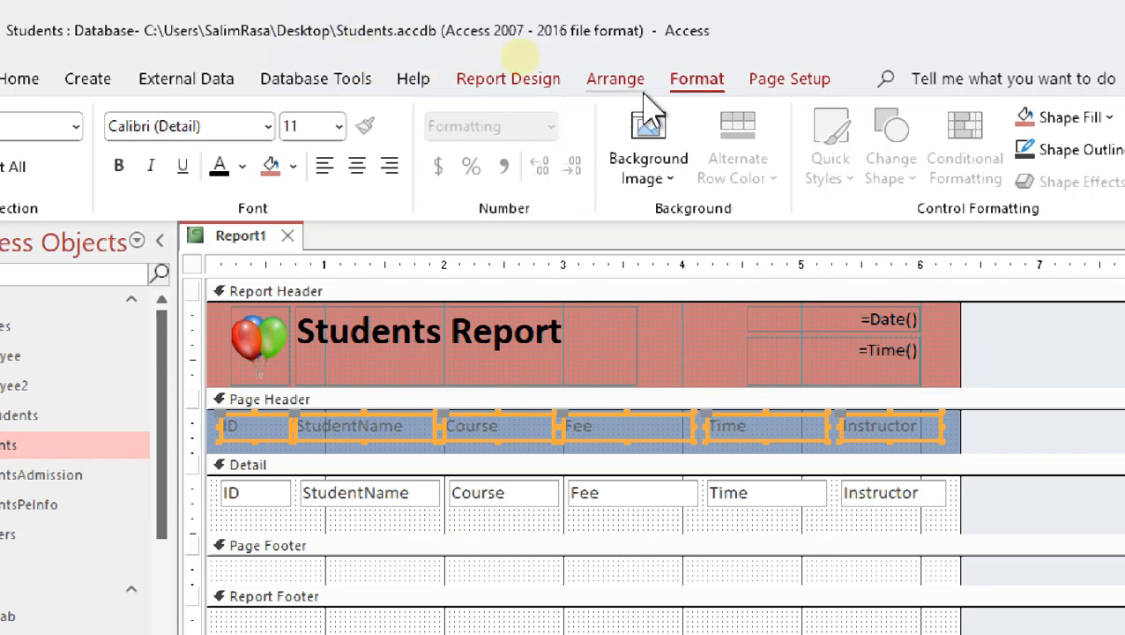
left_click(217, 166)
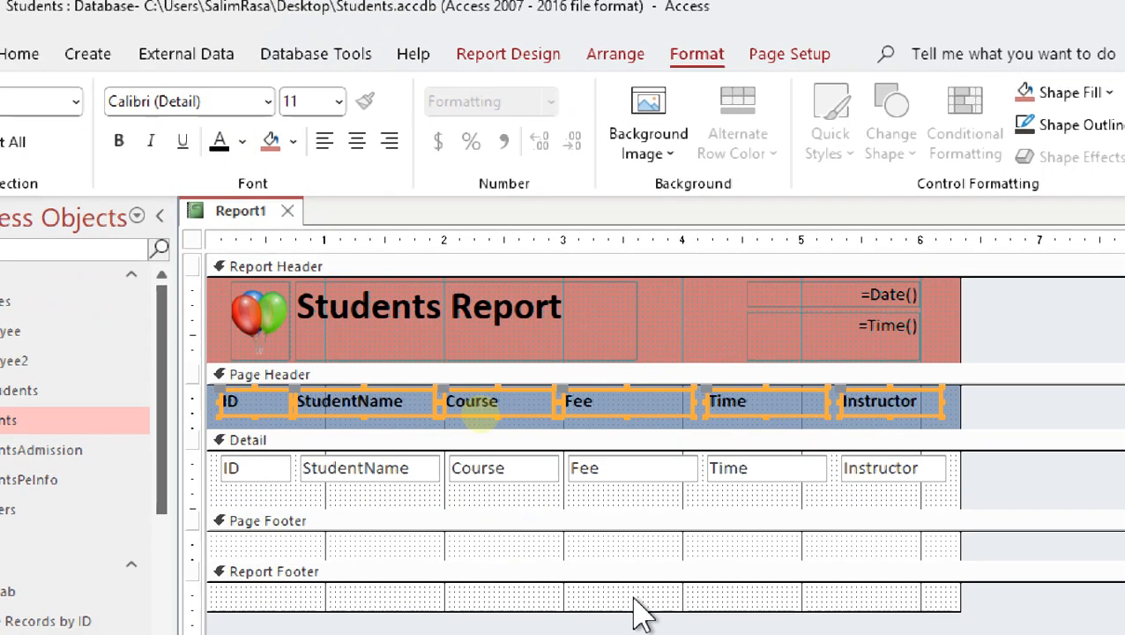
key("ctrl+b")
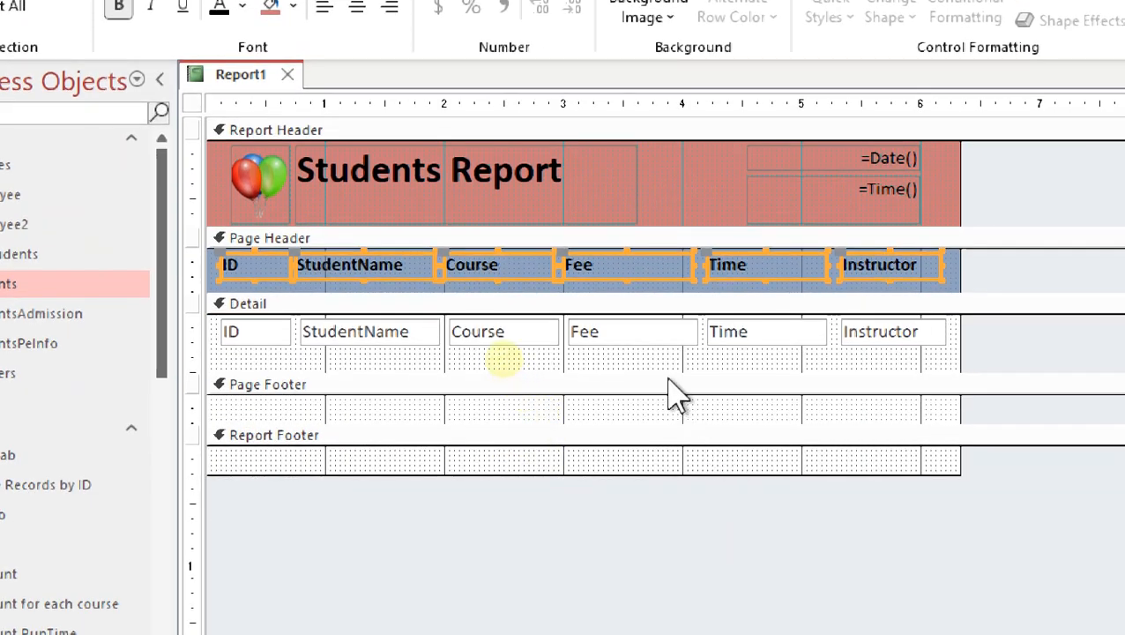
- Shorten the Detail section to about 0.3 inch and set the outline of all its text boxes to transparent
left_click_drag(667, 371, 667, 352)
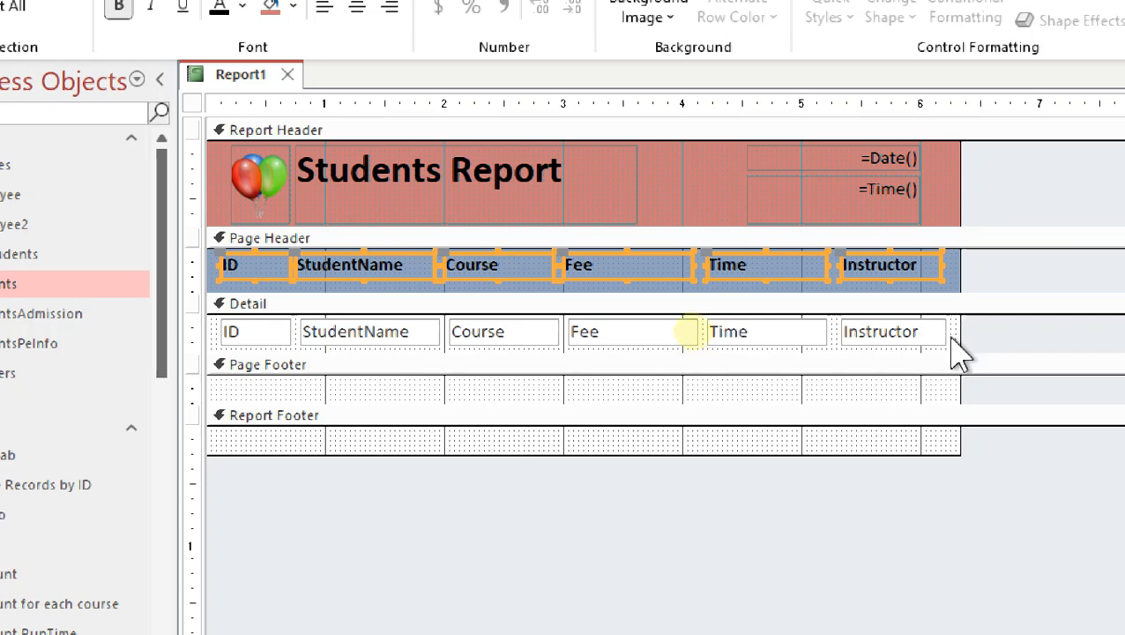
left_click_drag(992, 340, 224, 337)
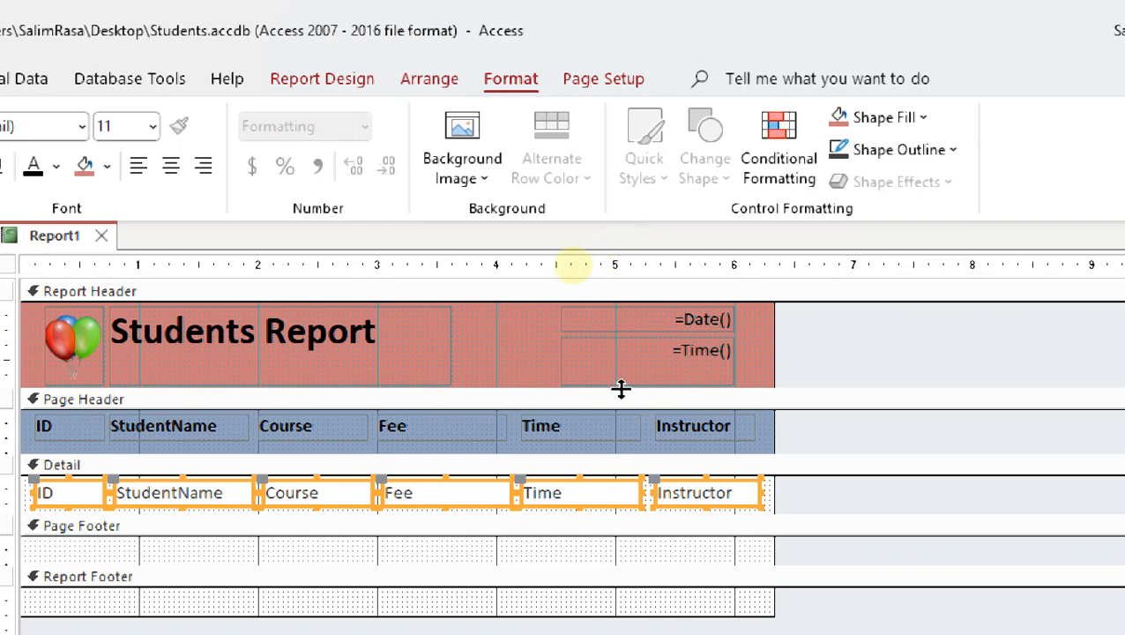
left_click(921, 154)
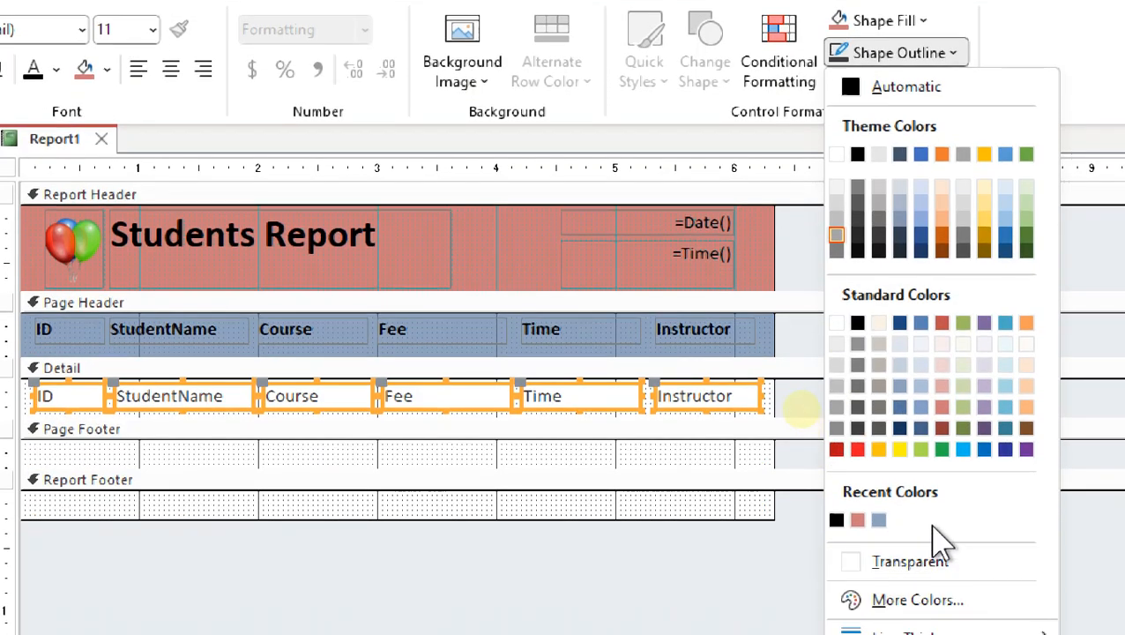
left_click(859, 561)
left_click(810, 423)
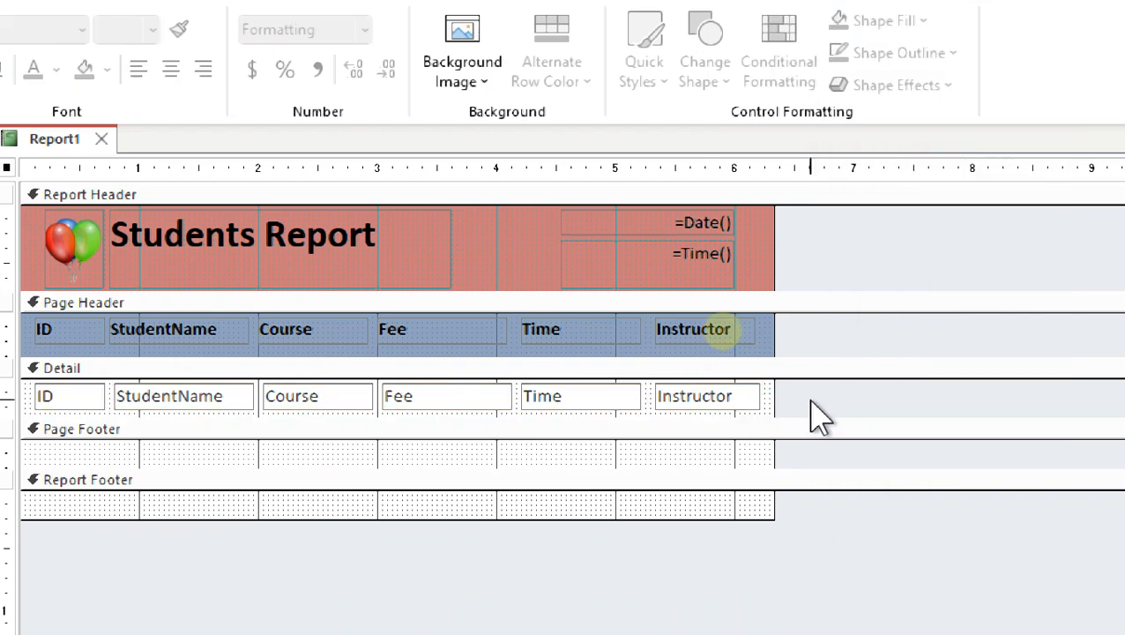
- Set the fill of all the Detail section's text boxes to transparent
left_click_drag(806, 394, 53, 407)
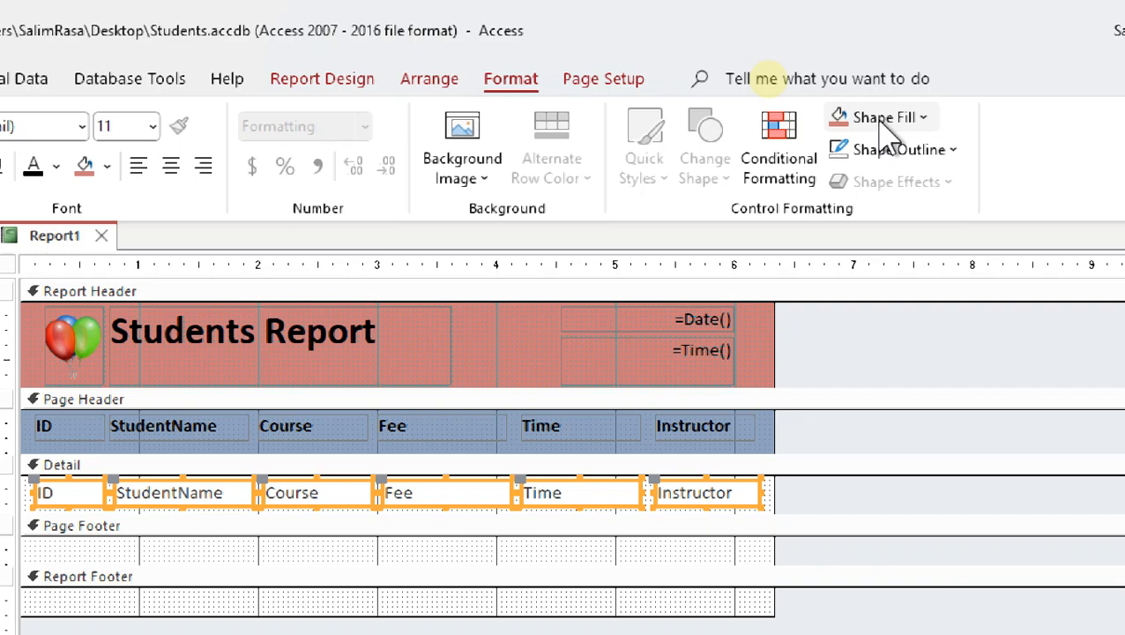
left_click(879, 121)
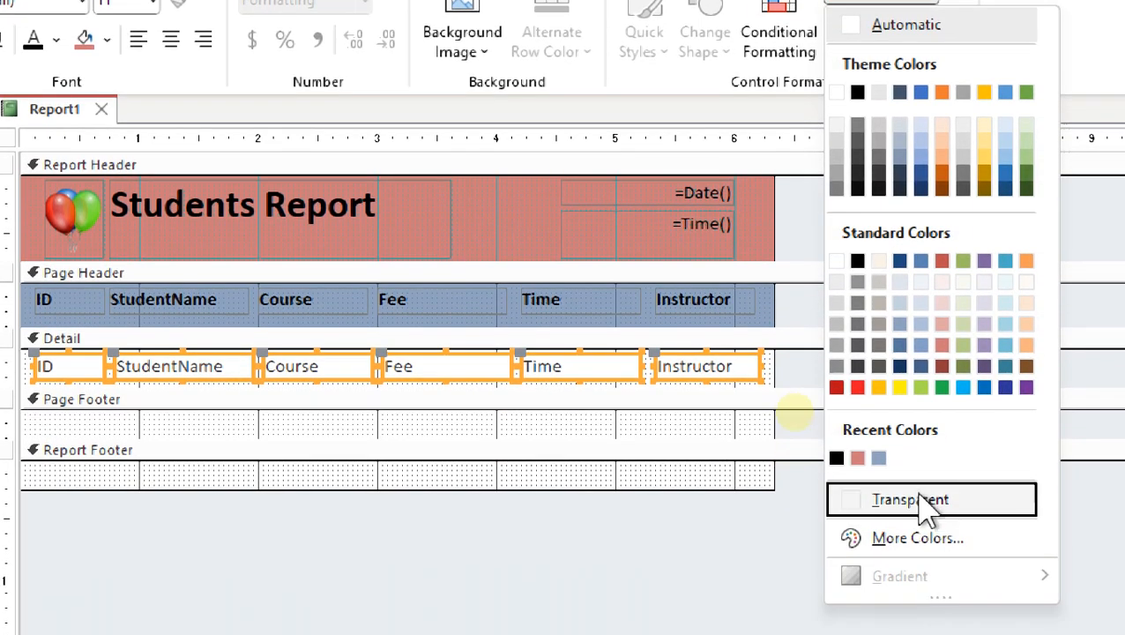
left_click(917, 500)
left_click(591, 400)
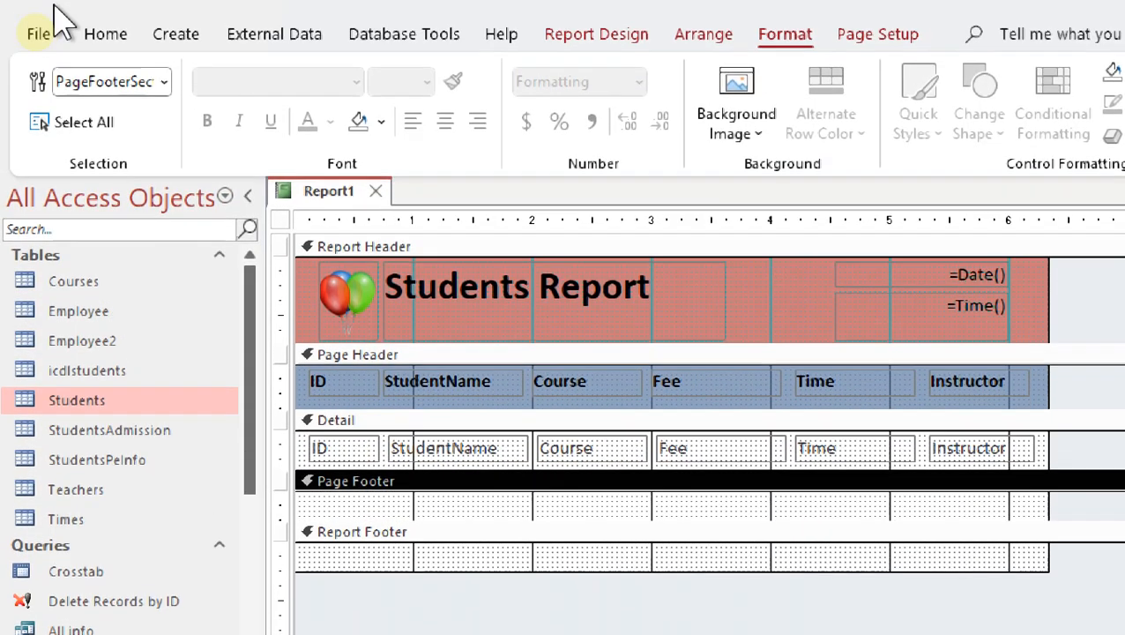
- Check the label and record formatting in Report View, and return to Design View
left_click(578, 26)
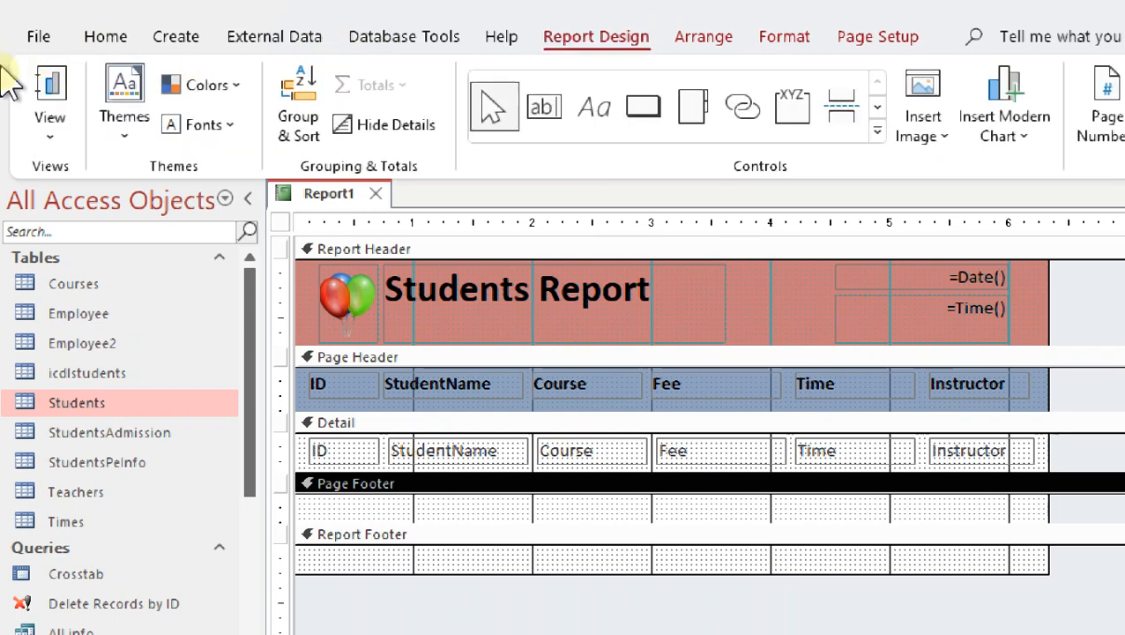
left_click(50, 99)
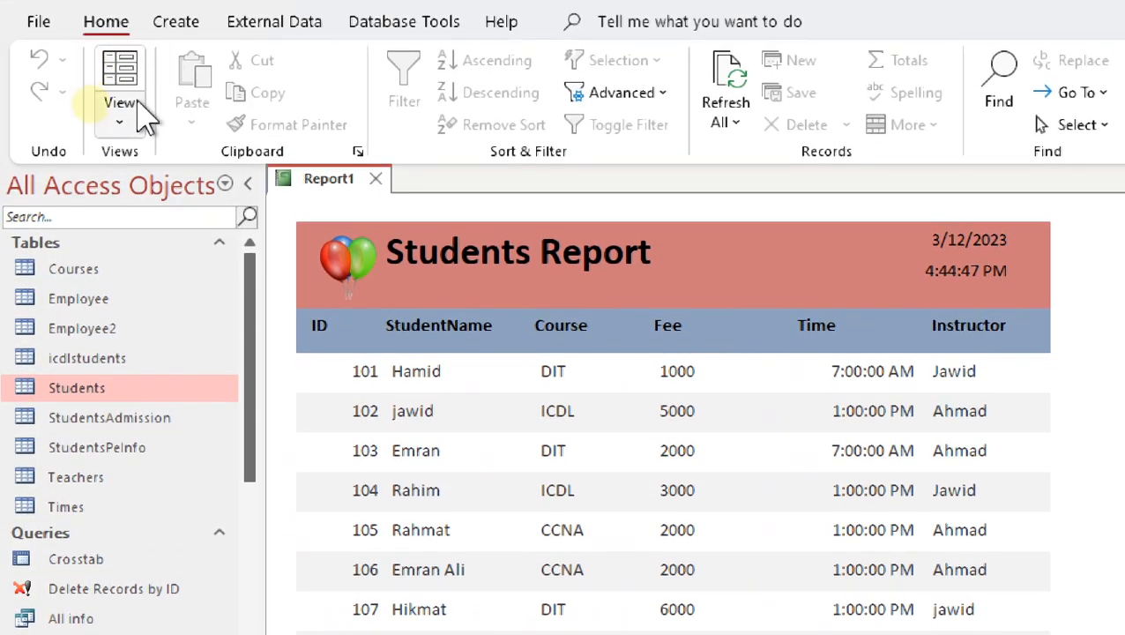
left_click(137, 102)
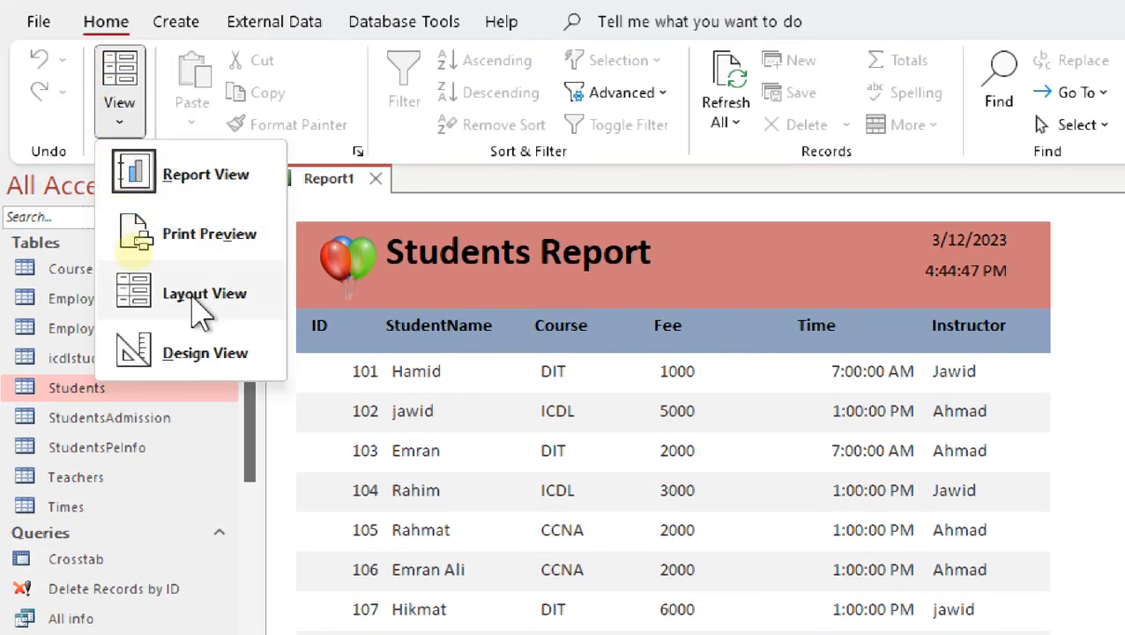
left_click(214, 351)
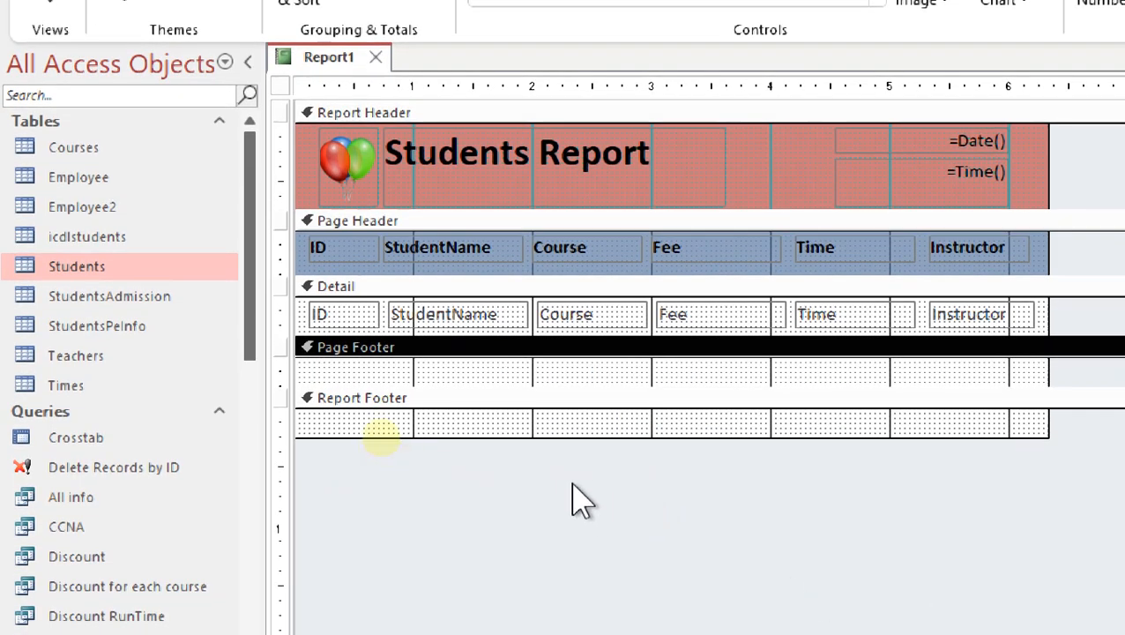
- Enlarge the Report Footer and Page Footer sections to about 0.5 inch each
left_click_drag(575, 438, 574, 464)
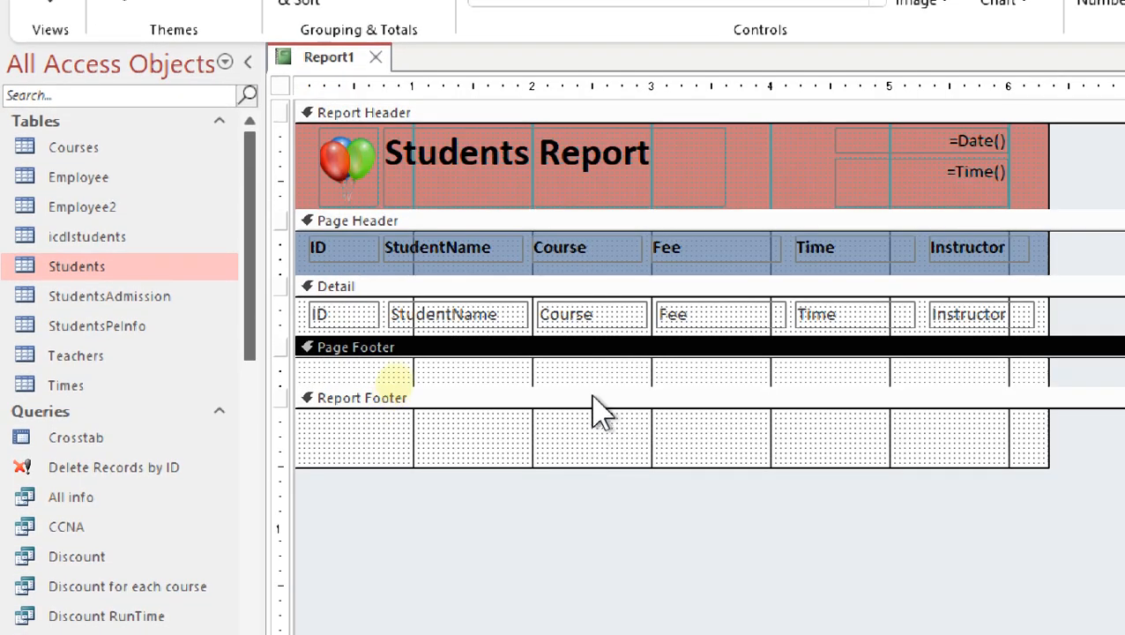
left_click_drag(597, 385, 598, 419)
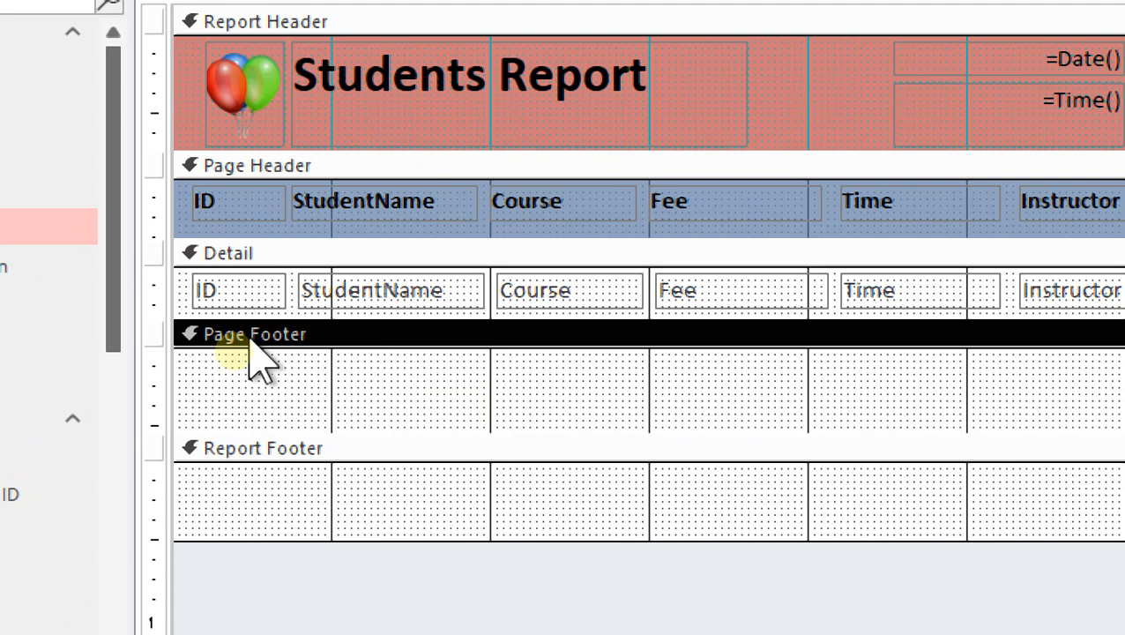
left_click(299, 451)
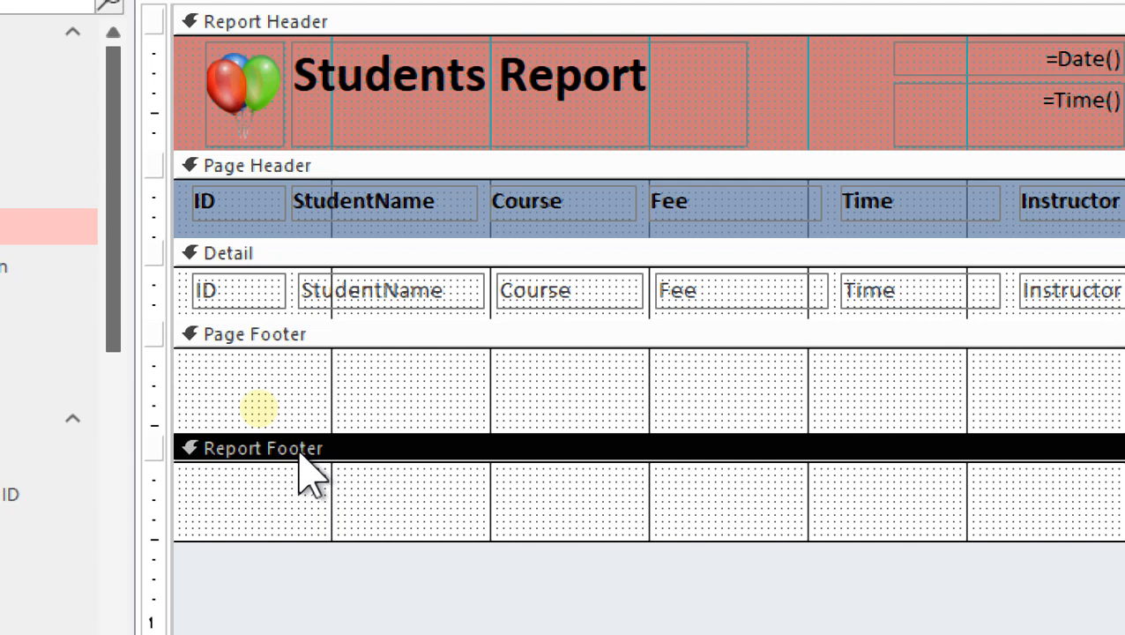
- Insert right-aligned page numbers in the Page Footer with the Page N of M format, shown on the first page
left_click(367, 384)
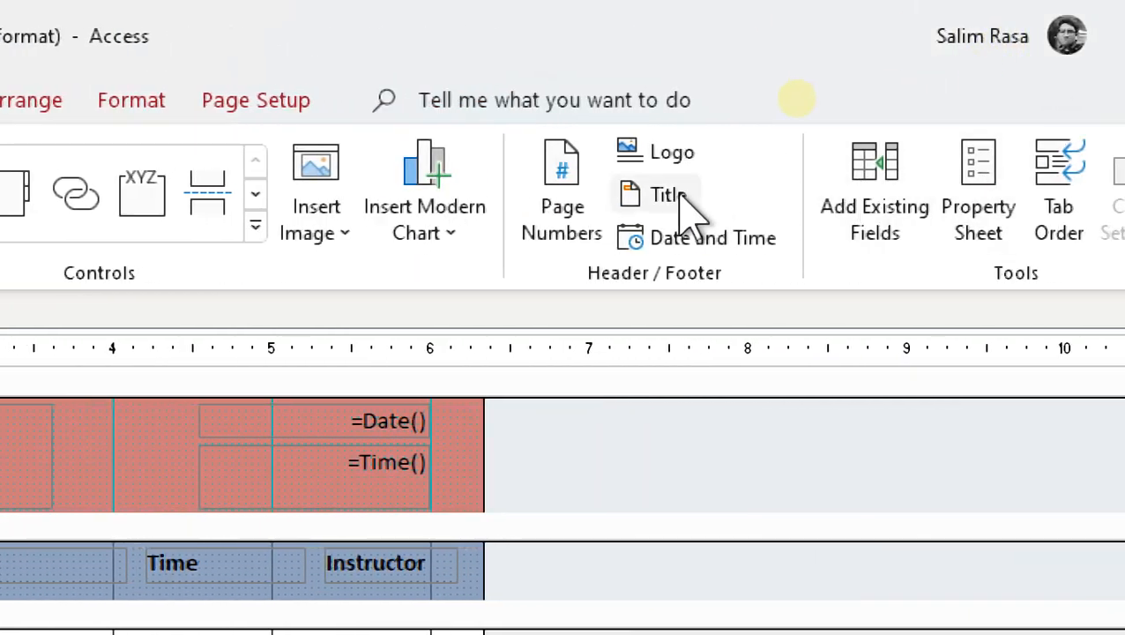
left_click(562, 226)
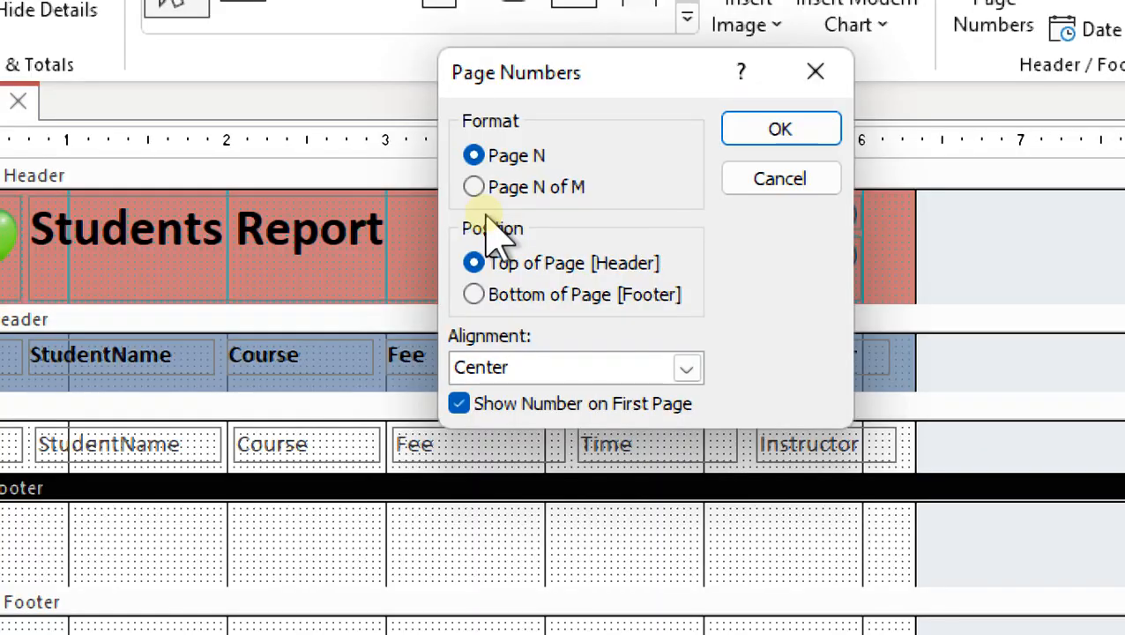
left_click(529, 295)
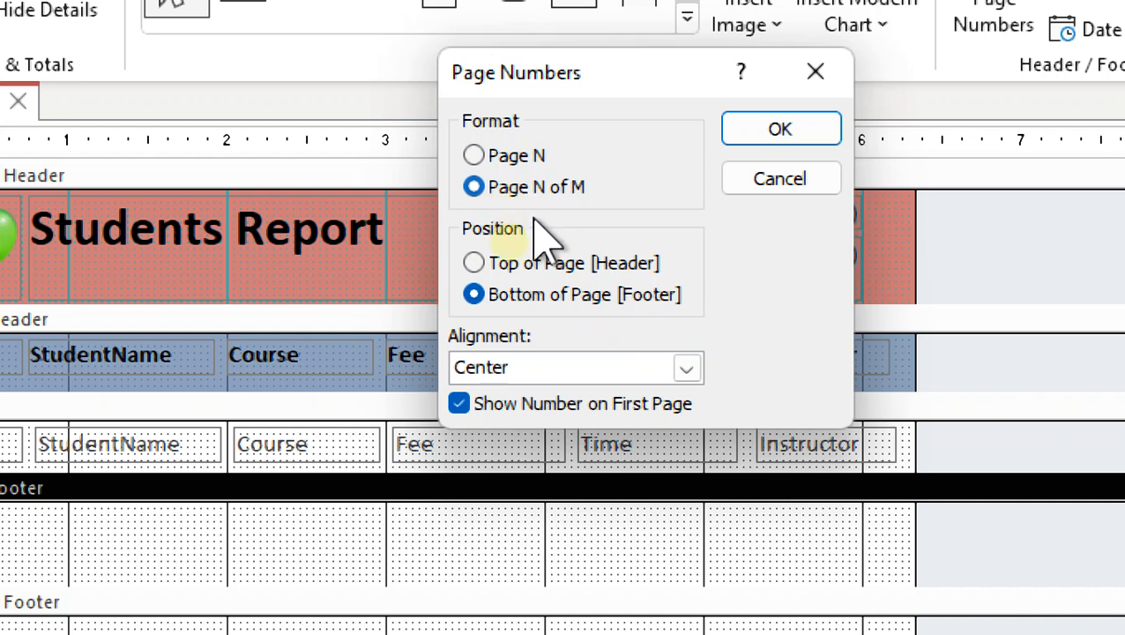
left_click(538, 368)
left_click(544, 444)
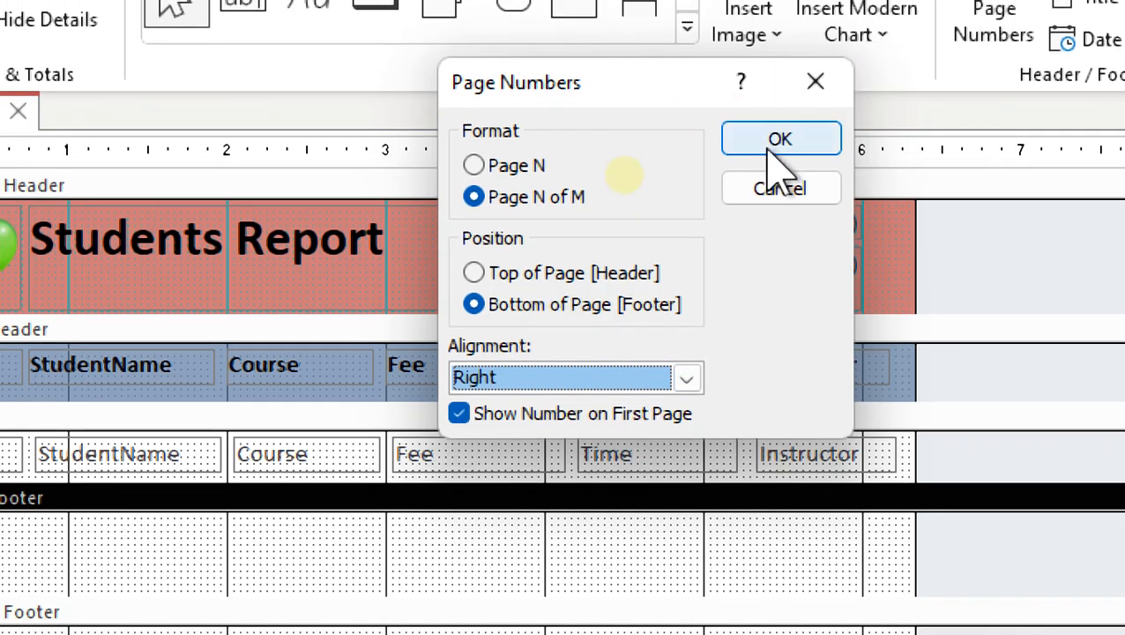
left_click(767, 135)
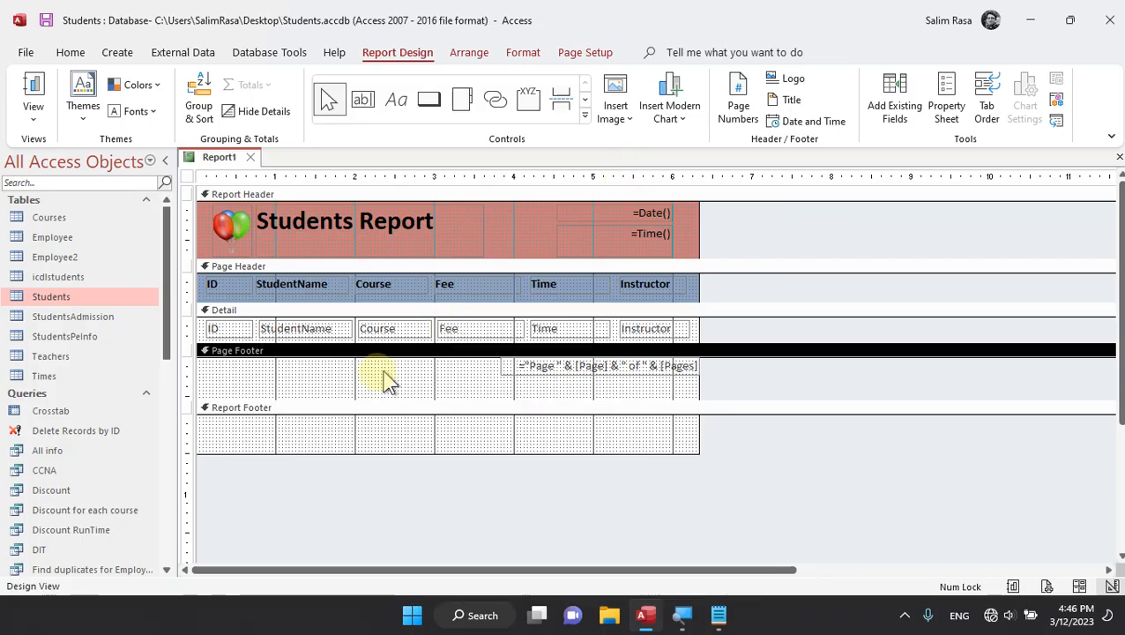
- Shorten the Page Footer section to about 0.3 inch and select the page number box
left_click(541, 369)
left_click_drag(531, 399, 527, 379)
left_click(486, 375)
left_click(541, 374)
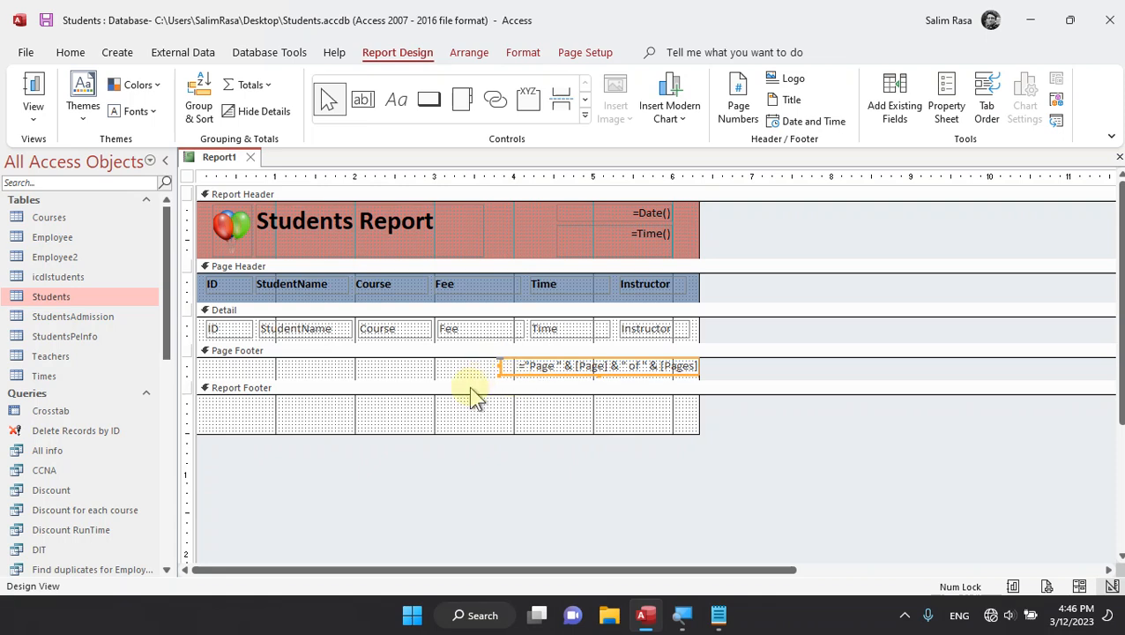
- Check the page number at the end of the report in Report View, and return to Design View
left_click(36, 99)
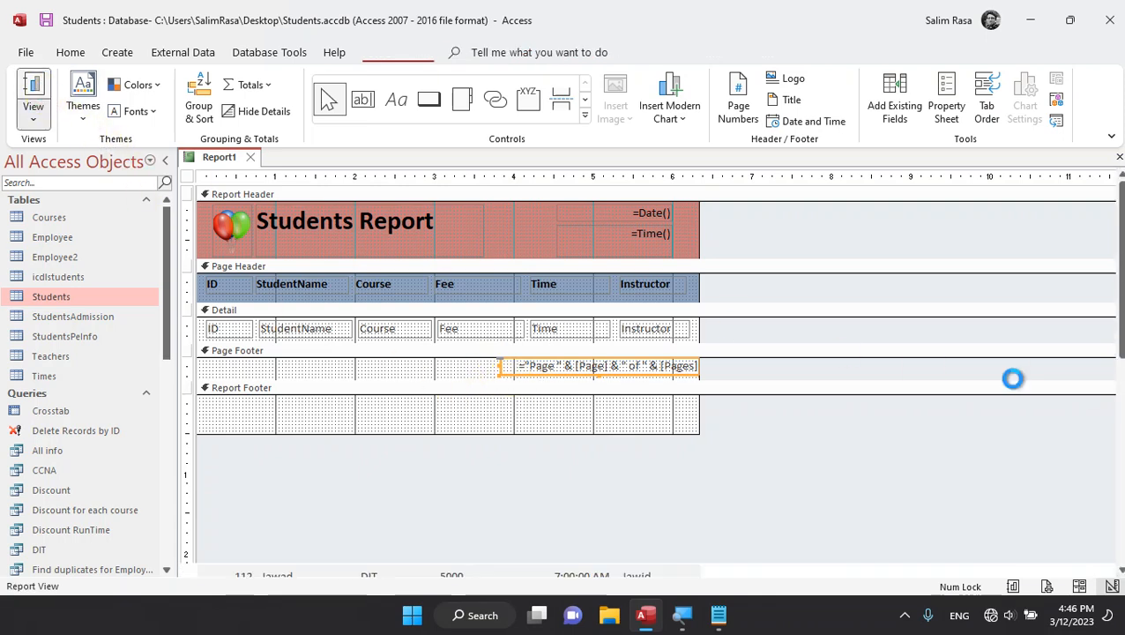
left_click_drag(1119, 323, 1122, 414)
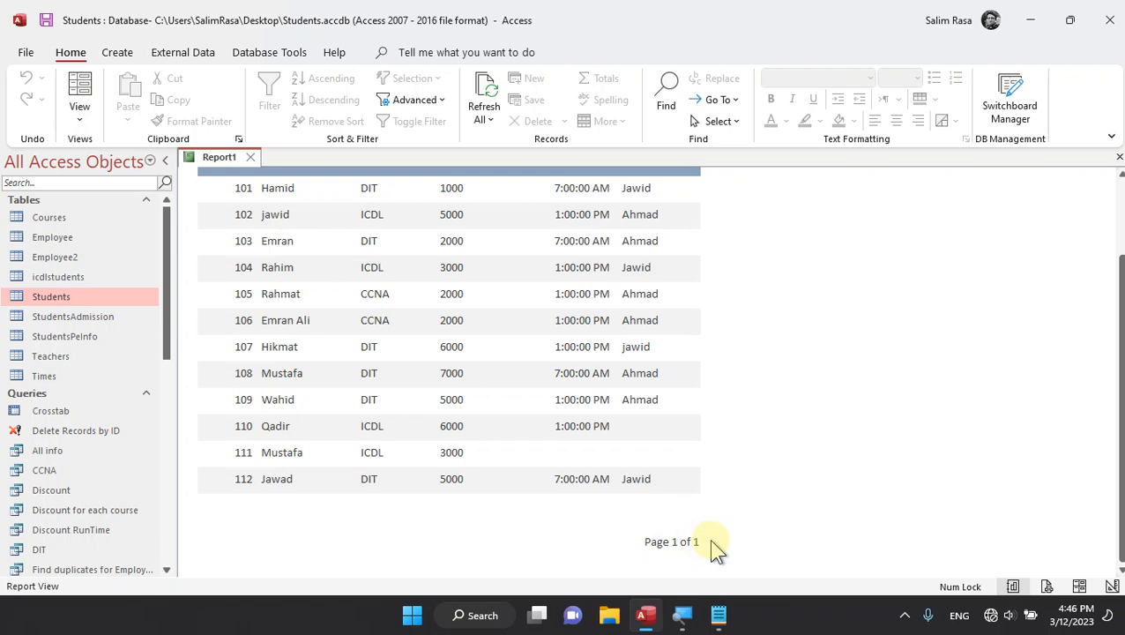
left_click(81, 113)
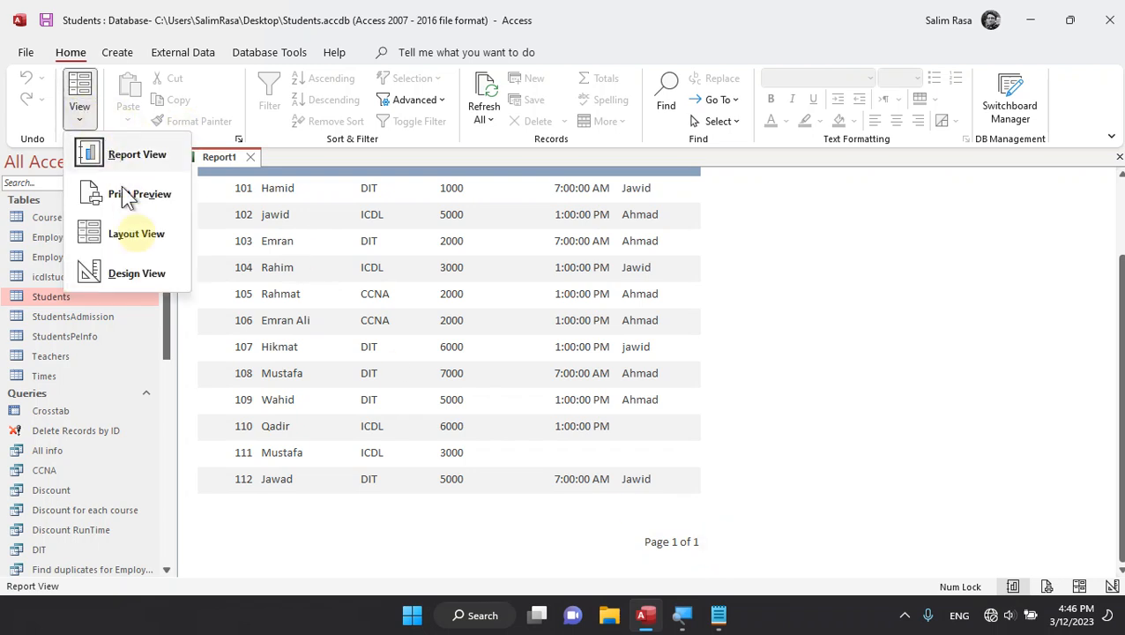
left_click(139, 280)
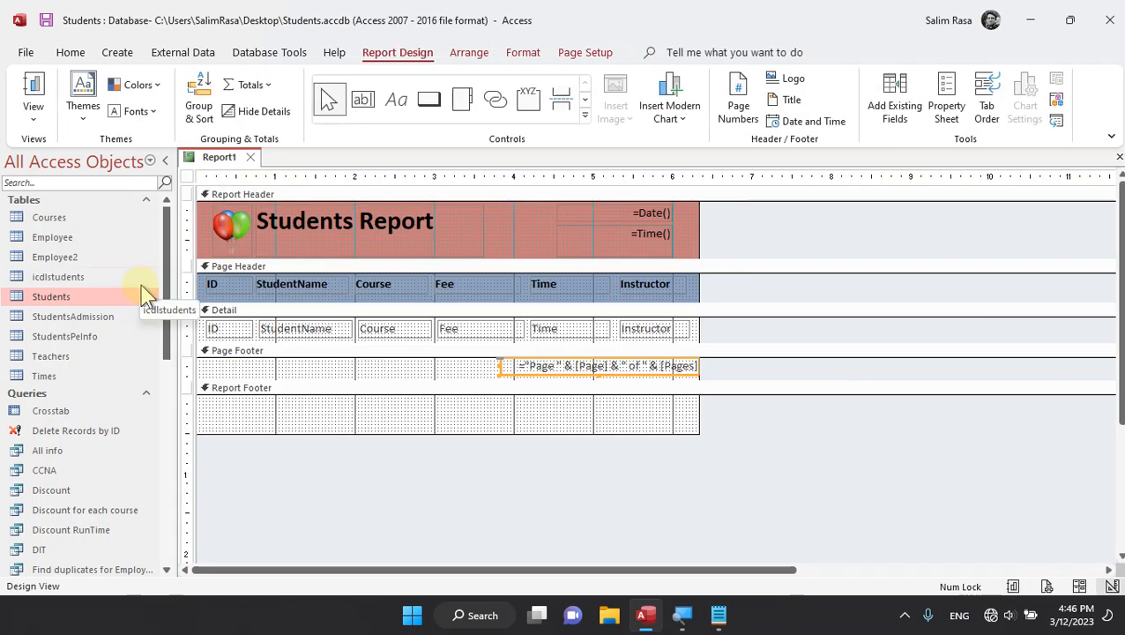
- Enlarge the Report Footer section to about 0.65 inch and select it
left_click_drag(309, 435, 312, 447)
left_click(295, 428)
key("super")
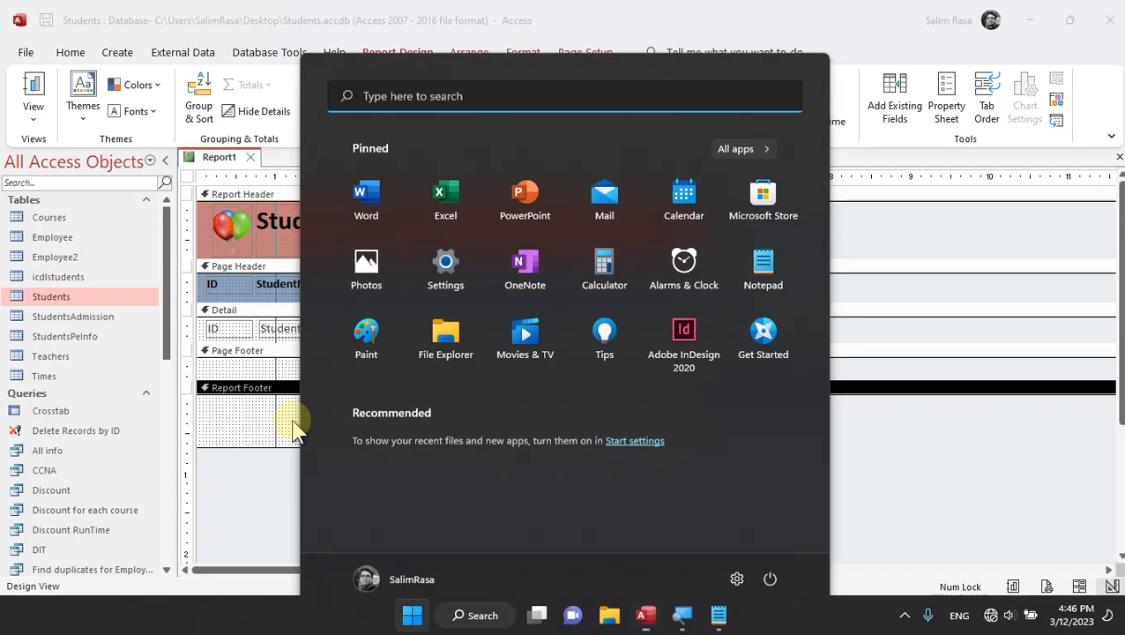
type("==")
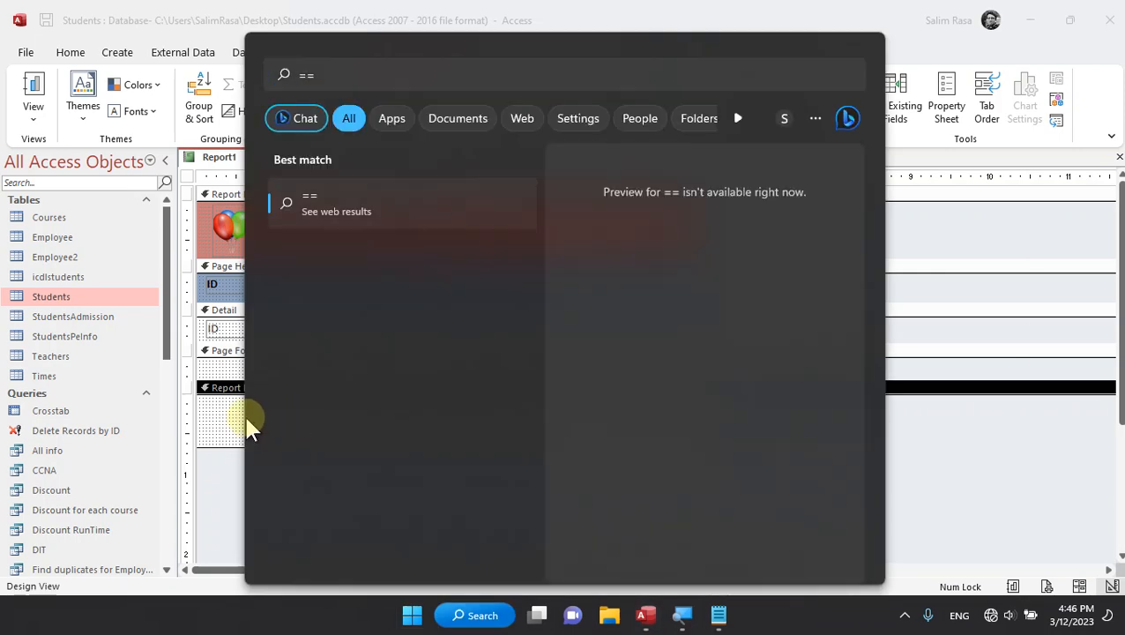
left_click(210, 418)
- Add a text box about 1.6 inches wide to the Report Footer and change its label to Total Fee
key("super+equal")
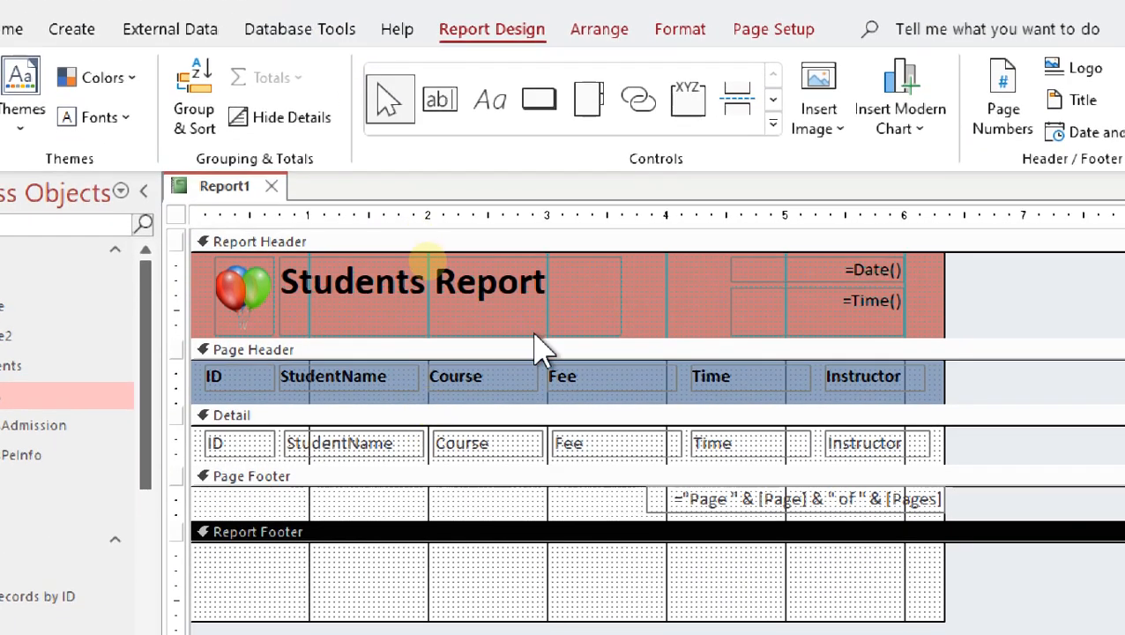
left_click(440, 99)
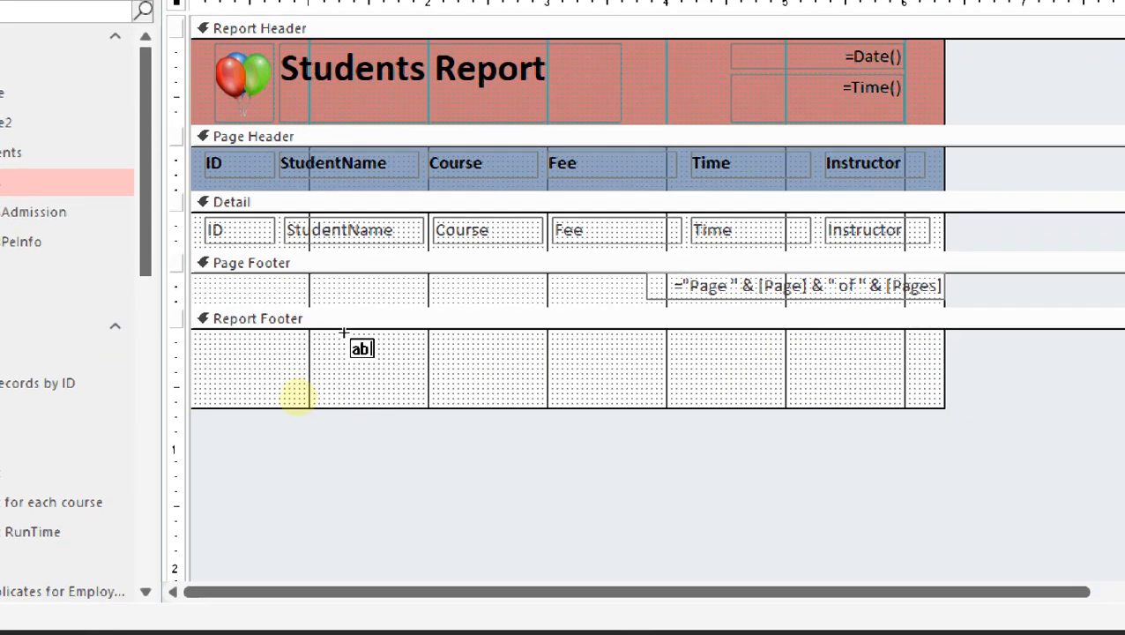
left_click_drag(332, 338, 527, 362)
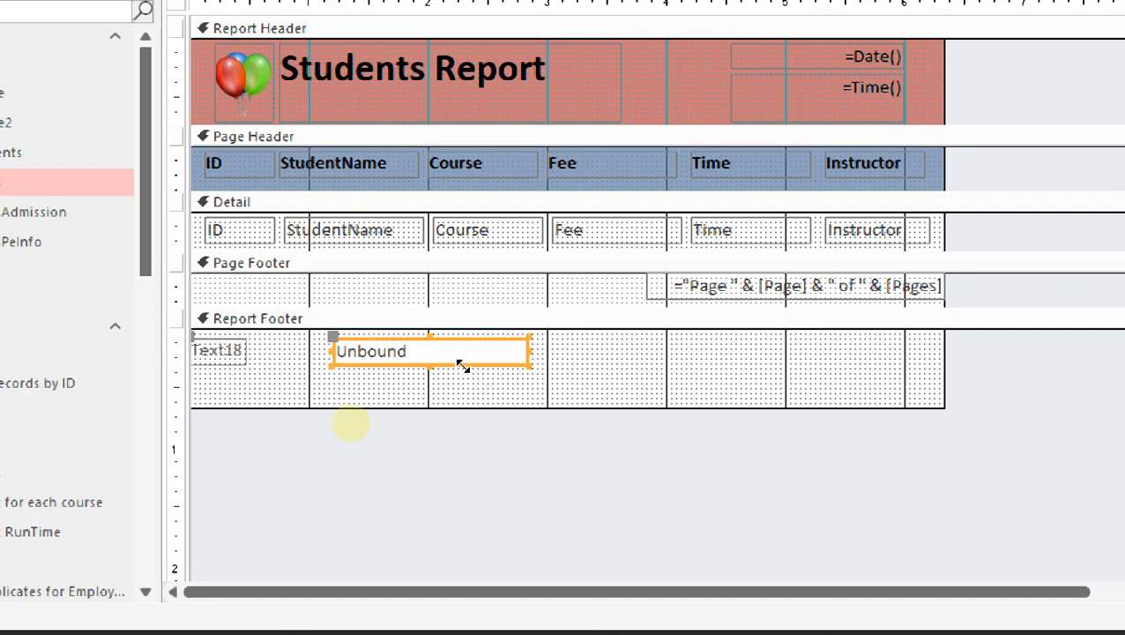
left_click(219, 355)
double_click(227, 353)
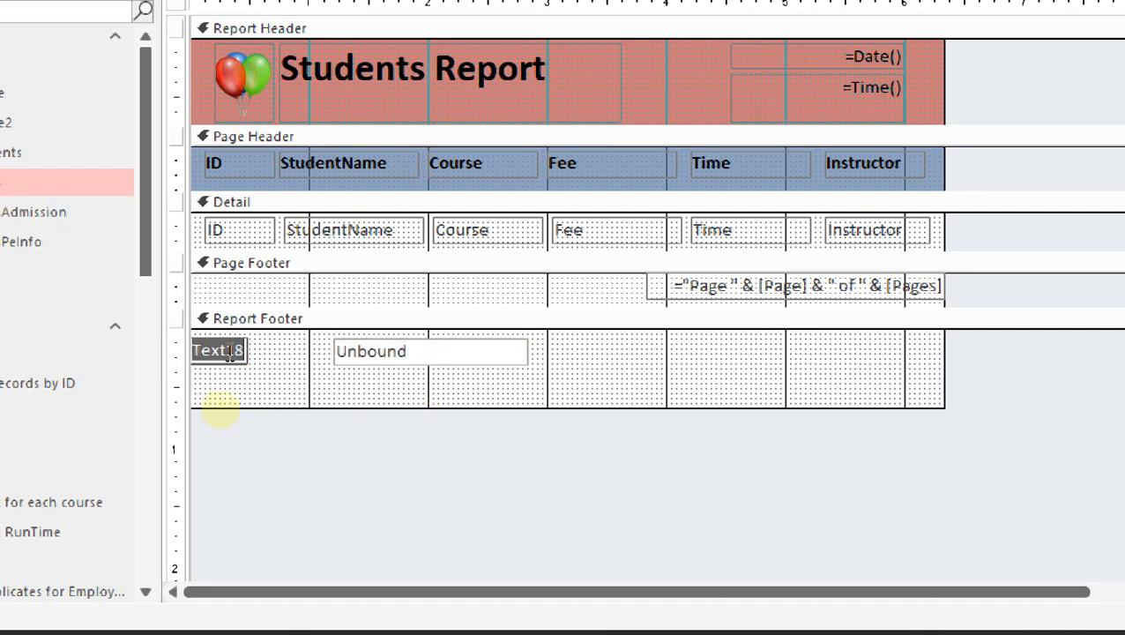
type("Total Fee")
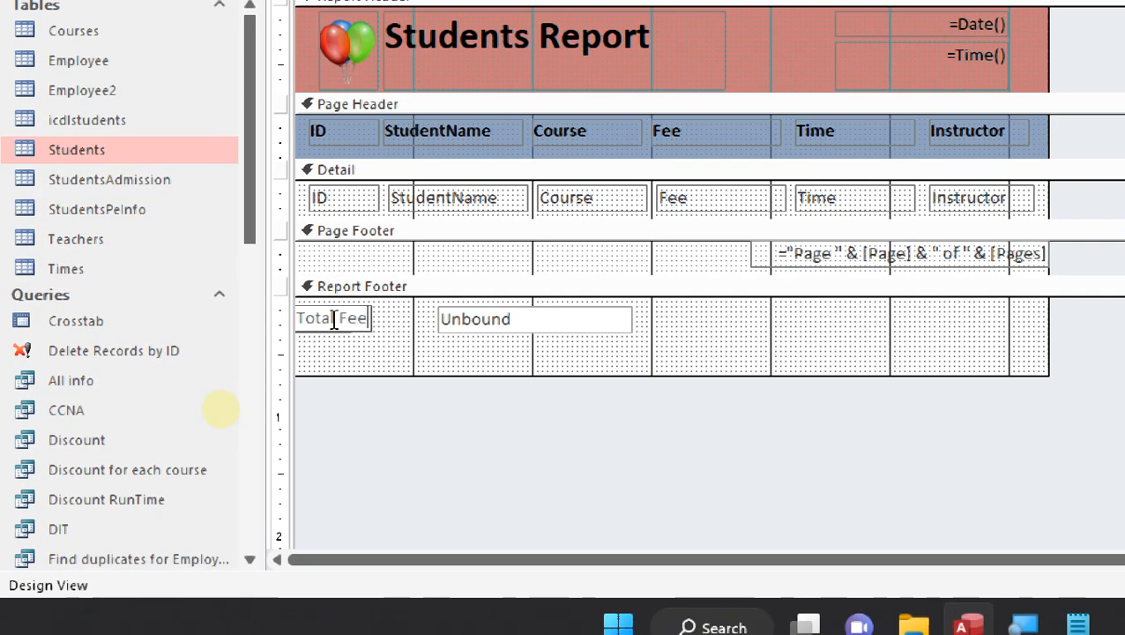
key("Return")
left_click(385, 350)
- Move the Total Fee label in from the report's left edge and bring its text box closer beside it
left_click(322, 329)
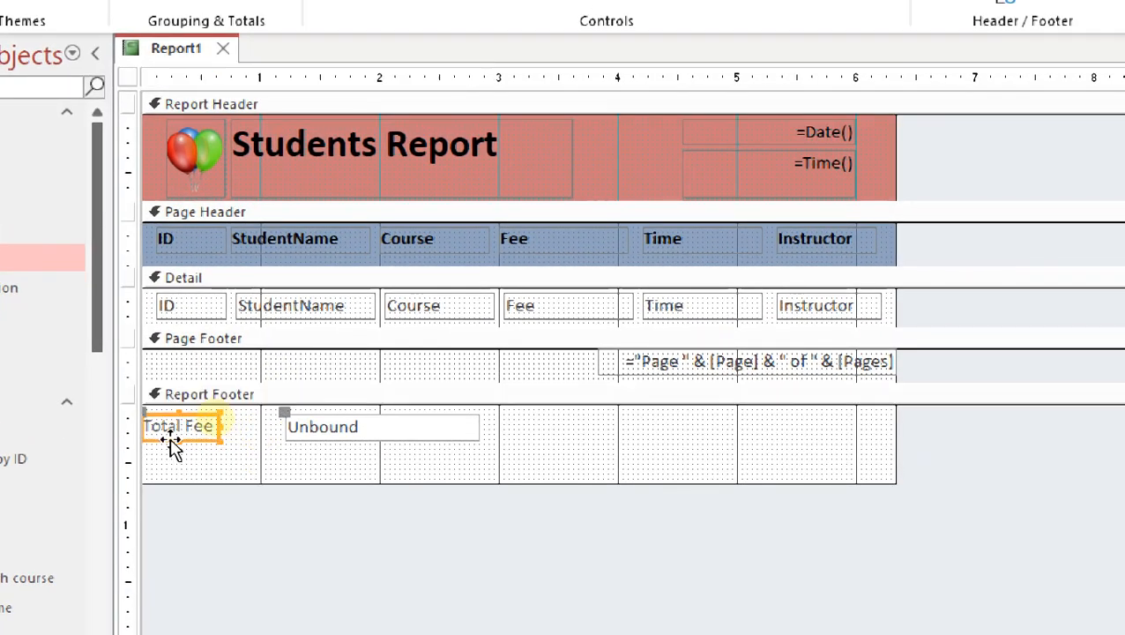
left_click_drag(142, 420, 180, 421)
left_click(346, 445)
left_click_drag(366, 465, 288, 421)
left_click(346, 451)
left_click(333, 440)
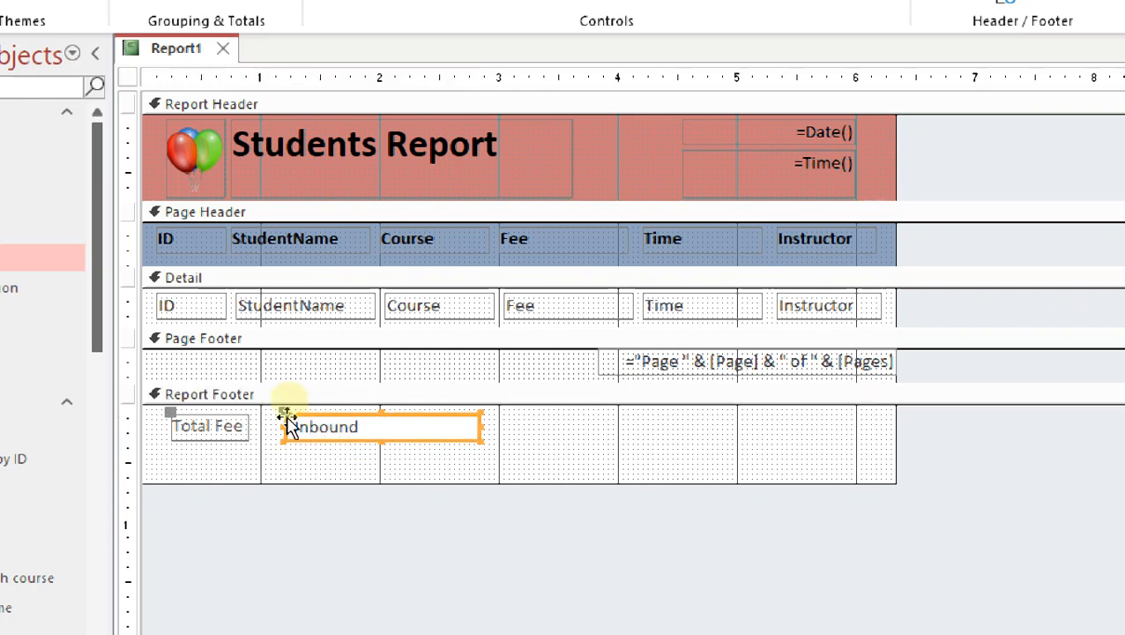
left_click_drag(282, 413, 267, 411)
left_click(357, 476)
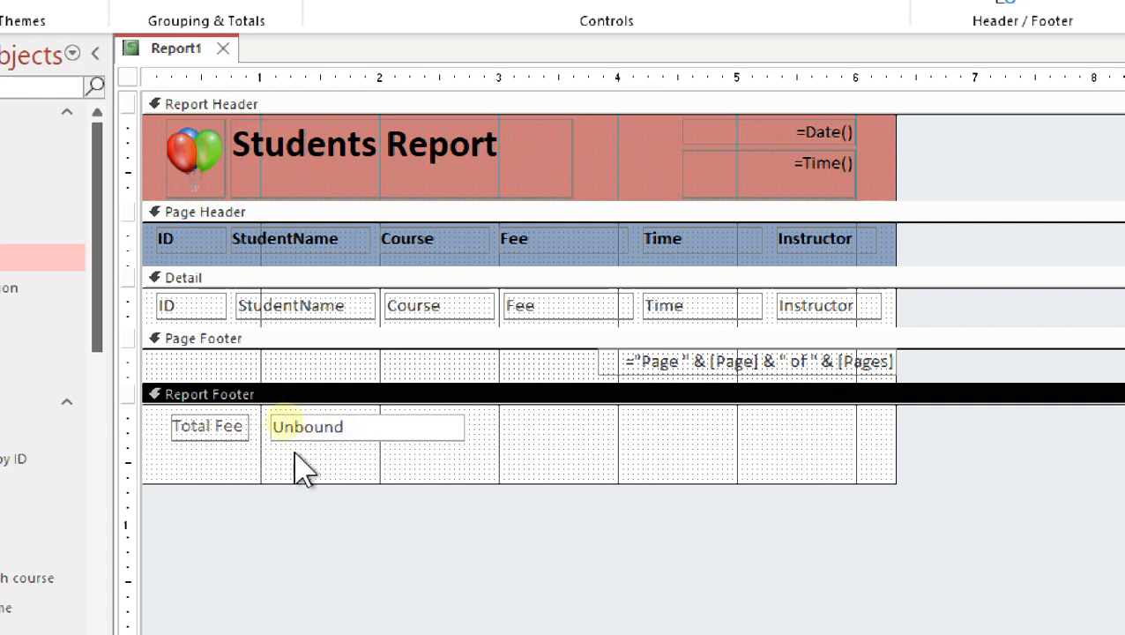
- Duplicate the Total Fee label and text box, and place the copy on the same row towards the report's right edge
left_click(245, 437)
left_click(309, 483)
left_click_drag(319, 464, 189, 430)
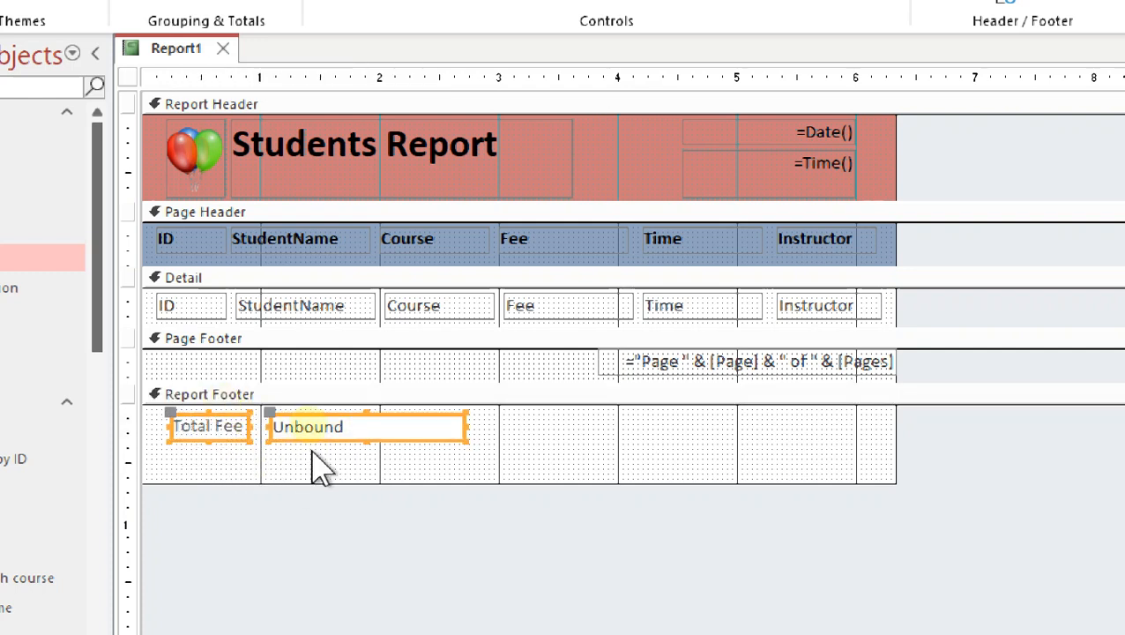
left_click(316, 467)
key("ctrl+v")
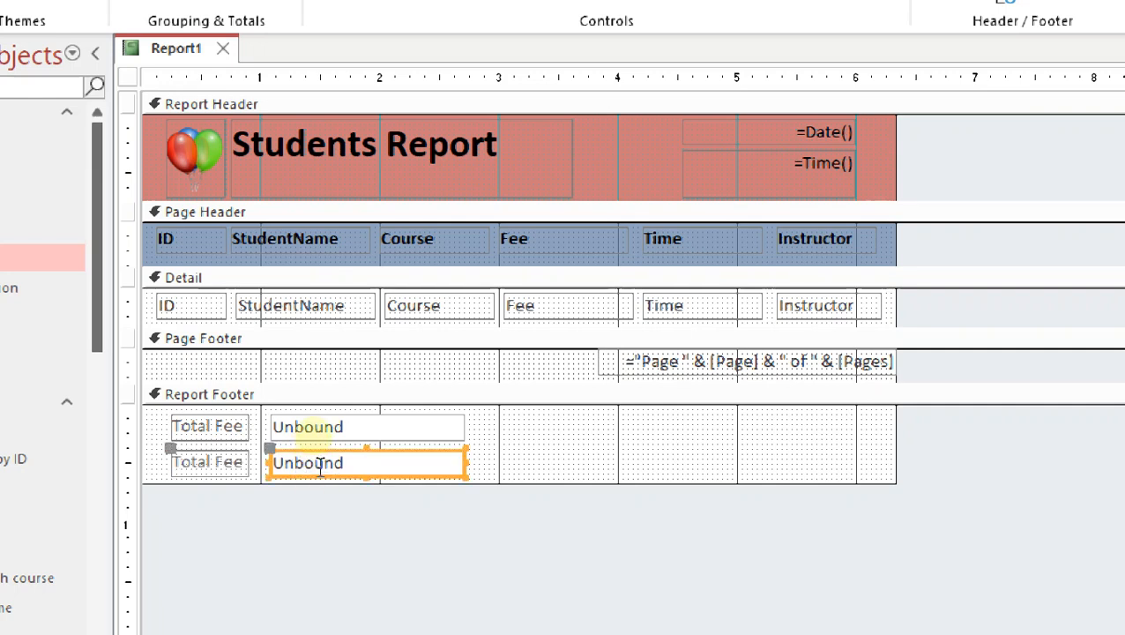
left_click(324, 476)
left_click(532, 476)
left_click_drag(531, 476, 667, 434)
- Set the Total Fee text box in the Report Footer to the expression =Sum([fee])
left_click(404, 430)
left_click(327, 426)
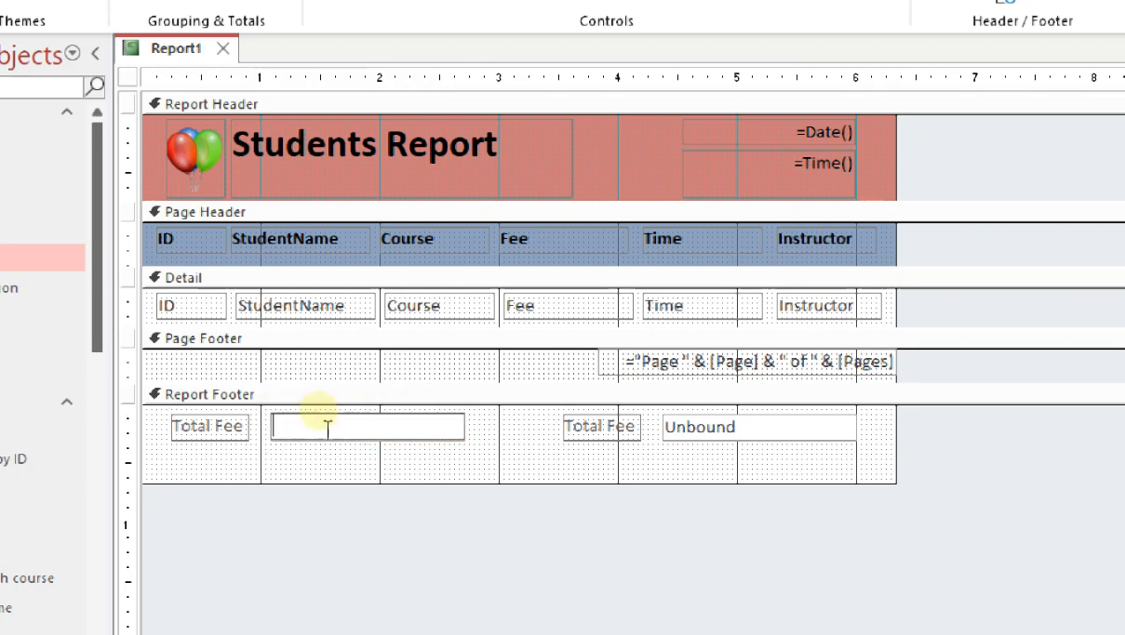
type("=")
type("su")
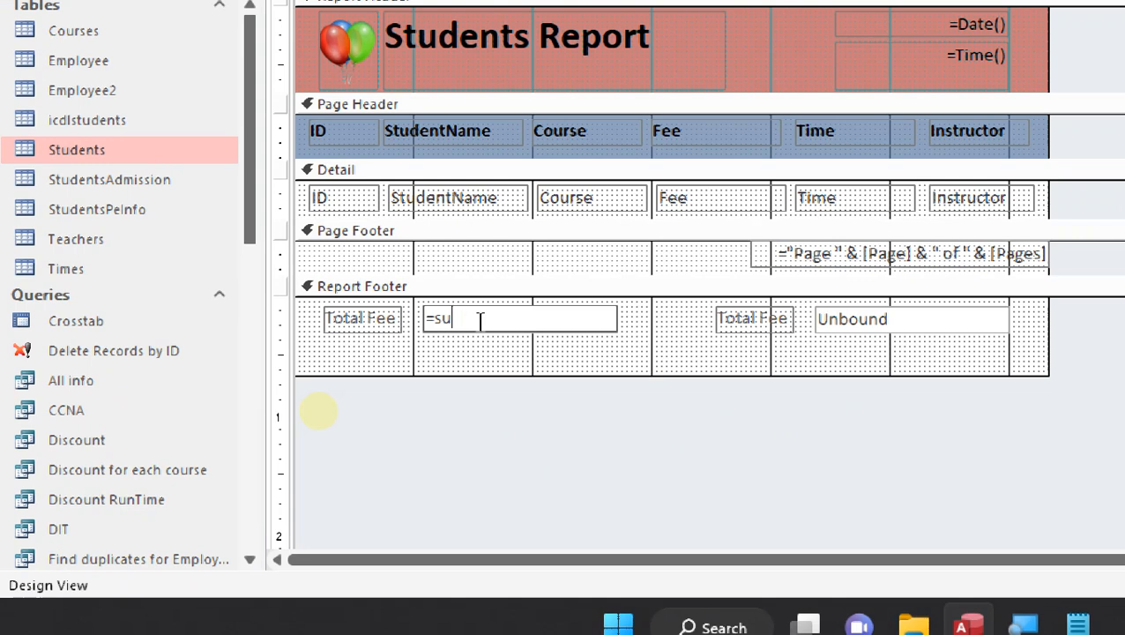
type("n(")
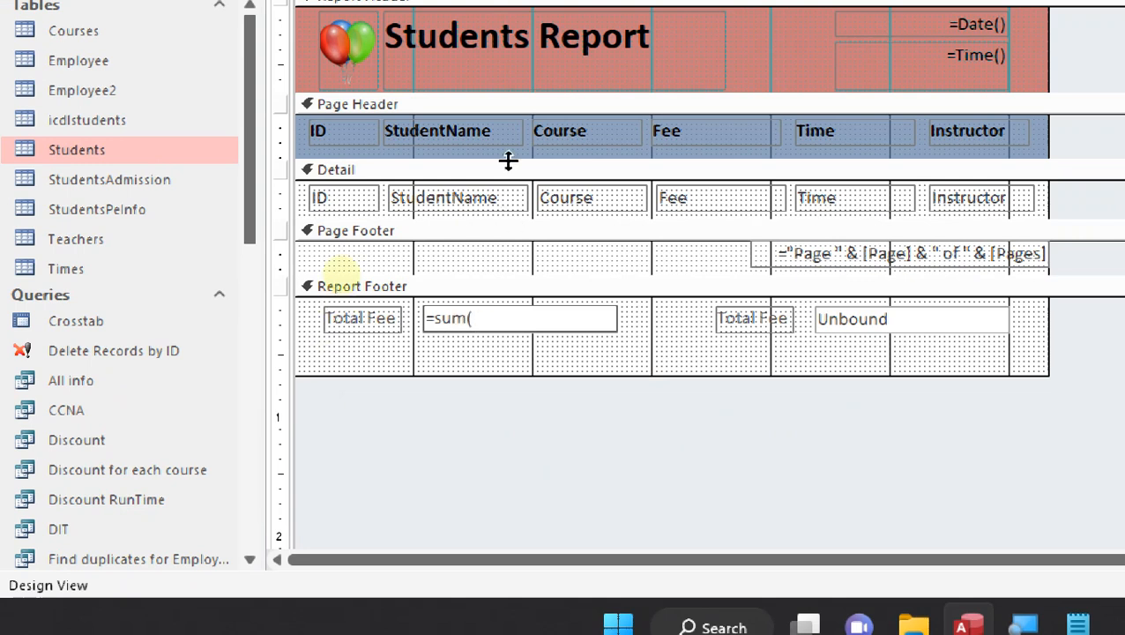
type("fee")
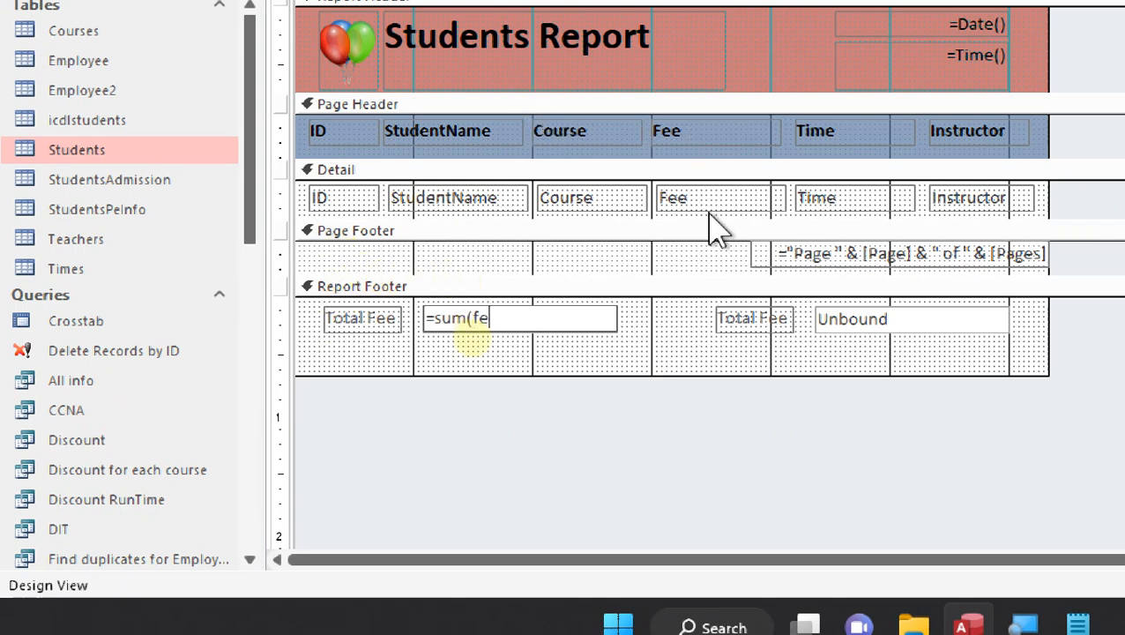
left_click(848, 321)
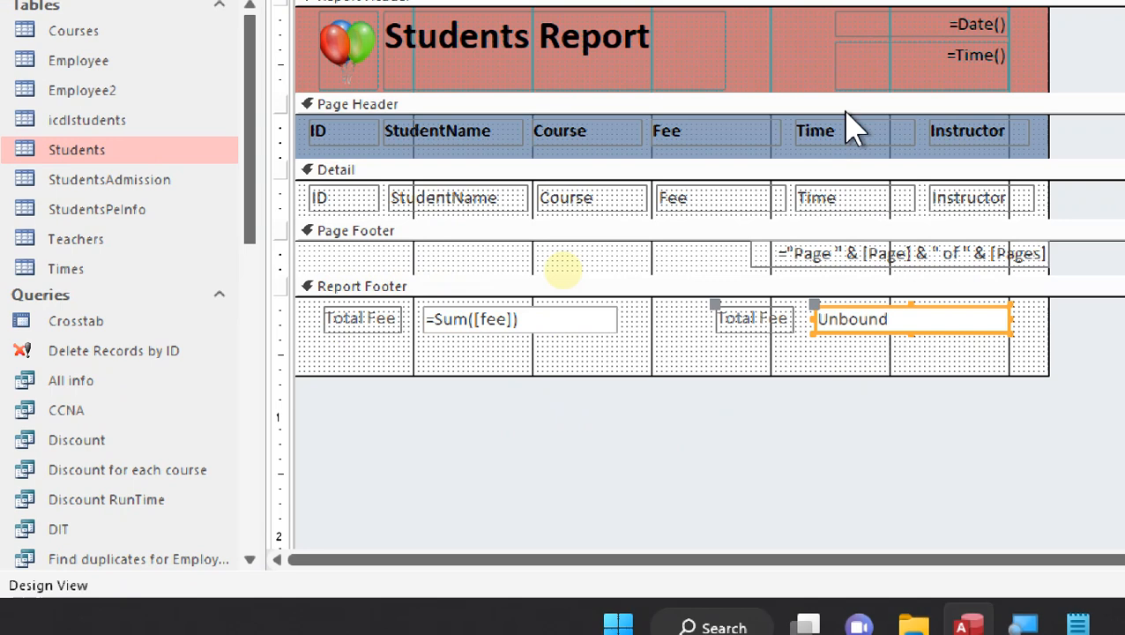
- Change the copied label in the Report Footer to Numbers of Student
left_click(780, 319)
double_click(774, 319)
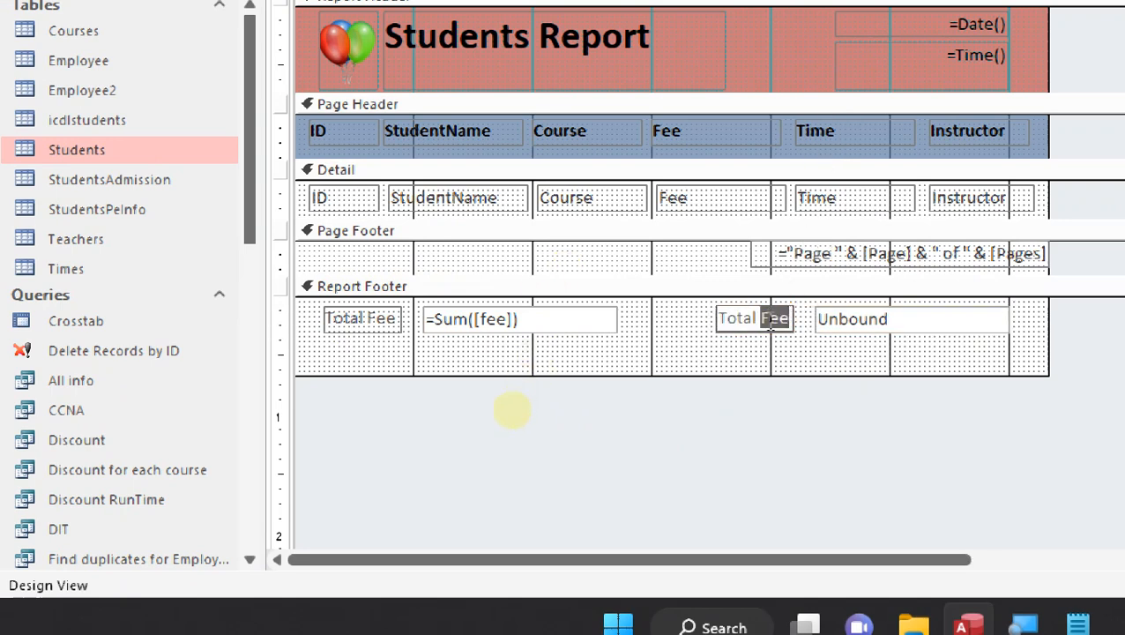
key("BackSpace")
key("BackSpace")
key("BackSpace")
key("BackSpace")
key("BackSpace")
key("BackSpace")
key("BackSpace")
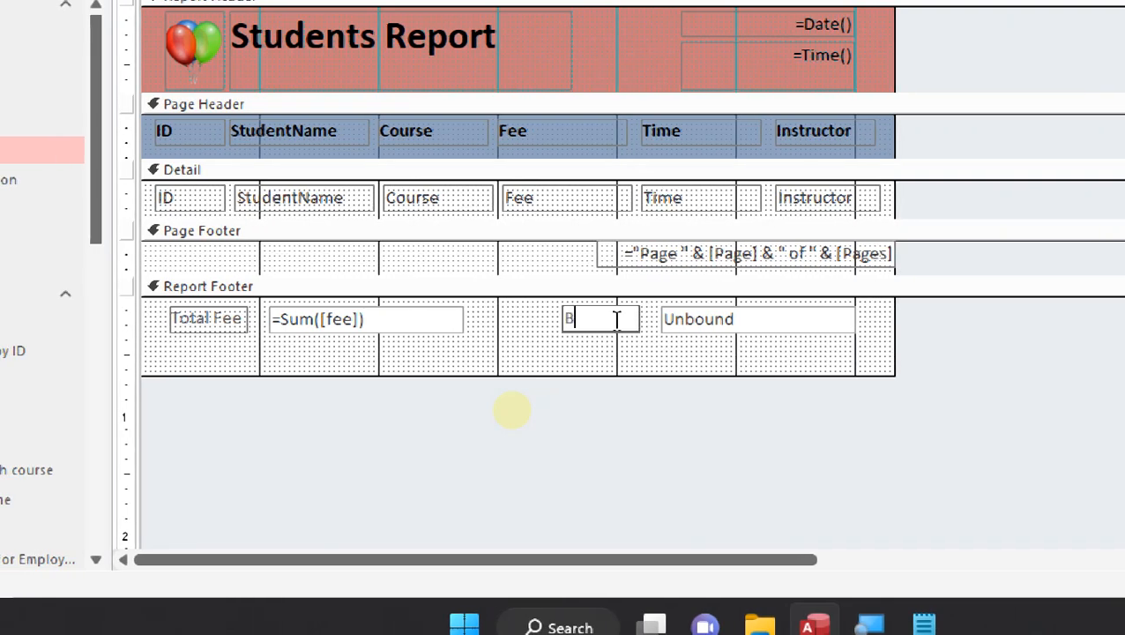
type("Numbers")
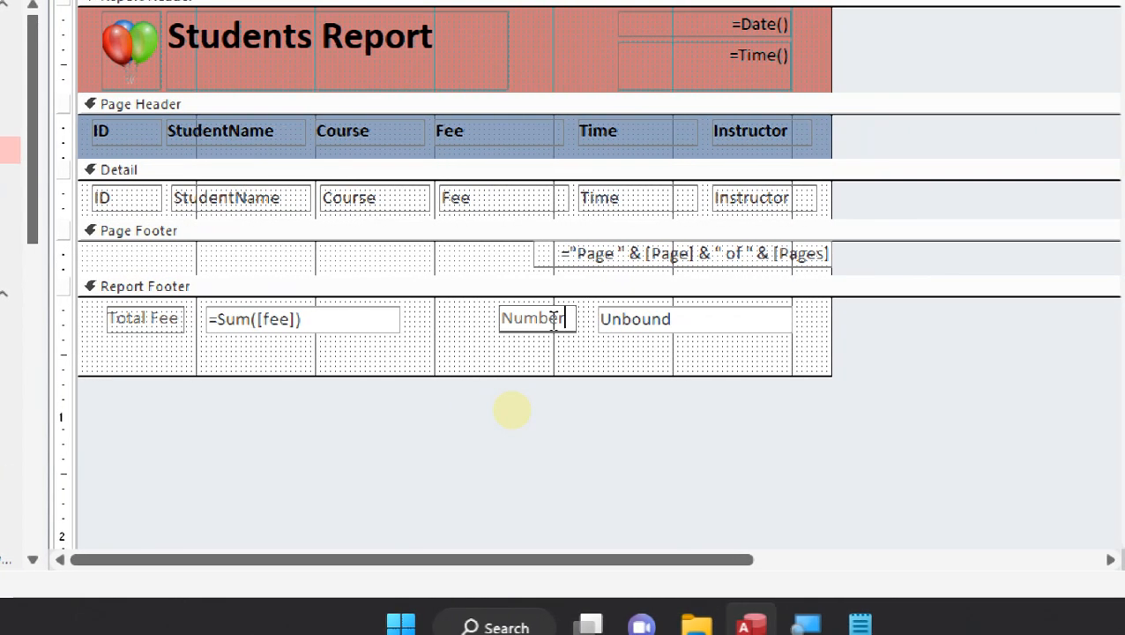
type(" of Student")
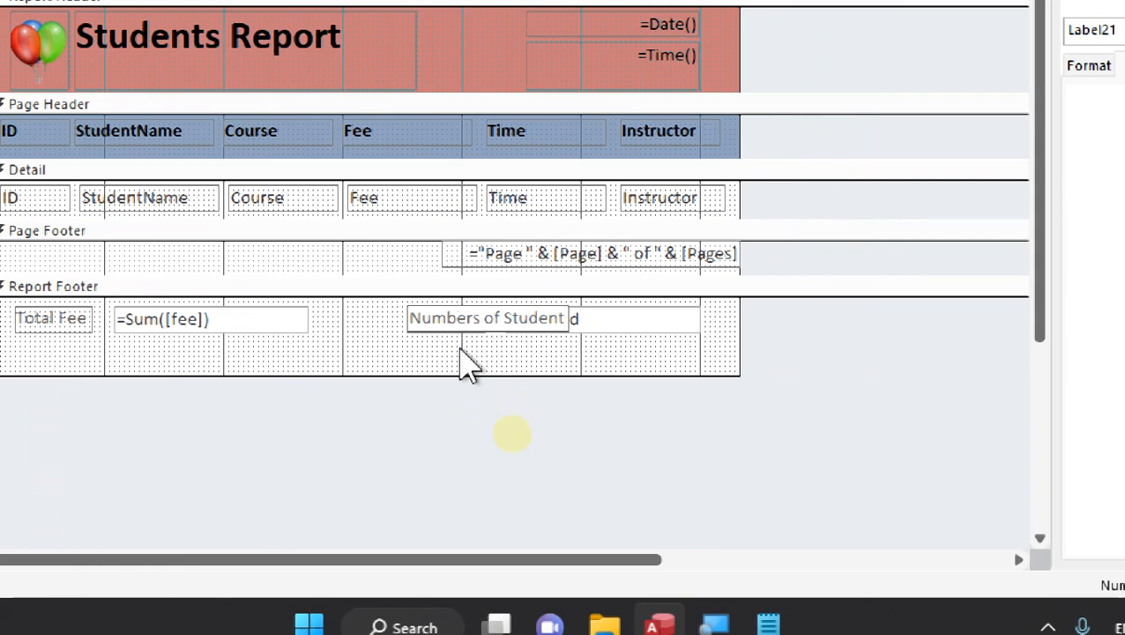
left_click(481, 369)
- Shorten the Numbers of Student text box to about 1 inch so it clears its label, and begin its expression with an equals sign
left_click(557, 323)
left_click_drag(504, 319, 578, 319)
left_click(657, 346)
left_click(648, 319)
left_click(648, 319)
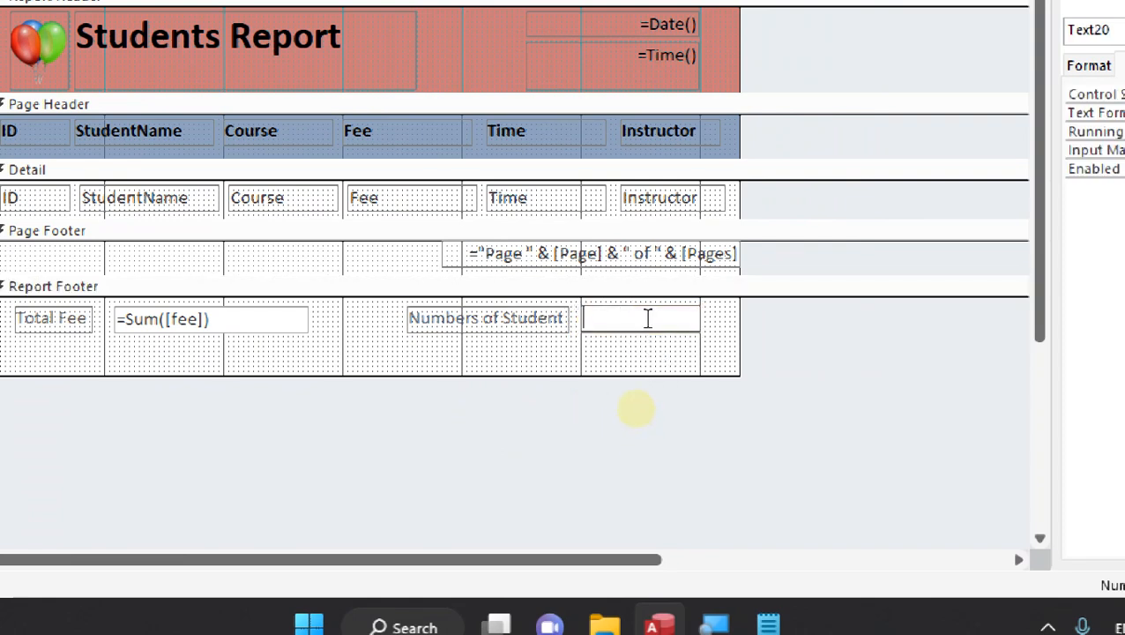
type("=ra")
key("BackSpace")
key("BackSpace")
type("count(")
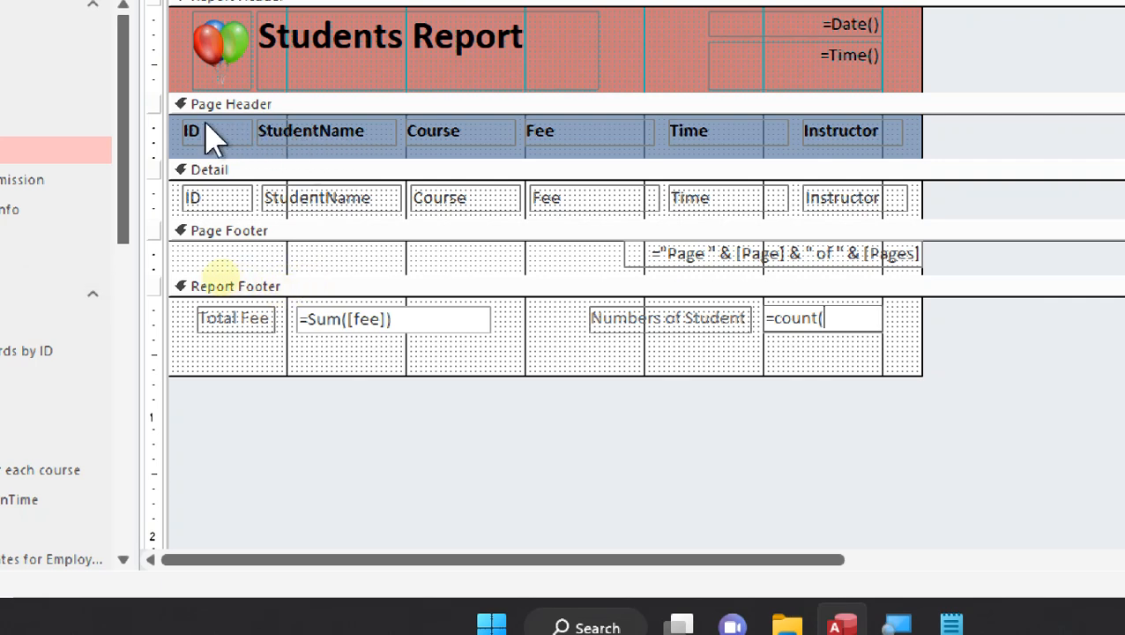
type("ID")
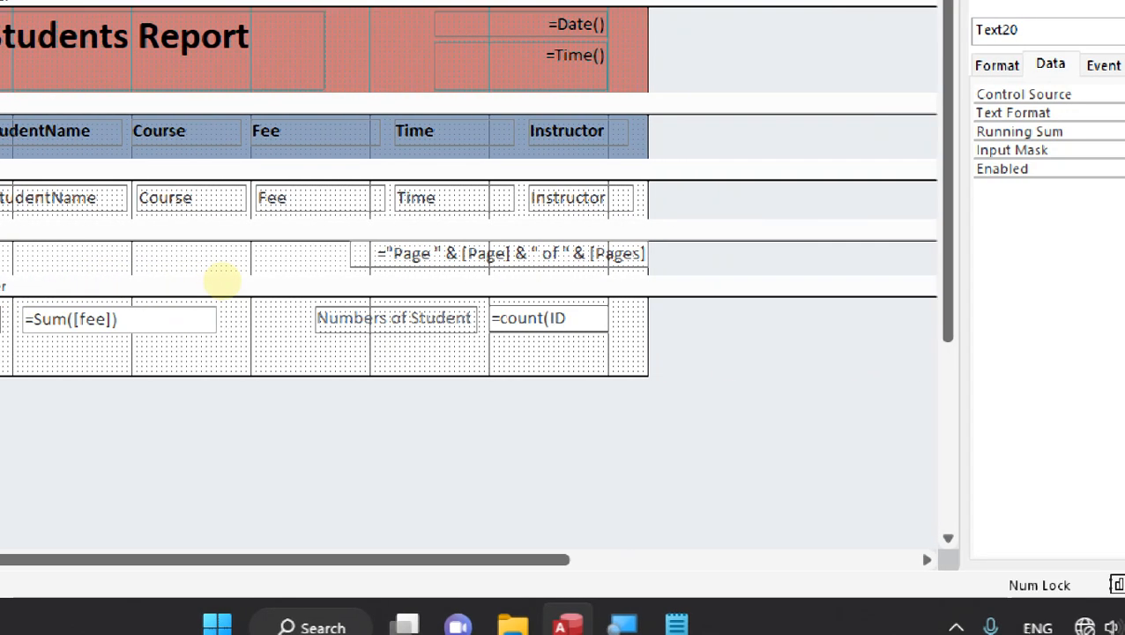
key("BackSpace")
key("BackSpace")
key("BackSpace")
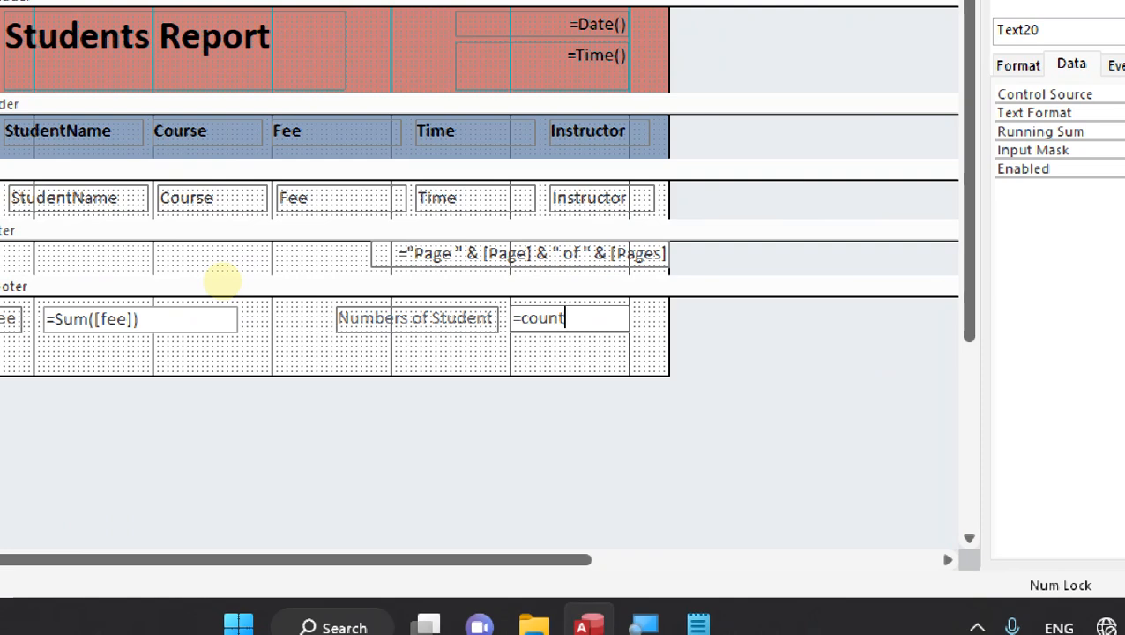
key("BackSpace")
key("BackSpace")
key("BackSpace")
key("BackSpace")
key("BackSpace")
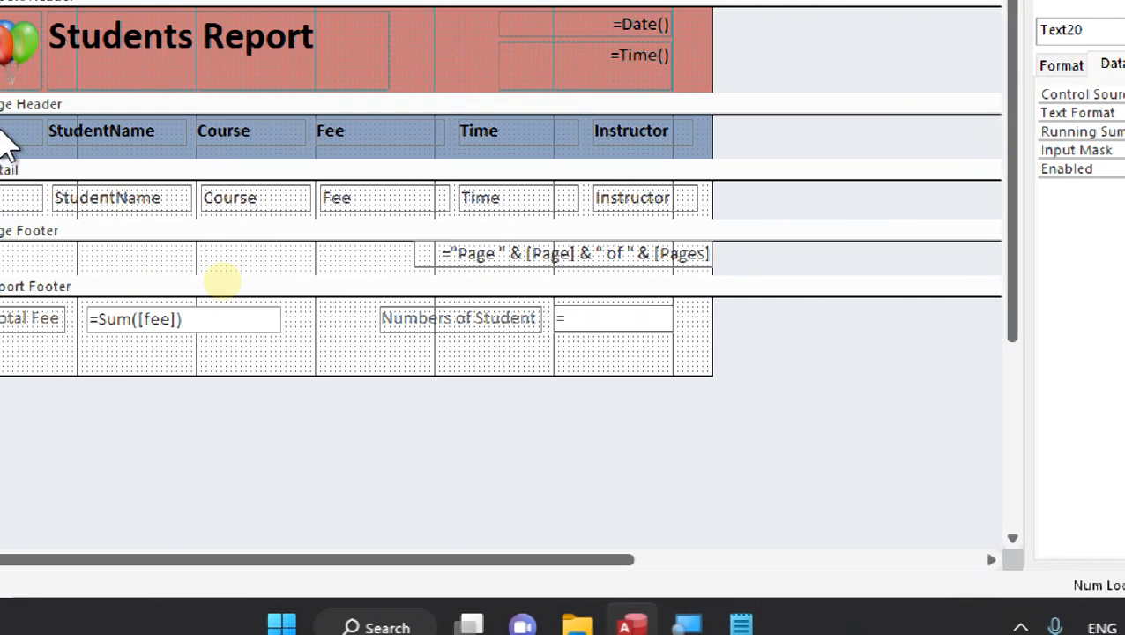
type("countif")
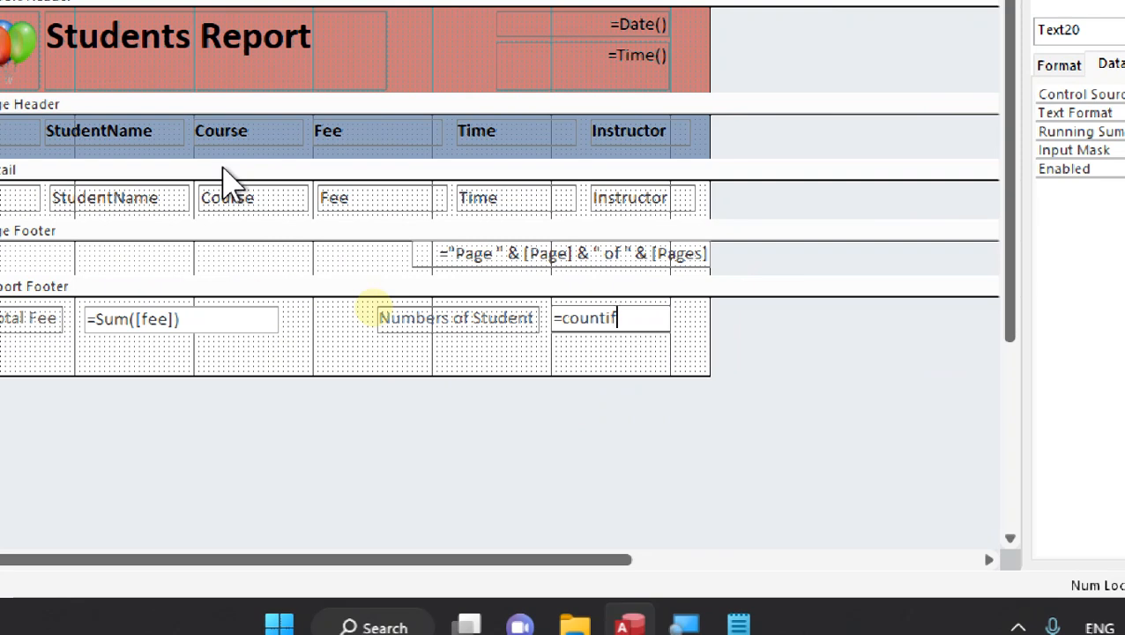
key("BackSpace")
key("BackSpace")
key("BackSpace")
key("BackSpace")
key("BackSpace")
key("BackSpace")
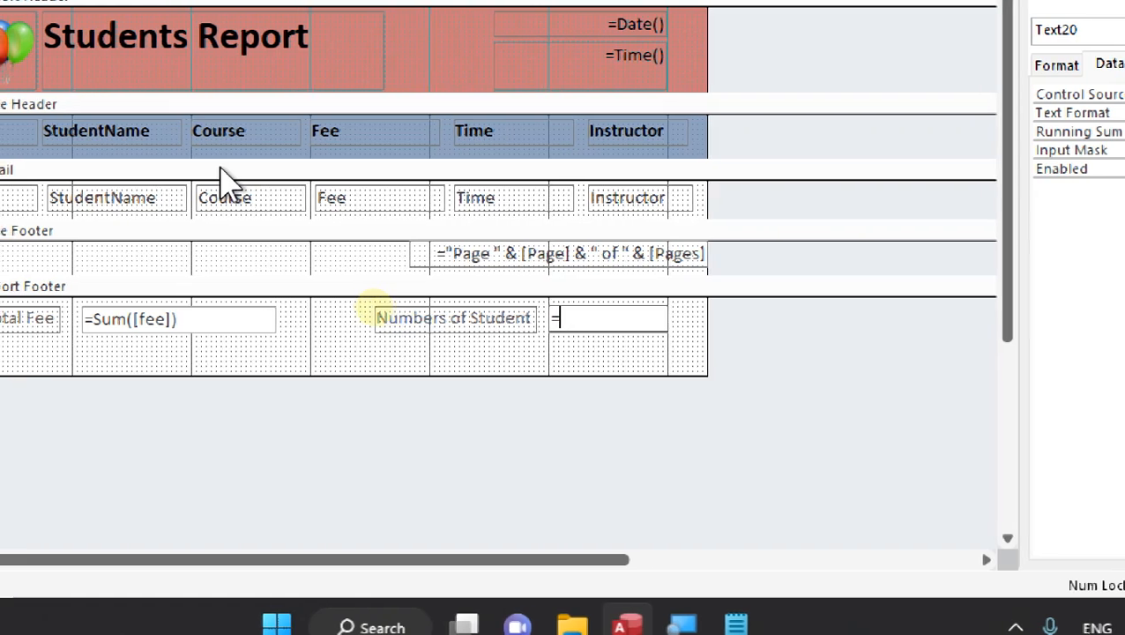
- Complete the Numbers of Student expression as =Count([id]) and shorten the Report Footer section to about 0.45 inch
type("count(id")
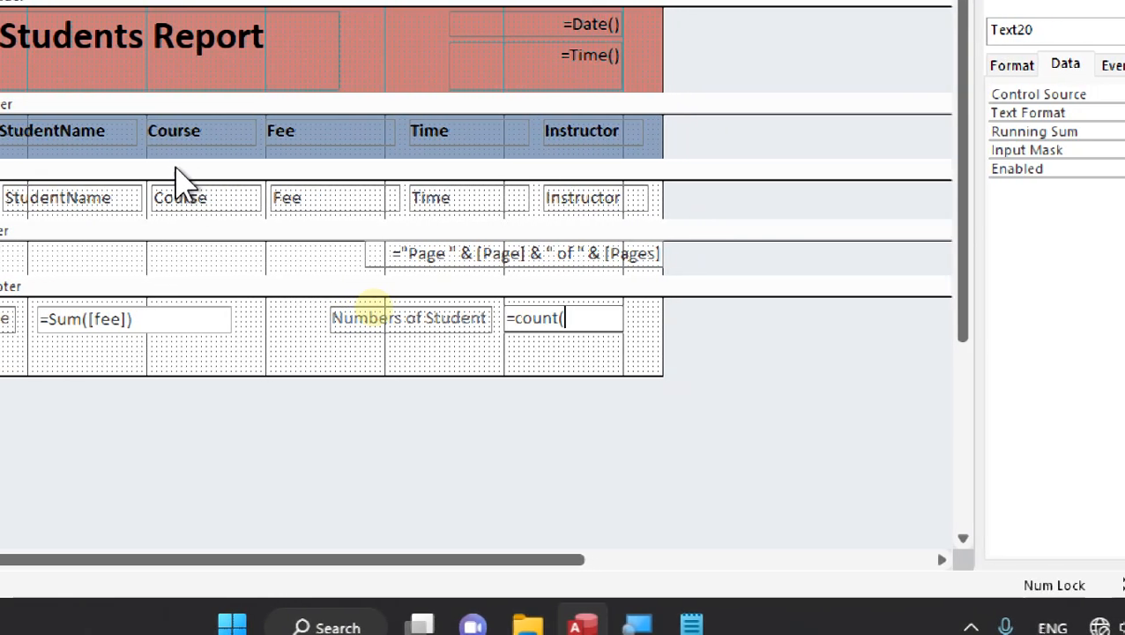
type(")")
key("Return")
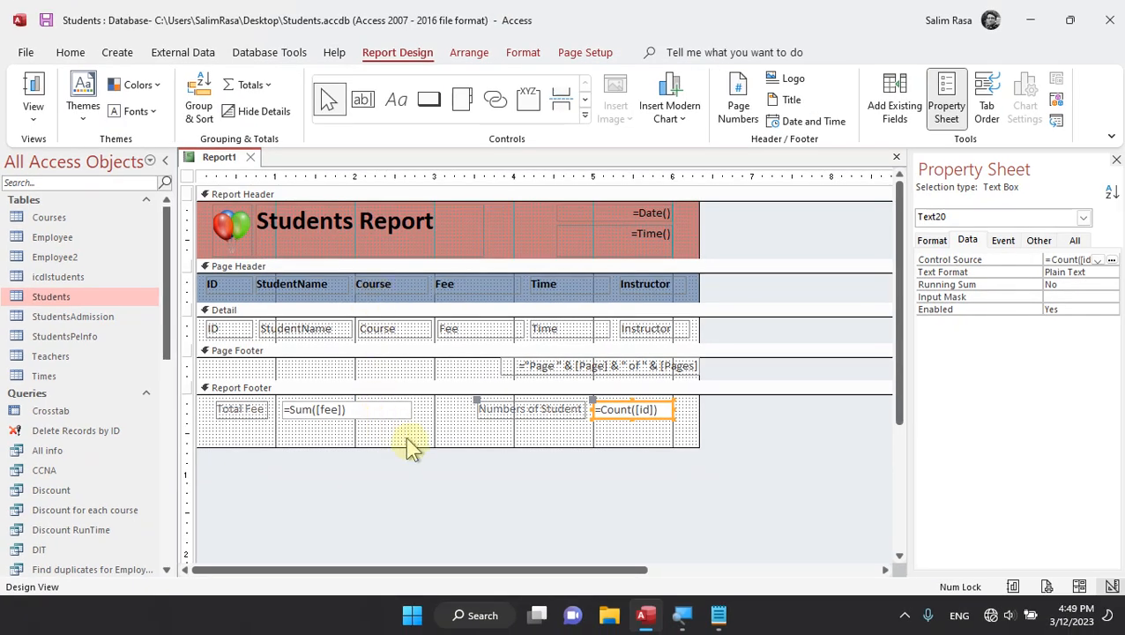
left_click_drag(409, 445, 439, 430)
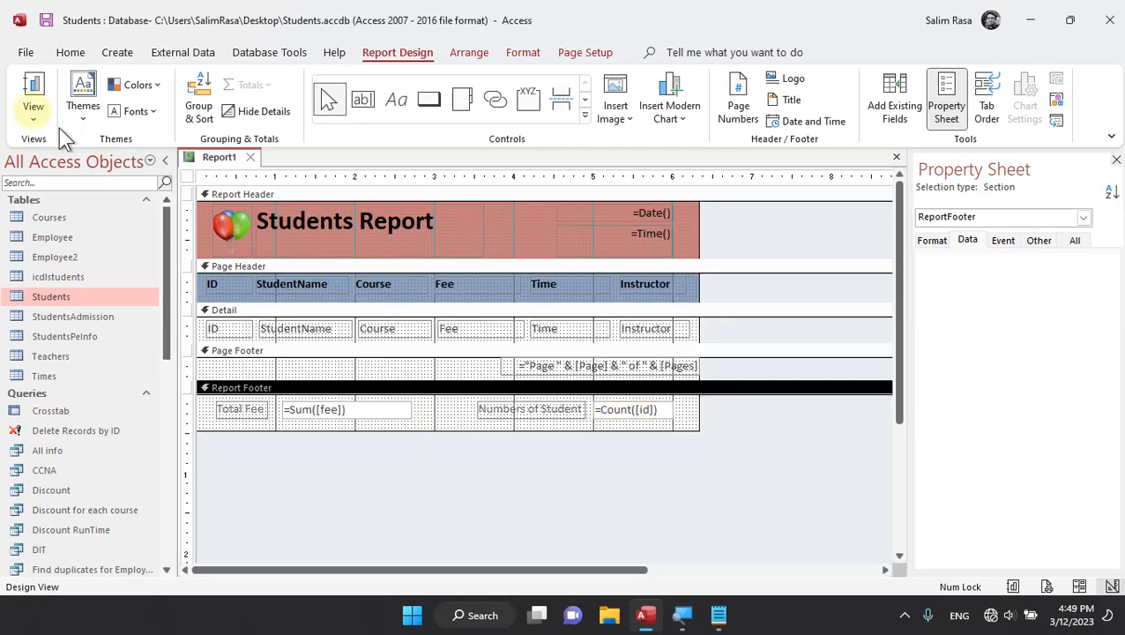
- Check the total fee and student count at the end of the report in Report View, and return to Design View
left_click(34, 92)
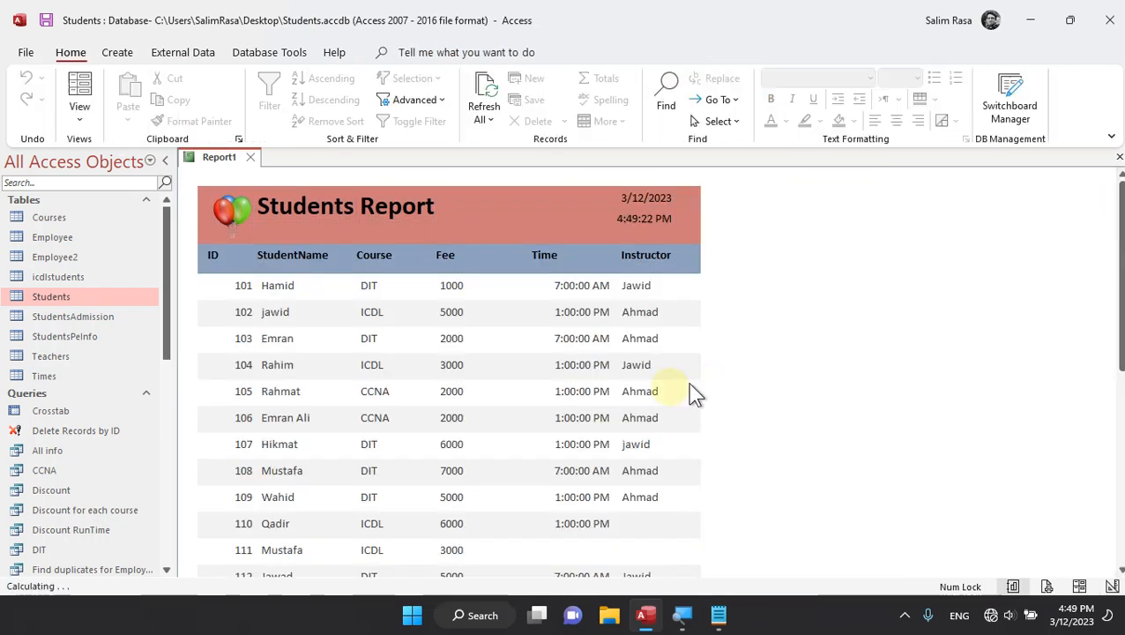
scroll(692, 394, "down", 1)
scroll(656, 416, "down", 2)
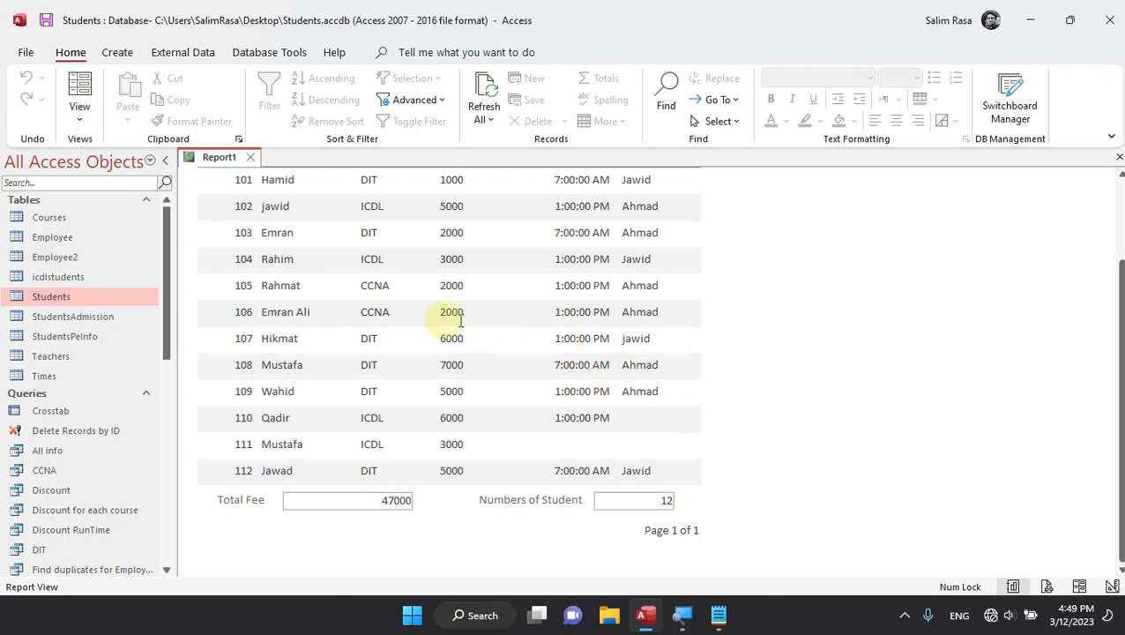
scroll(459, 323, "up", 2)
scroll(442, 320, "down", 2)
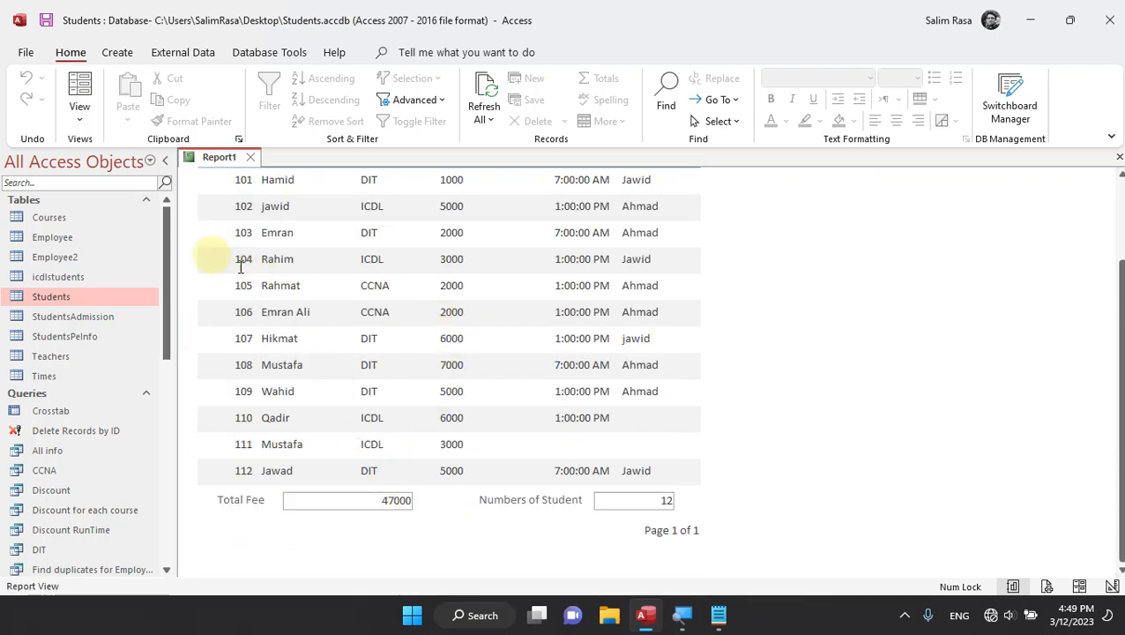
left_click(79, 113)
left_click(132, 270)
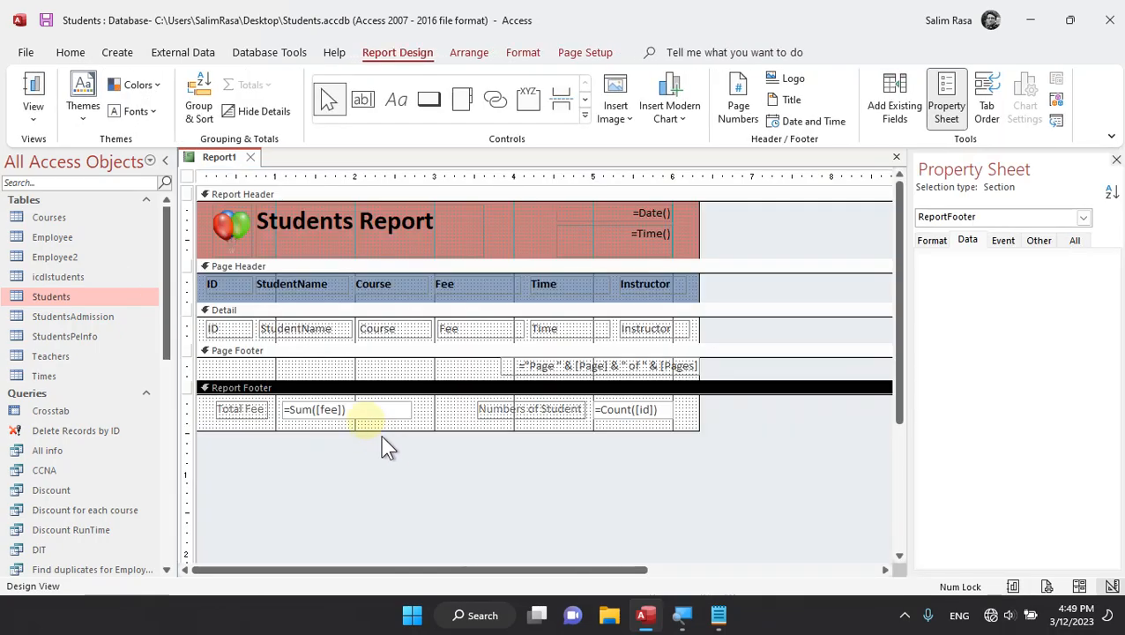
- Set the format of the =Sum([fee]) text box in the Report Footer to Currency
left_click(364, 410)
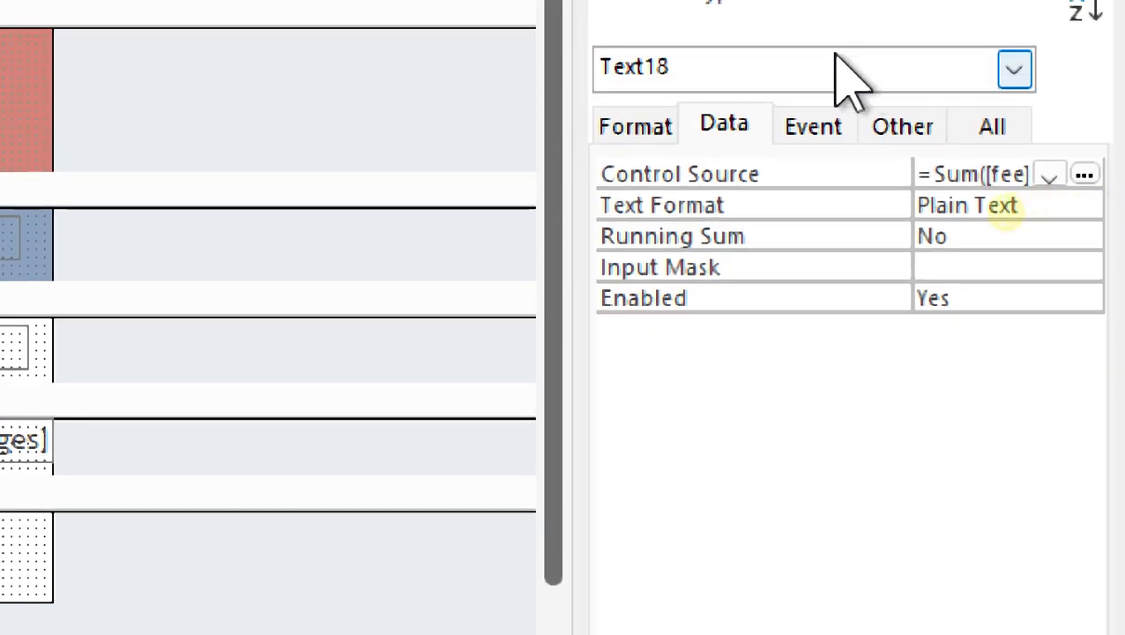
left_click(714, 129)
left_click(644, 133)
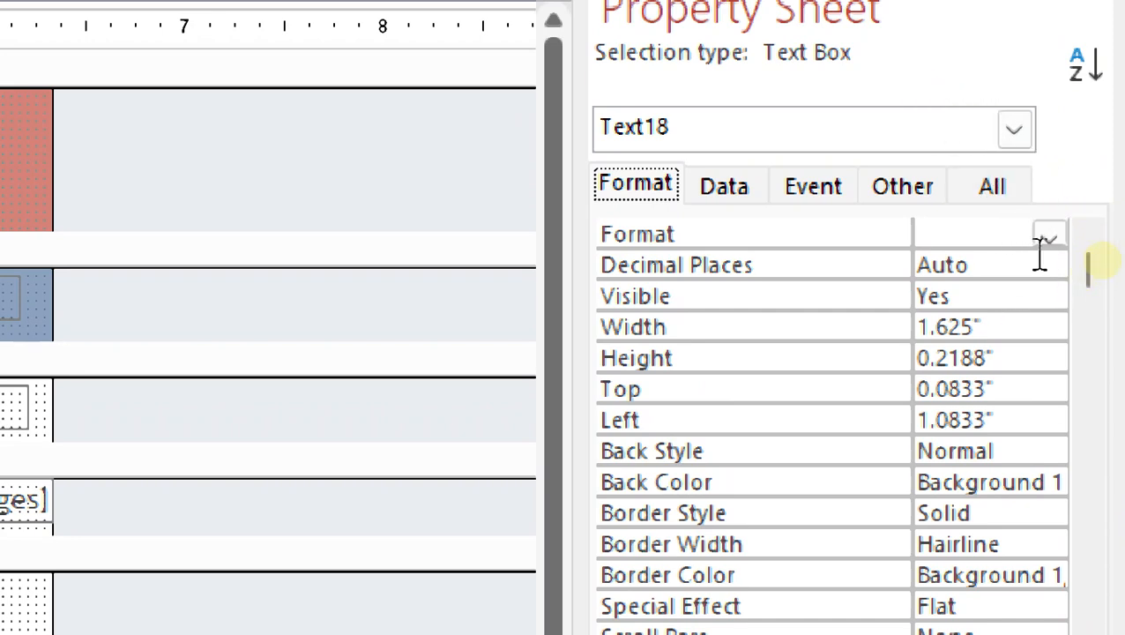
left_click(1063, 234)
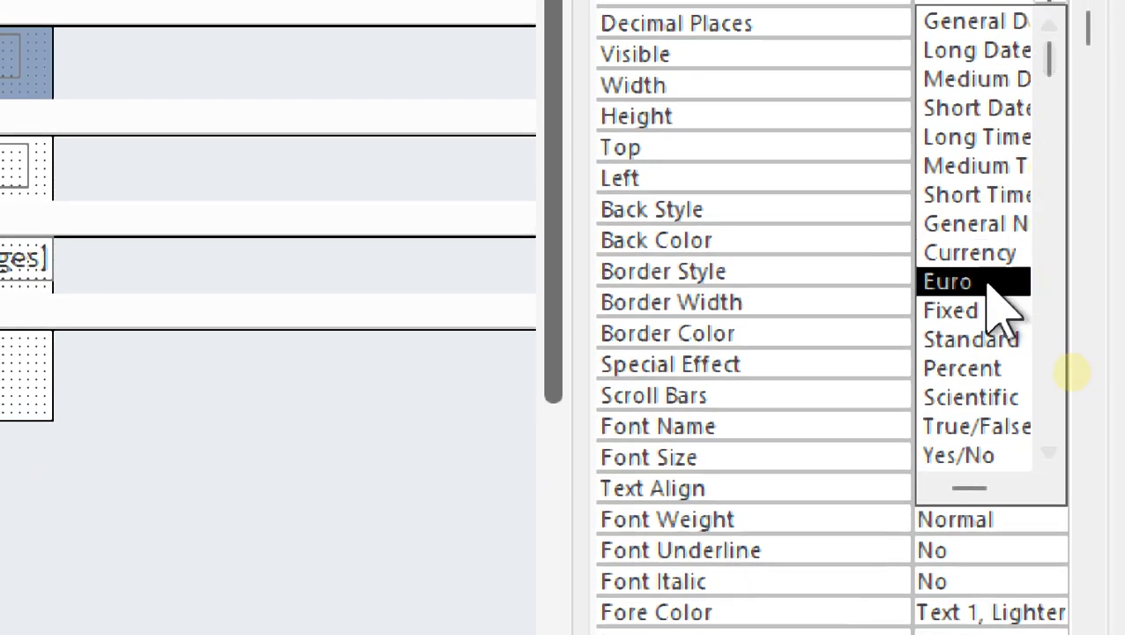
left_click(936, 525)
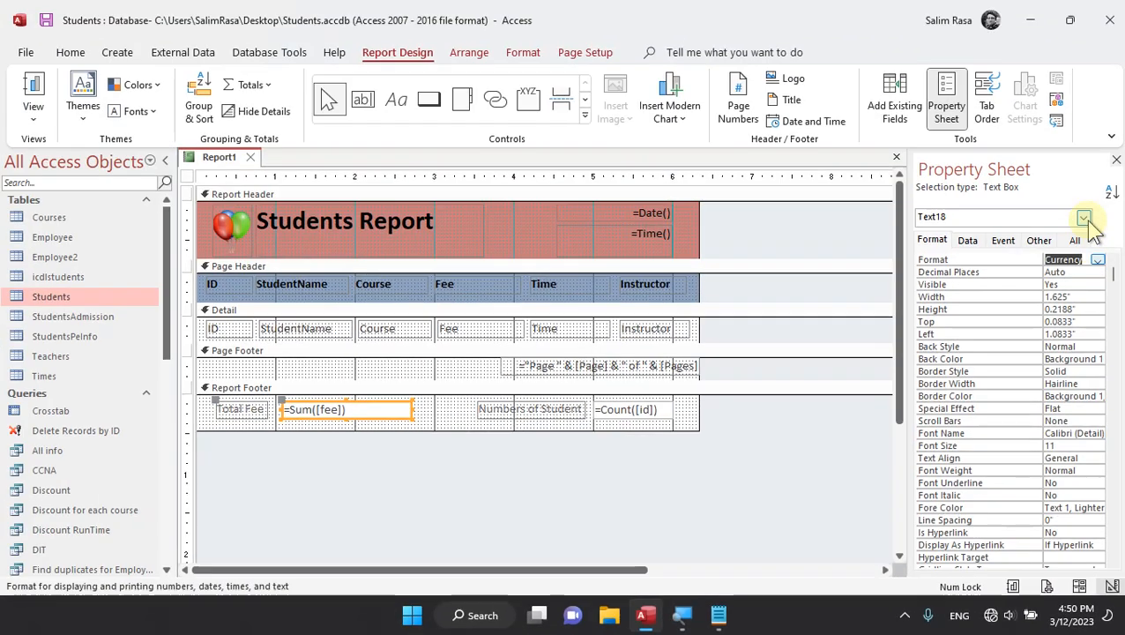
- Check the currency-formatted total fee at the end of the report in Report View, and return to Design View
left_click(48, 104)
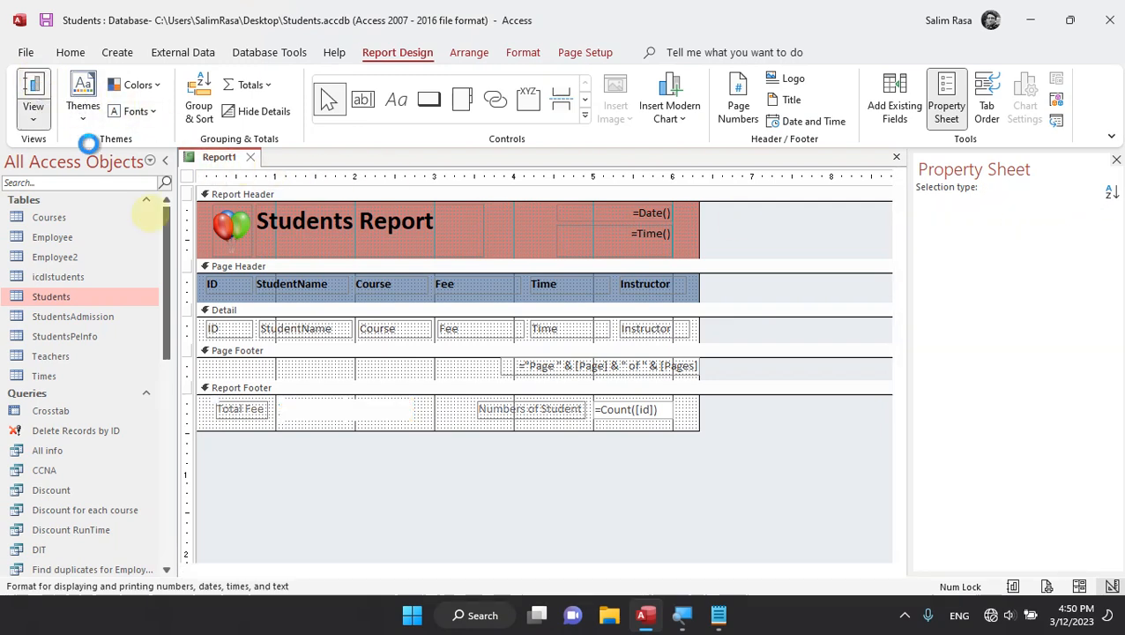
scroll(328, 449, "down", 3)
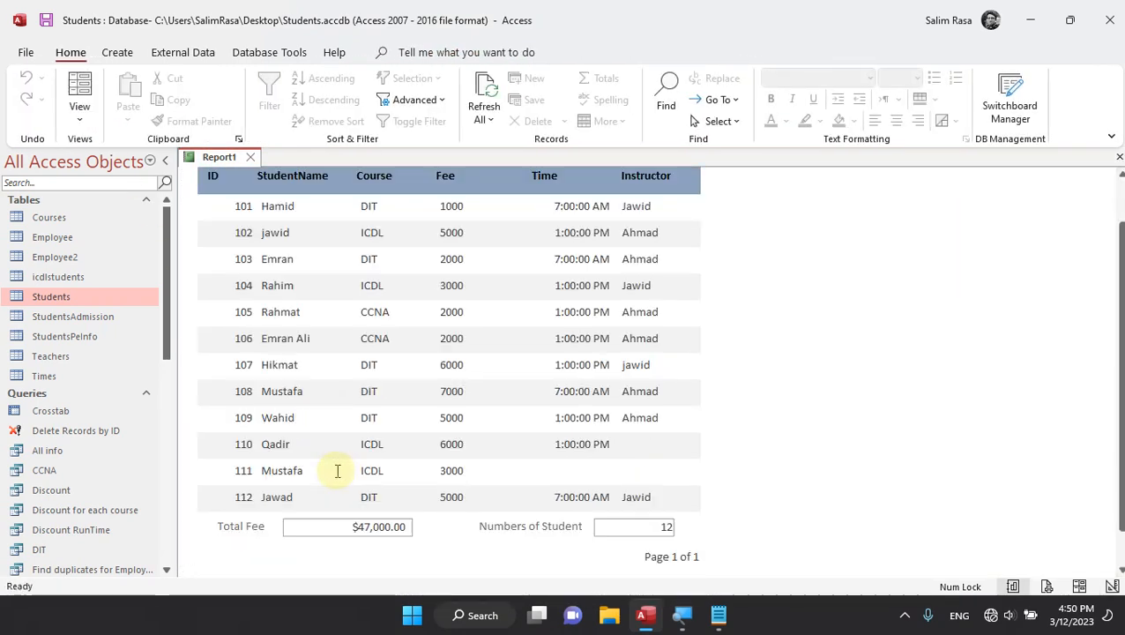
left_click_drag(353, 500, 496, 511)
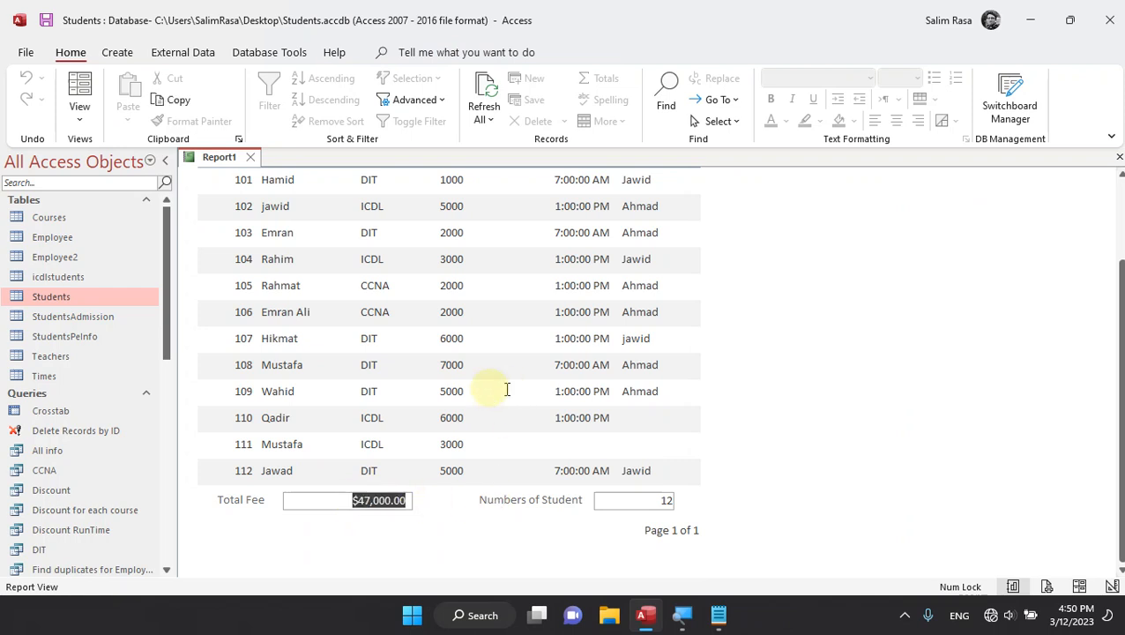
left_click(80, 115)
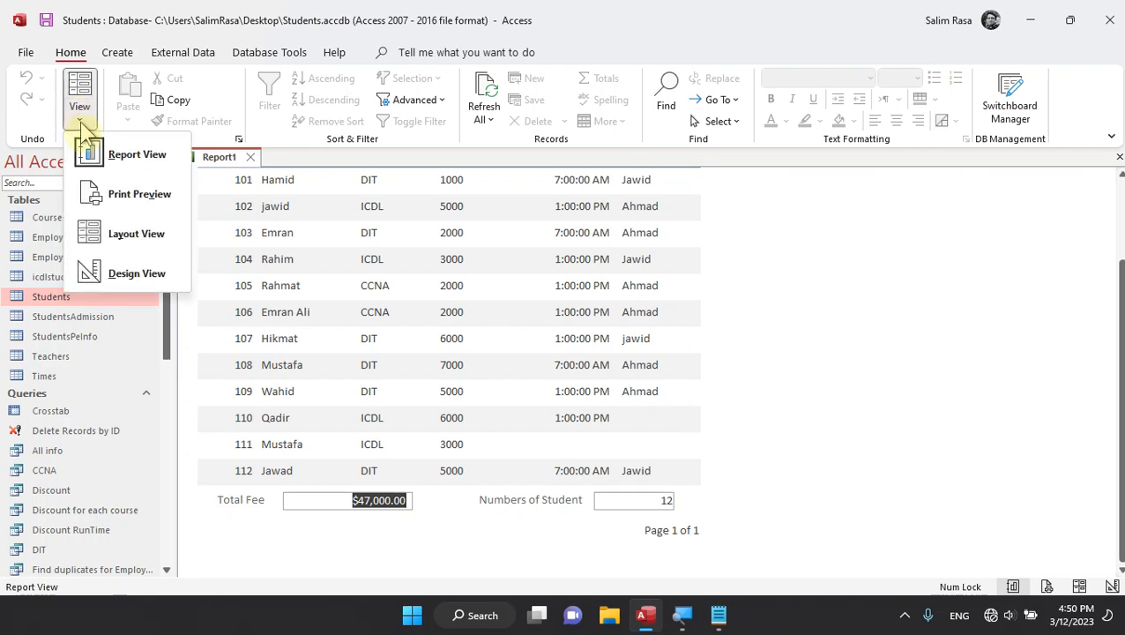
left_click(132, 269)
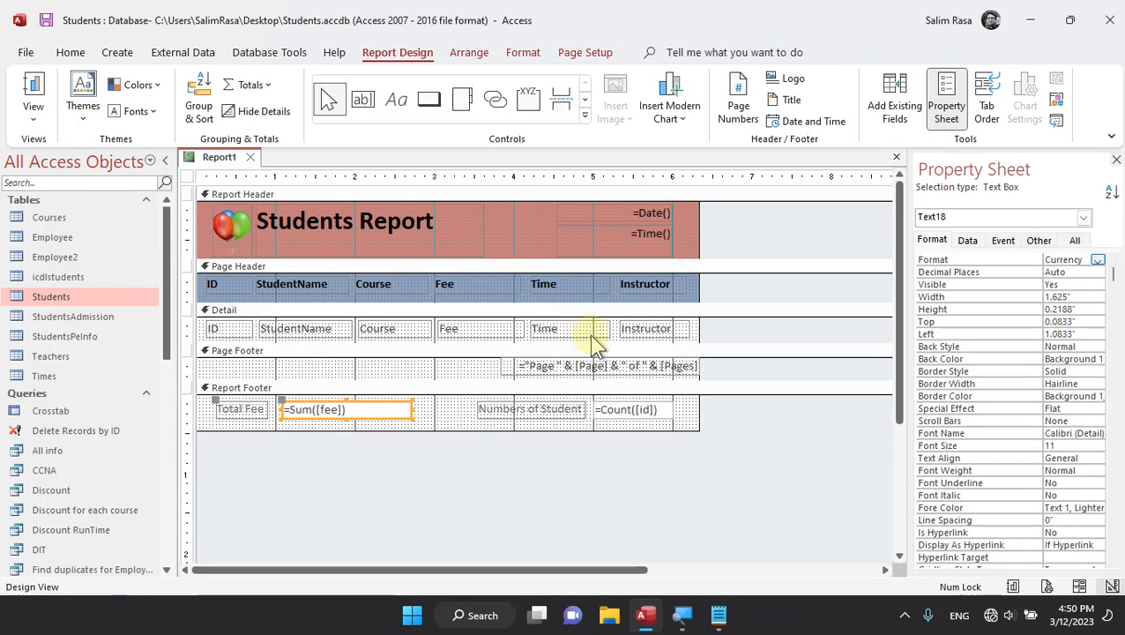
- Save the report as All Students Report and close it
key("ctrl+s")
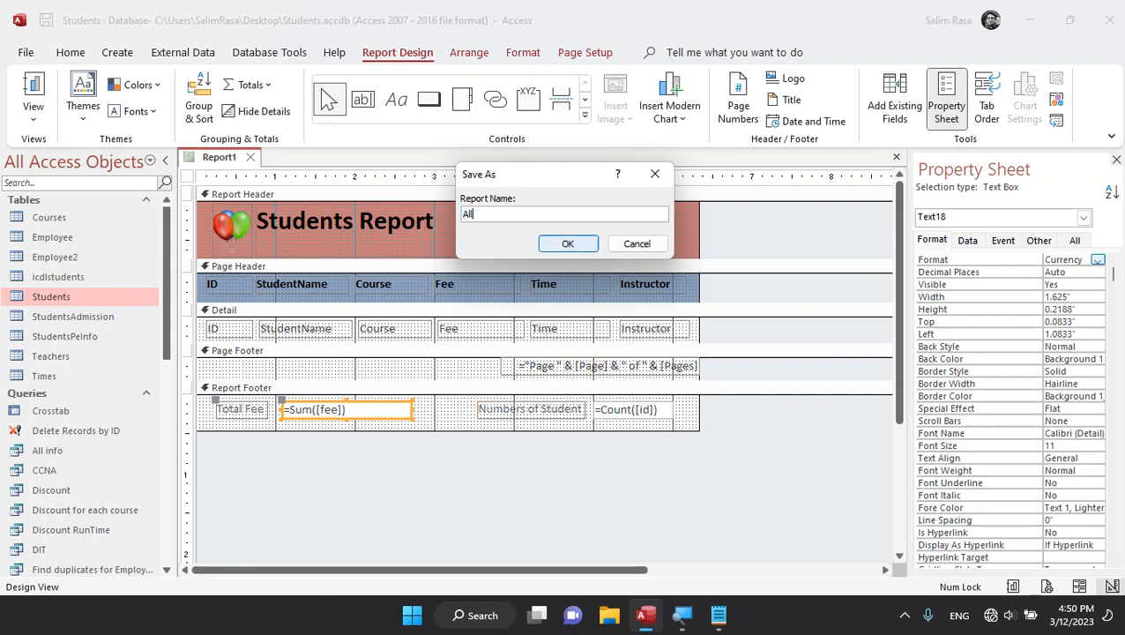
type("All Students Report")
left_click(547, 247)
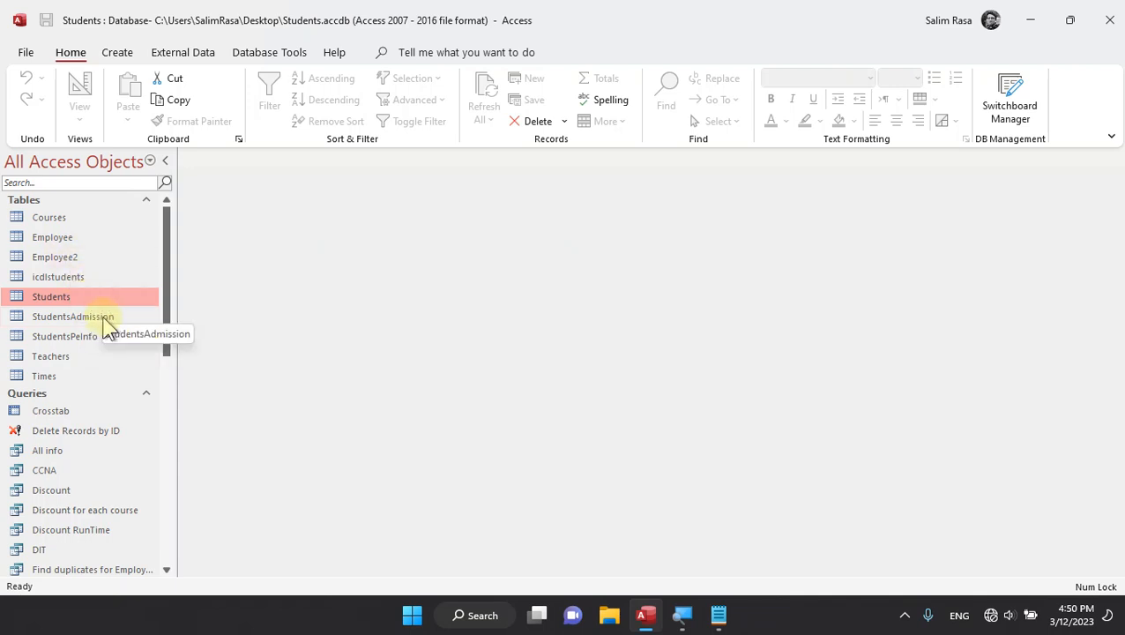
- Examine the records in the Students table, including the related contact details under student ID 101, and close the table
double_click(70, 278)
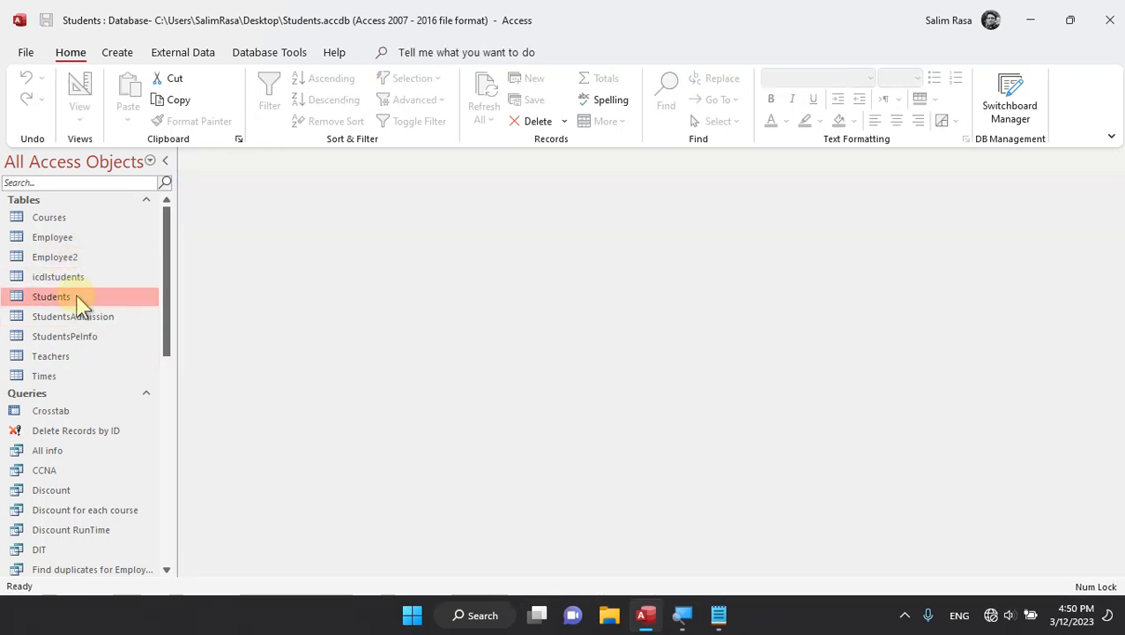
double_click(53, 297)
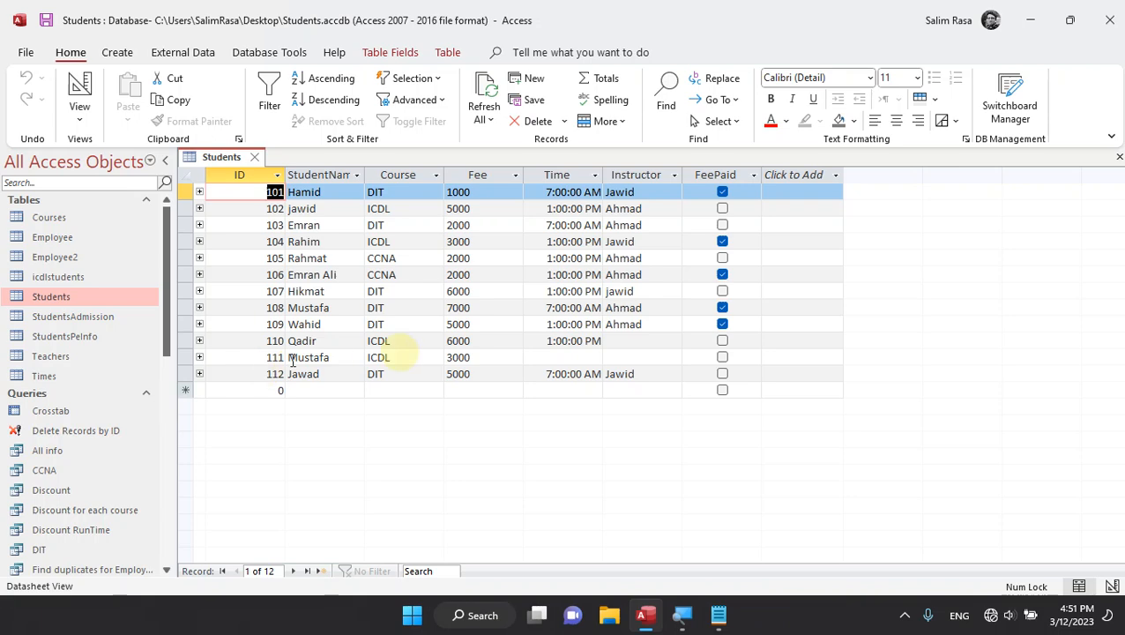
key("ctrl+w")
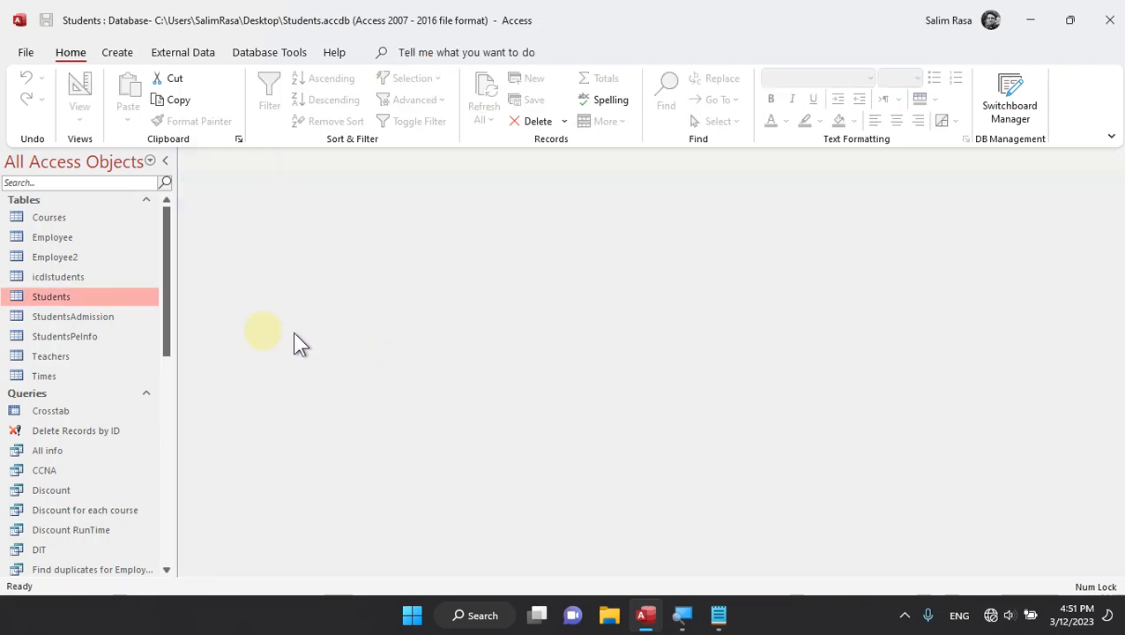
double_click(93, 296)
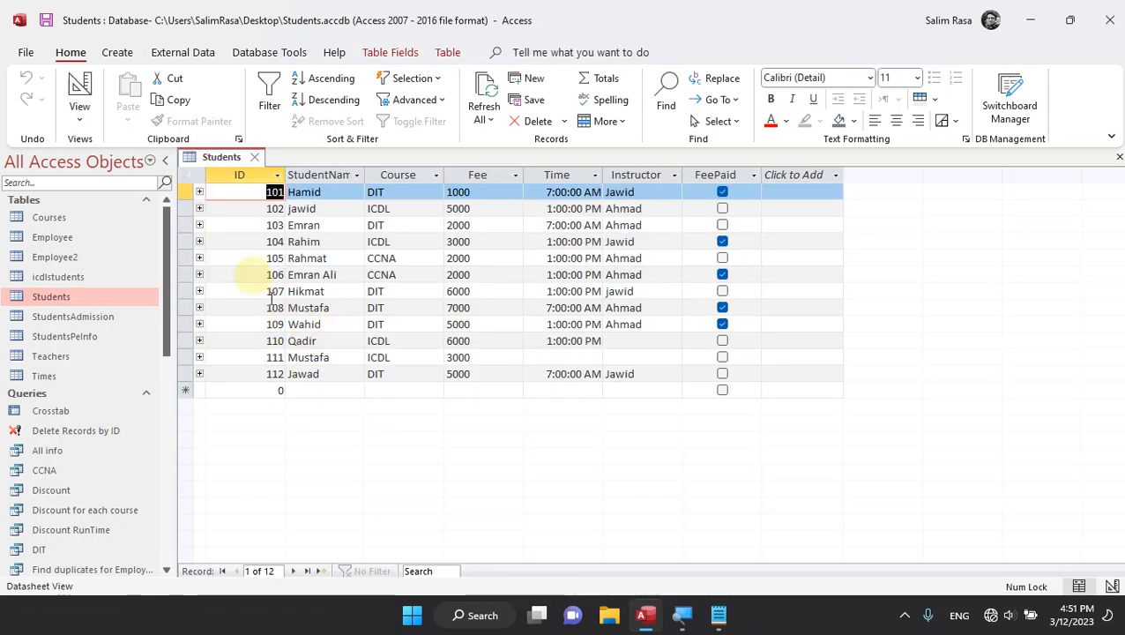
left_click(199, 192)
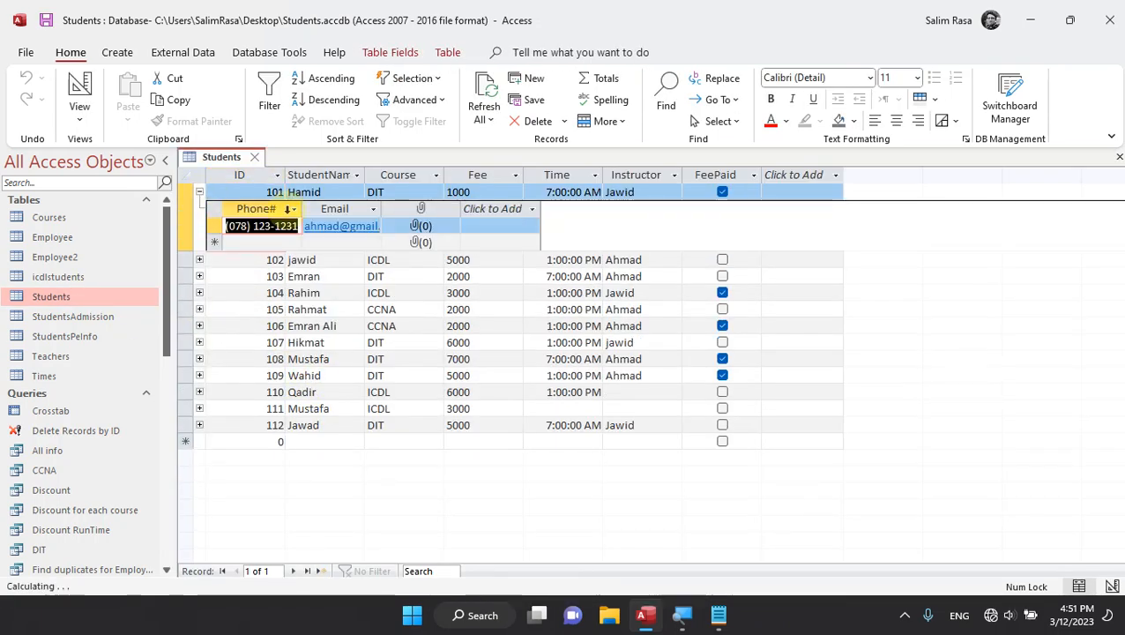
key("ctrl+w")
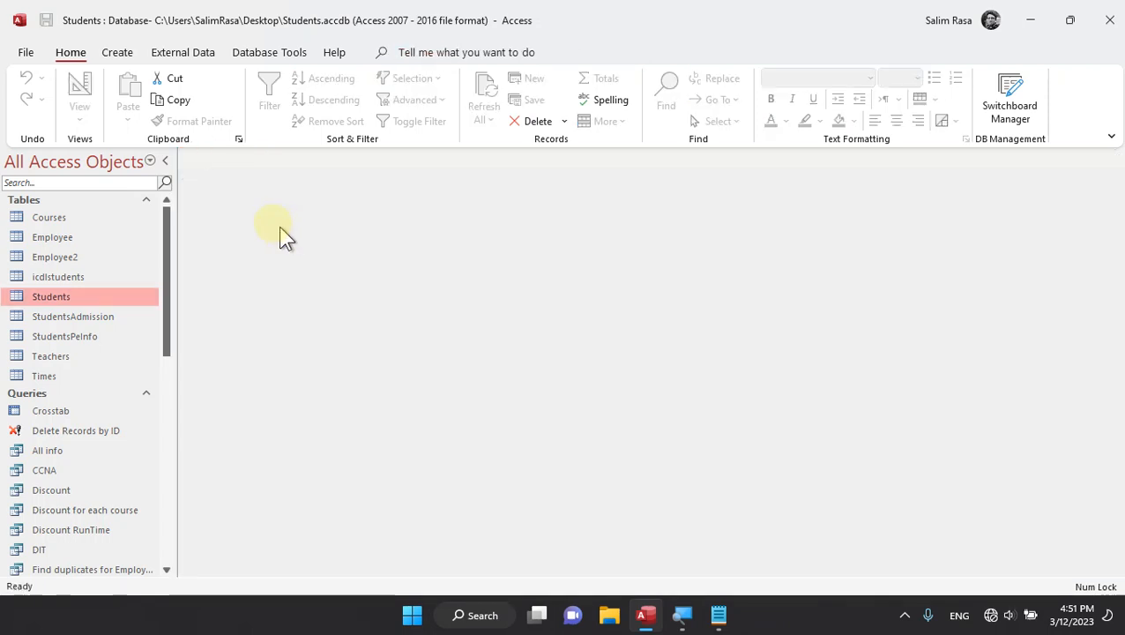
double_click(93, 298)
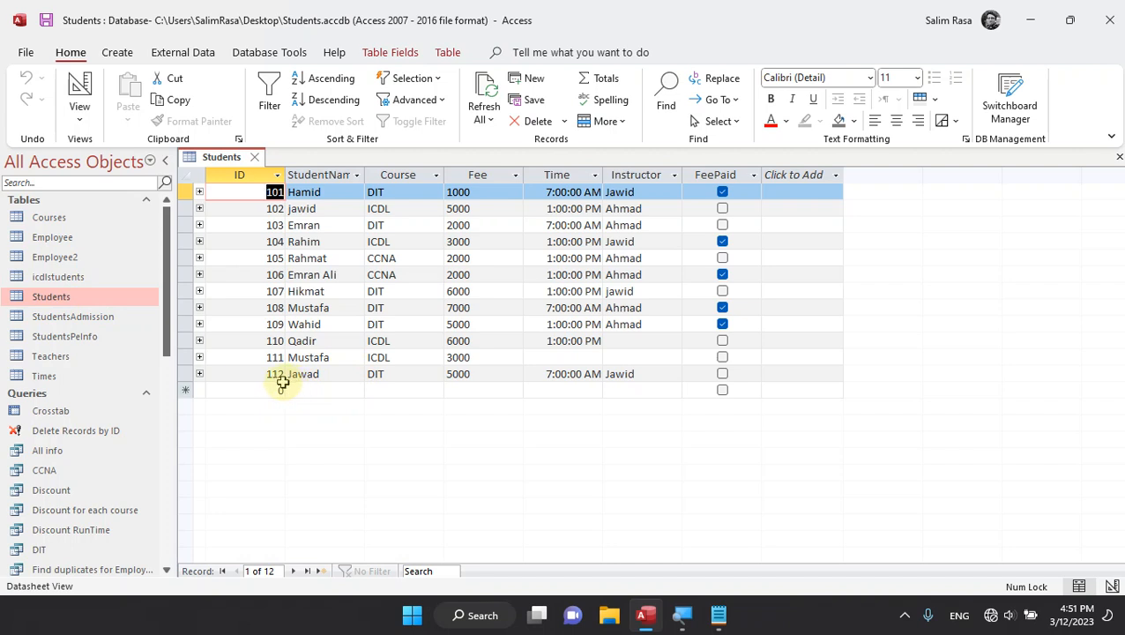
key("ctrl+w")
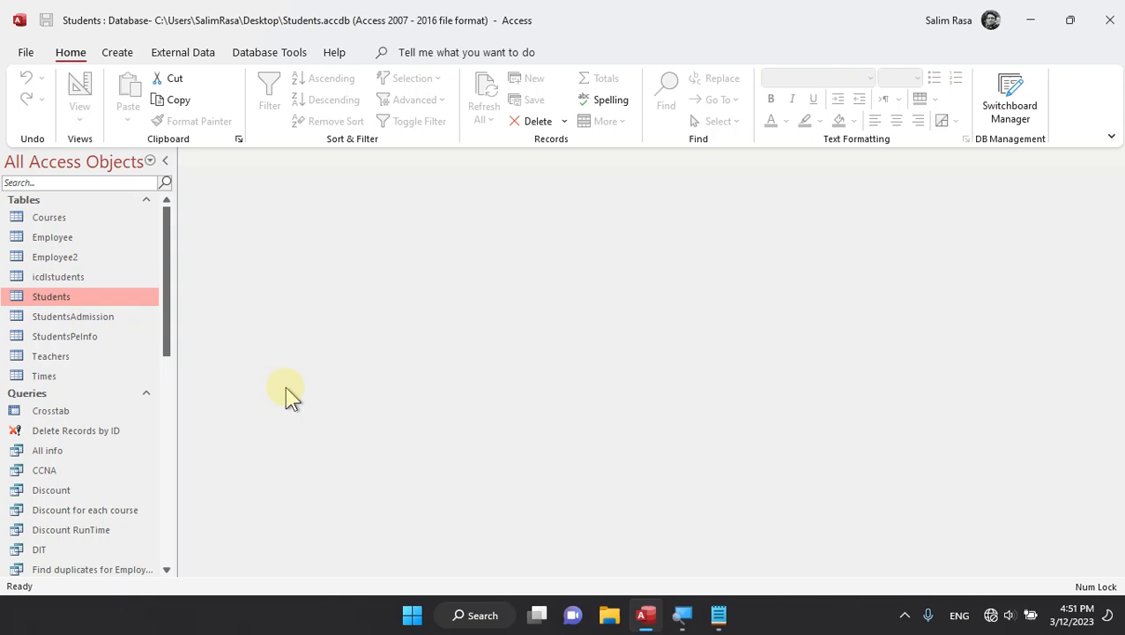
- Open the saved All Students Report and show it in Print Preview
scroll(138, 456, "down", 15)
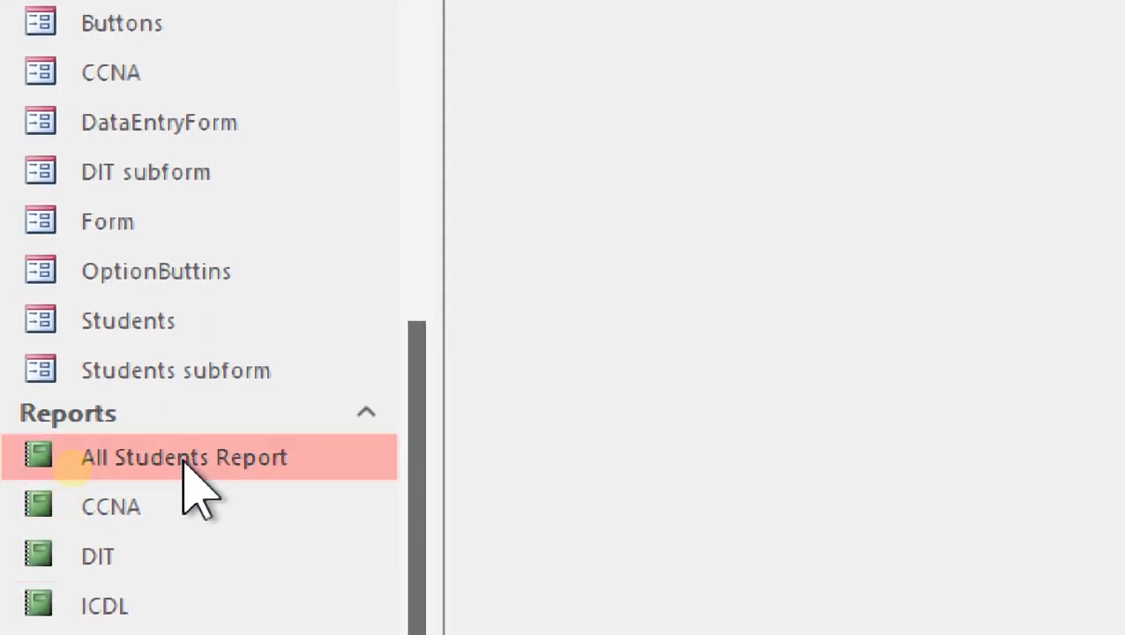
double_click(34, 479)
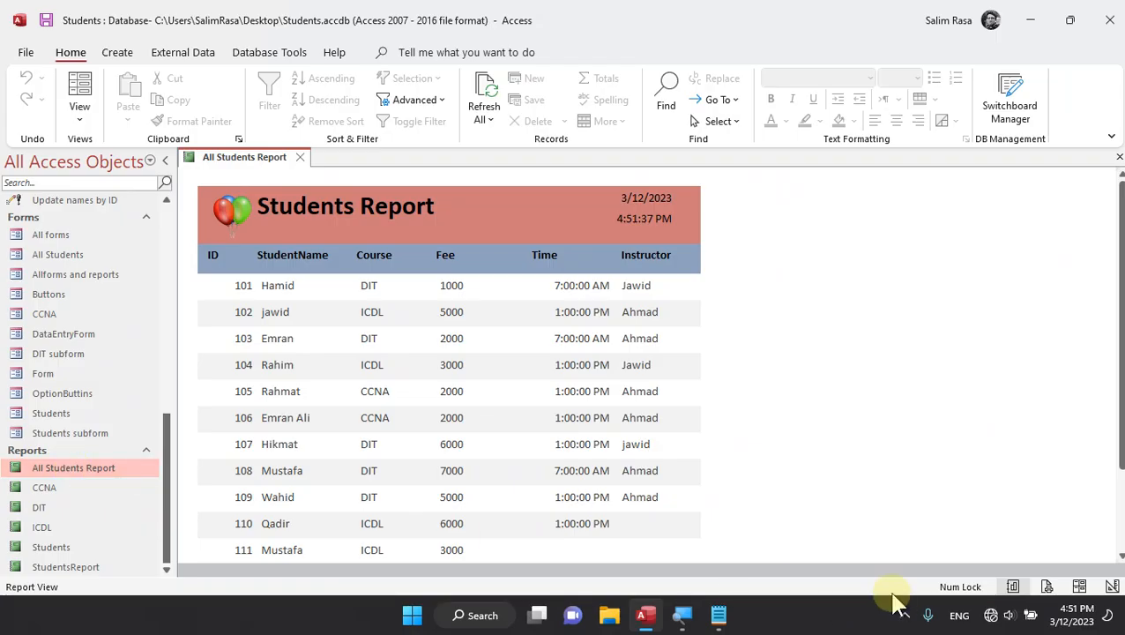
left_click(66, 117)
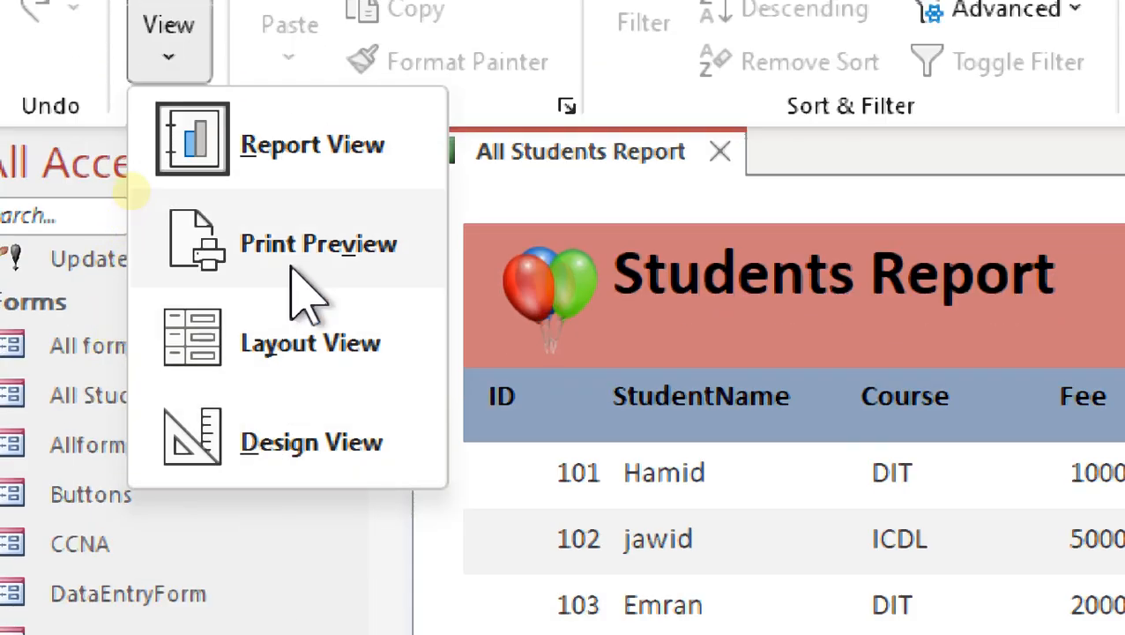
left_click(294, 451)
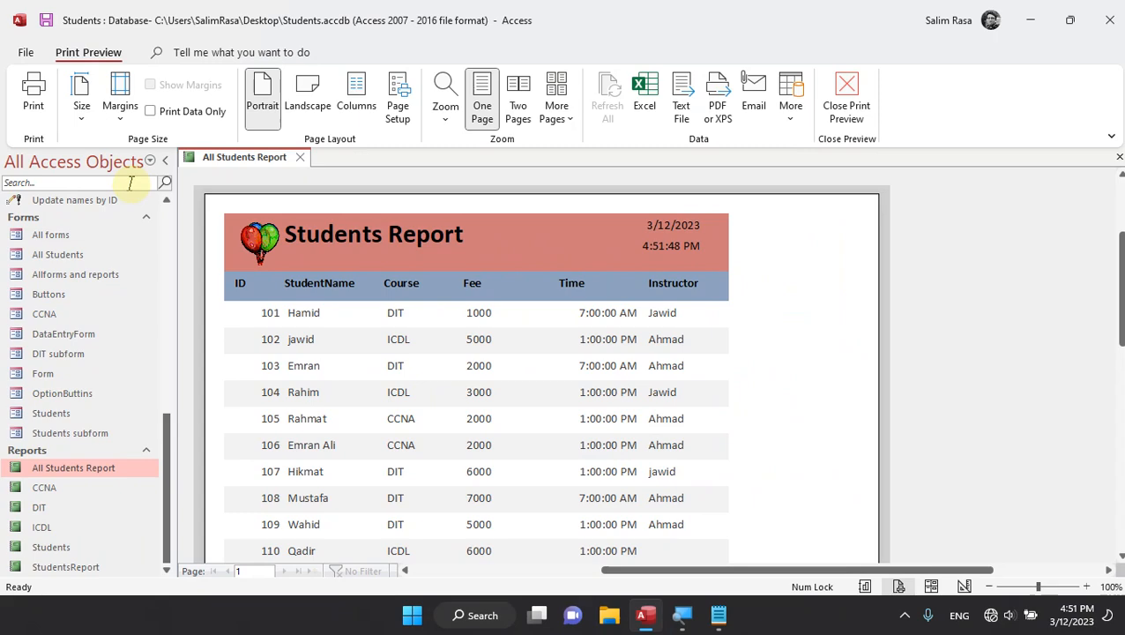
- Look over the whole previewed page and set the report's paper size to A4
left_click(685, 270)
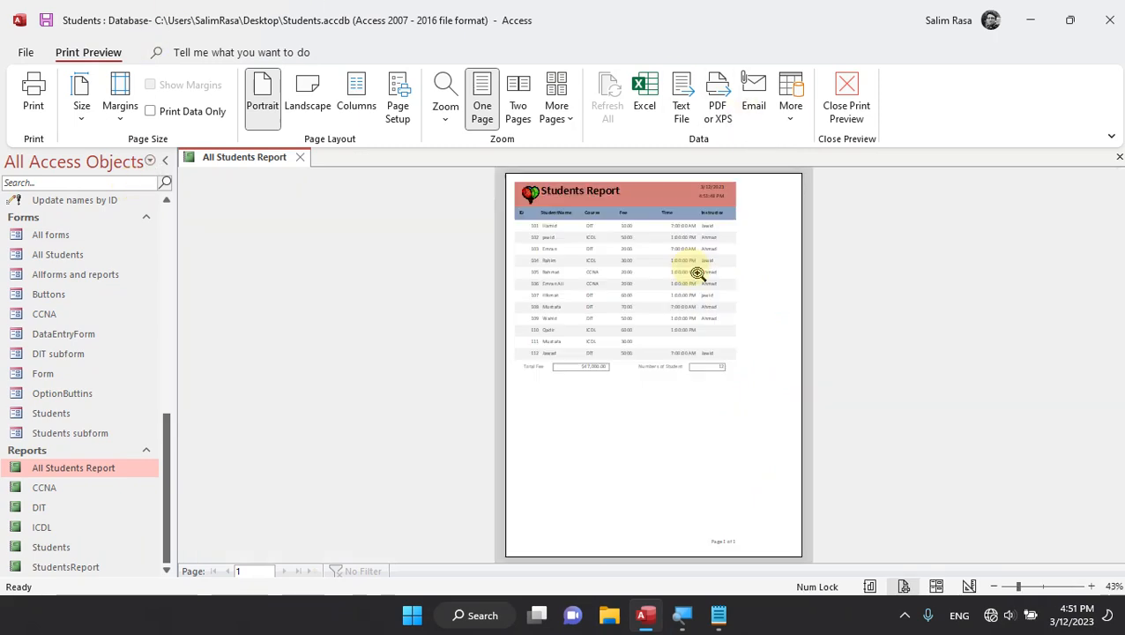
left_click(695, 277)
scroll(697, 278, "up", 5)
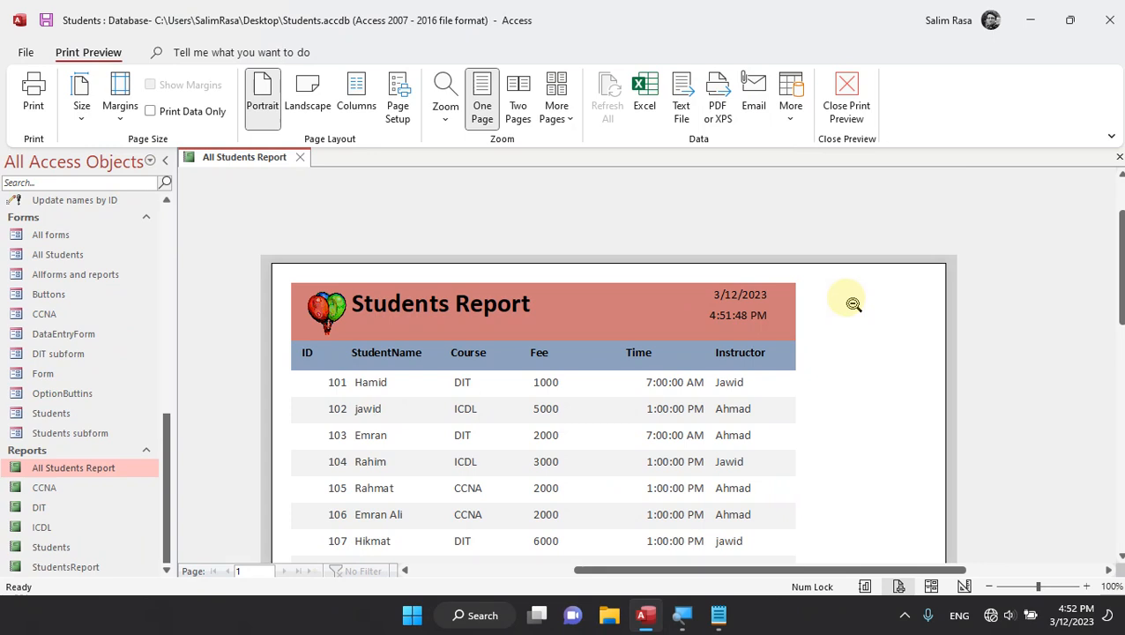
left_click(84, 116)
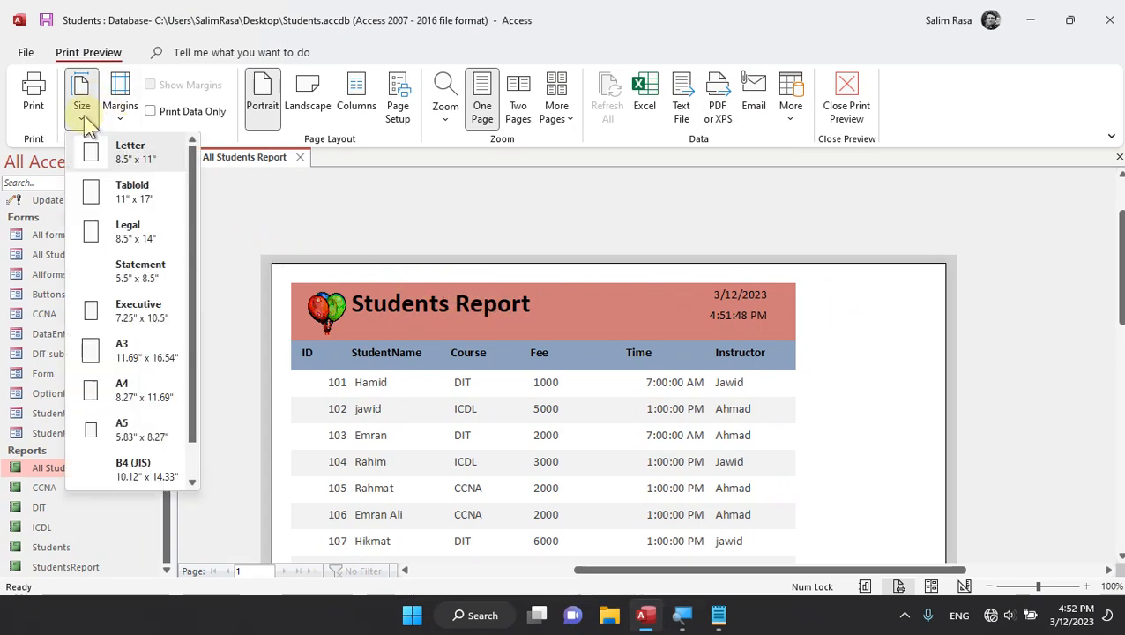
left_click(159, 391)
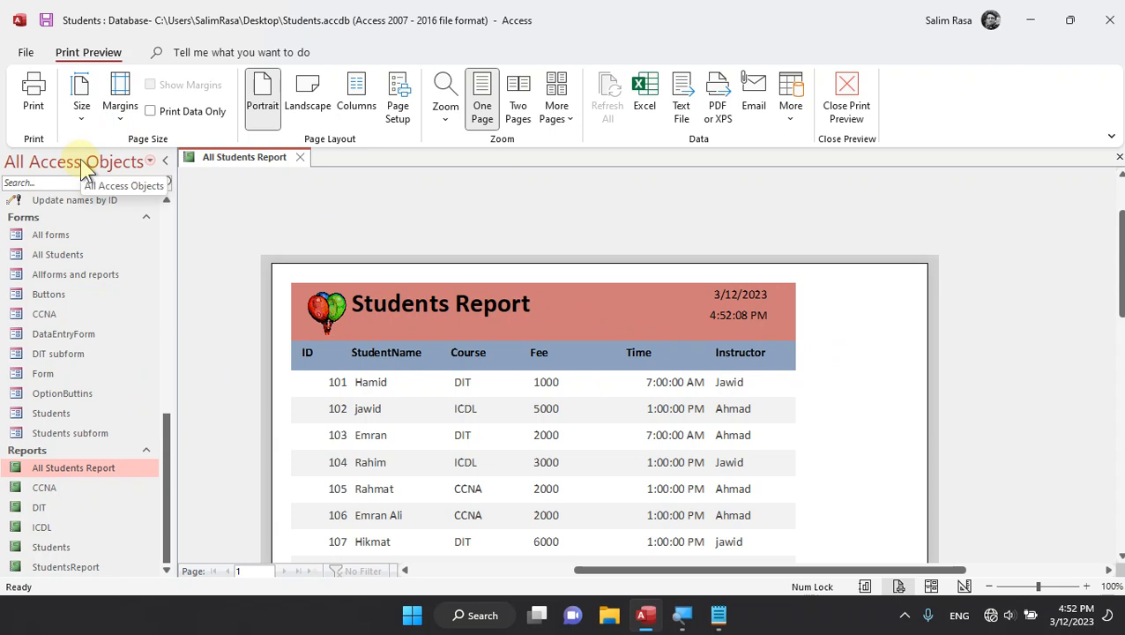
- Try the Normal page margins on the report and examine the previewed page
left_click(121, 108)
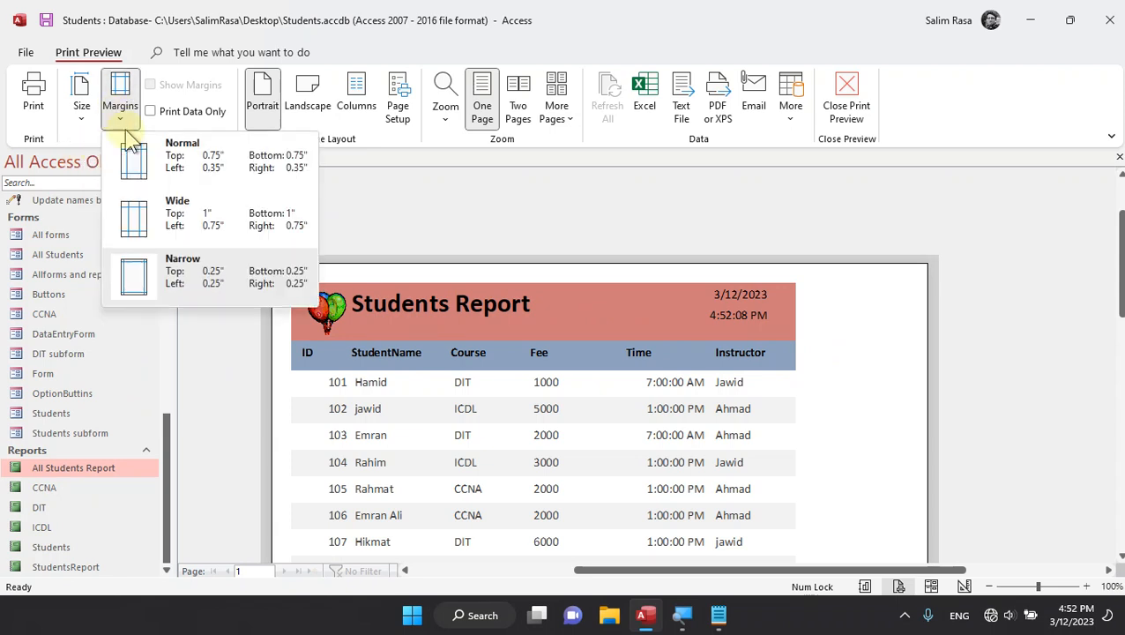
left_click(169, 209)
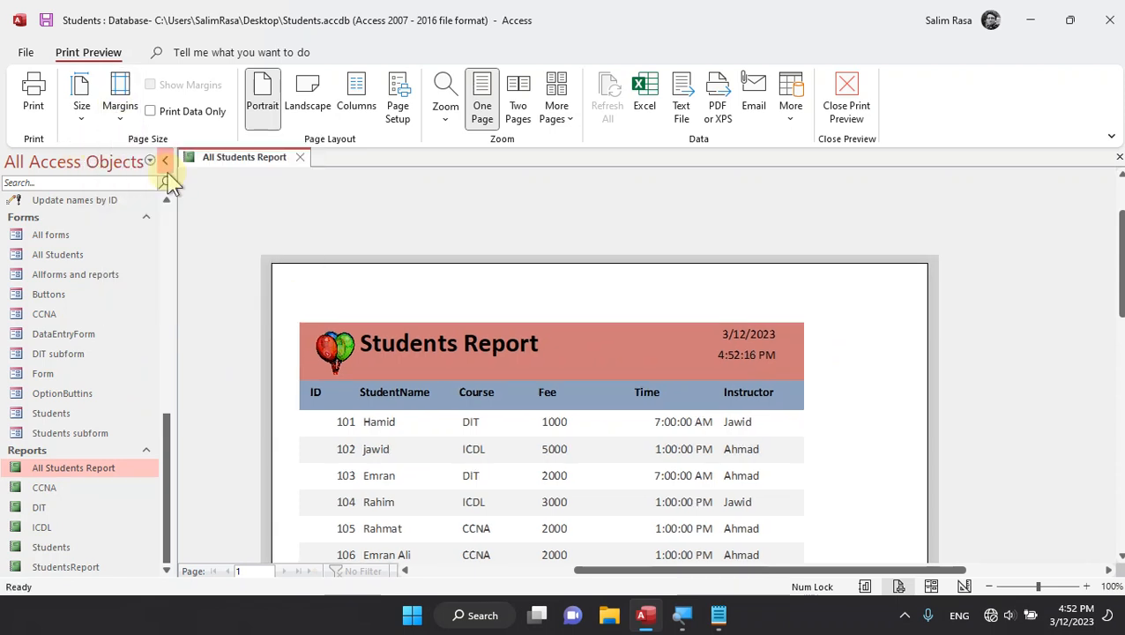
scroll(670, 322, "down", 3)
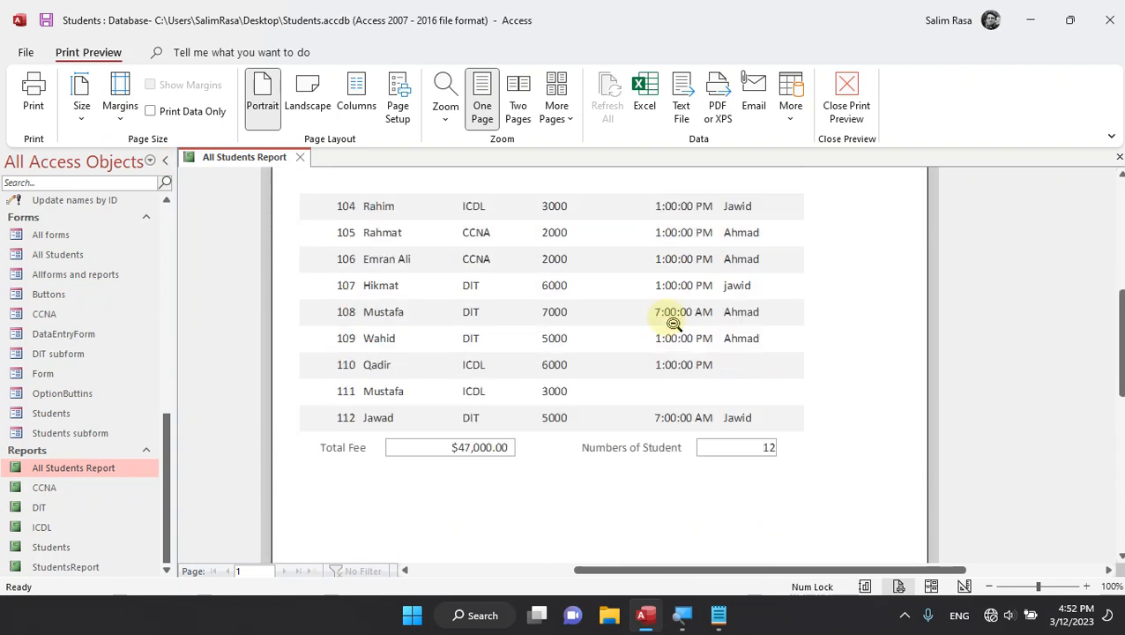
scroll(673, 323, "up", 3)
scroll(673, 301, "down", 1)
scroll(665, 319, "up", 1)
- Try the Wide page margins on the report, and switch back to Normal
left_click(120, 106)
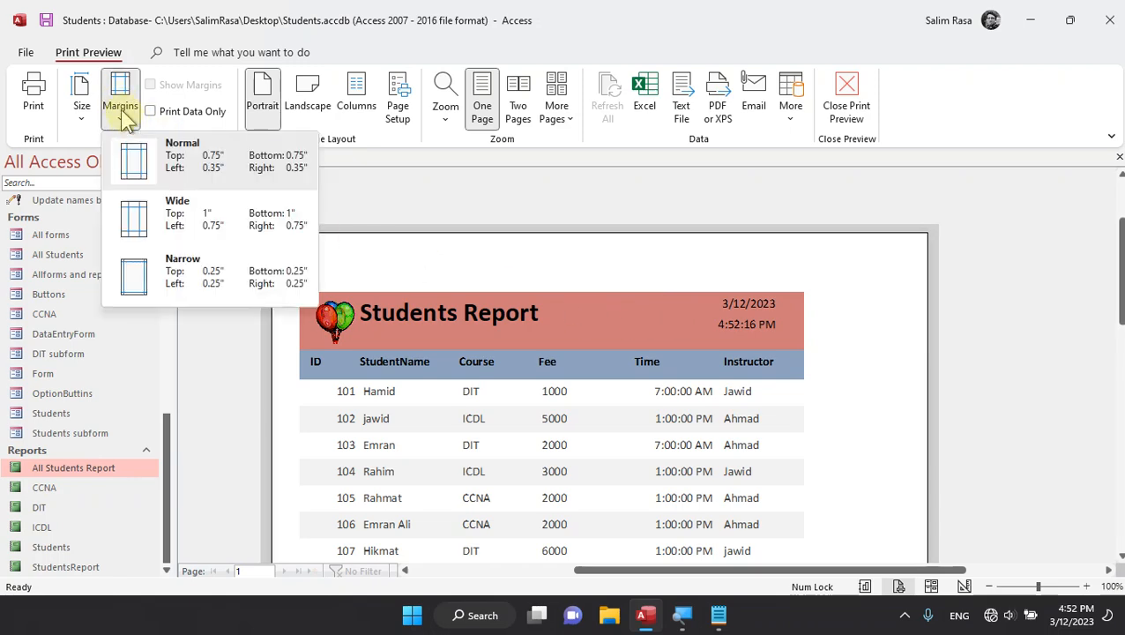
left_click(172, 204)
scroll(521, 291, "down", 1)
scroll(521, 291, "up", 2)
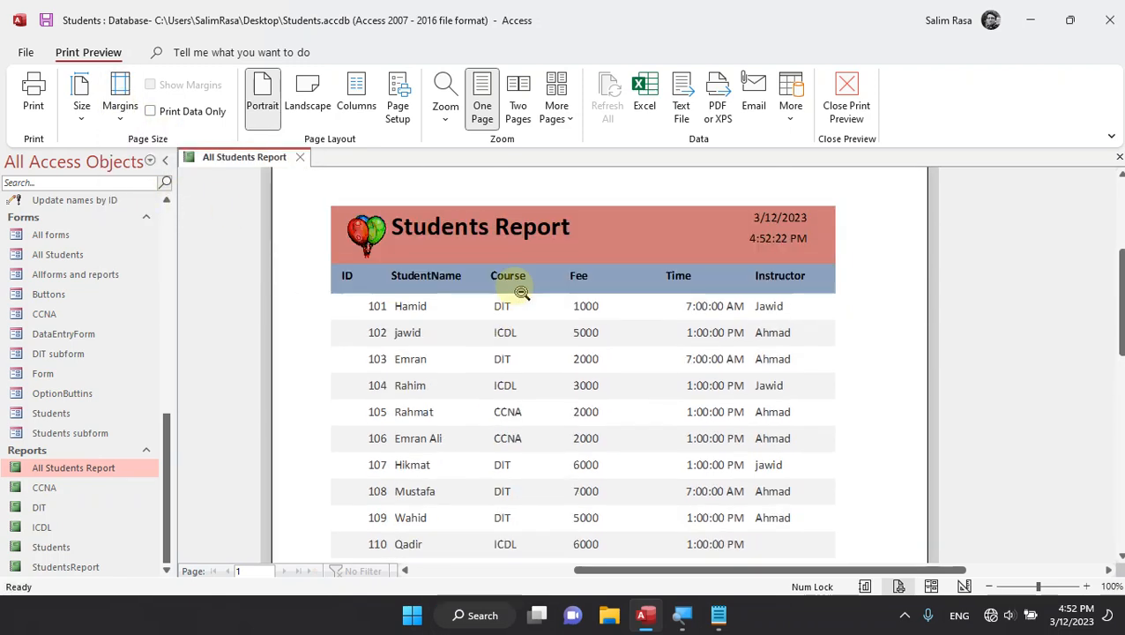
left_click(120, 106)
left_click(141, 156)
- Apply the Narrow page margins to the report and check the previewed page
left_click(119, 108)
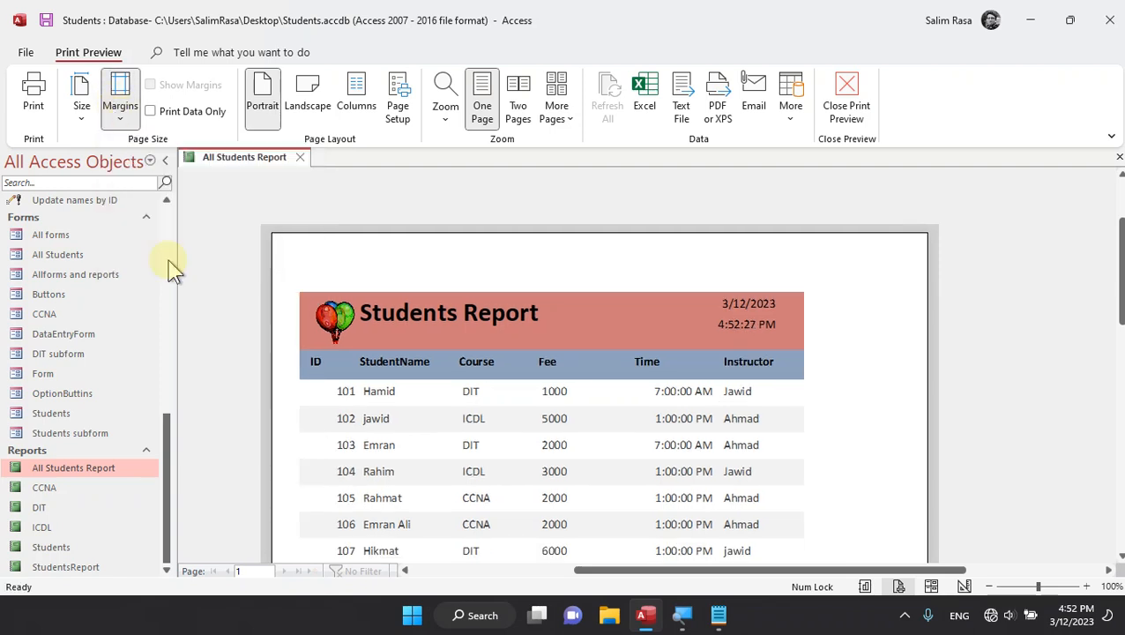
left_click(172, 265)
scroll(690, 310, "down", 2)
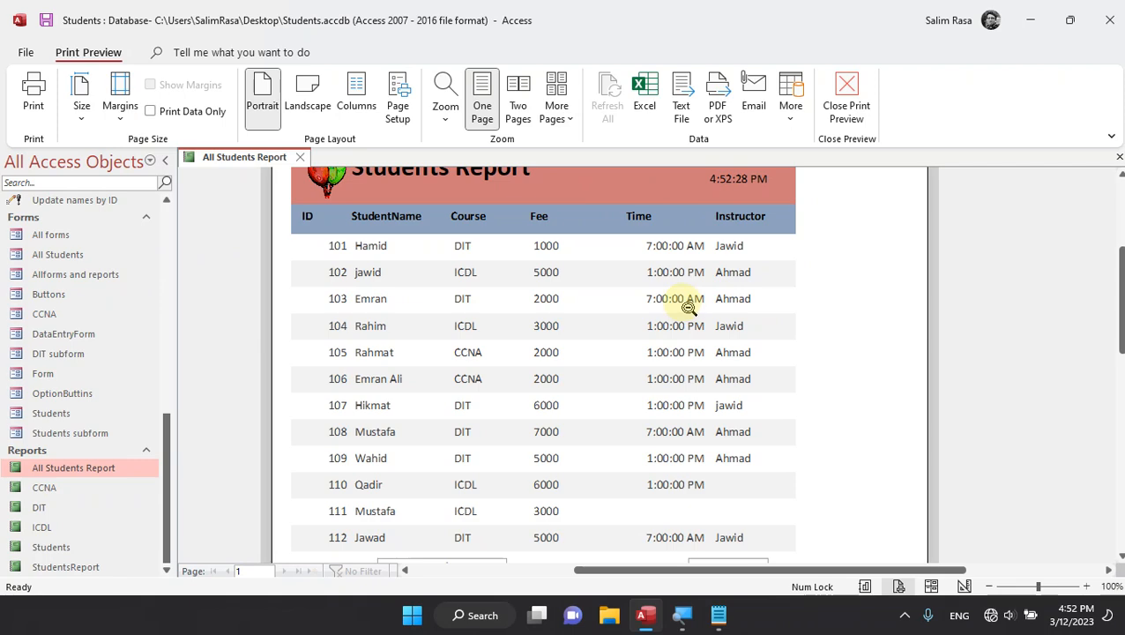
scroll(732, 297, "up", 2)
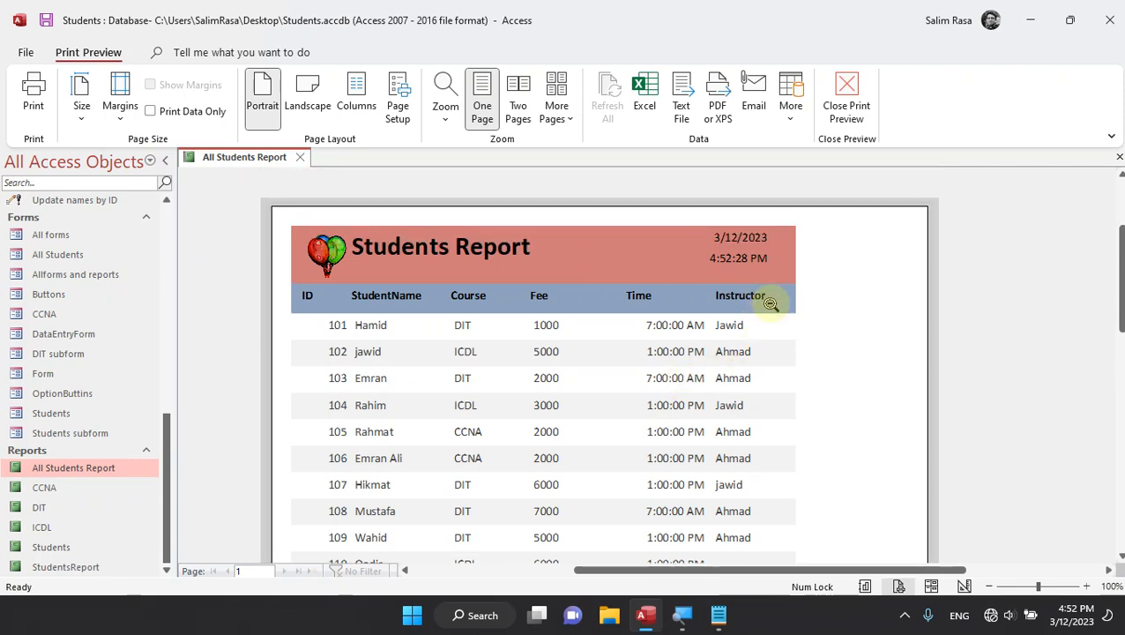
- Leave the print preview, return the report to Design View and widen it to about 7.42 inches
scroll(794, 313, "down", 1)
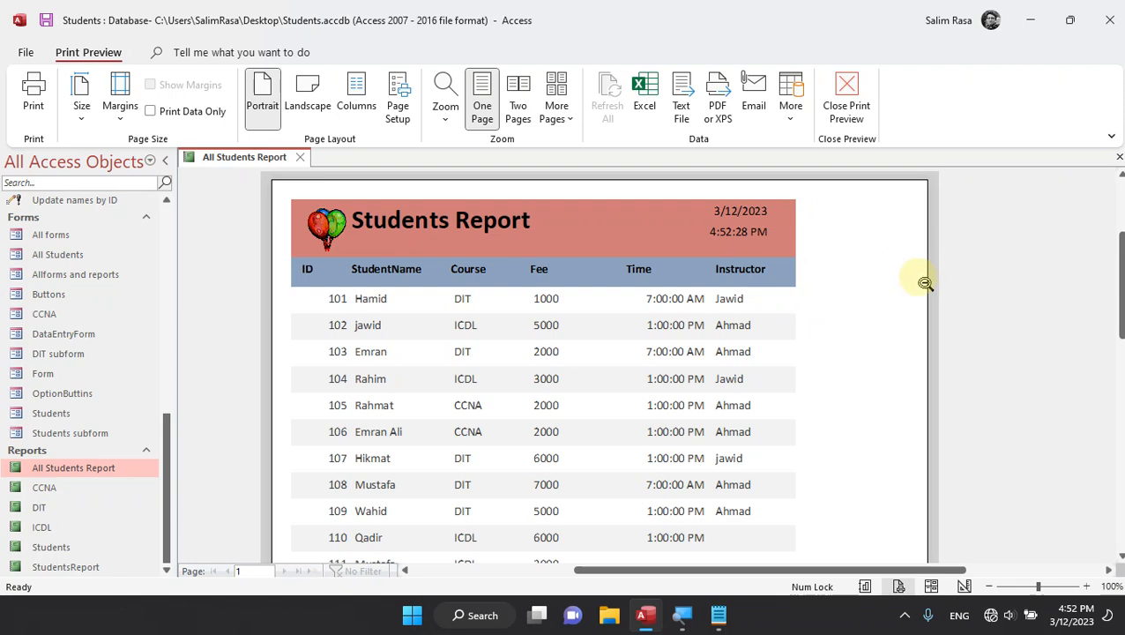
left_click(844, 93)
left_click(79, 113)
left_click(142, 262)
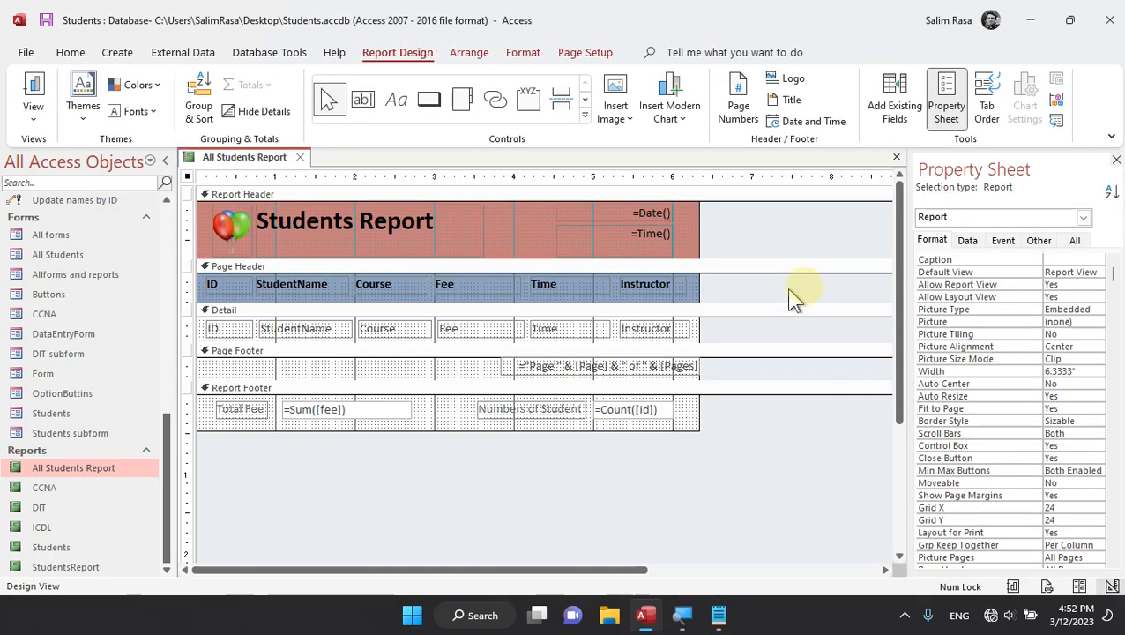
left_click_drag(698, 235, 783, 237)
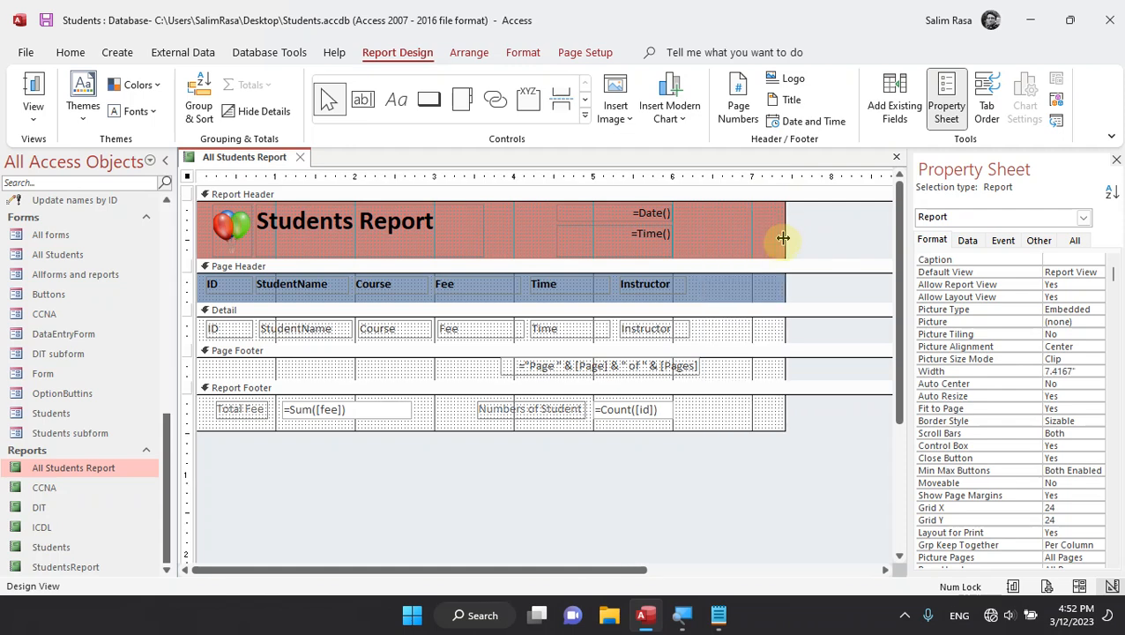
- Add the FeePaid field from the Students table to the report's Detail section, below the existing fields
left_click(745, 289)
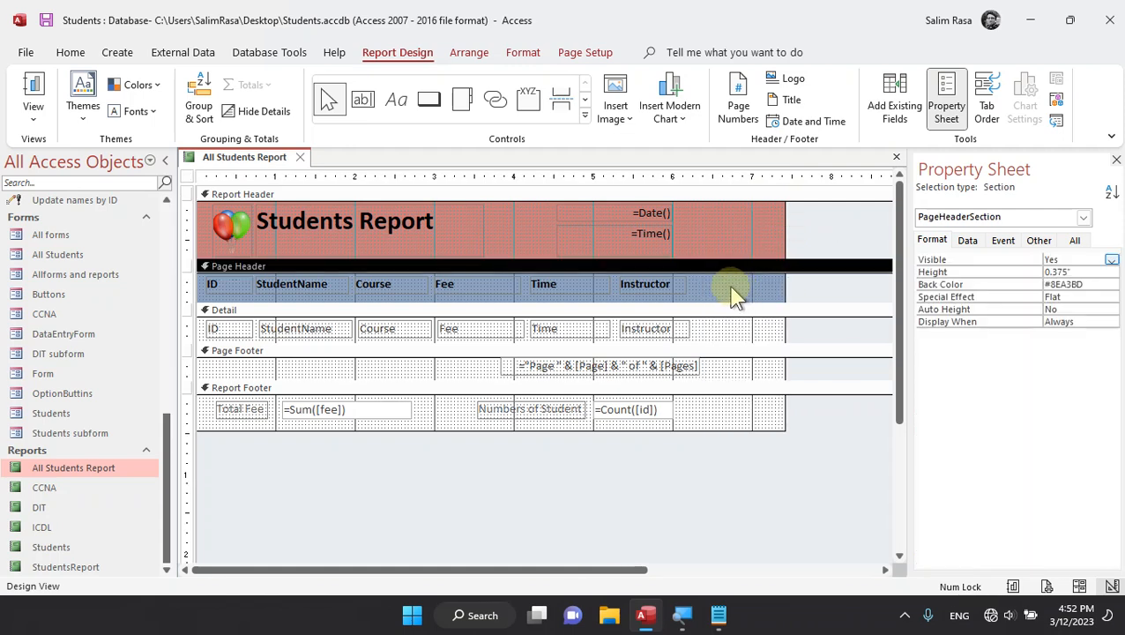
left_click(908, 106)
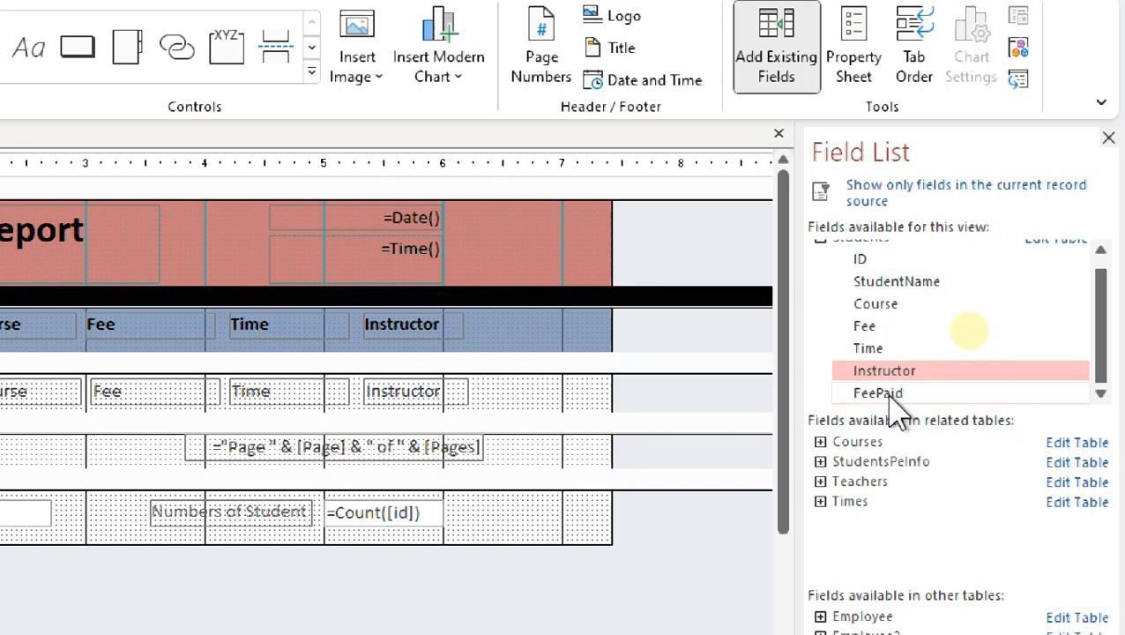
left_click(919, 446)
left_click_drag(886, 393, 481, 602)
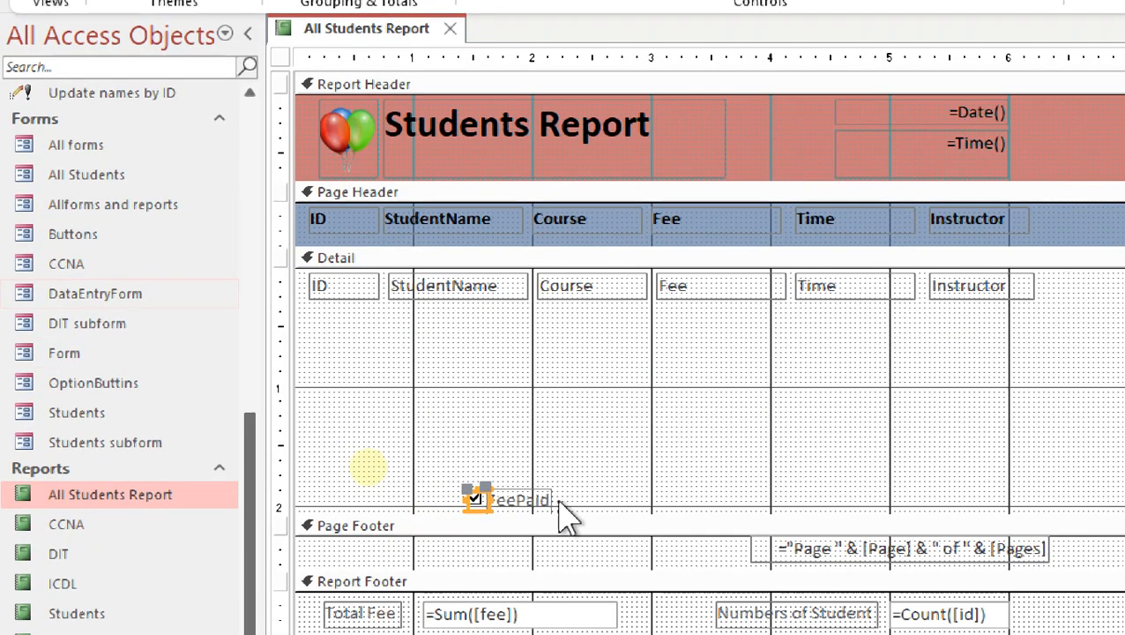
- Move the FeePaid label out of the Detail section into the Page Header, just after the Instructor heading
left_click(551, 493)
left_click(509, 498)
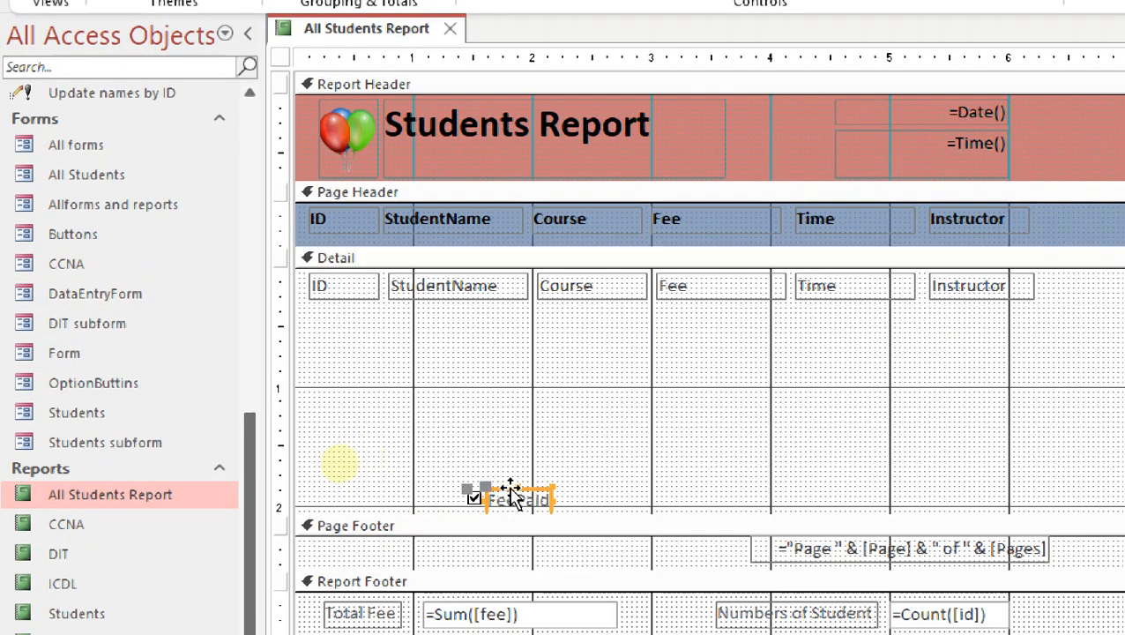
key("Delete")
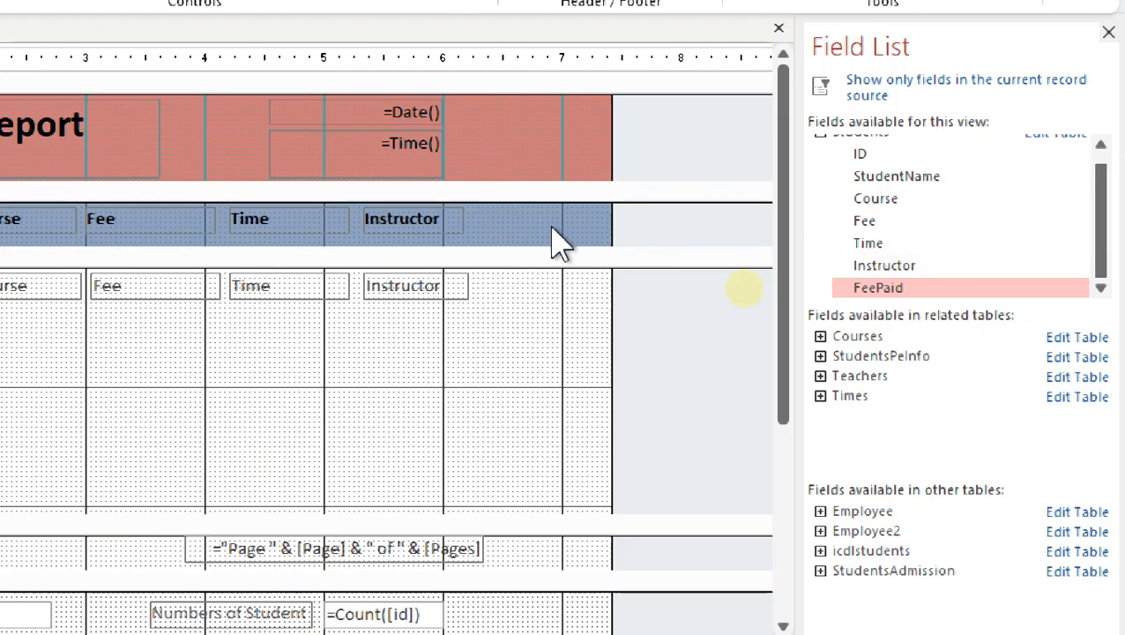
left_click(552, 228)
key("ctrl+v")
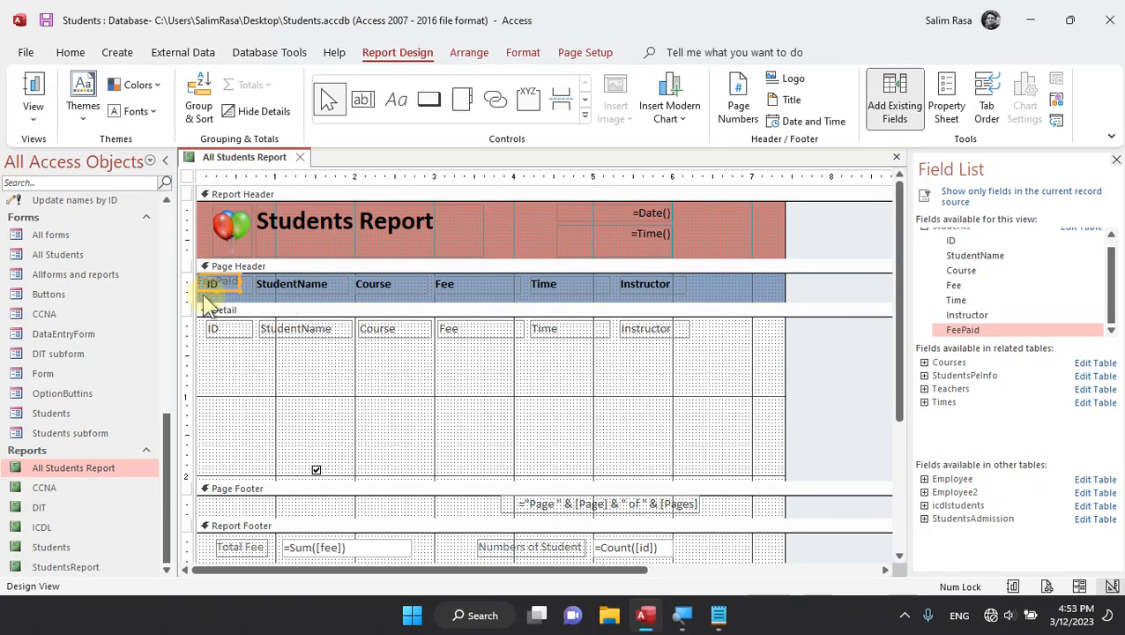
left_click_drag(221, 291, 734, 291)
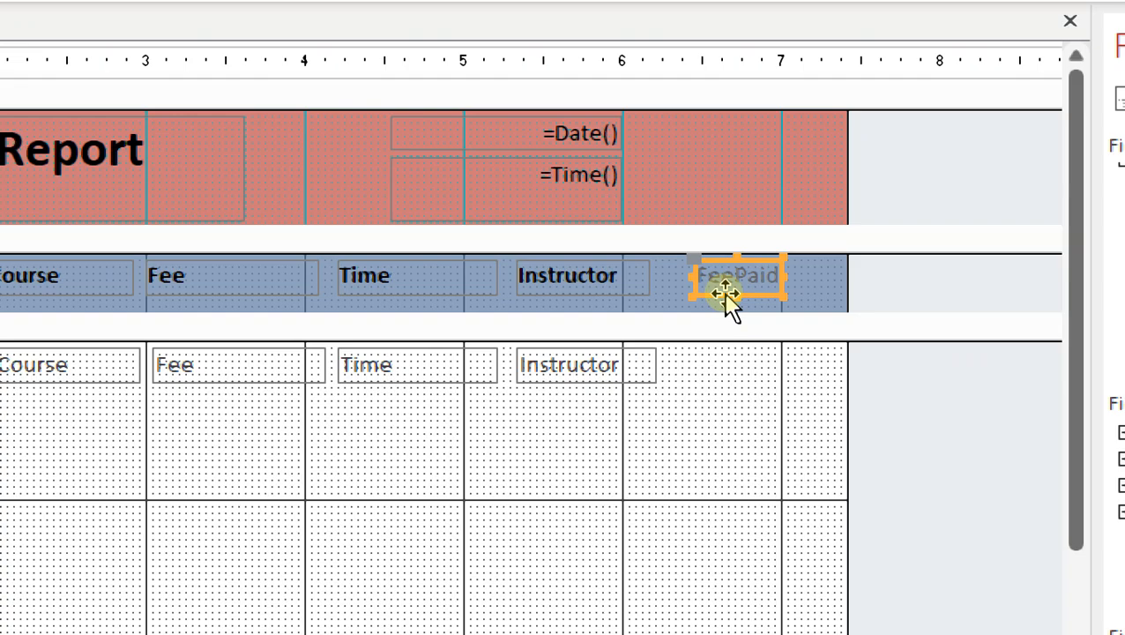
key("Right")
key("Right")
key("Left")
key("Left")
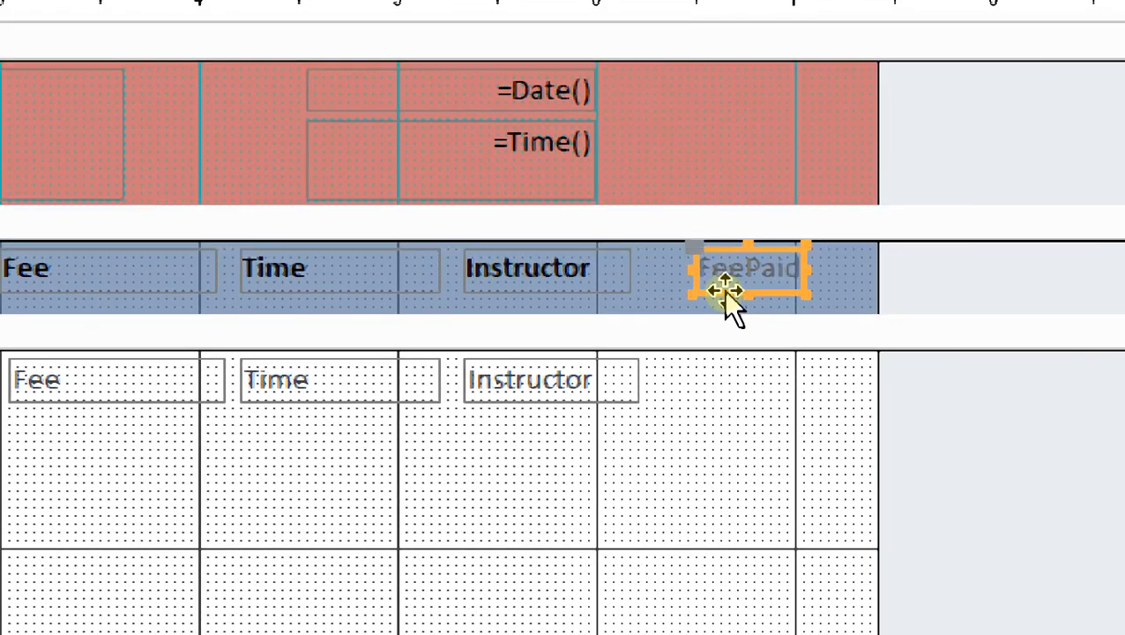
key("Left")
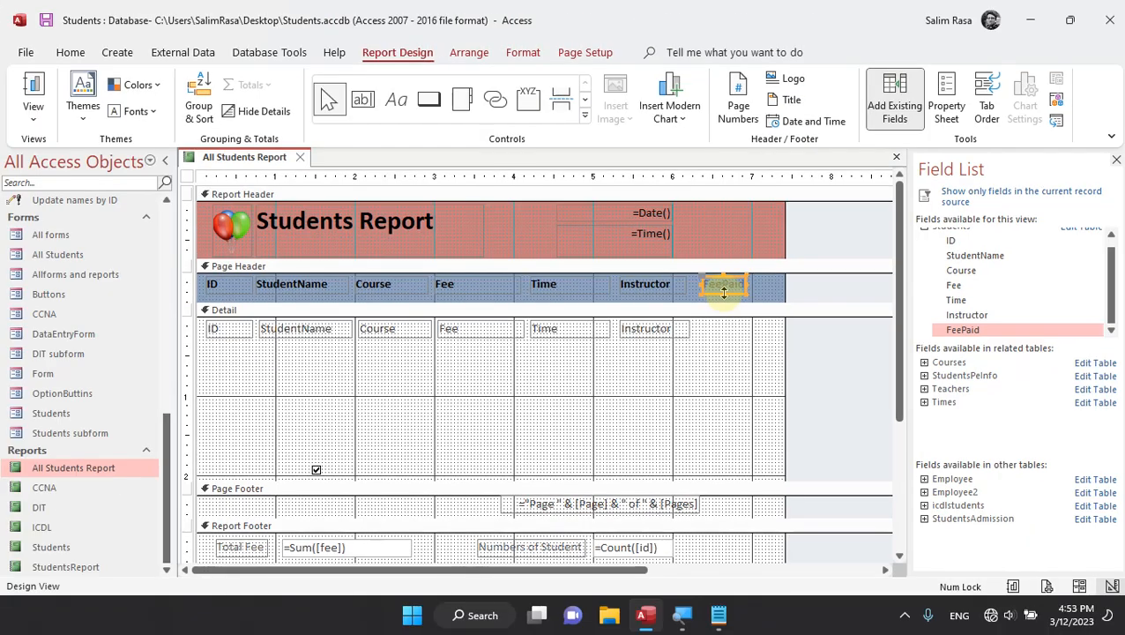
- Make the FeePaid heading in the Page Header bold
left_click(529, 55)
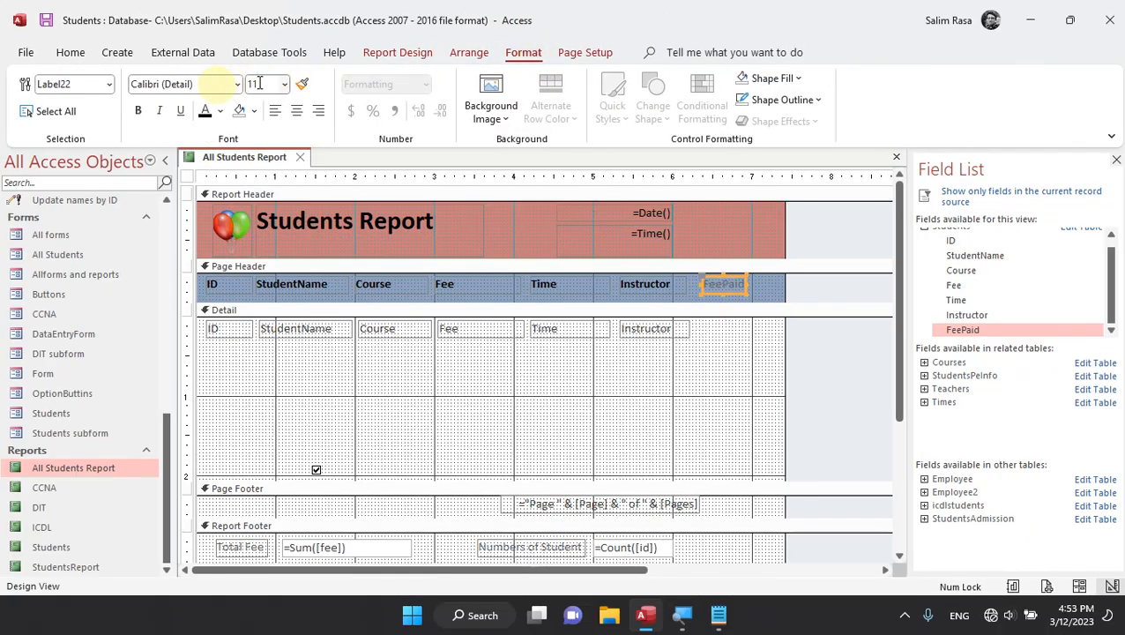
left_click(205, 110)
left_click(764, 345)
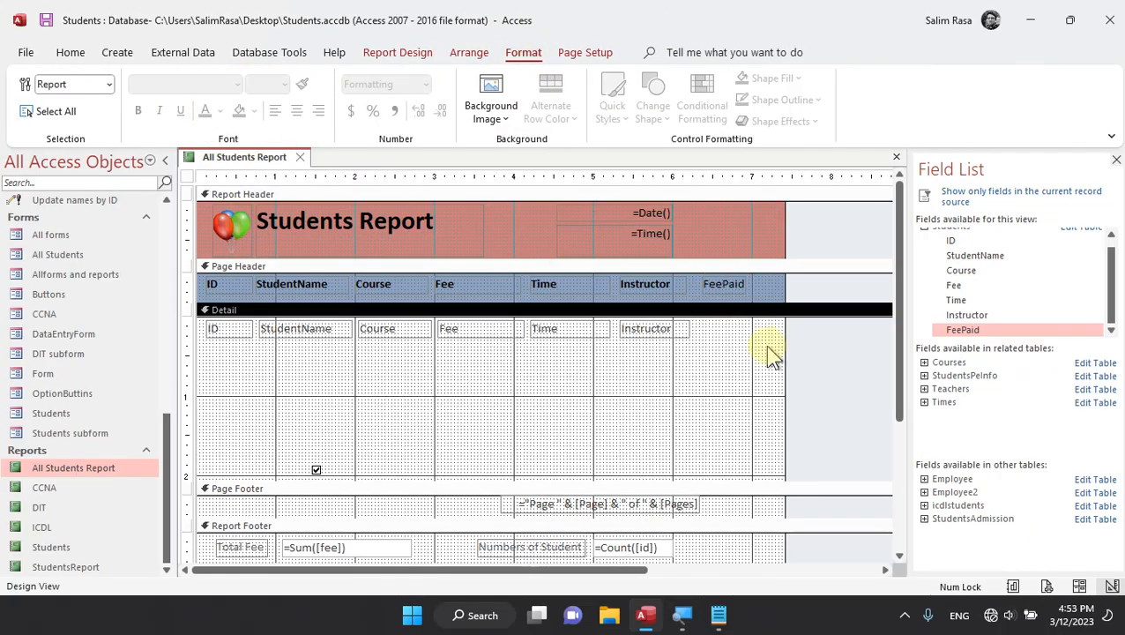
left_click(728, 284)
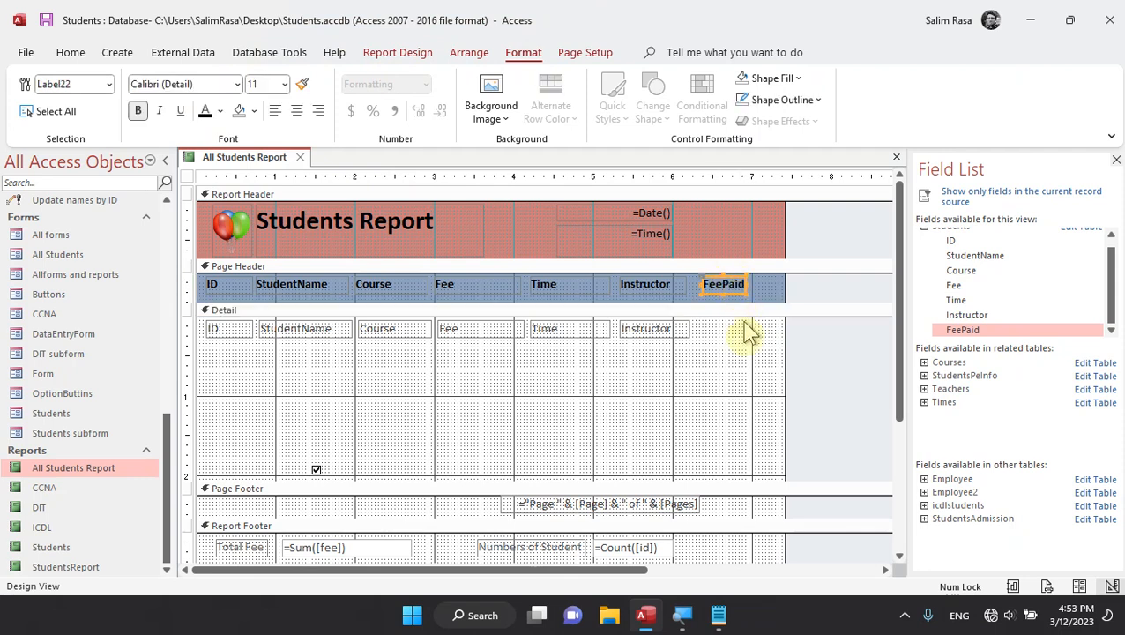
- Place the FeePaid check box under its heading in the Detail row and shrink the Detail section to one row's height
left_click(748, 351)
left_click(317, 470)
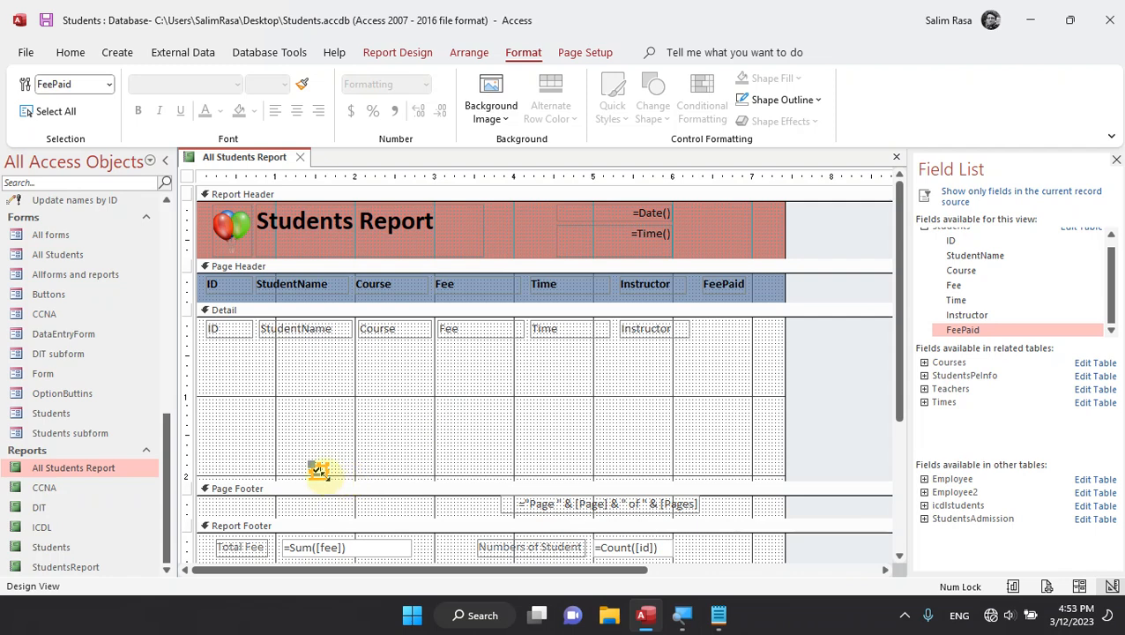
mouse_move(323, 476)
left_mouse_down()
mouse_move(761, 359)
mouse_move(724, 334)
left_mouse_up()
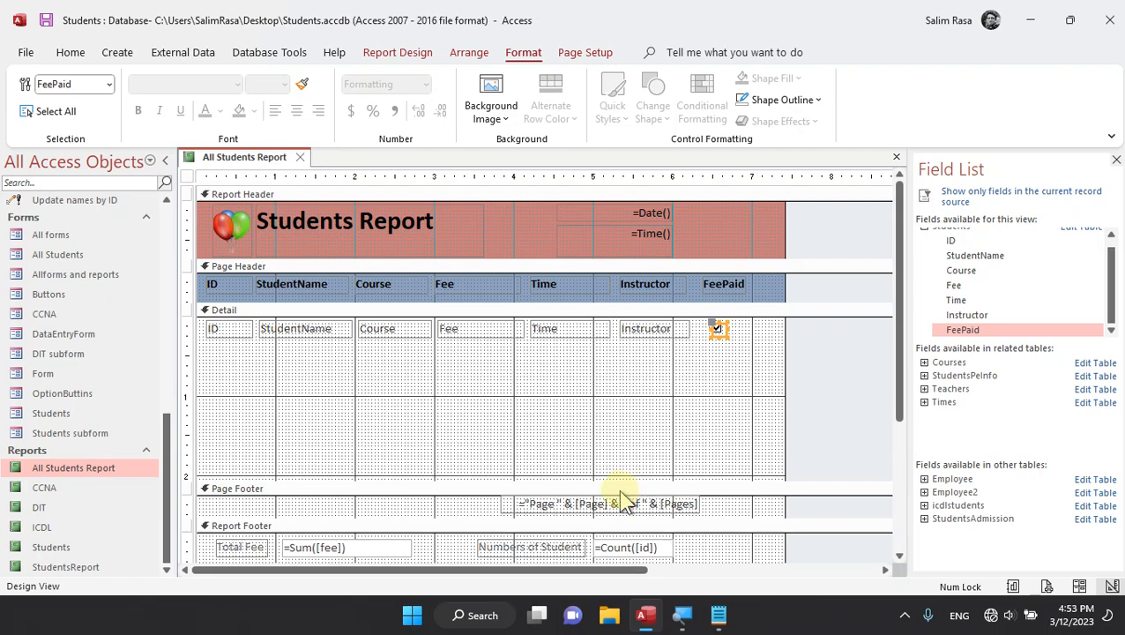
left_click_drag(617, 482, 589, 343)
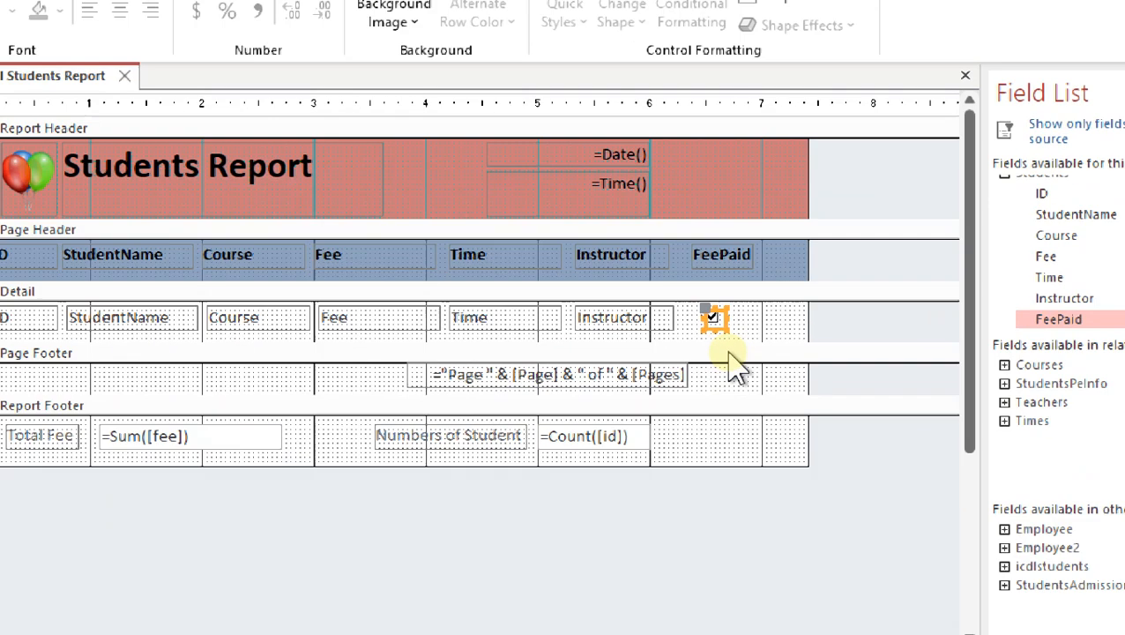
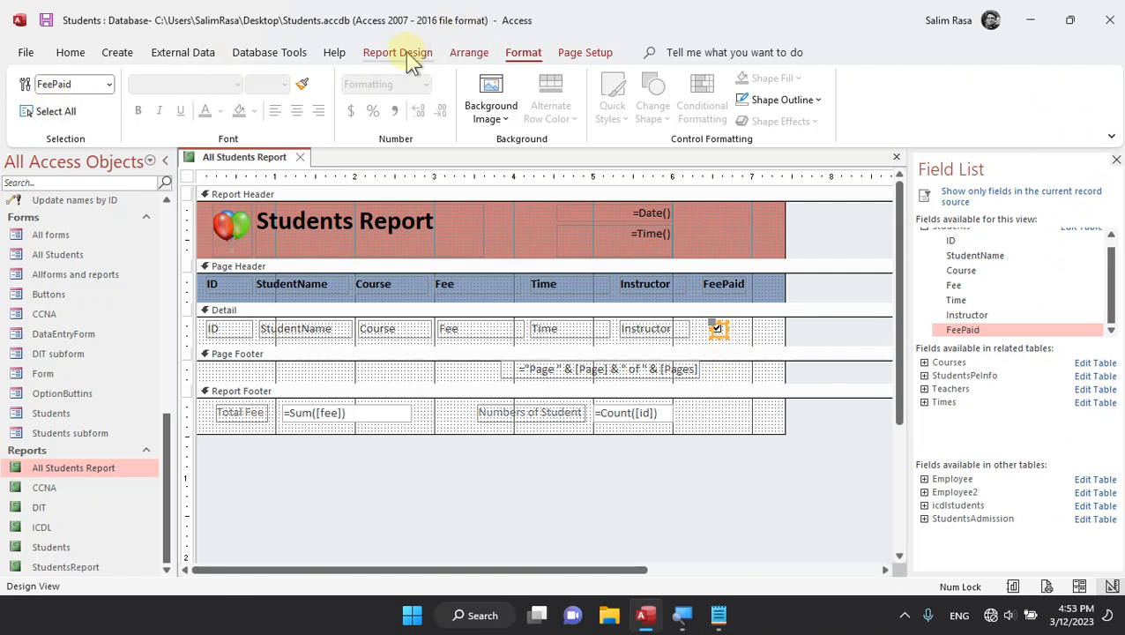
- Show the report in Report View and look through the rows with the FeePaid column
left_click(401, 53)
left_click(29, 86)
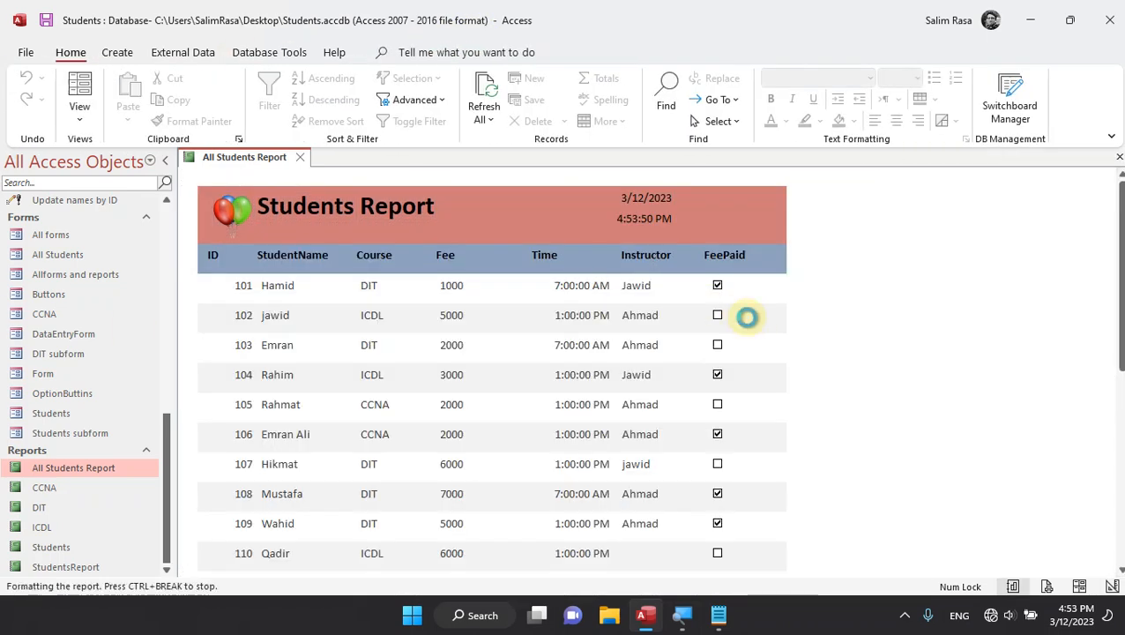
scroll(745, 374, "down", 2)
scroll(735, 371, "down", 1)
scroll(734, 369, "up", 3)
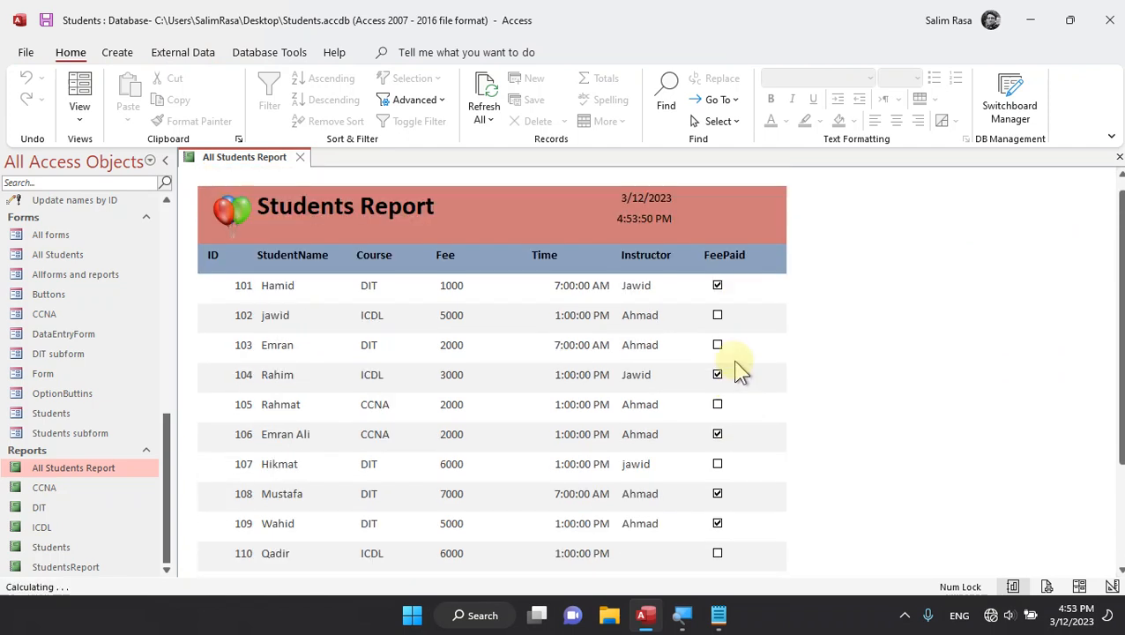
- Try to tick the second student's FeePaid check box in the report and look at the totals below the rows
left_click(719, 317)
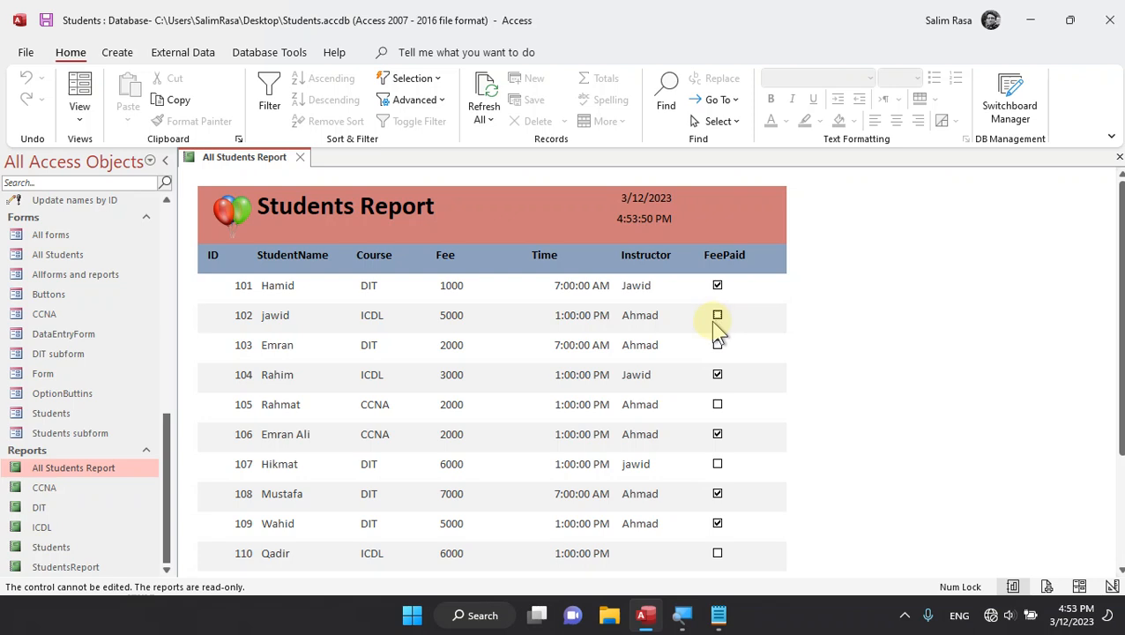
left_click(718, 327)
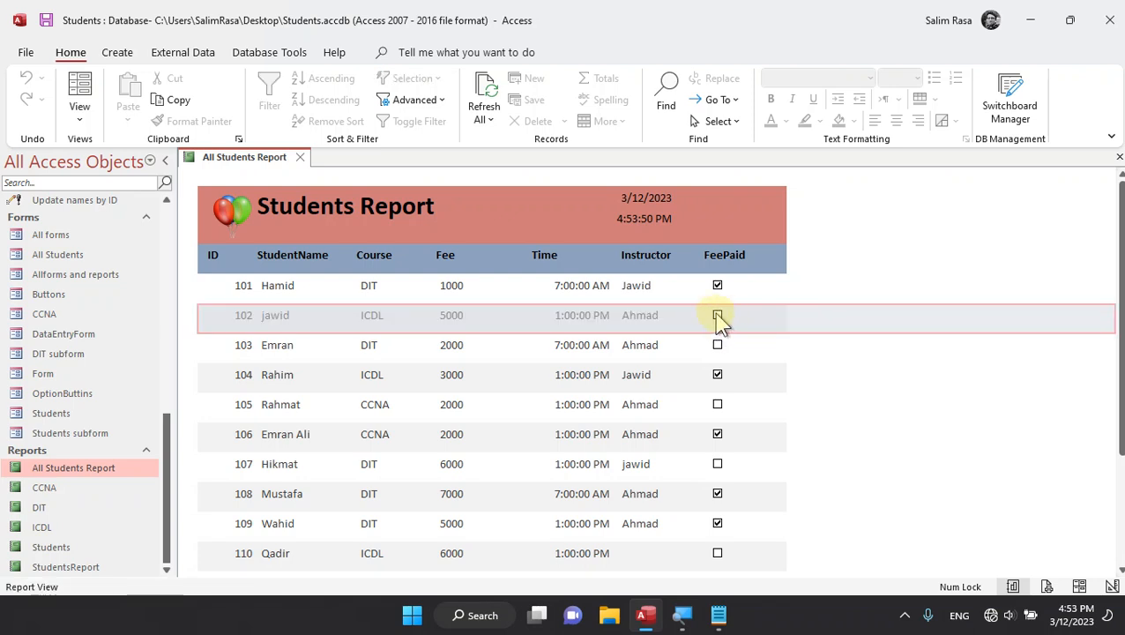
left_click(718, 319)
scroll(496, 344, "down", 3)
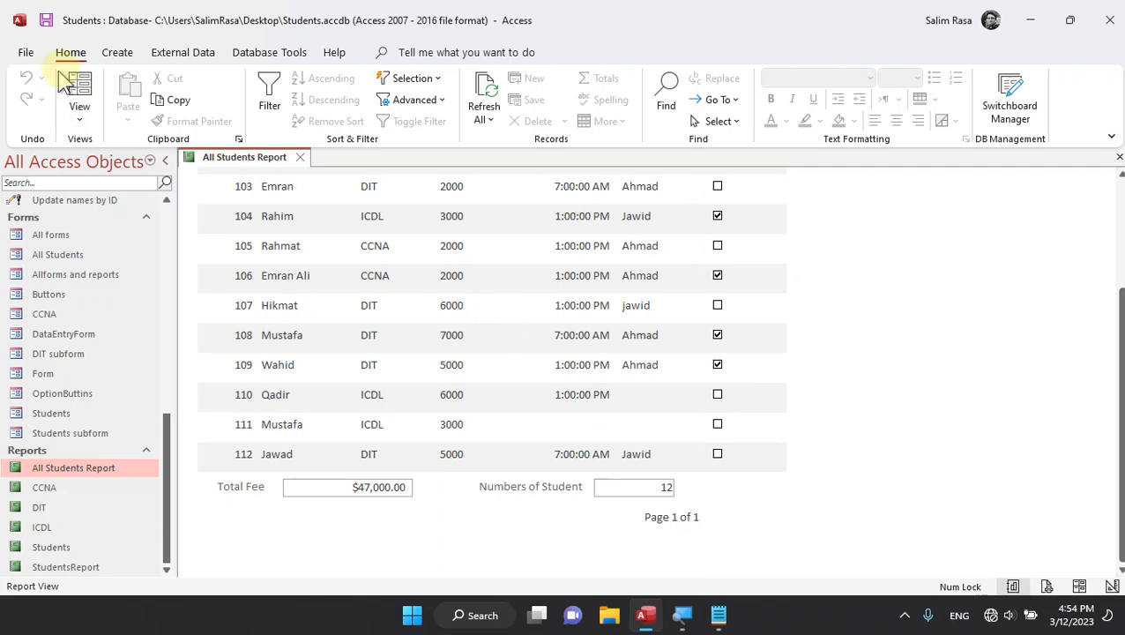
- Check the FeePaid column on the page in Print Preview, and close the preview
left_click(79, 110)
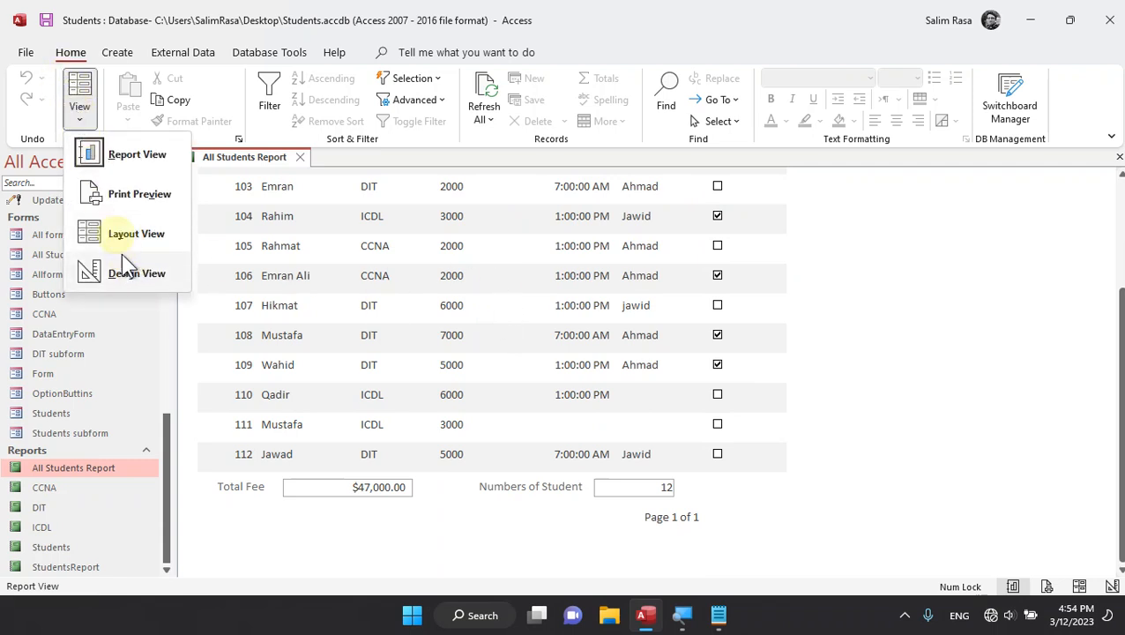
left_click(97, 194)
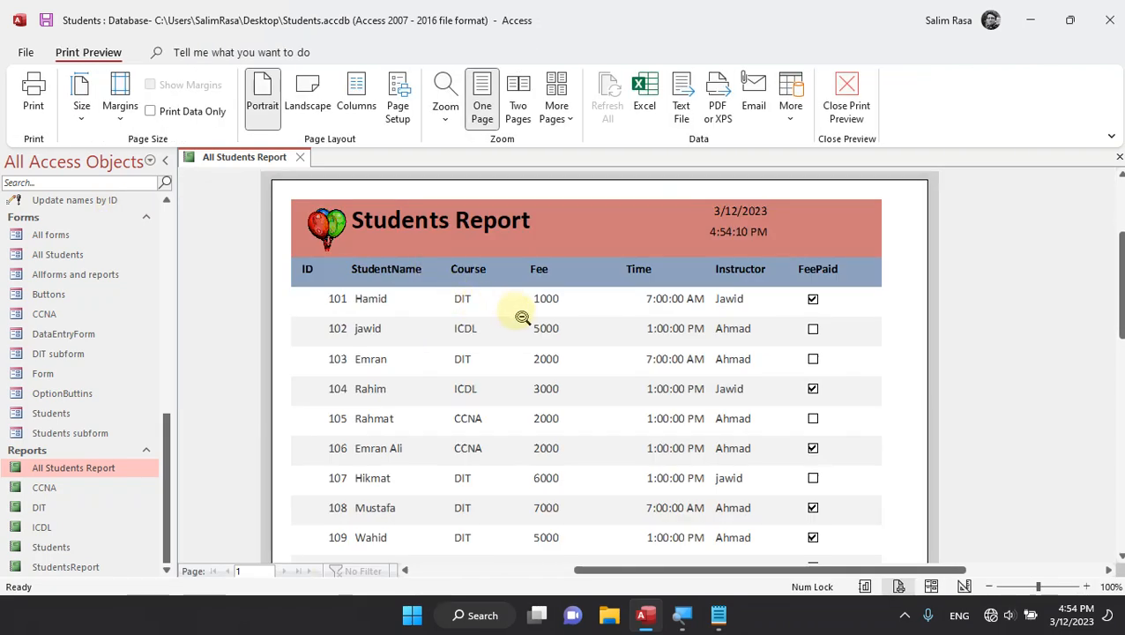
scroll(826, 284, "down", 3)
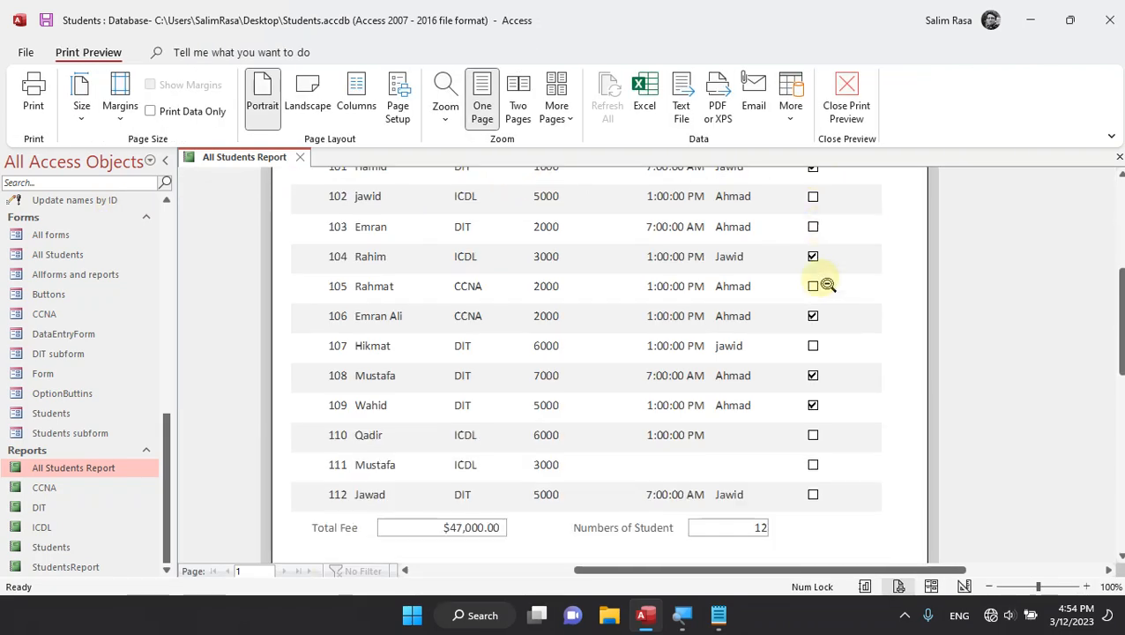
scroll(824, 284, "up", 5)
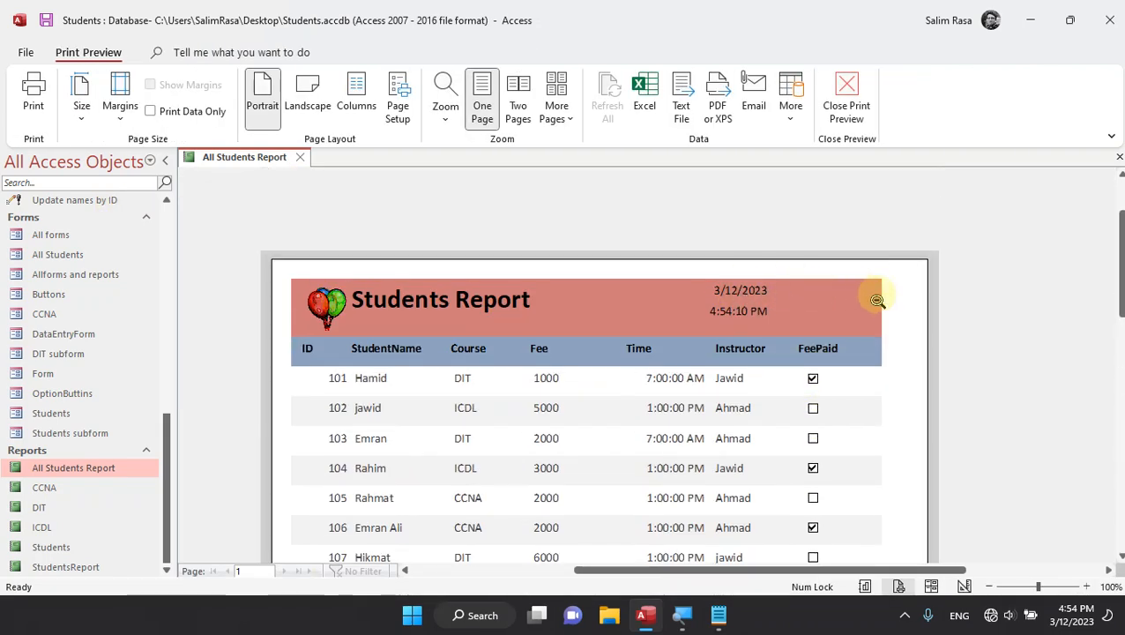
left_click(865, 79)
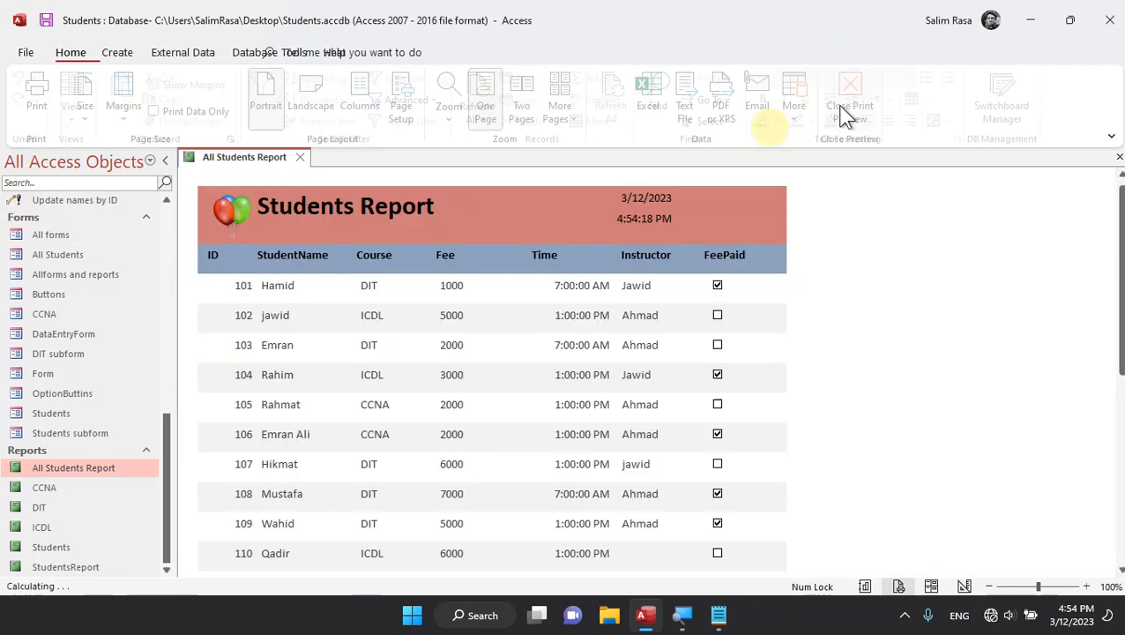
- In Design View, shift the date and time fields in the Report Header over above the FeePaid heading
left_click(81, 119)
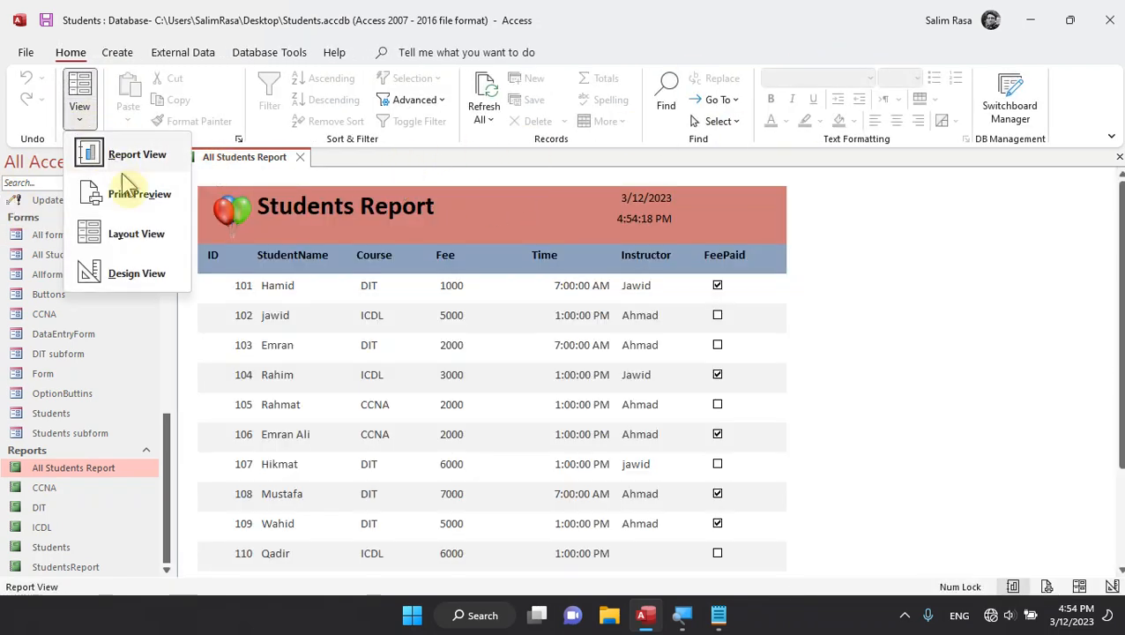
left_click(145, 273)
mouse_move(720, 211)
left_mouse_down()
mouse_move(585, 242)
mouse_move(720, 227)
left_mouse_up()
left_click(596, 250)
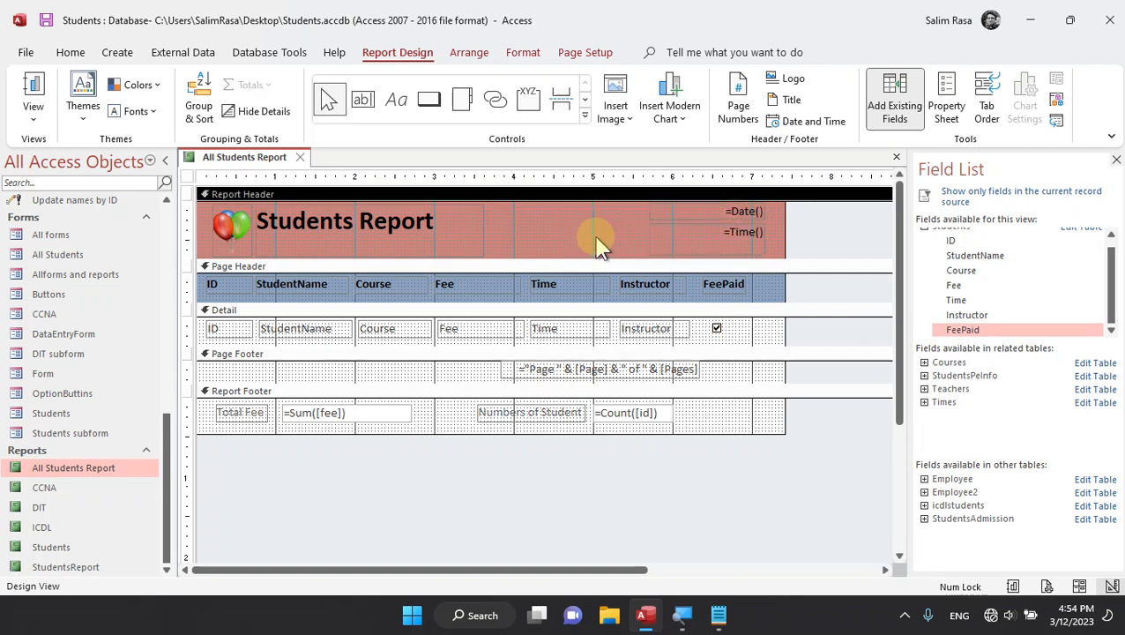
- Preview the report for printing and examine the whole page and its header up close
left_click(35, 119)
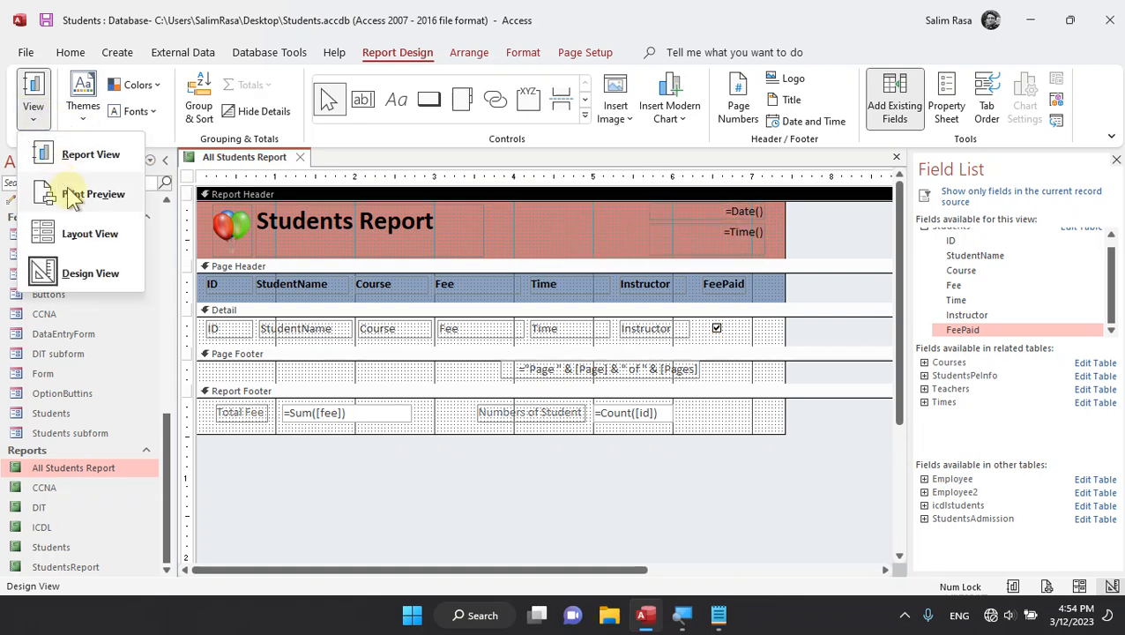
left_click(72, 191)
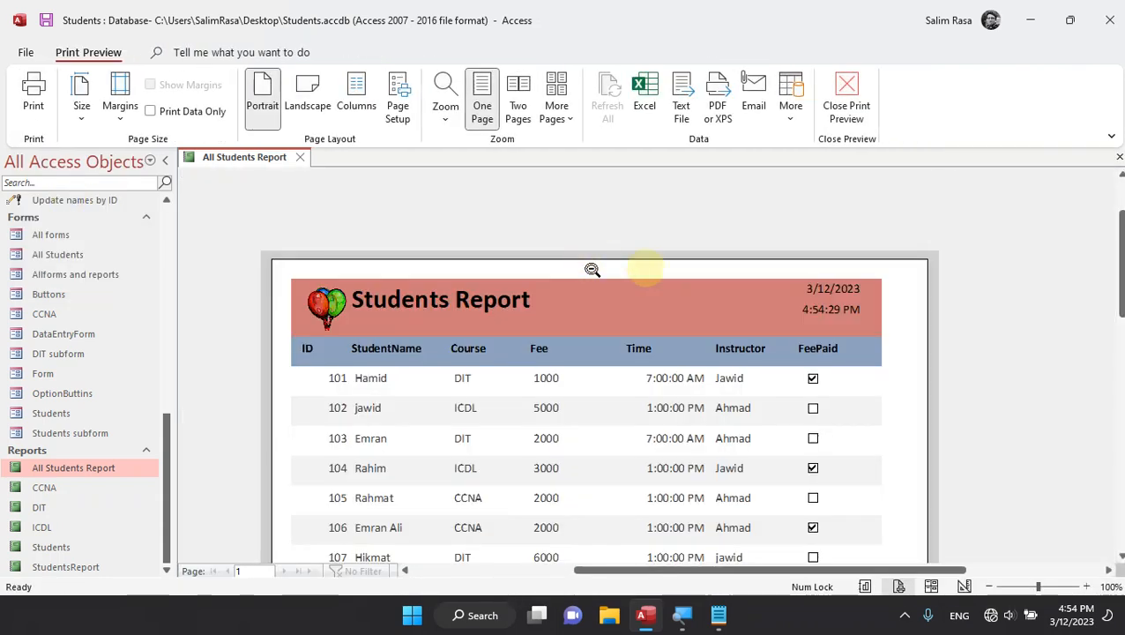
left_click(735, 308)
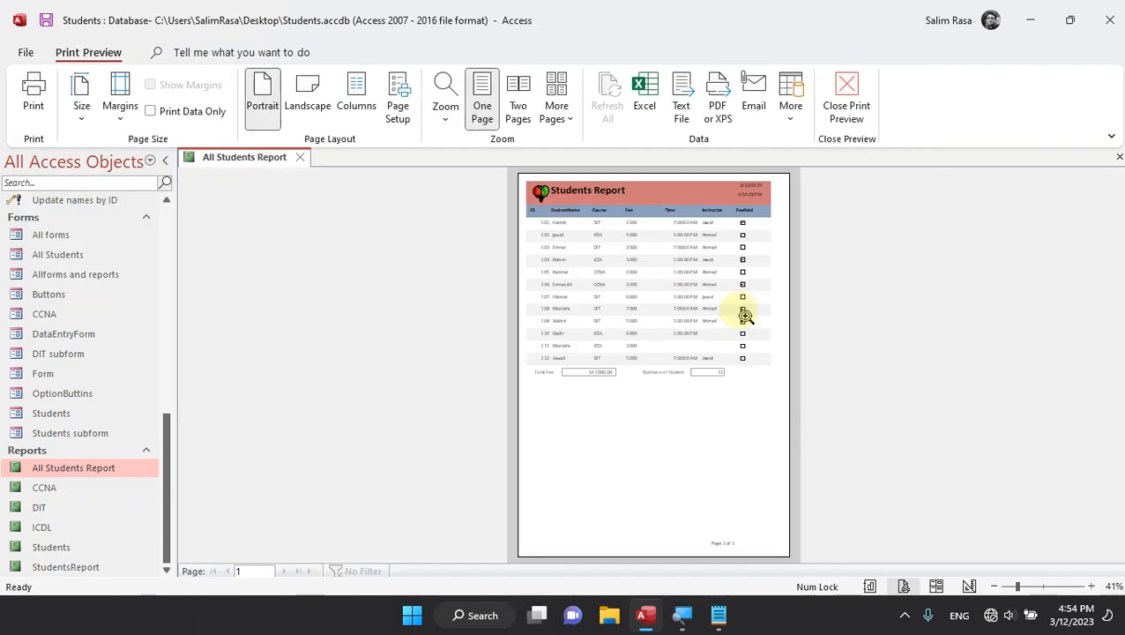
left_click(684, 298)
scroll(687, 306, "up", 3)
scroll(686, 307, "up", 2)
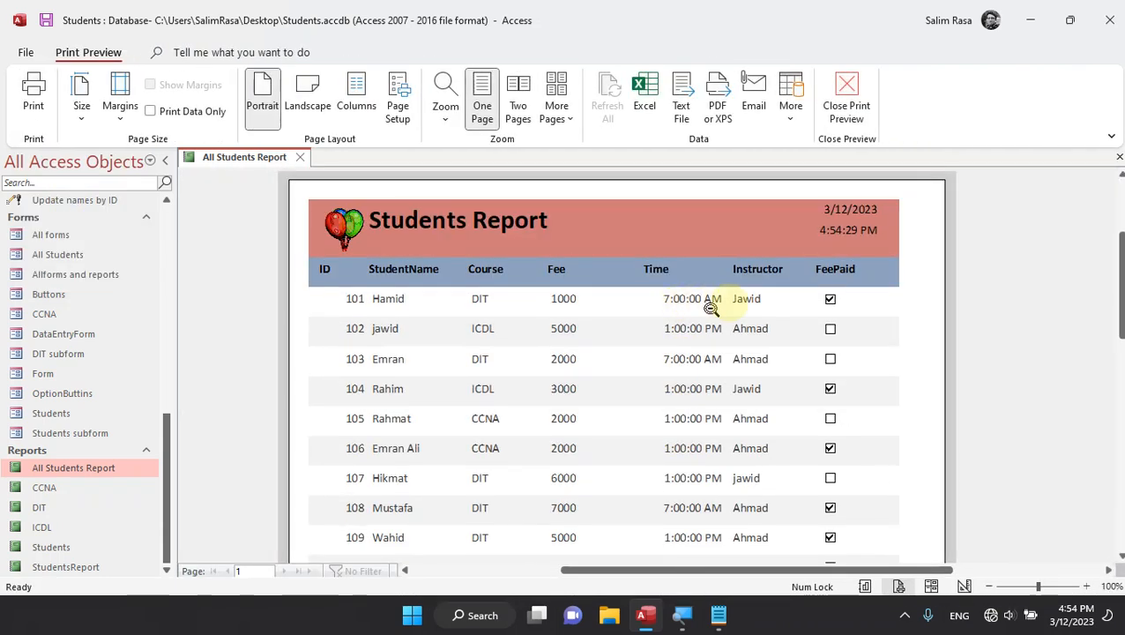
- Look over the report's header and rows in the preview, and check the available paper sizes and margin presets
scroll(855, 310, "down", 2)
scroll(853, 319, "up", 2)
scroll(820, 326, "up", 2)
scroll(787, 331, "down", 2)
scroll(749, 331, "up", 2)
scroll(625, 326, "down", 2)
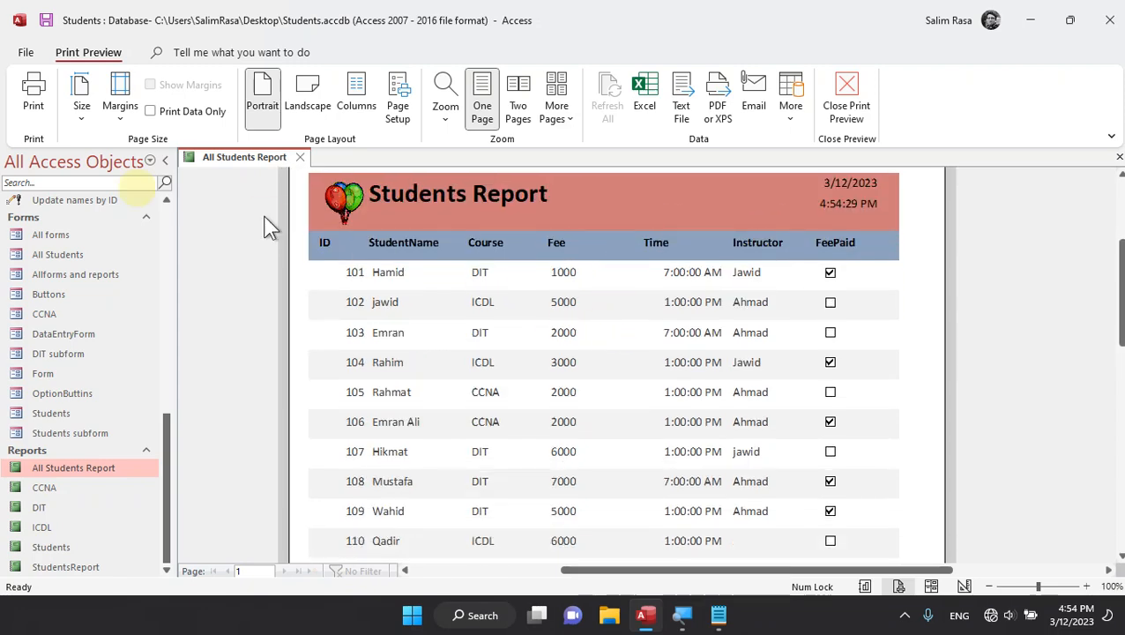
left_click(79, 104)
left_click(122, 104)
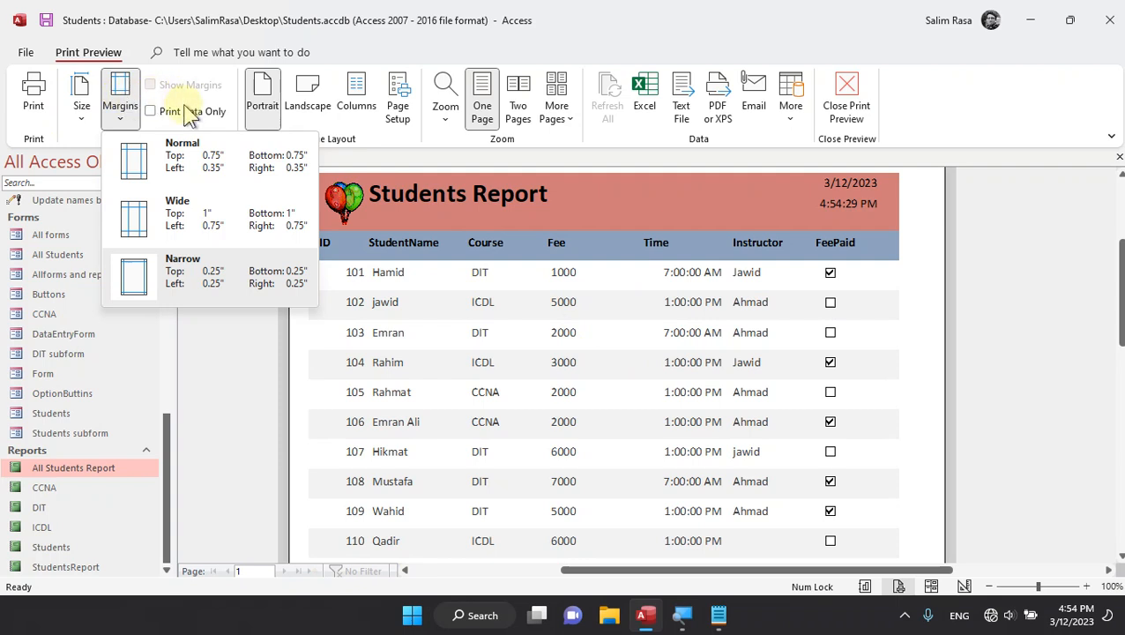
- Try the Print Data Only option on the report preview and turn it off again
left_click(194, 124)
left_click(177, 123)
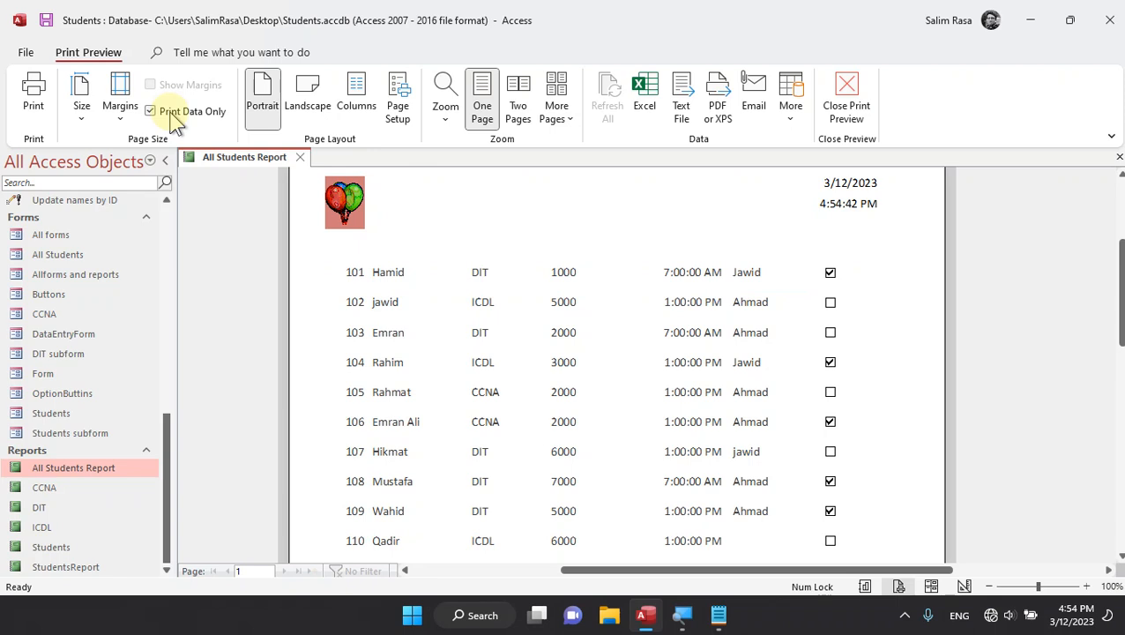
left_click(176, 124)
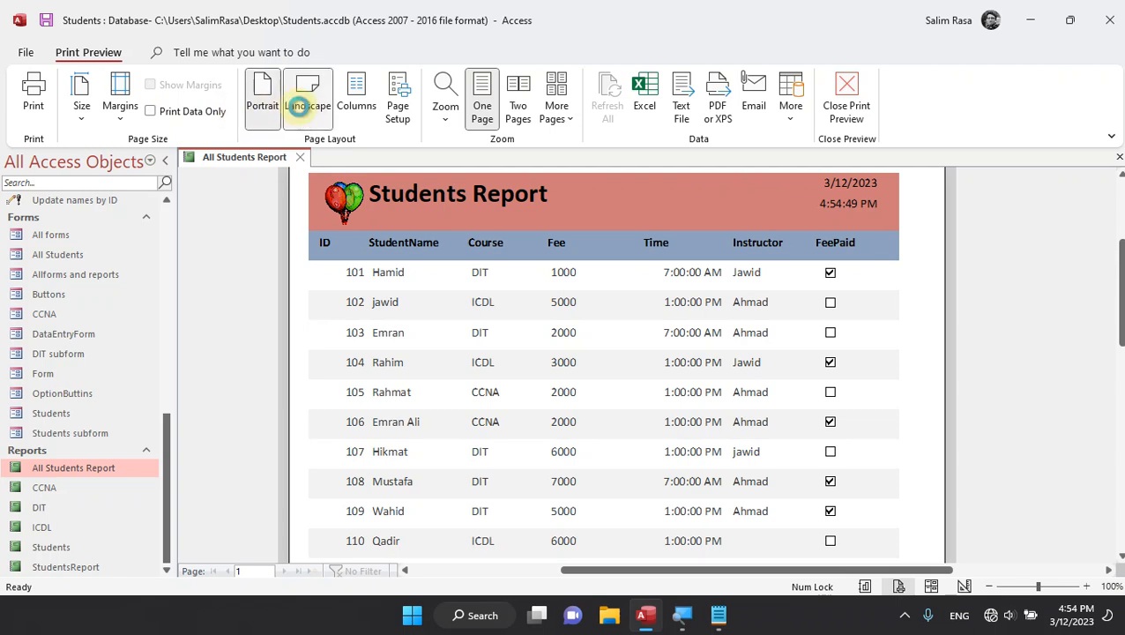
- Preview the report in landscape orientation down to its totals, and return the page to portrait
left_click(304, 115)
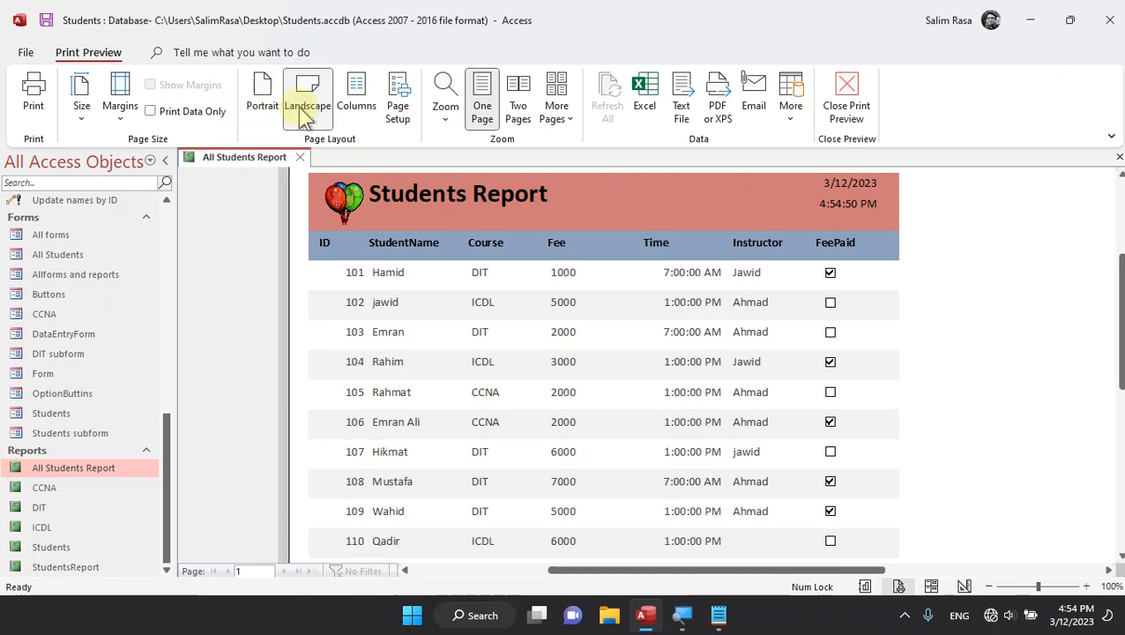
left_click(989, 587)
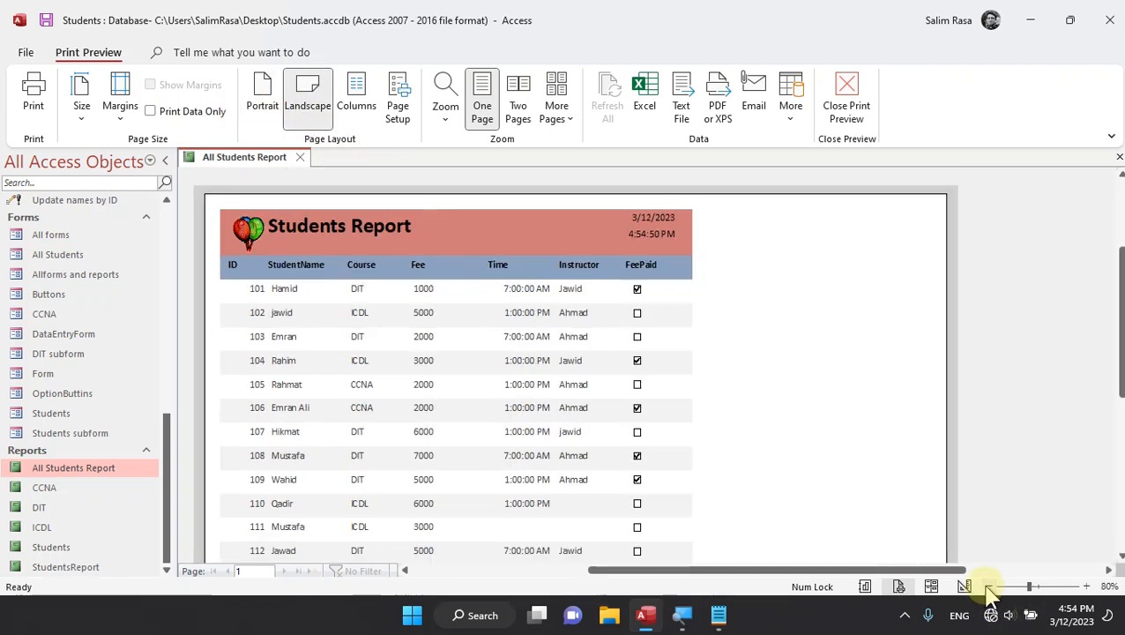
scroll(670, 509, "down", 5)
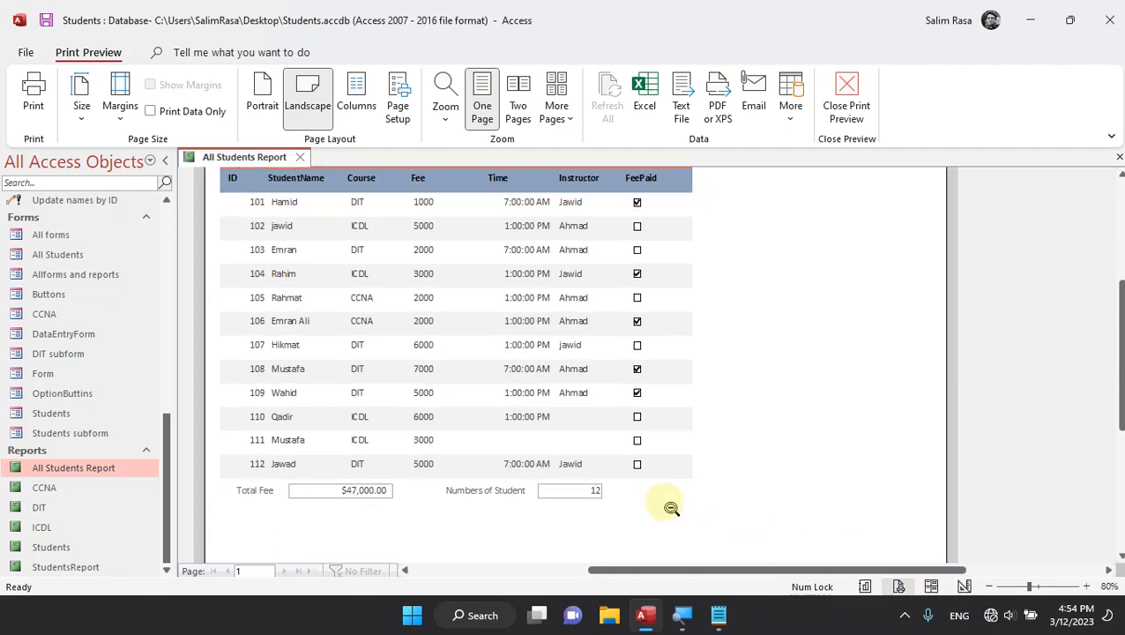
scroll(667, 509, "up", 5)
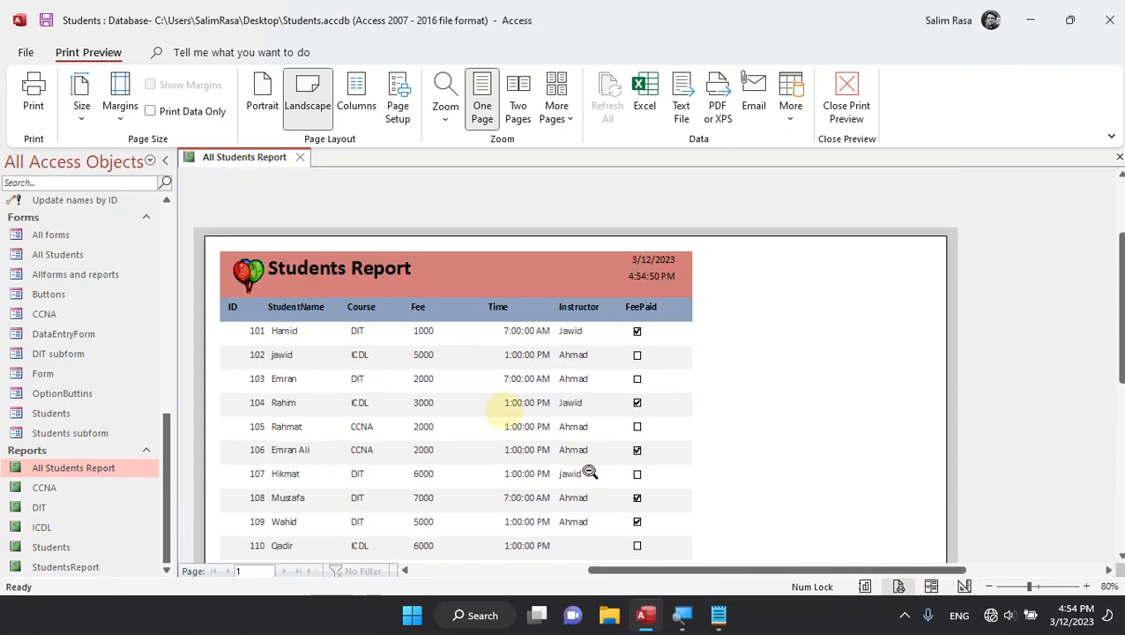
left_click(264, 84)
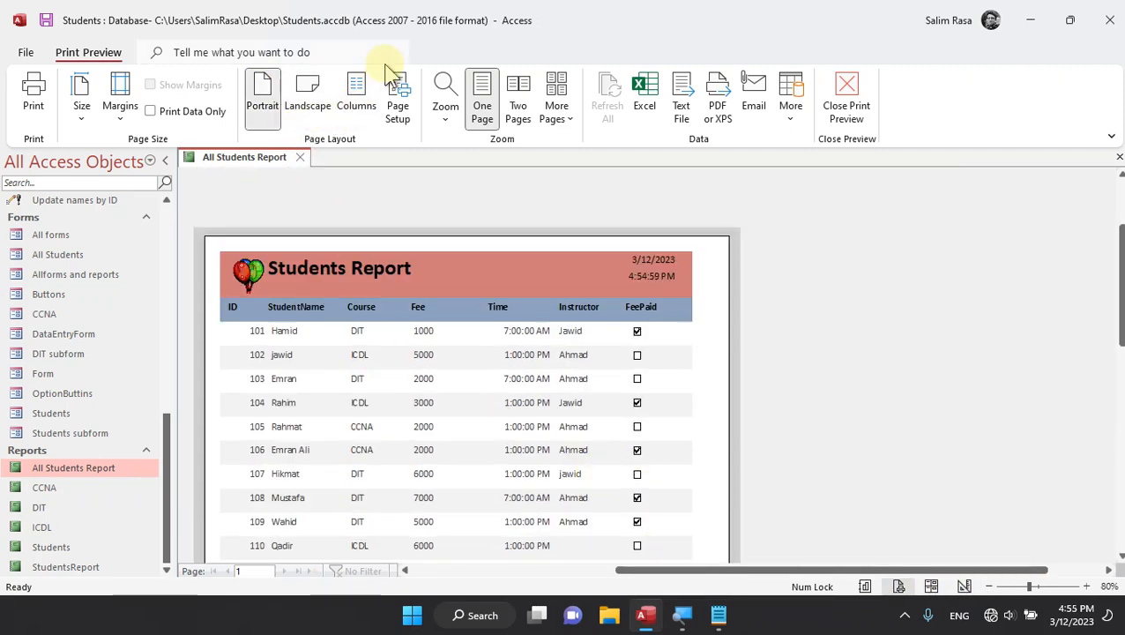
- Try laying the report out in 2 columns, accepting the space limitation, and examine the page down to its footer
left_click(354, 104)
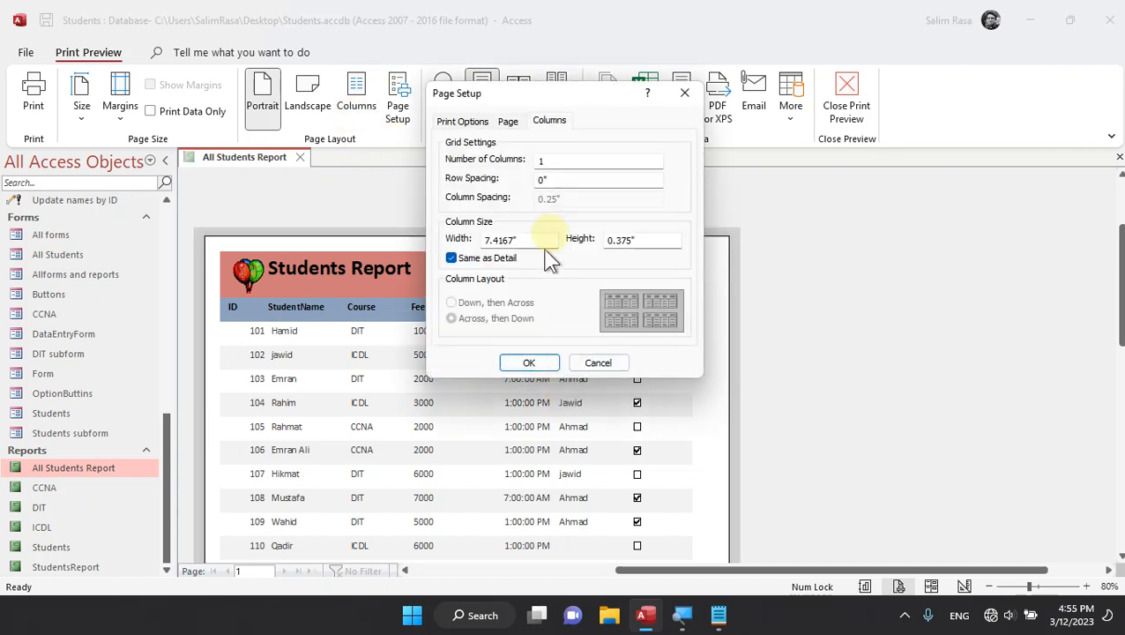
double_click(561, 164)
type("2")
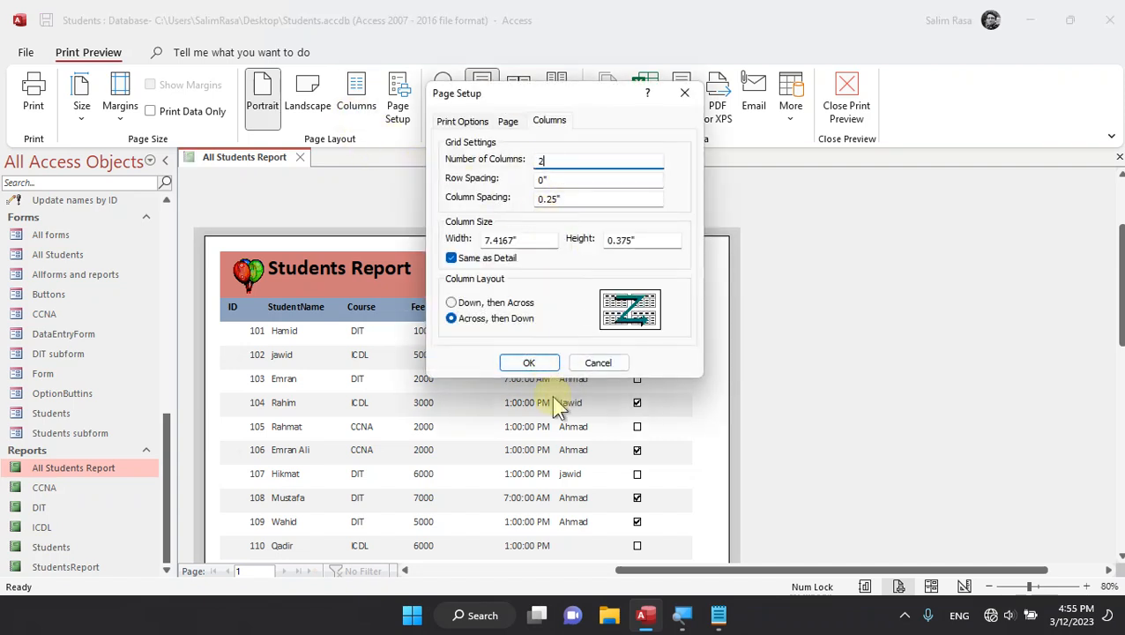
left_click(536, 364)
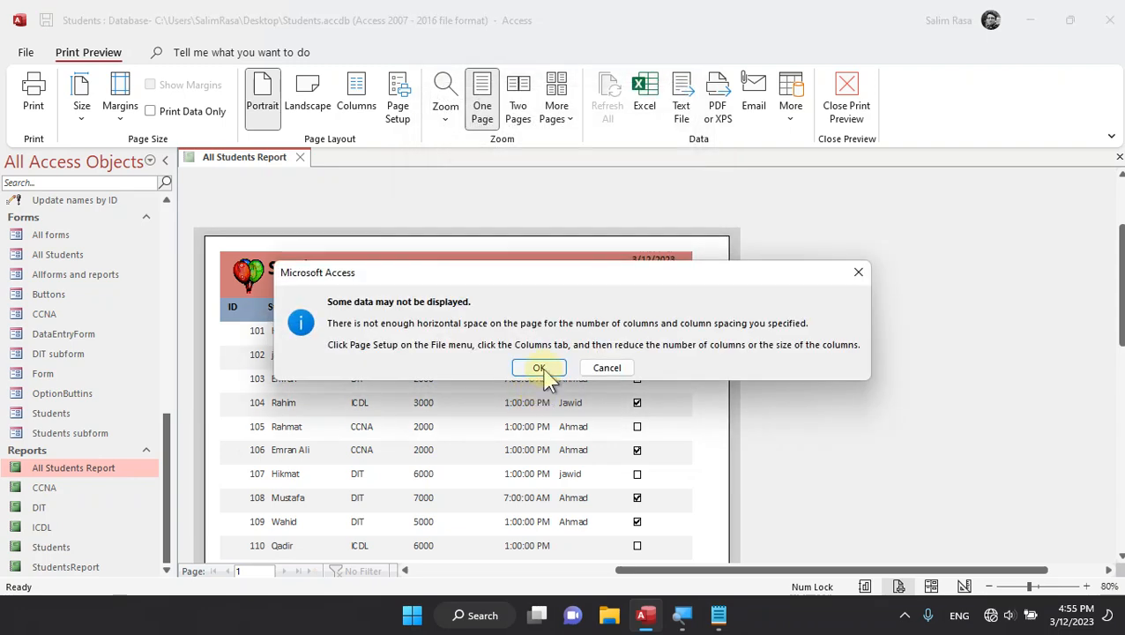
left_click(544, 370)
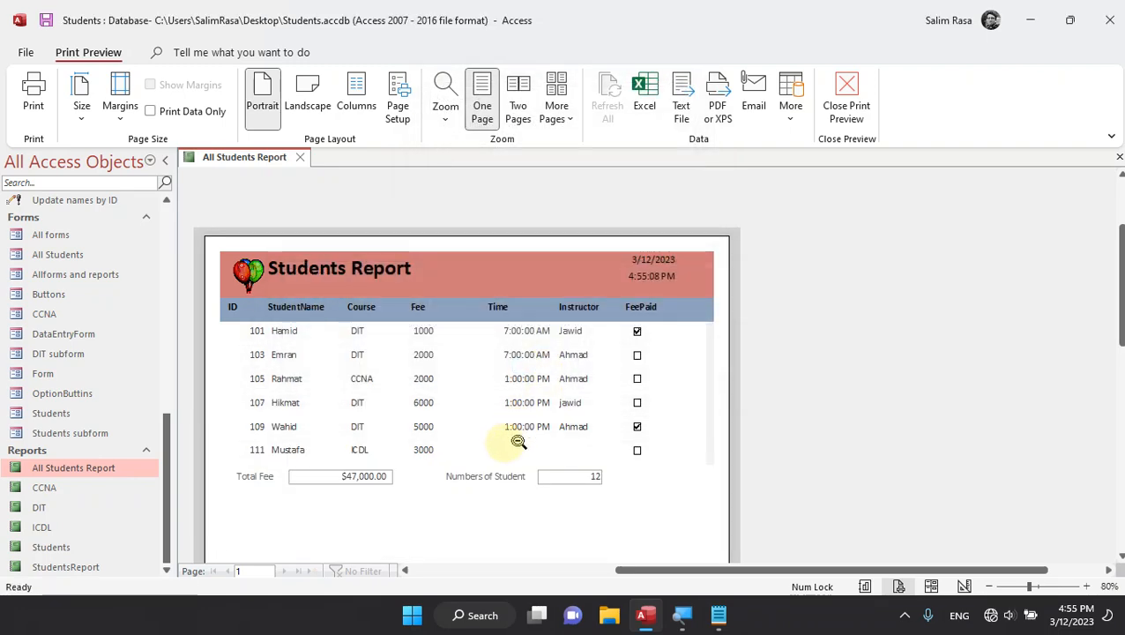
scroll(502, 470, "down", 6)
scroll(489, 488, "down", 1)
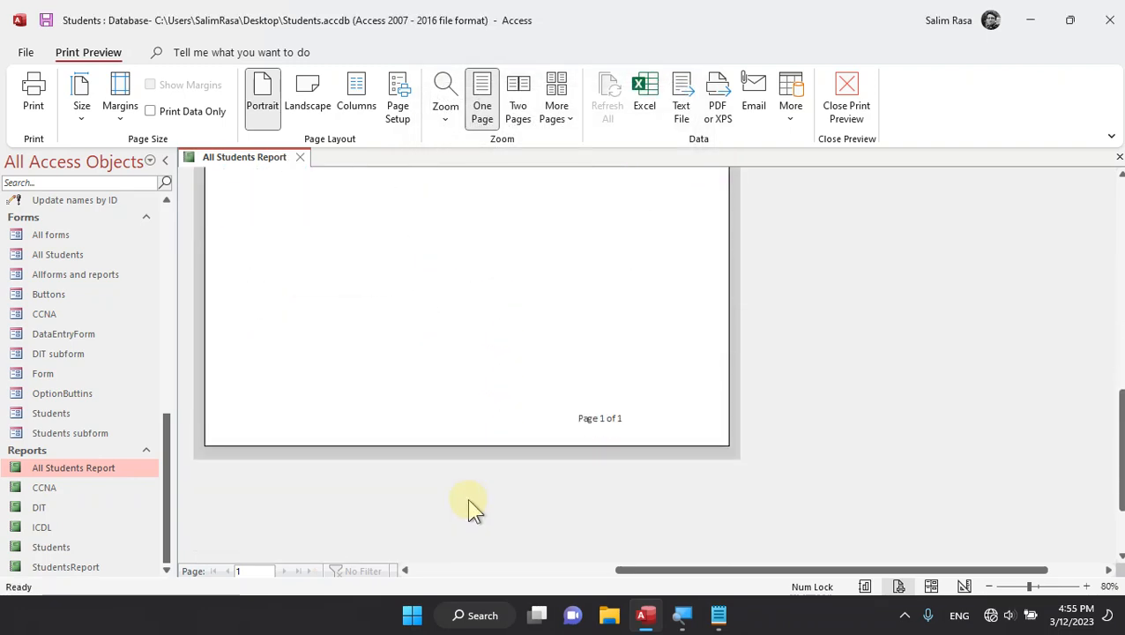
scroll(477, 497, "up", 3)
scroll(371, 427, "up", 3)
scroll(369, 426, "down", 6)
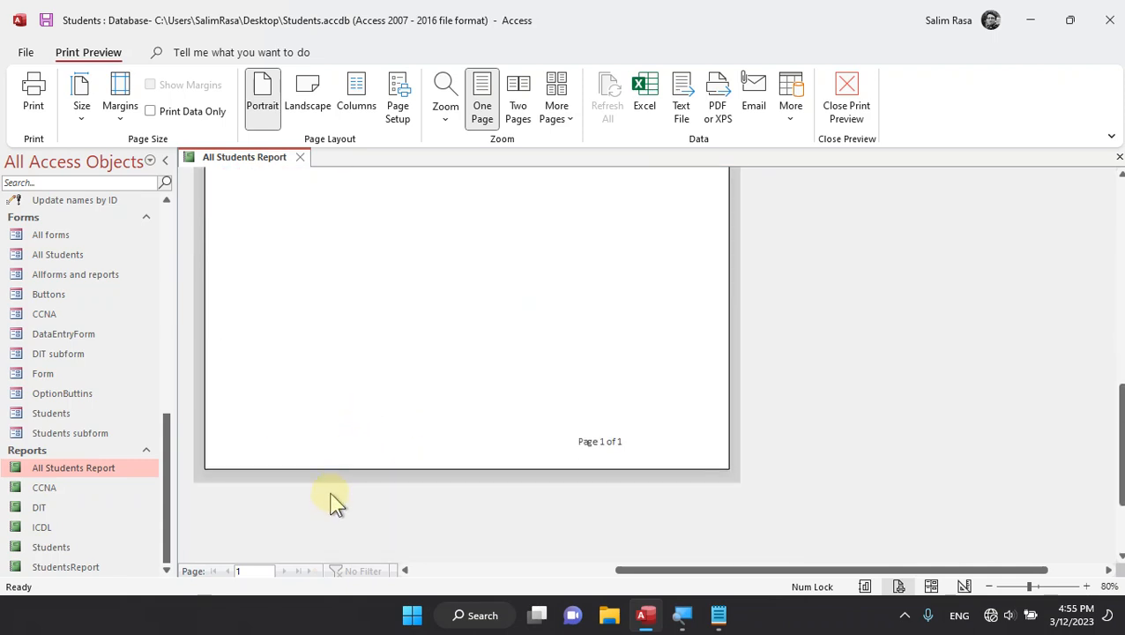
scroll(333, 501, "up", 3)
- Set the report's number of columns back to 1 and check the rows on the page
left_click(353, 109)
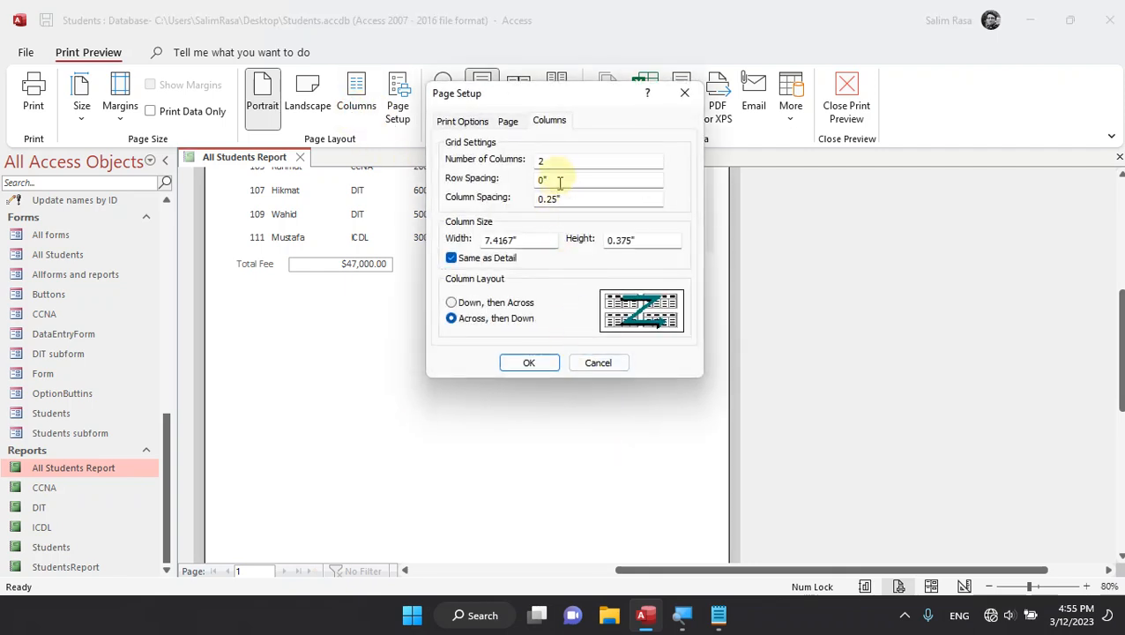
key("BackSpace")
type("1")
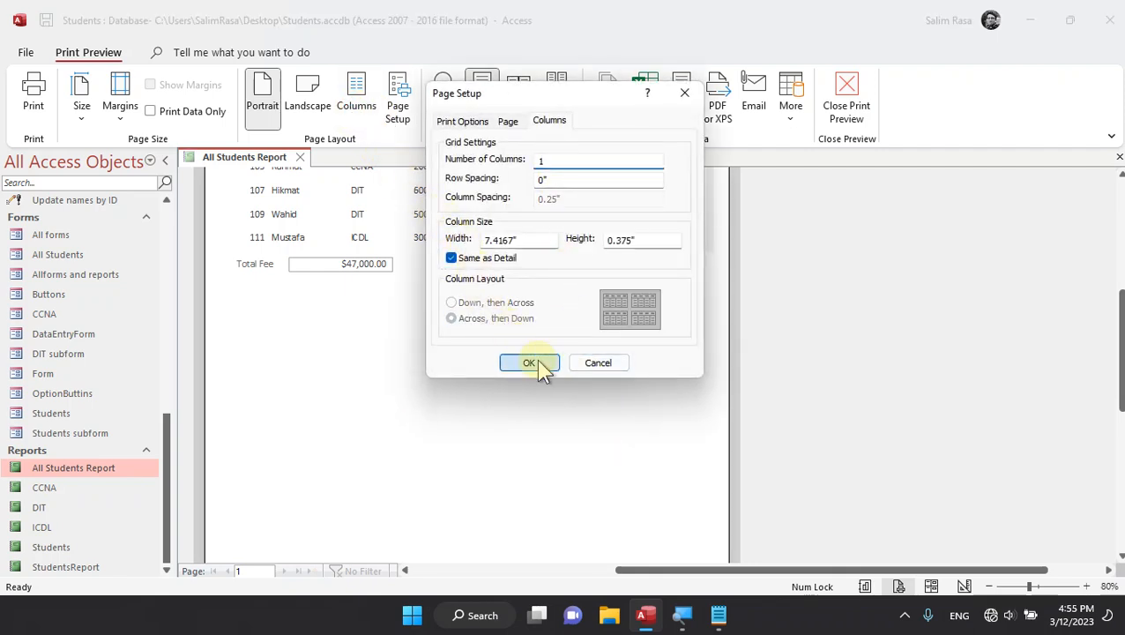
left_click(535, 364)
scroll(494, 423, "up", 2)
scroll(495, 414, "down", 1)
scroll(497, 407, "up", 1)
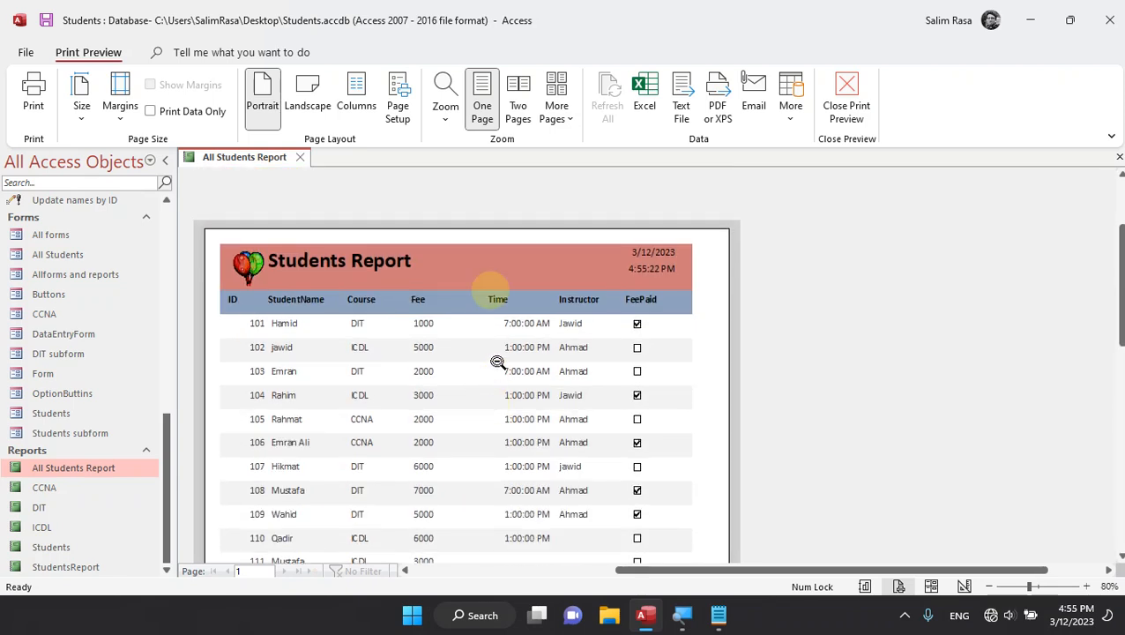
- Review the margins, orientation and paper size in the report's page setup and accept the settings
left_click(397, 98)
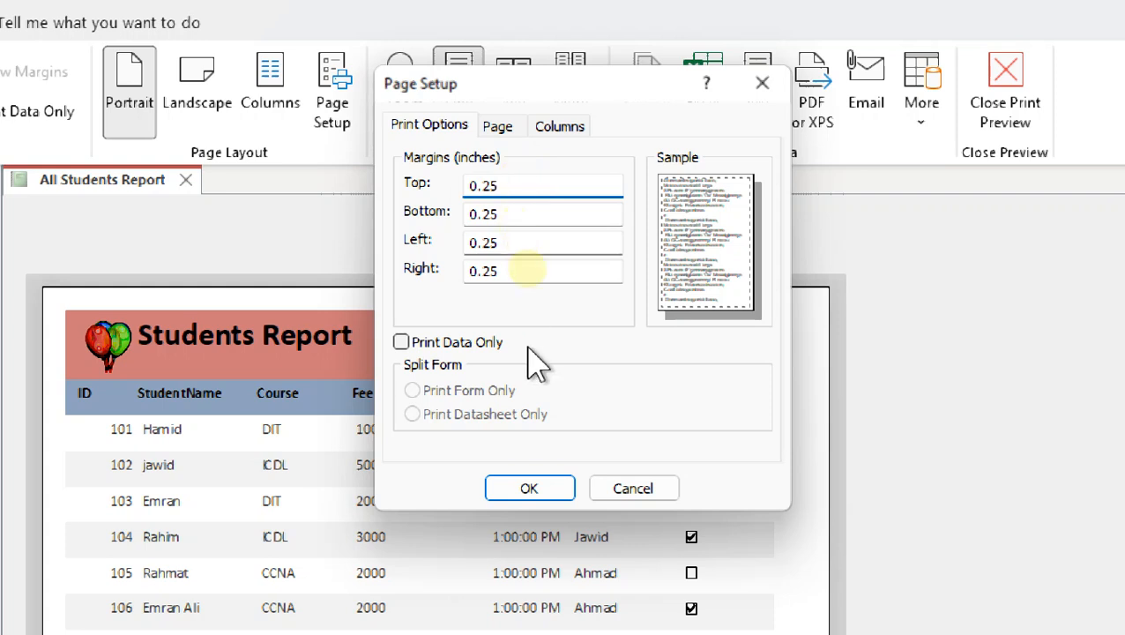
left_click(479, 344)
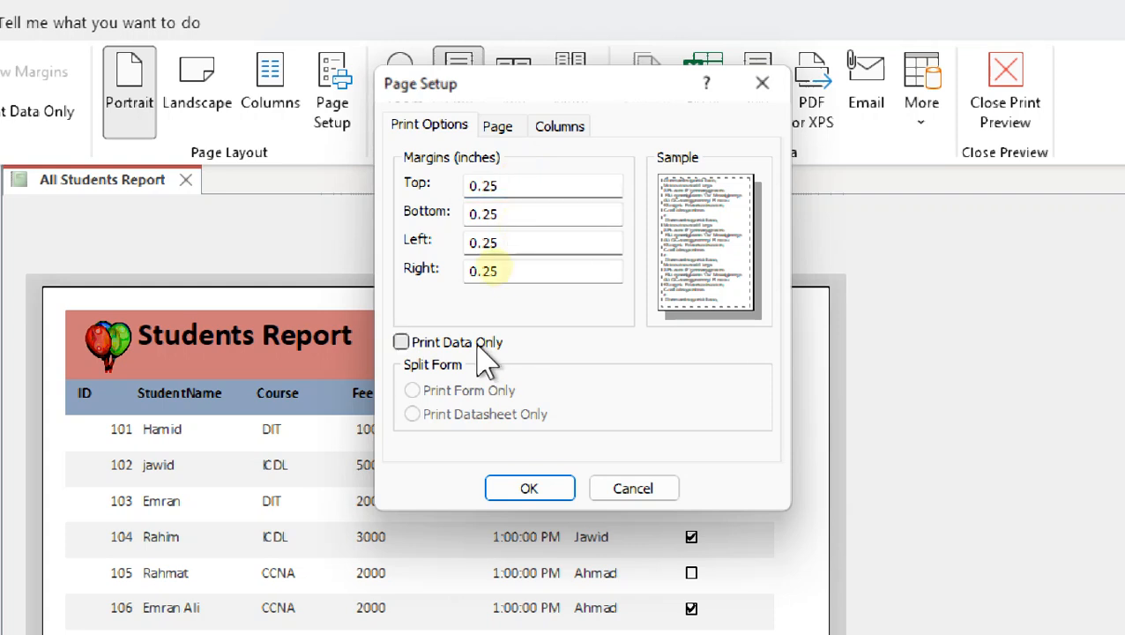
left_click(497, 126)
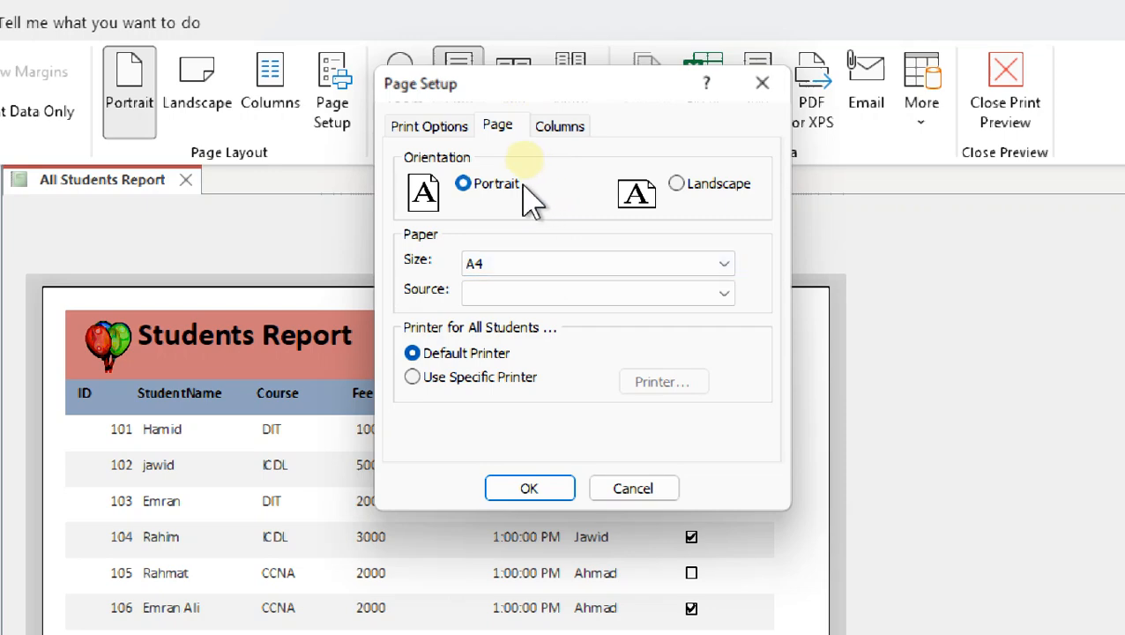
left_click(532, 490)
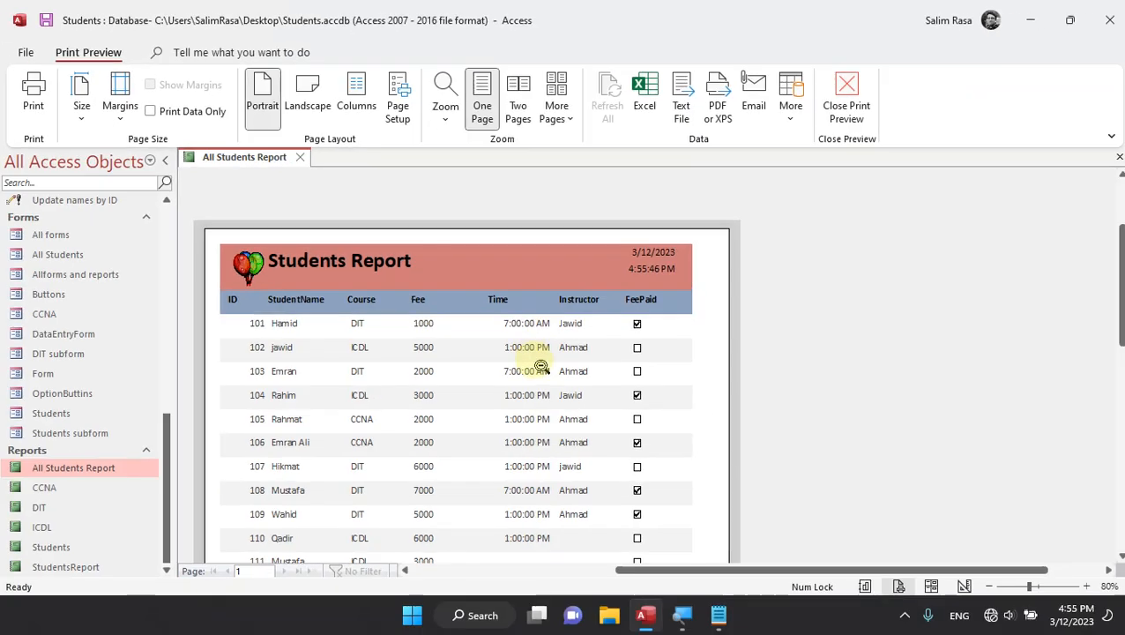
- View the report in the two-page and twelve-page layouts, and return to the one-page view
left_click(520, 124)
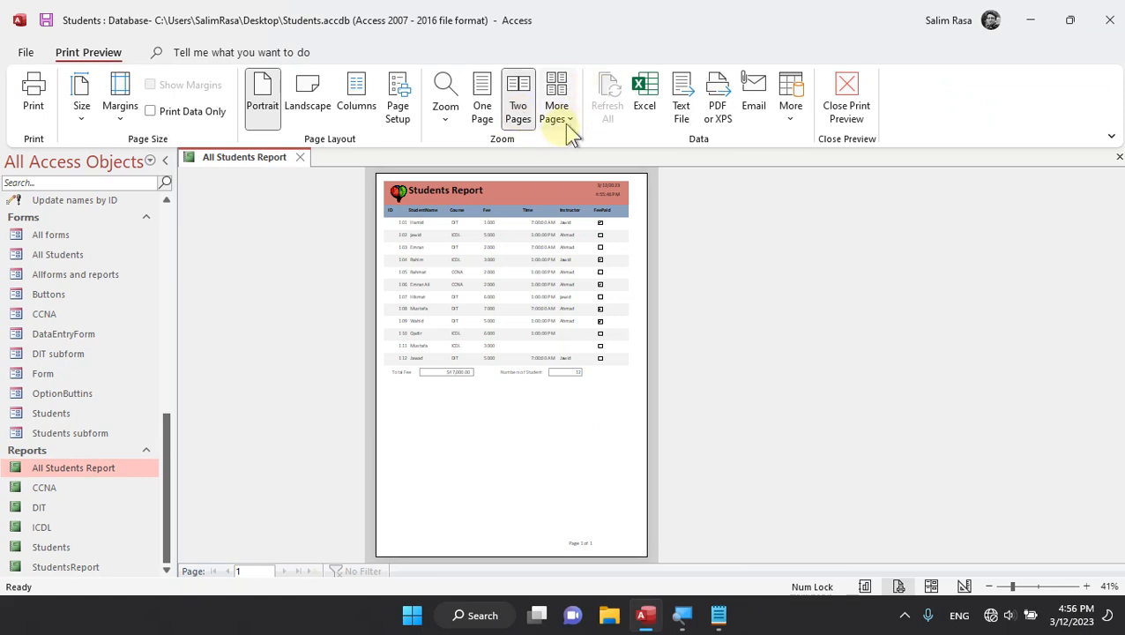
left_click(521, 388)
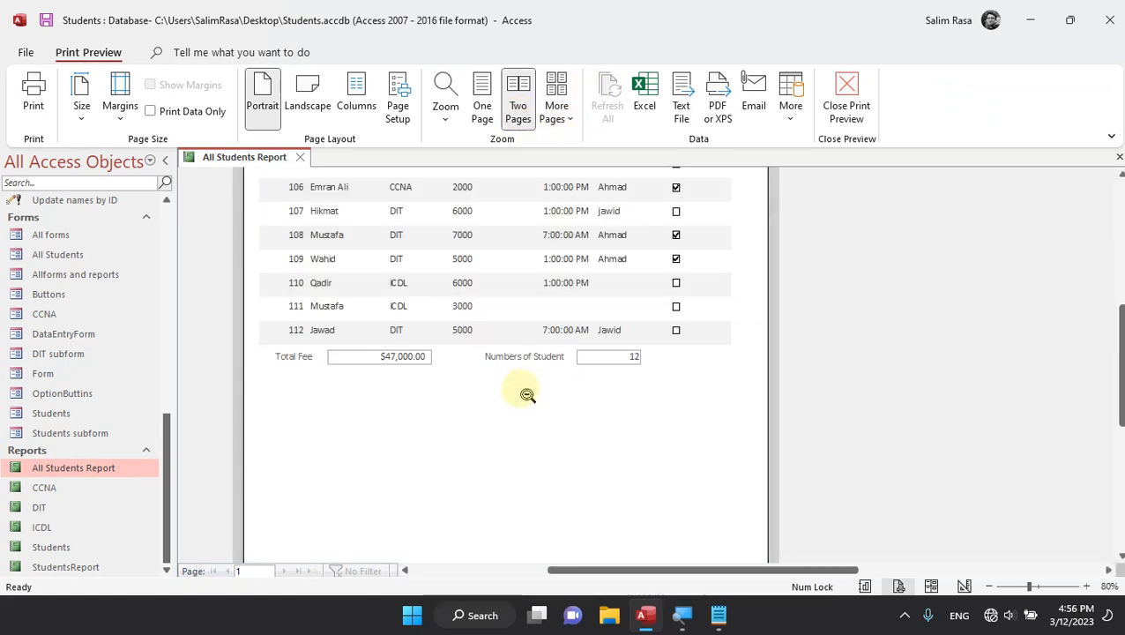
left_click(527, 394)
left_click(557, 104)
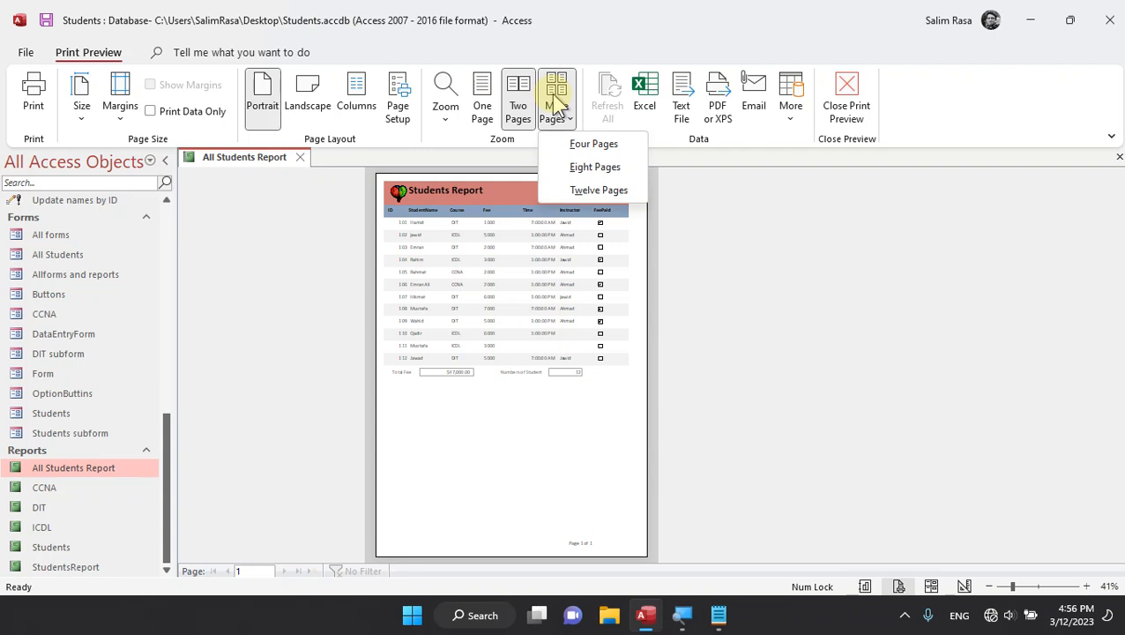
left_click(589, 192)
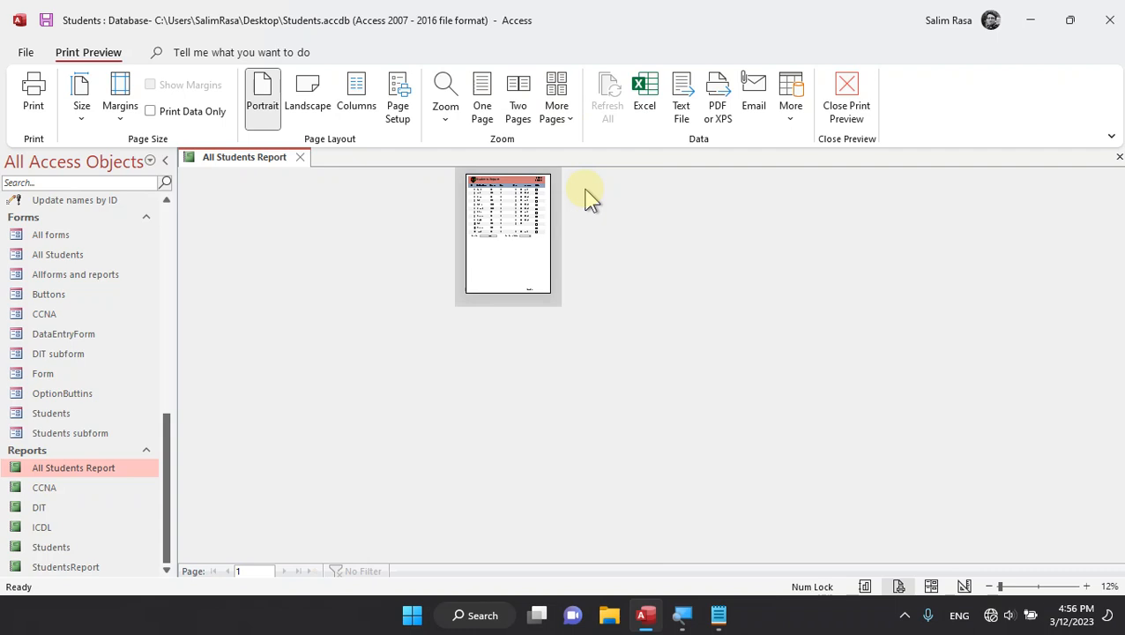
left_click(484, 113)
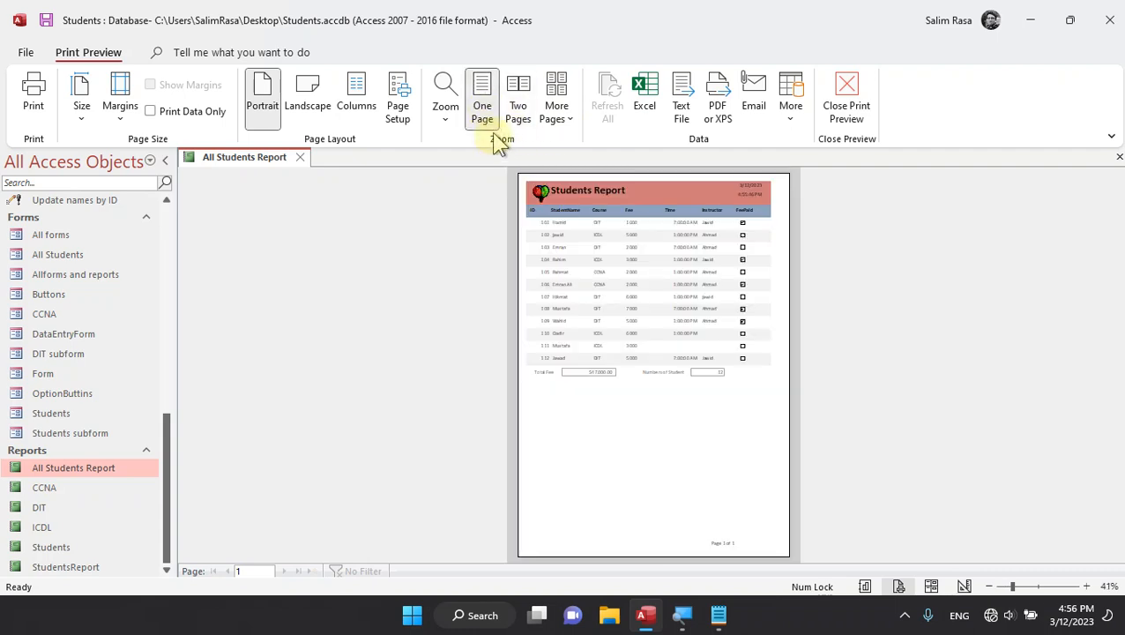
- Zoom the preview to 100% and look at the totals below the student rows
left_click(447, 122)
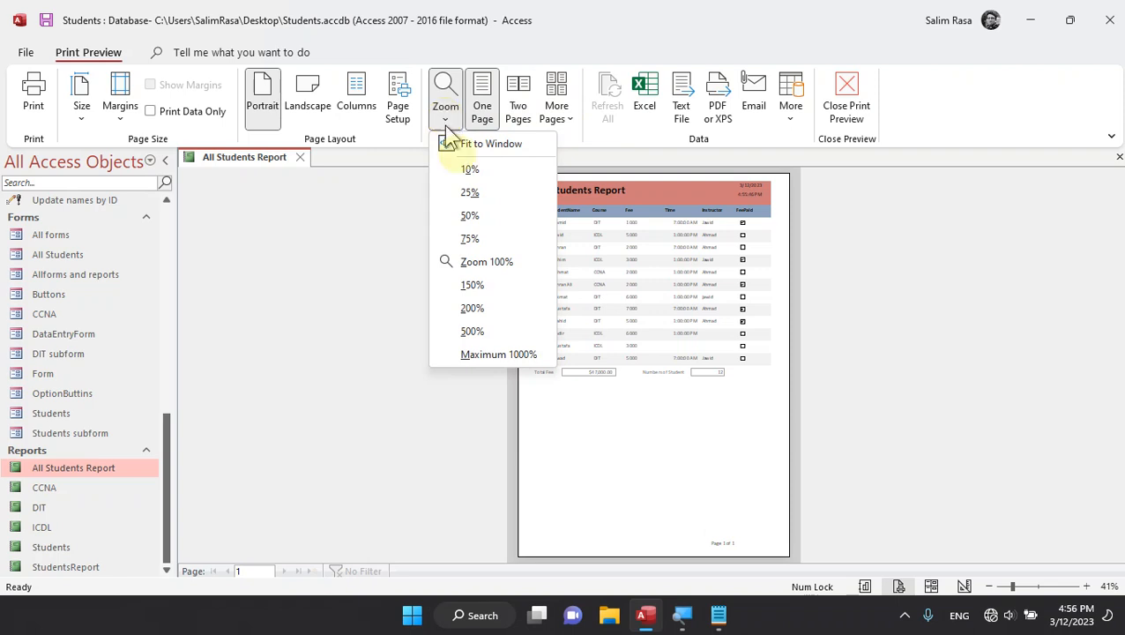
left_click(485, 262)
scroll(586, 392, "down", 5)
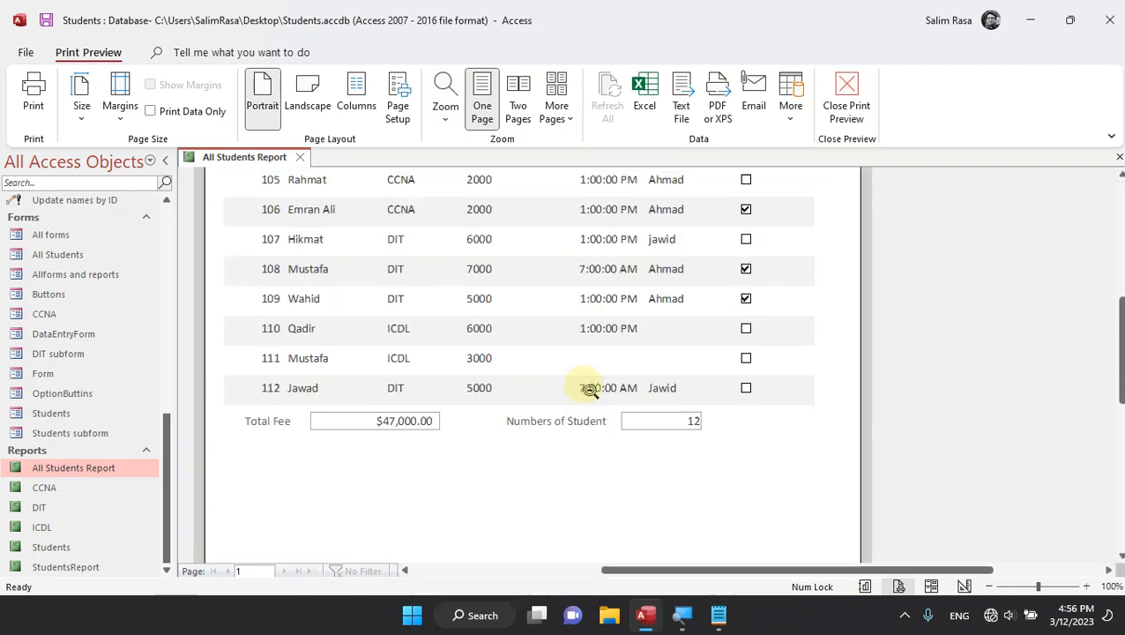
scroll(588, 391, "up", 5)
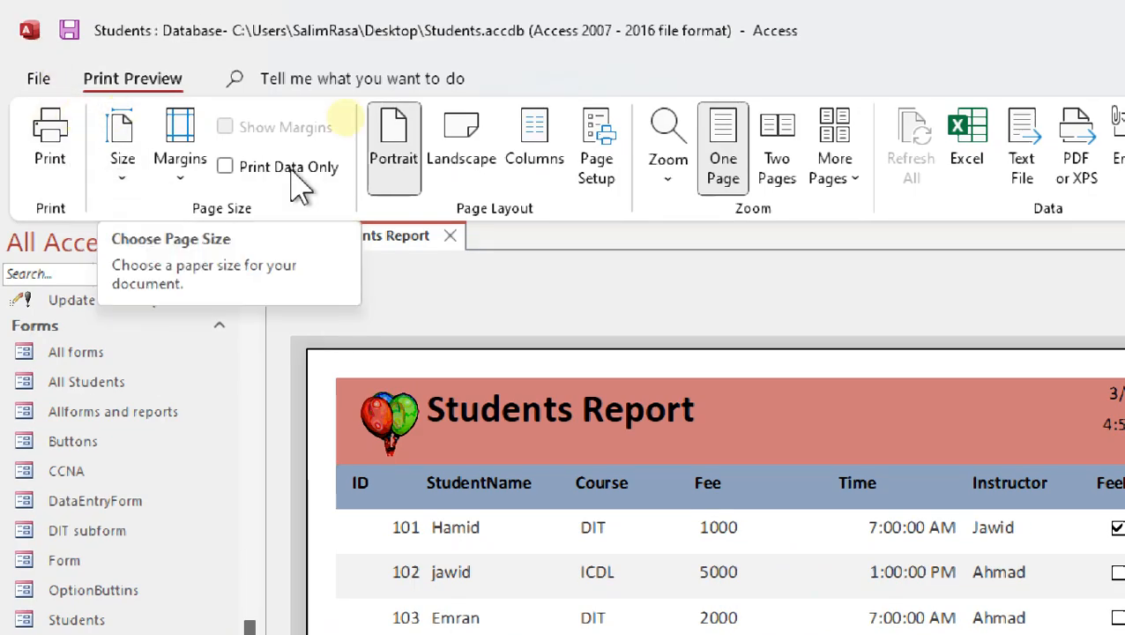
left_click(36, 119)
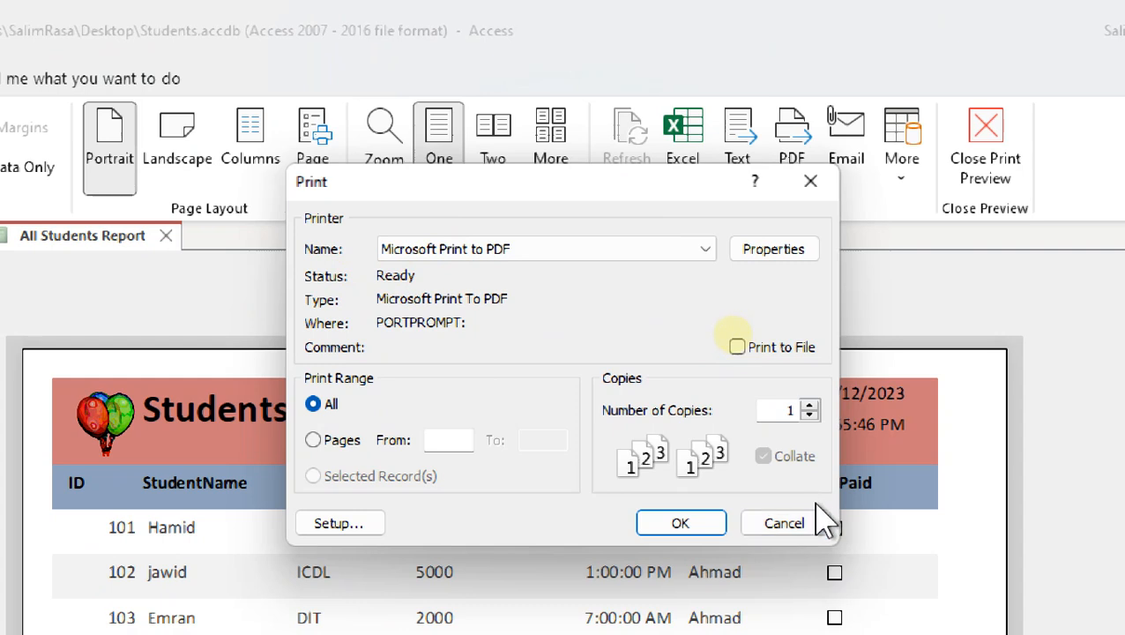
left_click(471, 250)
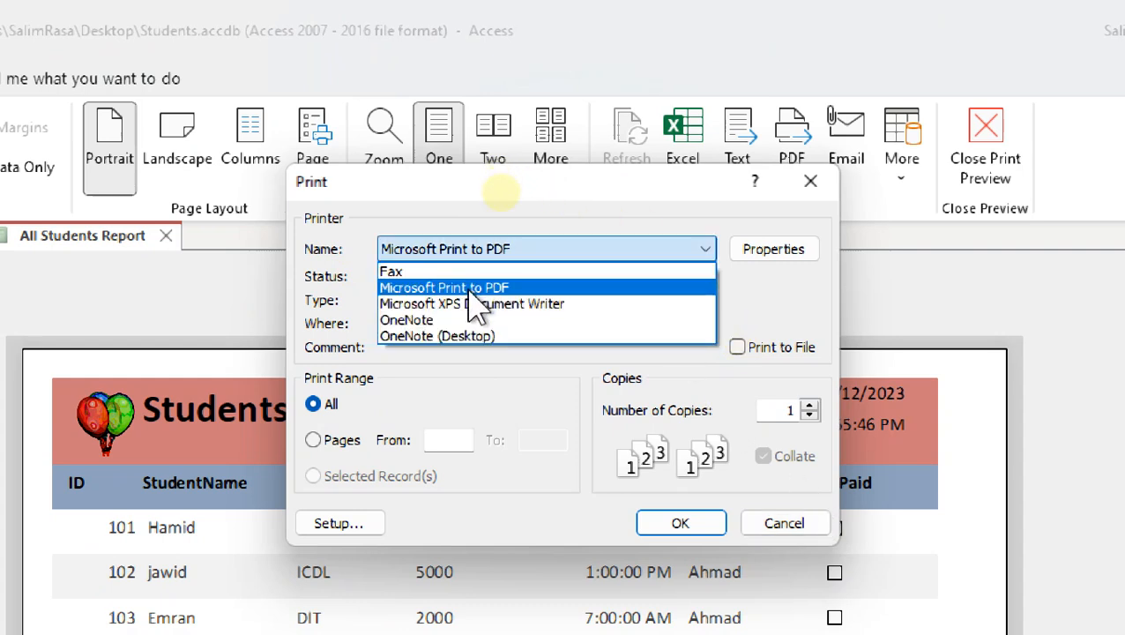
left_click(467, 288)
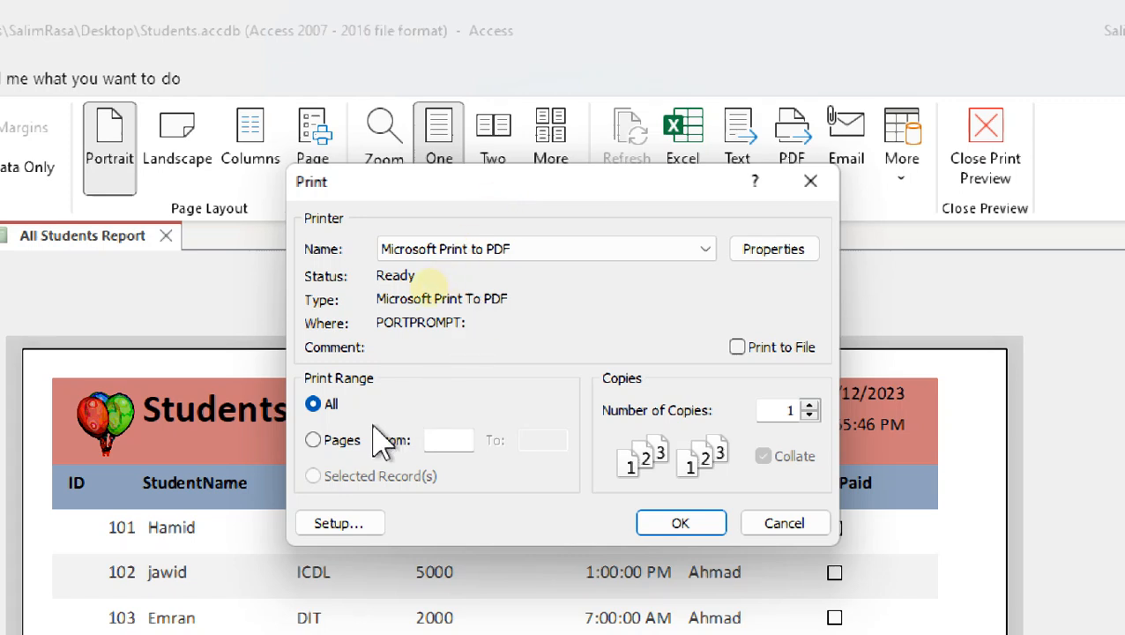
left_click(337, 441)
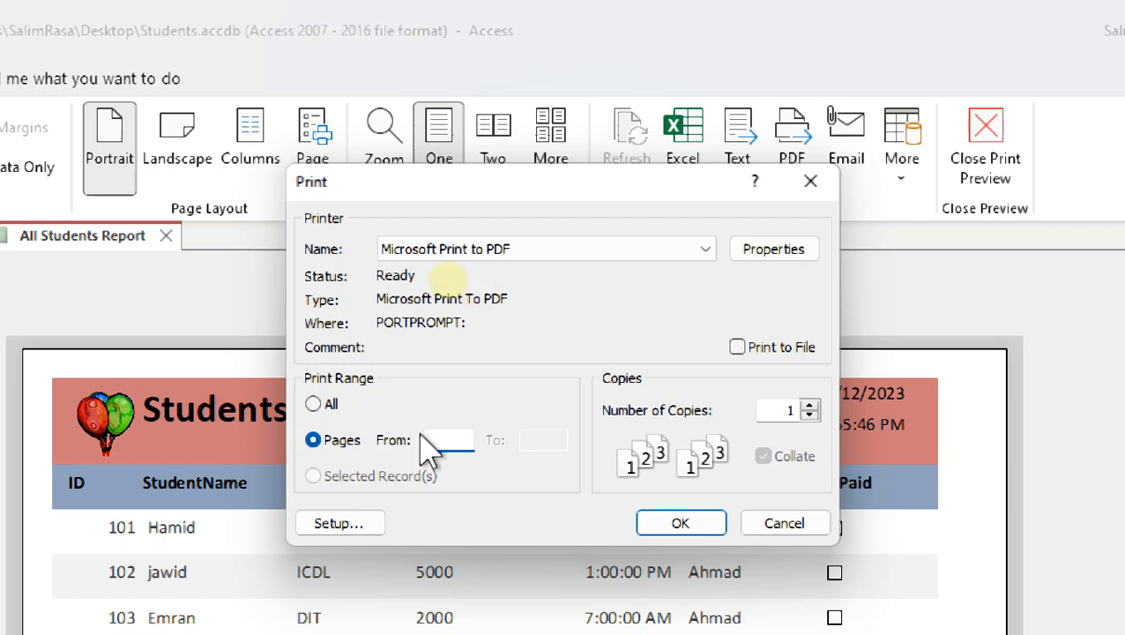
left_click(313, 404)
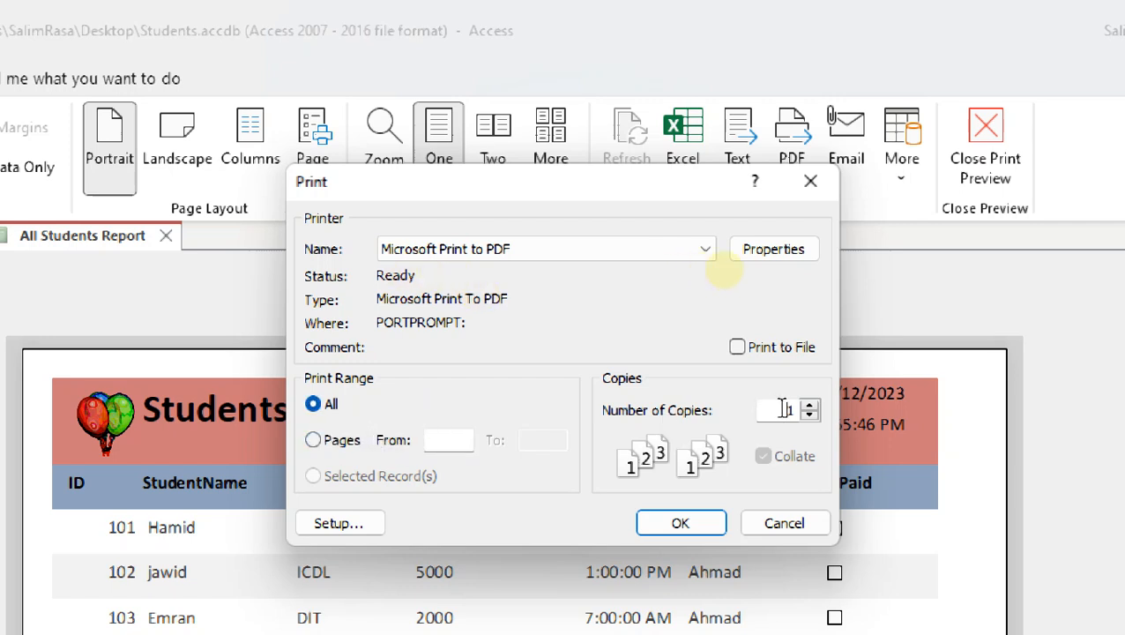
type("3")
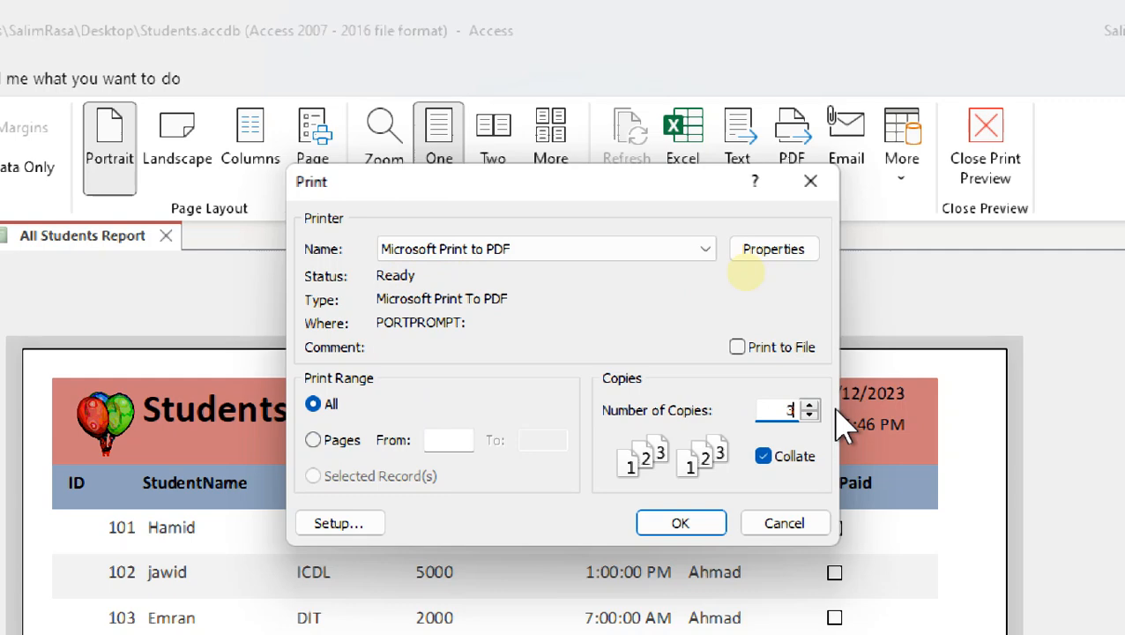
key("BackSpace")
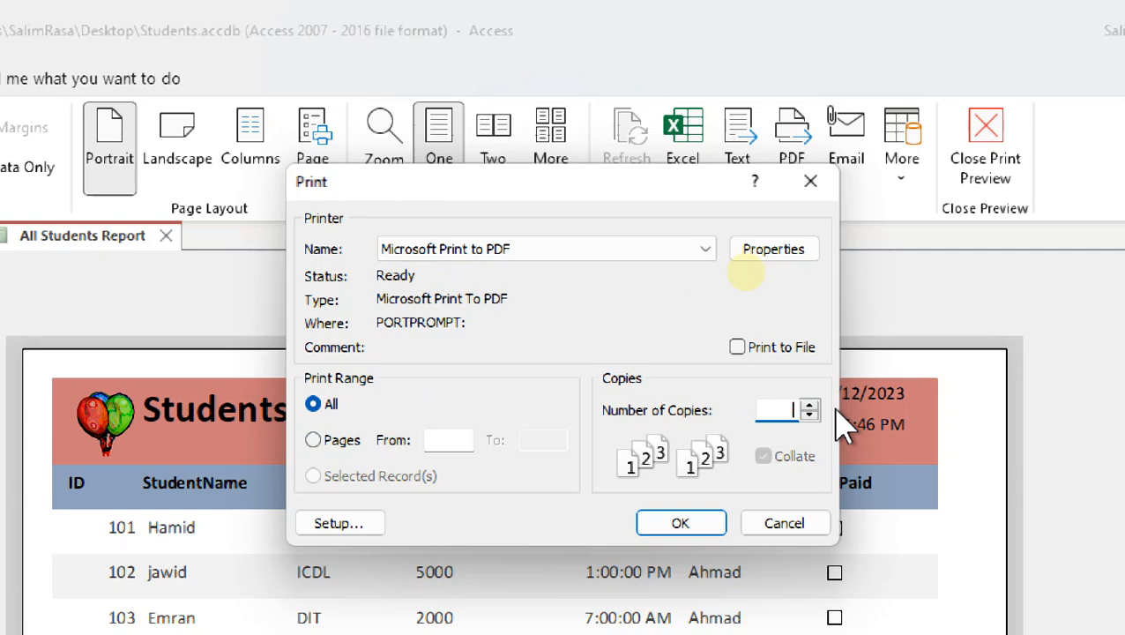
type("1")
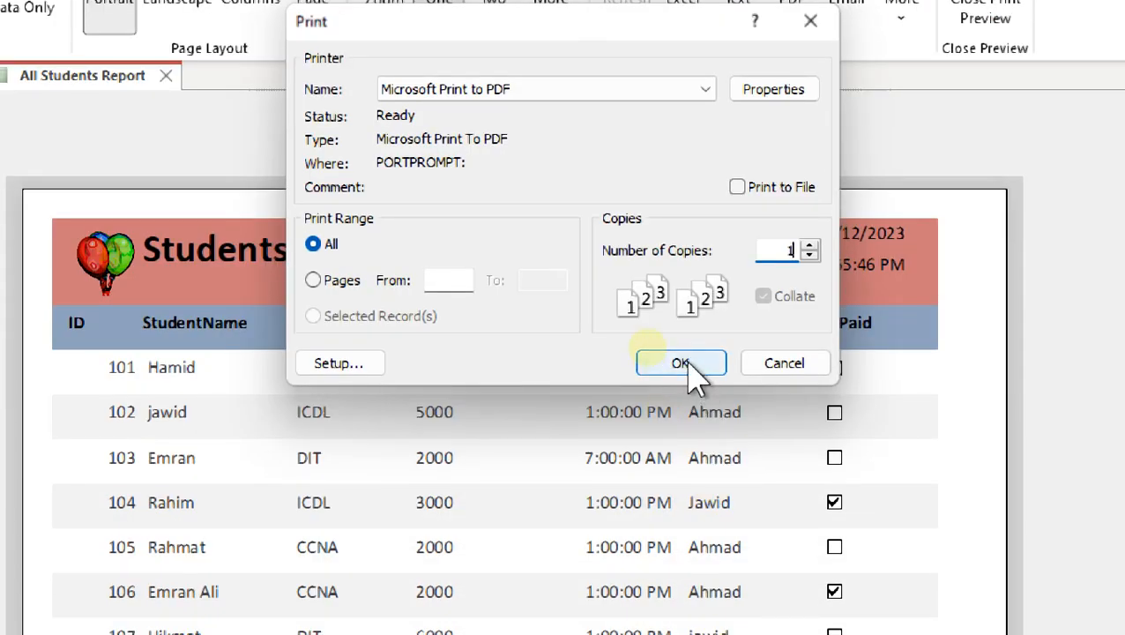
left_click(760, 365)
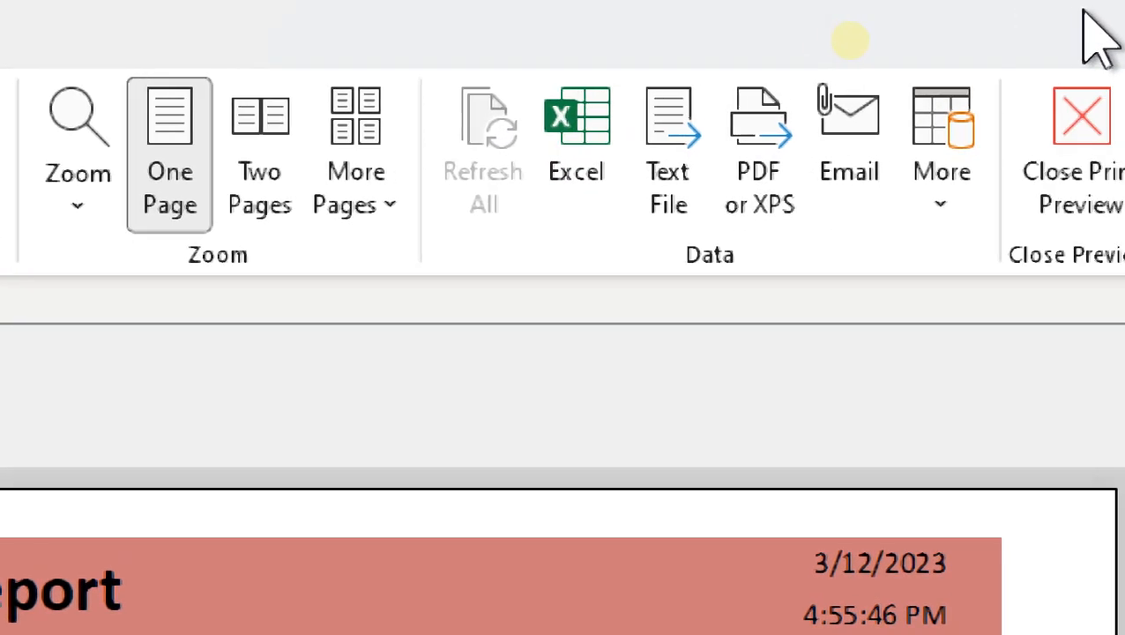
- Export the report to the Desktop as the Excel 97 - Excel 2003 workbook All Students Report, without saving the export steps
left_click(540, 152)
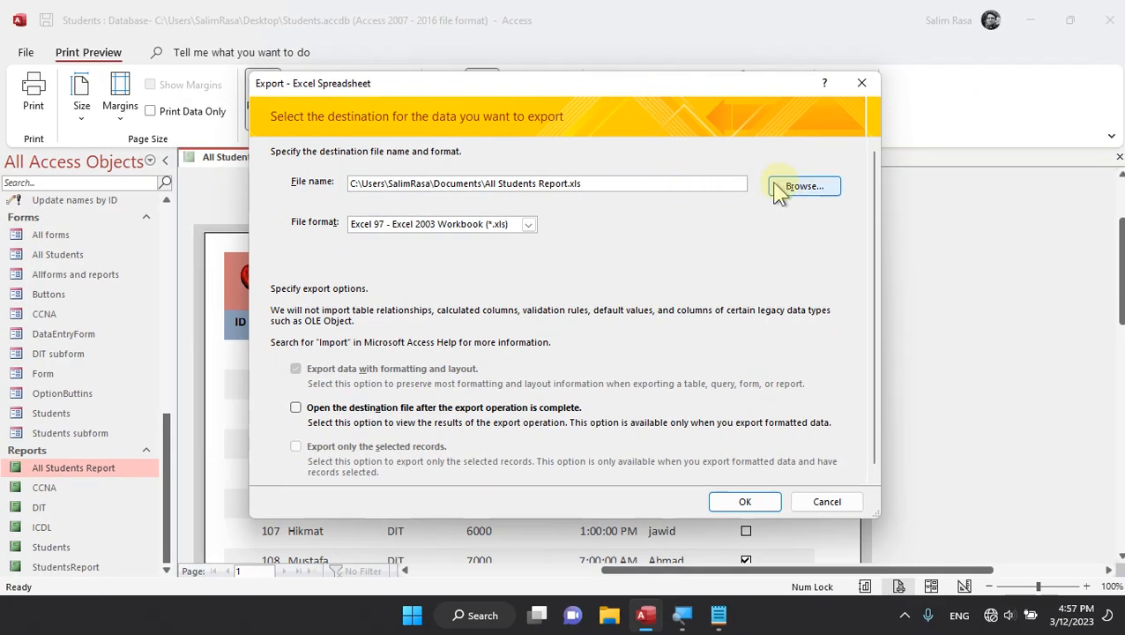
left_click(803, 186)
scroll(335, 282, "up", 1)
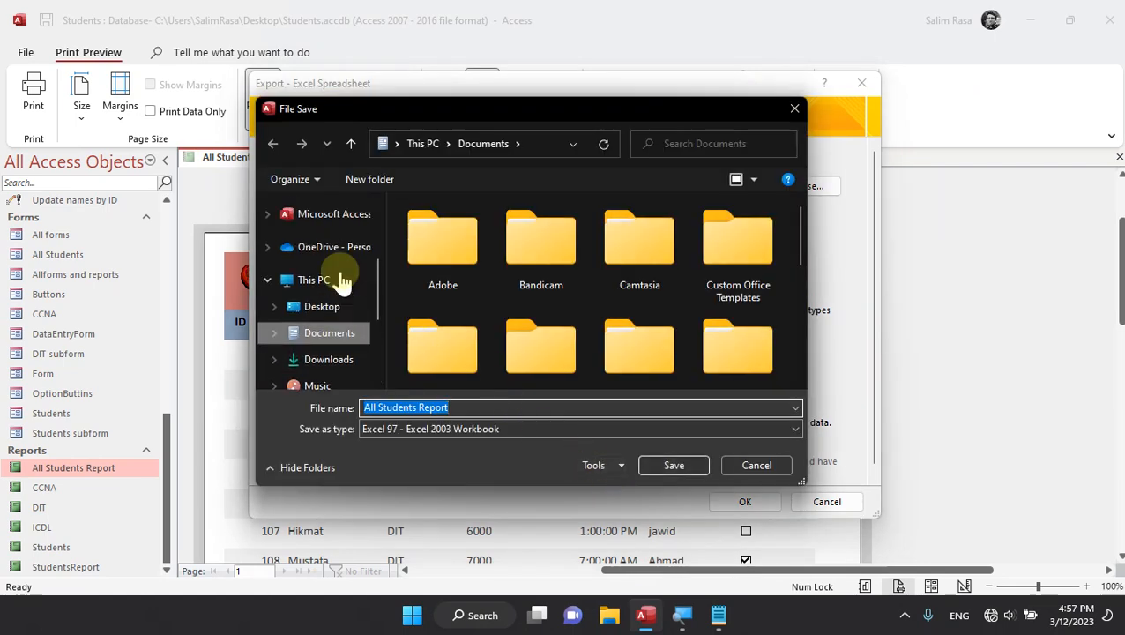
left_click(342, 310)
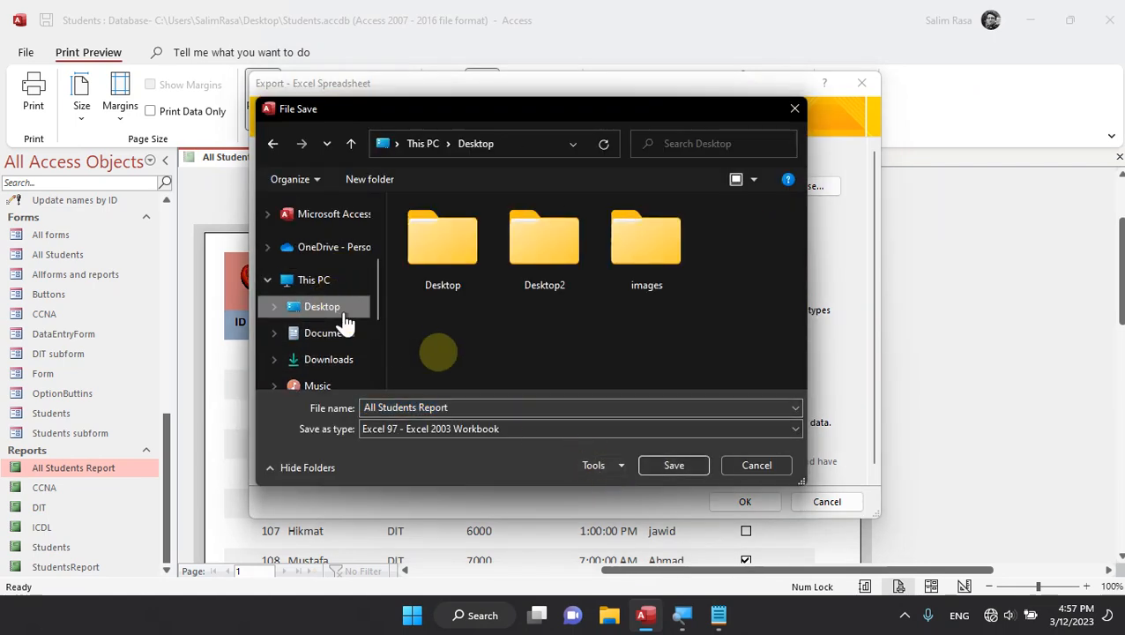
left_click(484, 407)
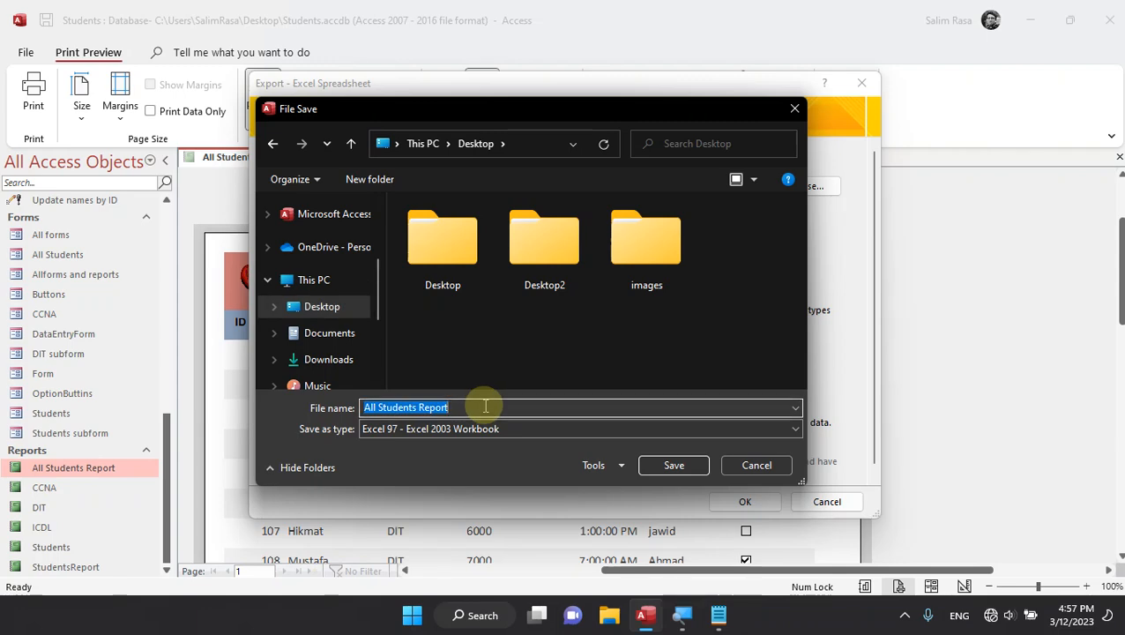
left_click(672, 463)
left_click(744, 500)
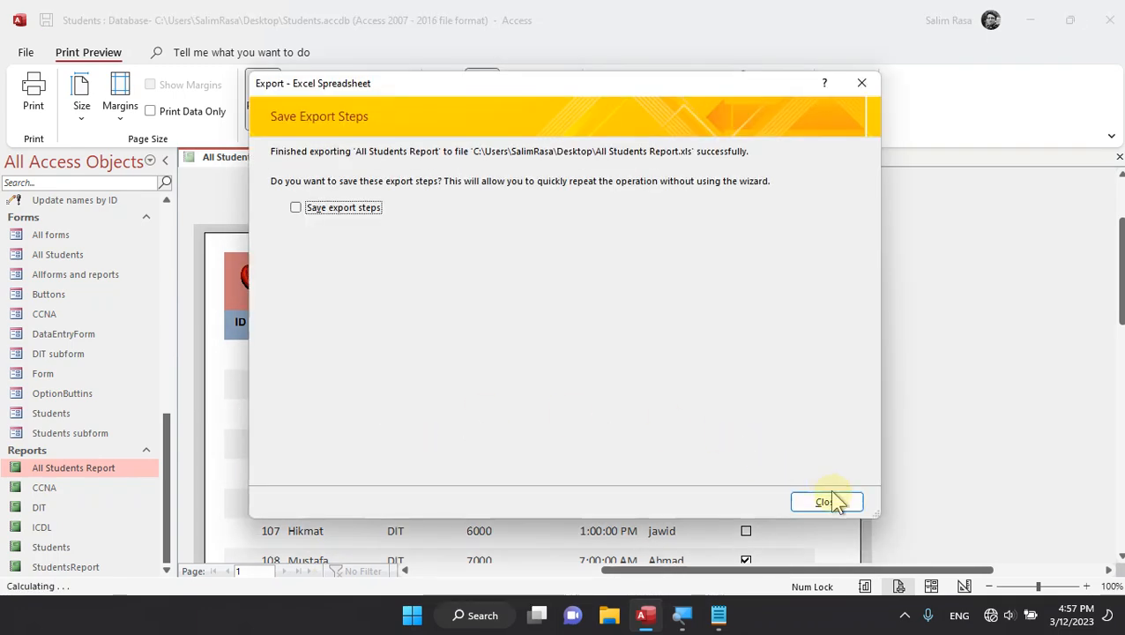
left_click(825, 501)
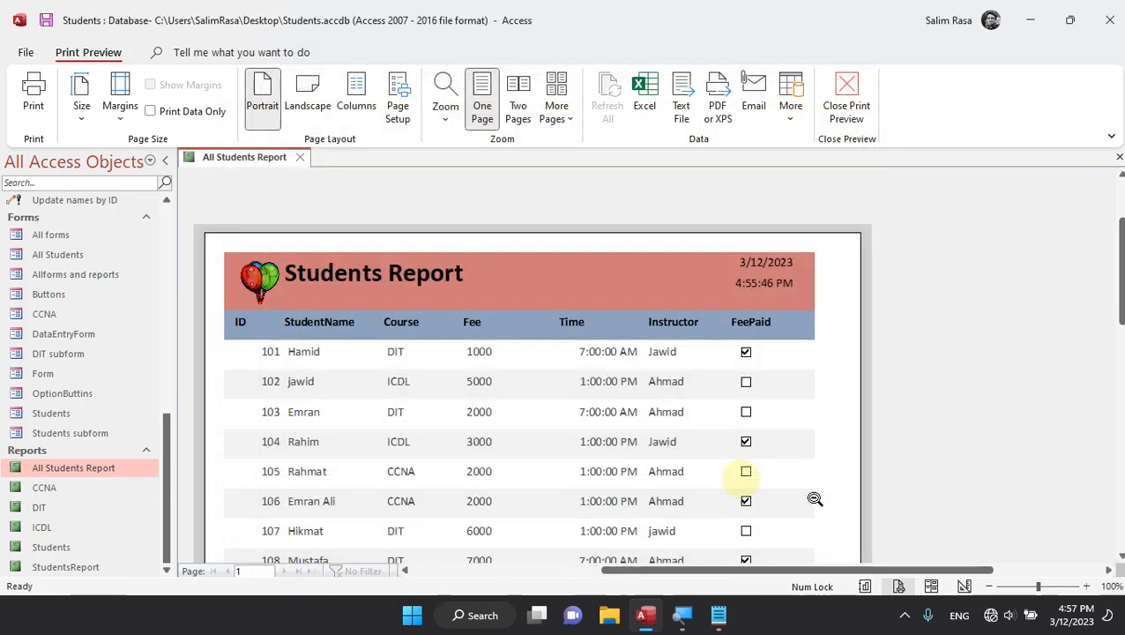
- Open the Desktop folder through the Windows Run prompt and open the exported All Students Report workbook in Excel
key("super+r")
type("desktop")
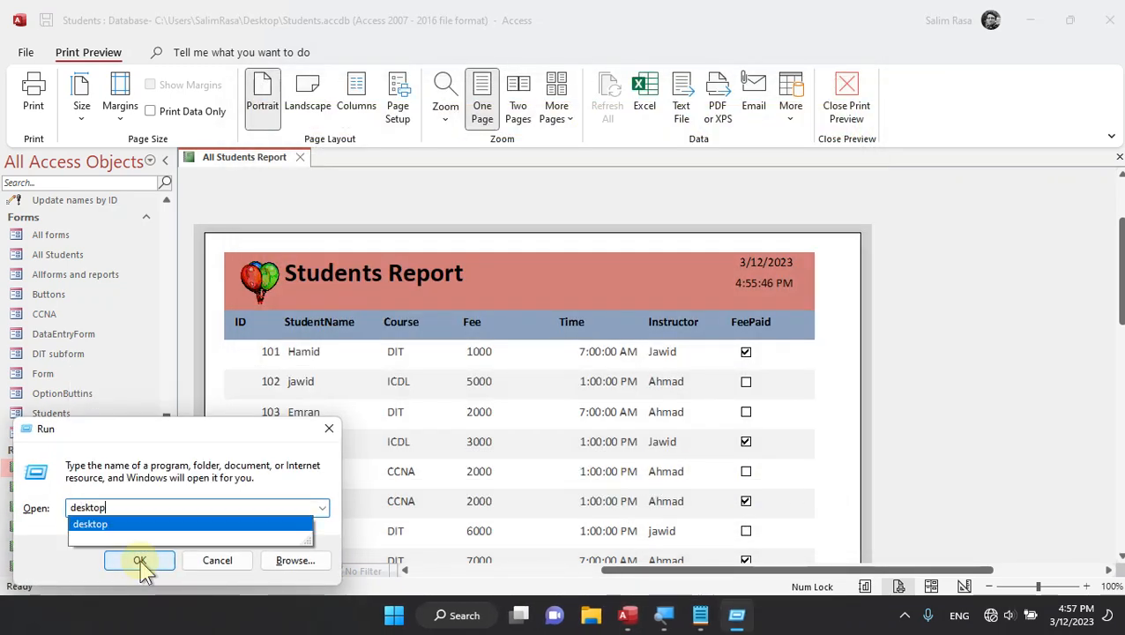
left_click(142, 559)
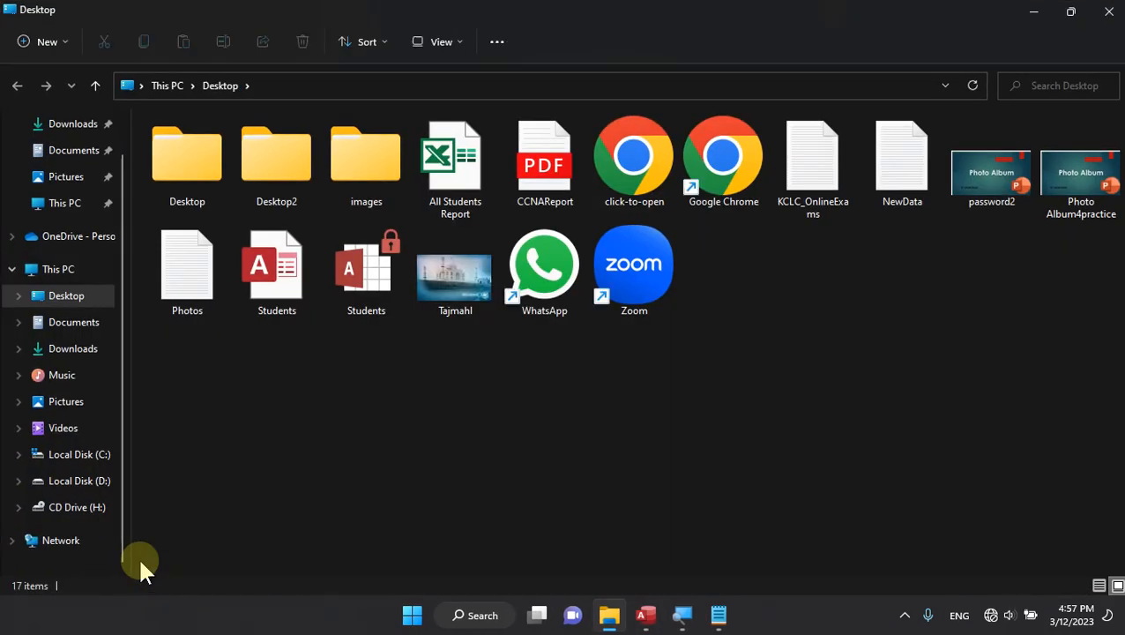
key("Right")
key("Right")
key("Right")
key("Right")
key("Left")
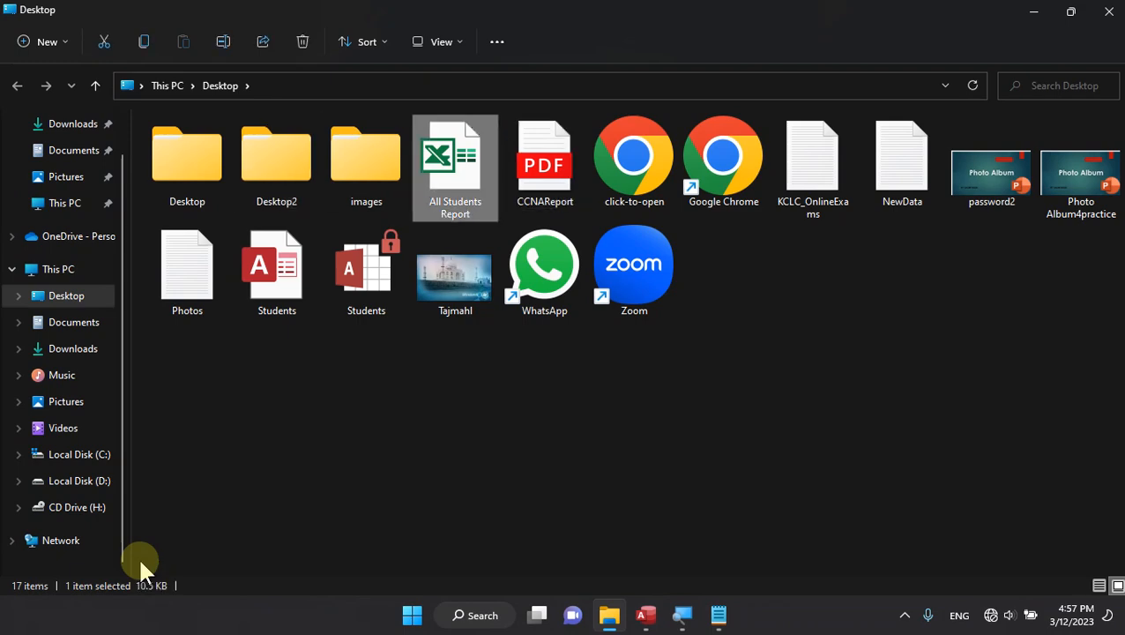
key("Return")
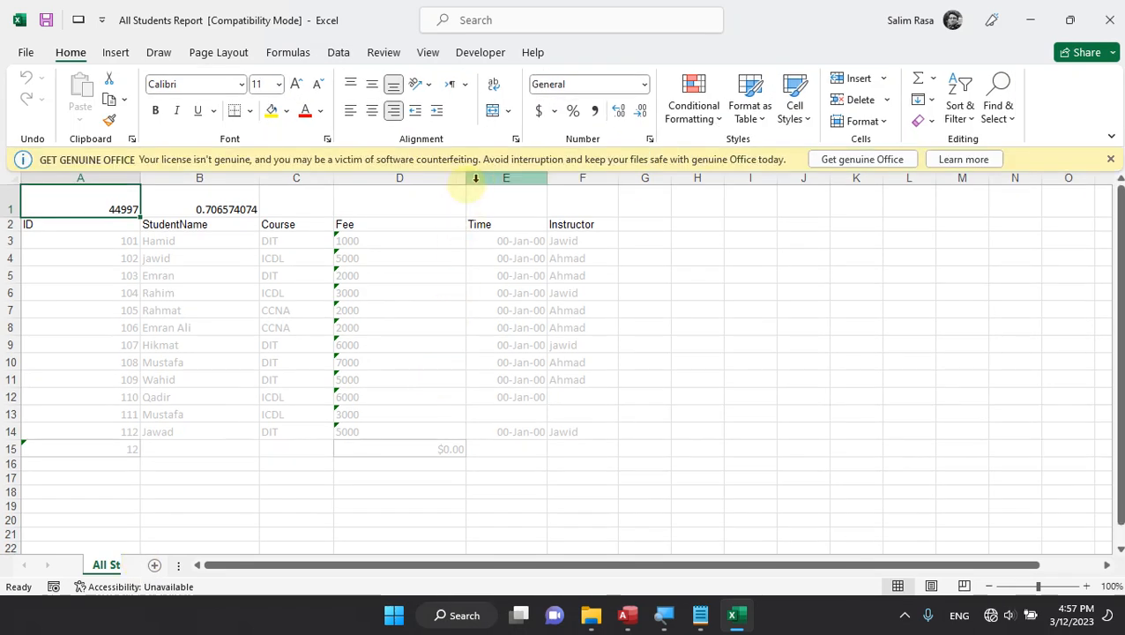
- Dismiss the licence notice and set the font colour of the student and total rows, A3:F15, to automatic black
left_click(371, 241)
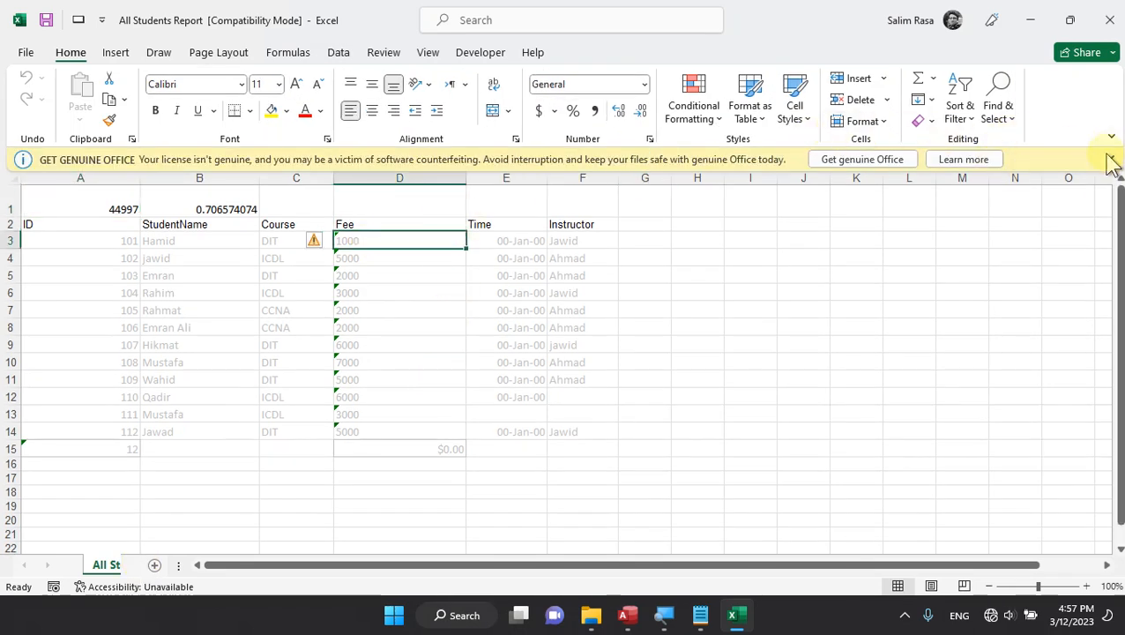
left_click(1110, 161)
left_click_drag(580, 219, 105, 407)
left_click_drag(2, 450, 21, 425)
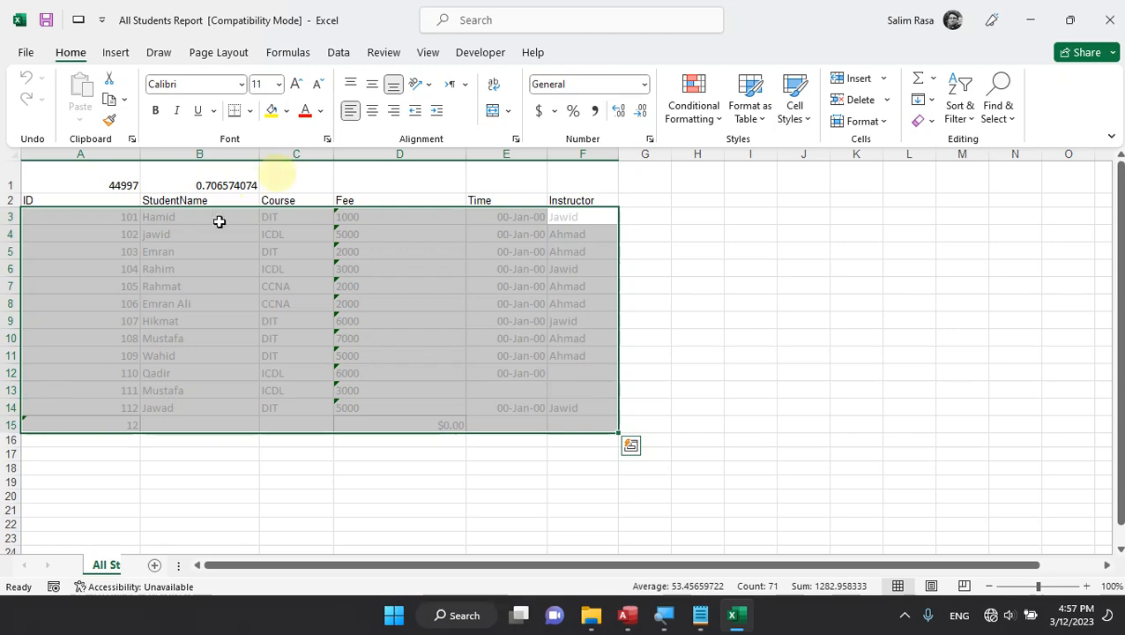
left_click(305, 110)
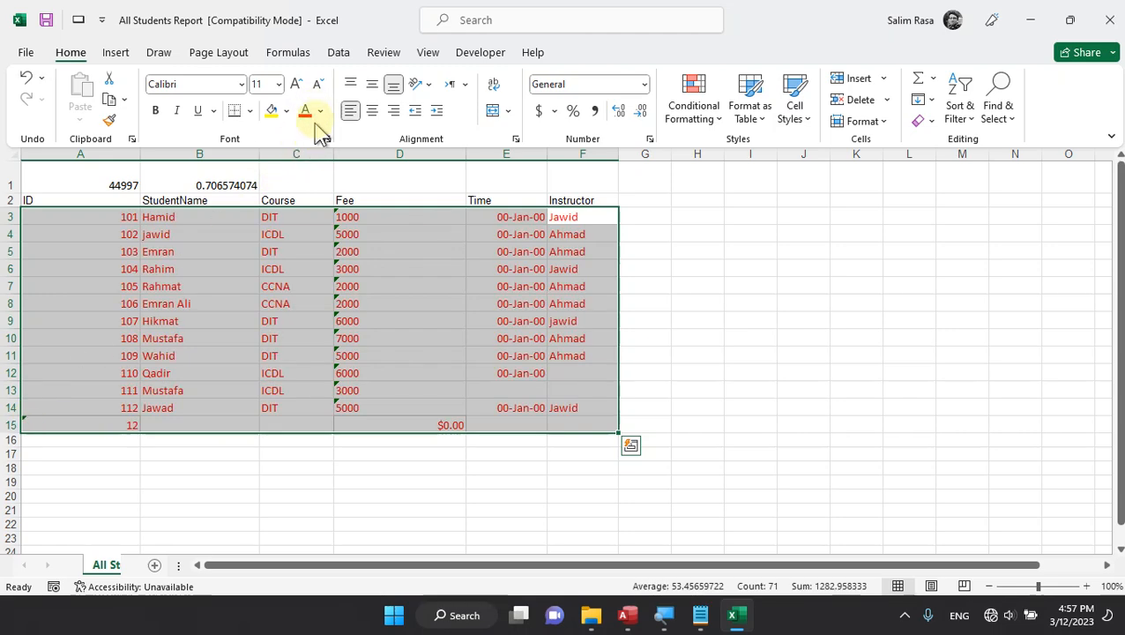
left_click(320, 111)
left_click(312, 135)
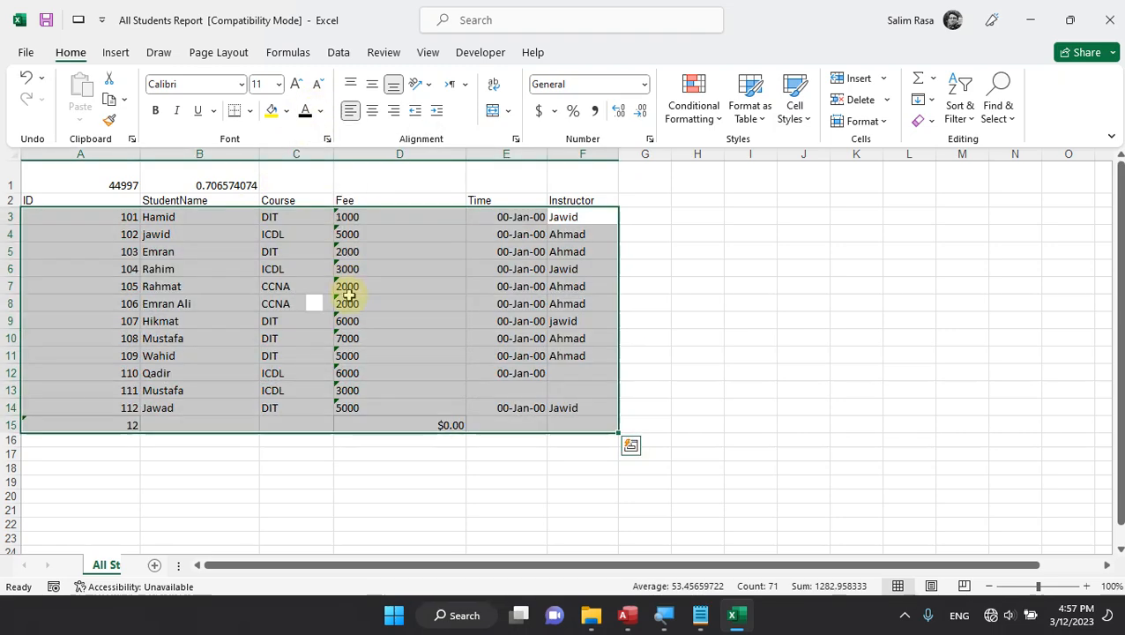
left_click(350, 300)
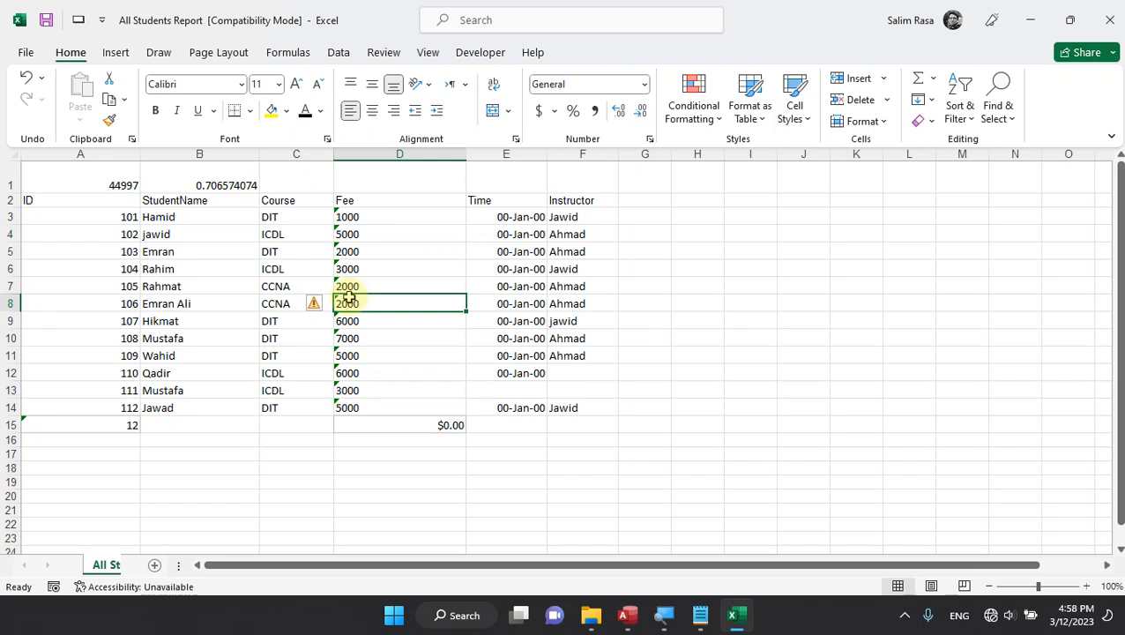
left_click(454, 405)
- Switch back to Access and publish the report to the Desktop as the PDF All Students Report
left_click(627, 615)
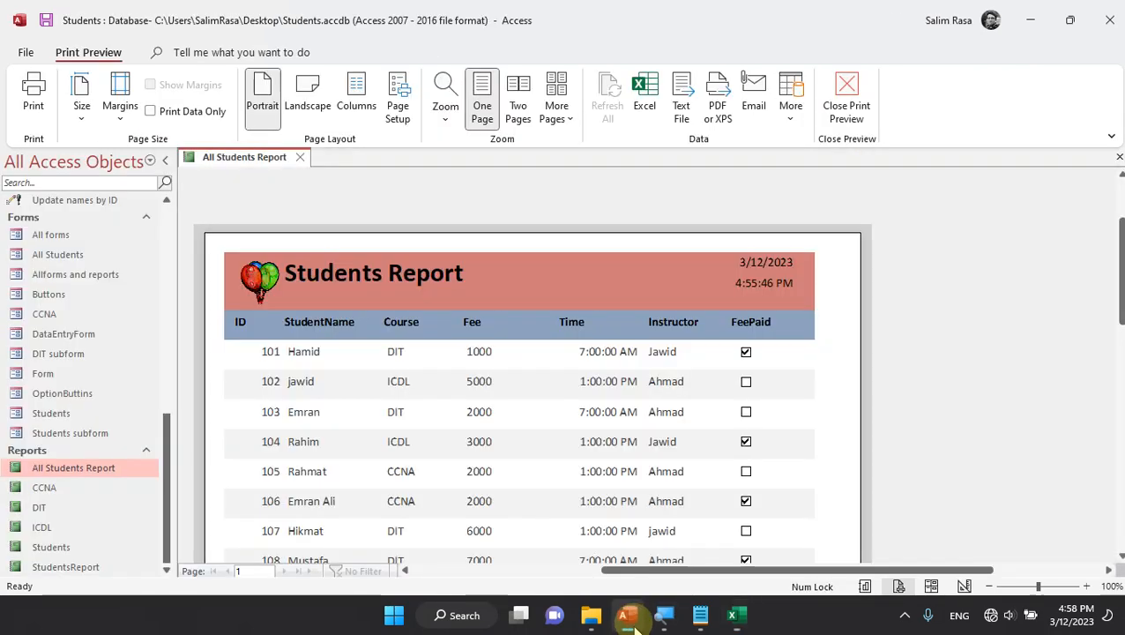
left_click(716, 106)
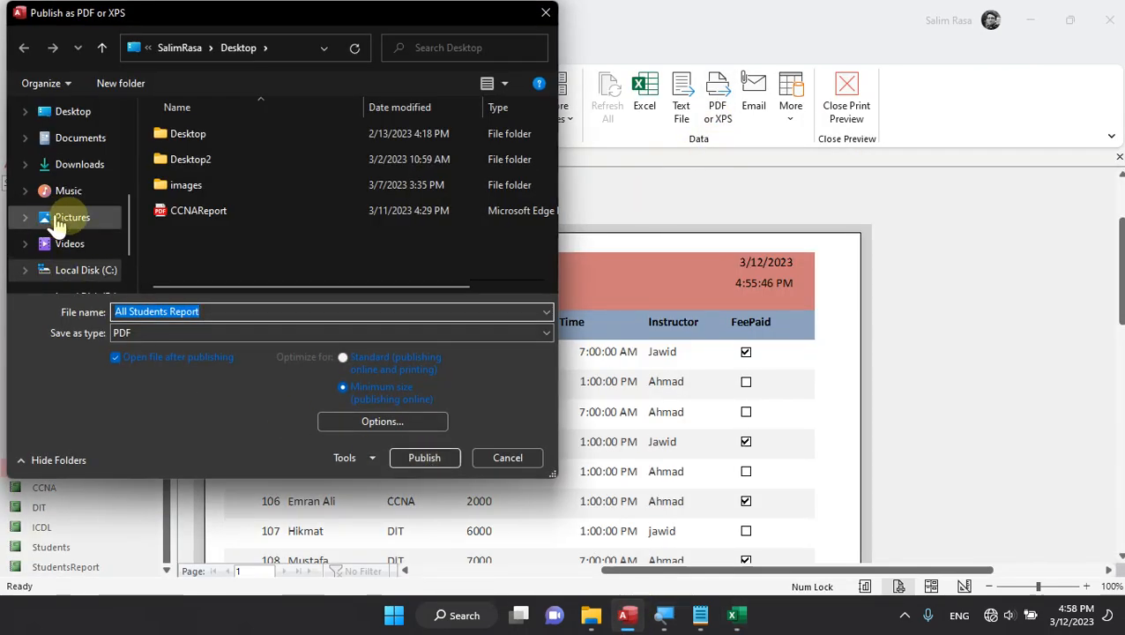
left_click(424, 456)
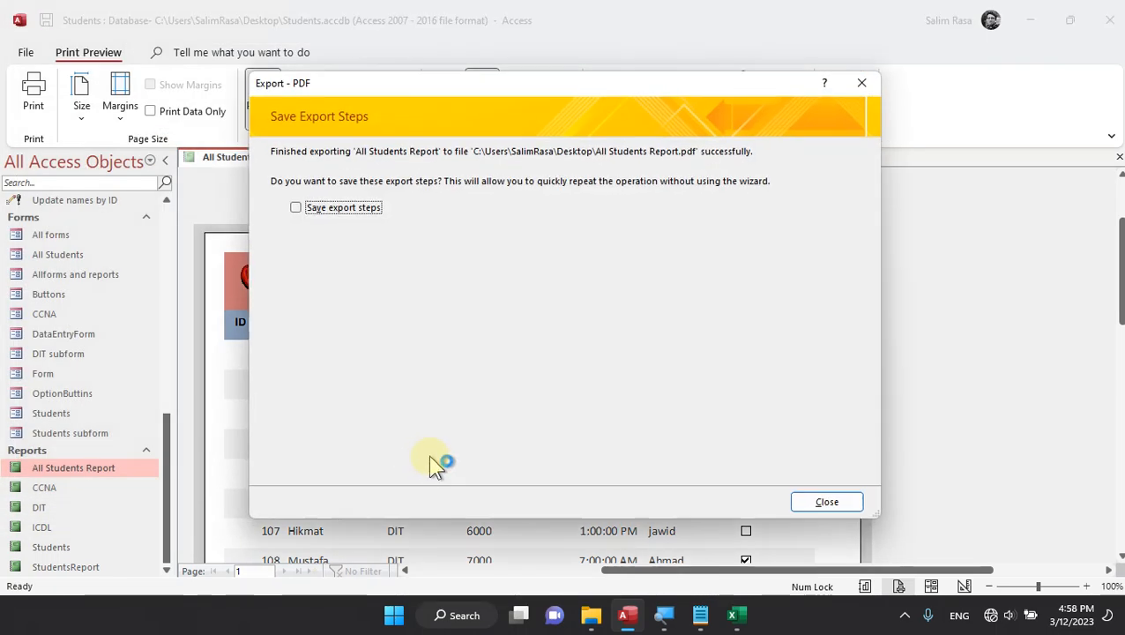
left_click(822, 503)
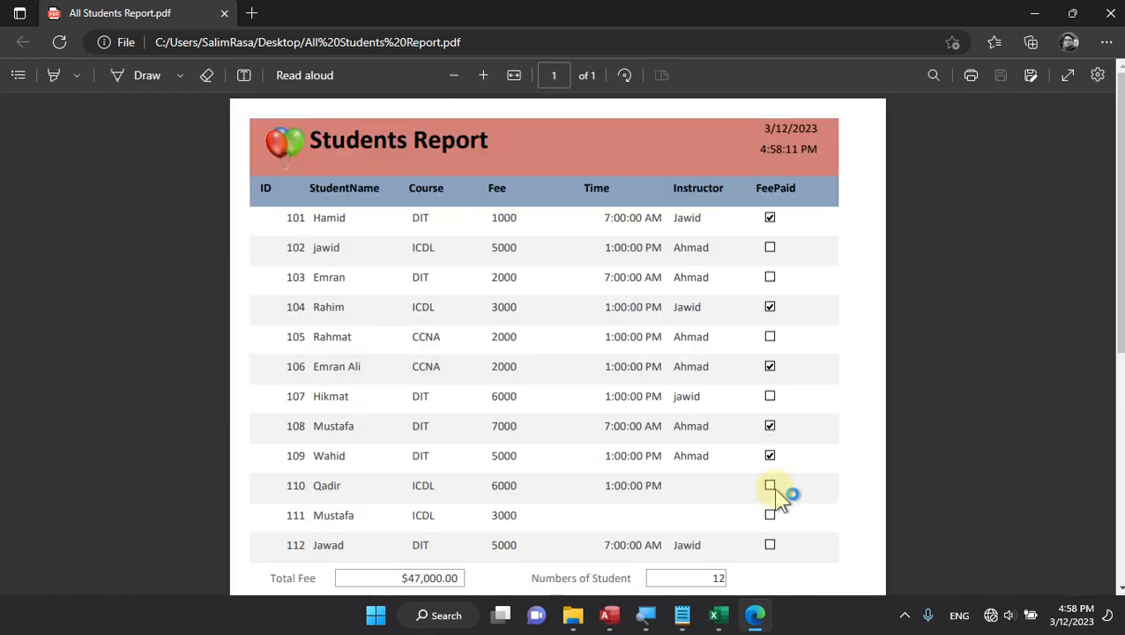
- Look through the published PDF, then close it and finish the export without saving the export steps
scroll(749, 359, "down", 5)
scroll(743, 368, "up", 5)
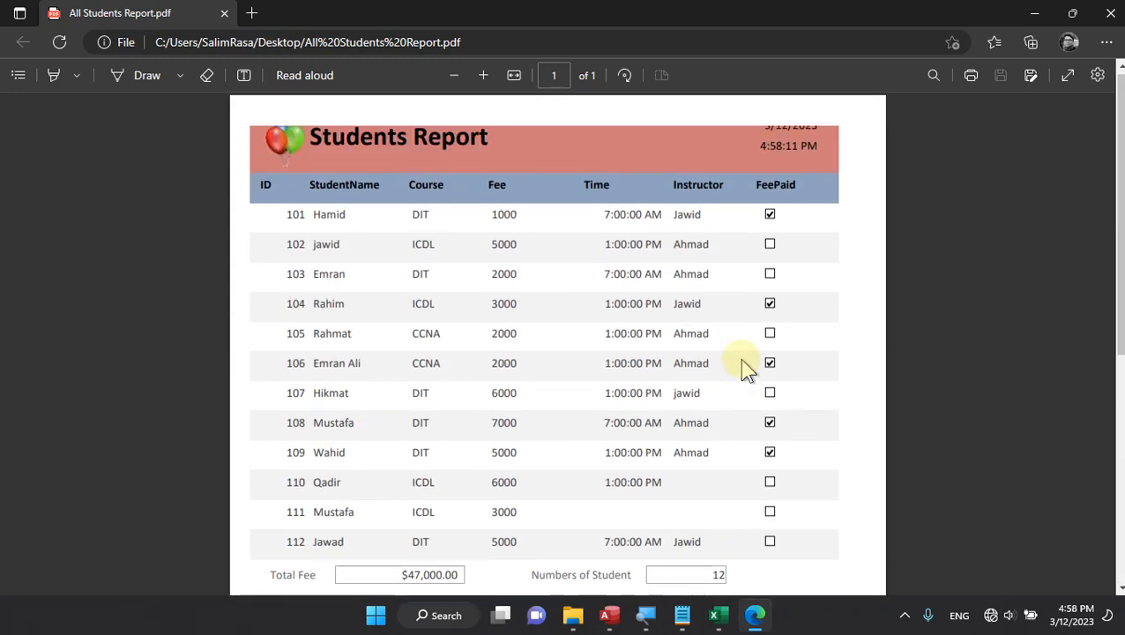
left_click(1110, 12)
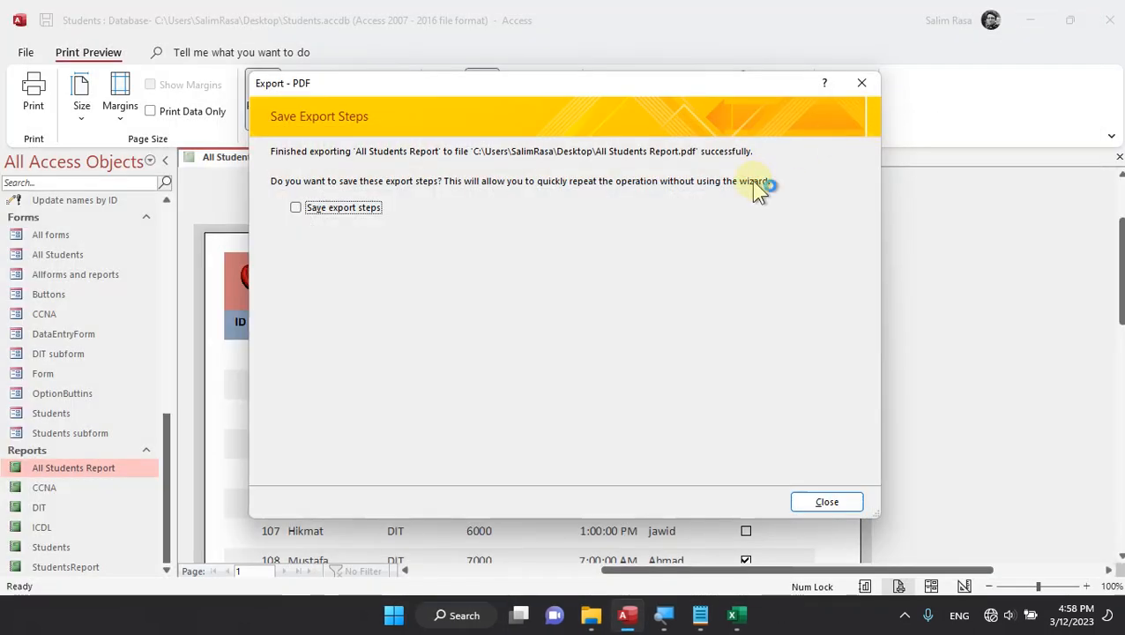
left_click(861, 83)
- Try to e-mail All Students Report as a PDF Format attachment and dismiss the resulting messages
left_click(759, 105)
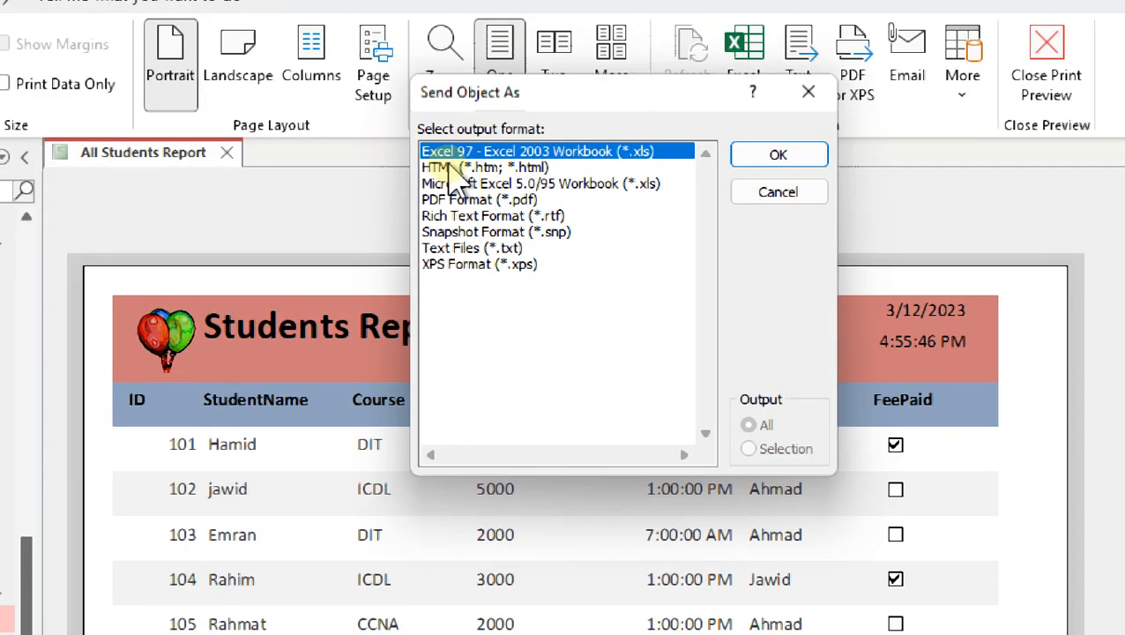
left_click(459, 229)
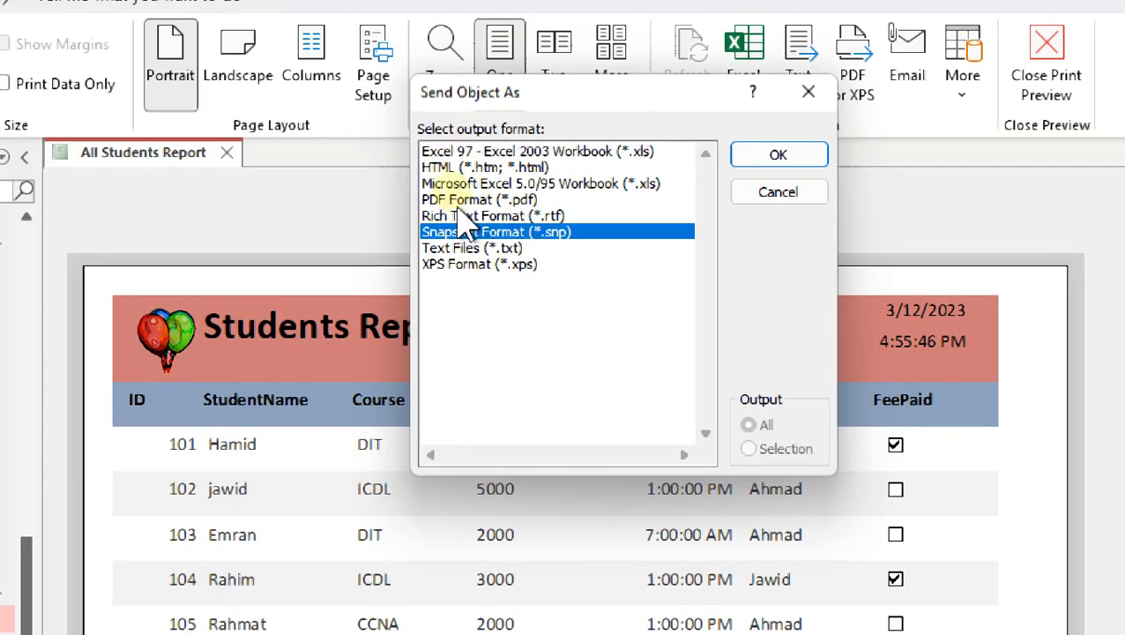
left_click(455, 201)
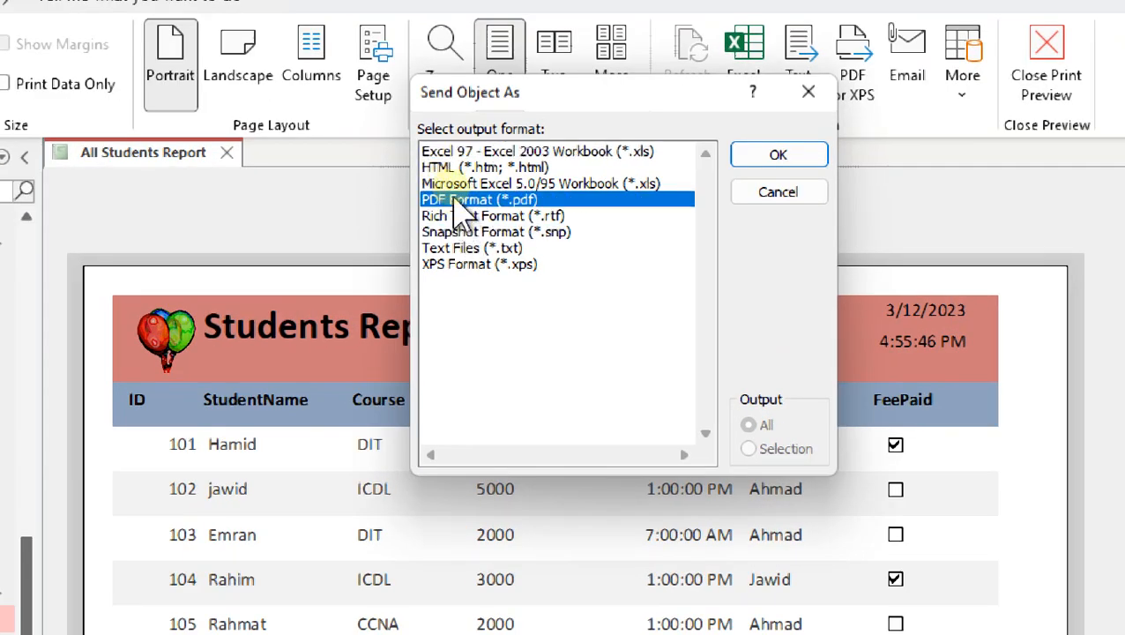
left_click(780, 154)
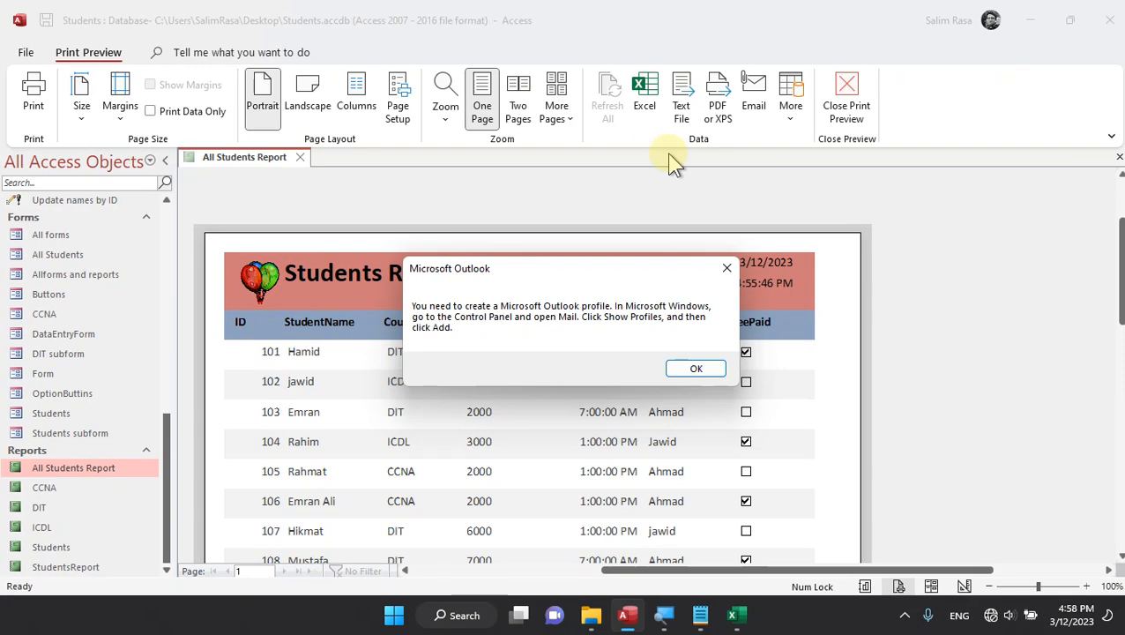
left_click(700, 374)
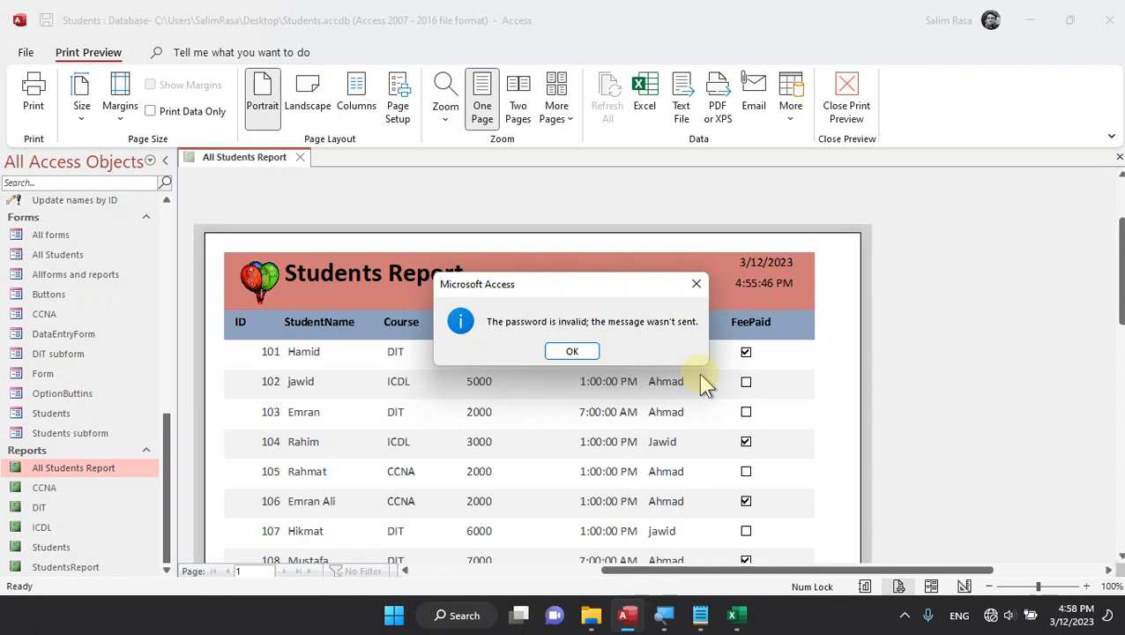
left_click(595, 352)
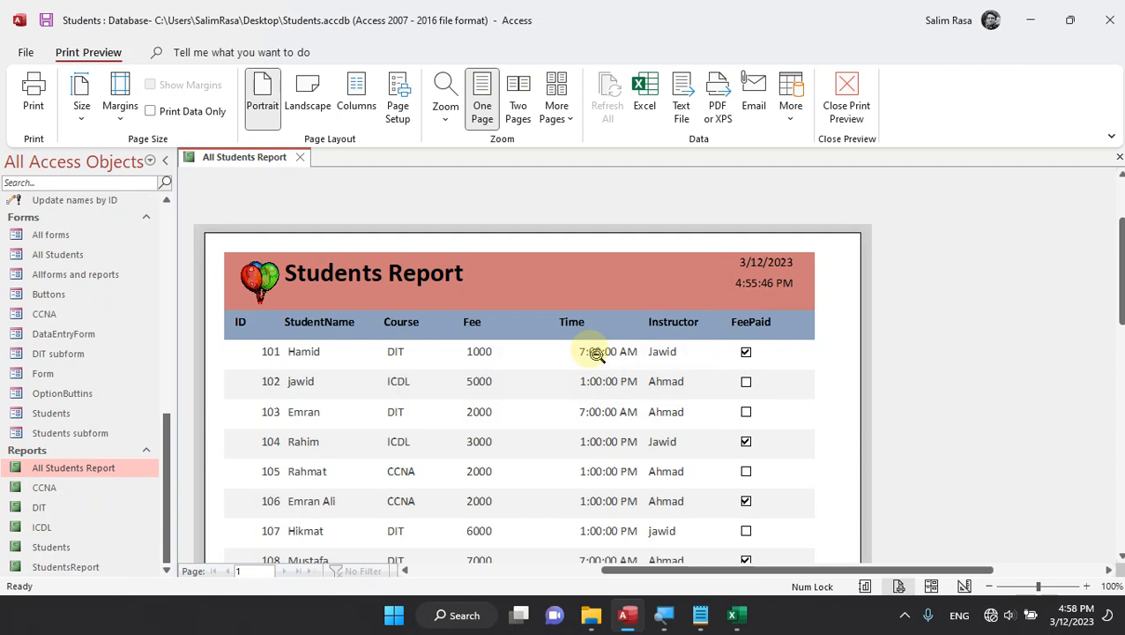
- Leave the print preview and close All Students Report with its design changes saved, then reopen it to review its rows and totals
left_click(846, 86)
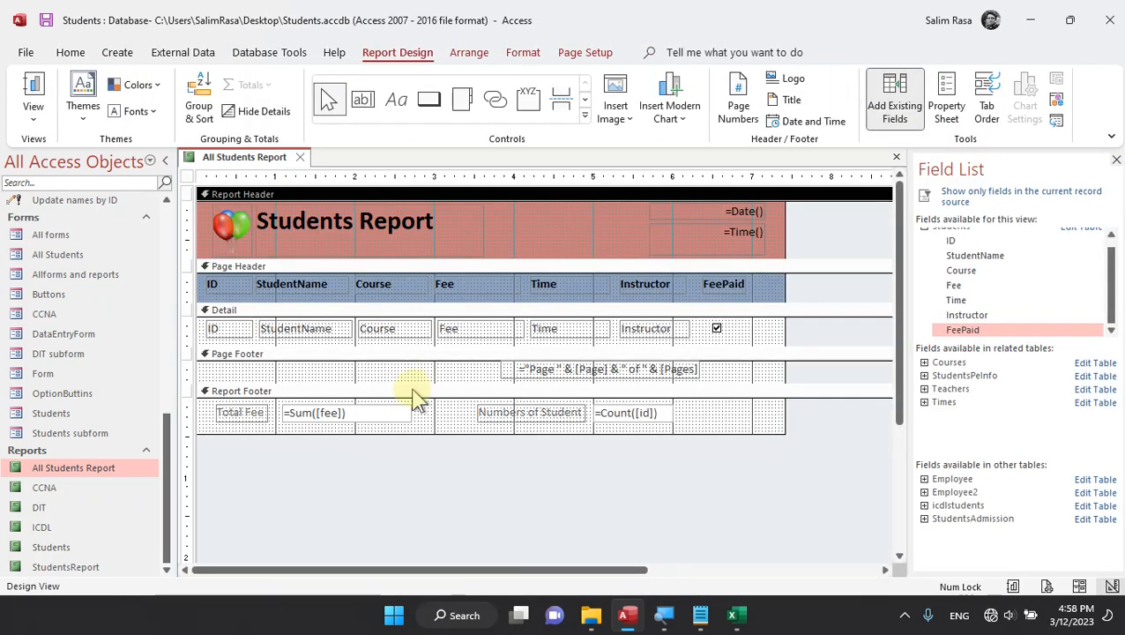
key("ctrl+w")
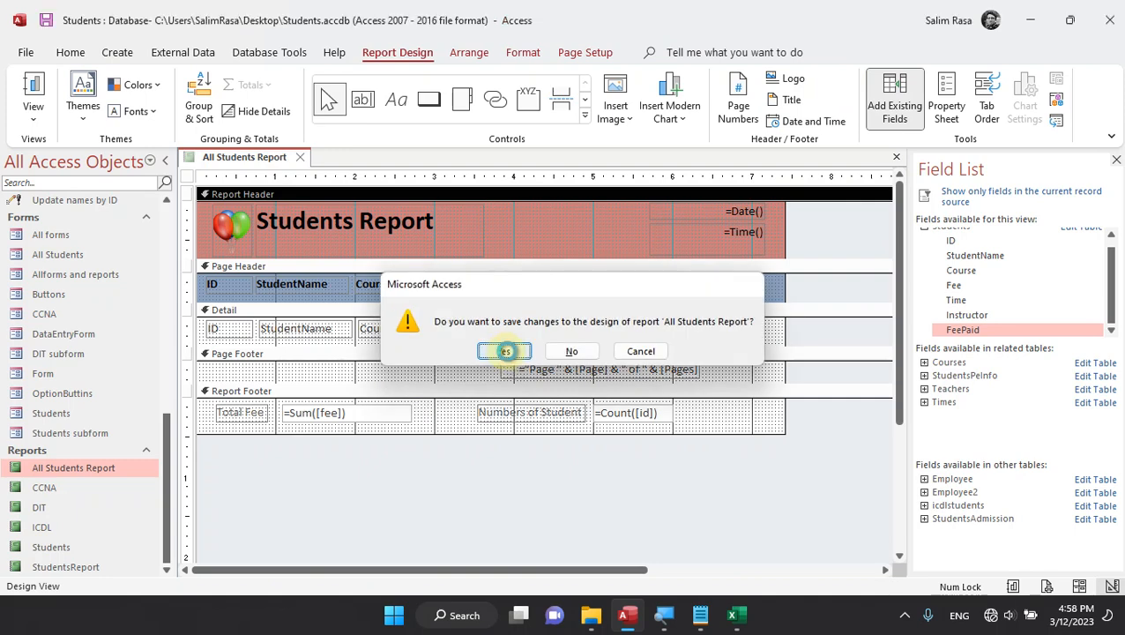
left_click(505, 352)
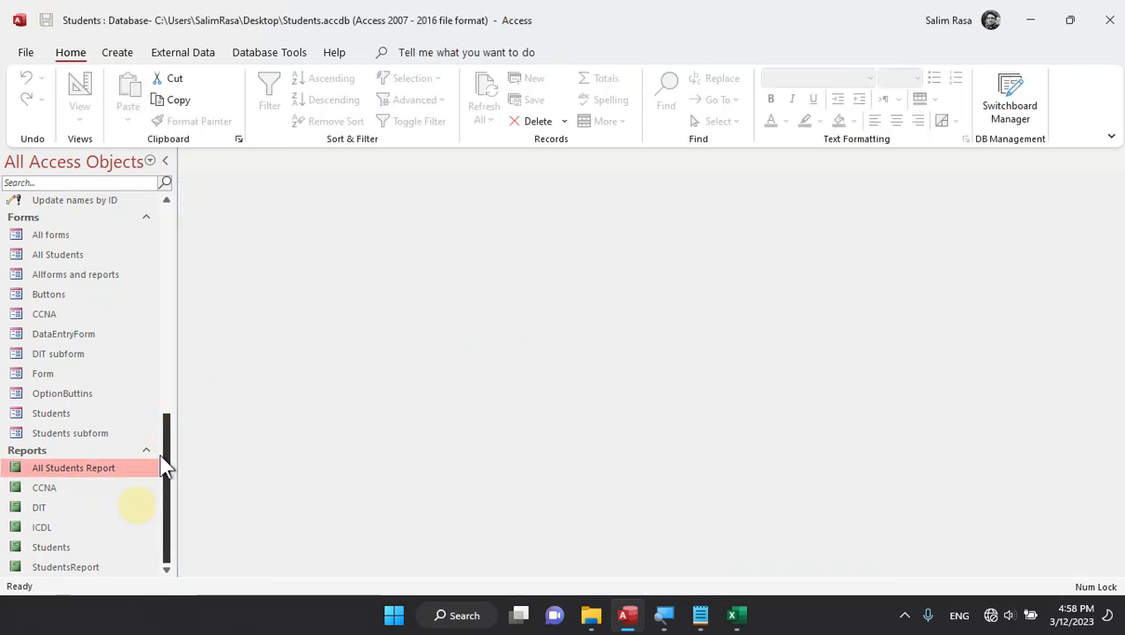
double_click(109, 467)
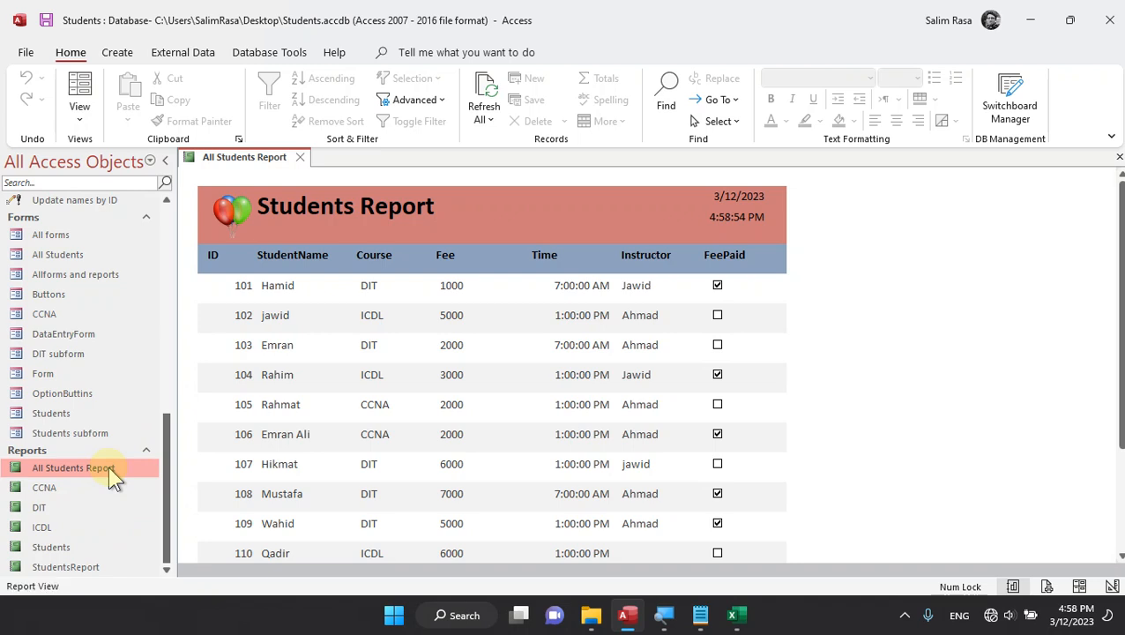
scroll(388, 398, "down", 5)
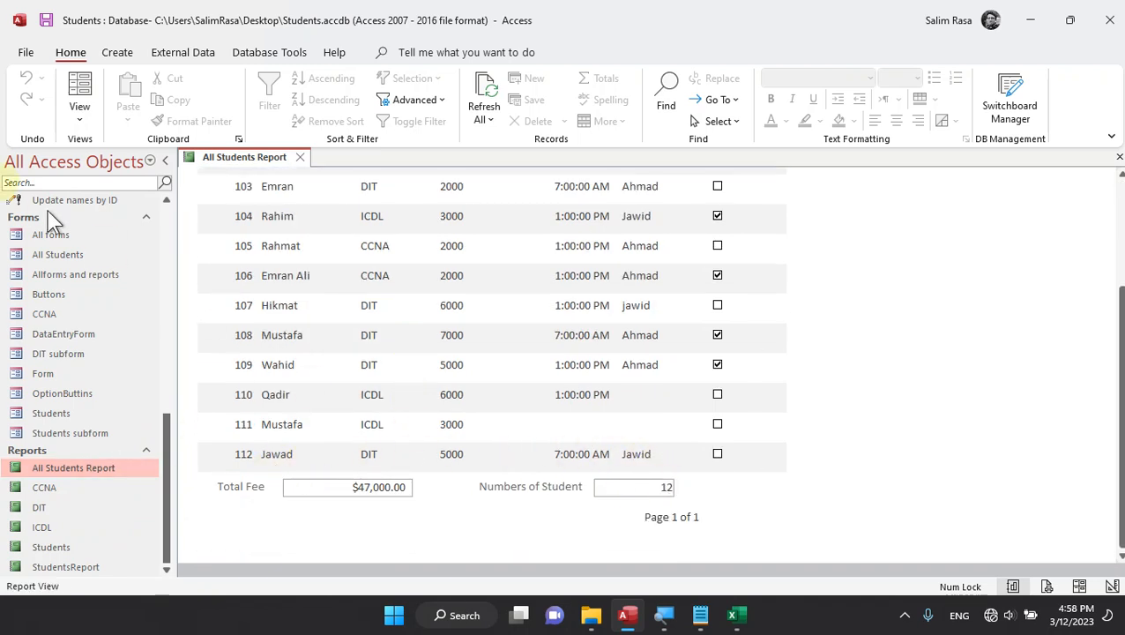
- Find and open the DataEntryForm form and go to its last record
scroll(83, 265, "up", 10)
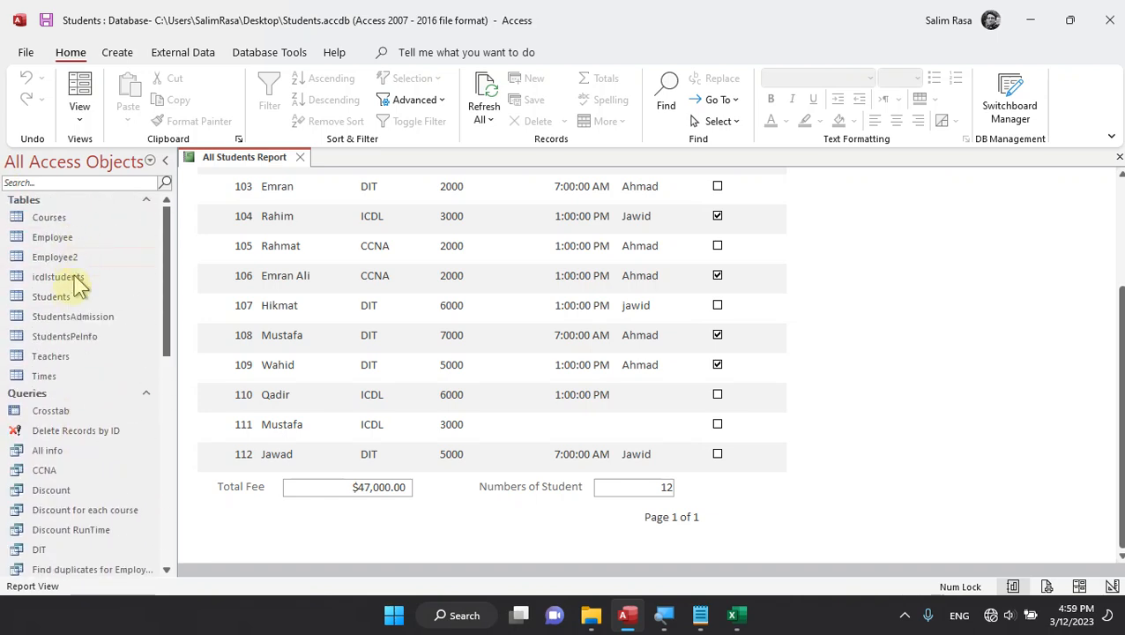
scroll(70, 295, "down", 5)
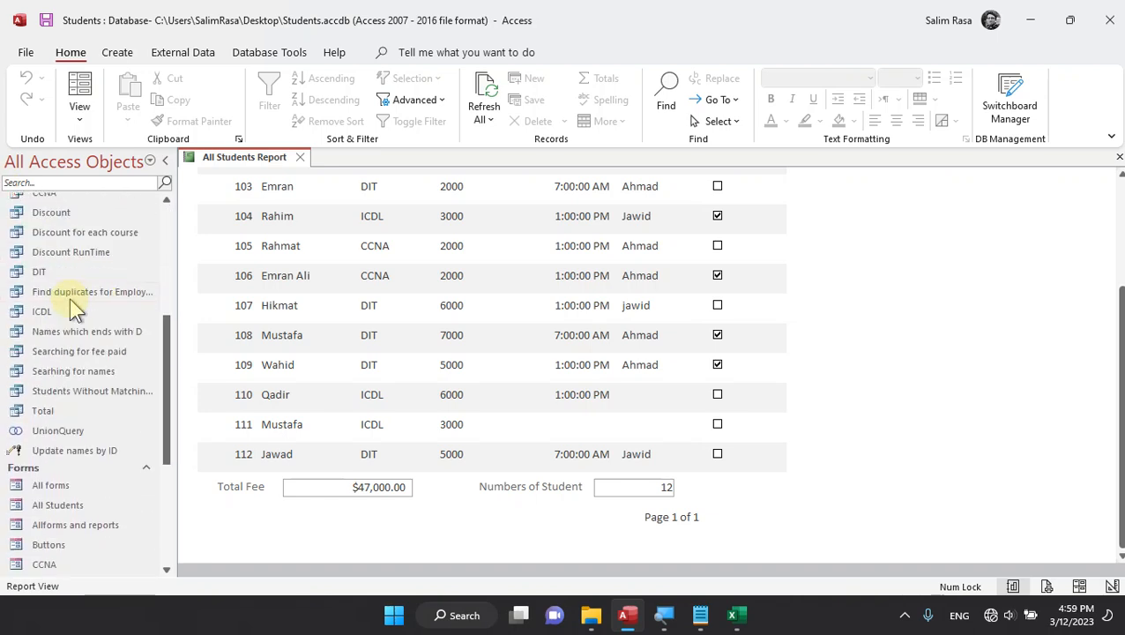
scroll(75, 307, "up", 1)
scroll(89, 321, "down", 5)
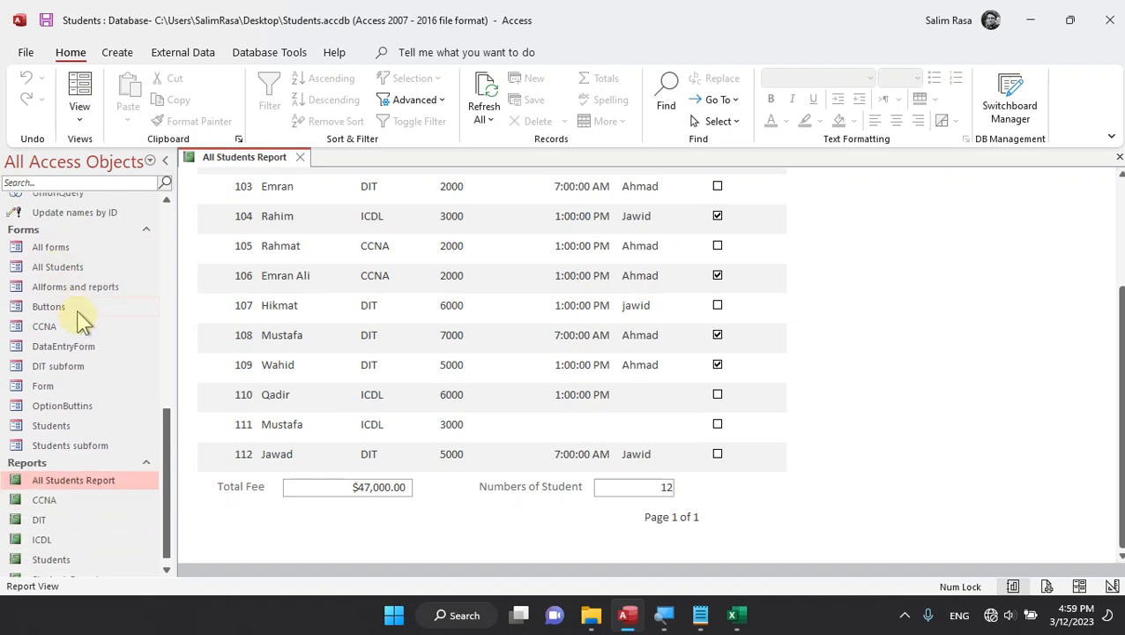
left_click(77, 342)
double_click(78, 339)
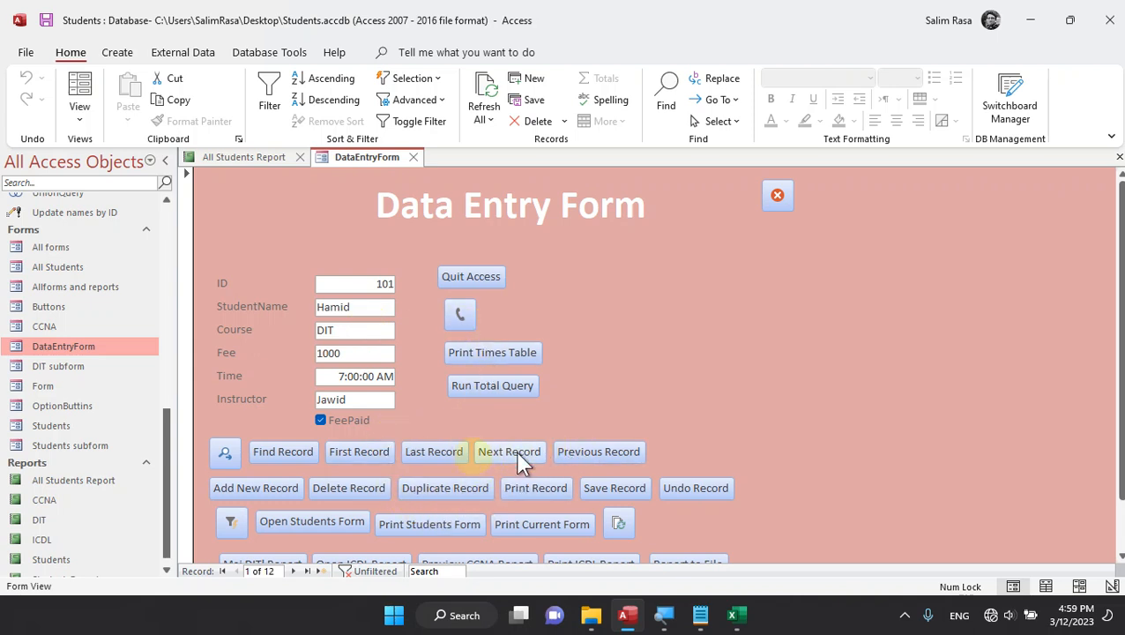
left_click(397, 455)
left_click(435, 452)
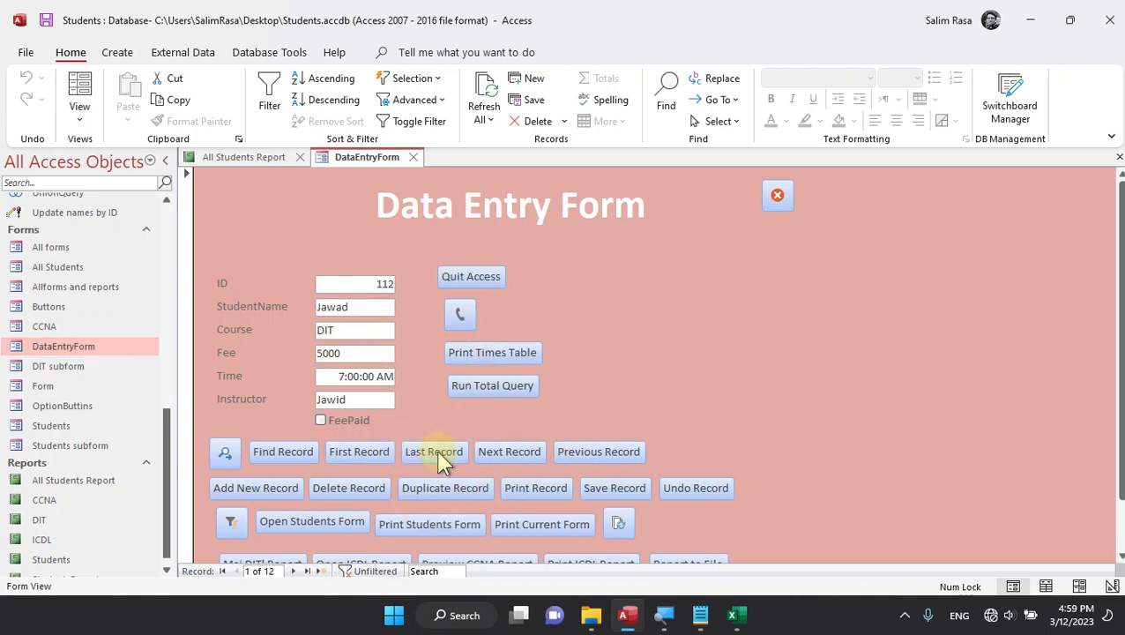
- Add a student record with ID 113, the student's name, course DIT, fee 5000, time 1:00 PM and the instructor's name; save it and close the form
left_click(284, 491)
left_click_drag(373, 284, 447, 273)
type("13")
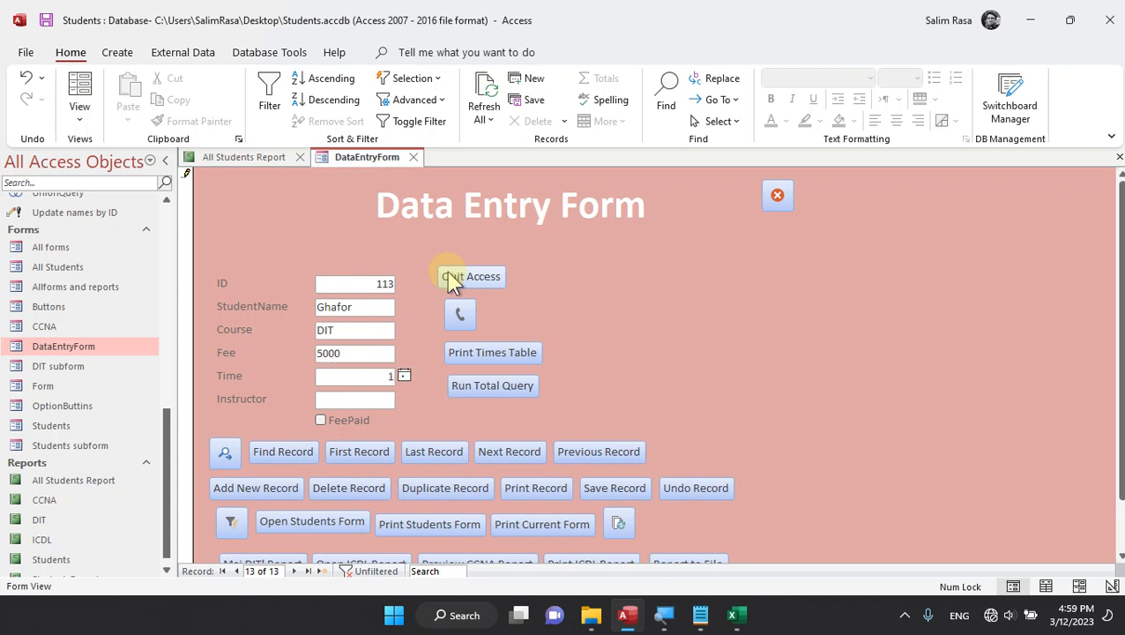
key("Tab")
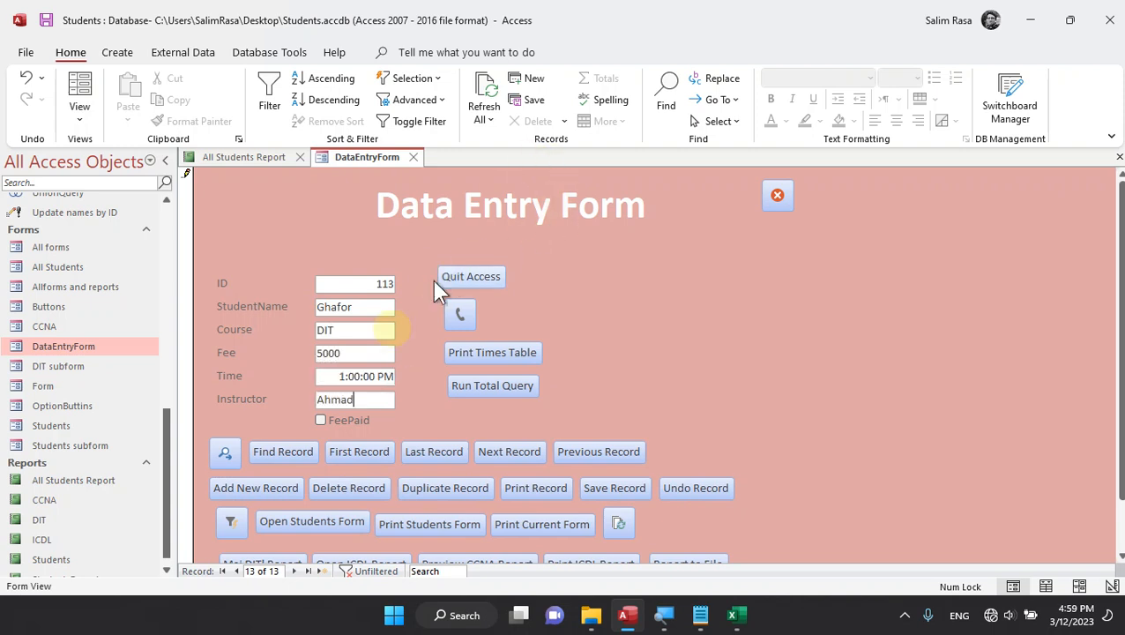
left_click(610, 494)
left_click(774, 196)
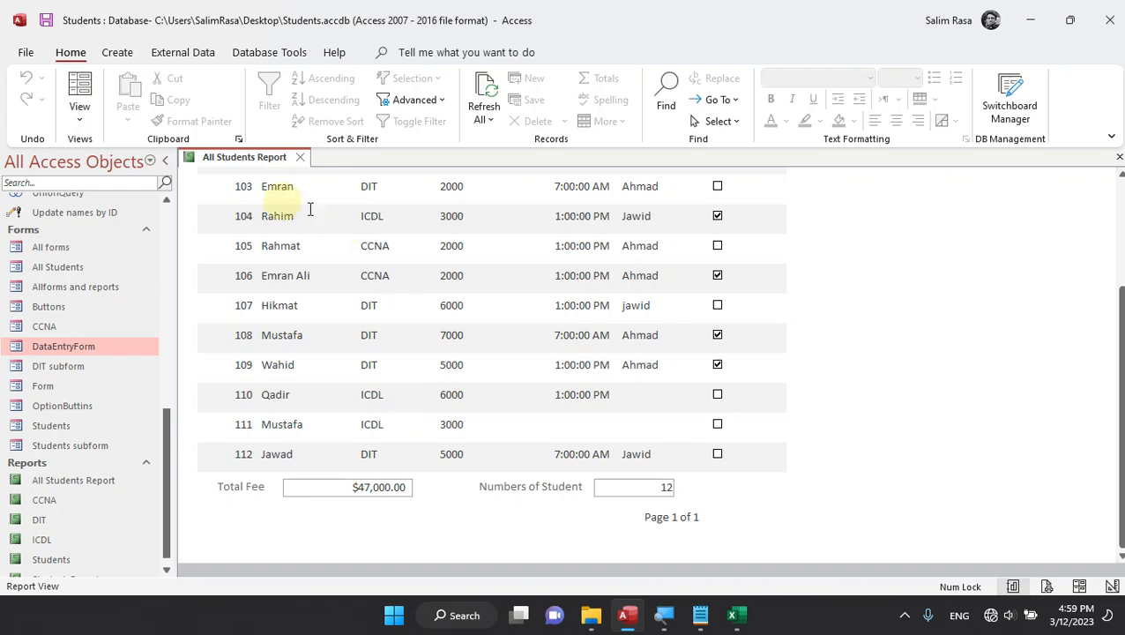
- Refresh All Students Report to include the added student, check its rows and totals, and close the report
left_click(484, 94)
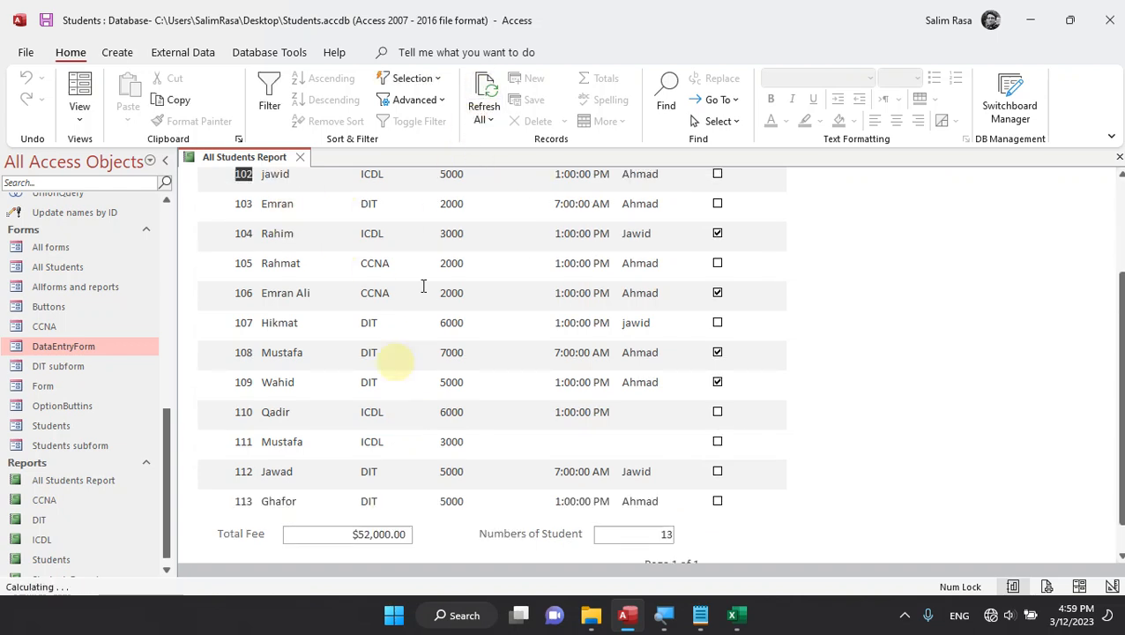
scroll(539, 489, "up", 3)
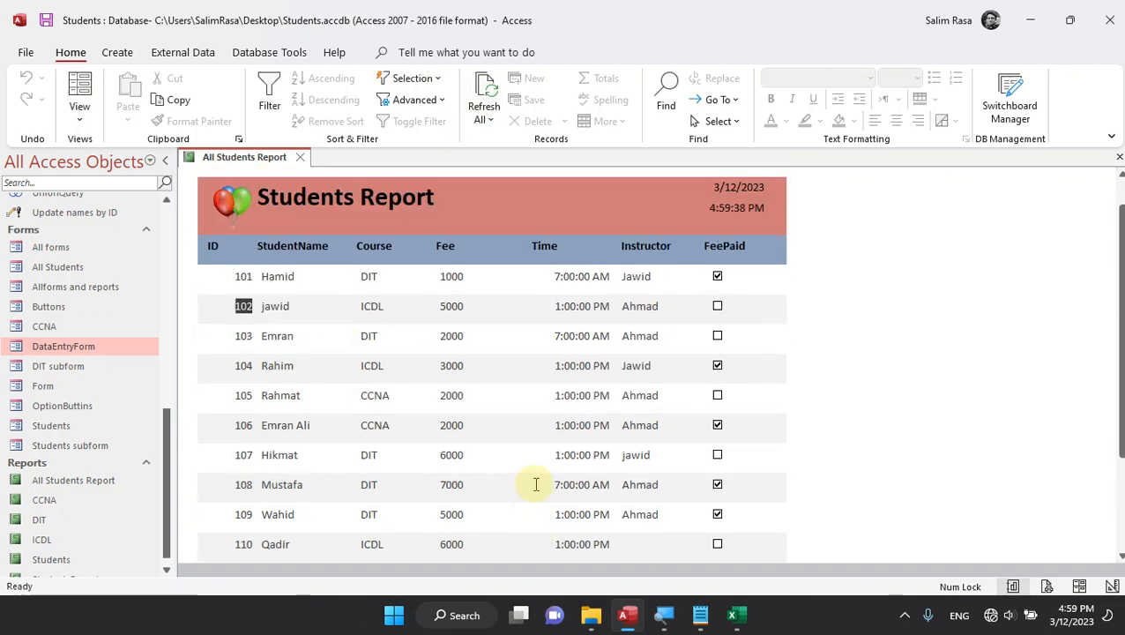
scroll(572, 459, "down", 3)
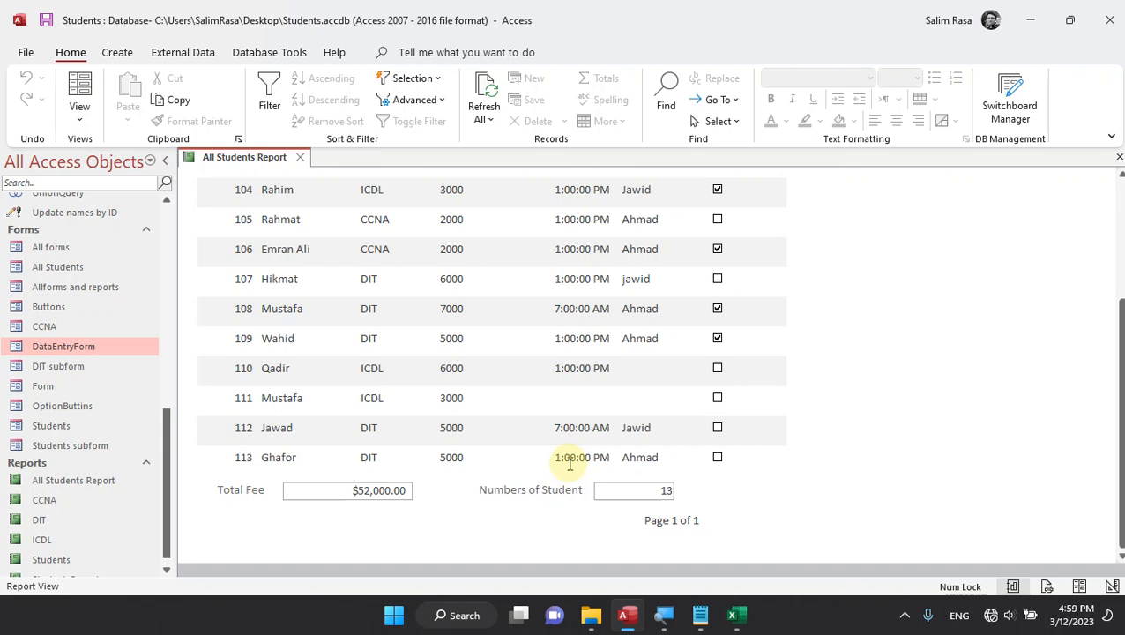
scroll(570, 464, "up", 1)
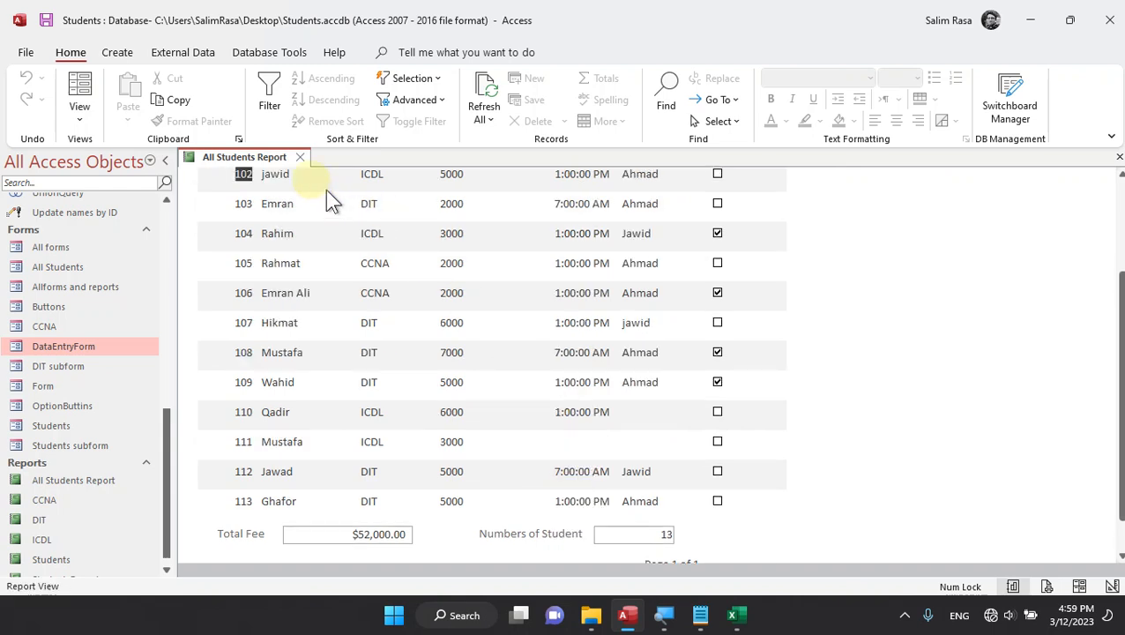
left_click(300, 157)
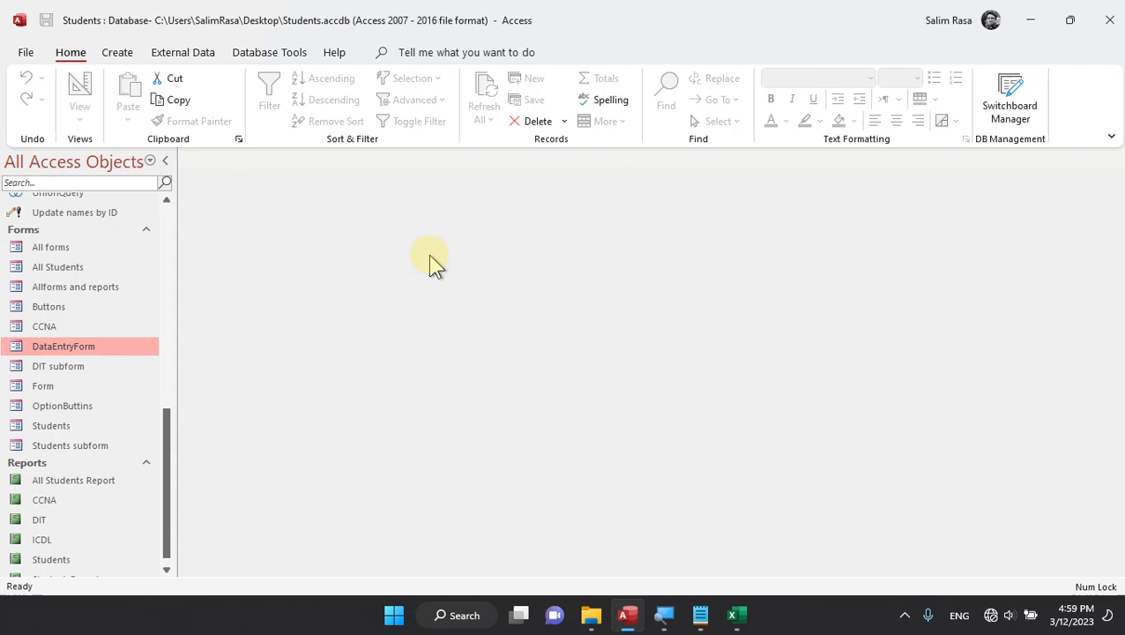
- Start creating a new database object
left_click(118, 53)
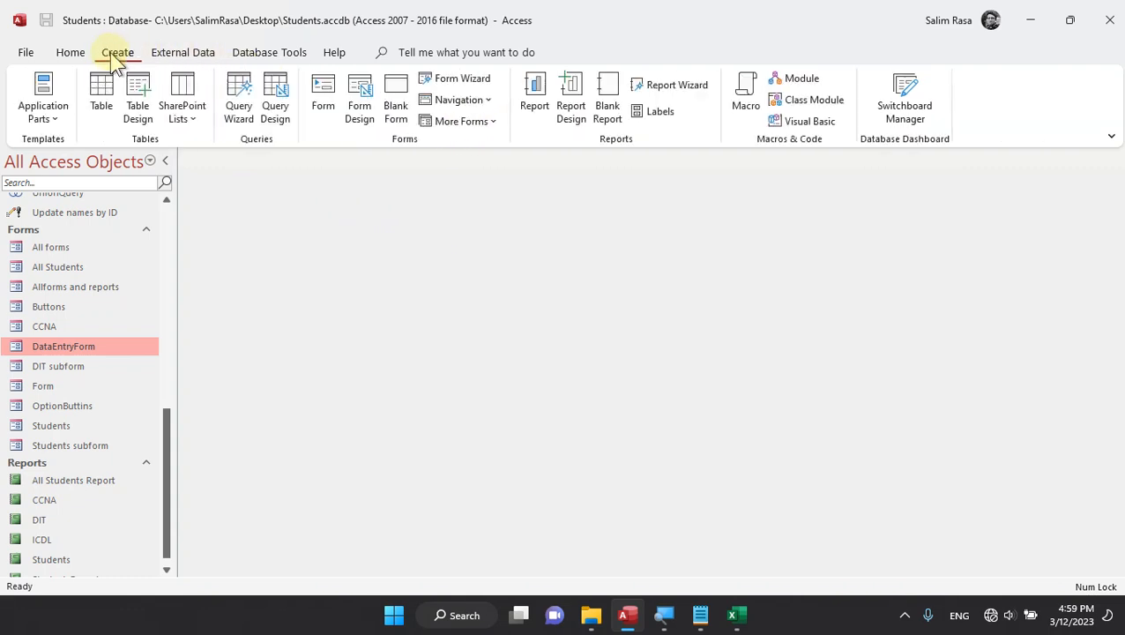